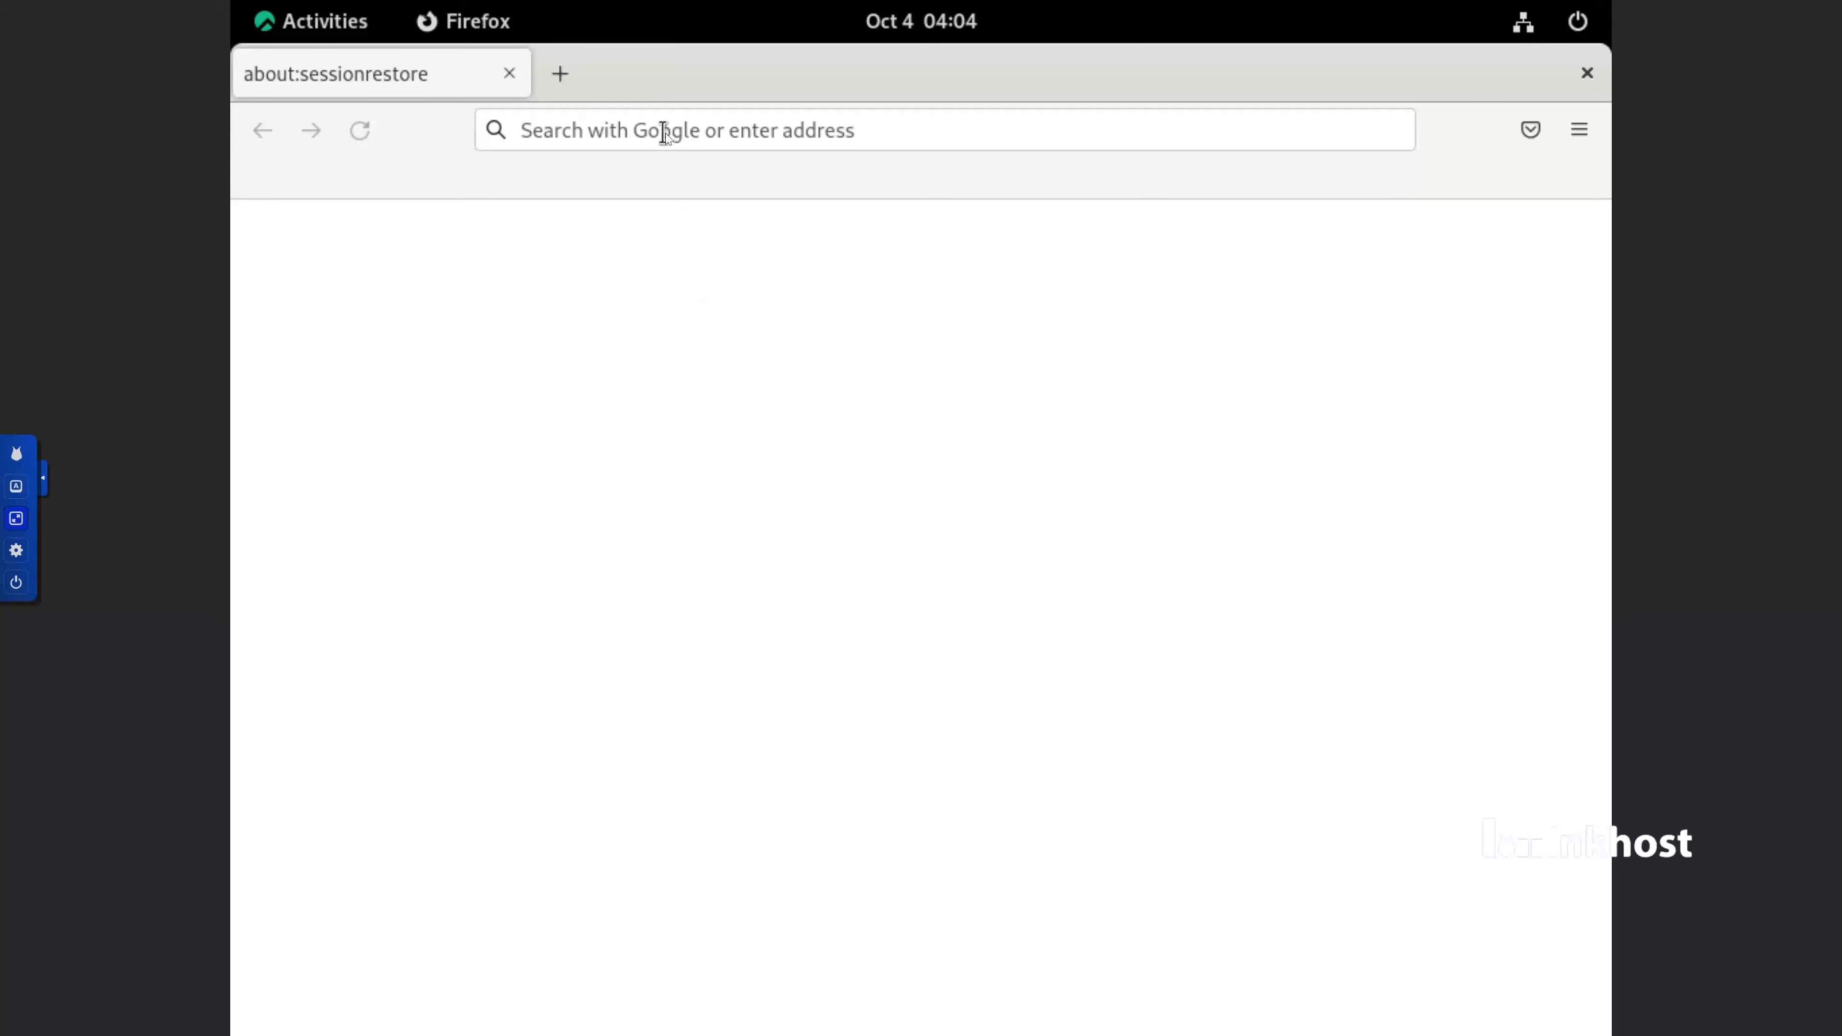
# Open the WHM login page at 98.168.72.26:2087 and log in as root with the prefilled credentials
pyautogui.click(665, 133)
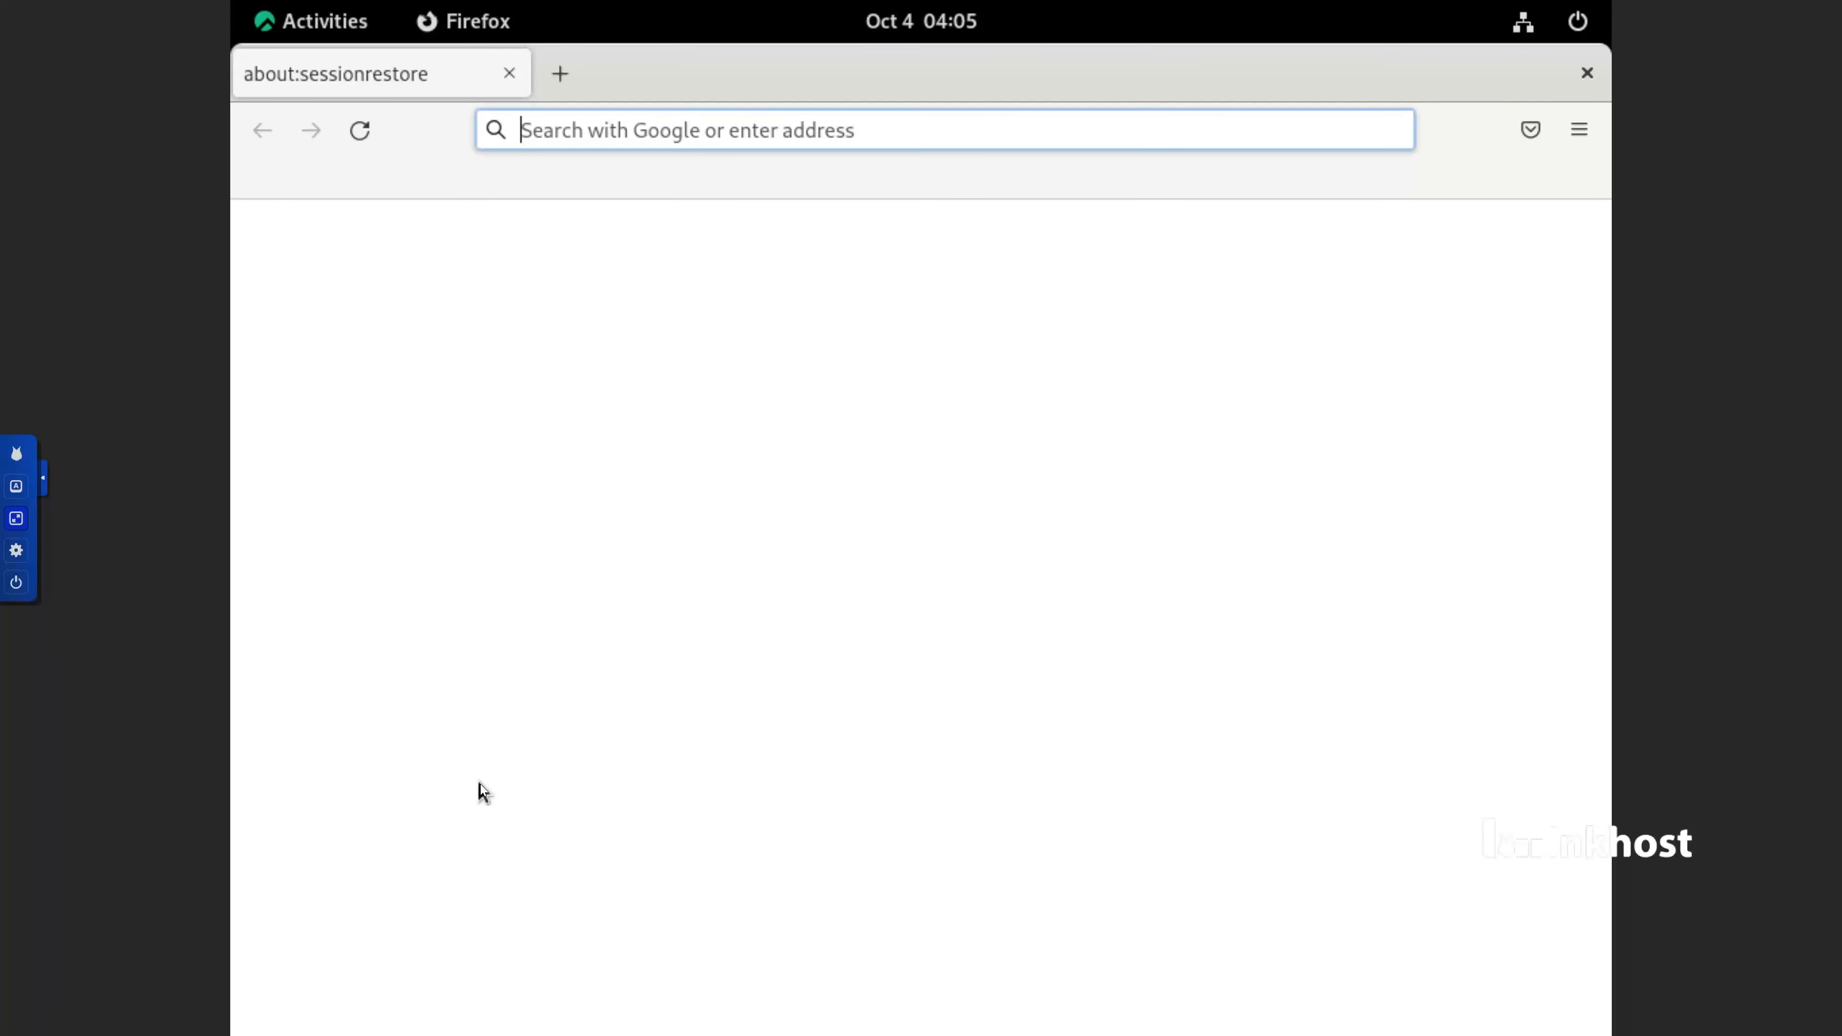
pyautogui.write('98')
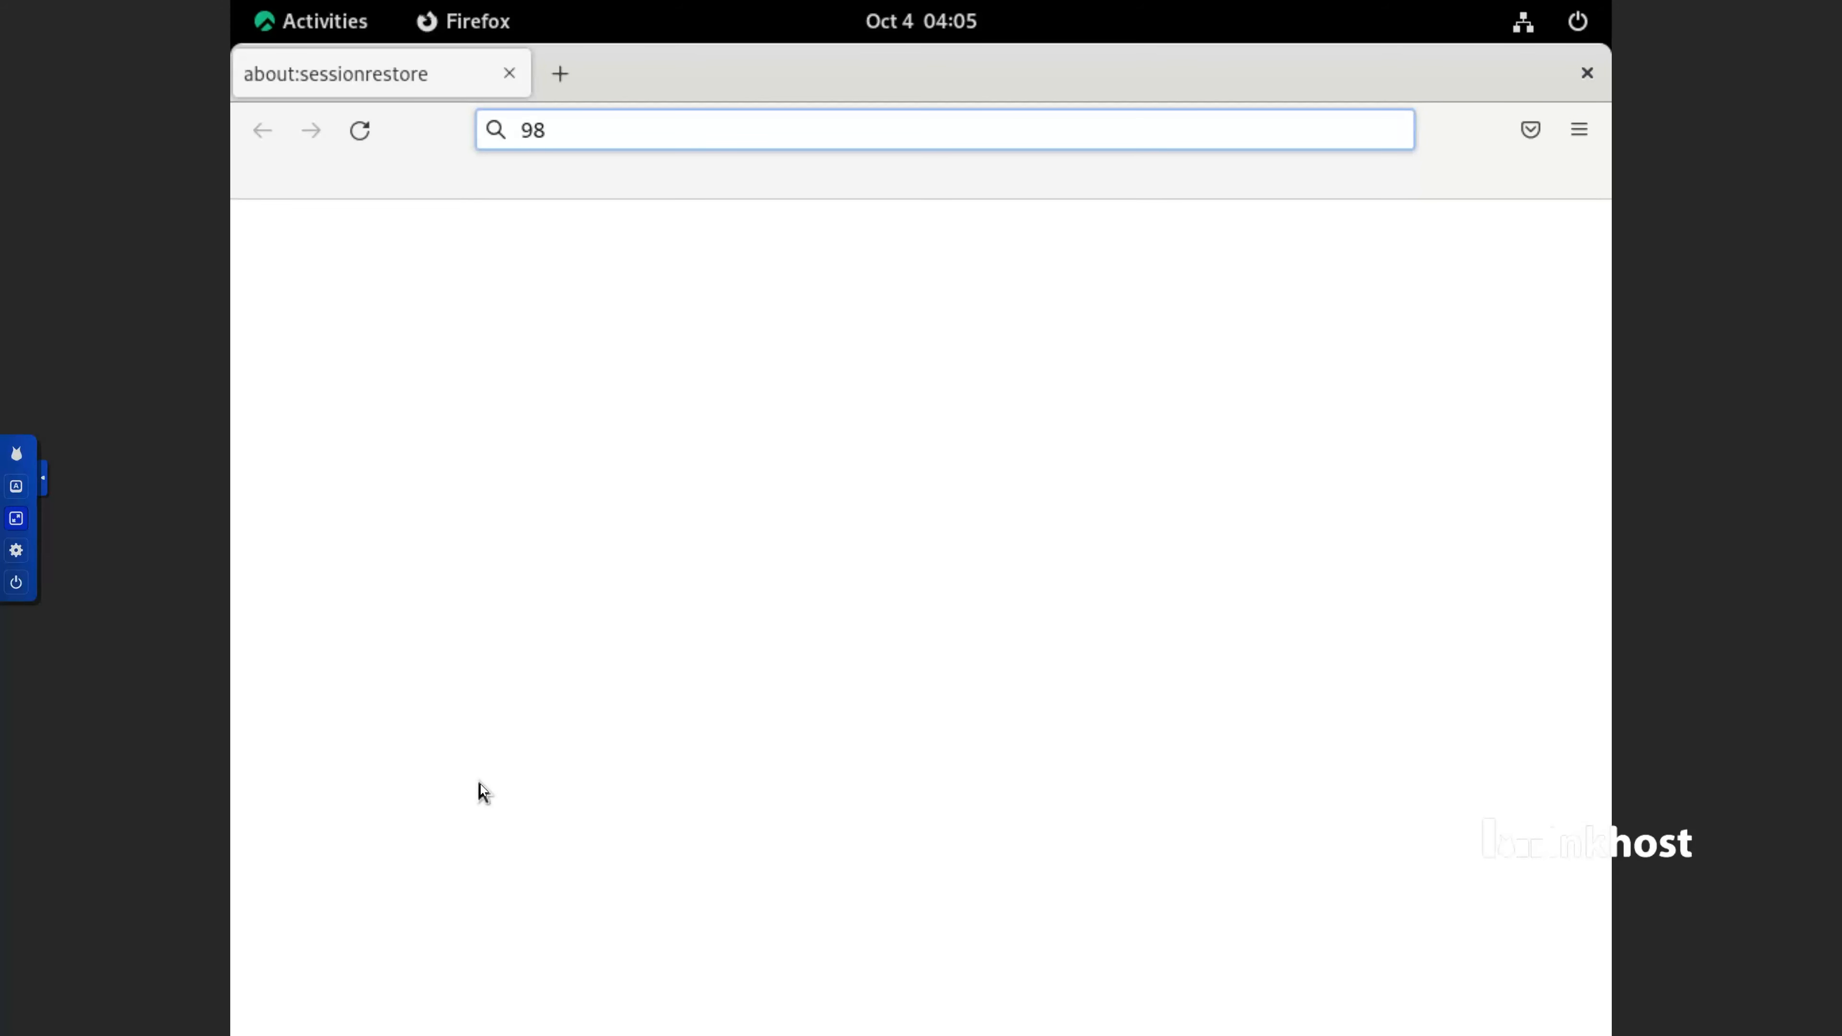
pyautogui.write('.')
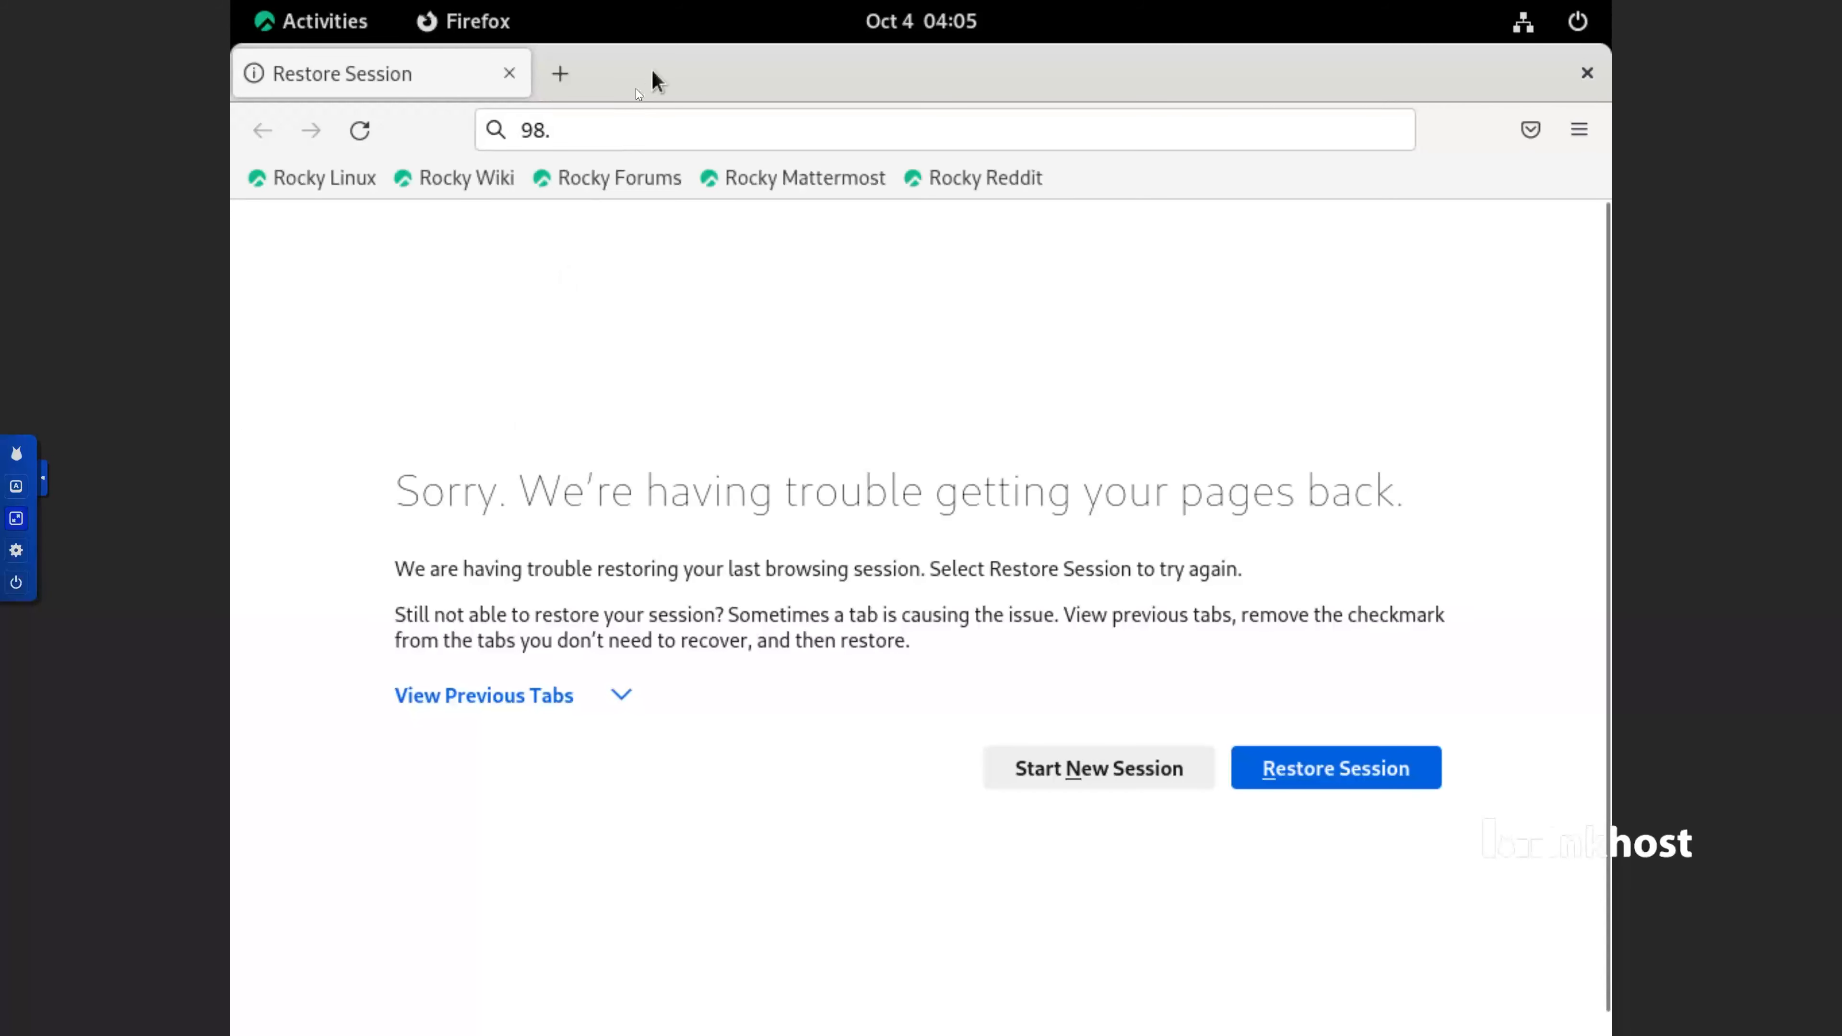
pyautogui.click(628, 124)
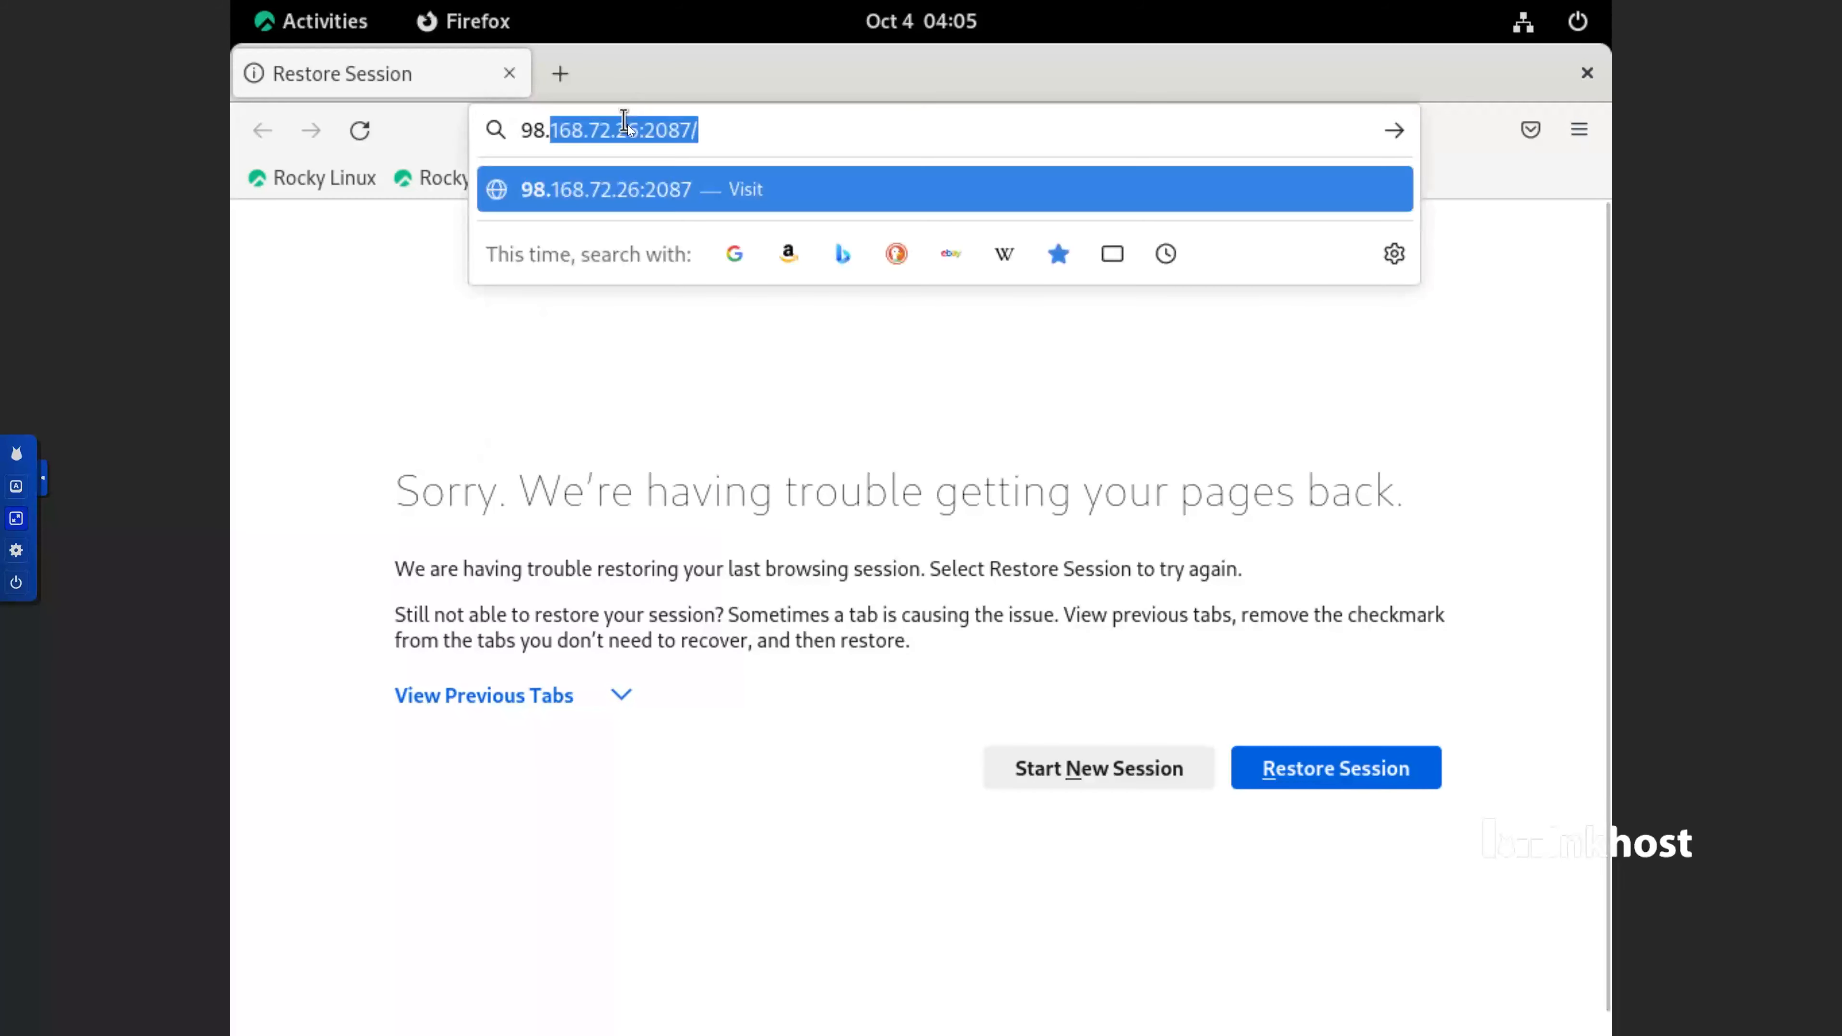
pyautogui.click(706, 130)
pyautogui.write('\\')
pyautogui.press('Return')
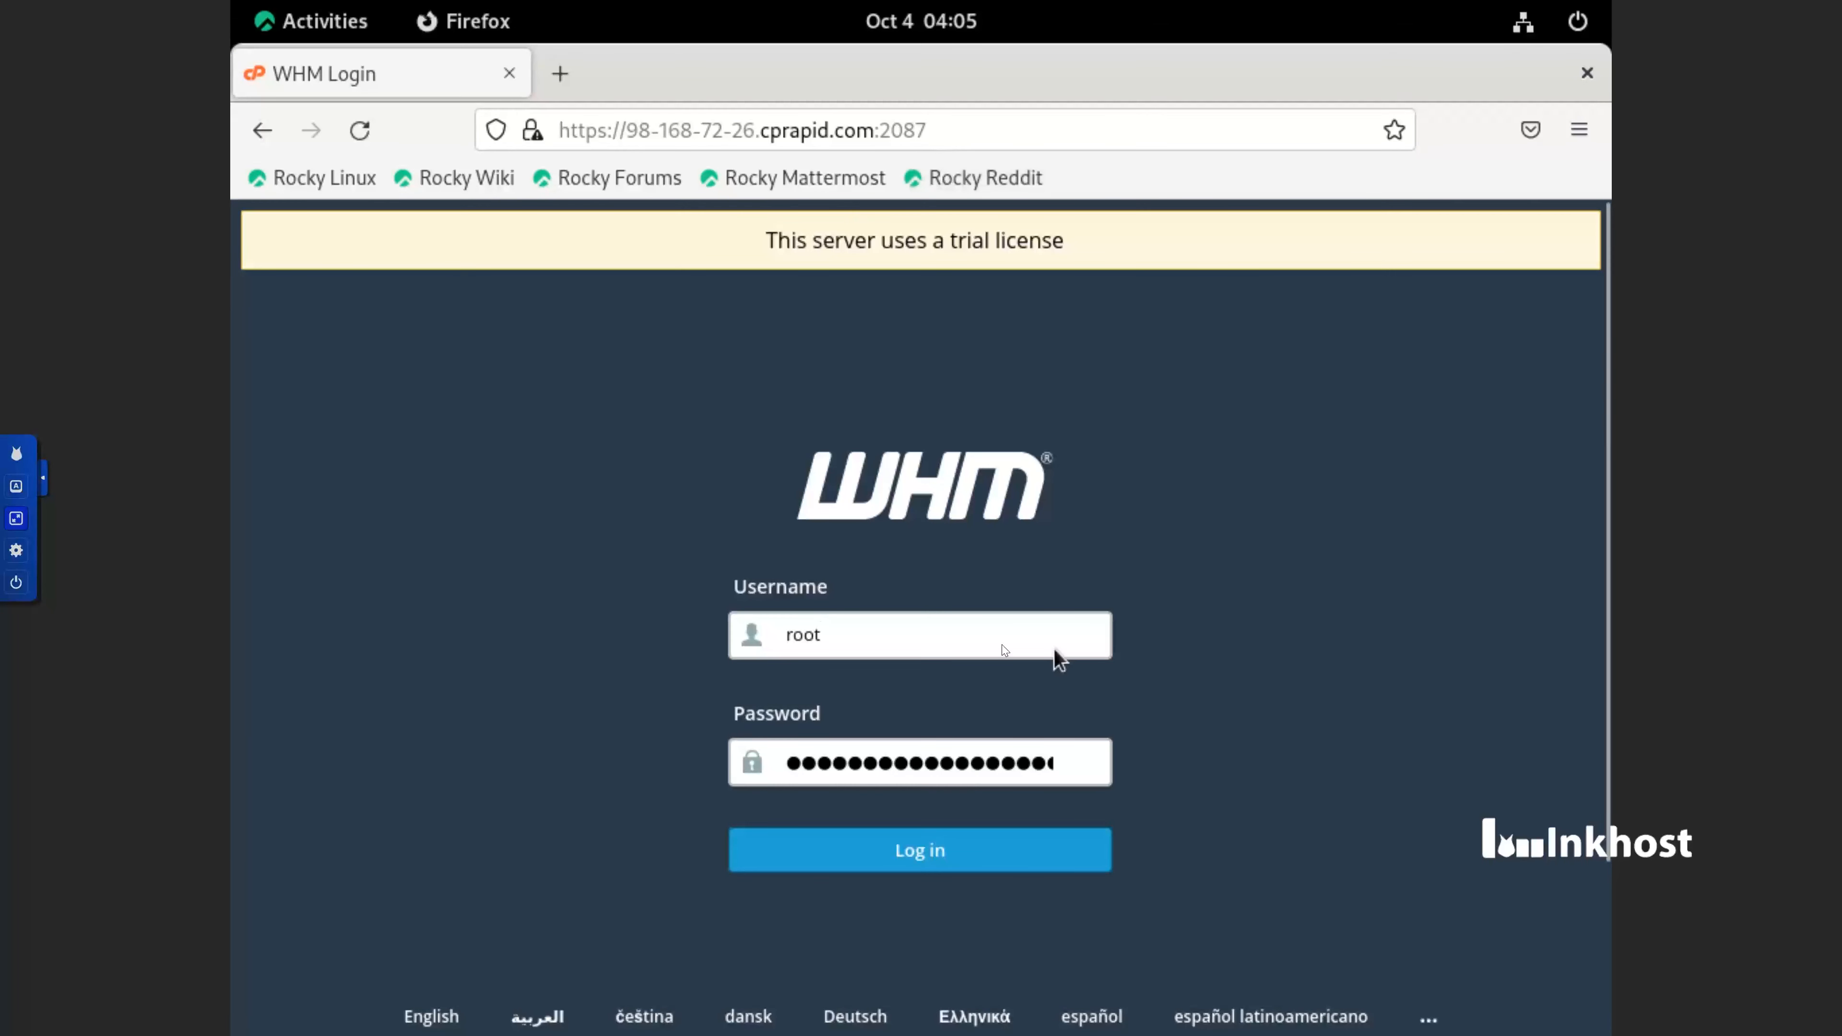
pyautogui.click(976, 848)
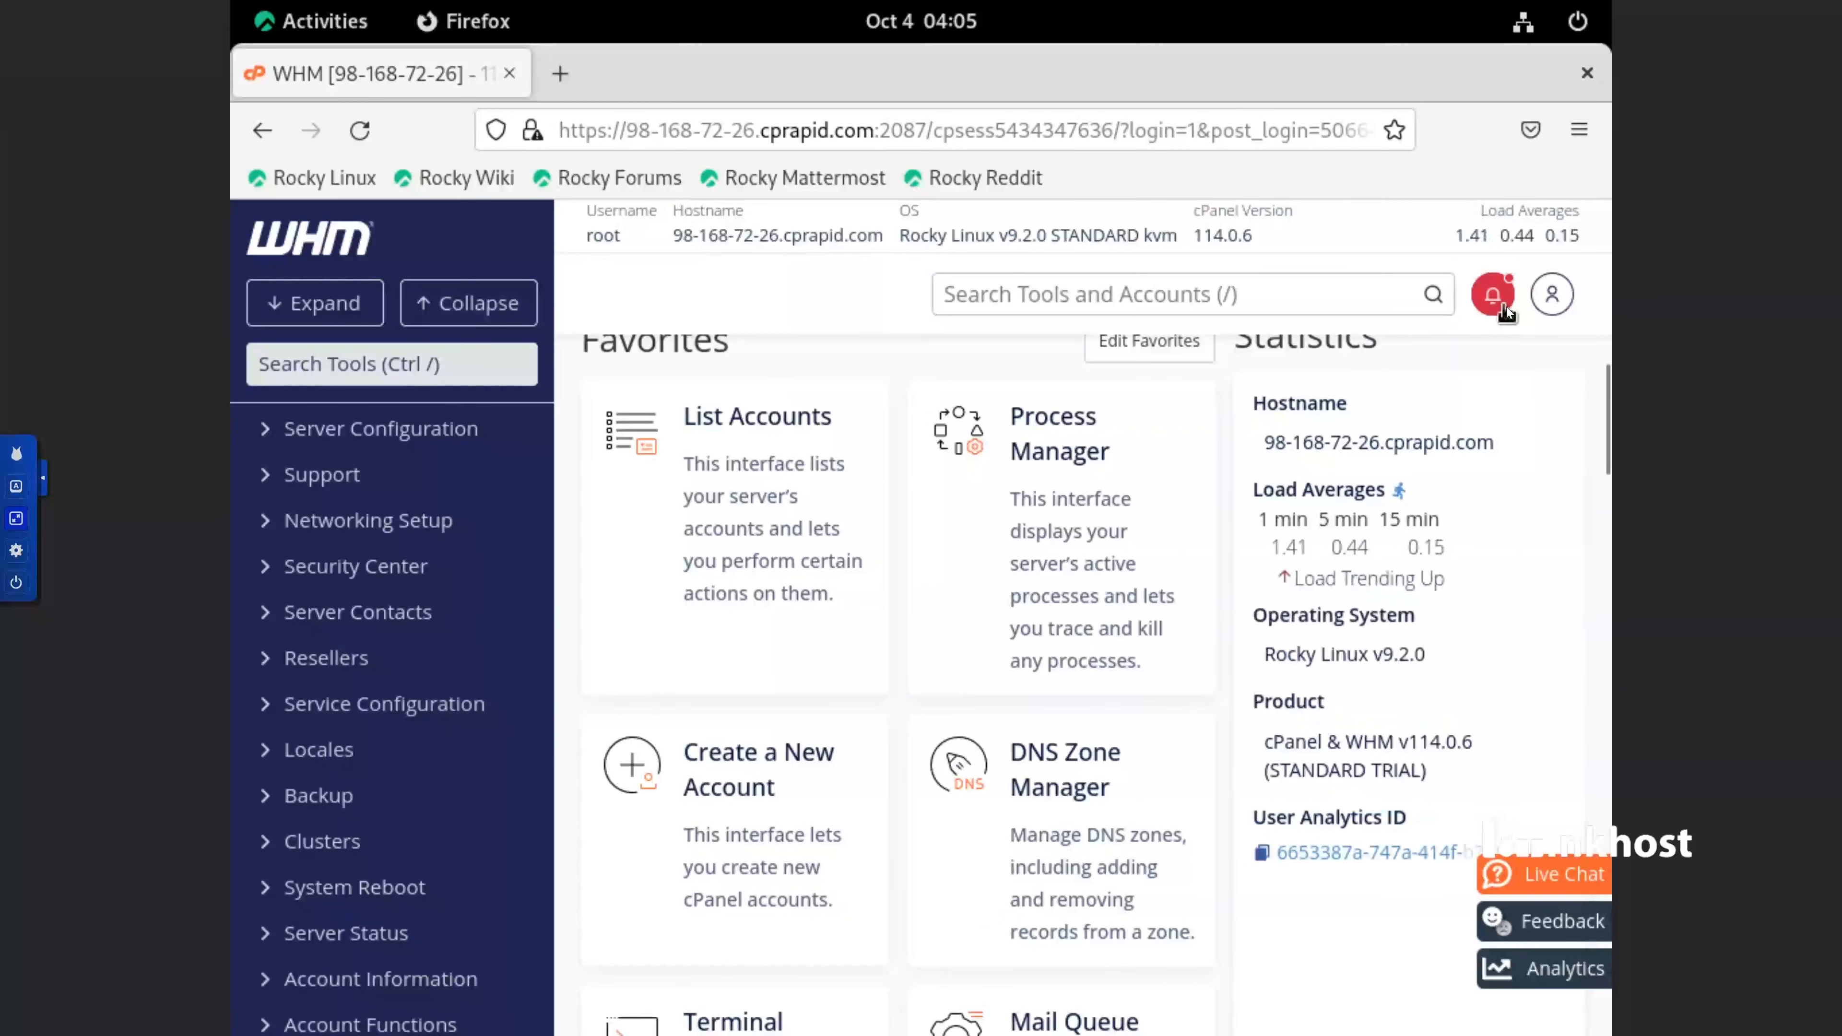
# Open the version 114.0.7 update notification and start the upgrade to the latest version
pyautogui.click(1505, 307)
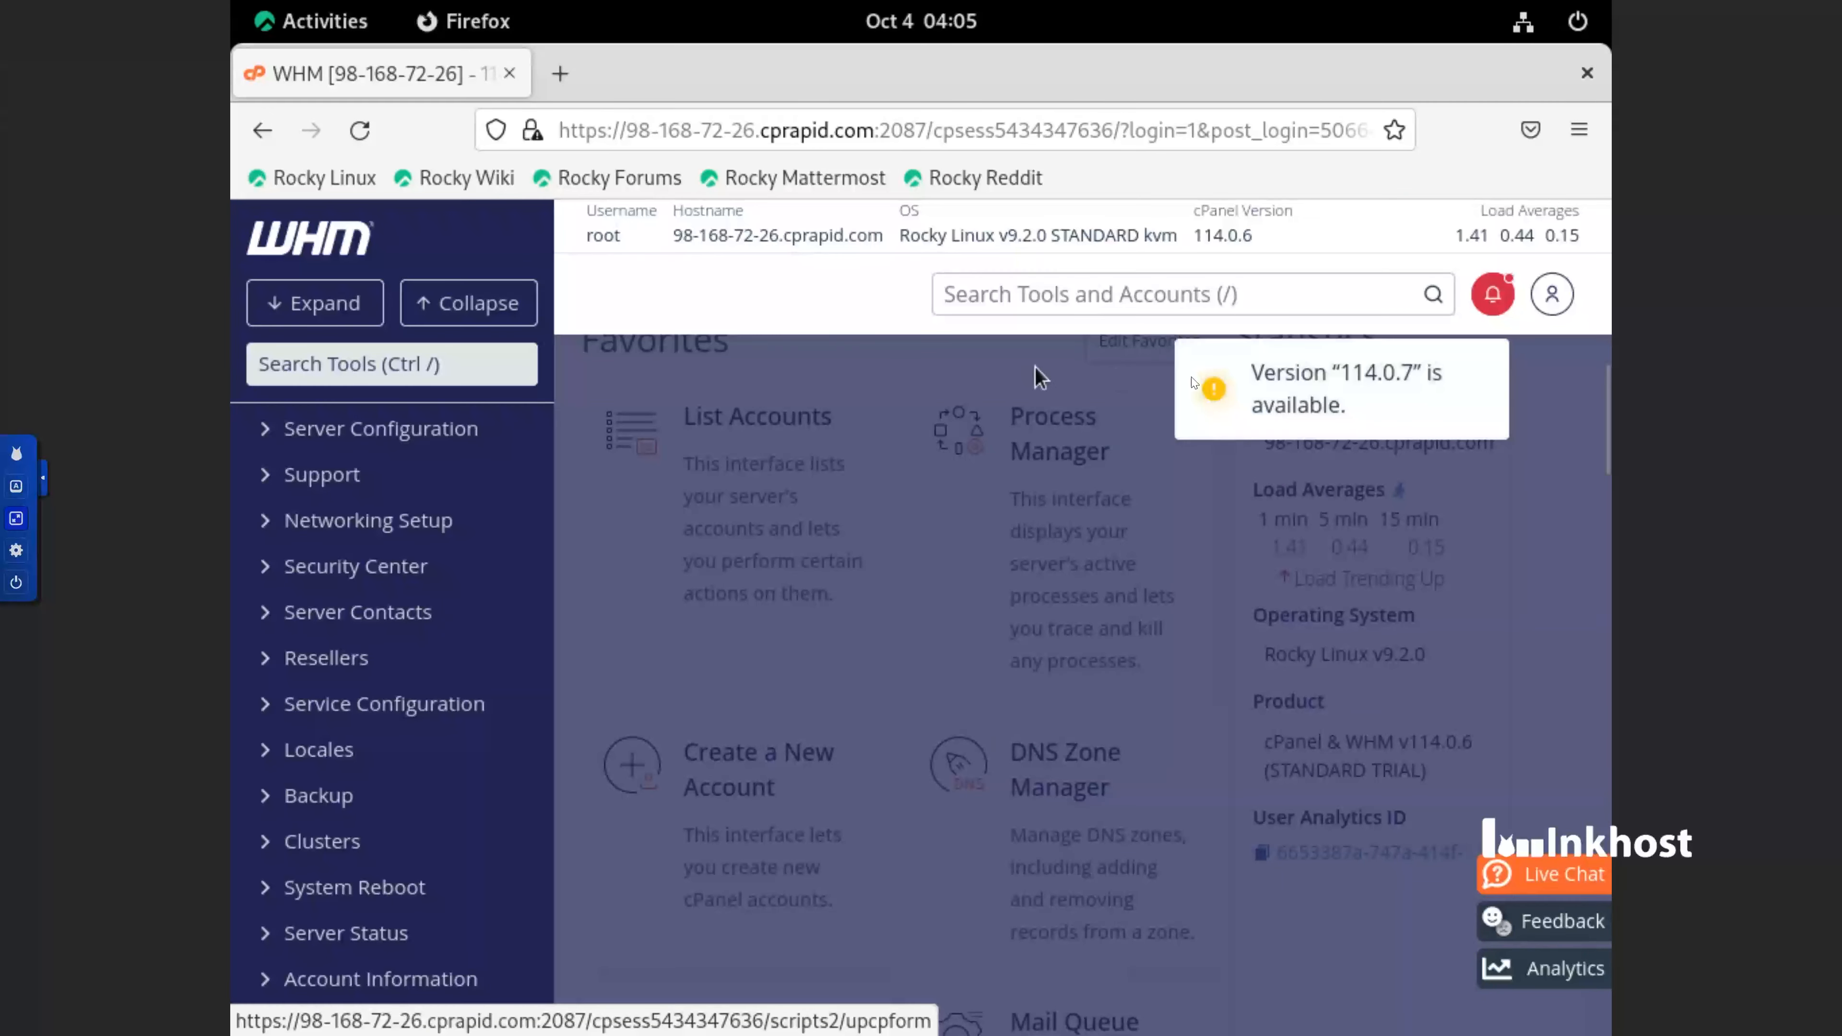
pyautogui.click(1278, 375)
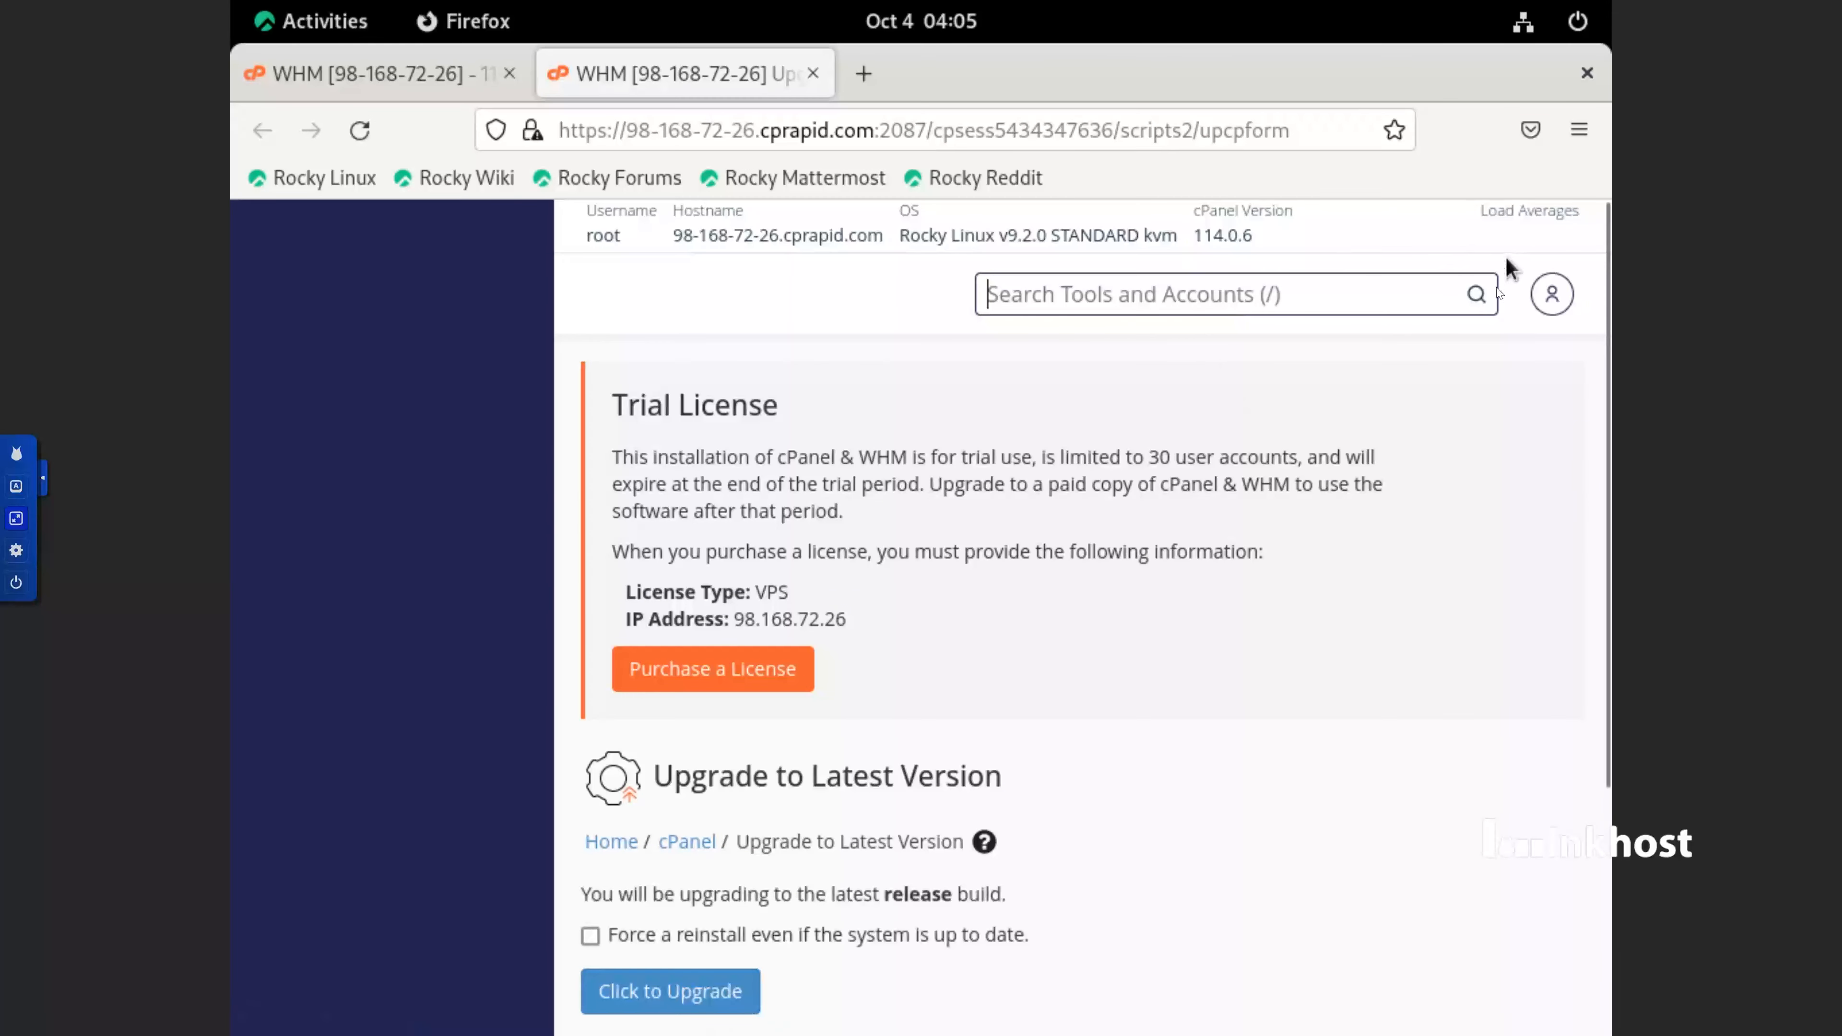
pyautogui.scroll(-4, 763, 686)
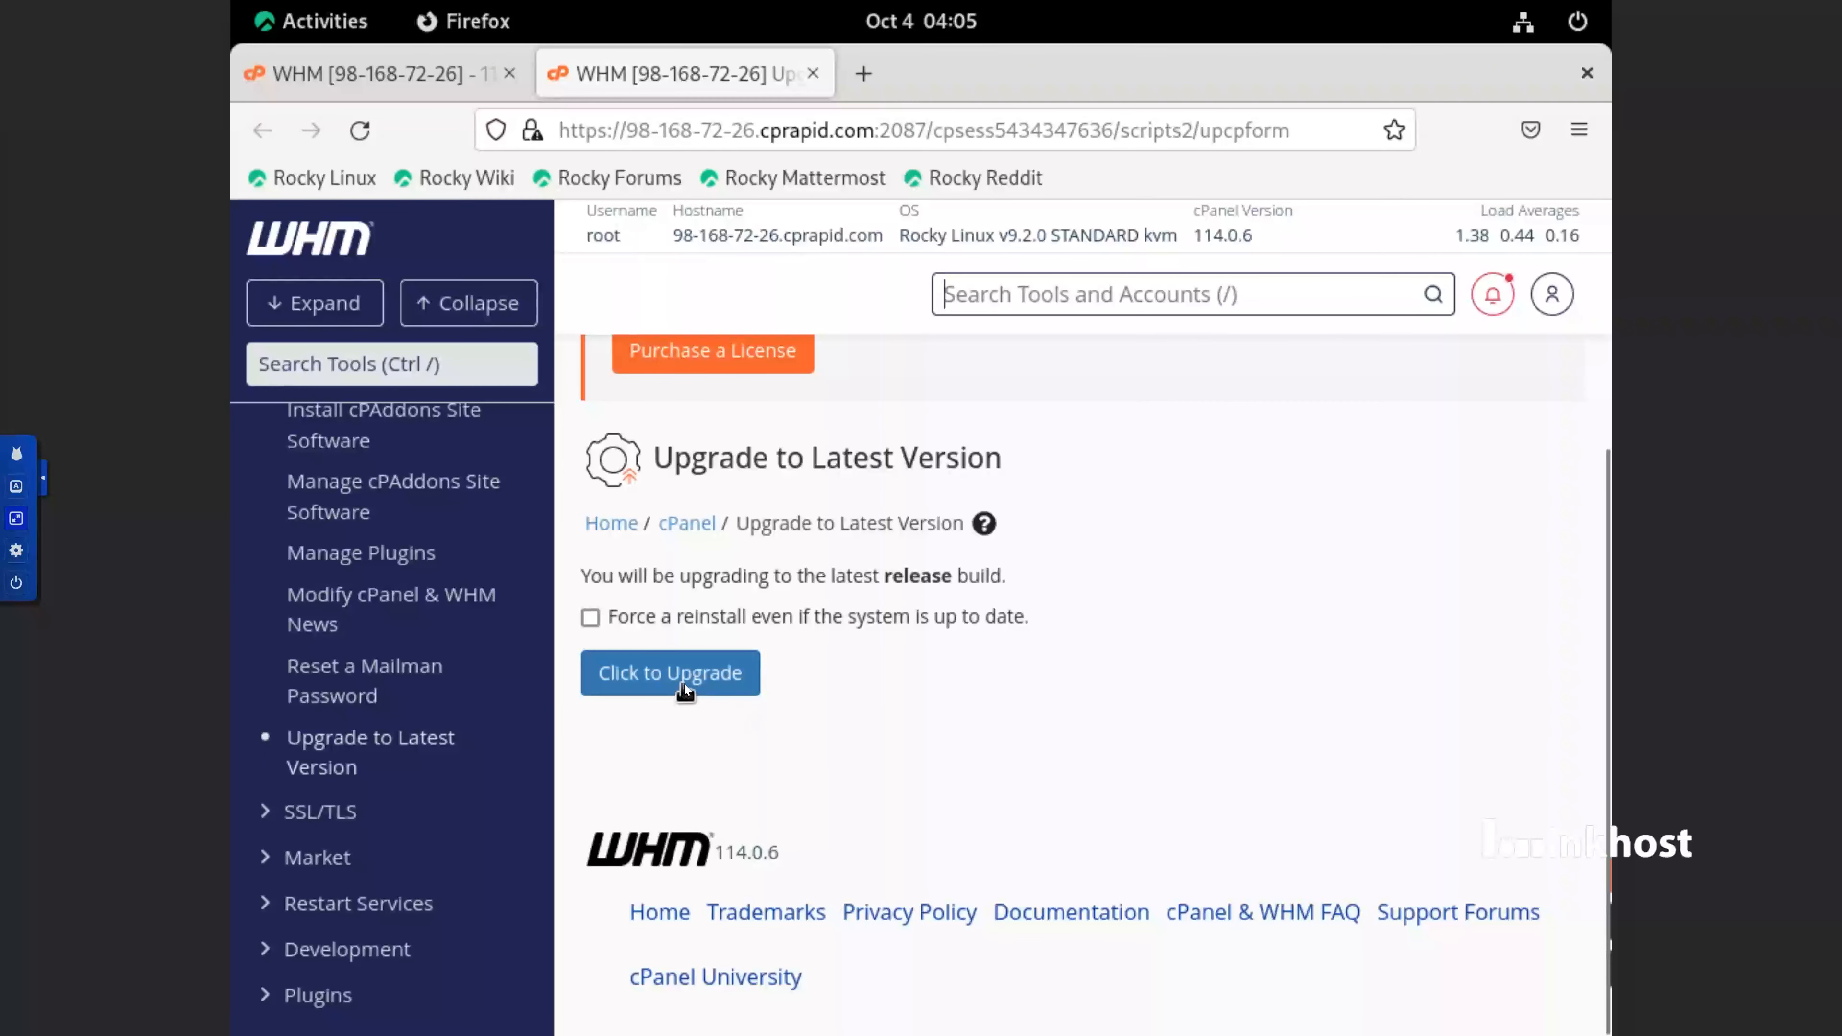
pyautogui.click(687, 684)
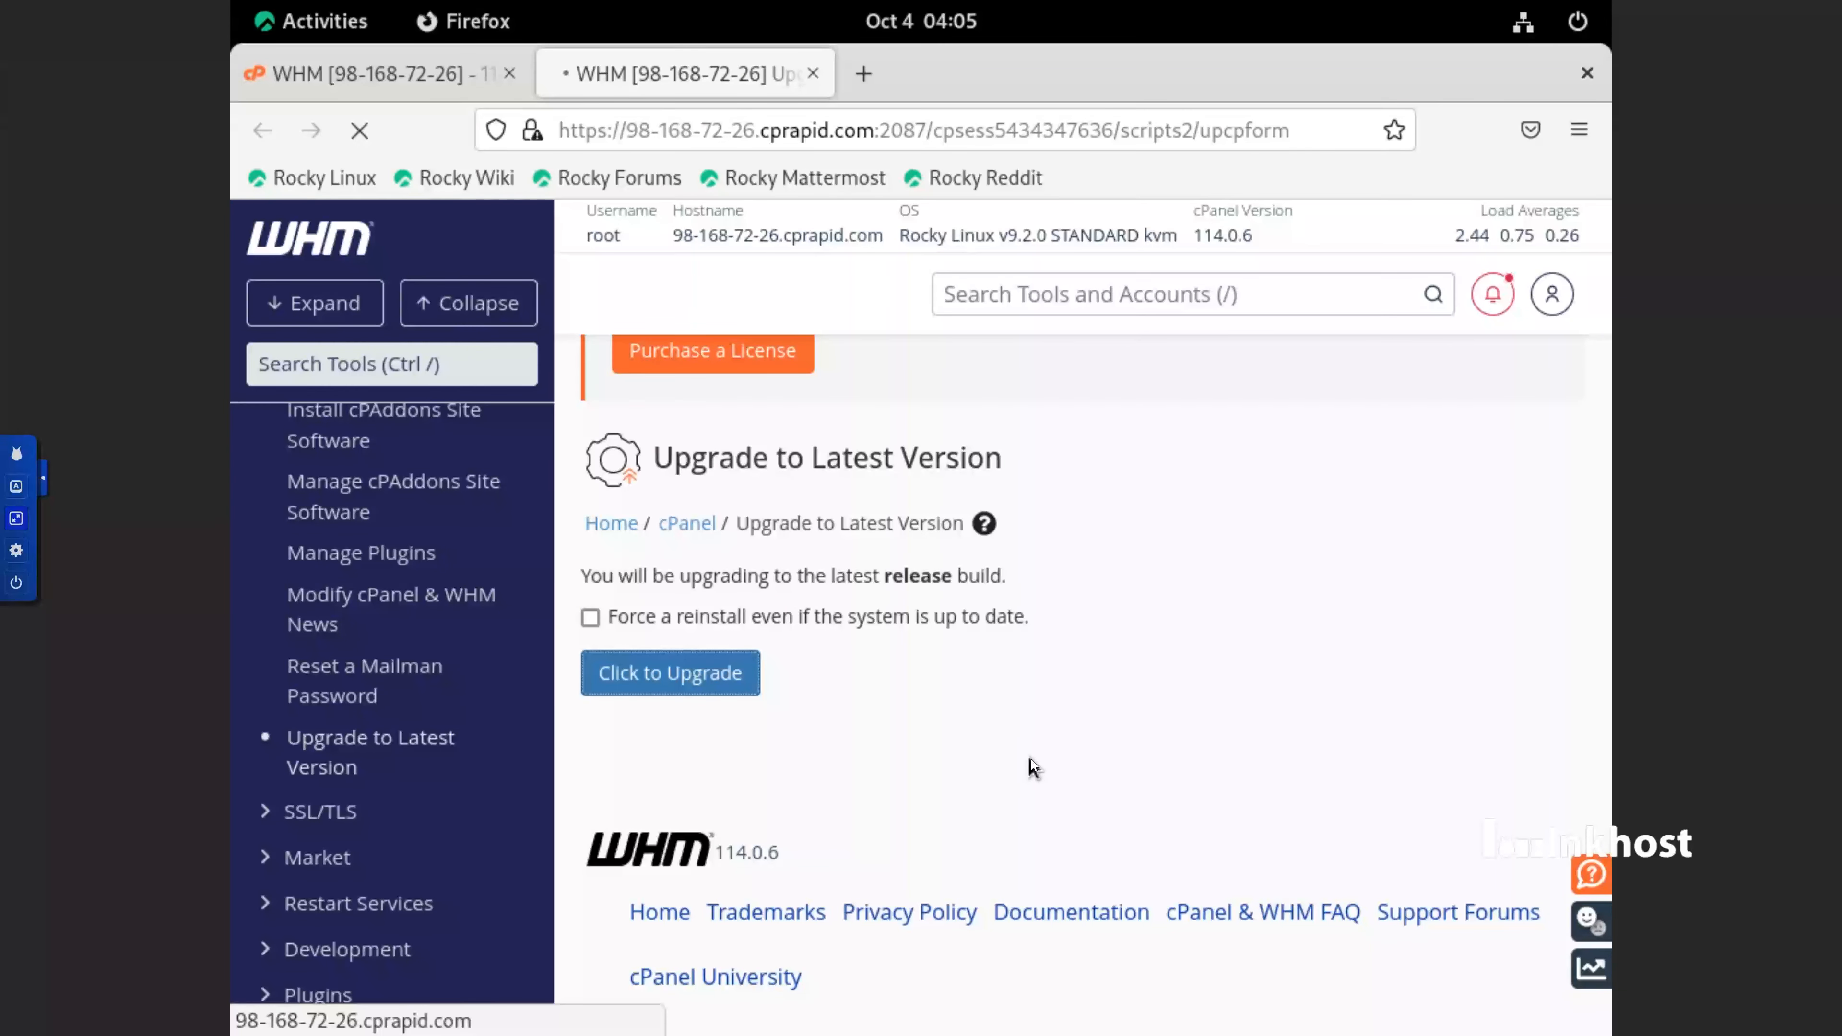
# Open the WHM home page in a new browser tab and switch to it, keeping the upgrade tab open
pyautogui.scroll(5, 700, 515)
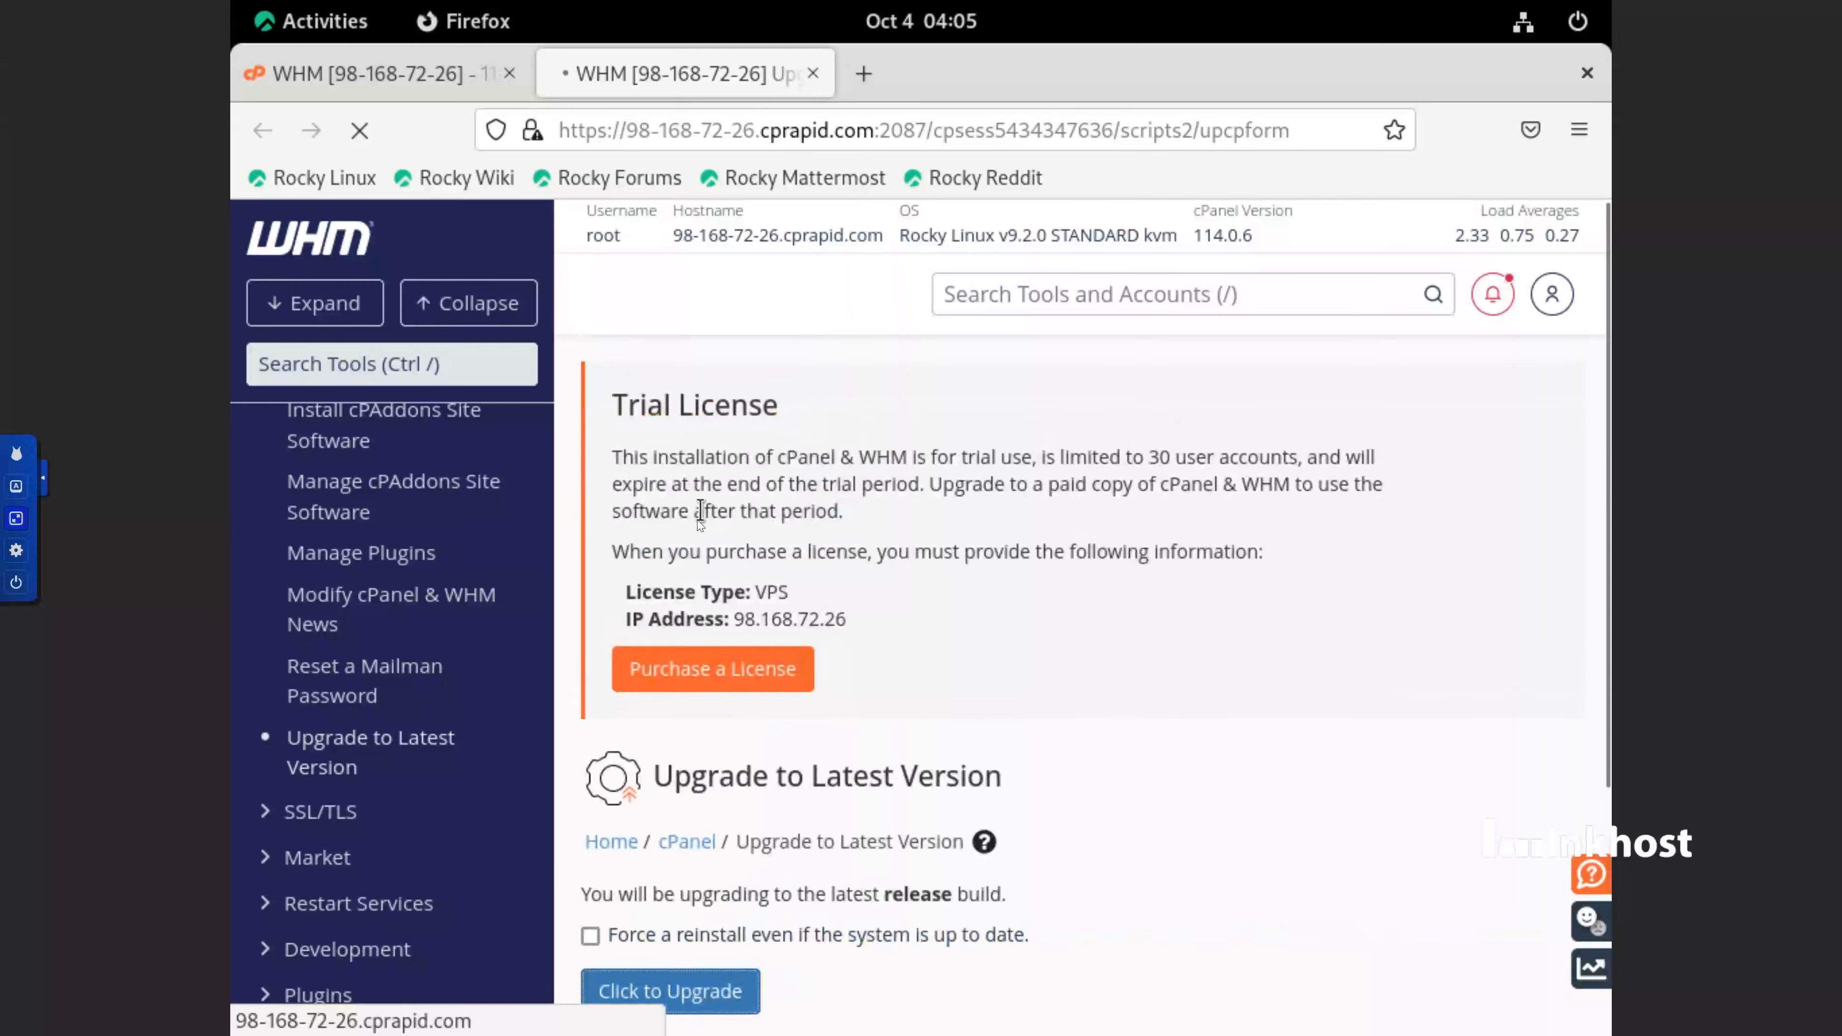
pyautogui.scroll(-5, 700, 516)
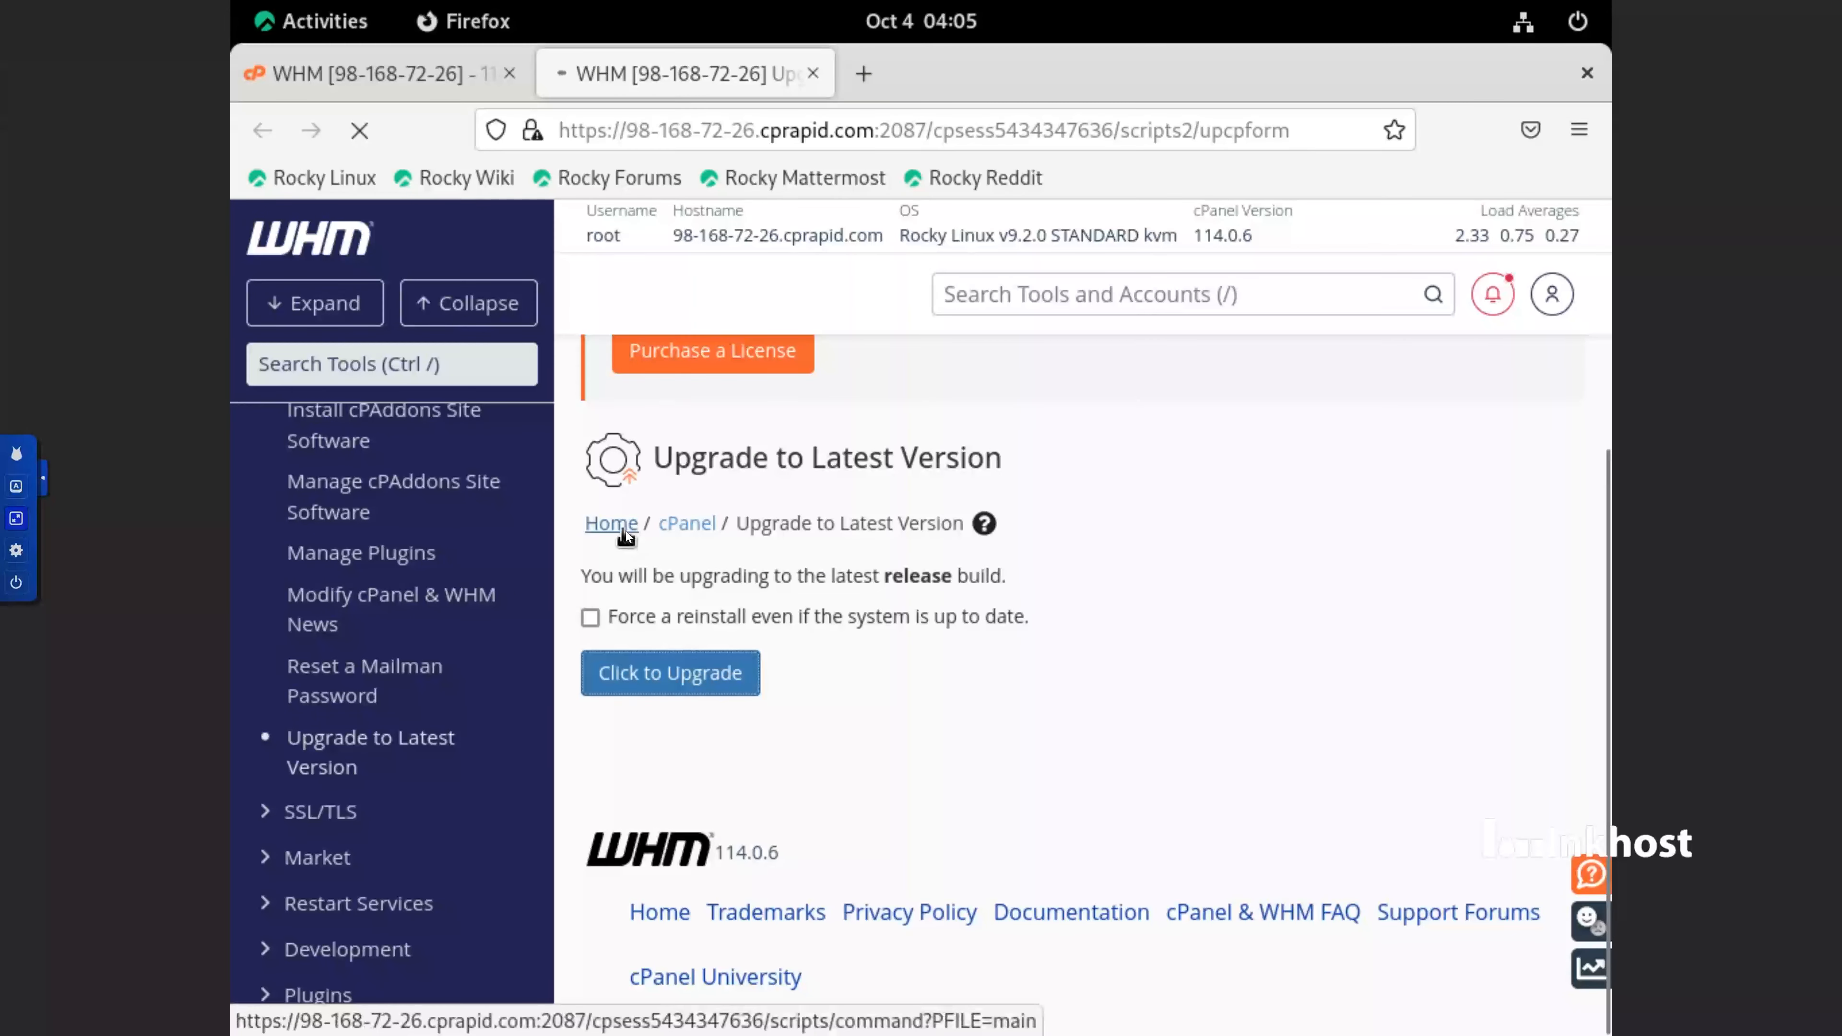
pyautogui.rightClick(627, 528)
pyautogui.click(665, 552)
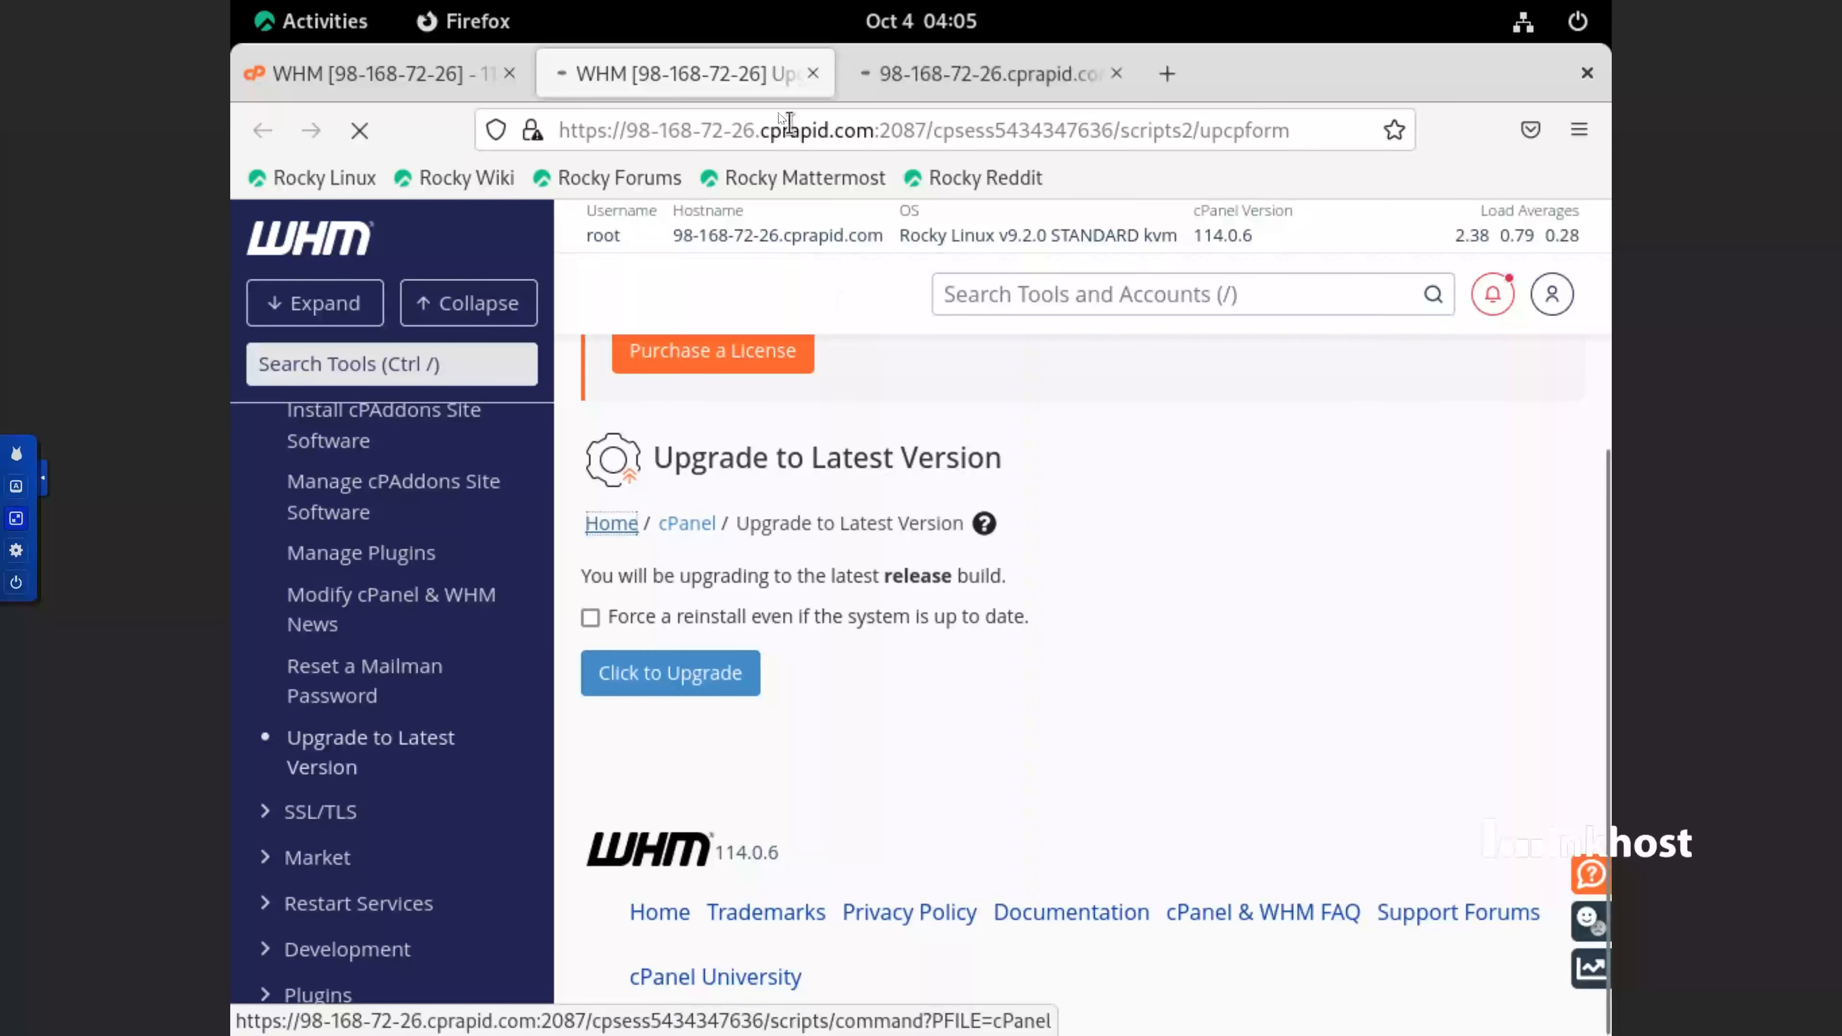
pyautogui.click(914, 82)
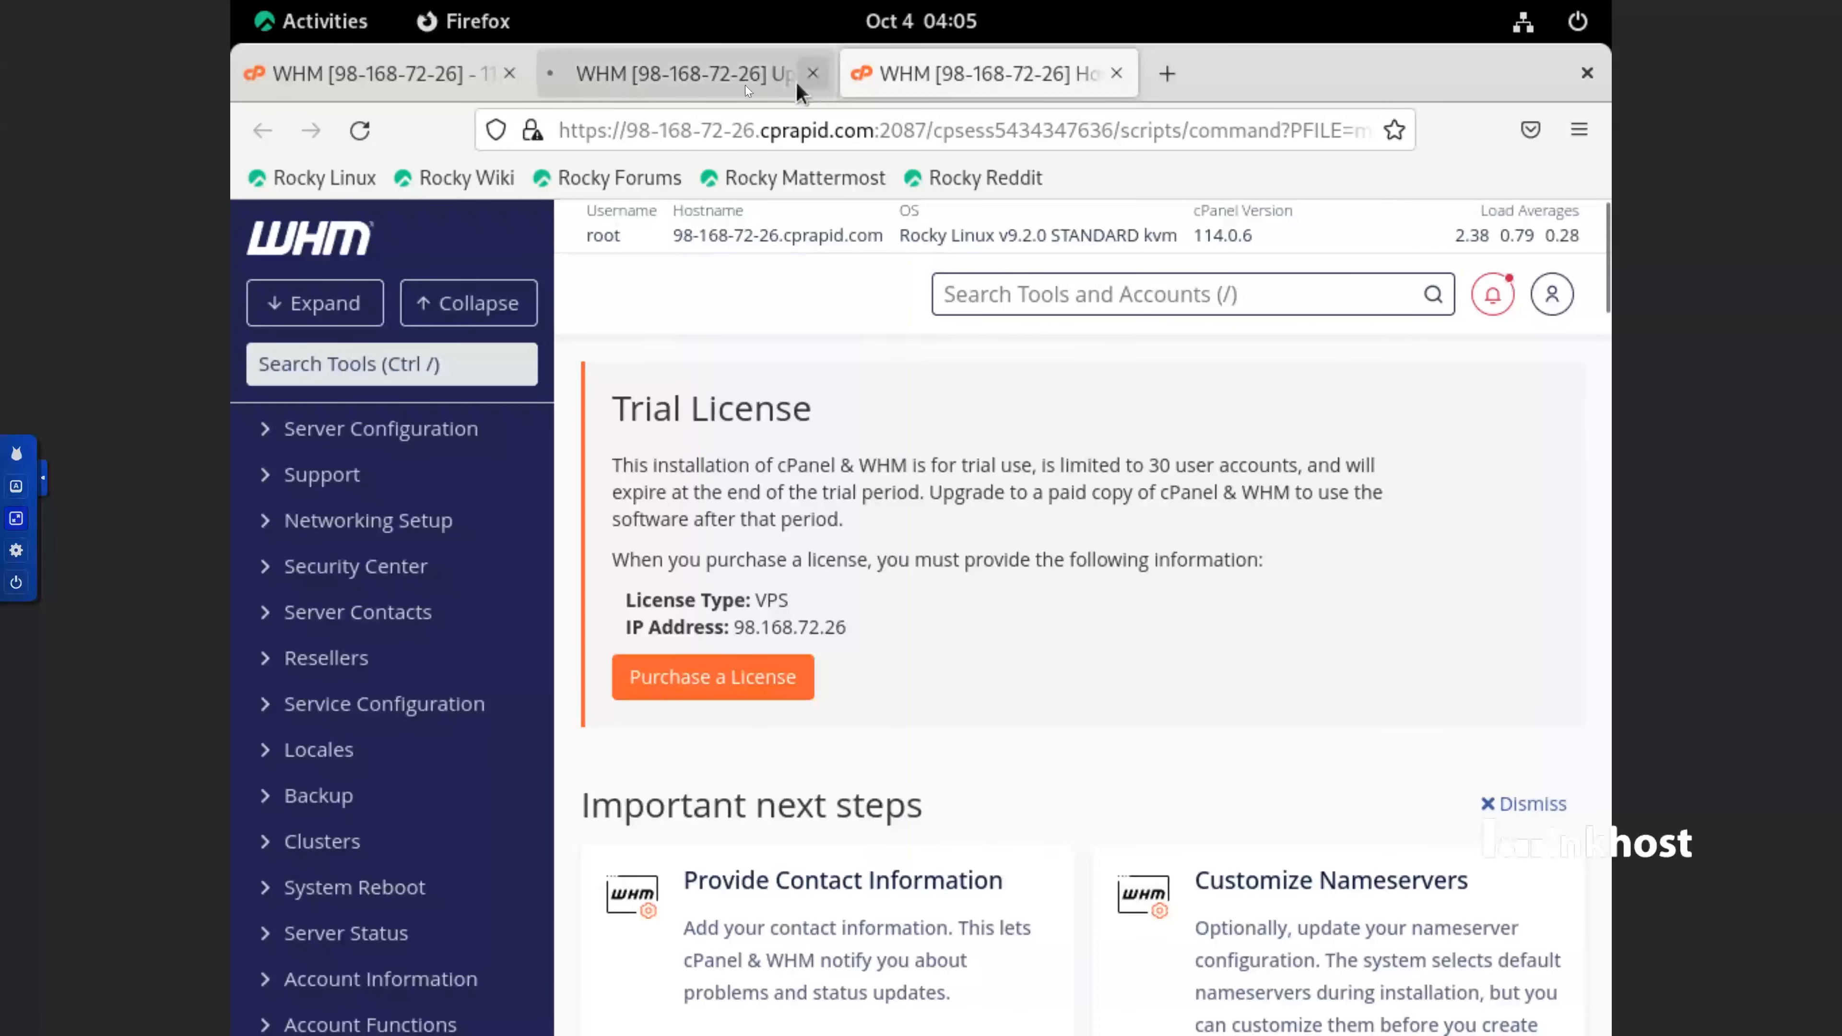
pyautogui.click(648, 66)
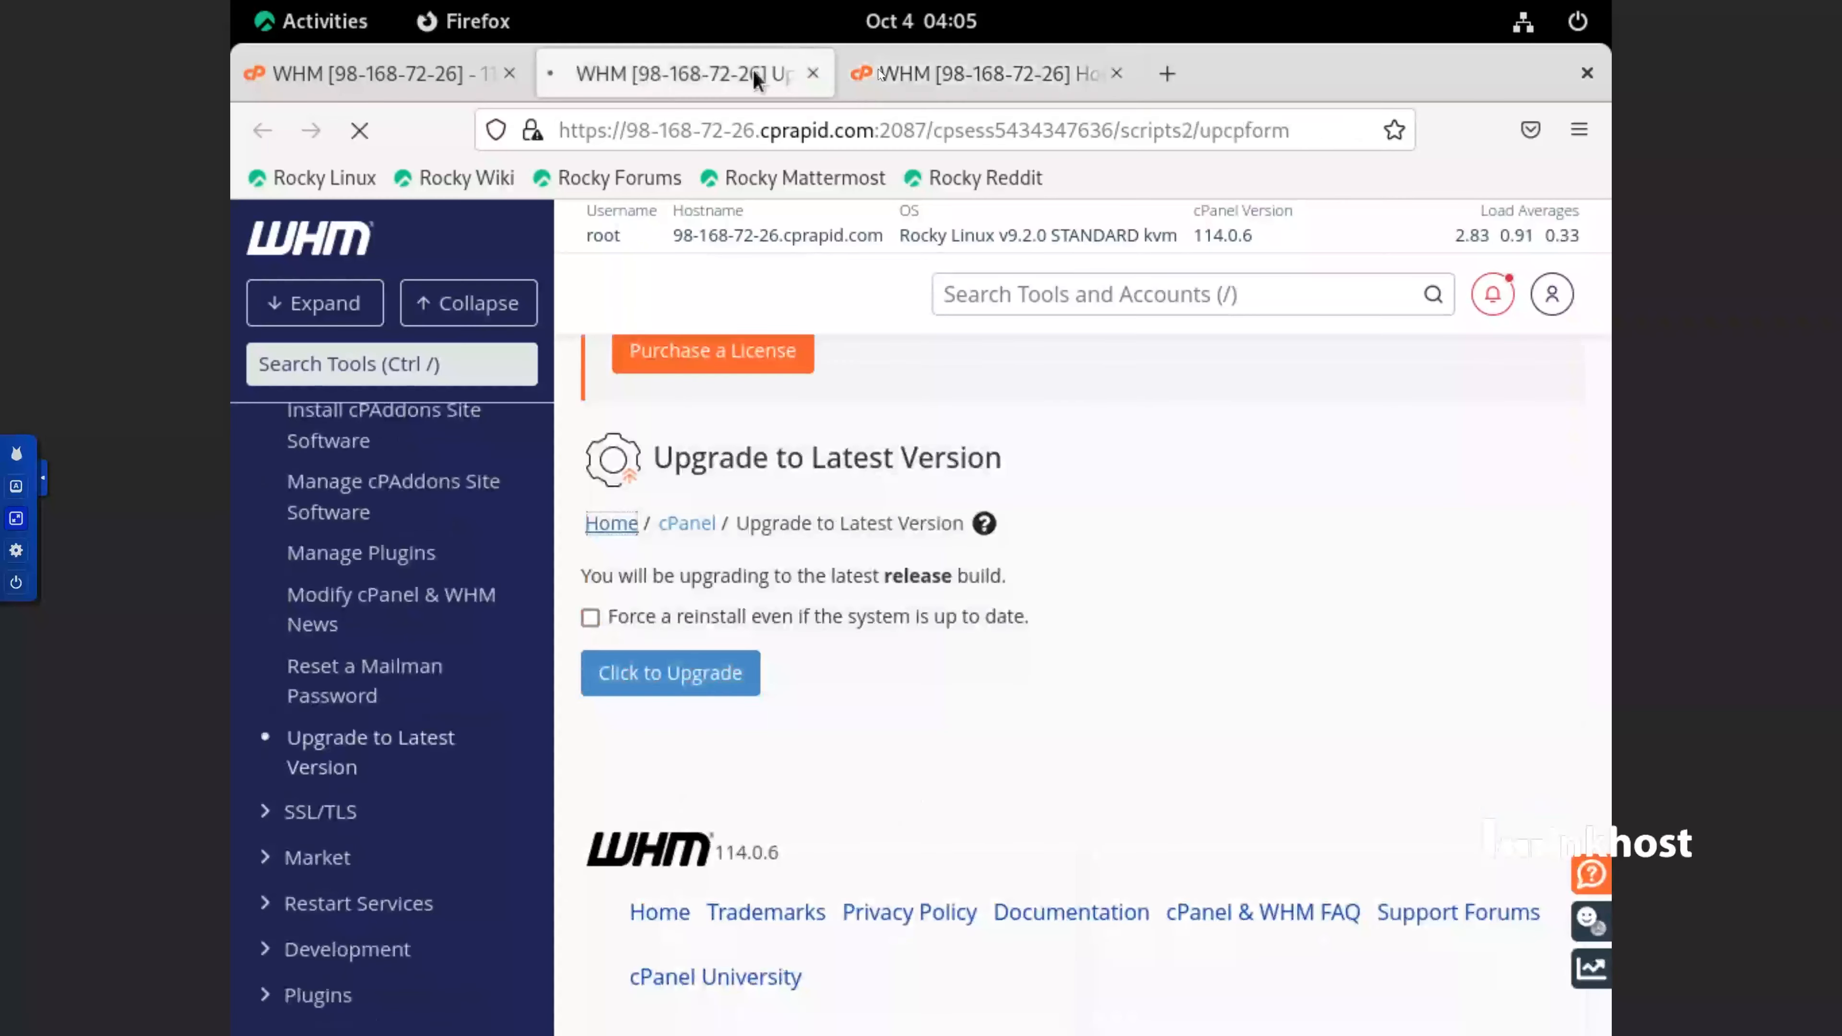
pyautogui.click(927, 65)
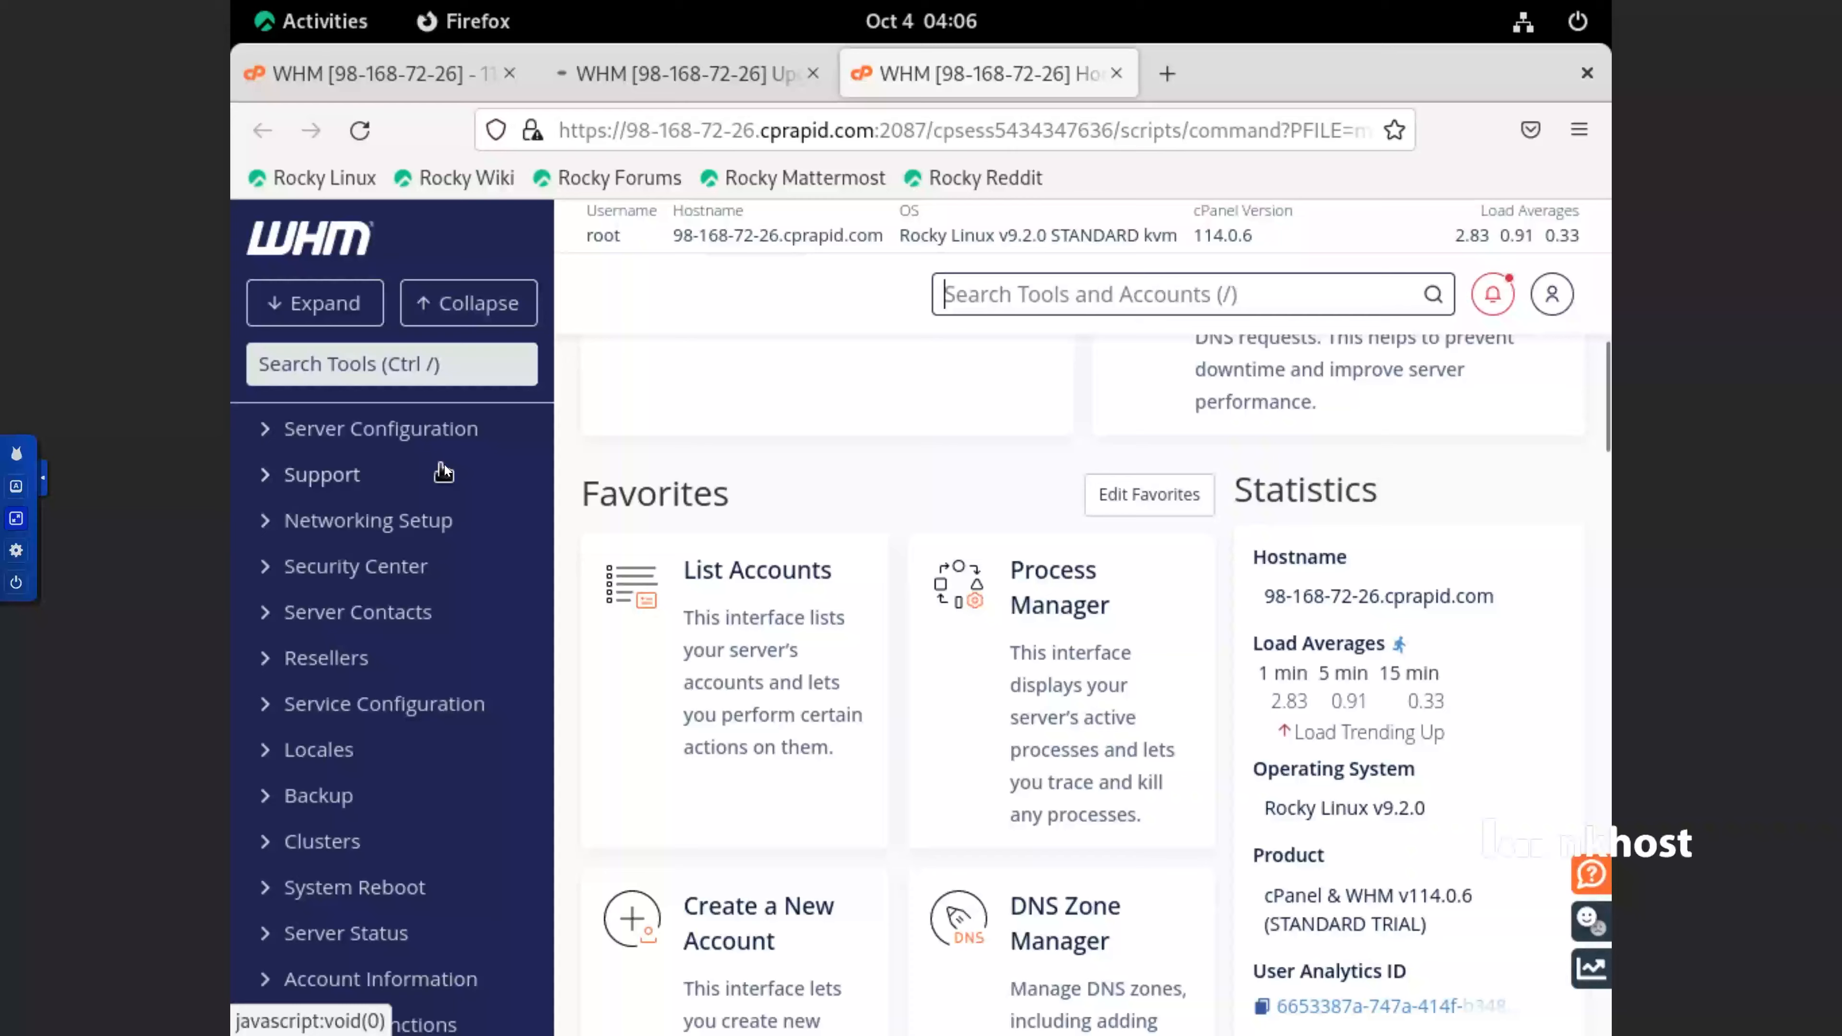
# Open the Basic WebHost Manager Setup page from the Server Configuration tools
pyautogui.click(439, 435)
pyautogui.click(413, 483)
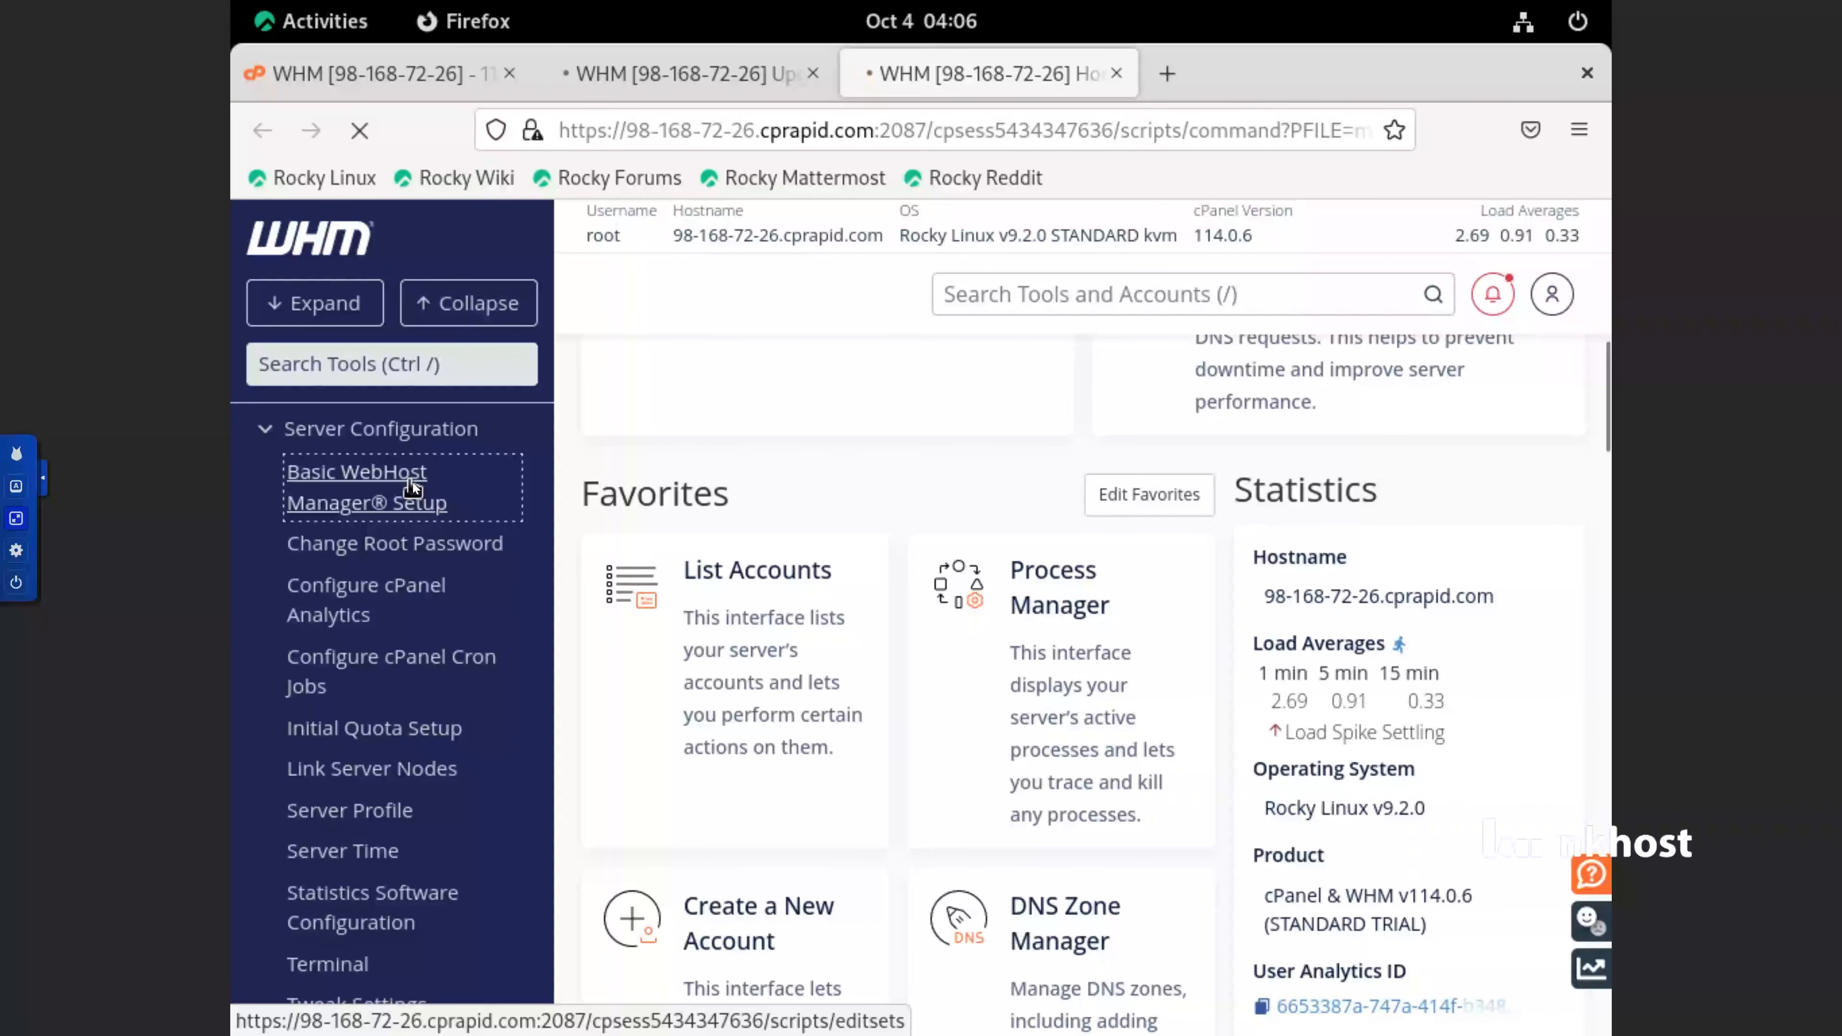
pyautogui.scroll(-15, 928, 727)
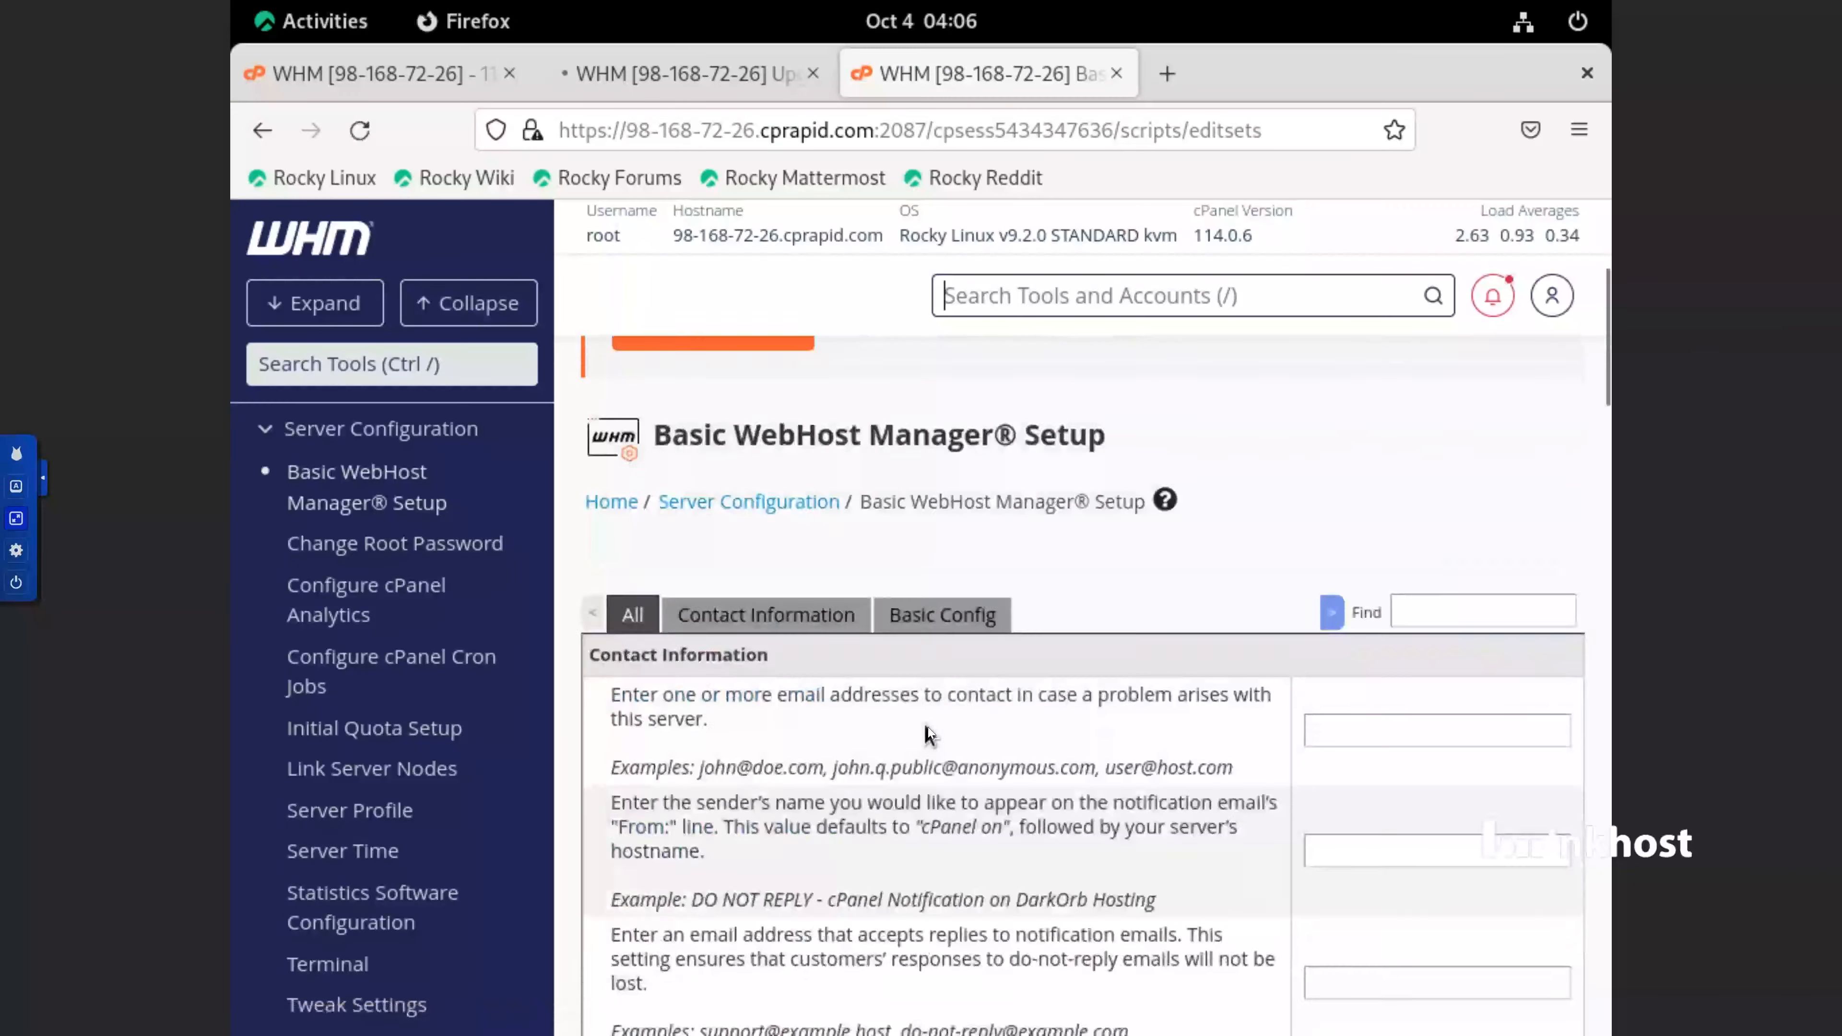
# Replace the default Nameserver 1 with ns1.101cs.net
pyautogui.scroll(-20, 926, 728)
pyautogui.tripleClick(870, 542)
pyautogui.press('BackSpace')
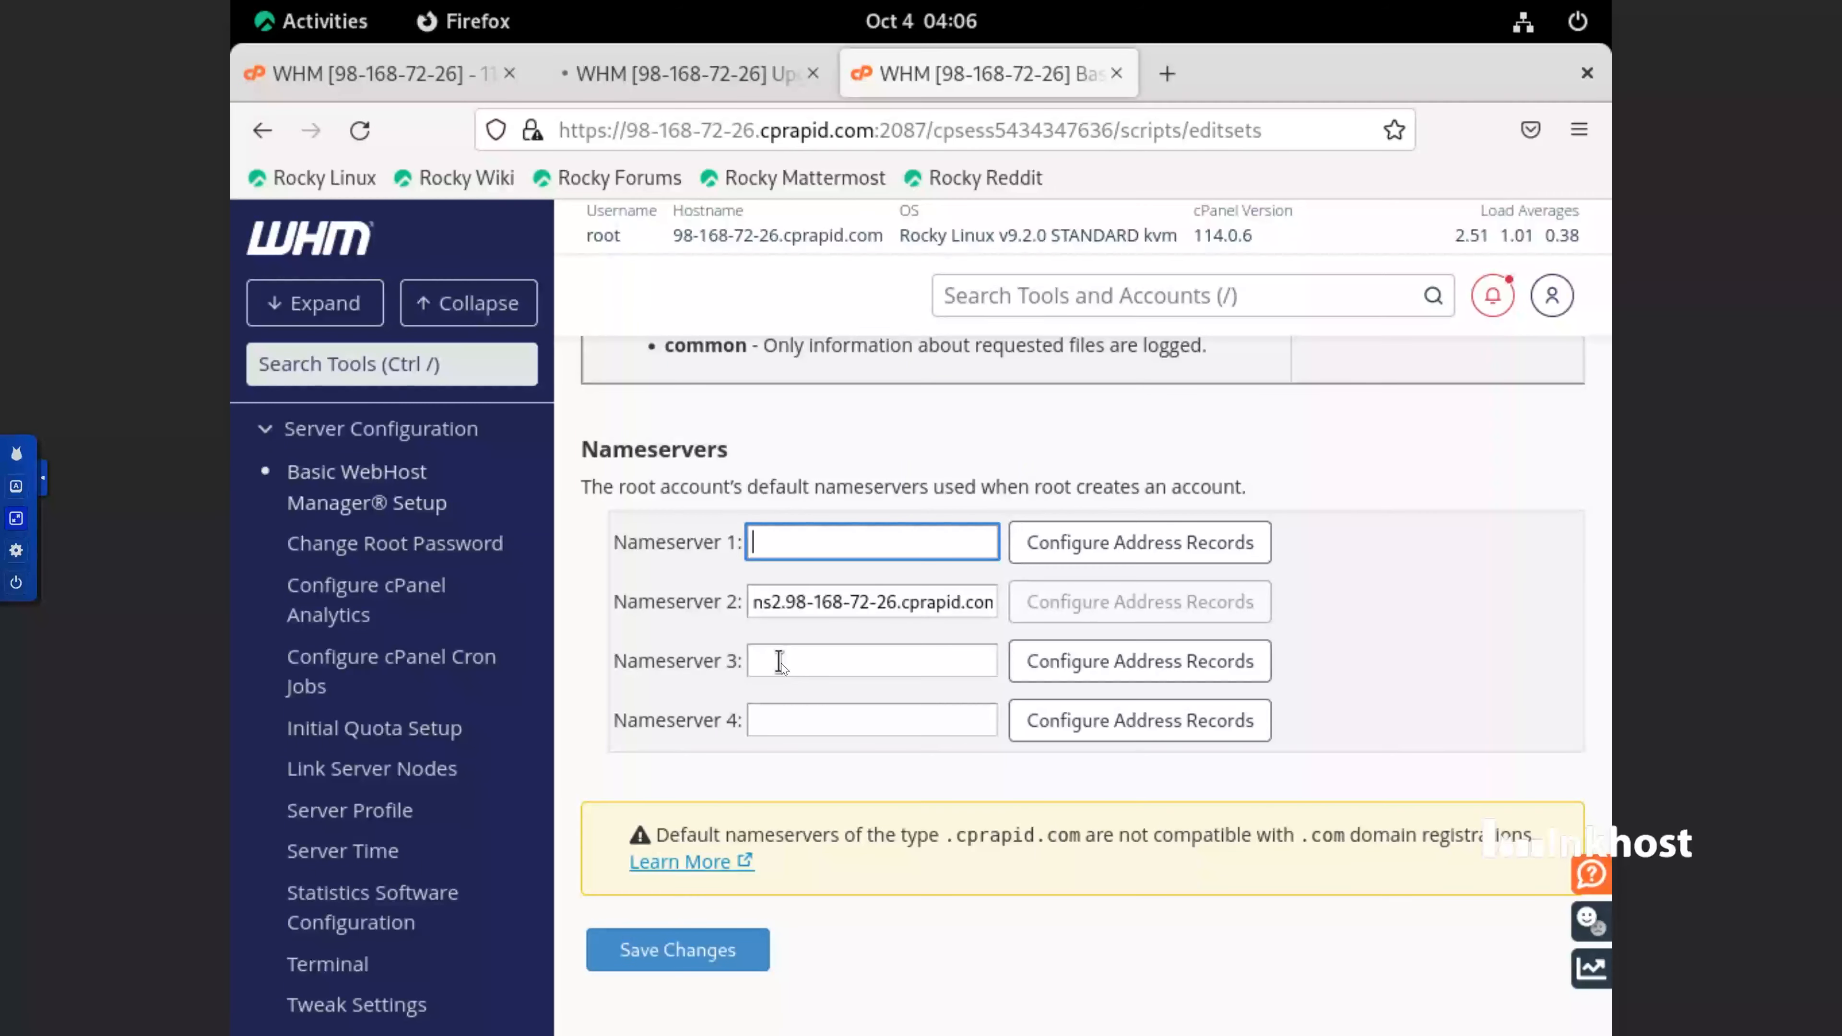
pyautogui.write('ns1.')
pyautogui.write('10-')
pyautogui.press('BackSpace')
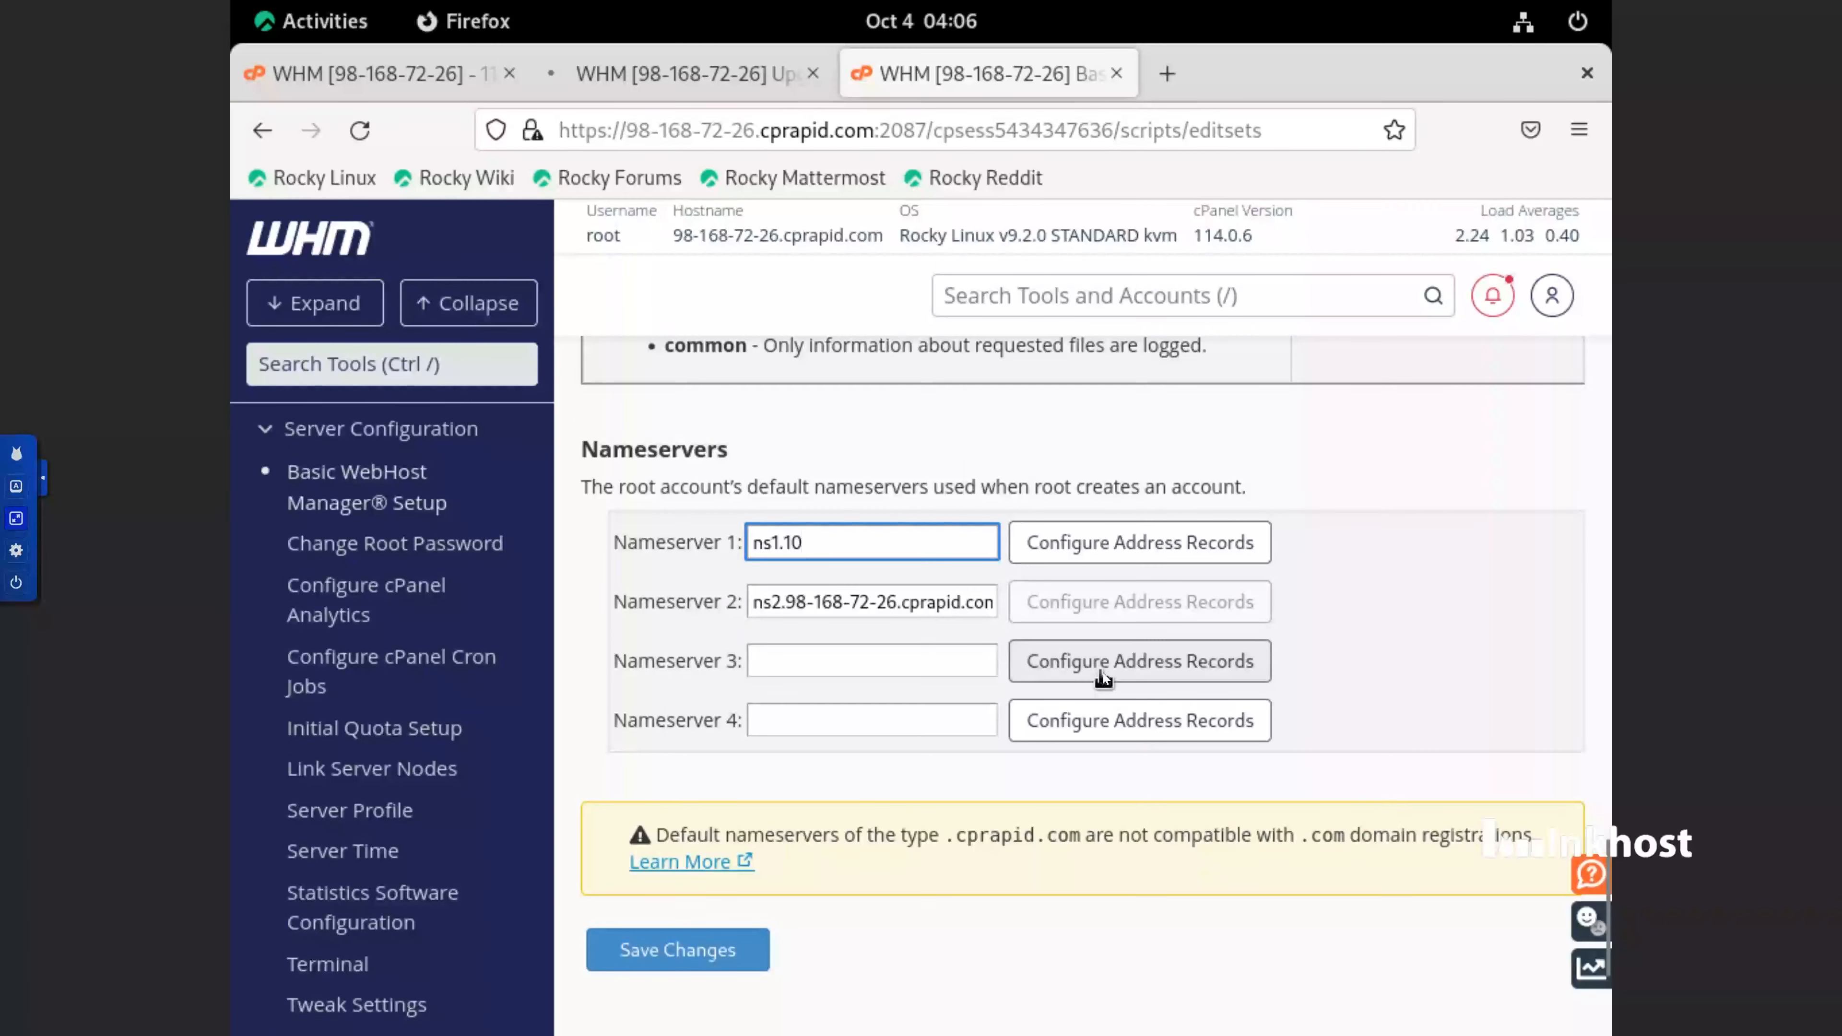
pyautogui.write('1cs.net')
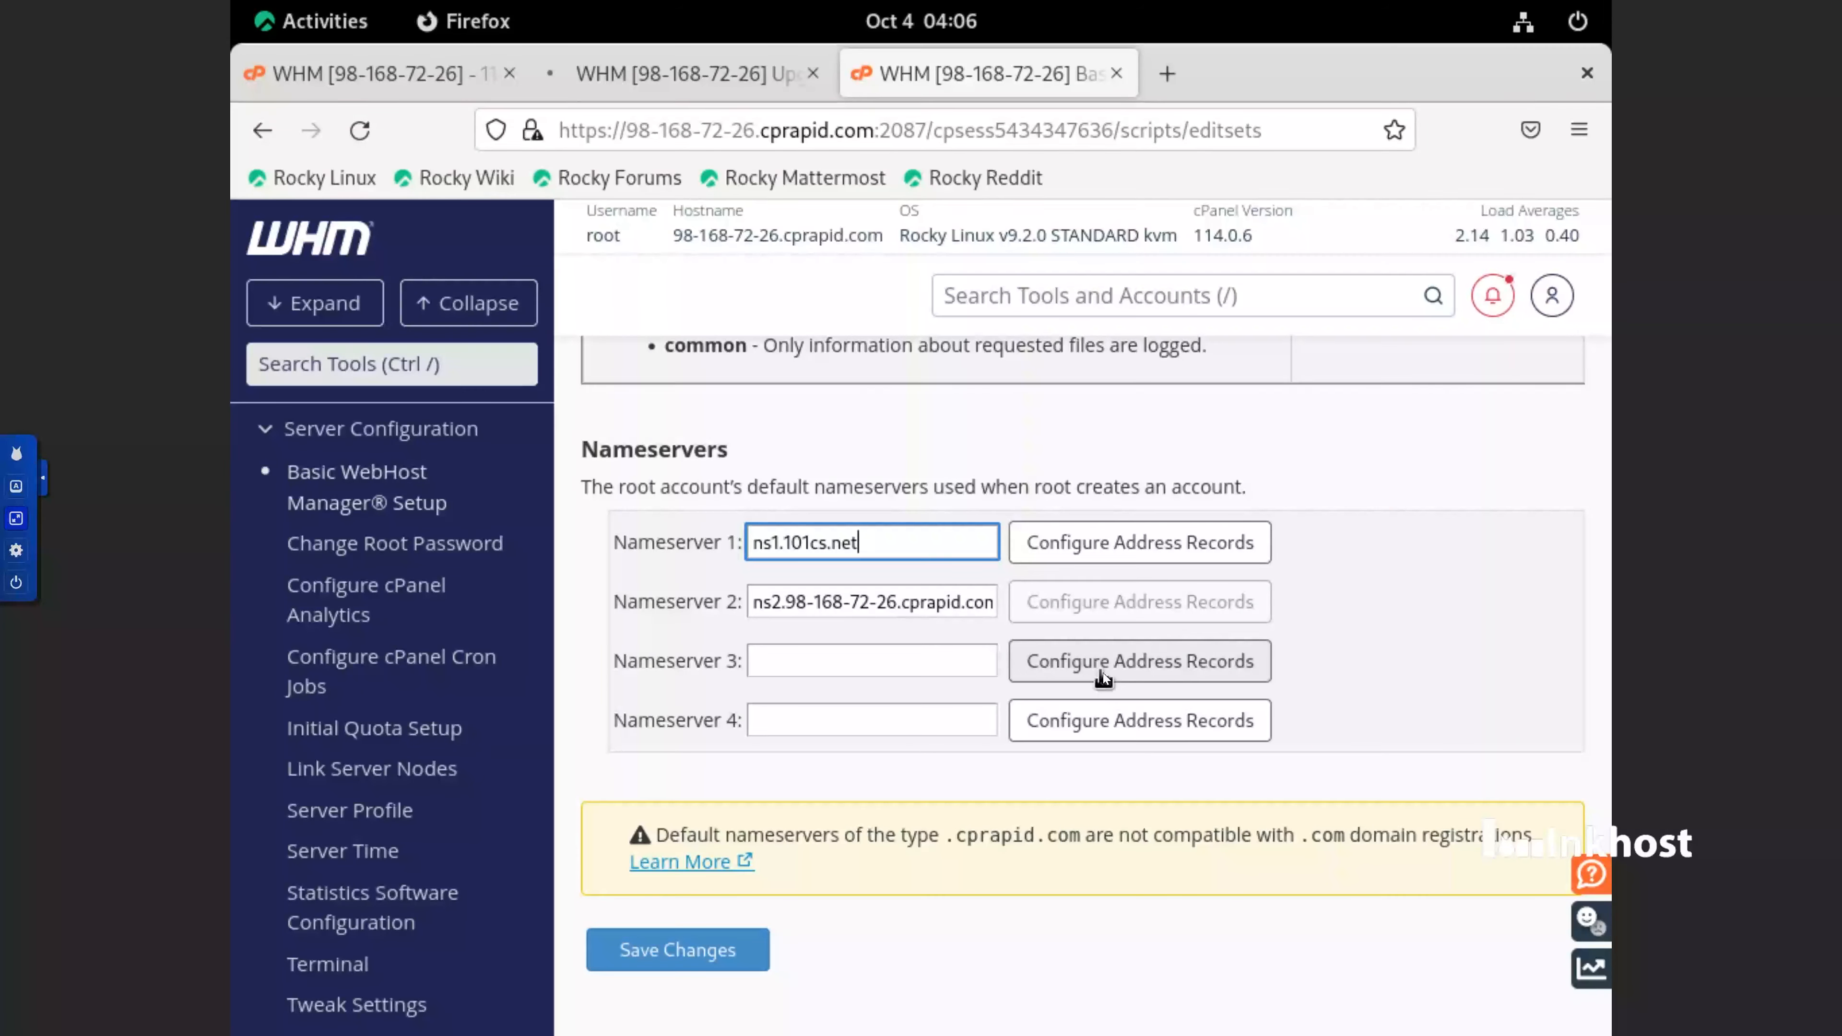
# Copy the Nameserver 1 value into Nameserver 2 and change it to ns2.101cs.net
pyautogui.tripleClick(811, 543)
pyautogui.rightClick(813, 542)
pyautogui.click(874, 974)
pyautogui.tripleClick(871, 604)
pyautogui.rightClick(870, 603)
pyautogui.click(1006, 831)
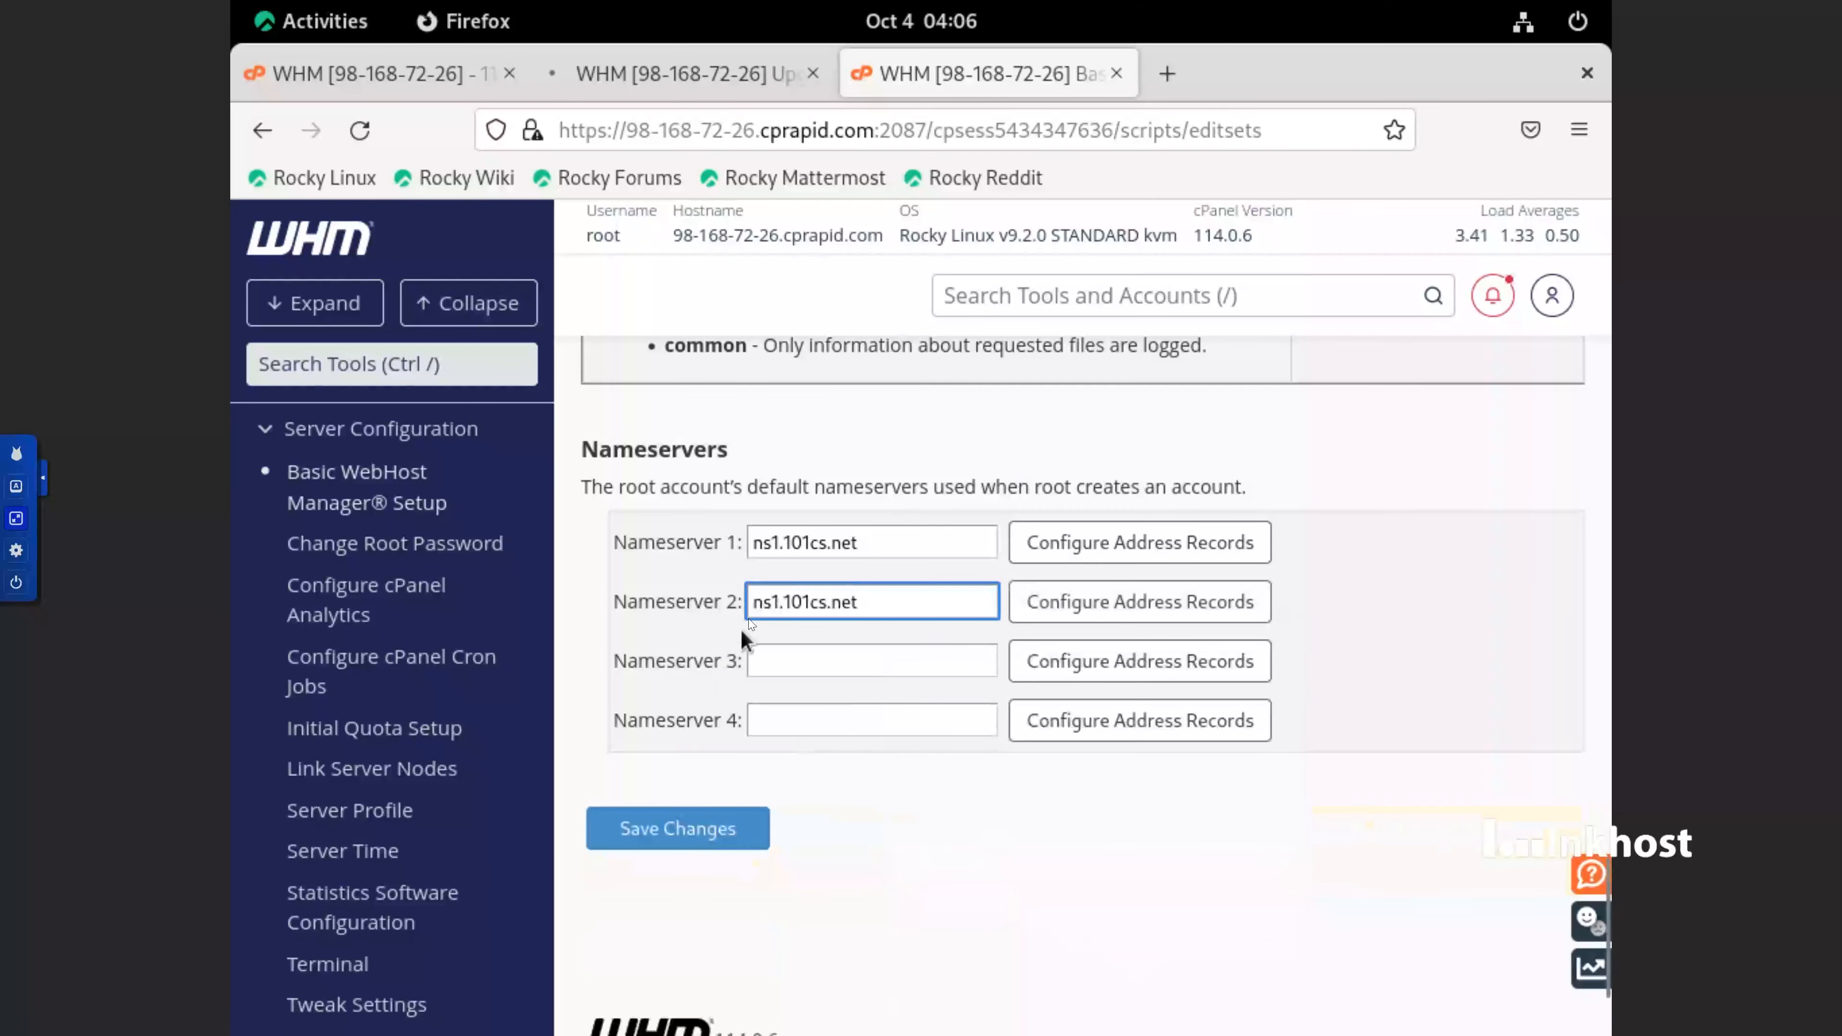
pyautogui.click(782, 607)
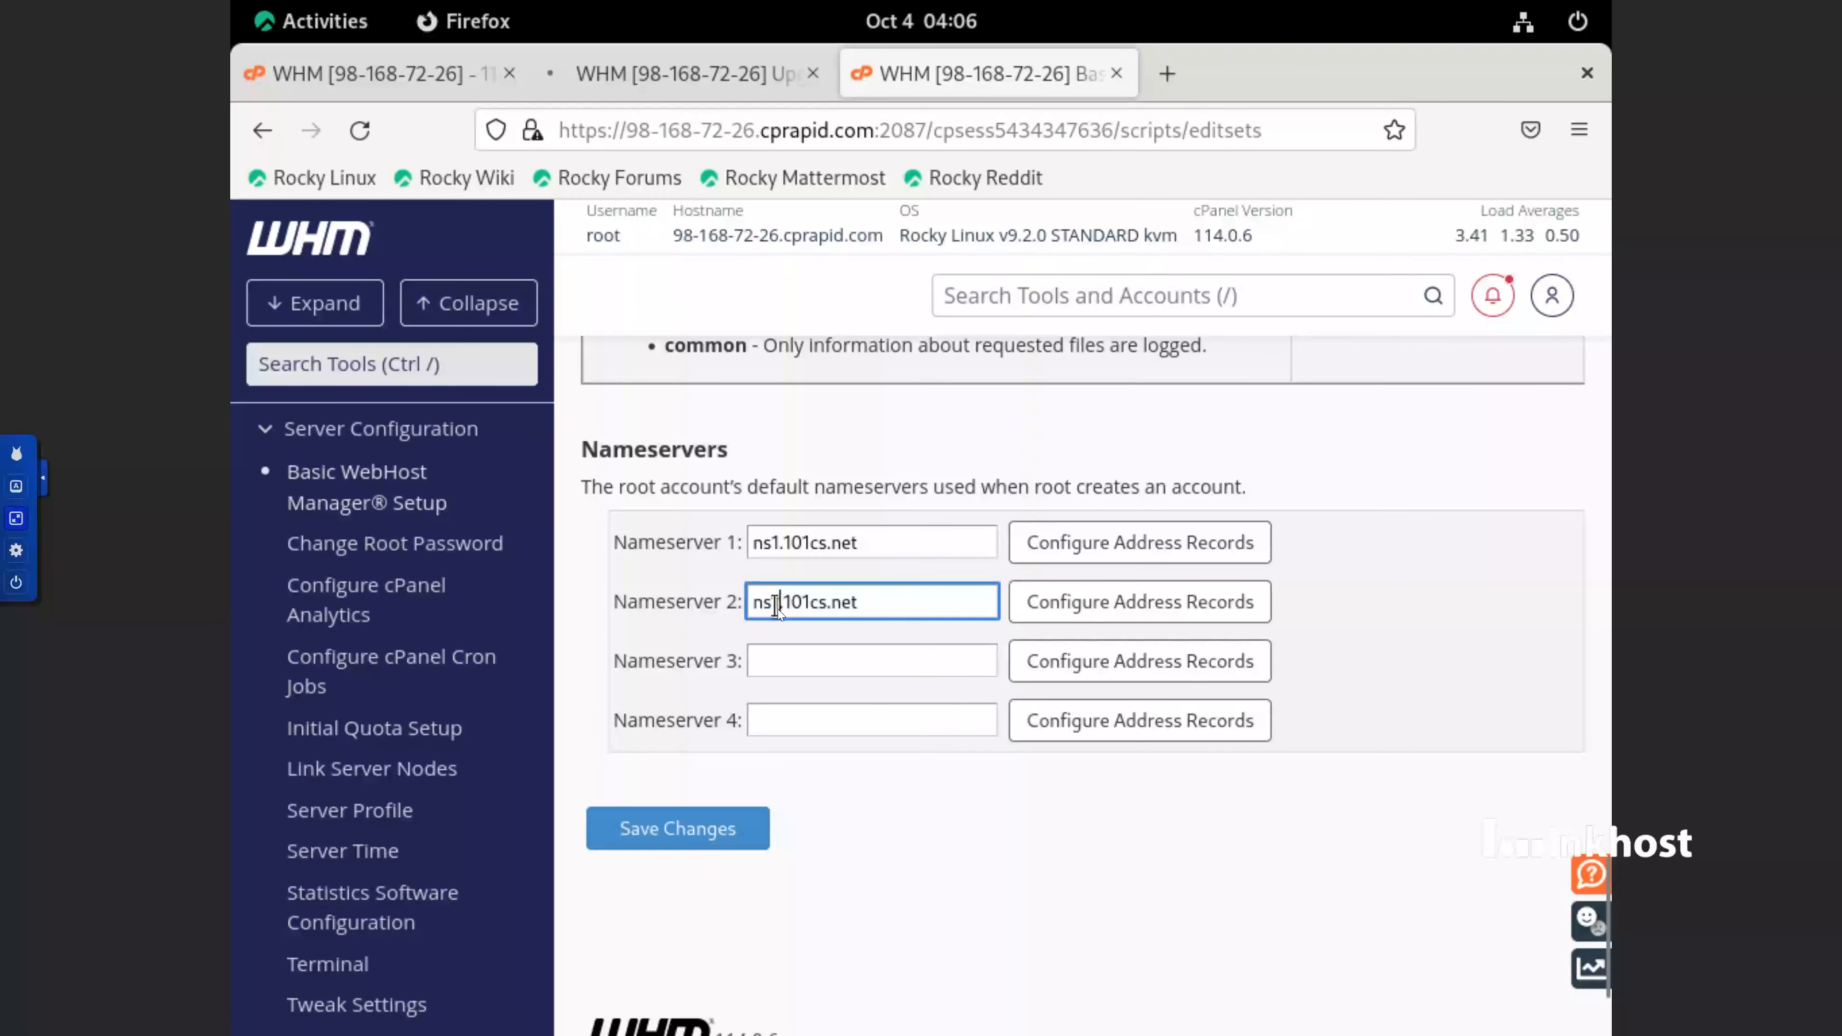
pyautogui.moveTo(779, 608); pyautogui.dragTo(774, 609)
pyautogui.write('2')
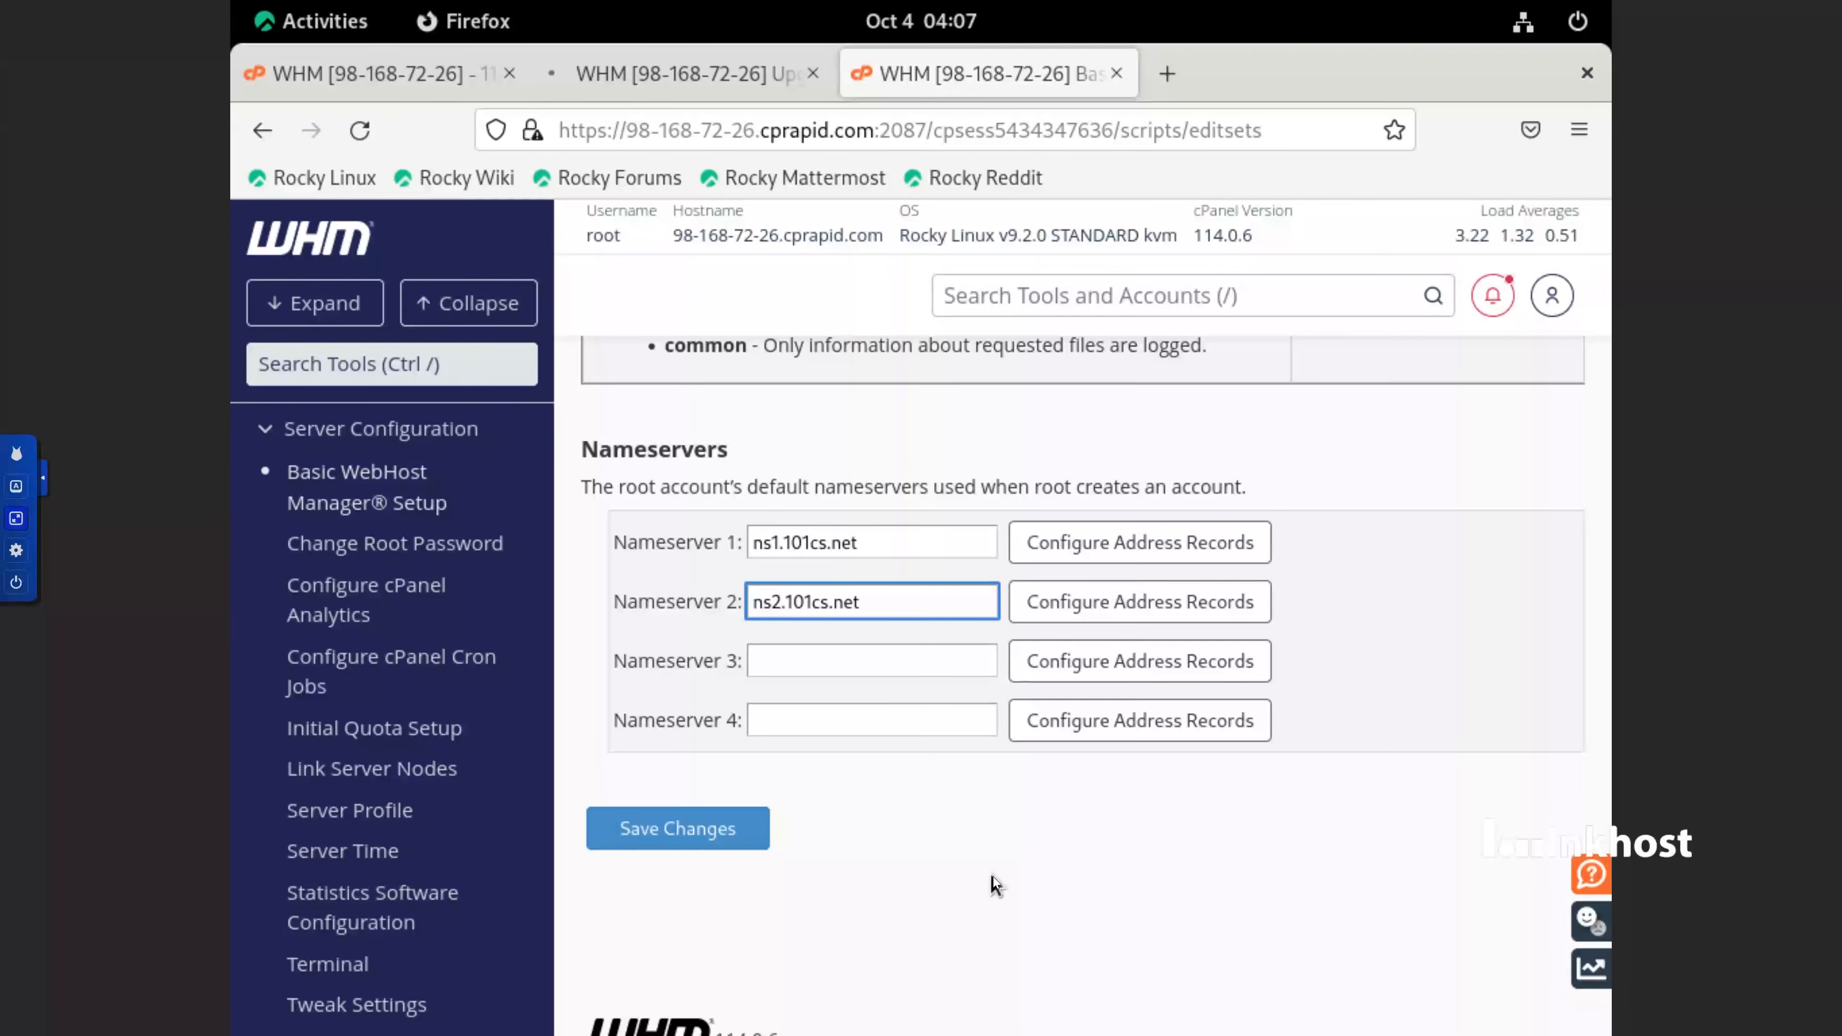
# Save the nameserver changes in Basic WebHost Manager Setup
pyautogui.tripleClick(868, 612)
pyautogui.click(677, 828)
pyautogui.scroll(-5, 1193, 966)
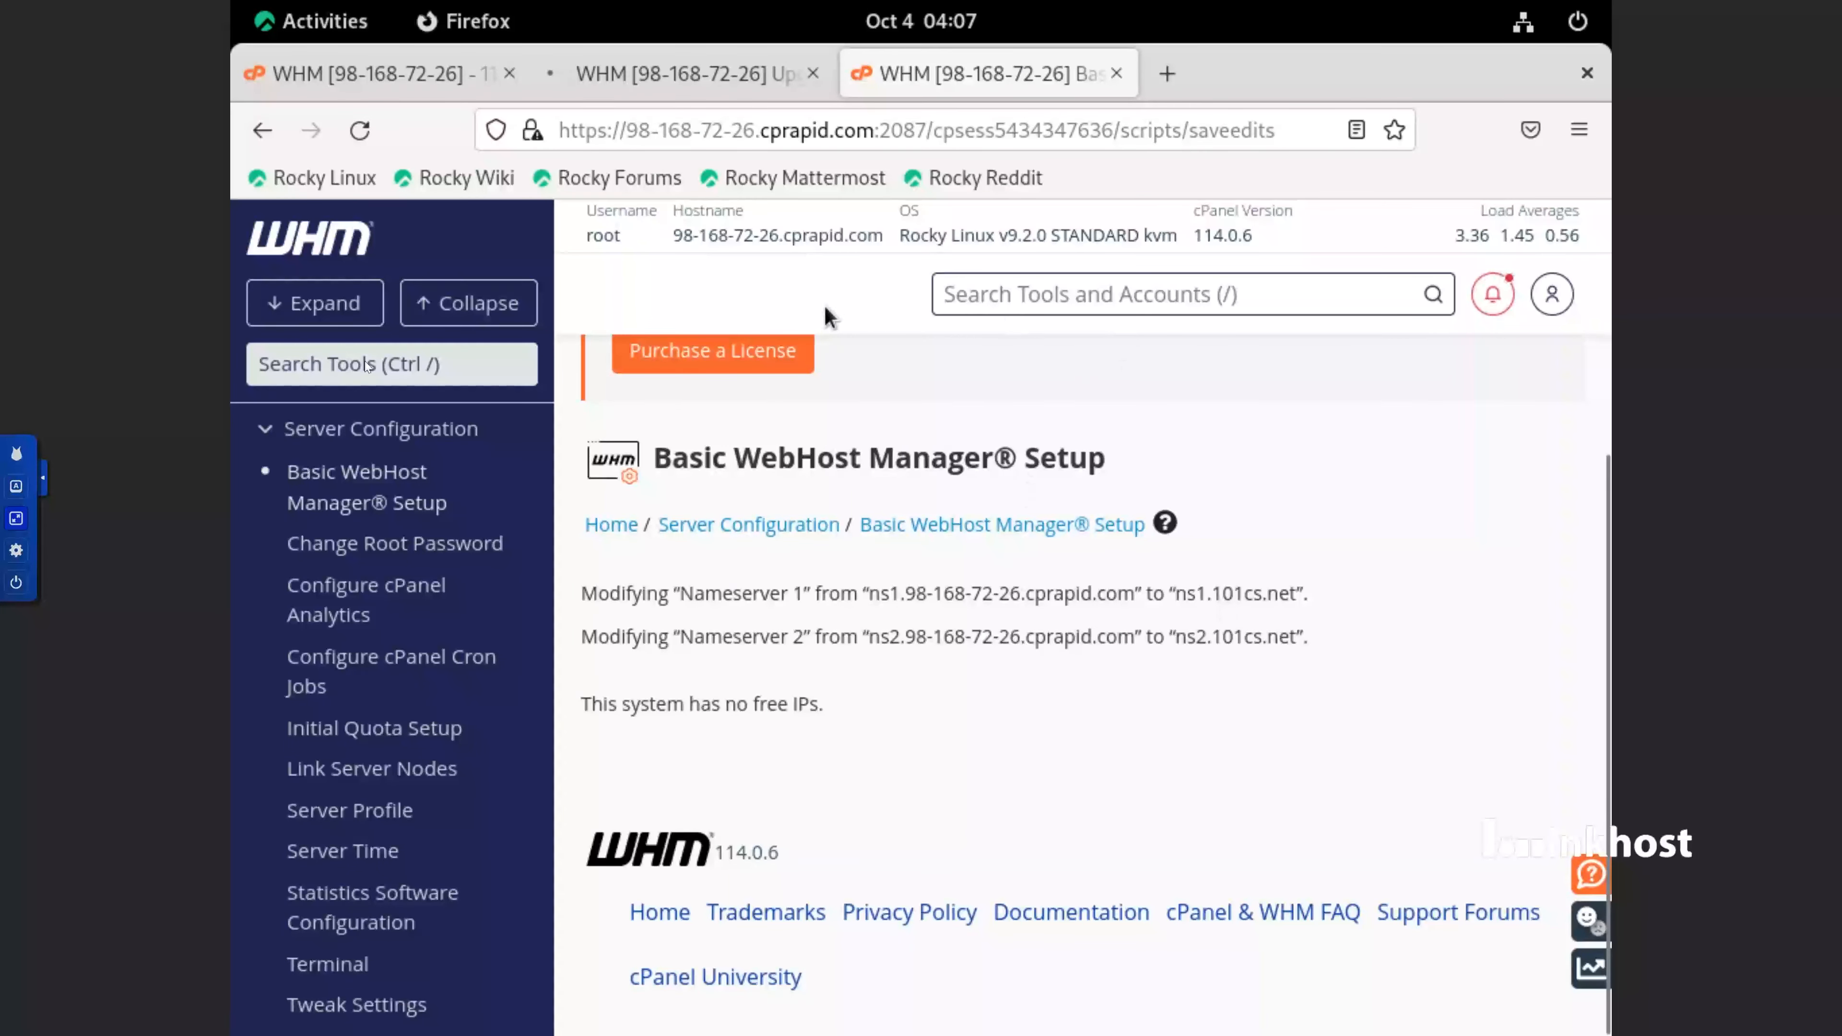
# Search the WHM tools for "host" and open the Change Hostname page
pyautogui.scroll(3, 798, 508)
pyautogui.click(392, 363)
pyautogui.write('host')
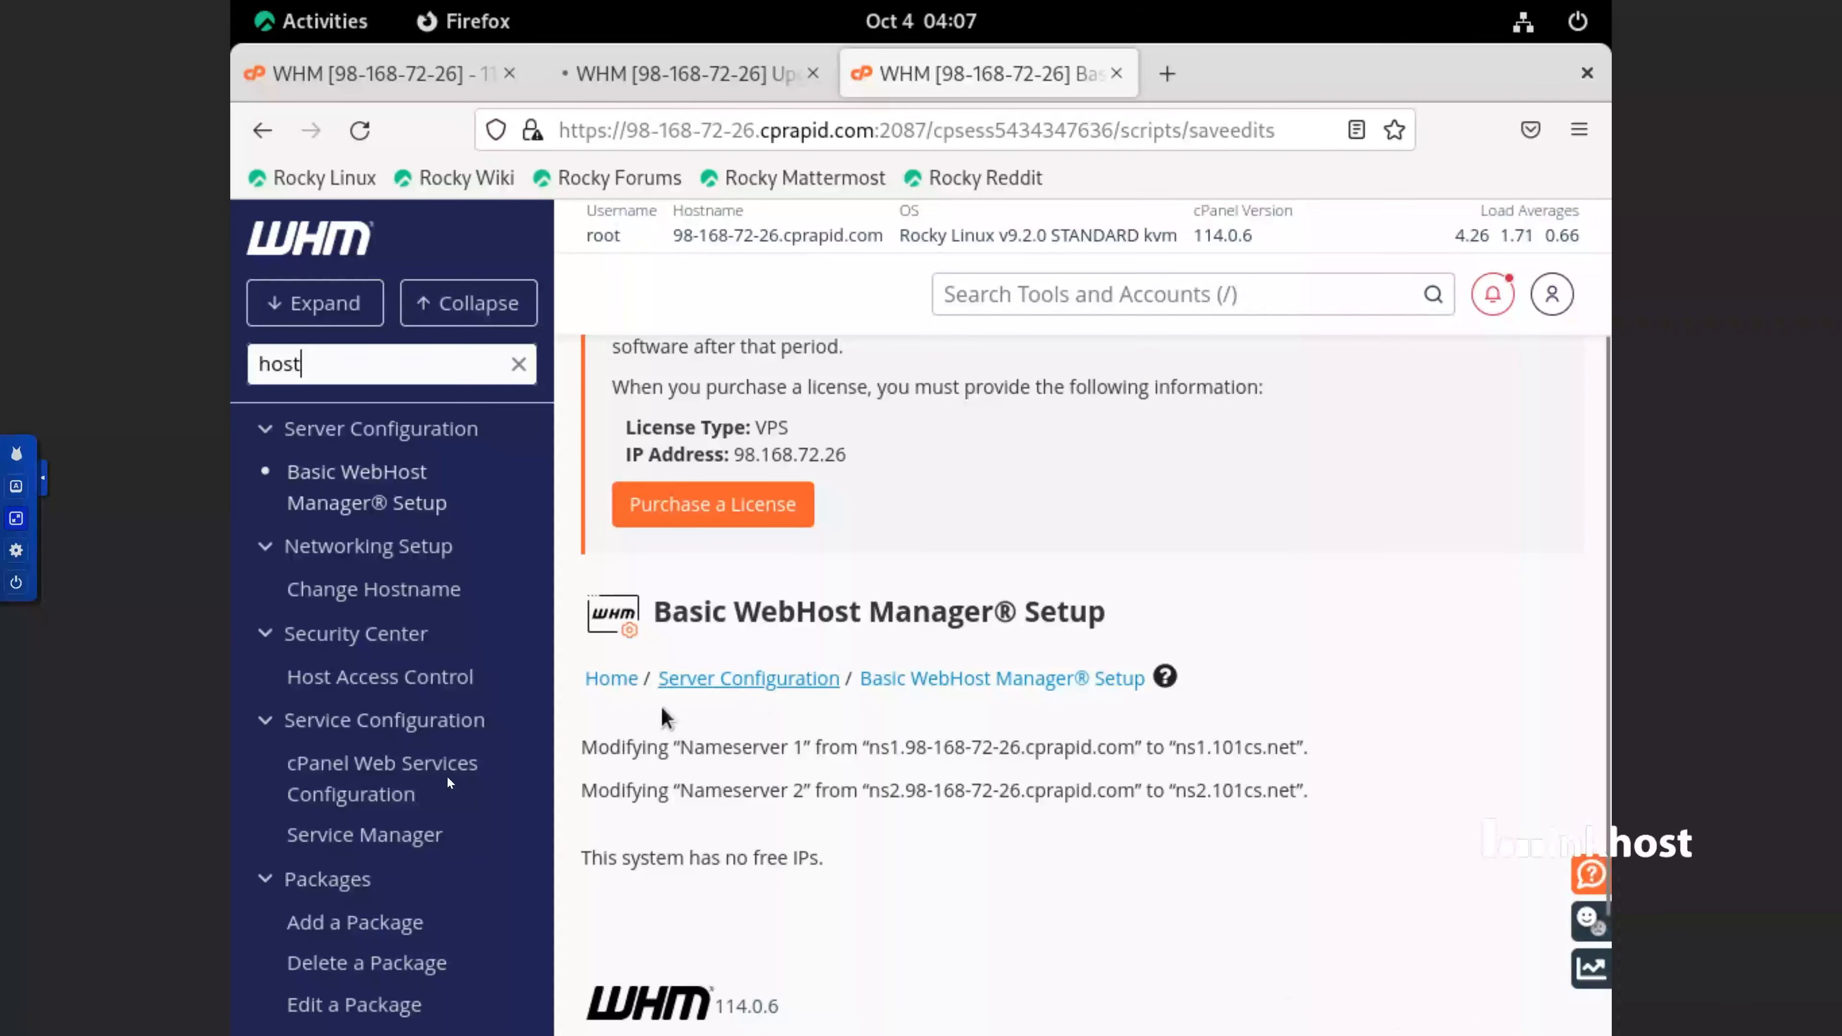
pyautogui.click(439, 606)
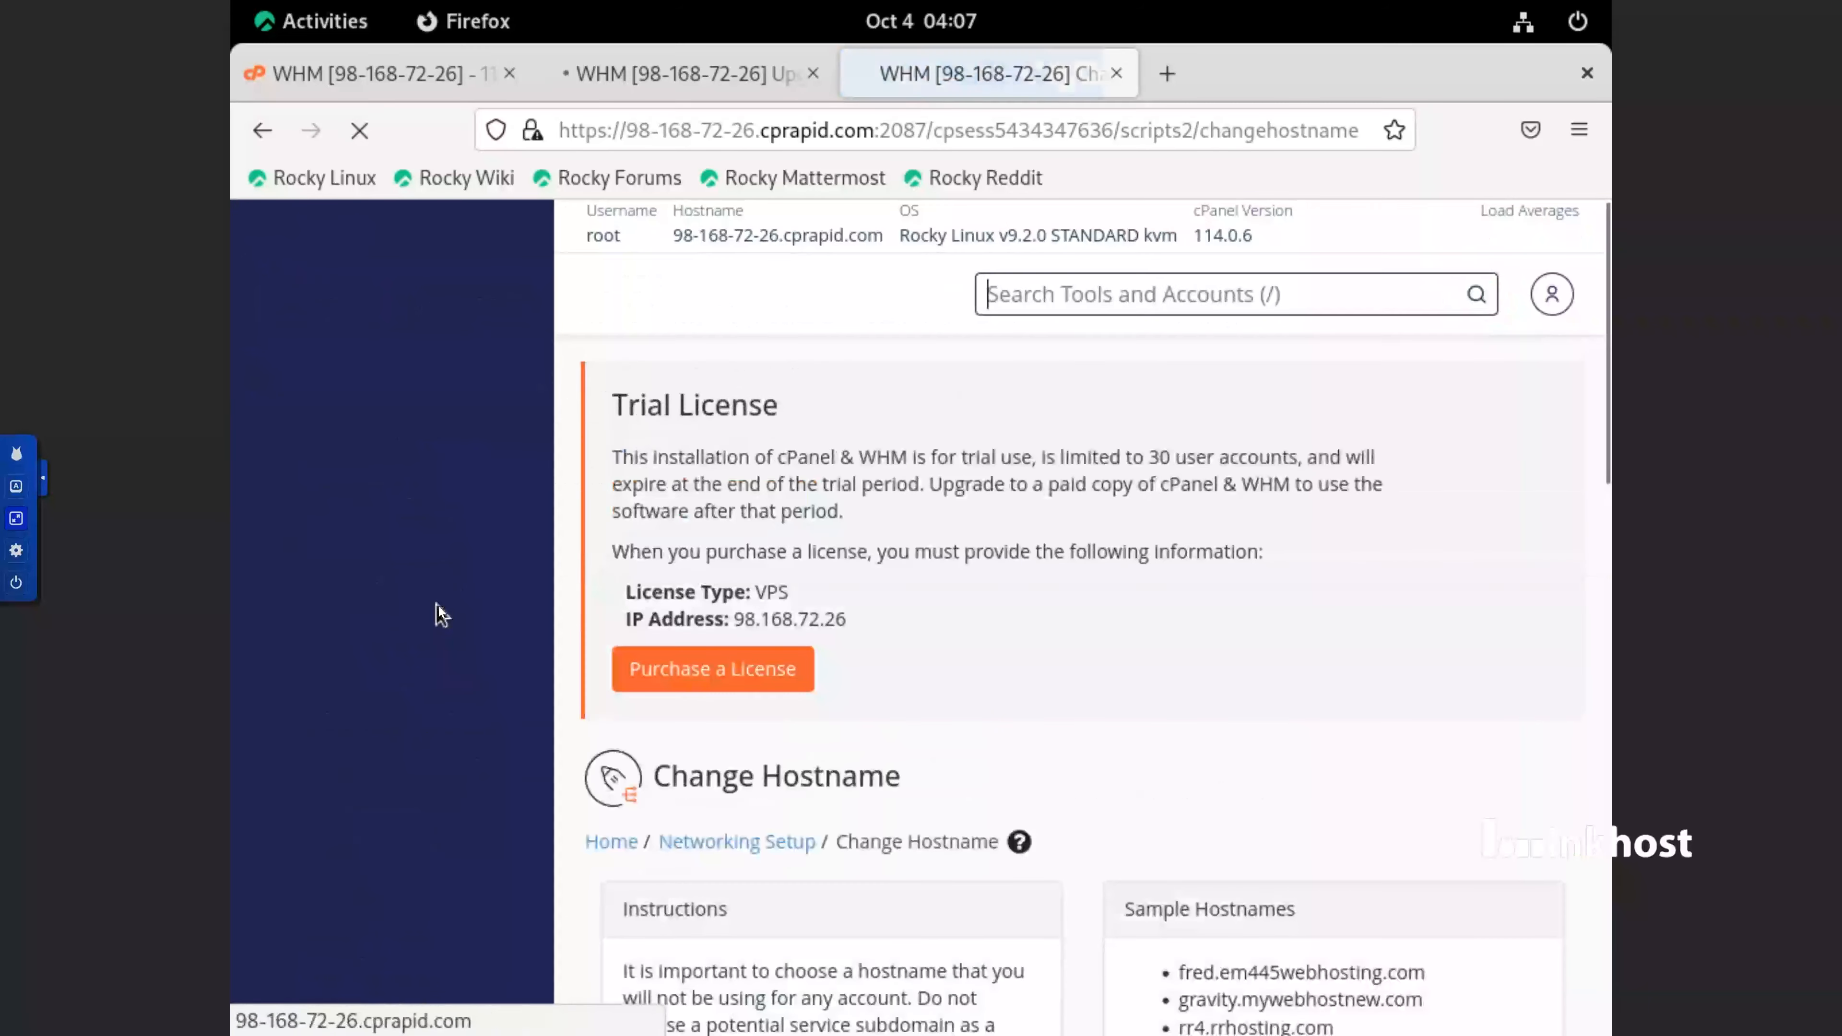
pyautogui.scroll(-10, 1046, 664)
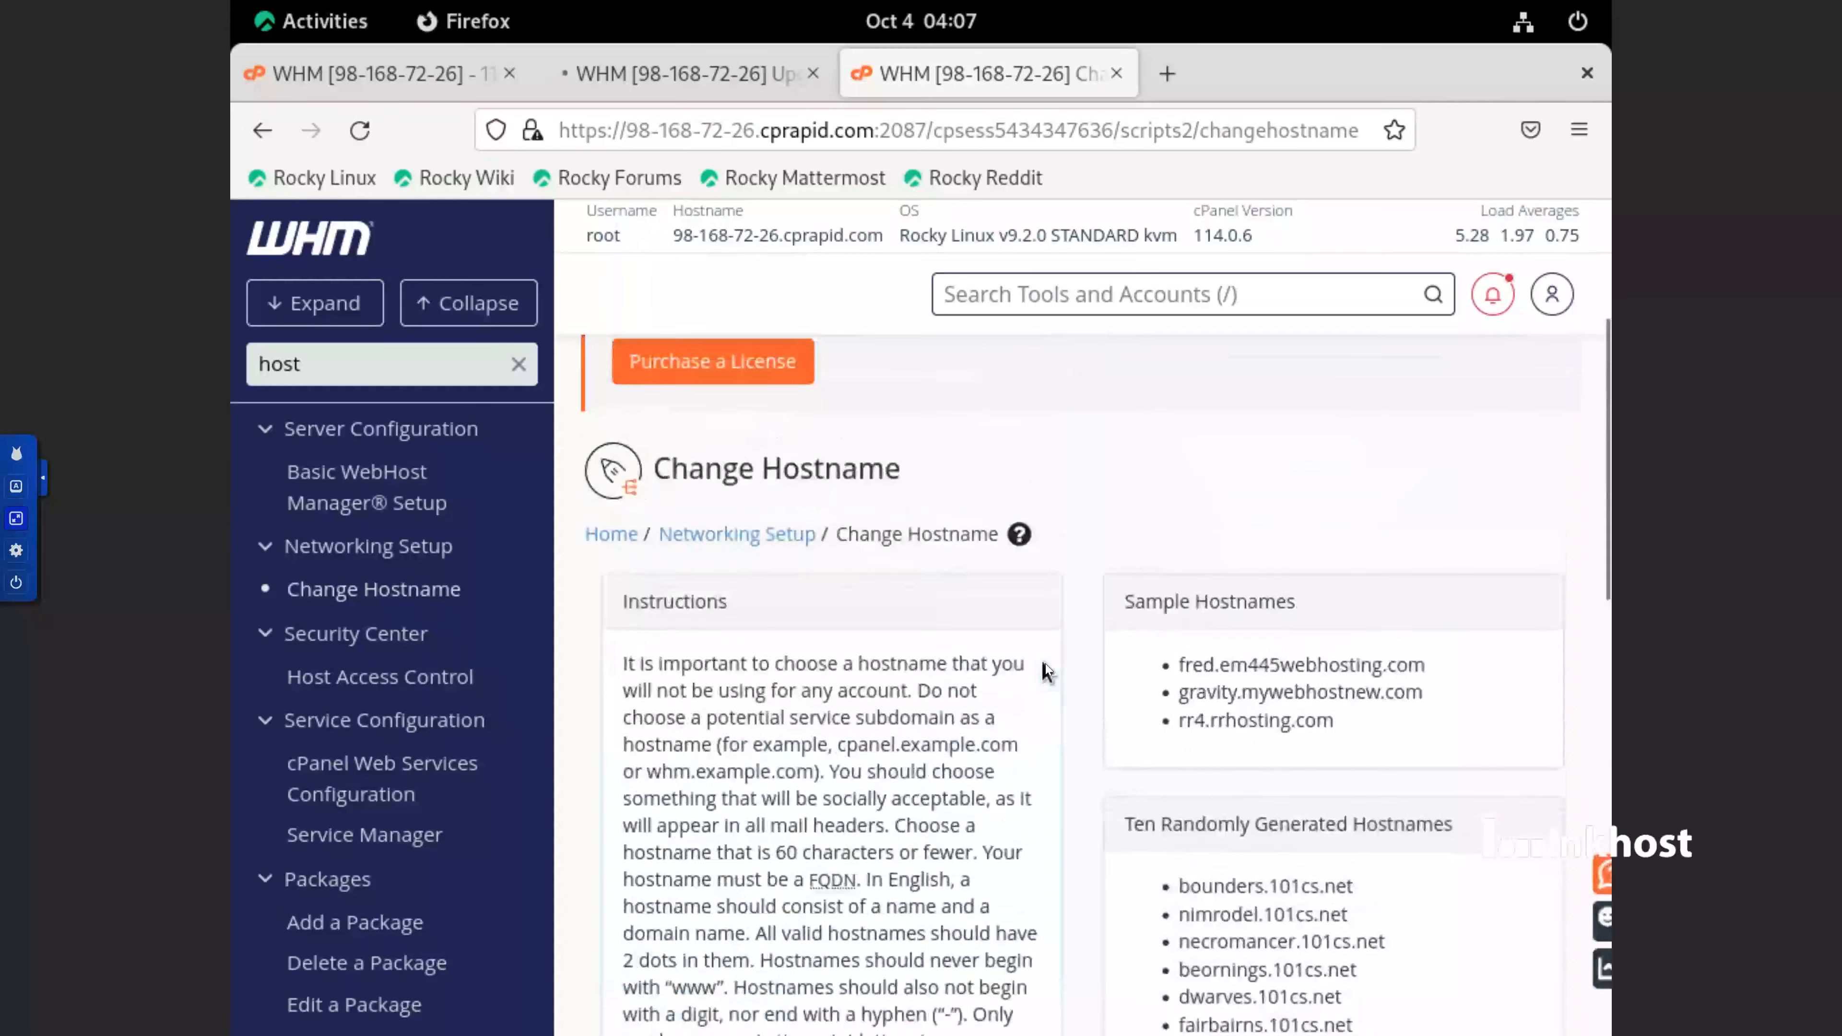
pyautogui.scroll(2, 1045, 671)
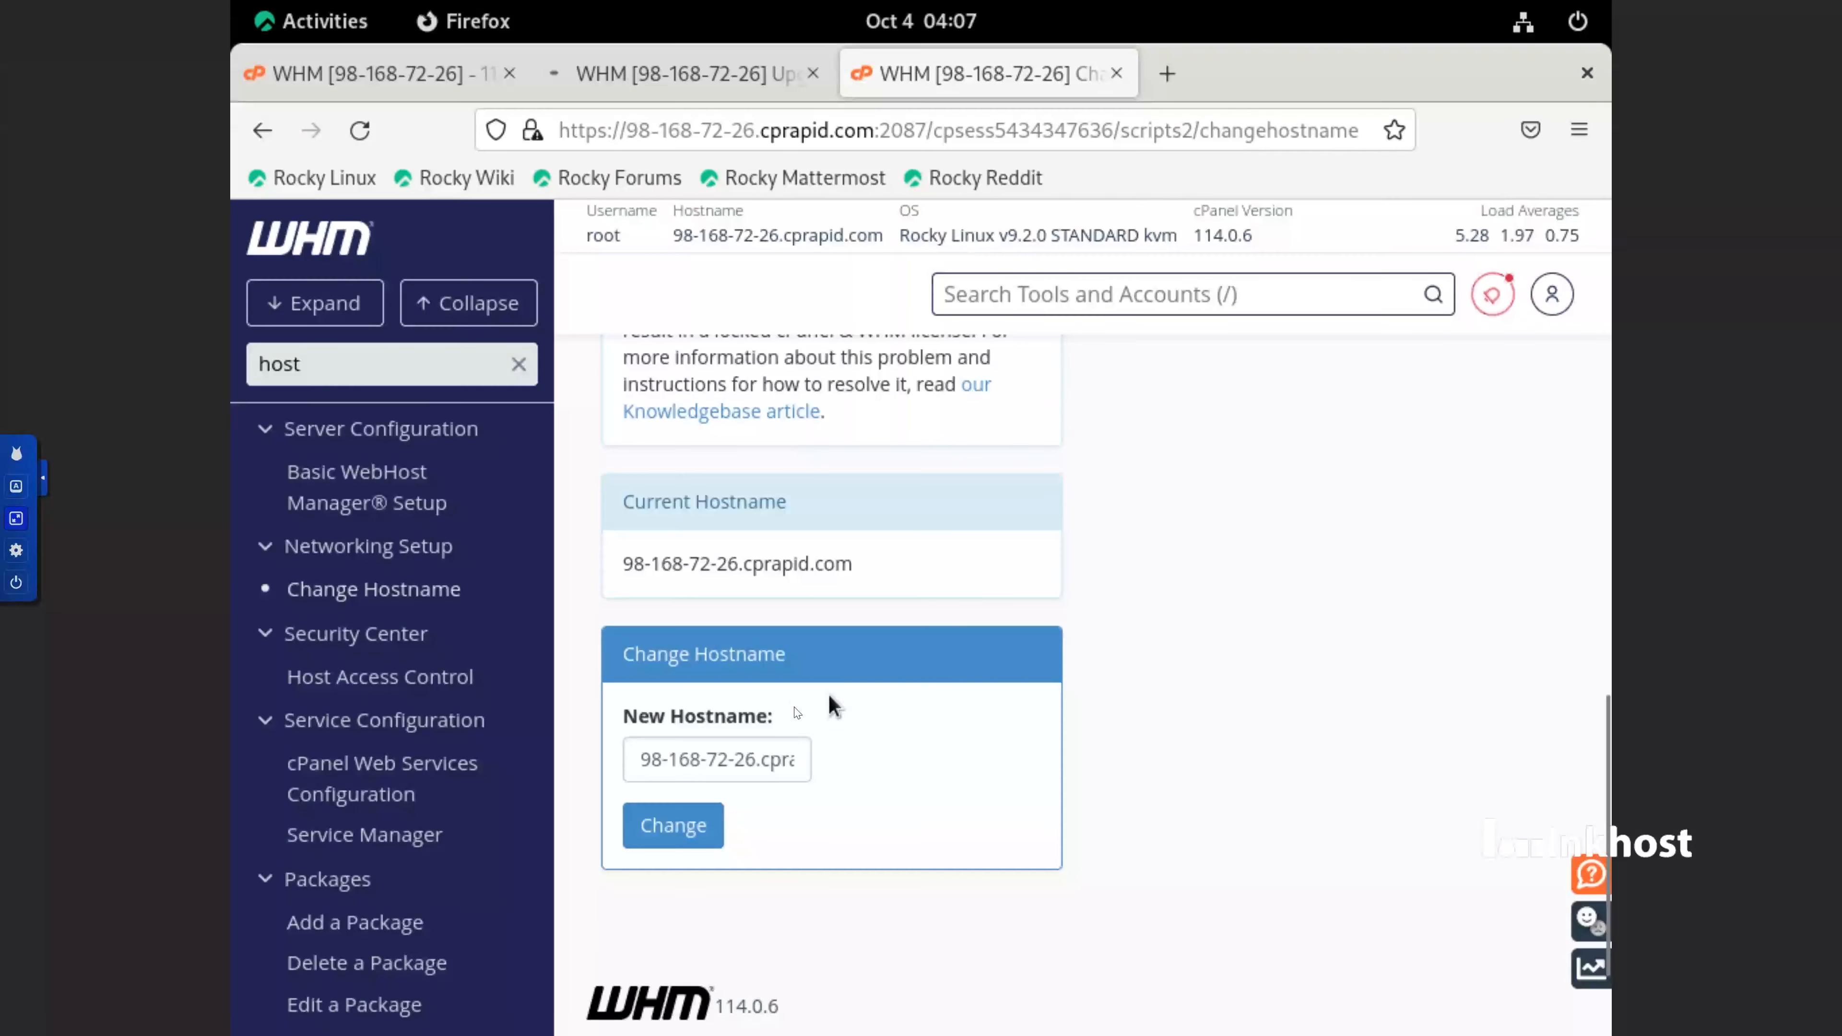
# Change the server's hostname to cl.101cs.net and review the change log down to the A entry option
pyautogui.click(774, 759)
pyautogui.hotkey('ctrl', 'a')
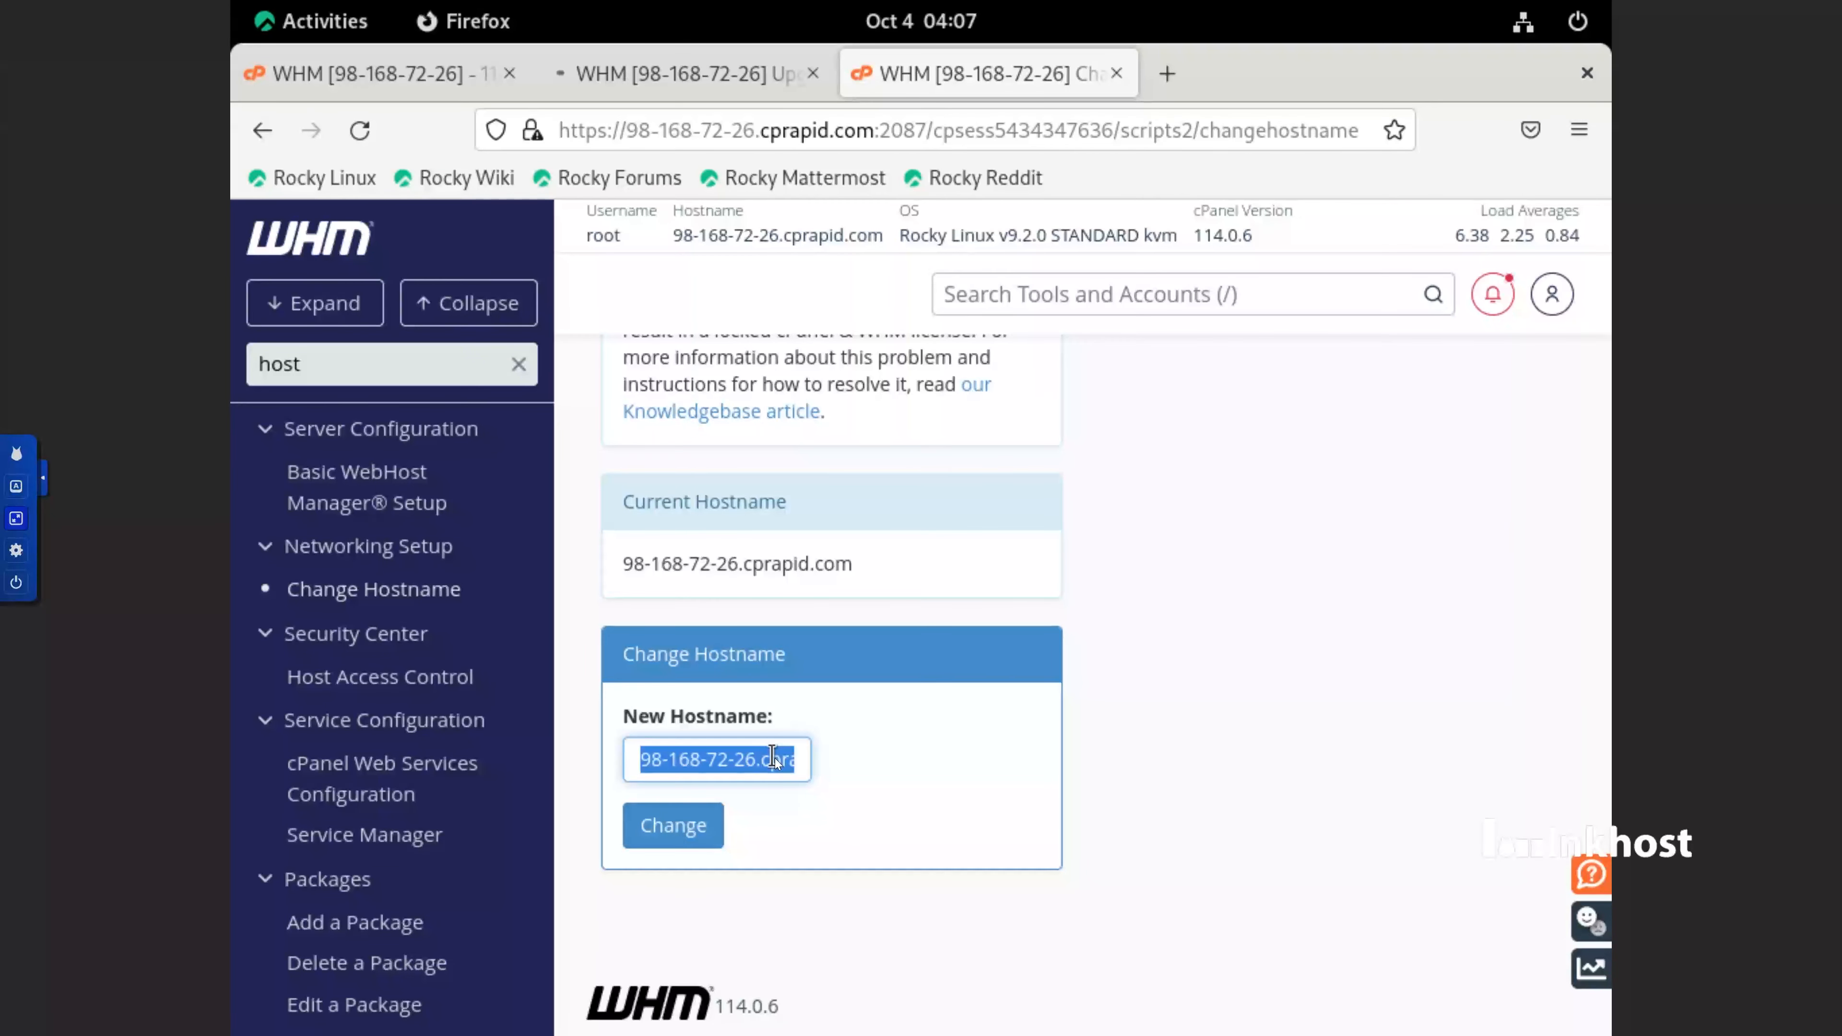
pyautogui.press('BackSpace')
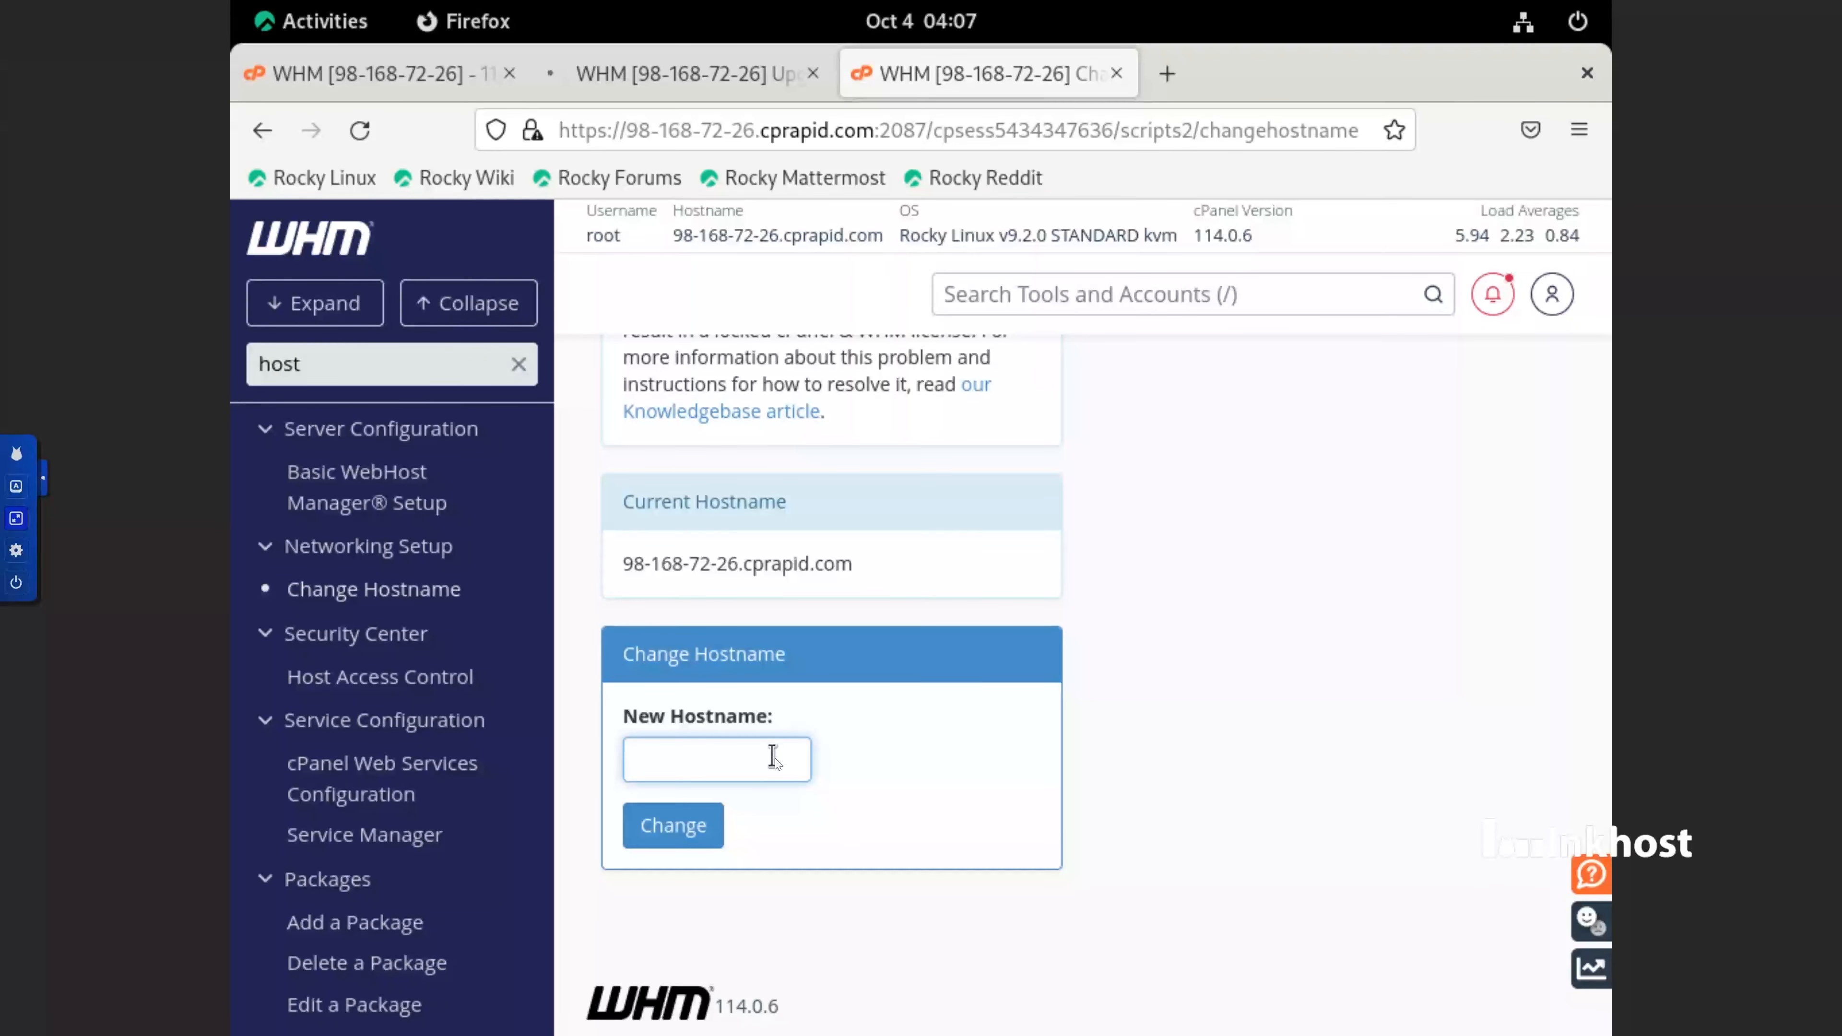
pyautogui.write('cl.101cs.net')
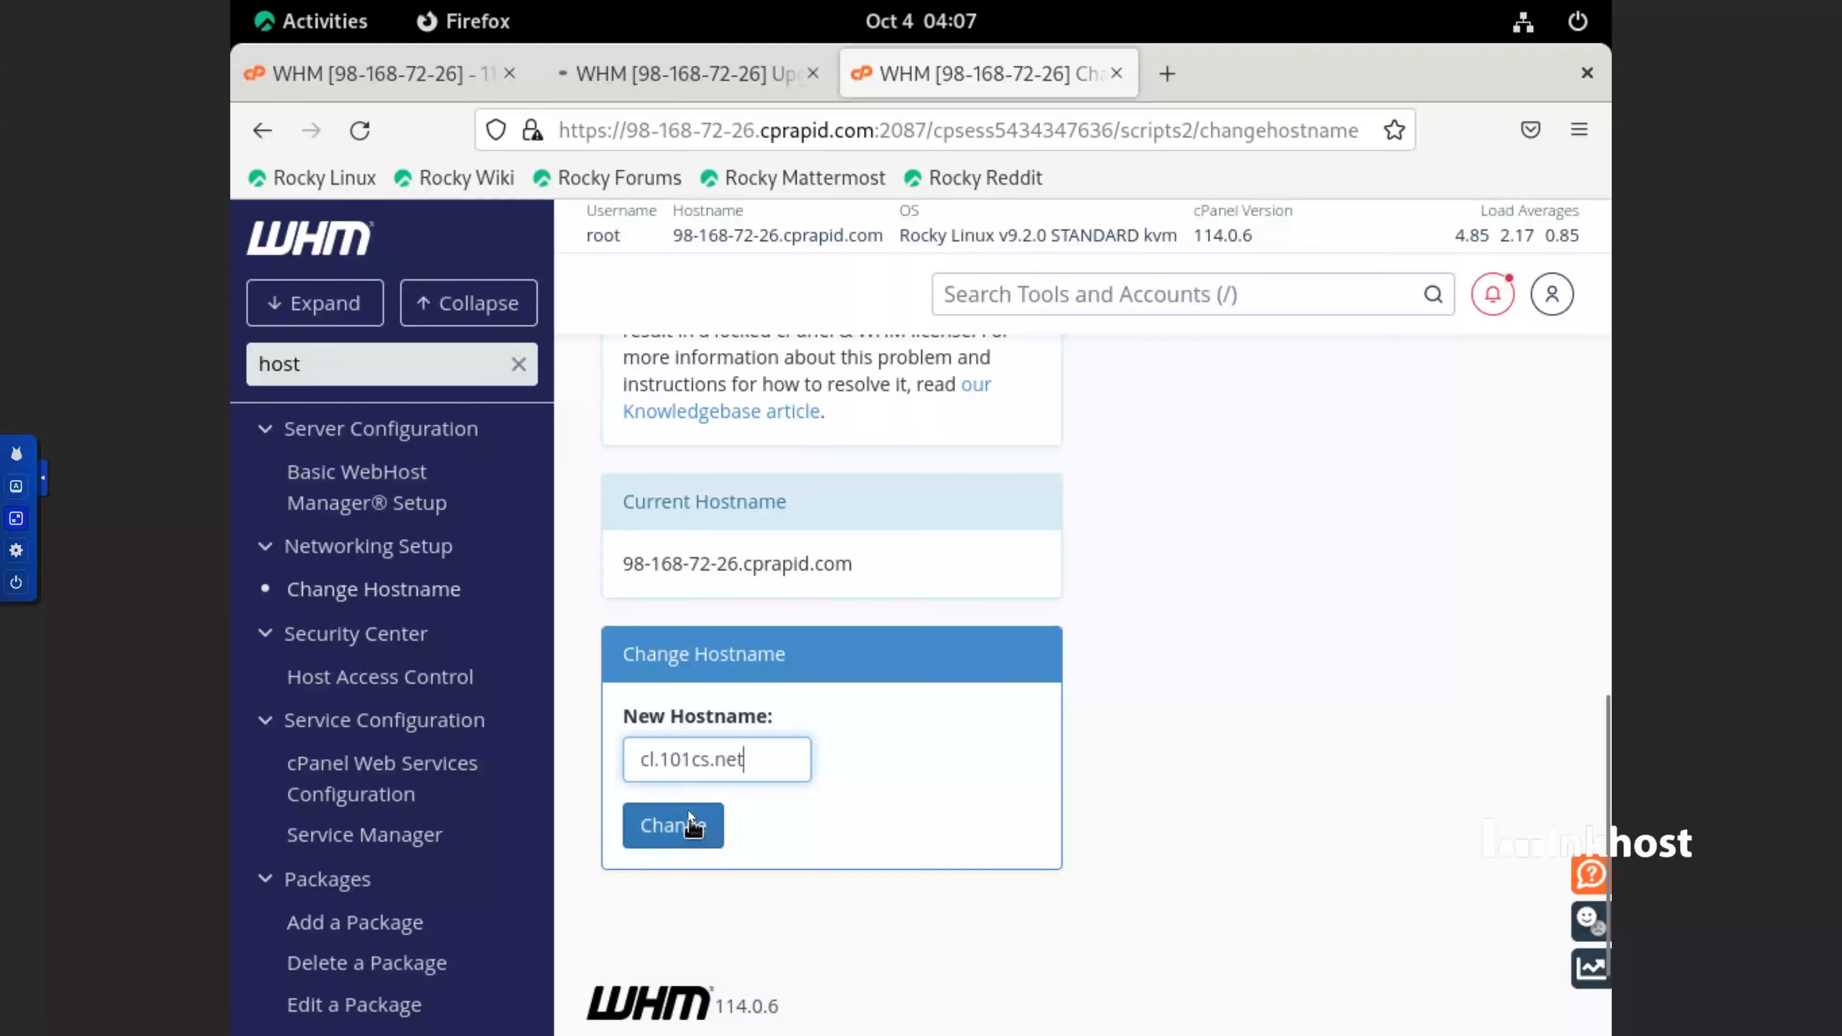
pyautogui.moveTo(663, 761); pyautogui.dragTo(631, 766)
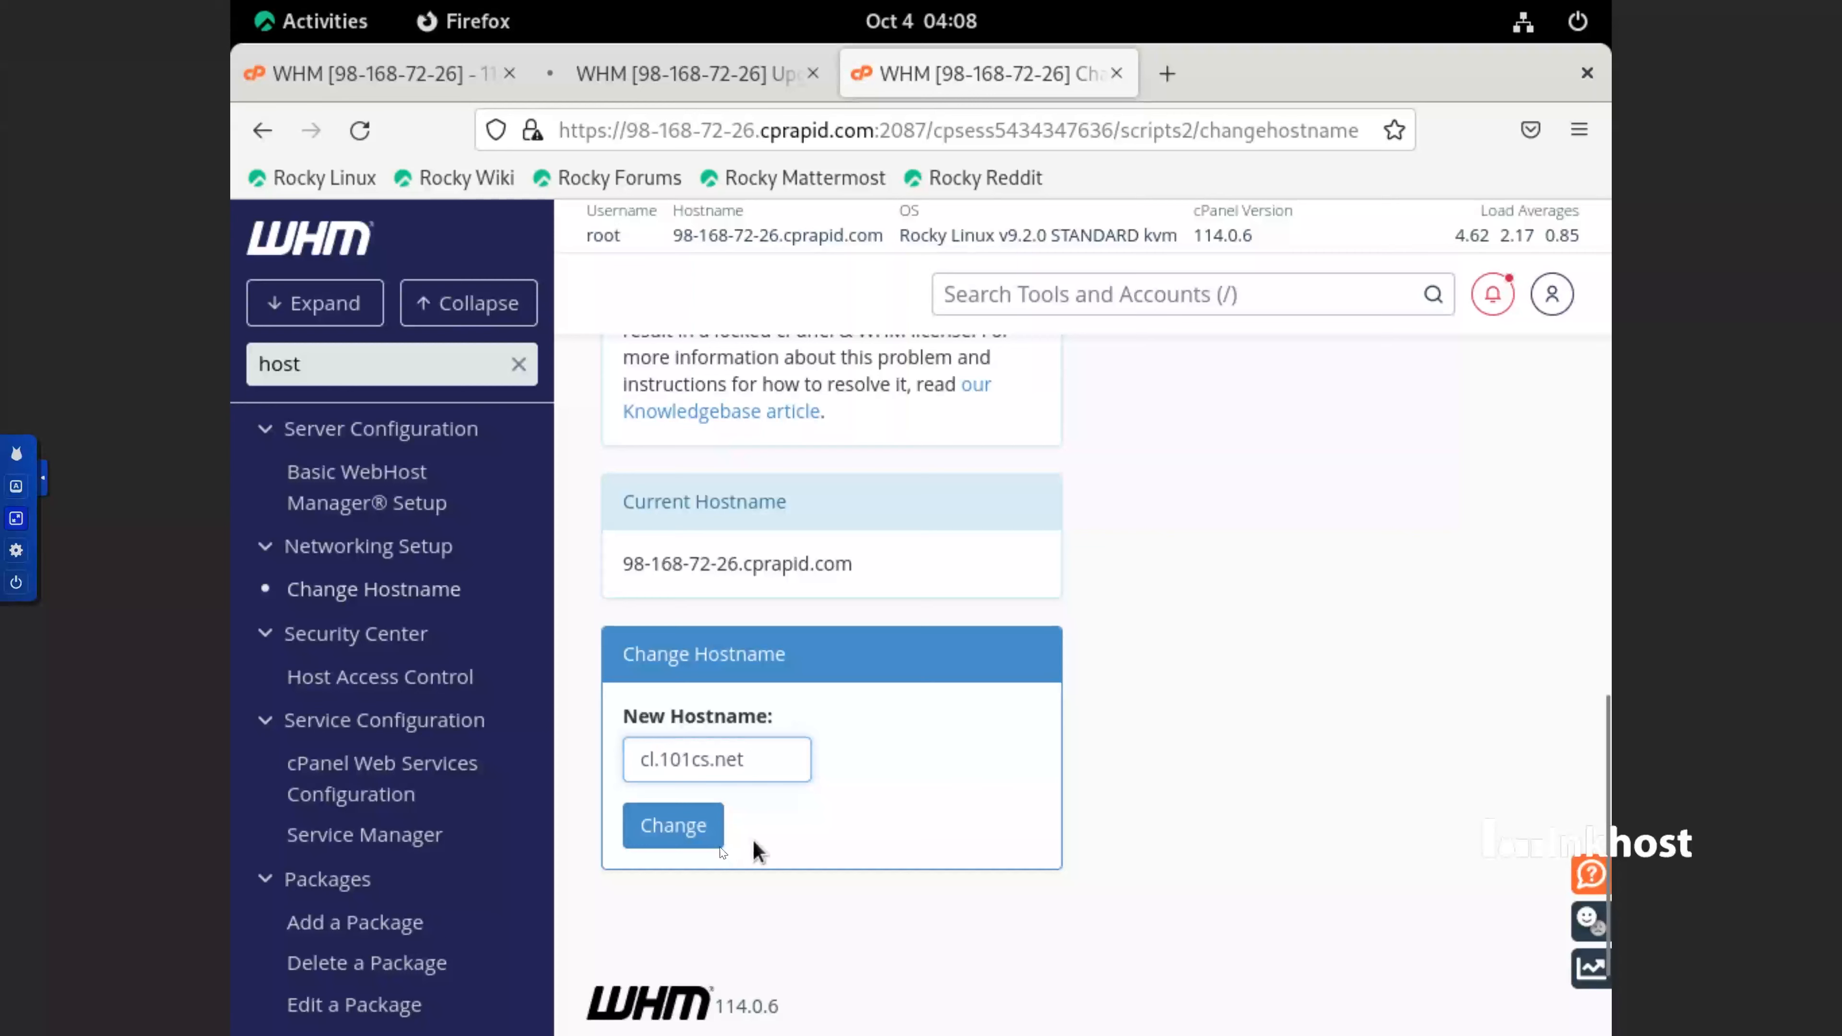
pyautogui.click(706, 829)
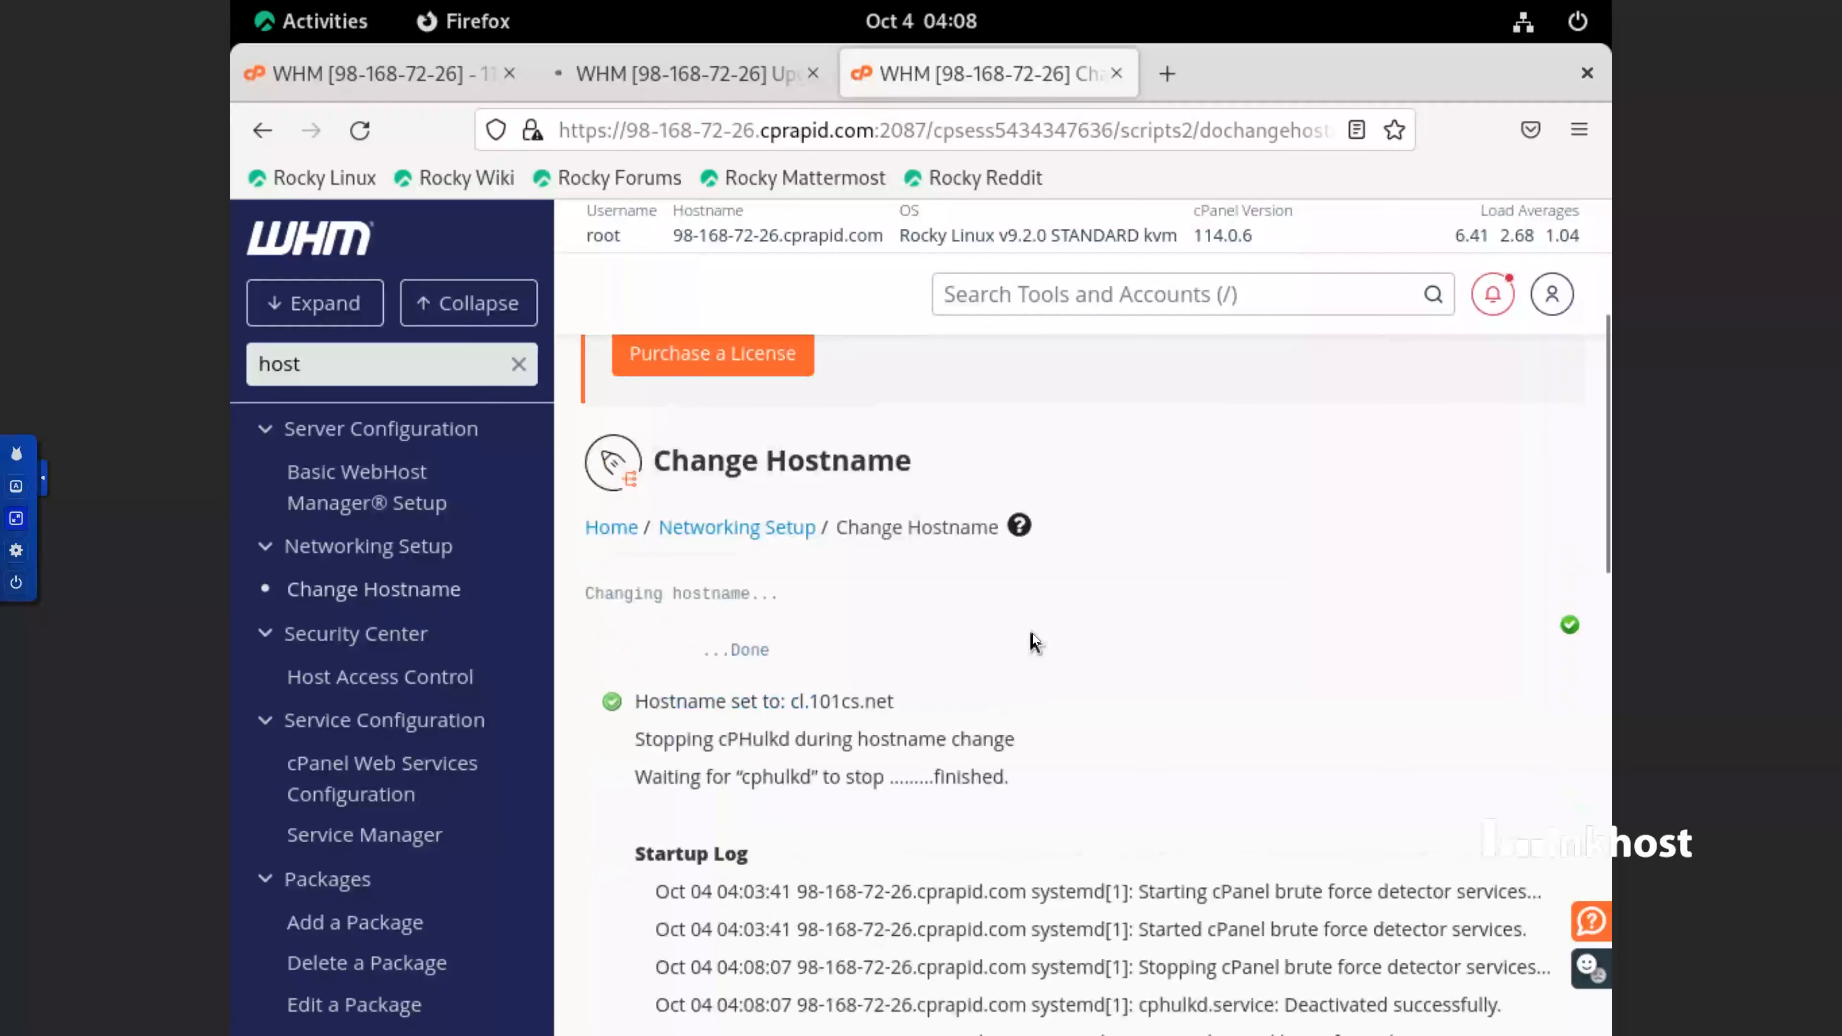
pyautogui.scroll(-4, 1034, 638)
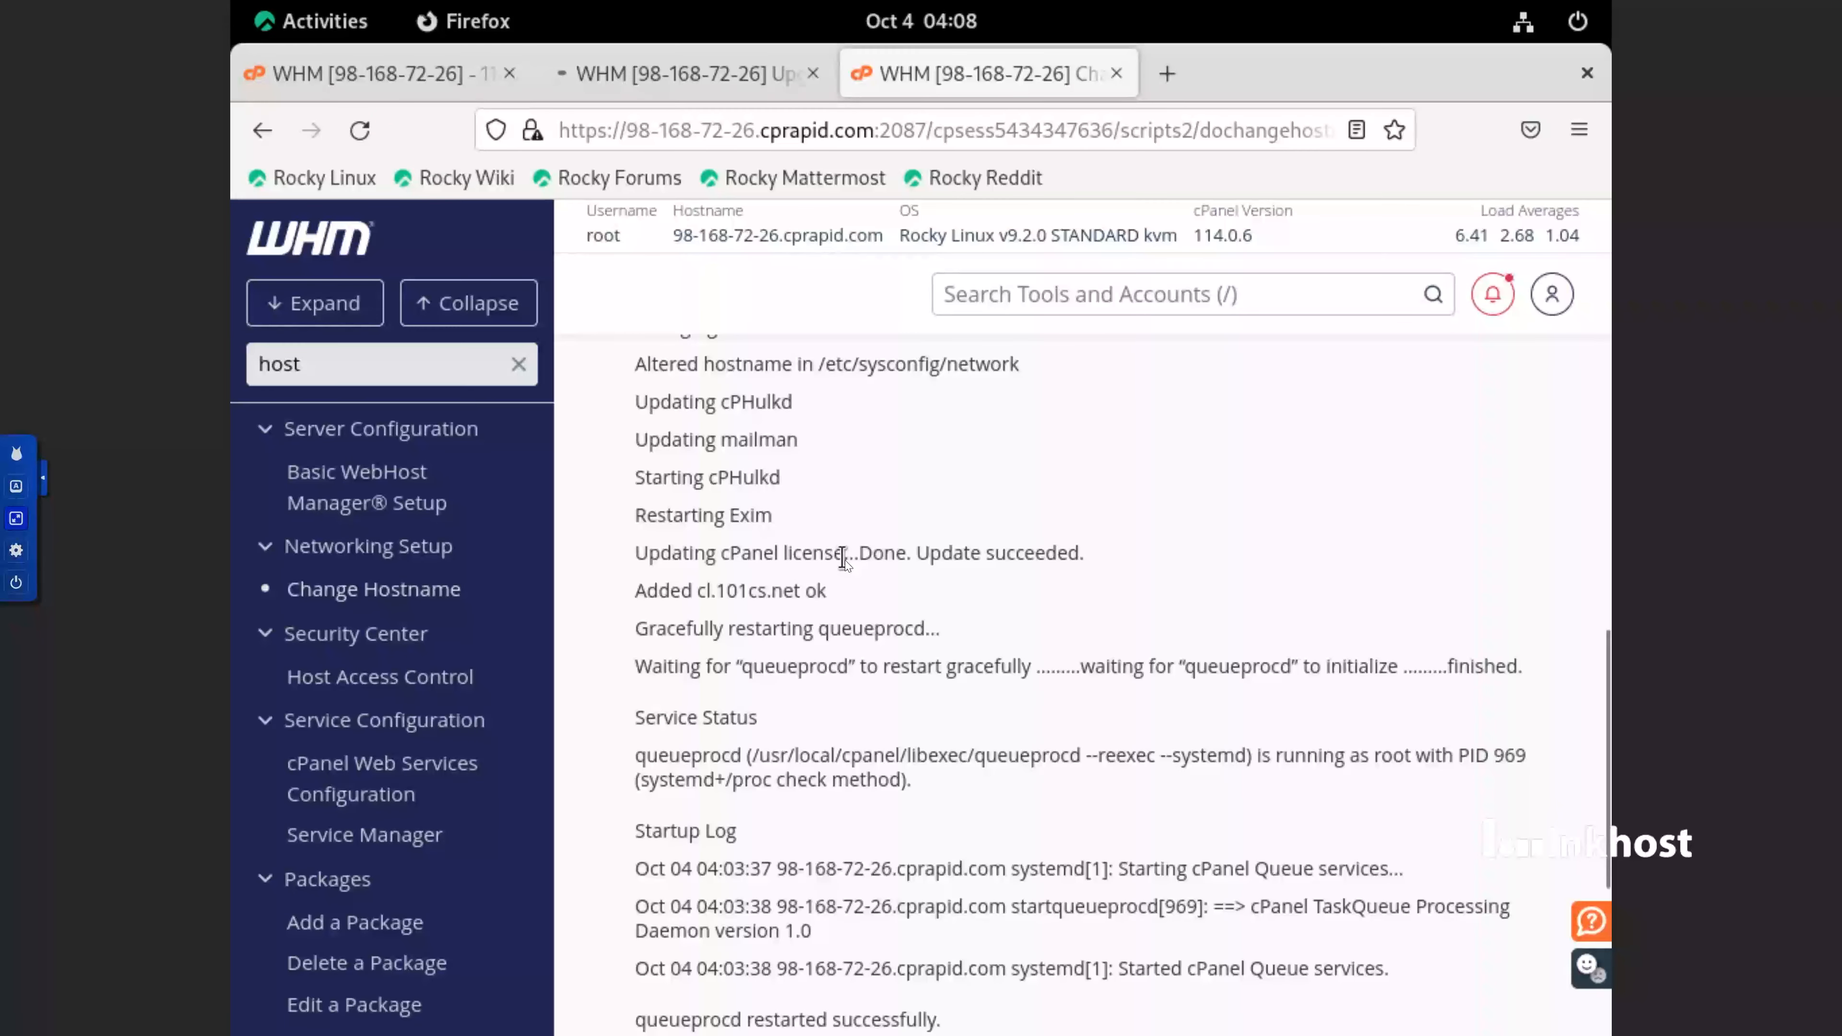
pyautogui.scroll(-5, 845, 560)
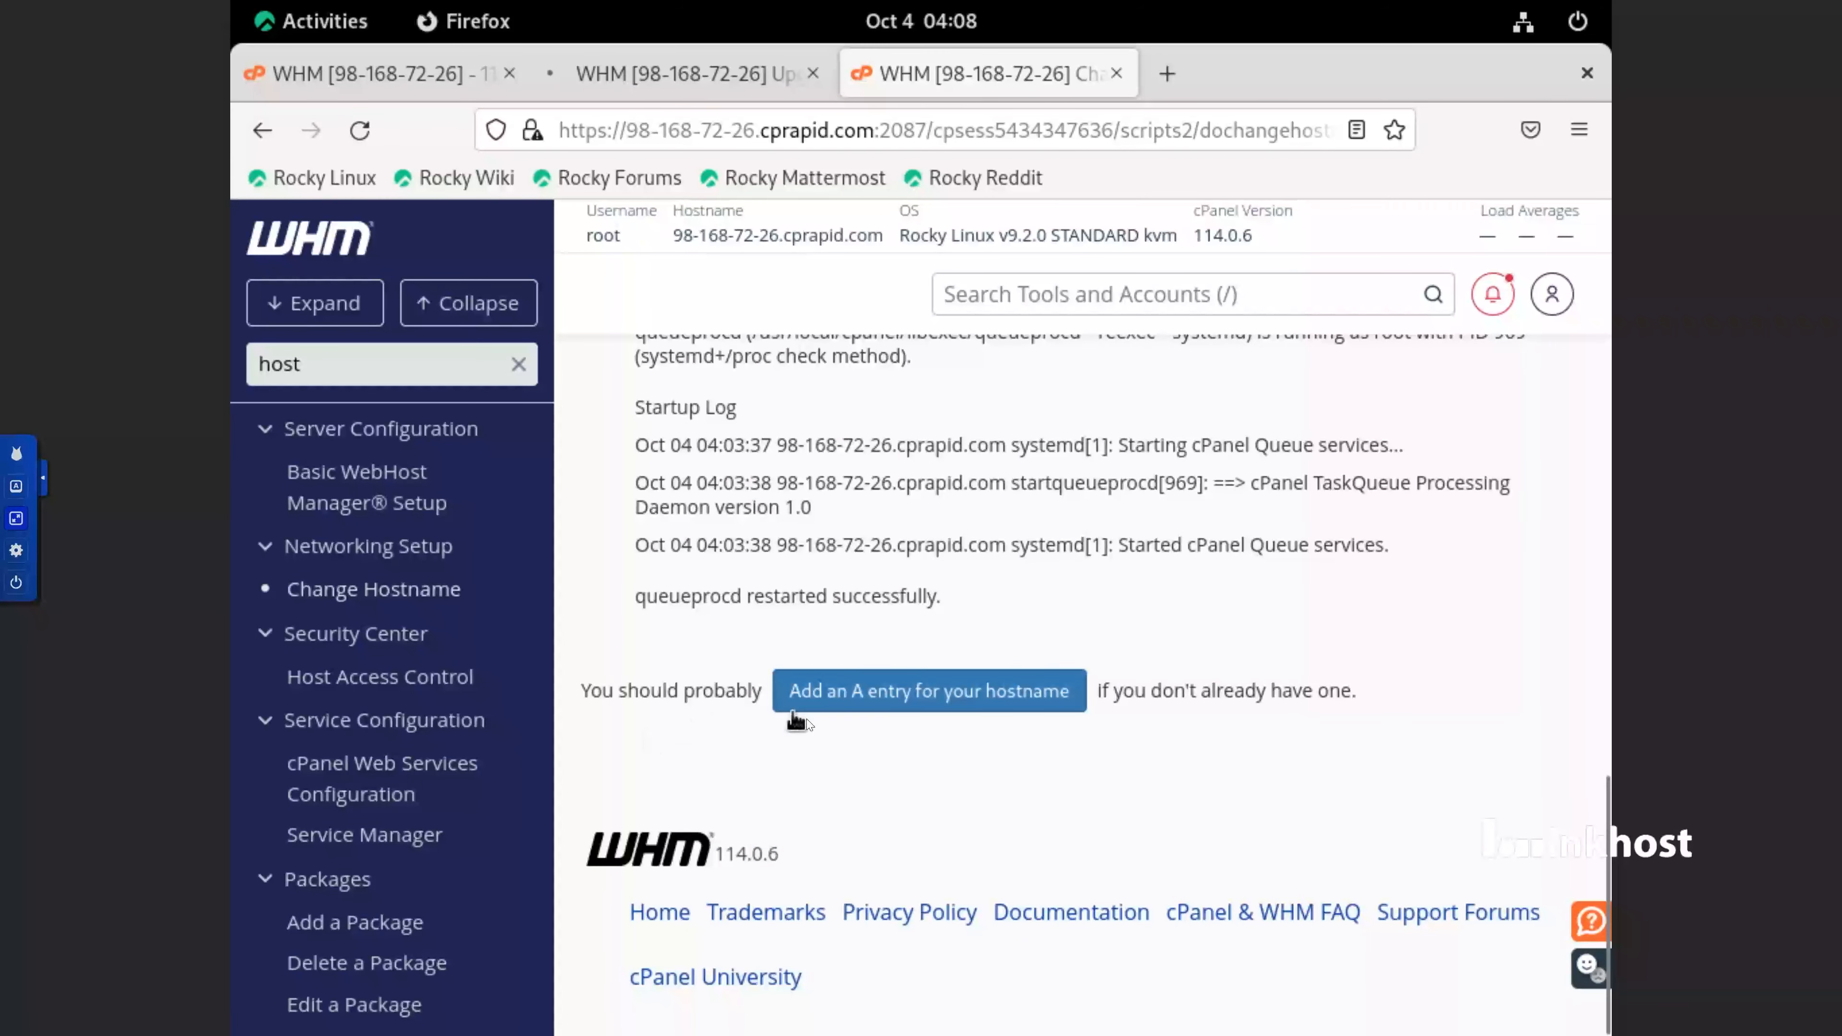
# Open the A entry form for the new hostname, accepting the browser's self-signed certificate risk
pyautogui.click(952, 707)
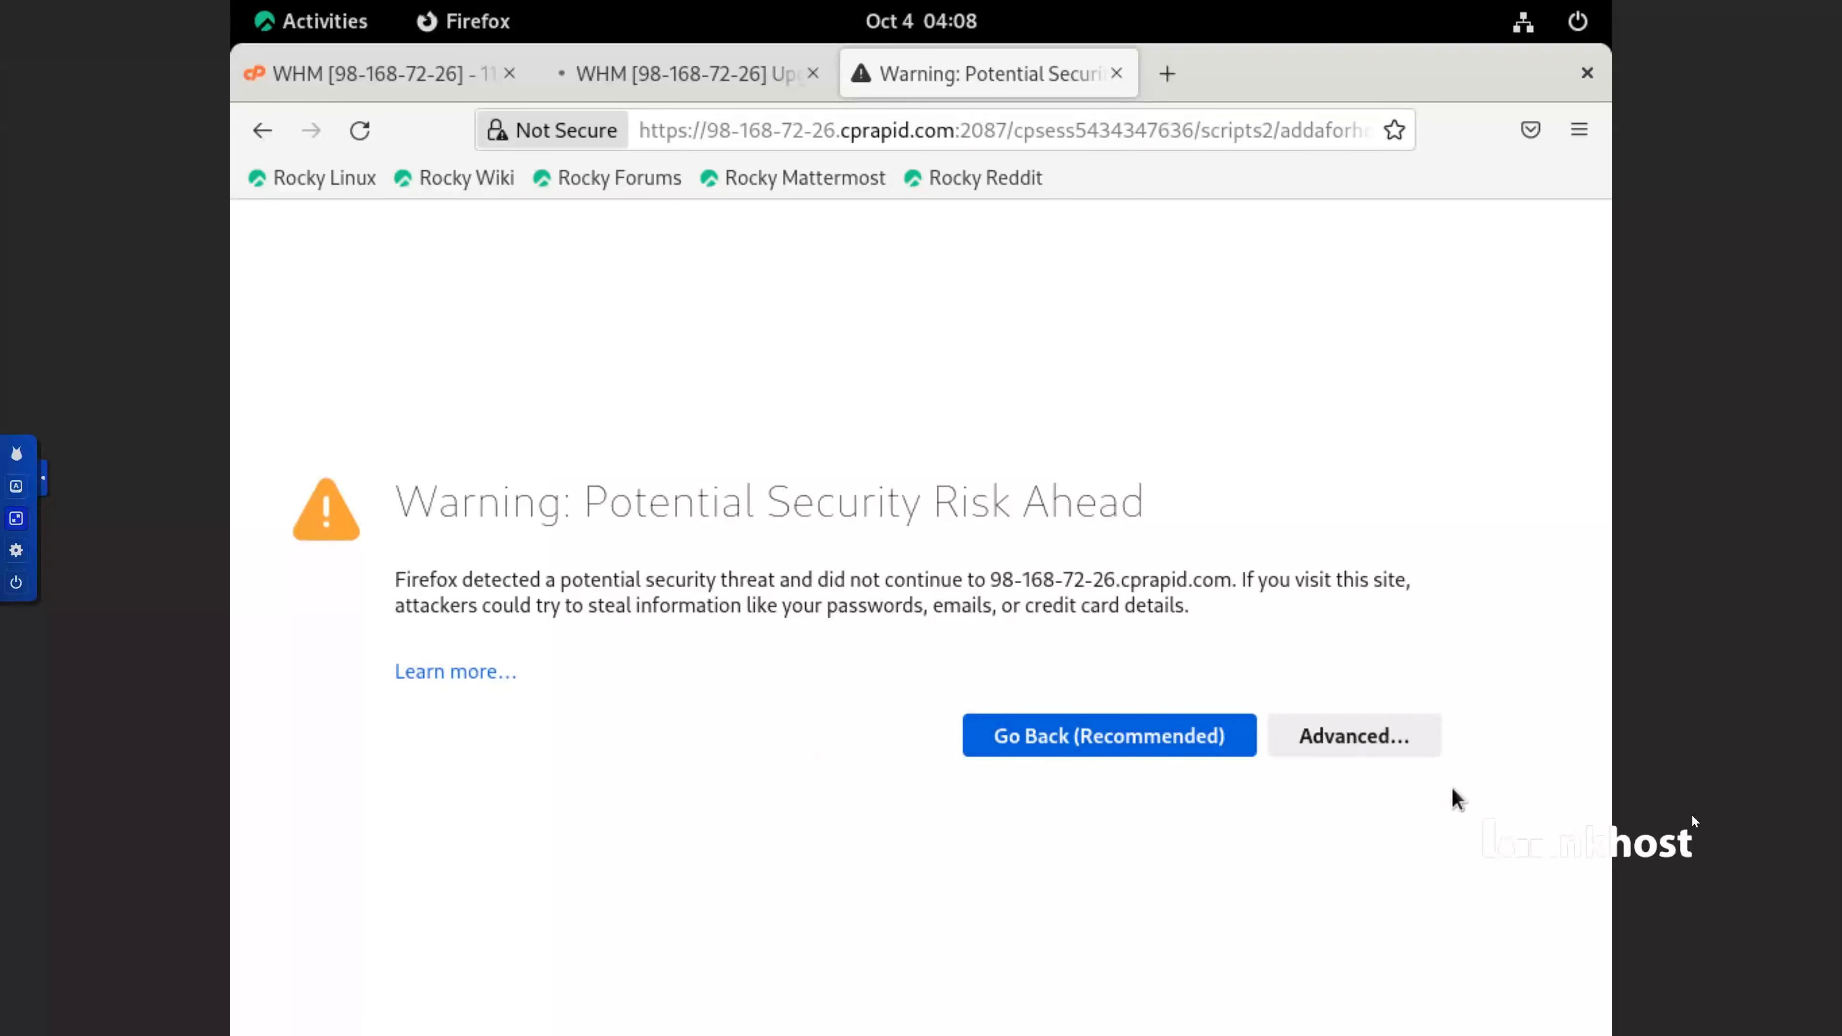
pyautogui.click(1389, 754)
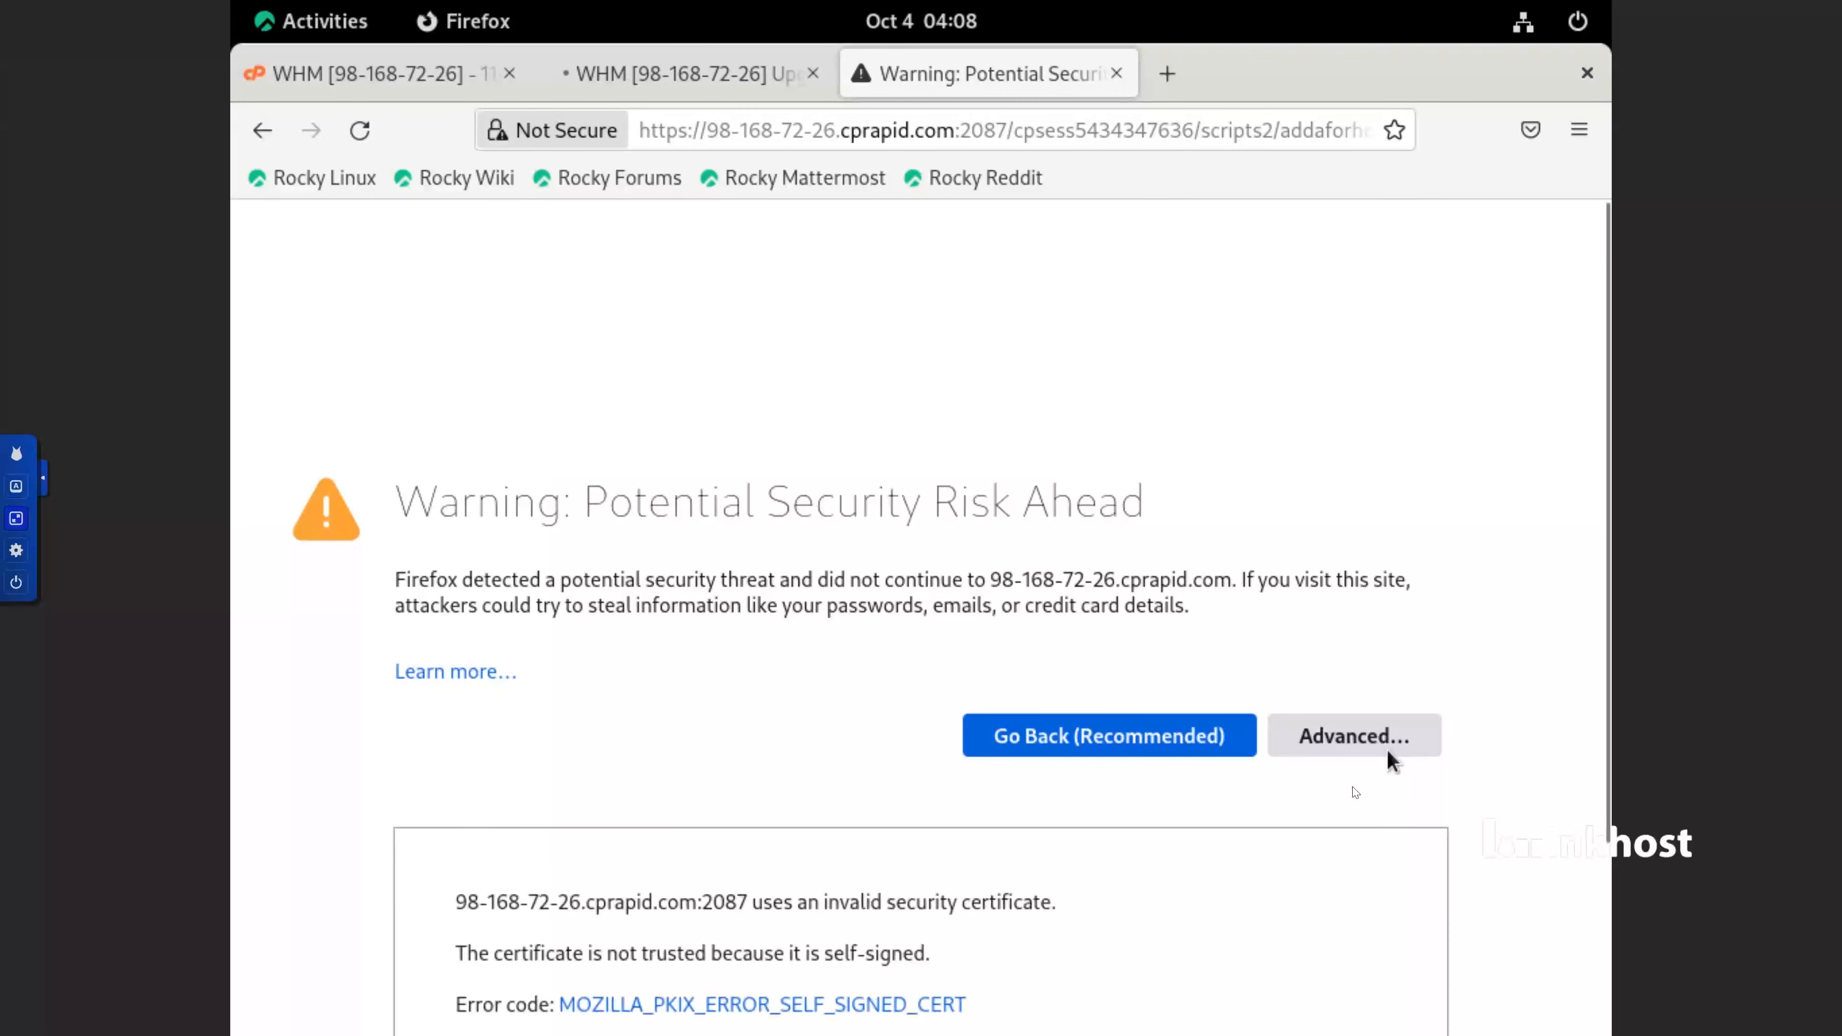
pyautogui.click(1264, 941)
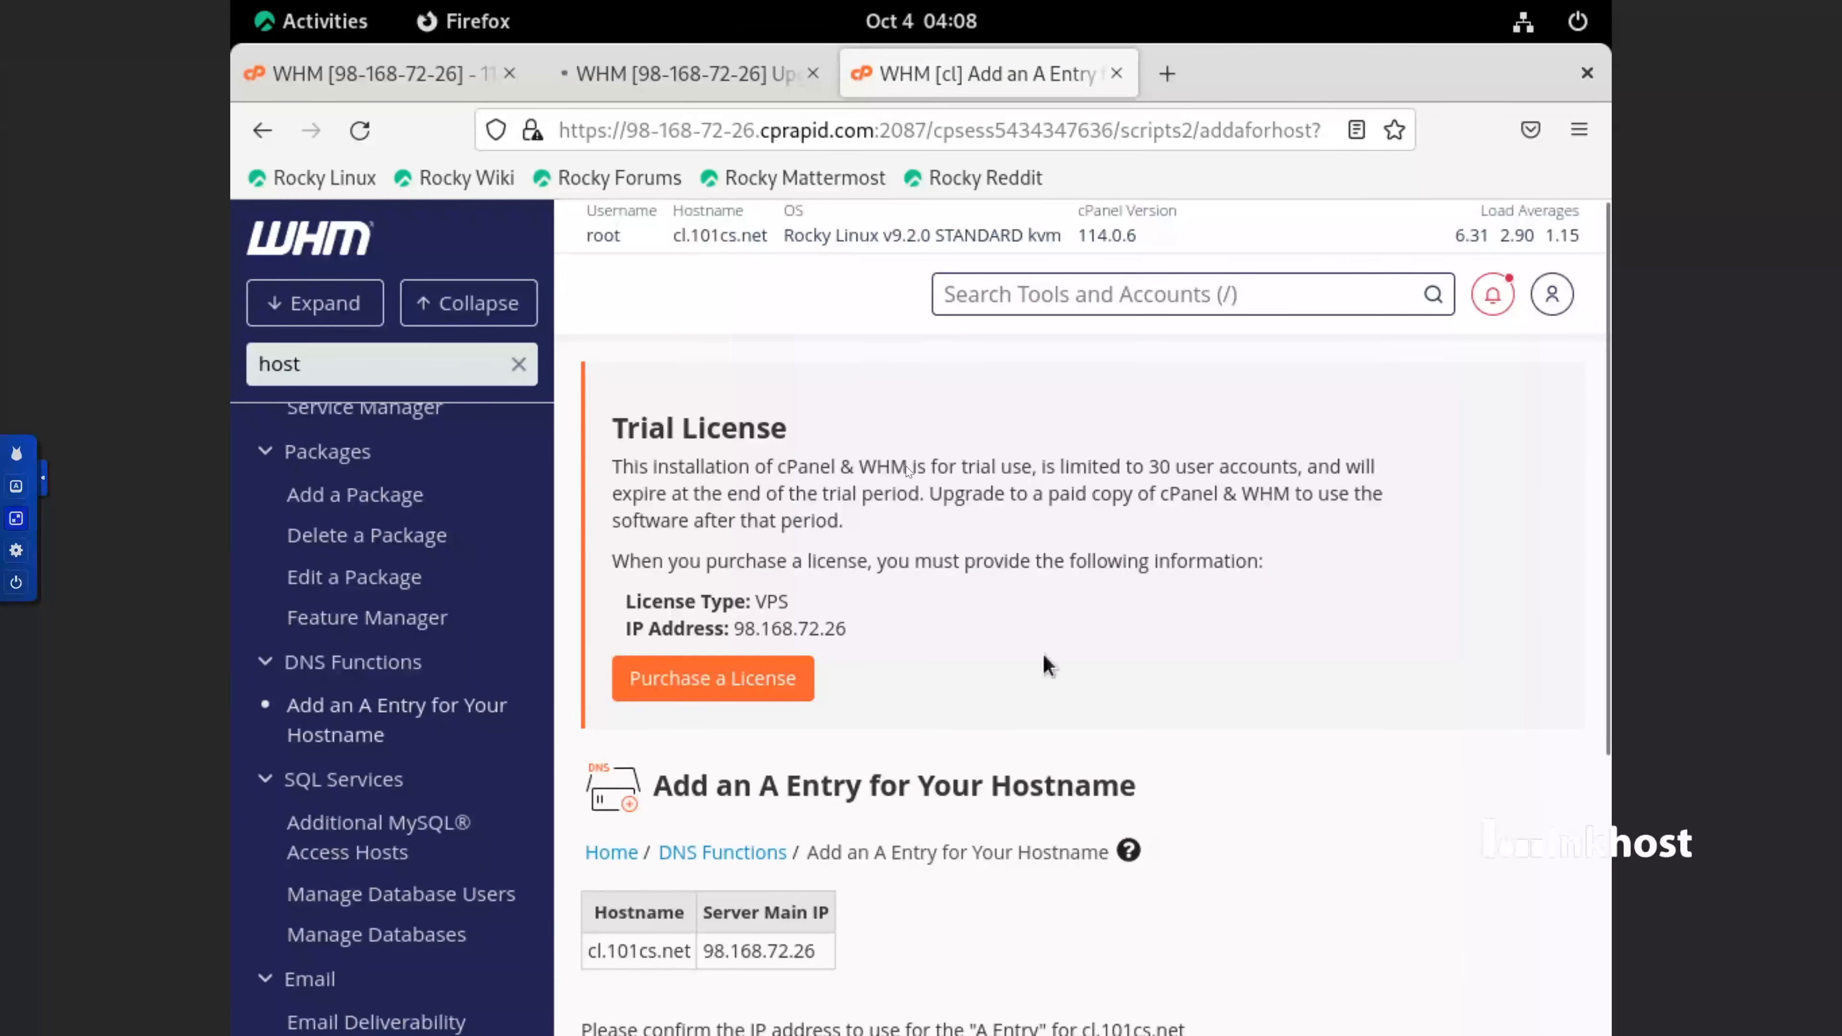
# Add an A entry for cl.101cs.net using the server main IP 98.168.72.26 and review the result
pyautogui.scroll(-5, 972, 776)
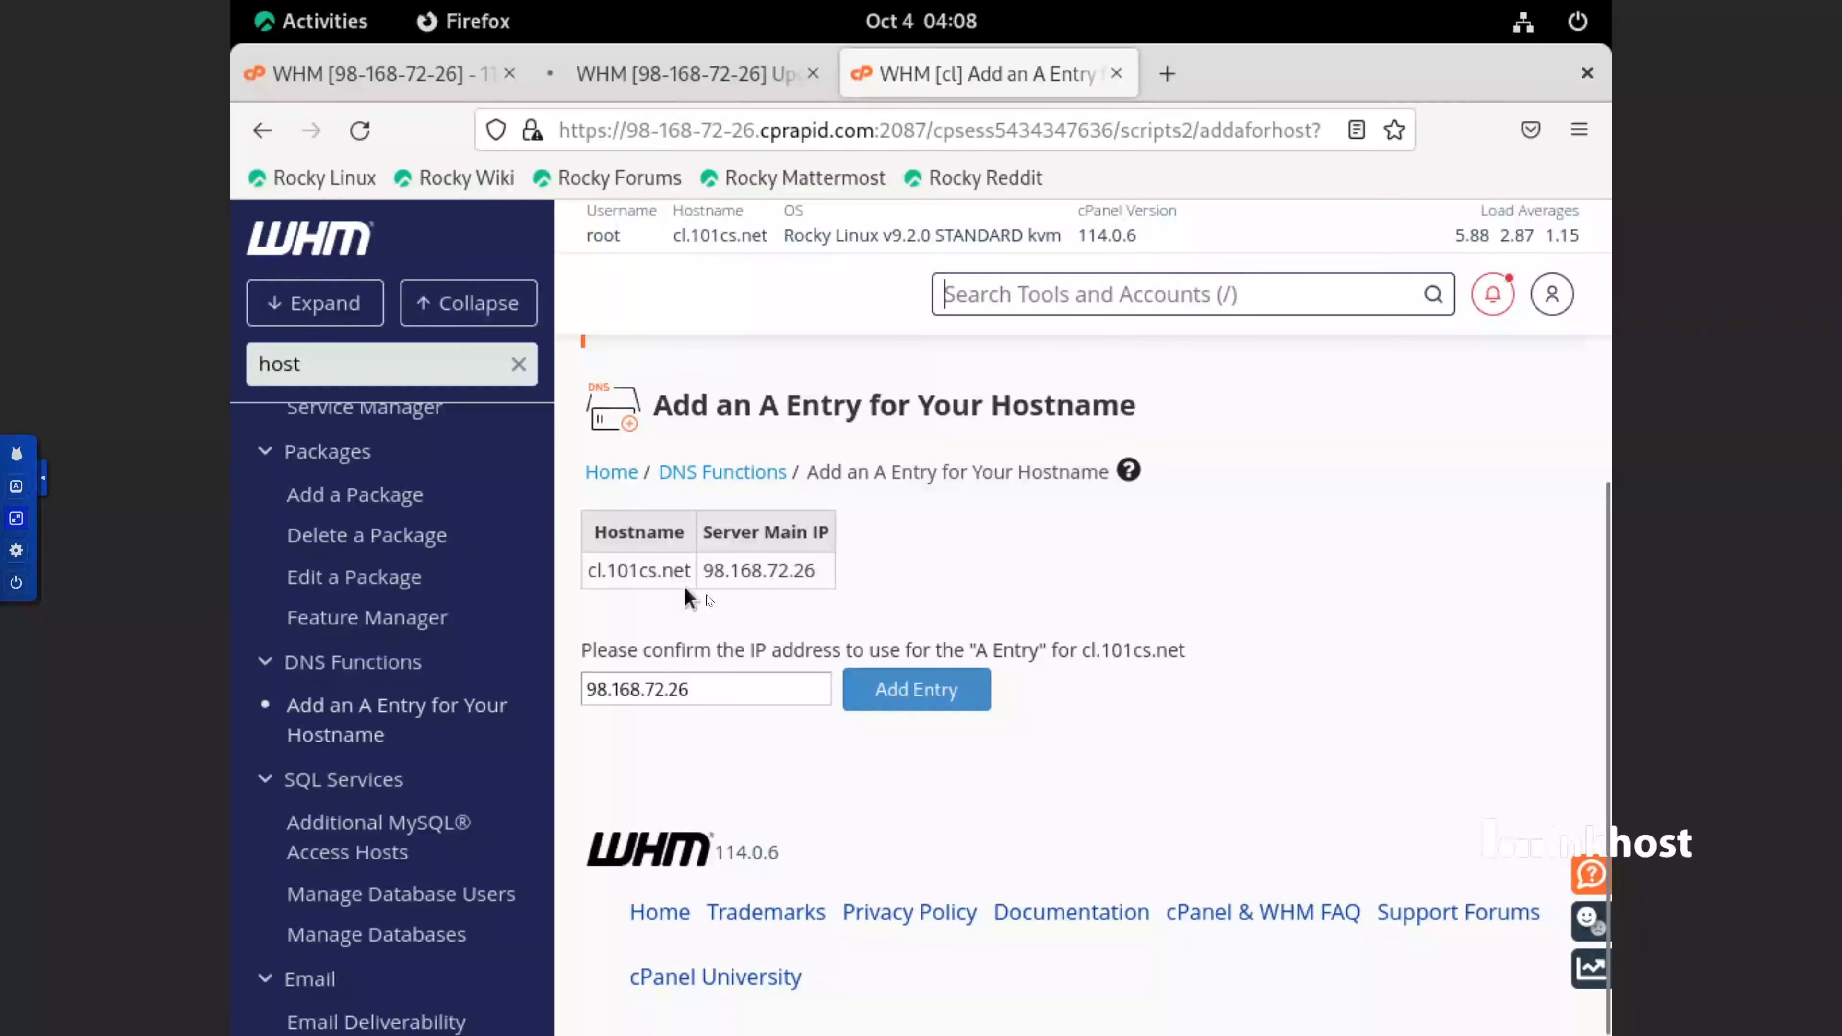
pyautogui.moveTo(841, 573); pyautogui.dragTo(714, 575)
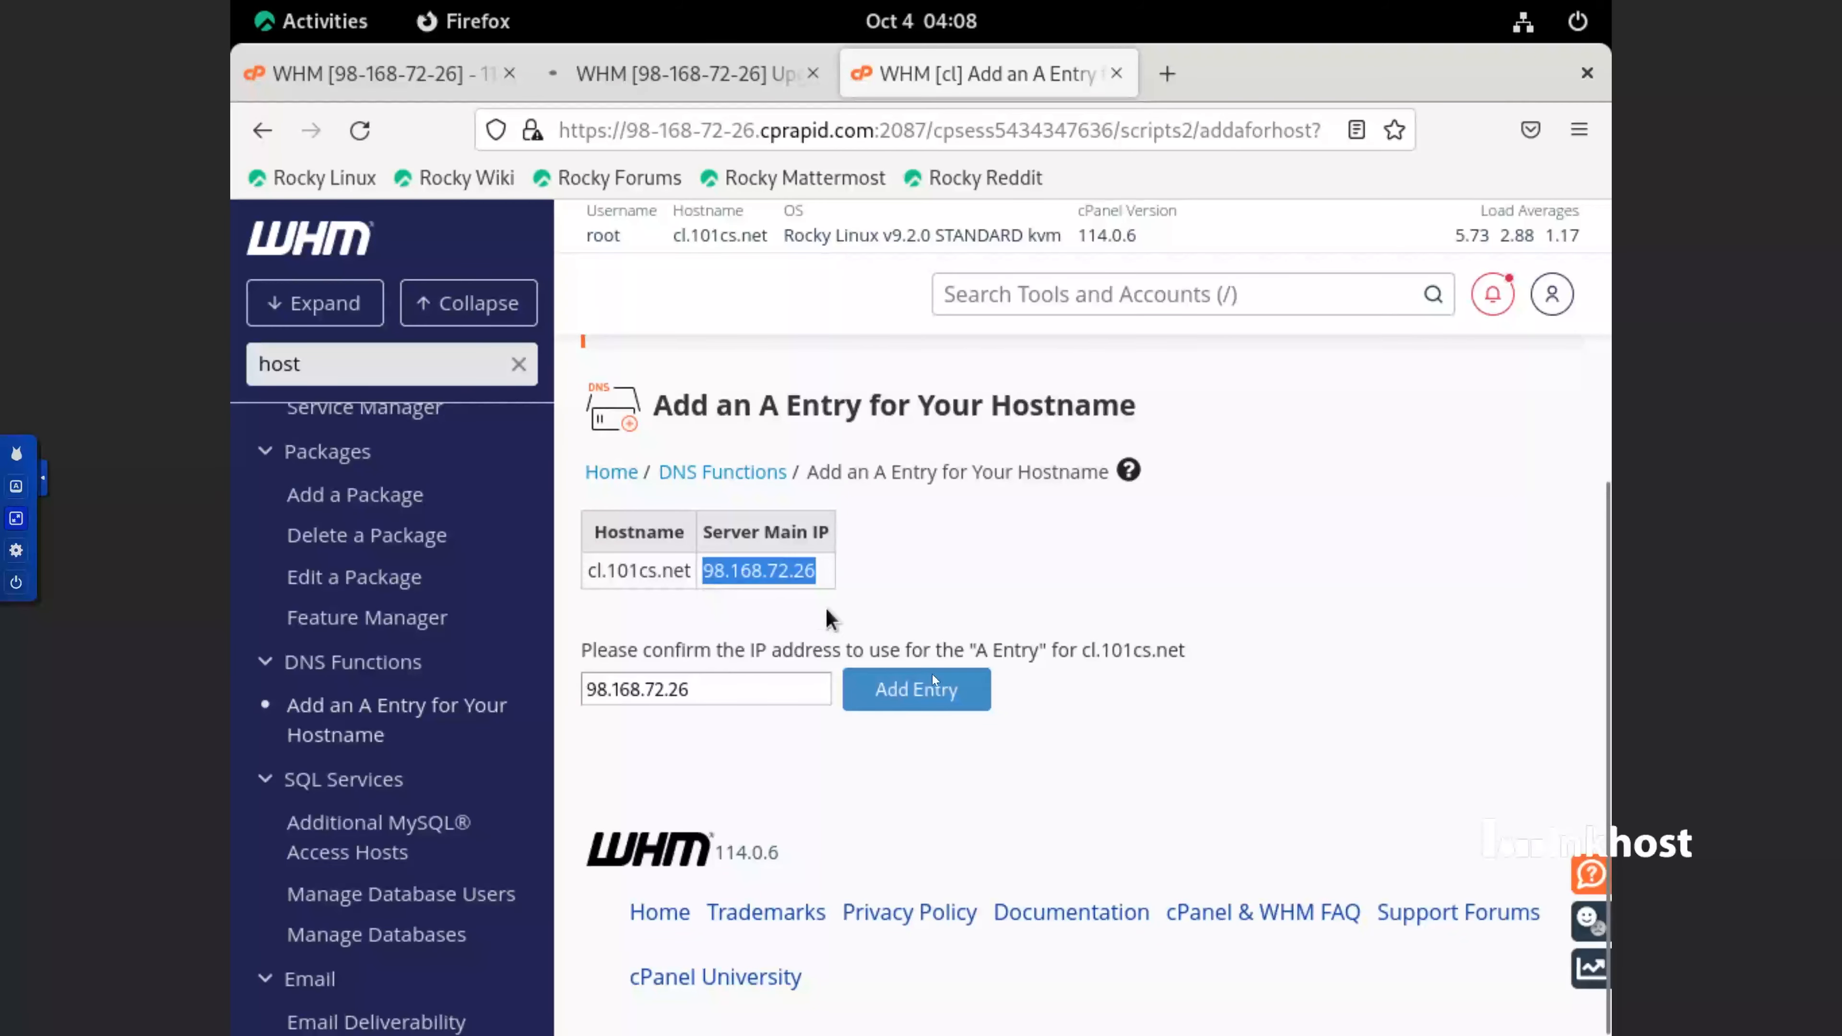
pyautogui.click(933, 702)
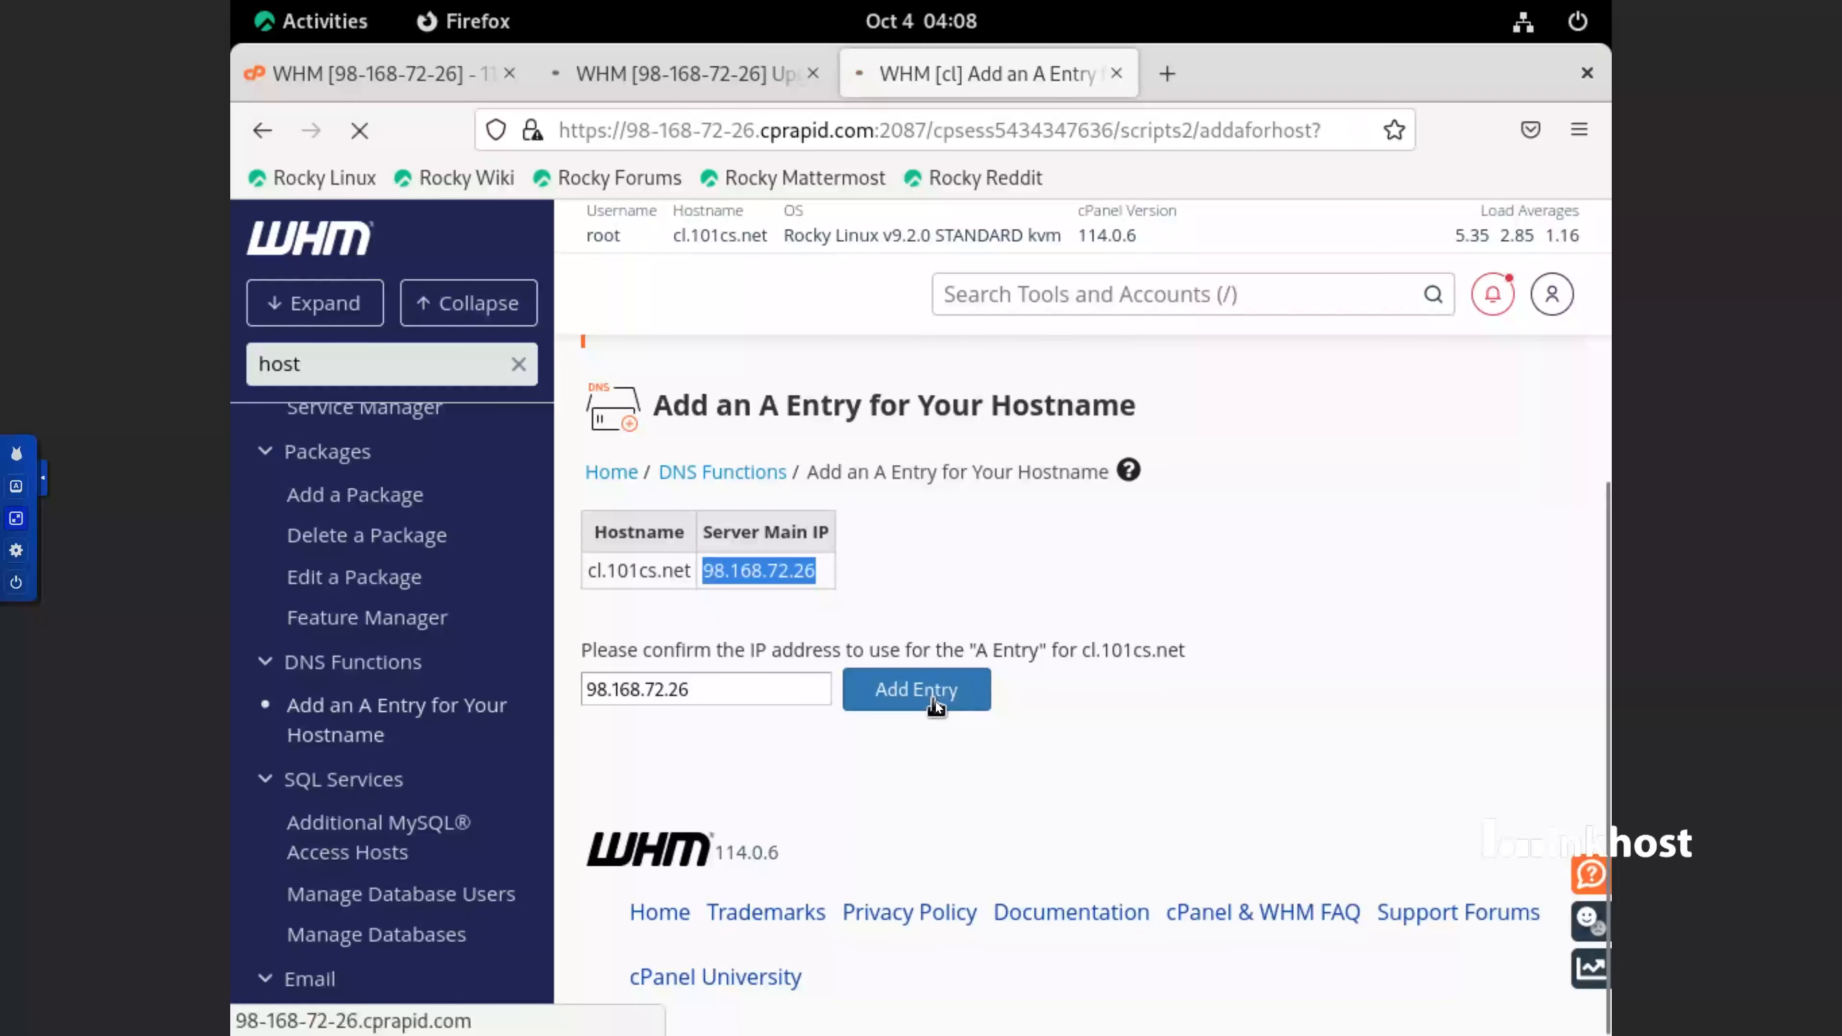
pyautogui.scroll(-4, 941, 704)
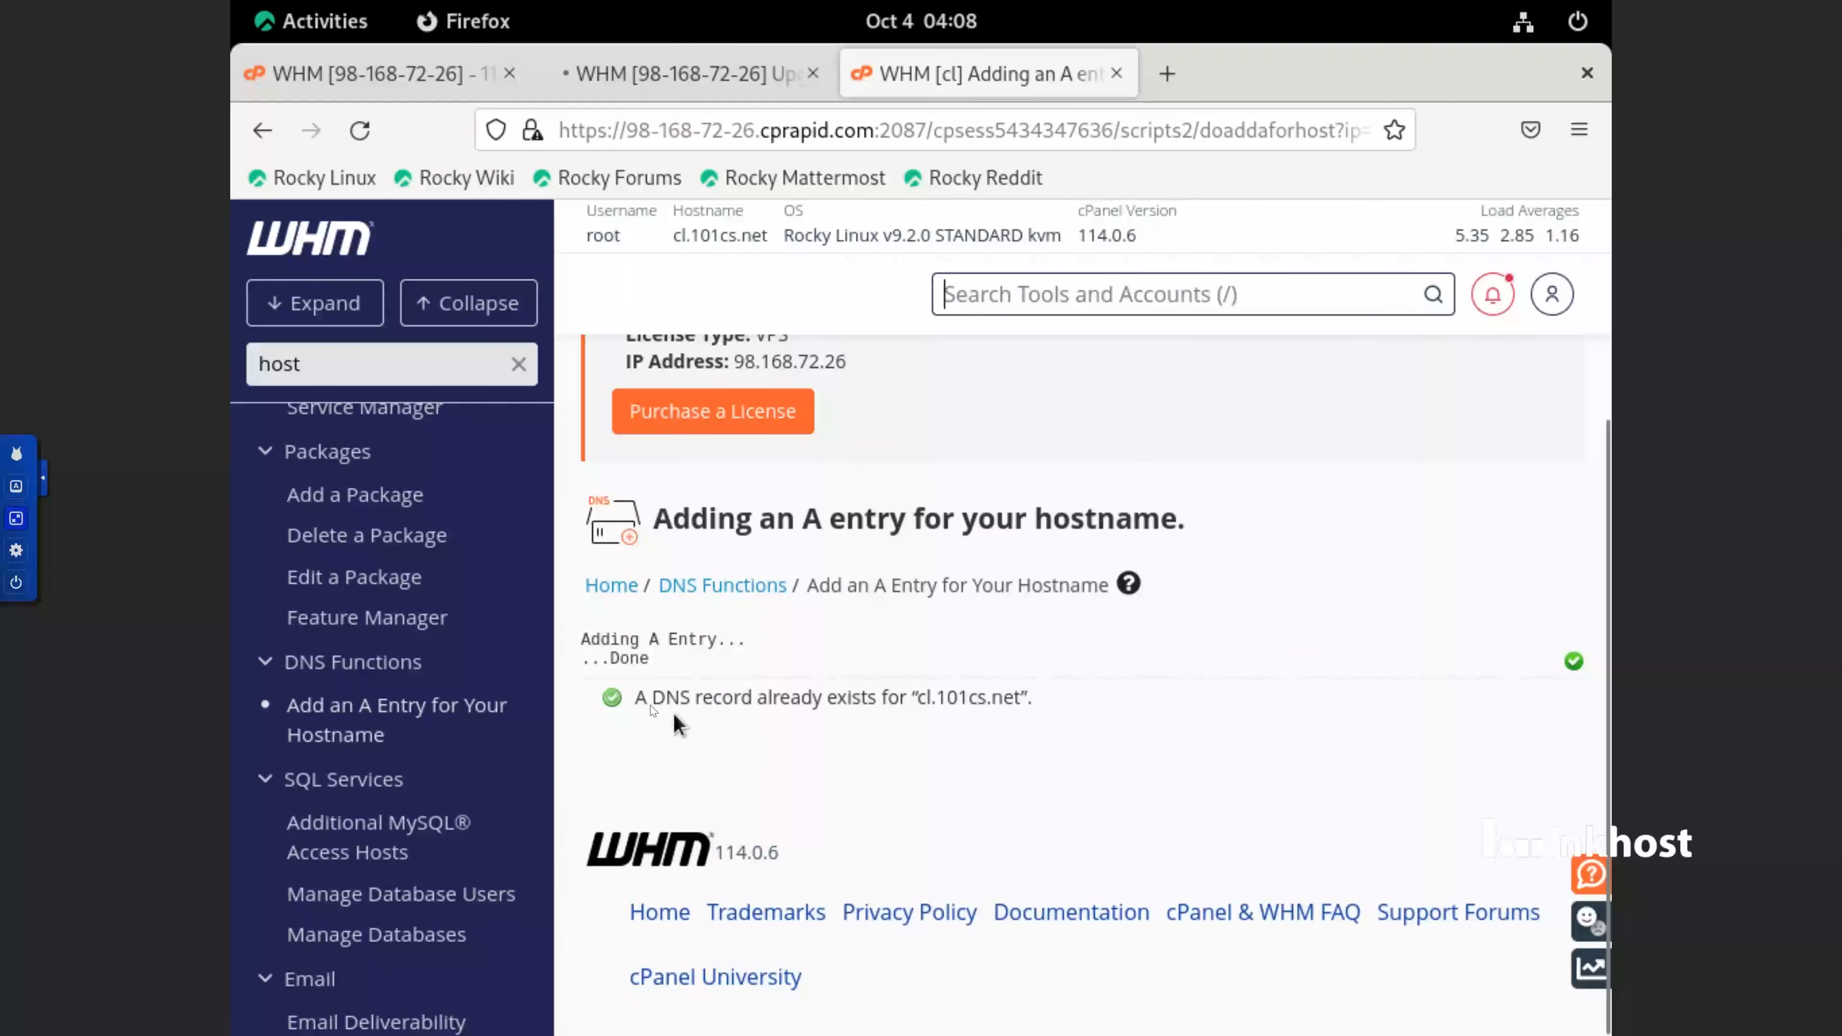
pyautogui.moveTo(636, 695); pyautogui.dragTo(1099, 727)
pyautogui.click(1100, 728)
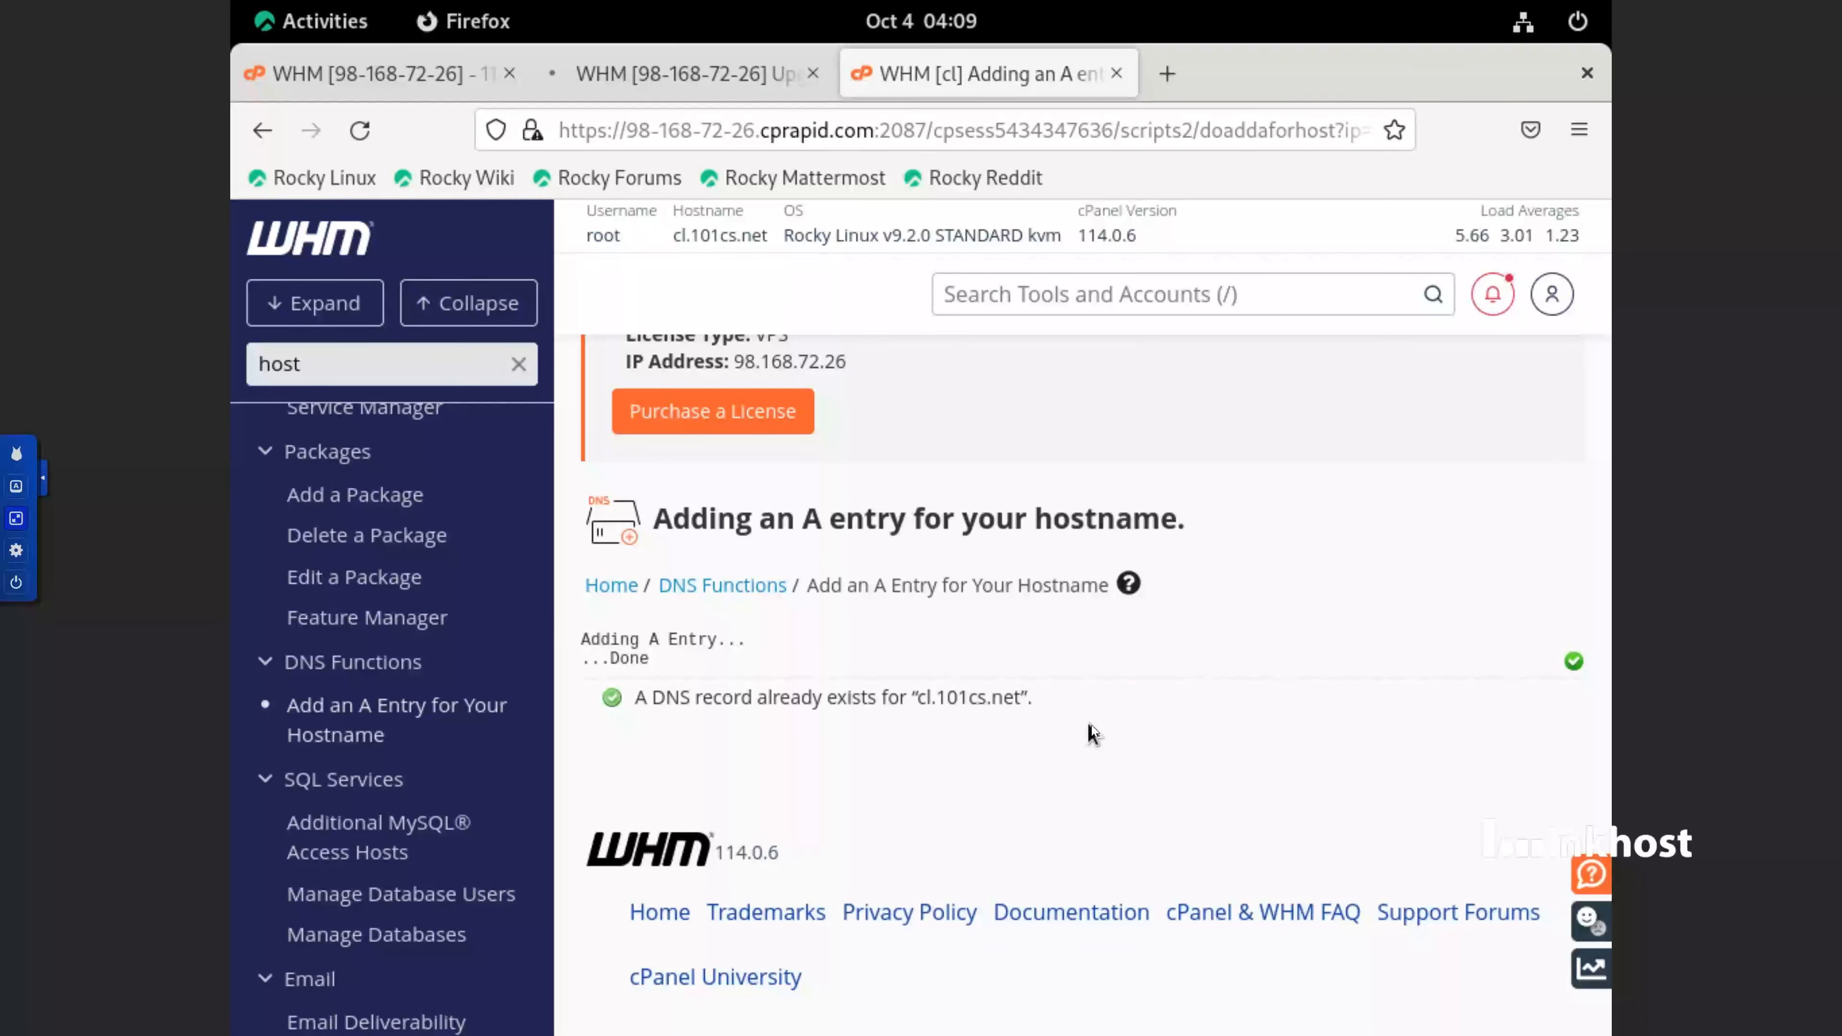
# Check the cPanel upgrade page in the other browser tab and return to the A entry page
pyautogui.scroll(5, 355, 472)
pyautogui.scroll(3, 354, 435)
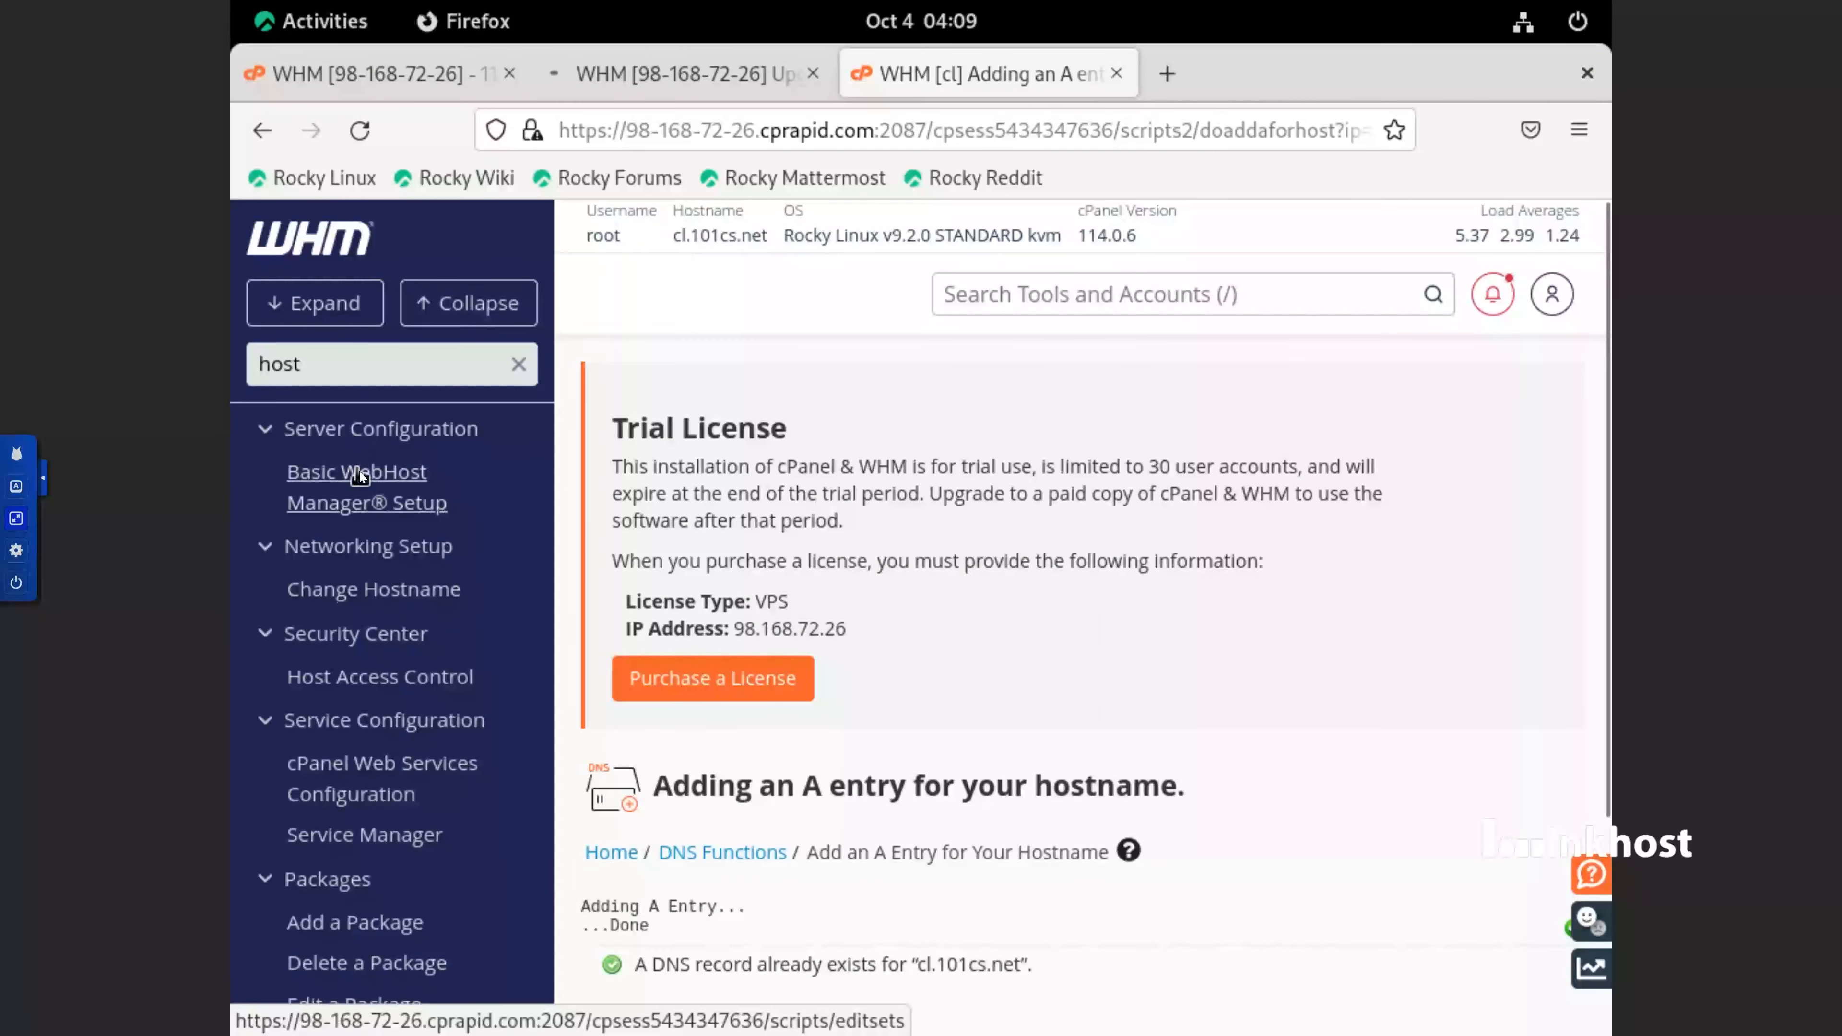
pyautogui.click(666, 82)
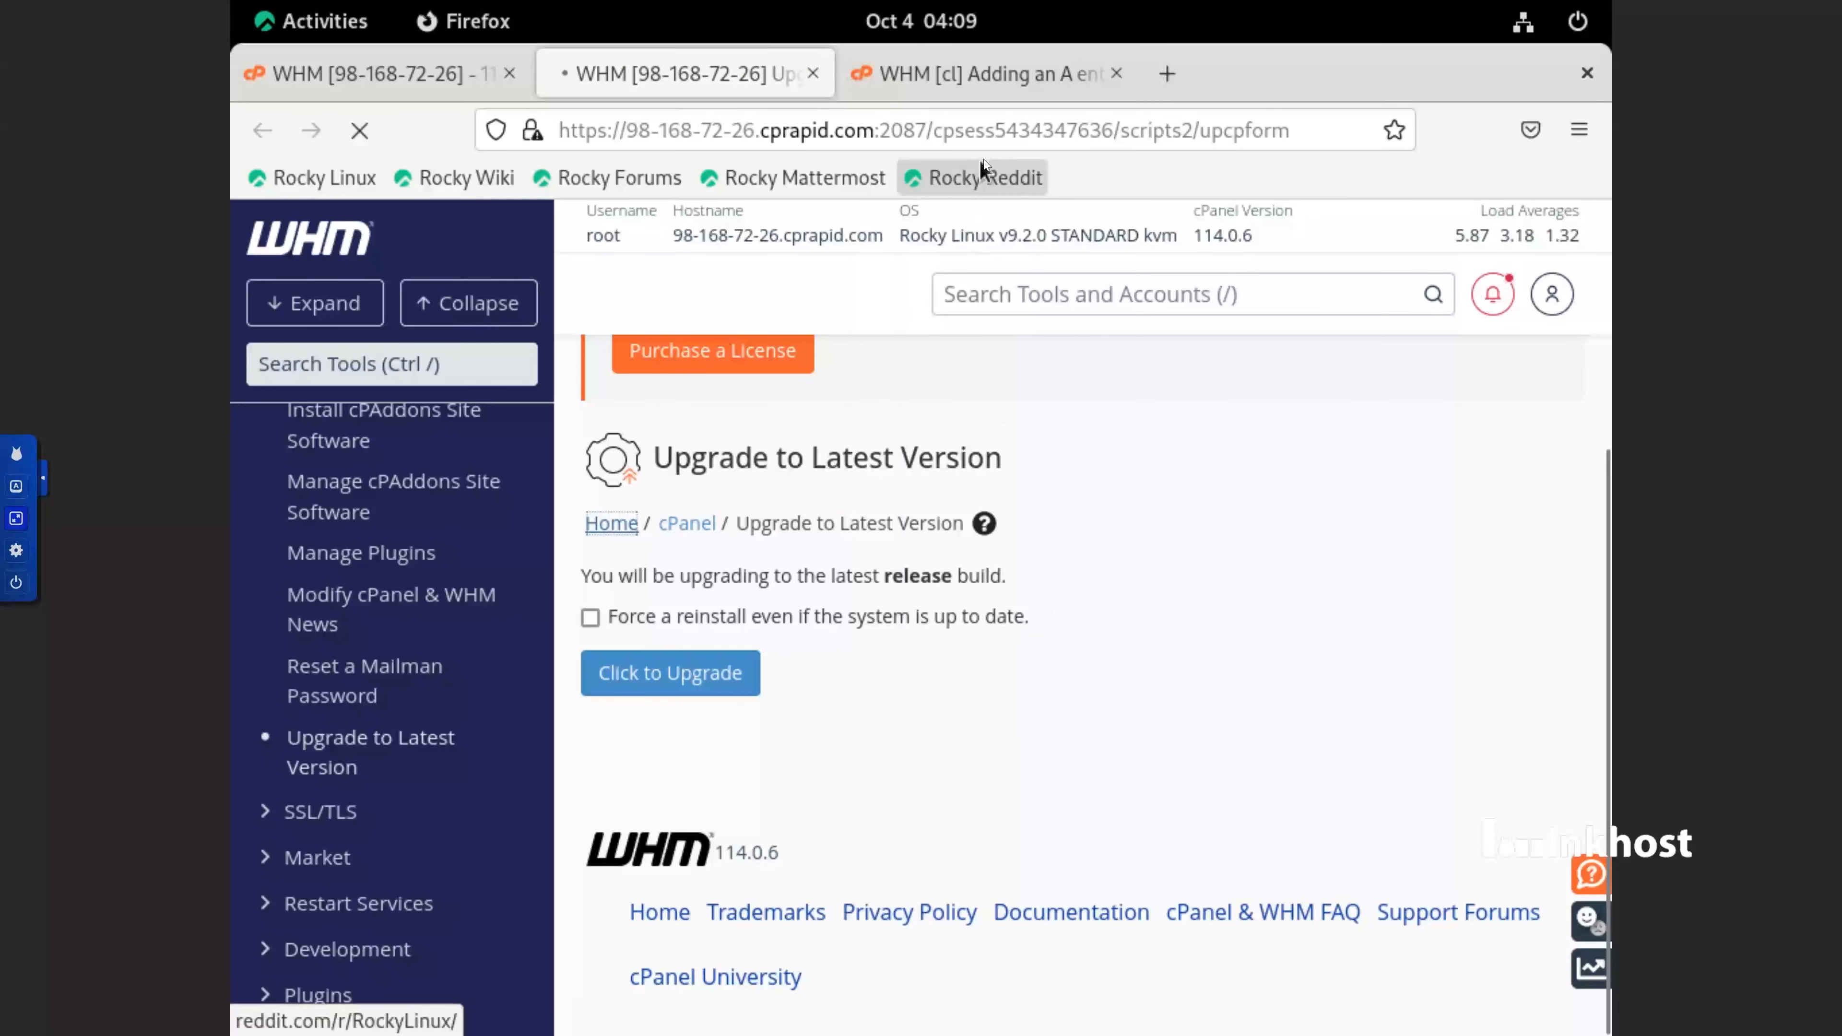
pyautogui.click(989, 79)
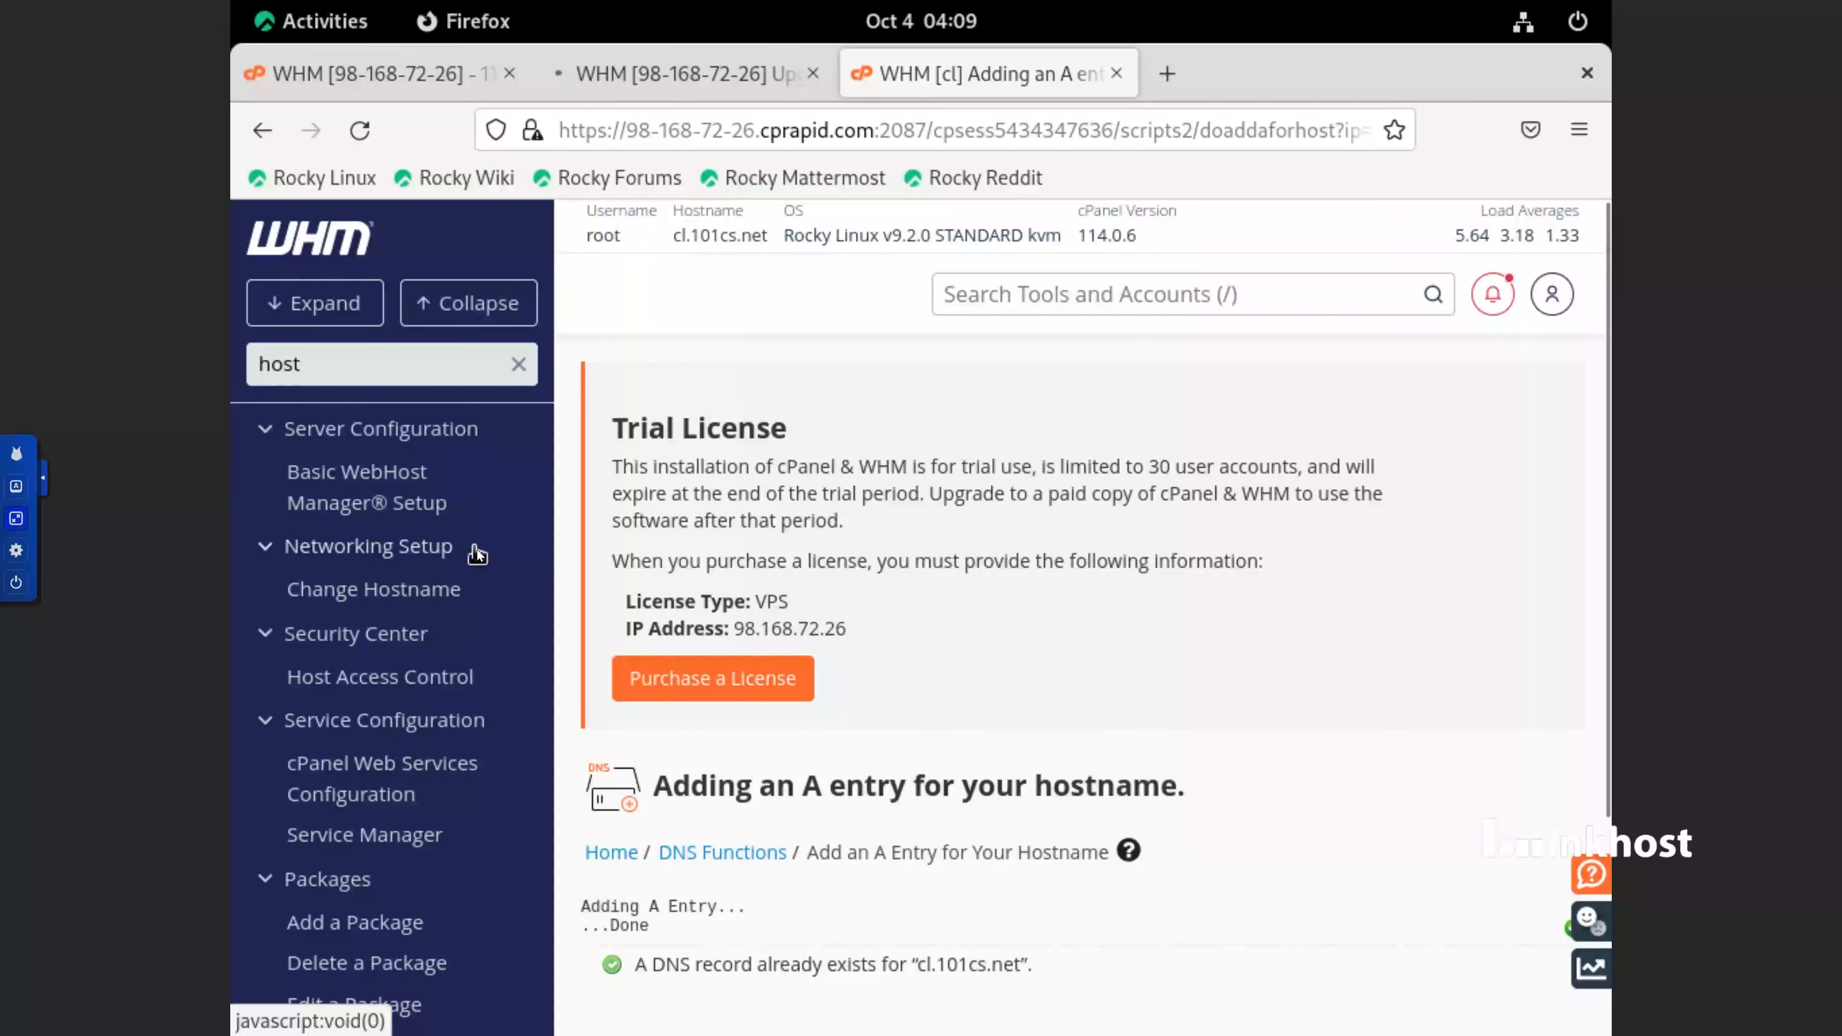
pyautogui.scroll(-2, 479, 550)
pyautogui.scroll(2, 475, 548)
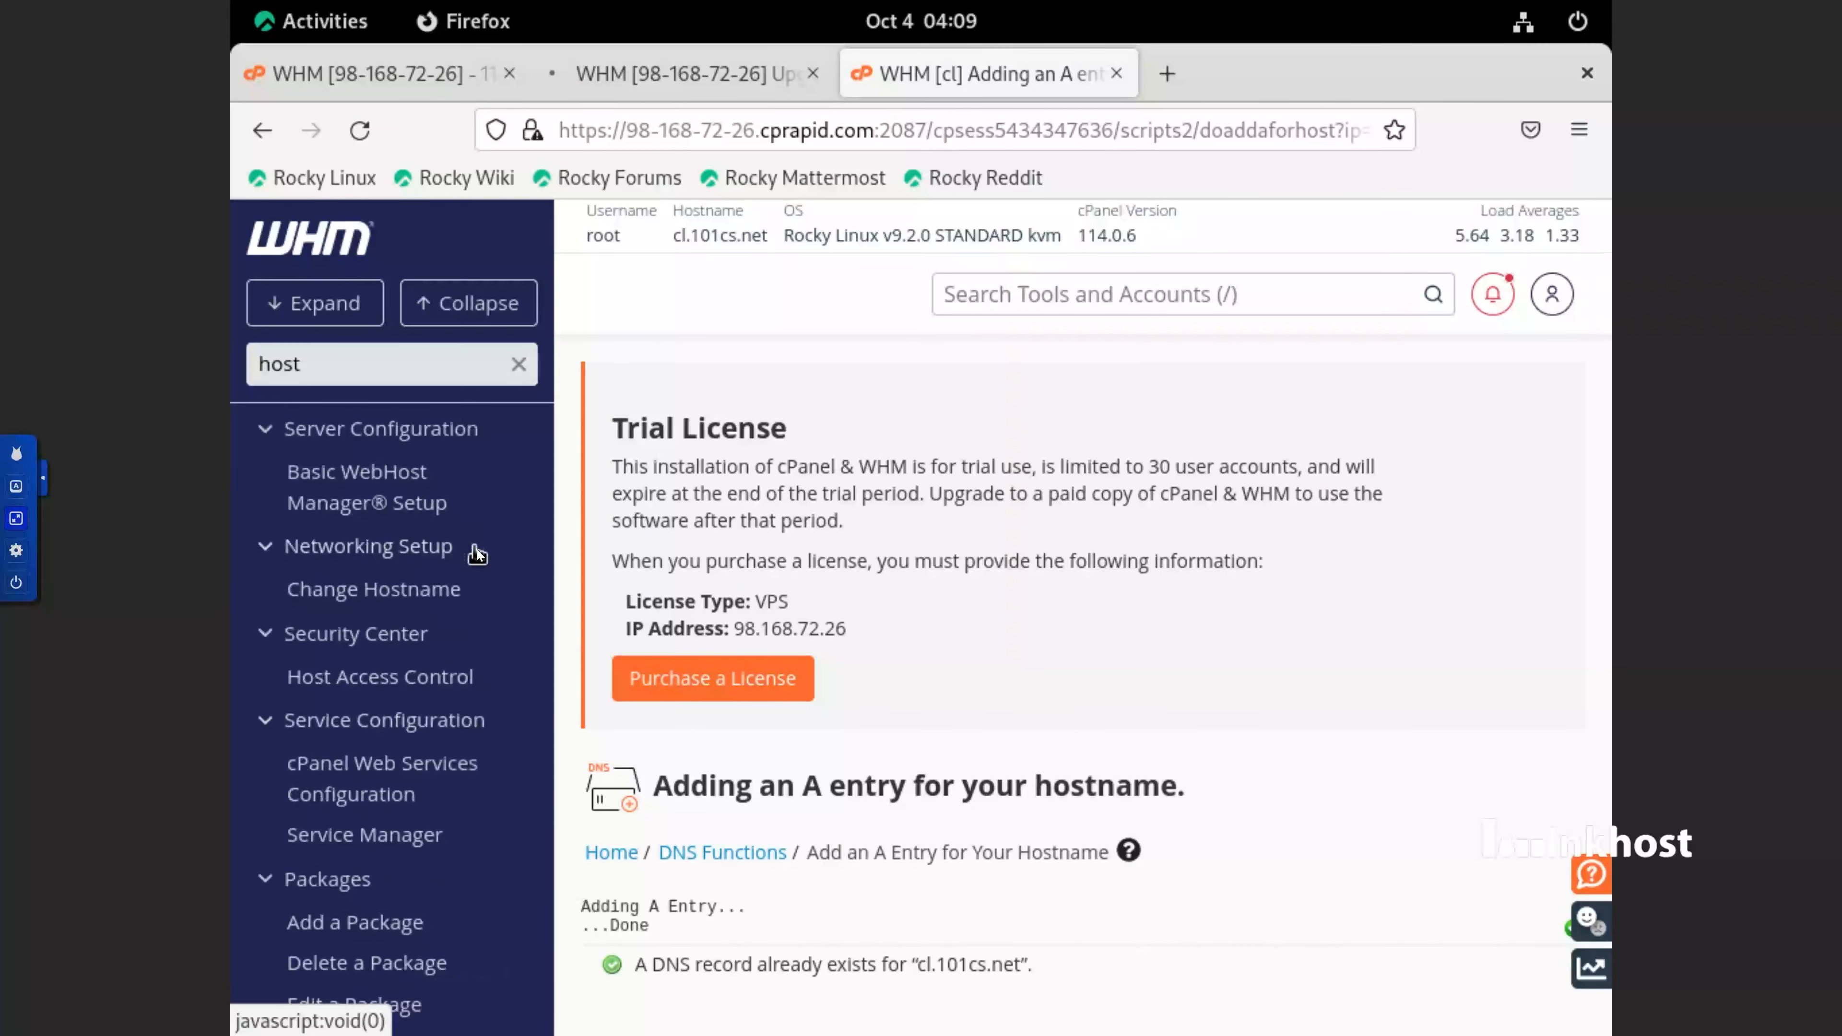
# Open Resolver Configuration from the Networking Setup section and start its wizard
pyautogui.click(441, 548)
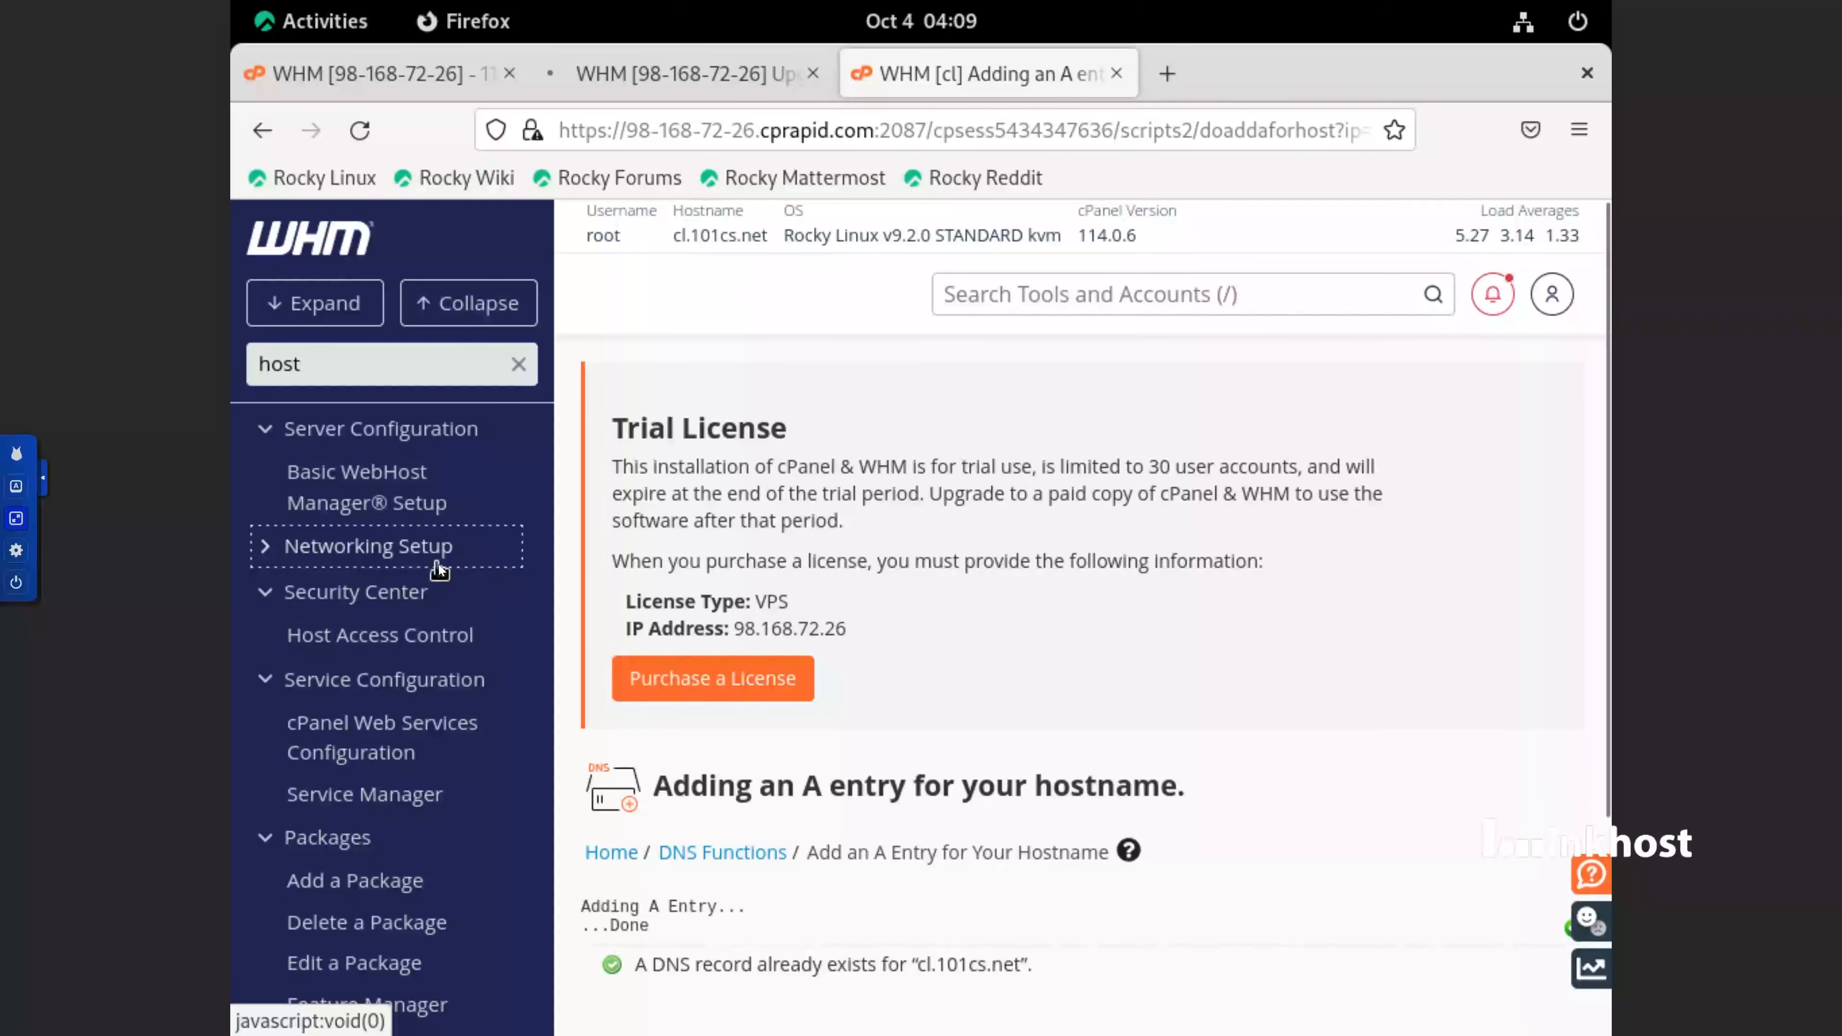
pyautogui.click(284, 564)
pyautogui.click(342, 610)
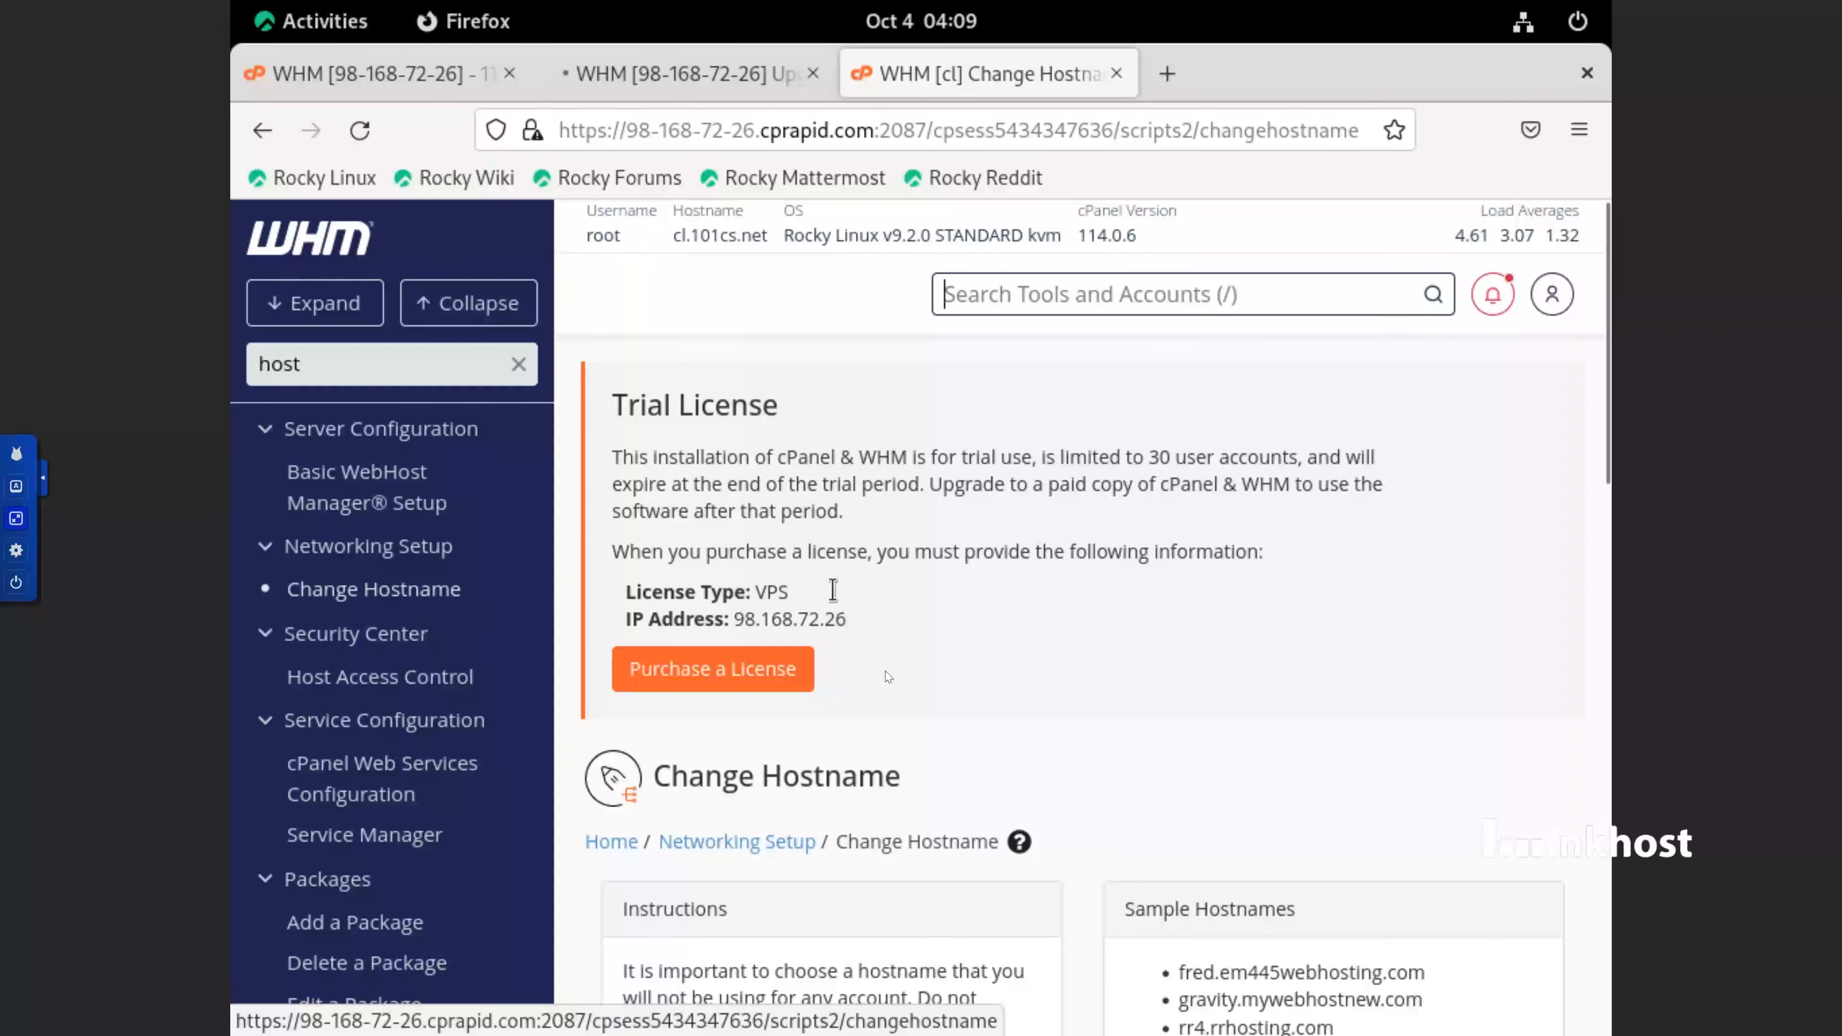
pyautogui.scroll(-2, 898, 702)
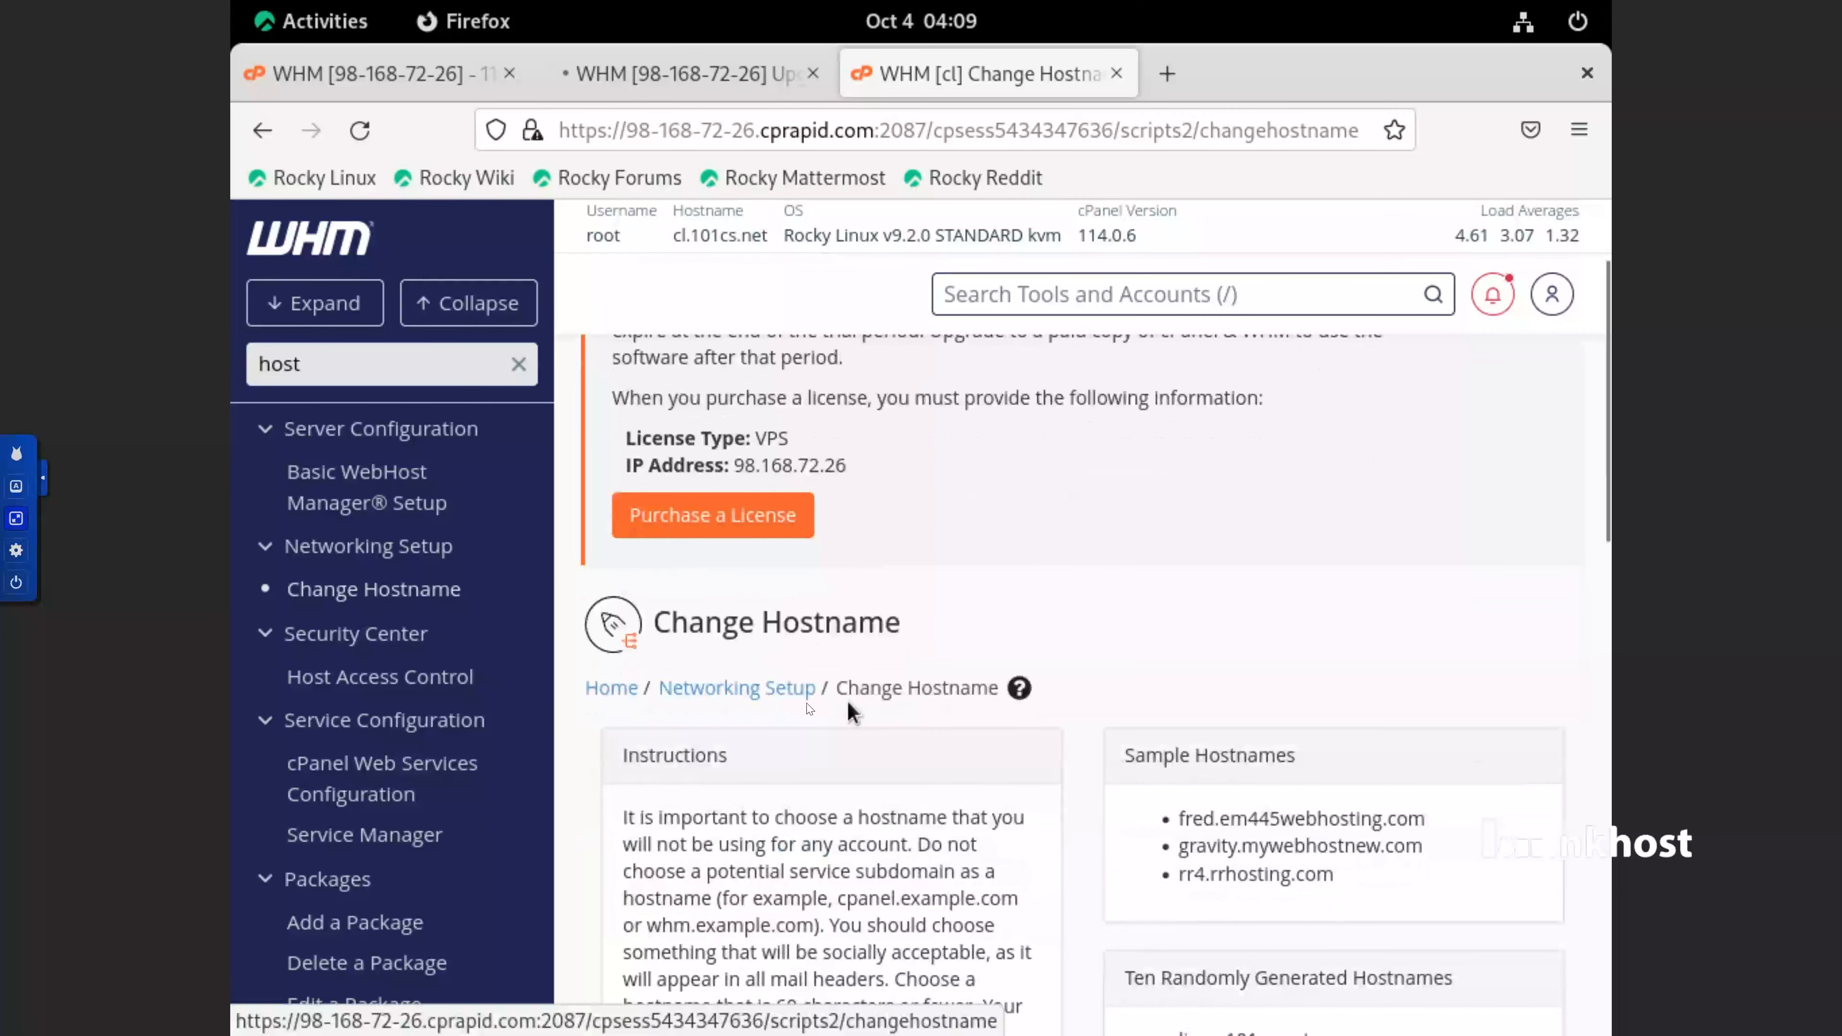
pyautogui.click(774, 693)
pyautogui.scroll(-3, 938, 782)
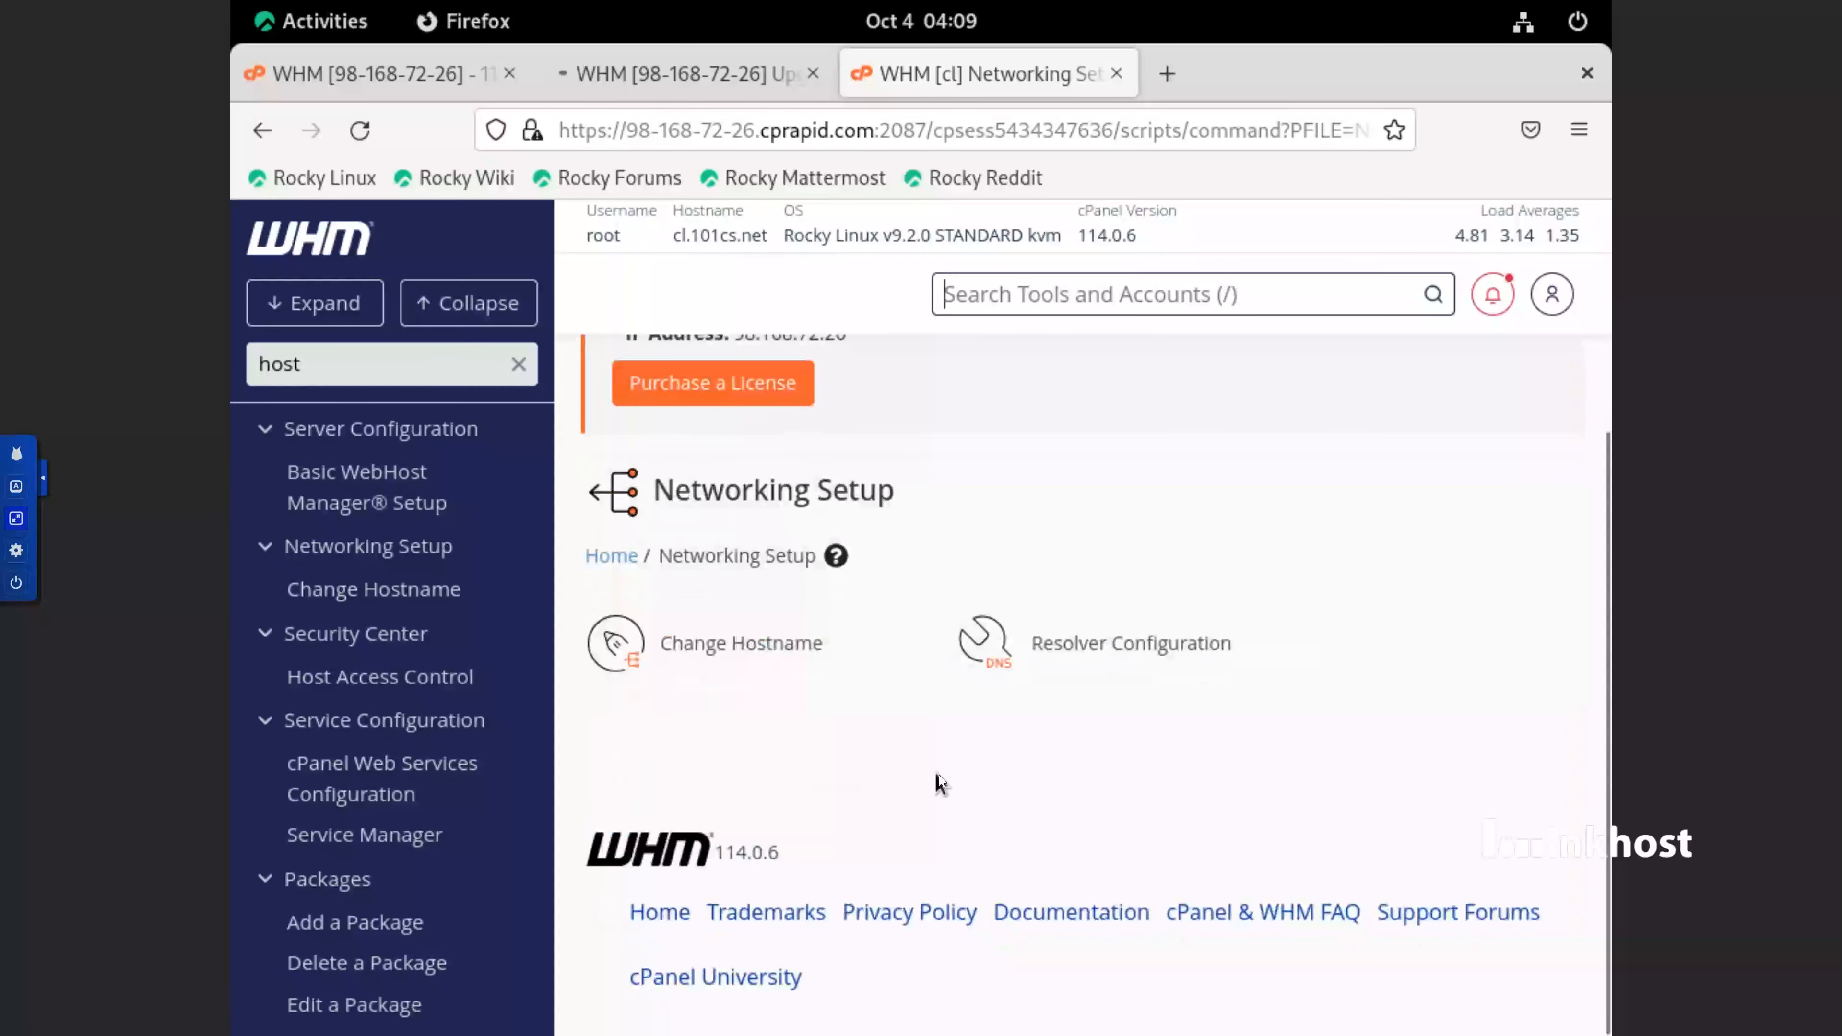
pyautogui.click(1139, 648)
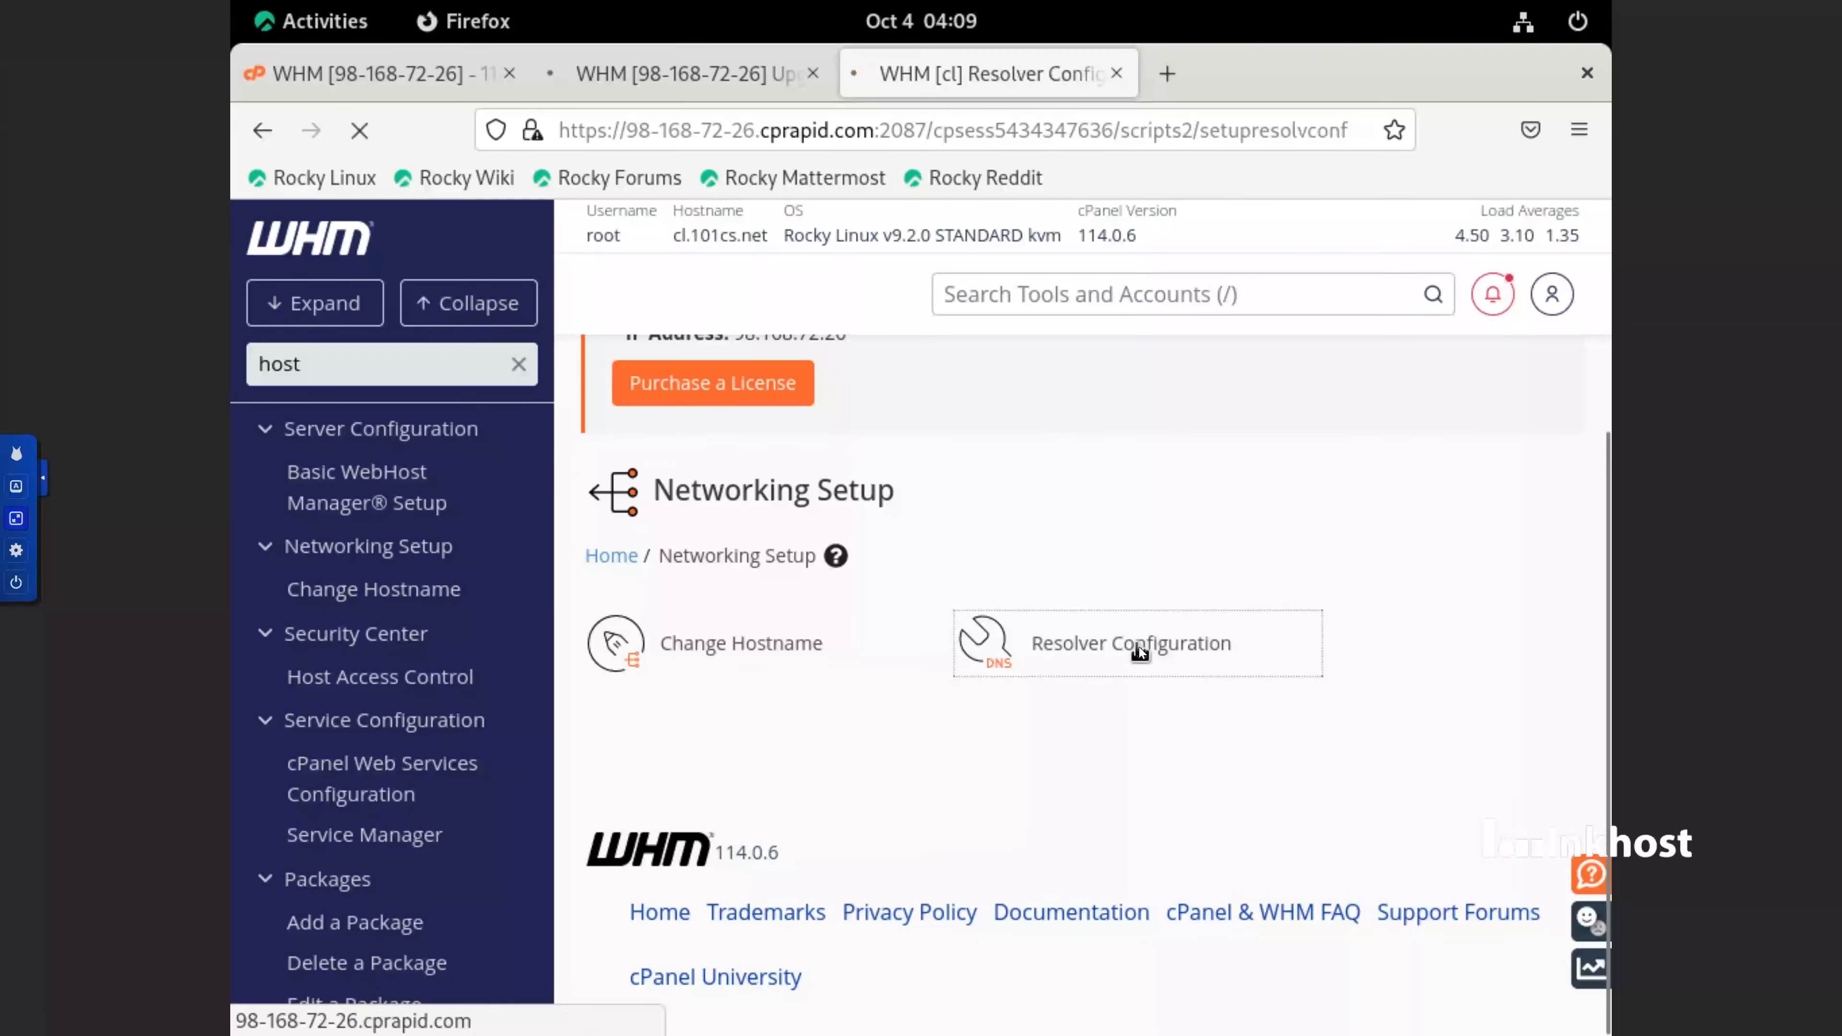
pyautogui.scroll(-3, 1121, 630)
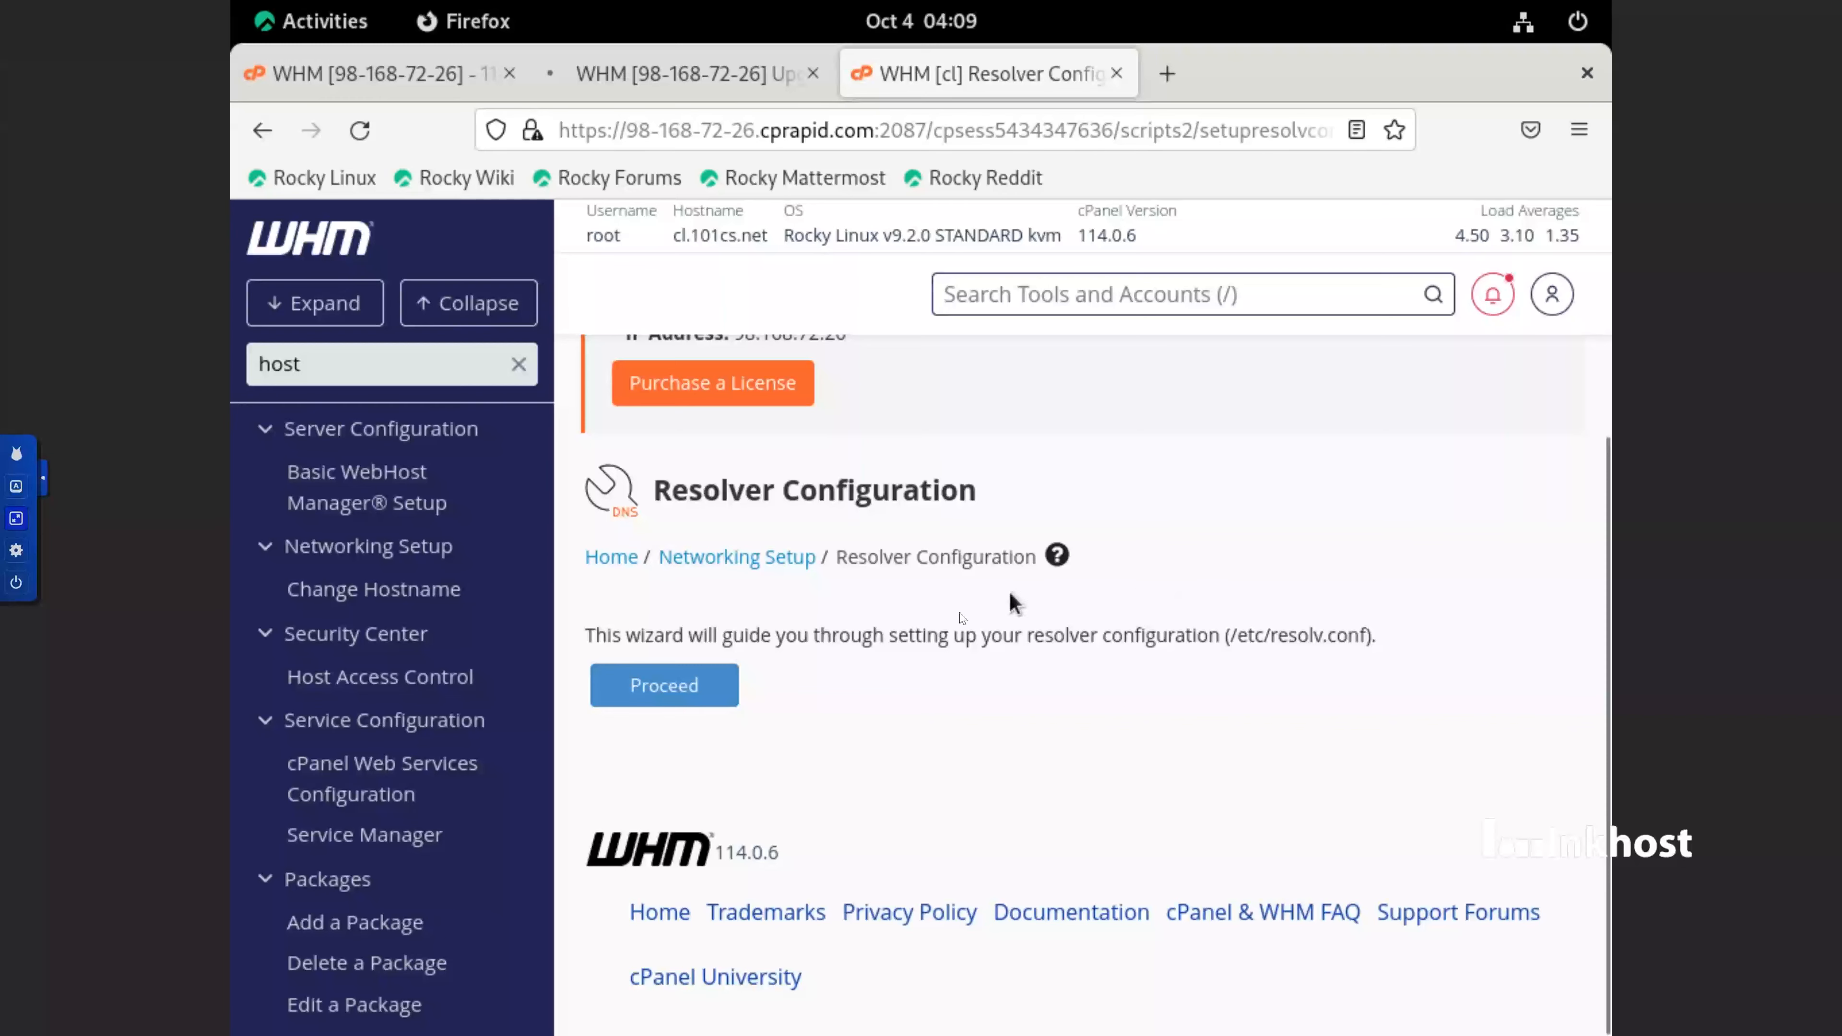
pyautogui.click(720, 699)
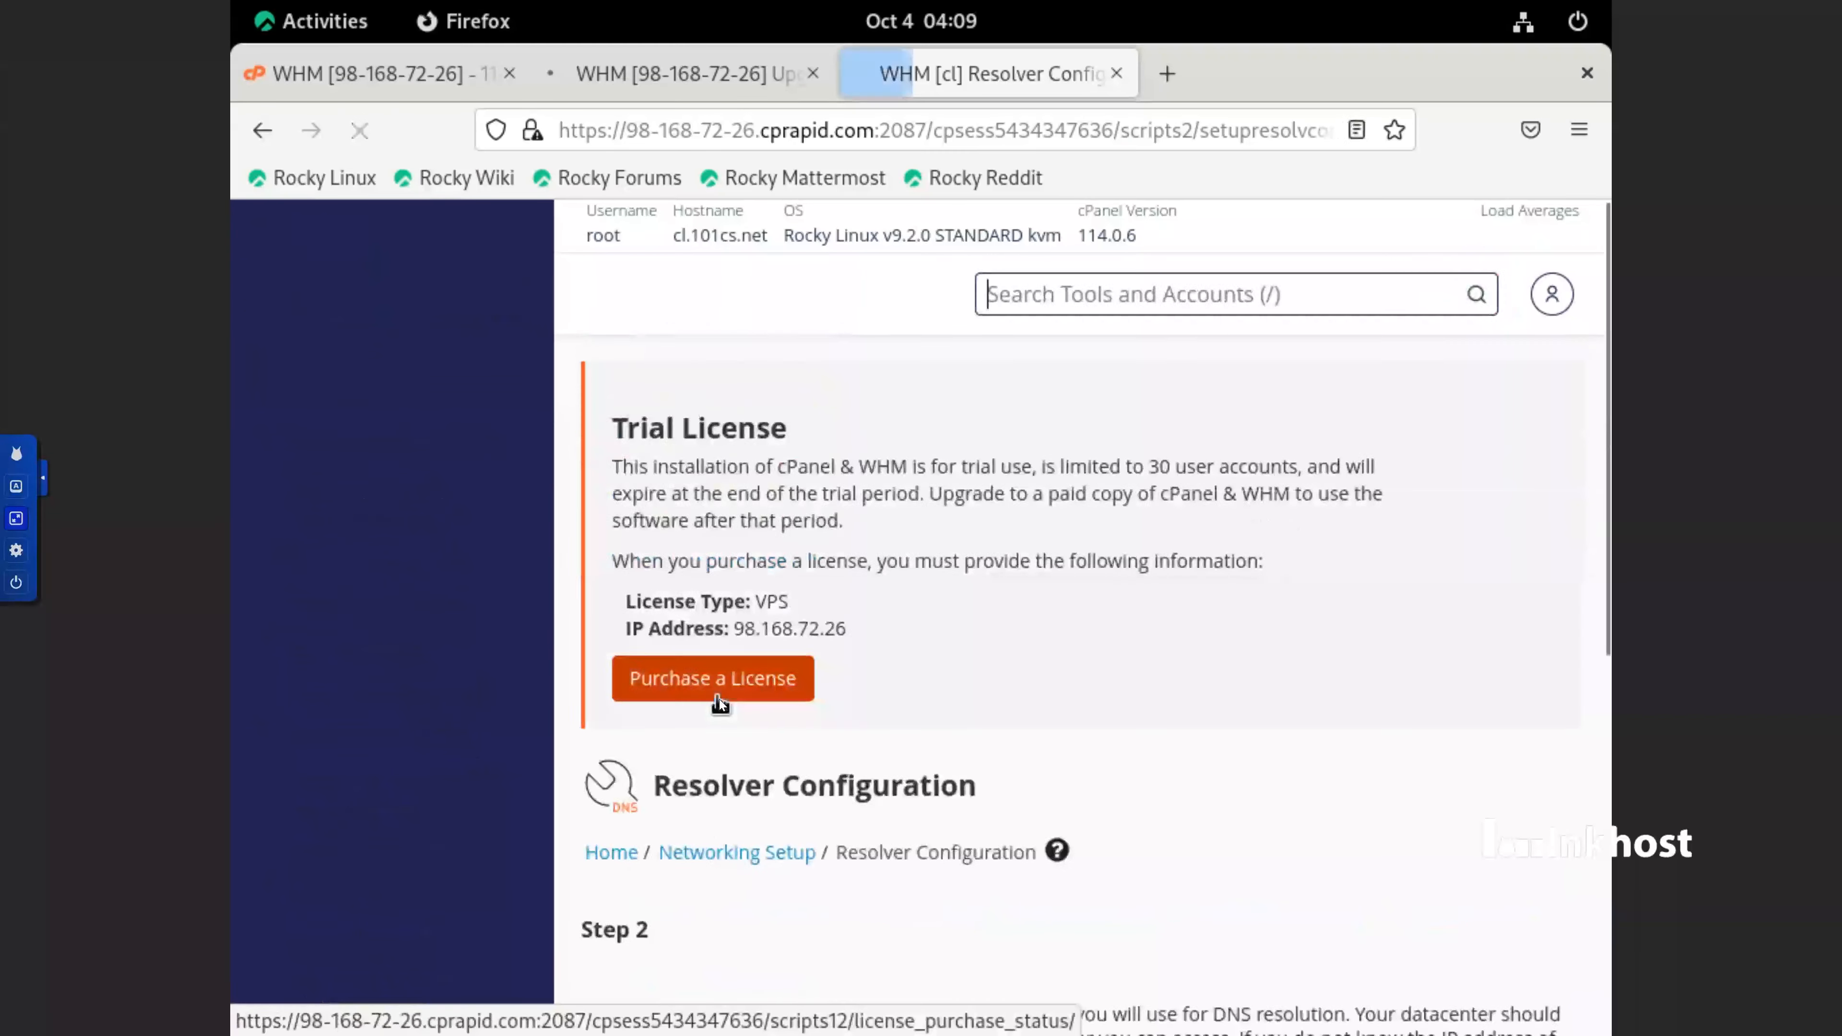
# Copy the Primary Resolver address into the Secondary Resolver field
pyautogui.scroll(-5, 1040, 760)
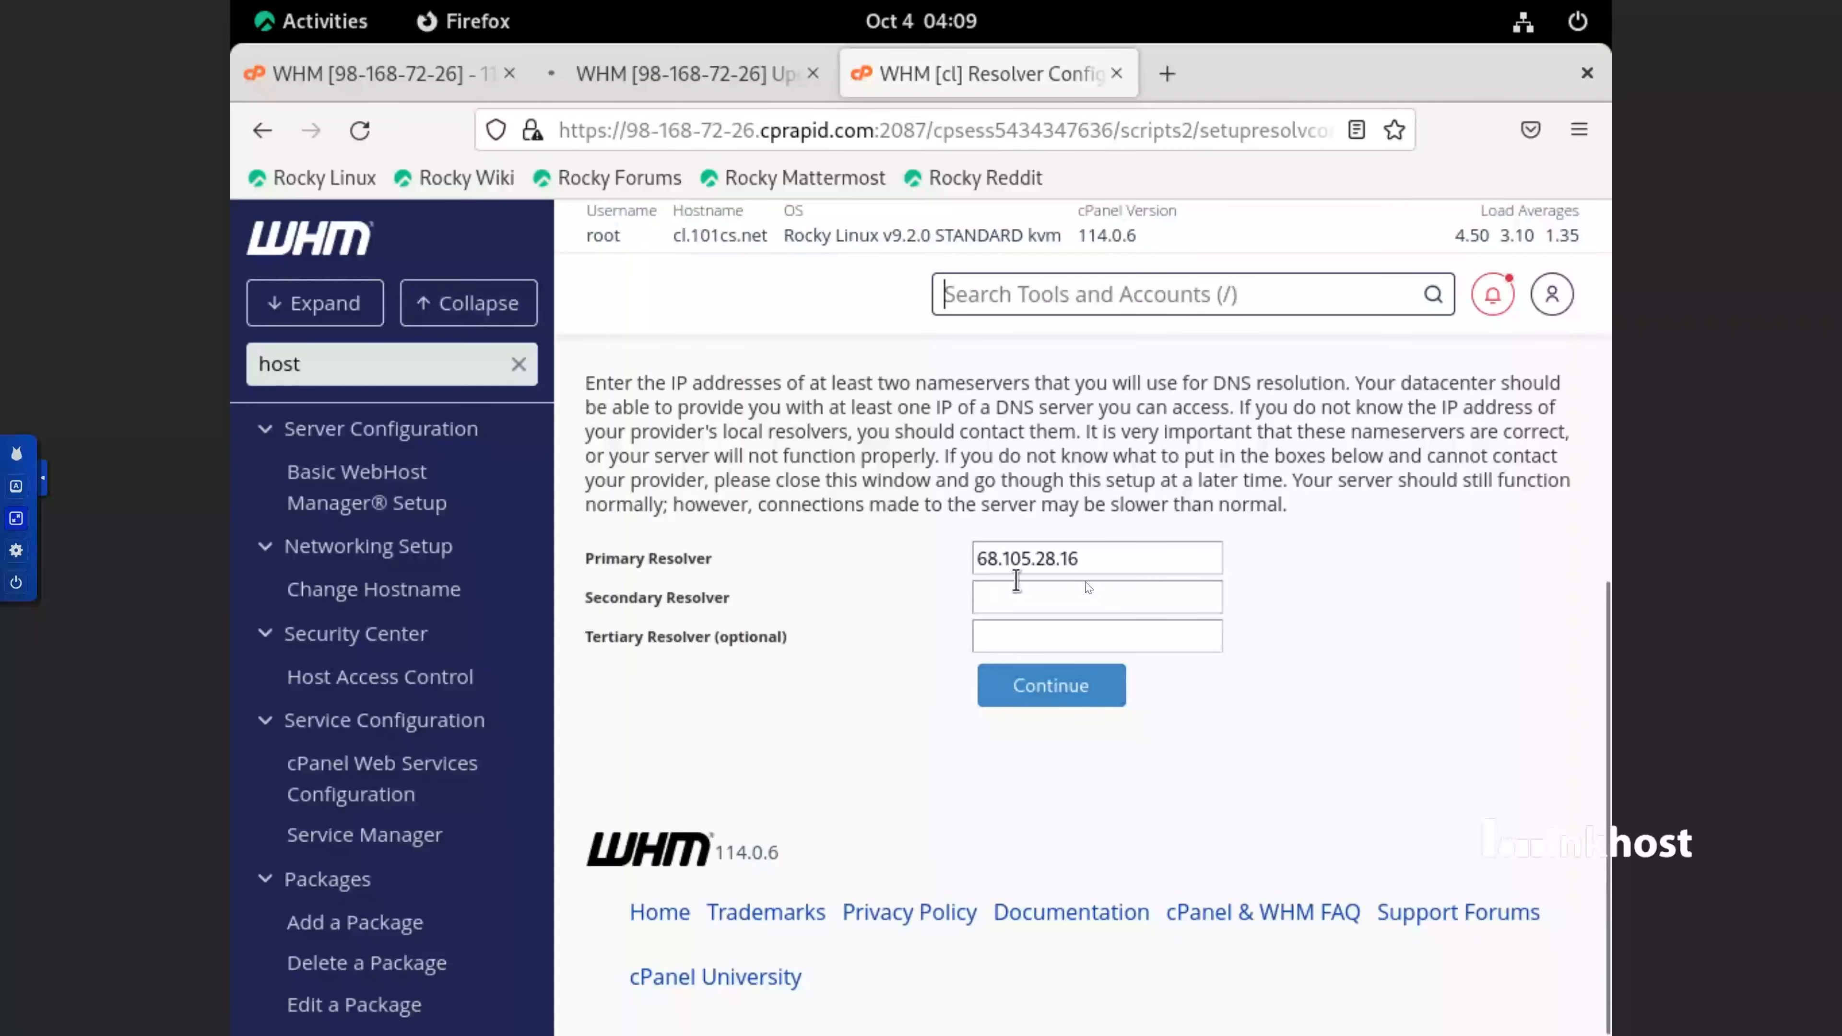
pyautogui.tripleClick(1092, 552)
pyautogui.rightClick(1092, 550)
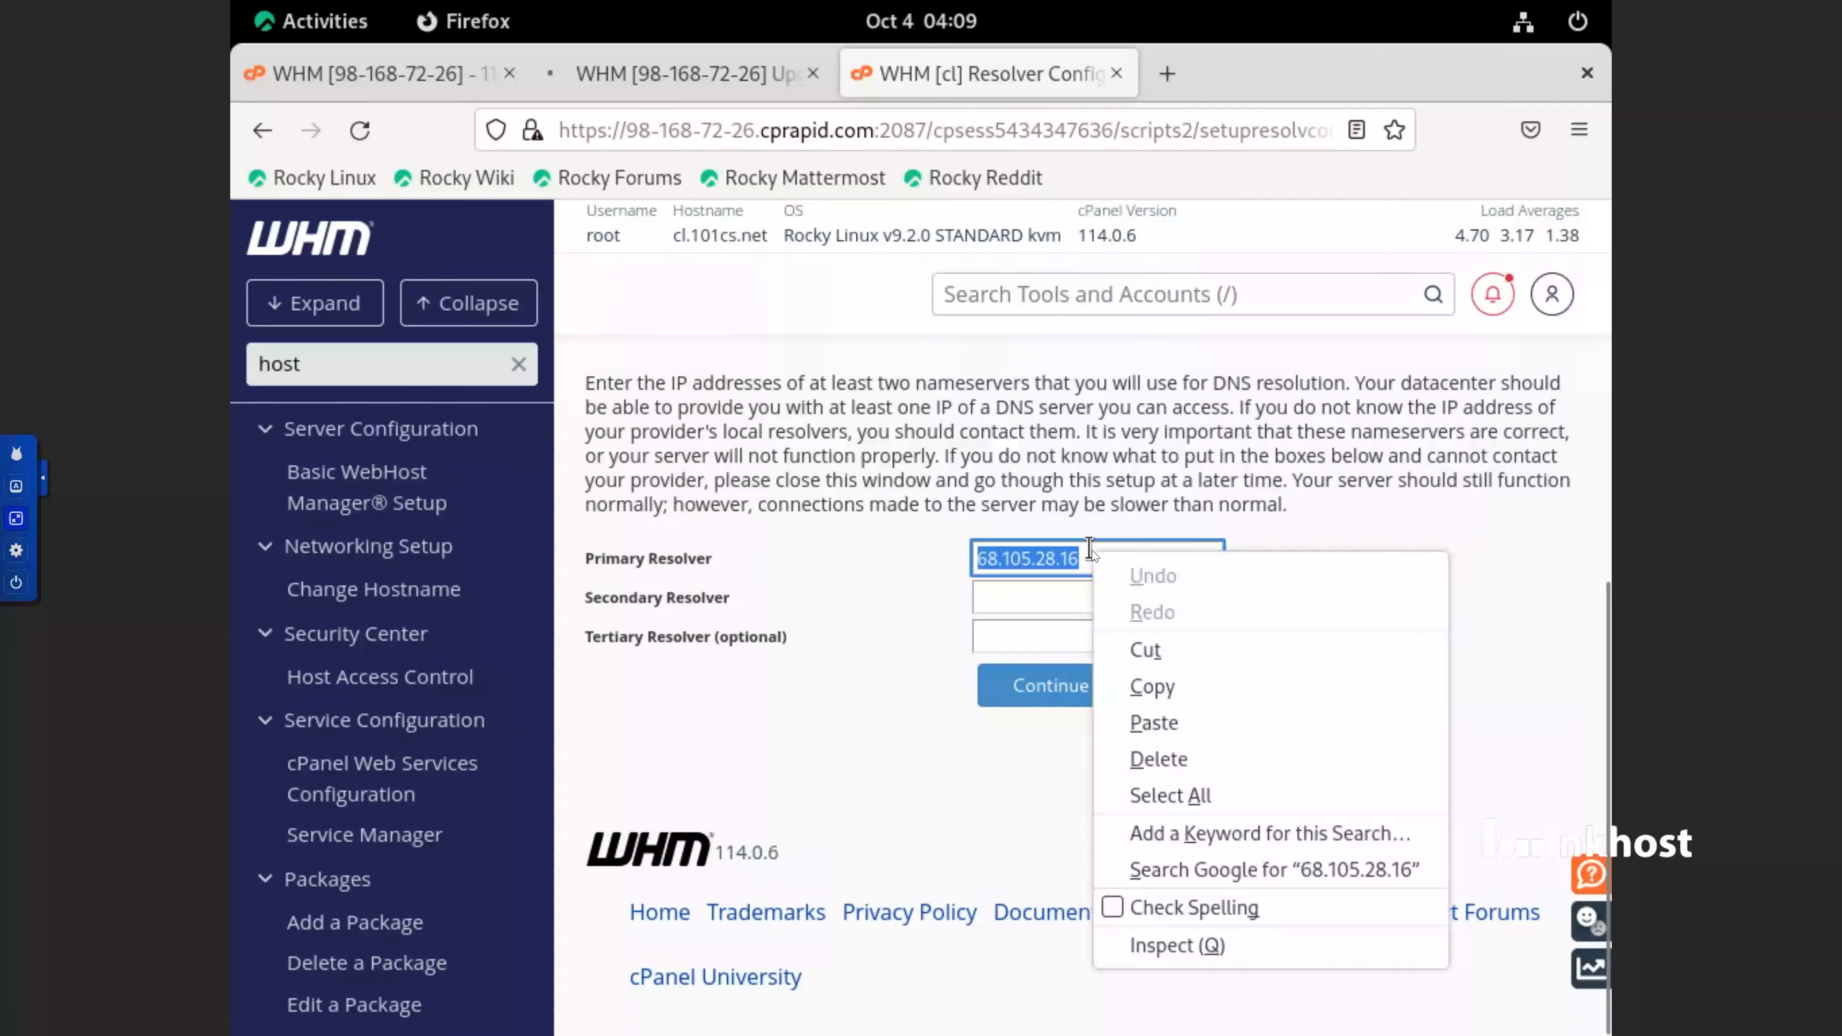
pyautogui.click(1170, 675)
pyautogui.click(1092, 603)
pyautogui.rightClick(1093, 603)
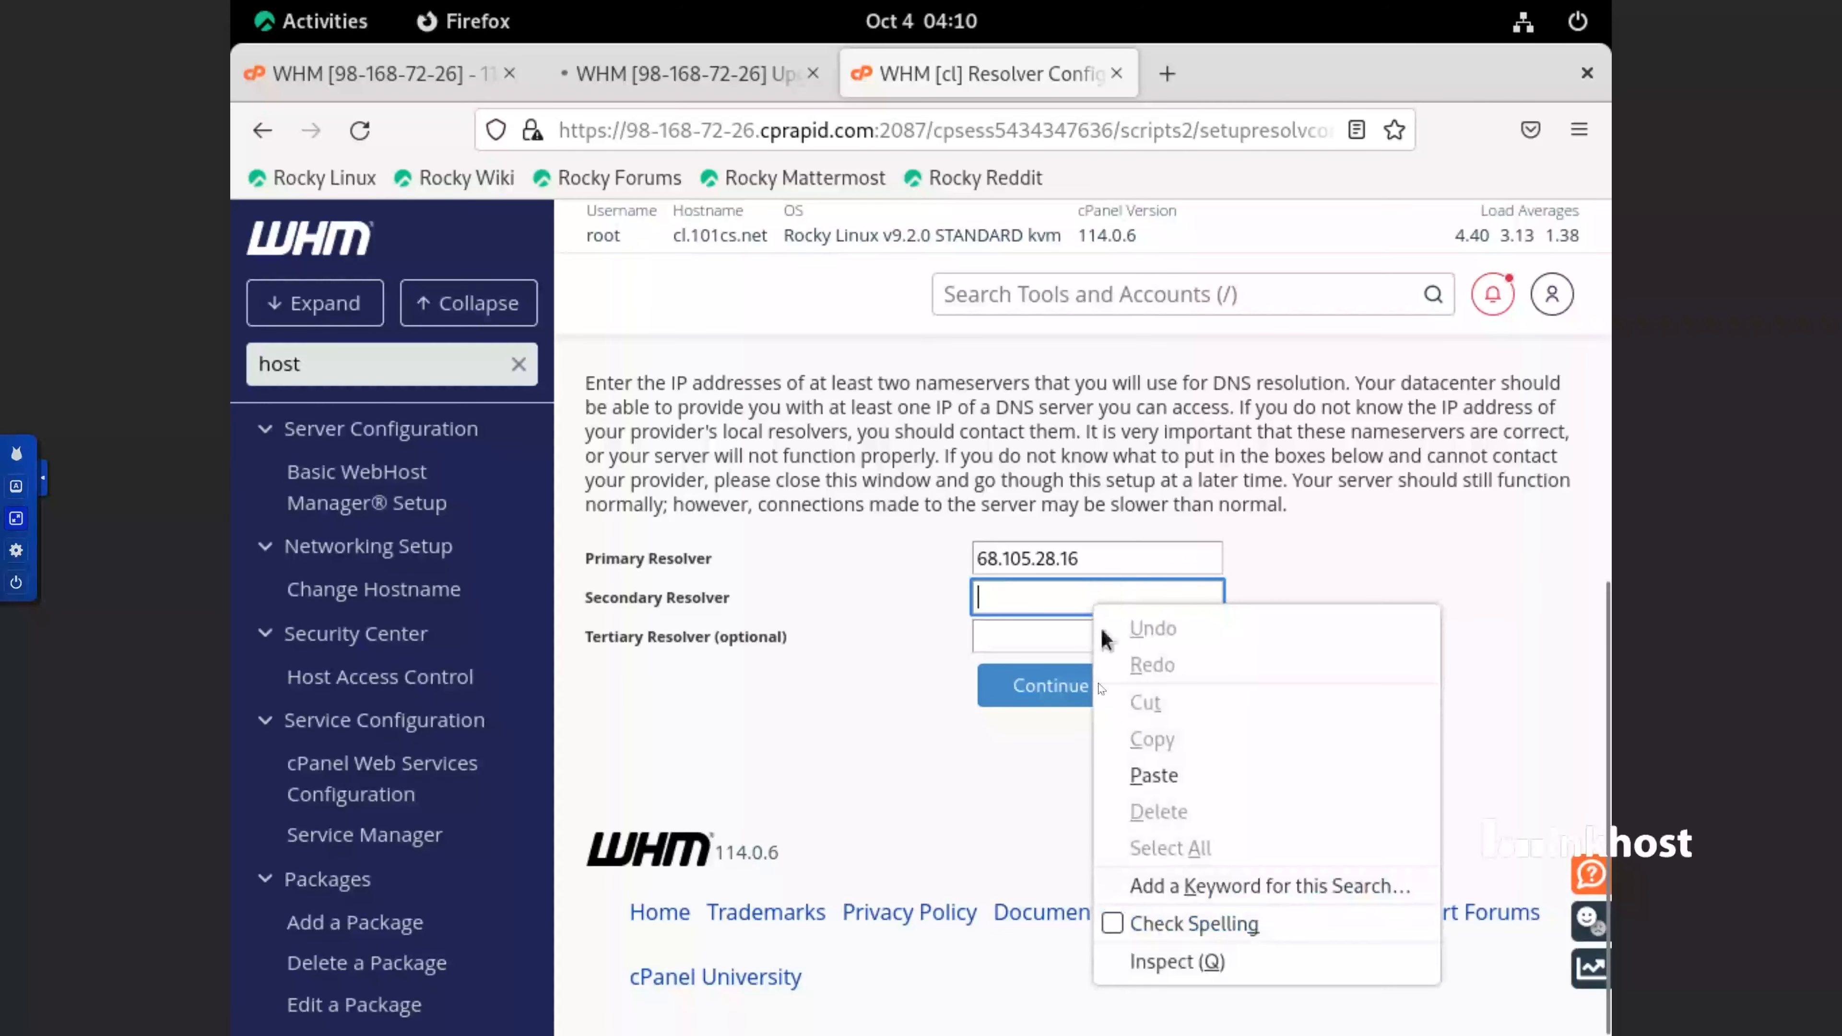
pyautogui.click(1151, 775)
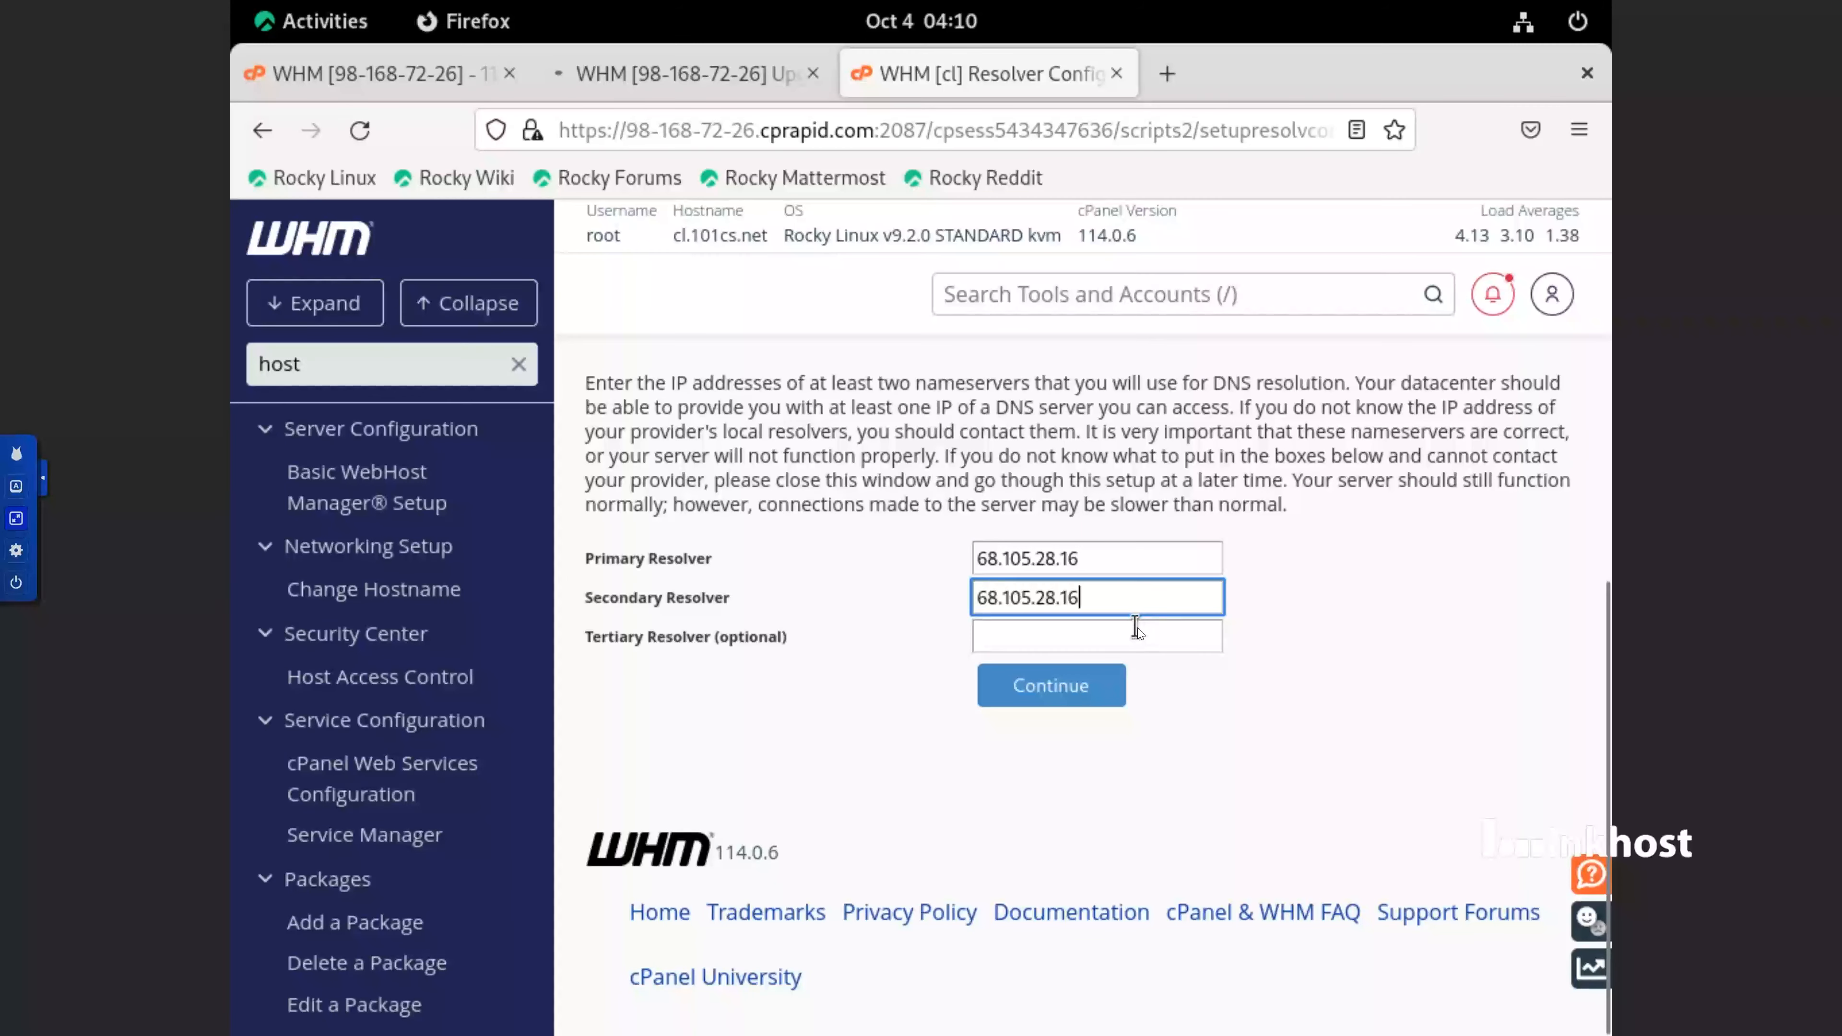
# Change the Secondary Resolver address to 68.105.29.16
pyautogui.press('BackSpace')
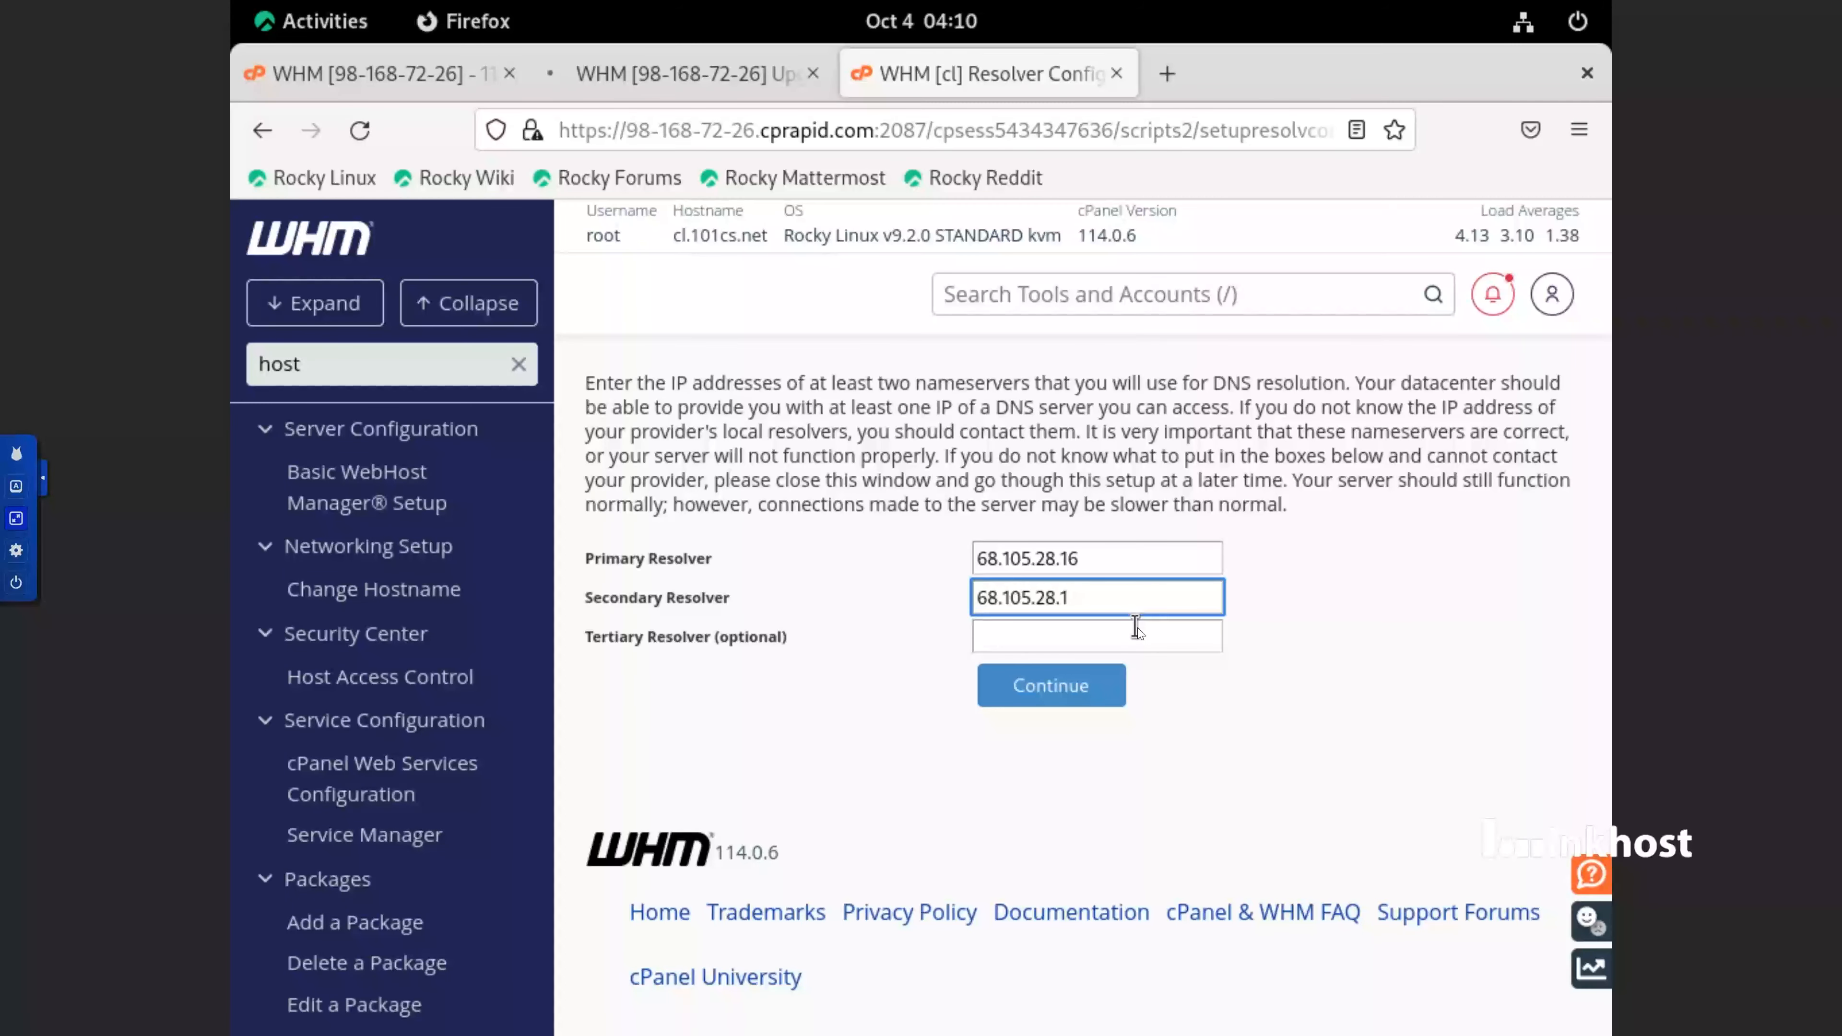
pyautogui.write('6')
pyautogui.press('Left')
pyautogui.press('Left')
pyautogui.press('Left')
pyautogui.press('BackSpace')
pyautogui.write('9')
pyautogui.click(1138, 562)
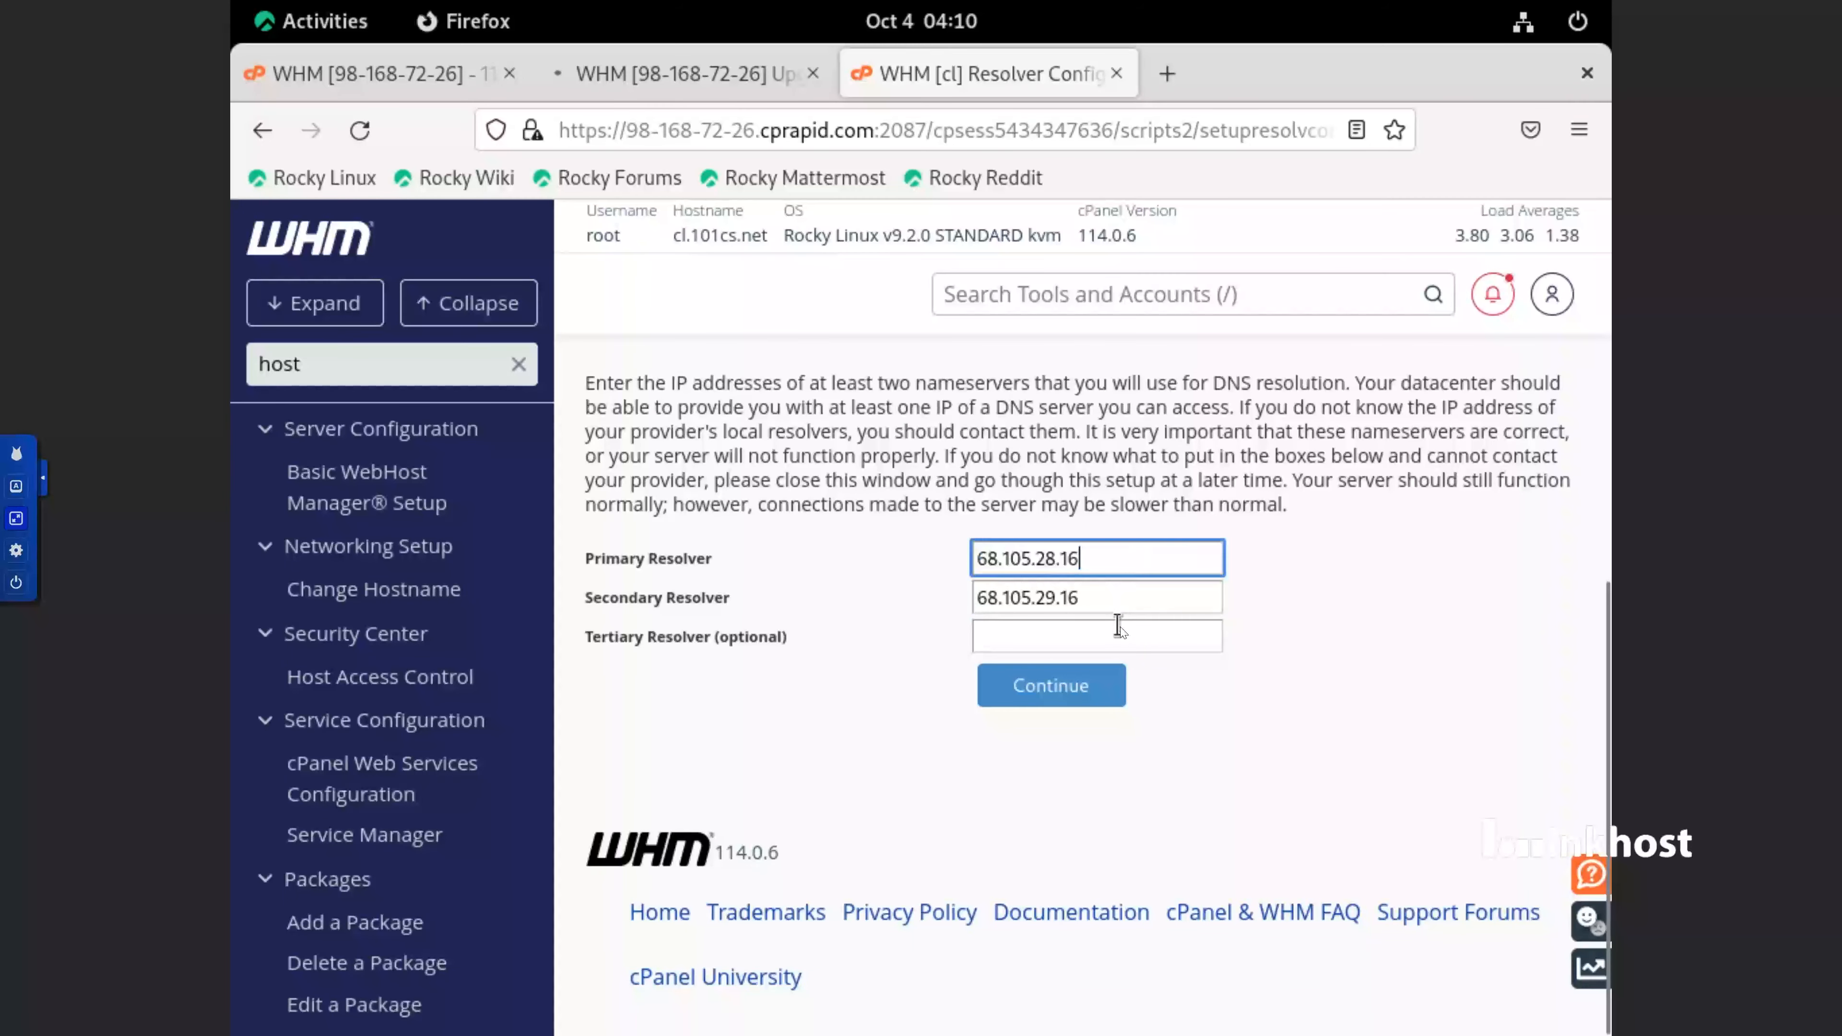
# Set the optional Tertiary Resolver to 1.1.1.1
pyautogui.click(1121, 632)
pyautogui.write('1')
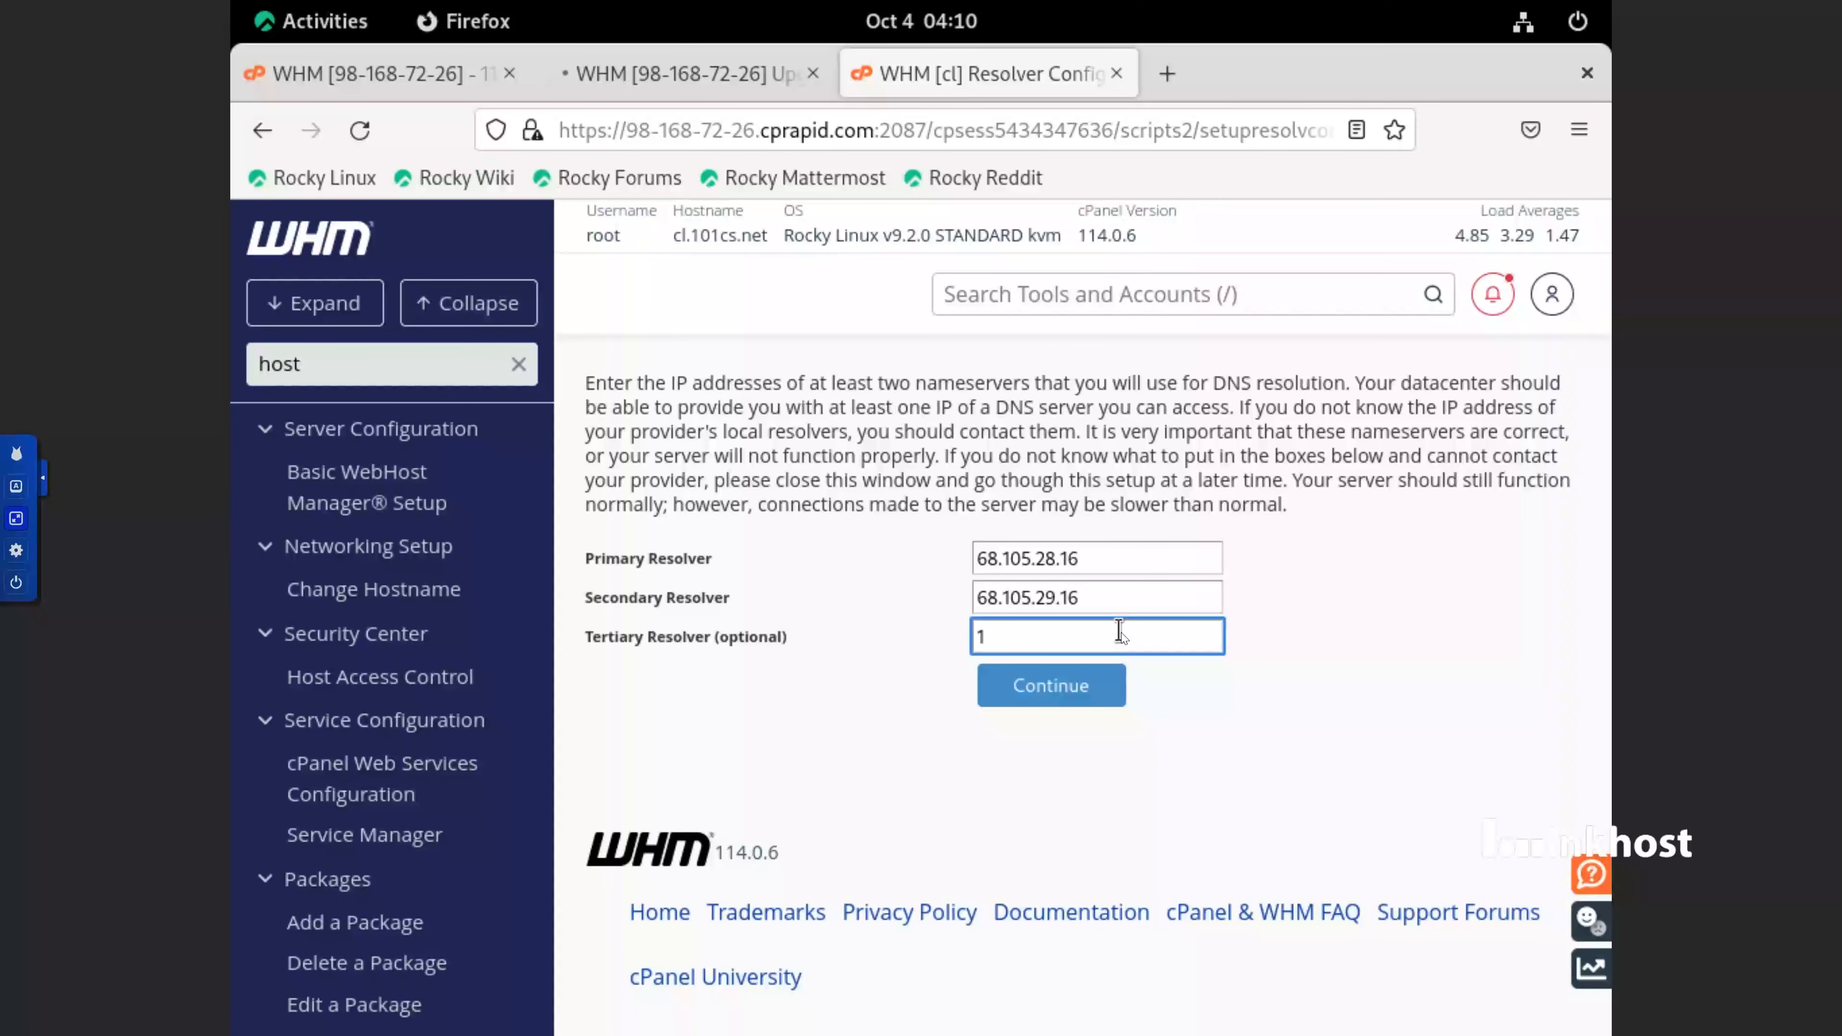
pyautogui.write('.1.1.1')
# Submit the resolver settings and review the list of configured resolvers
pyautogui.moveTo(1109, 600); pyautogui.dragTo(975, 602)
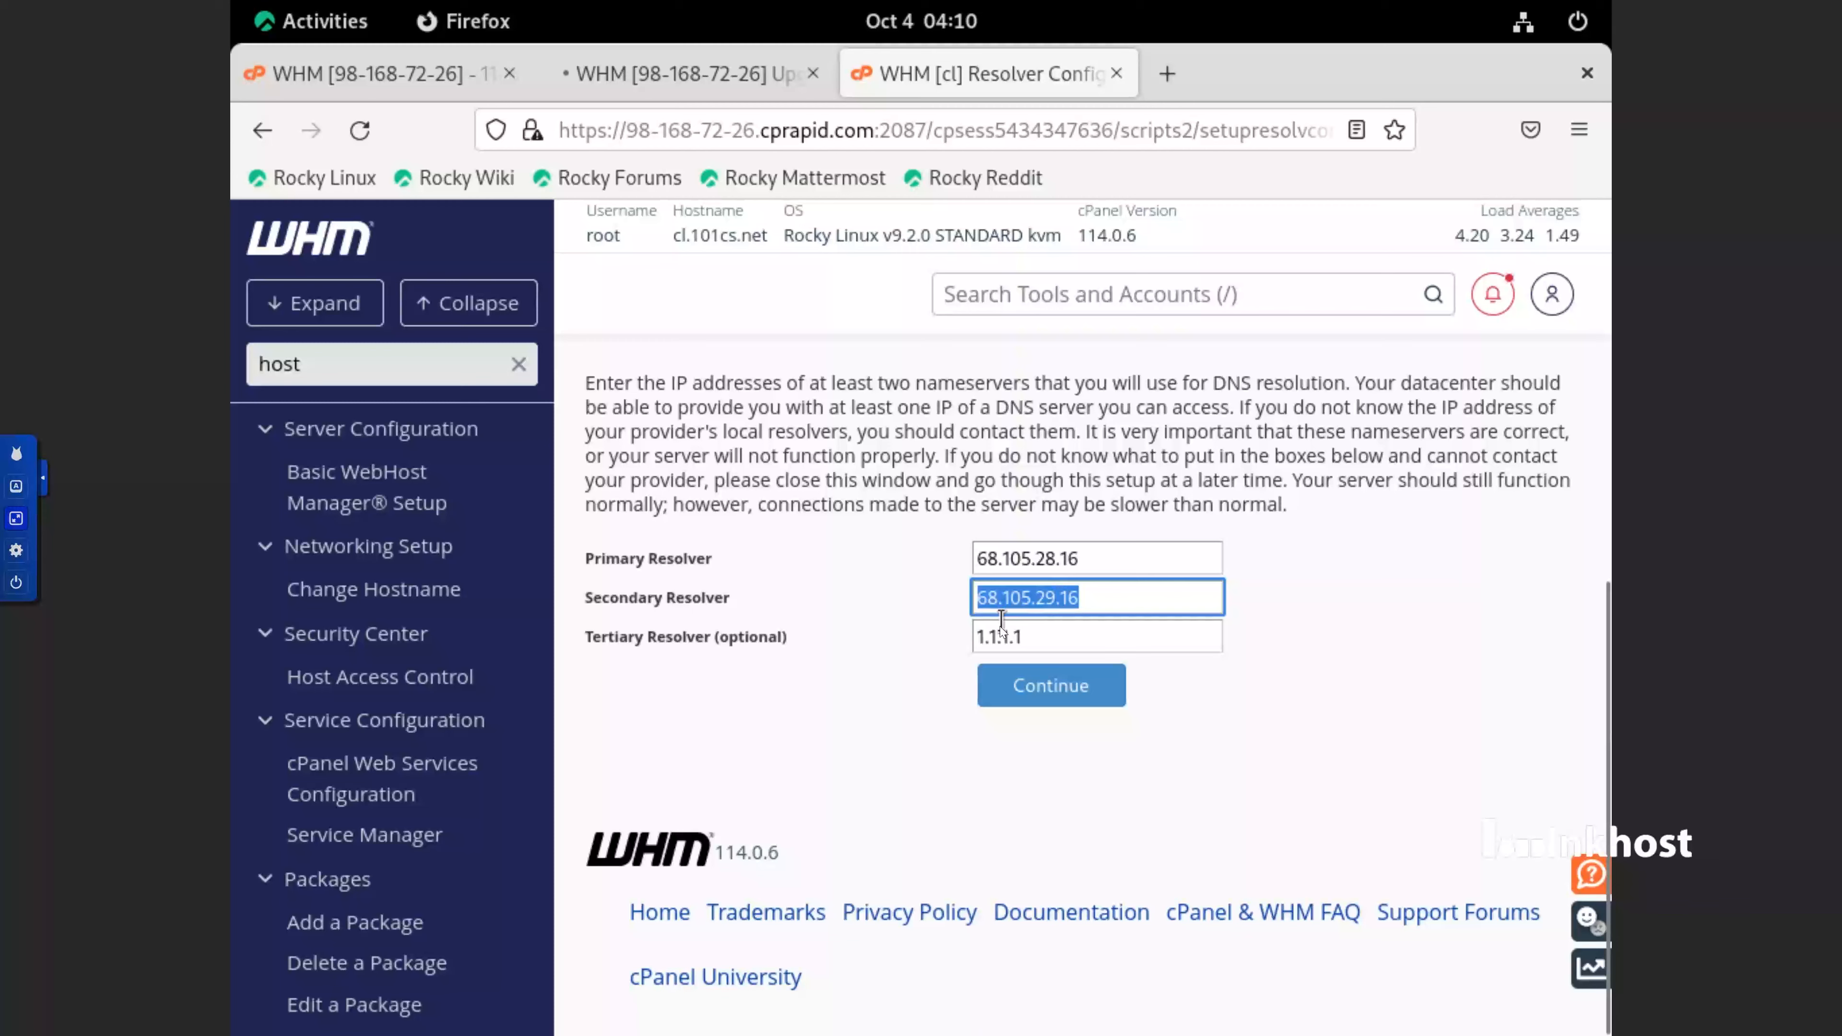
pyautogui.click(1049, 698)
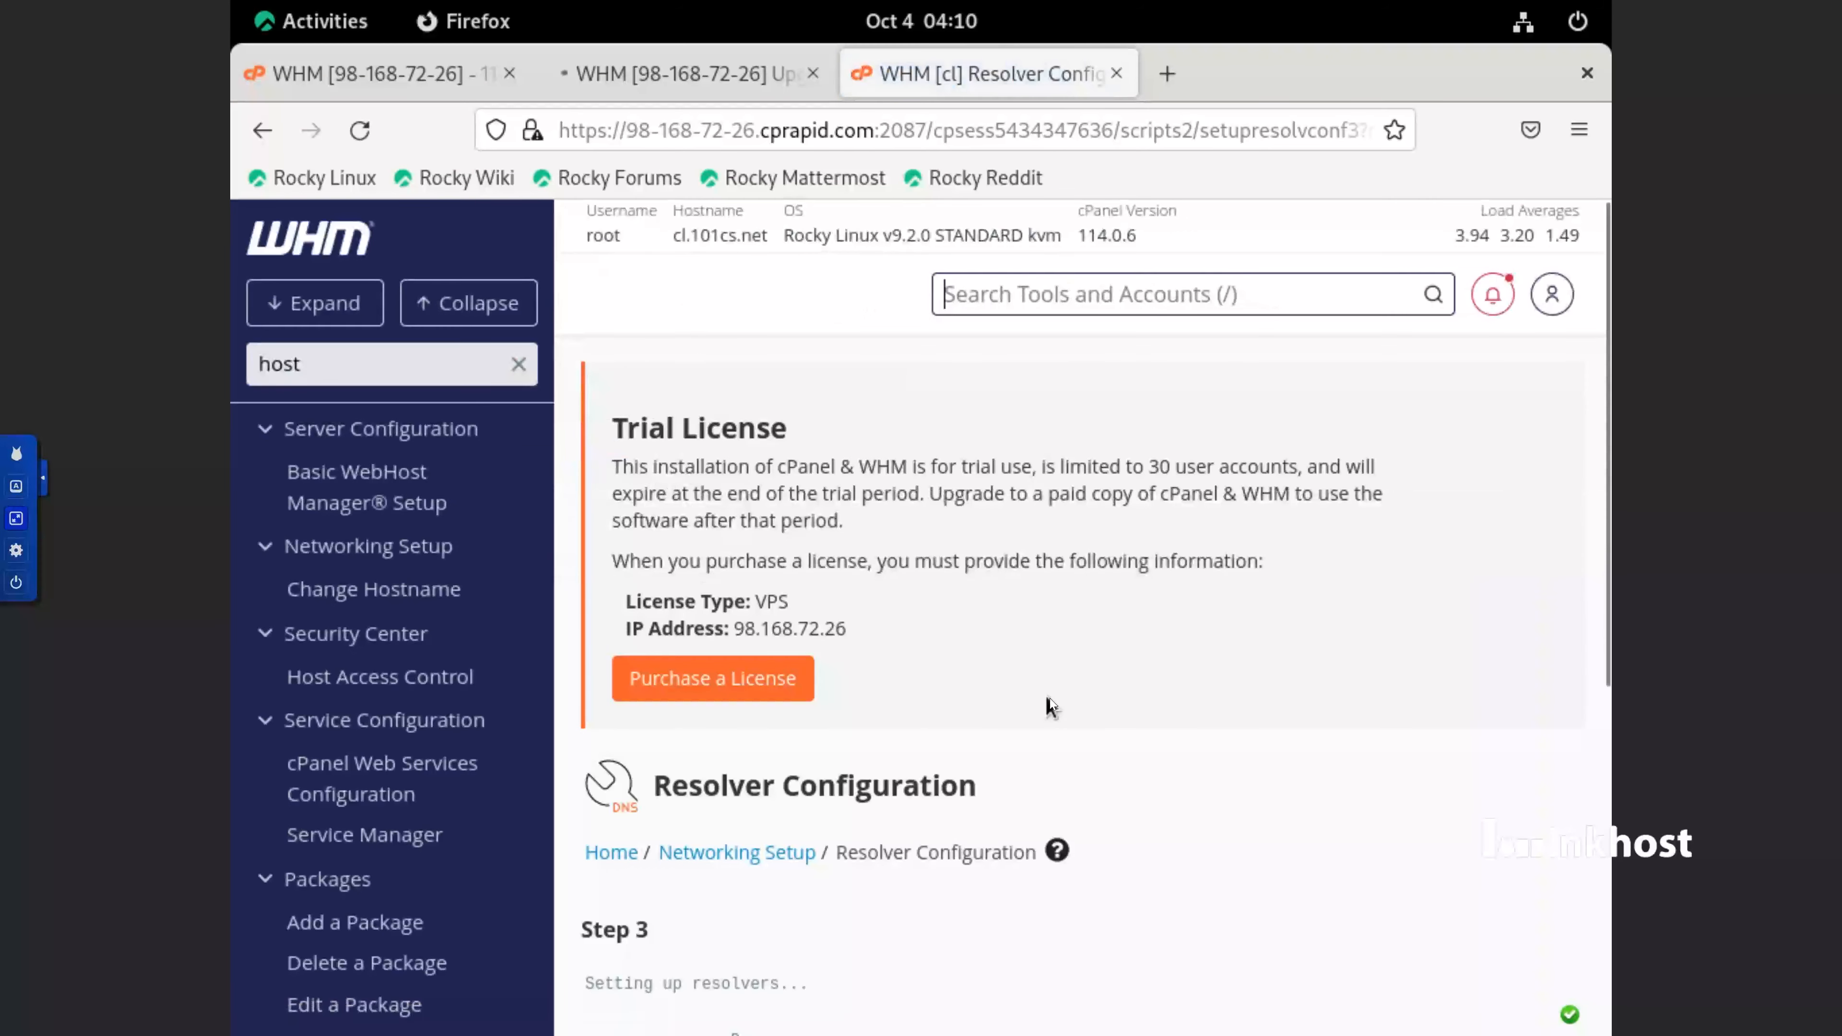
pyautogui.scroll(-5, 1059, 762)
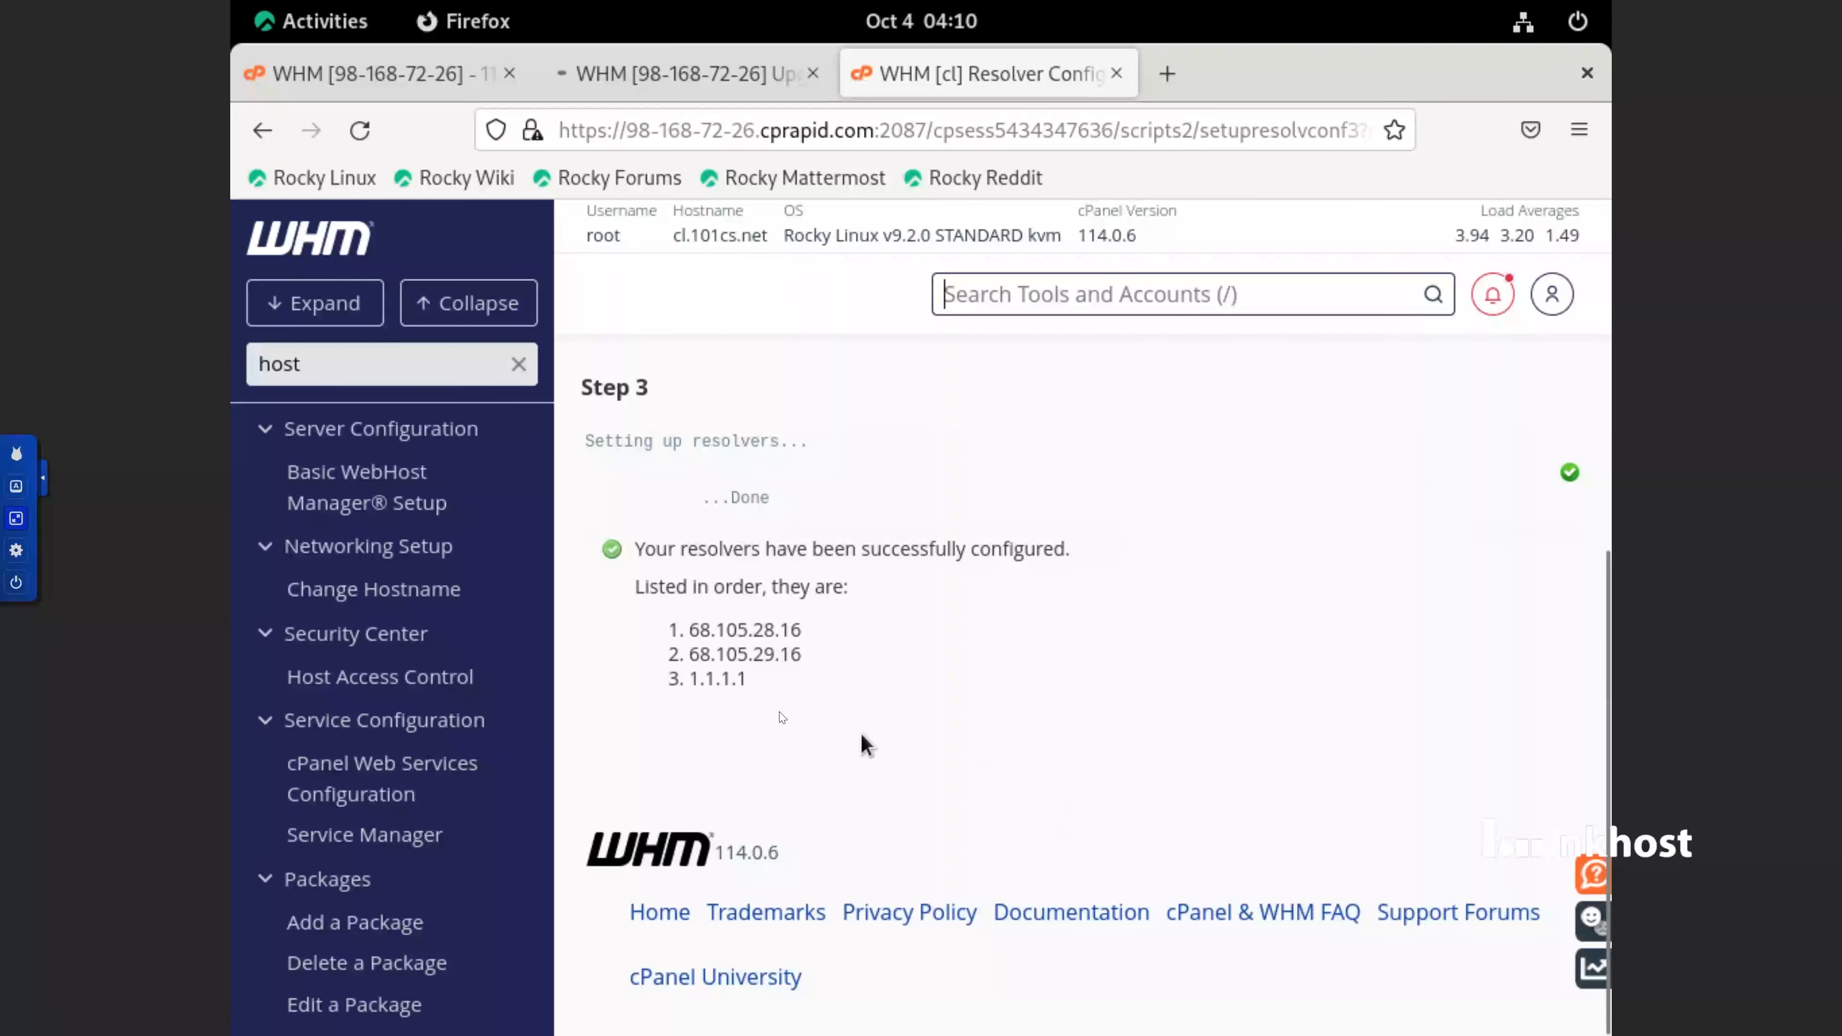
pyautogui.moveTo(754, 684); pyautogui.dragTo(686, 633)
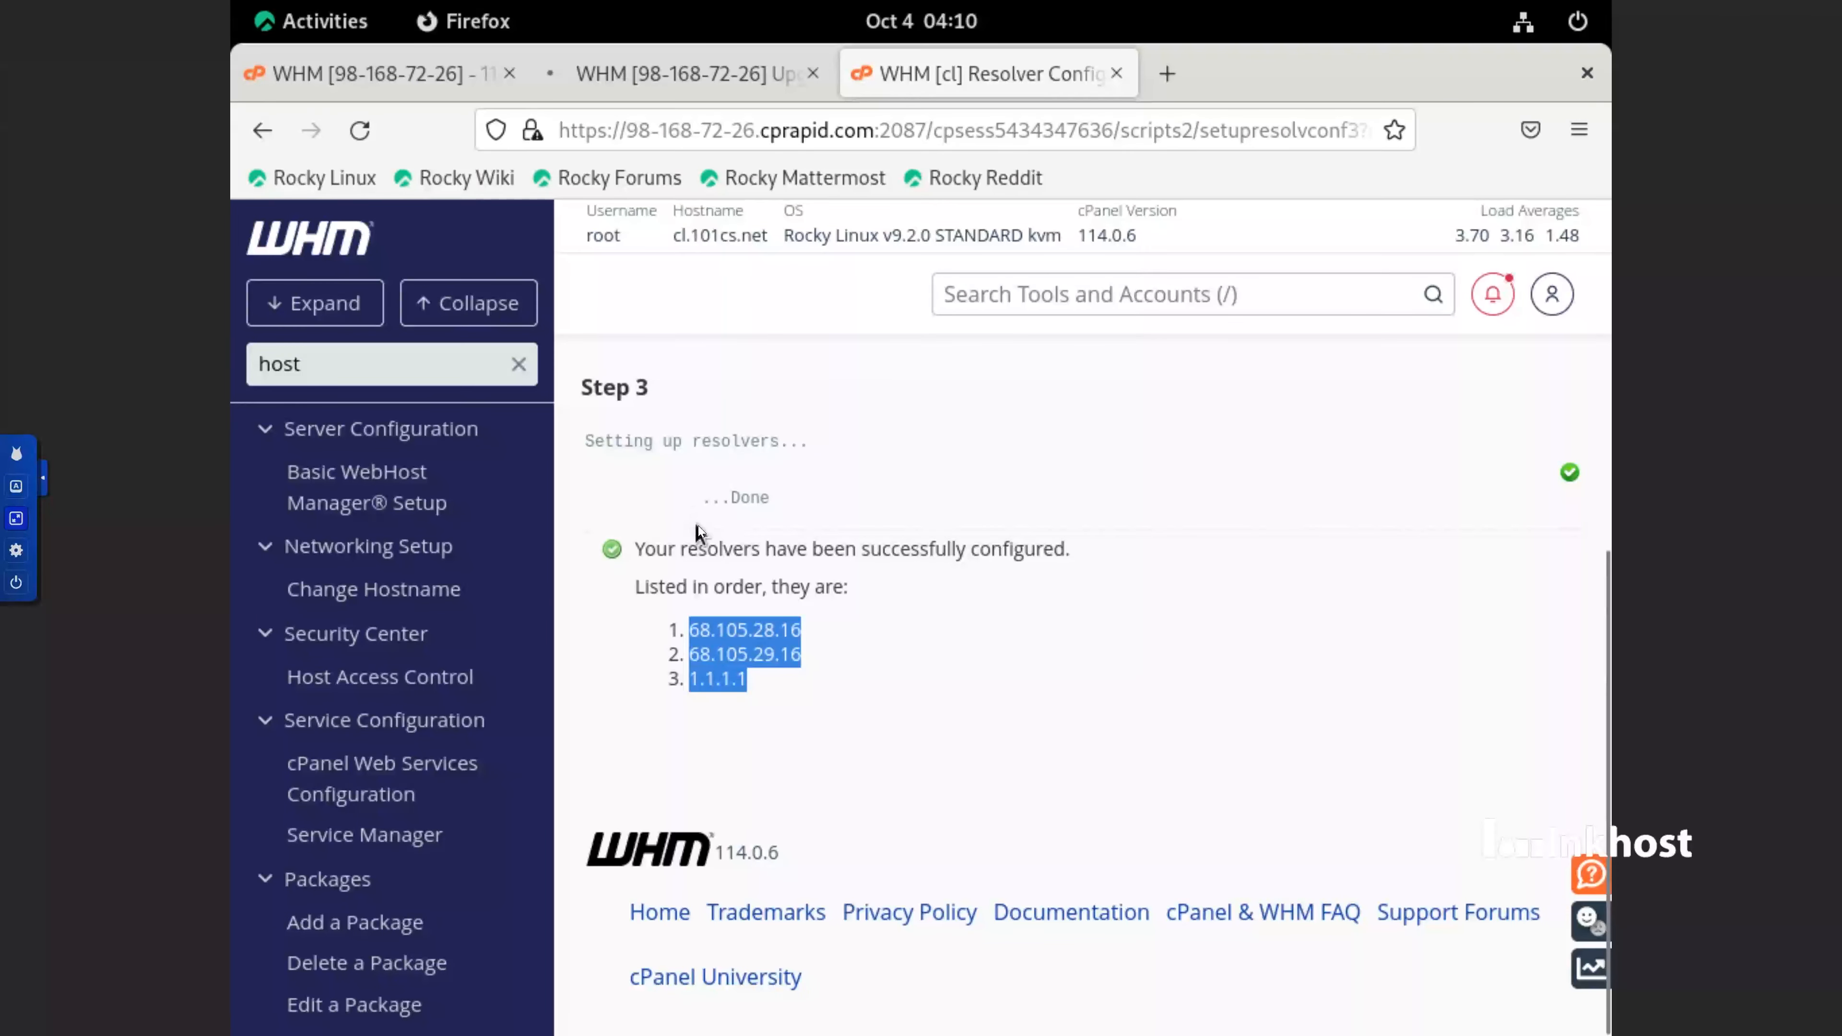
# Search the WHM tools for "back" and open the Backup Configuration page
pyautogui.scroll(-5, 404, 734)
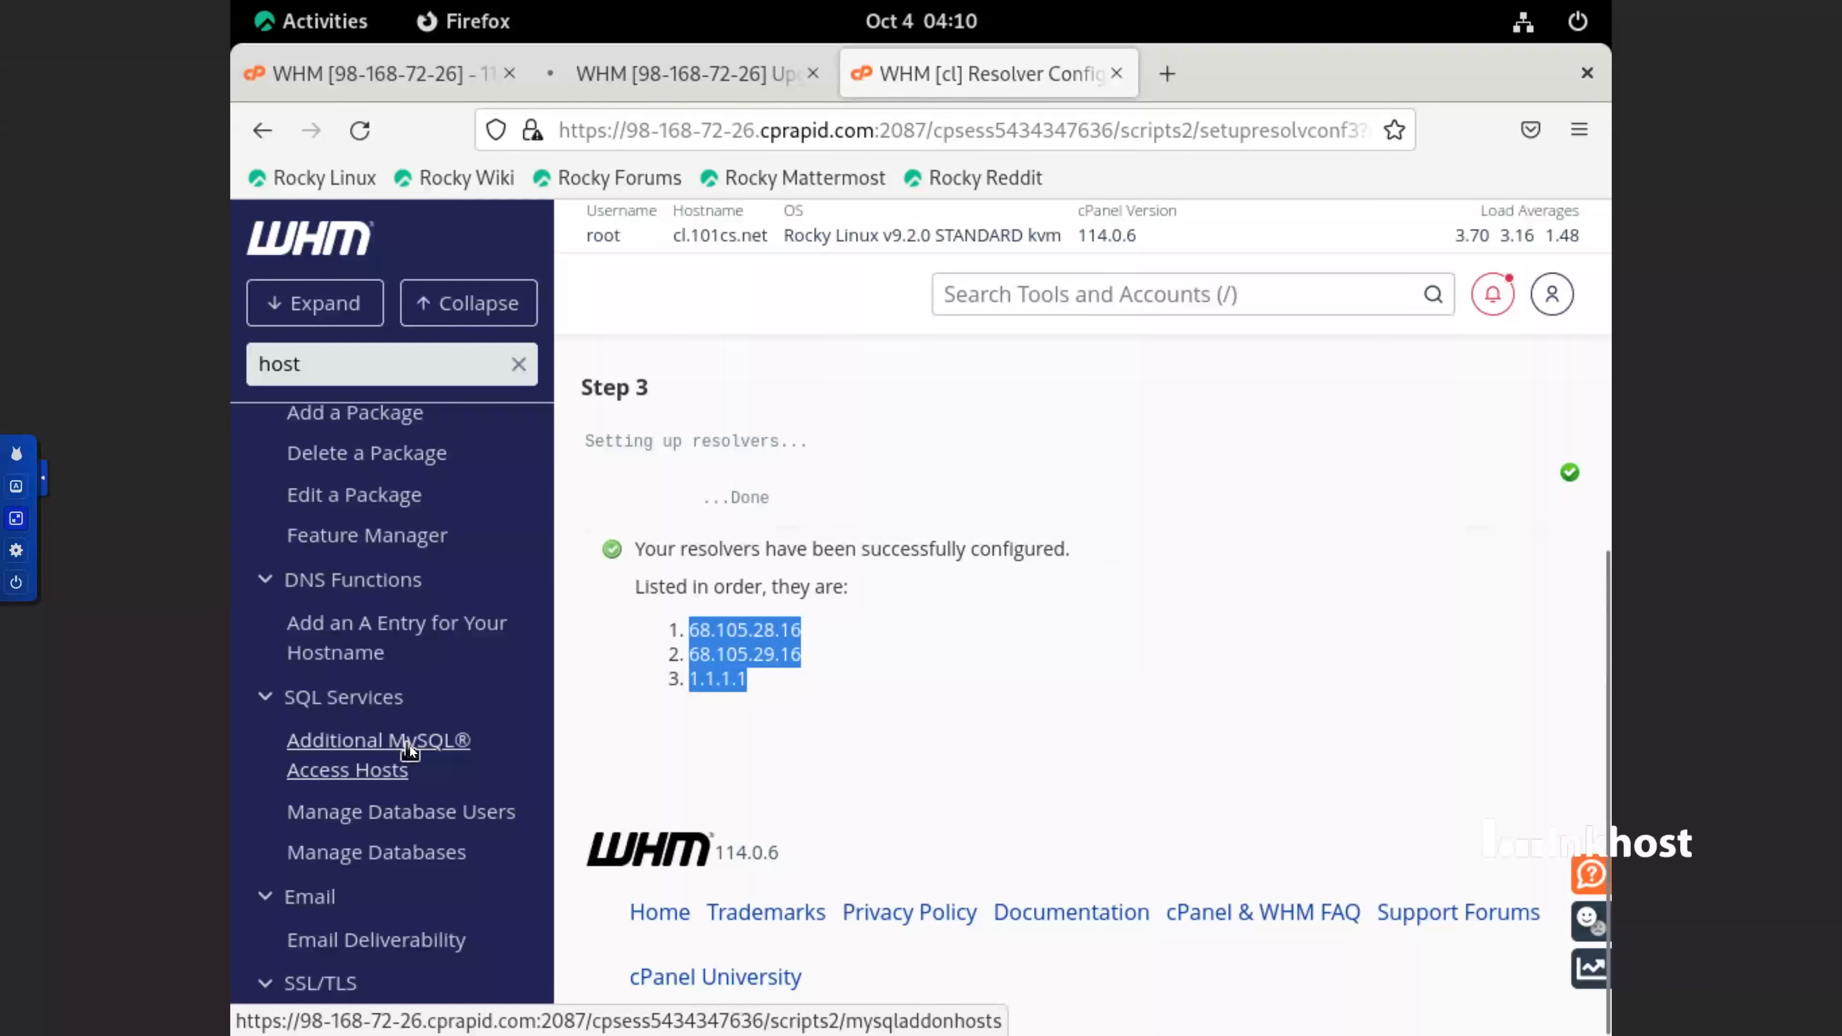
pyautogui.scroll(1, 376, 671)
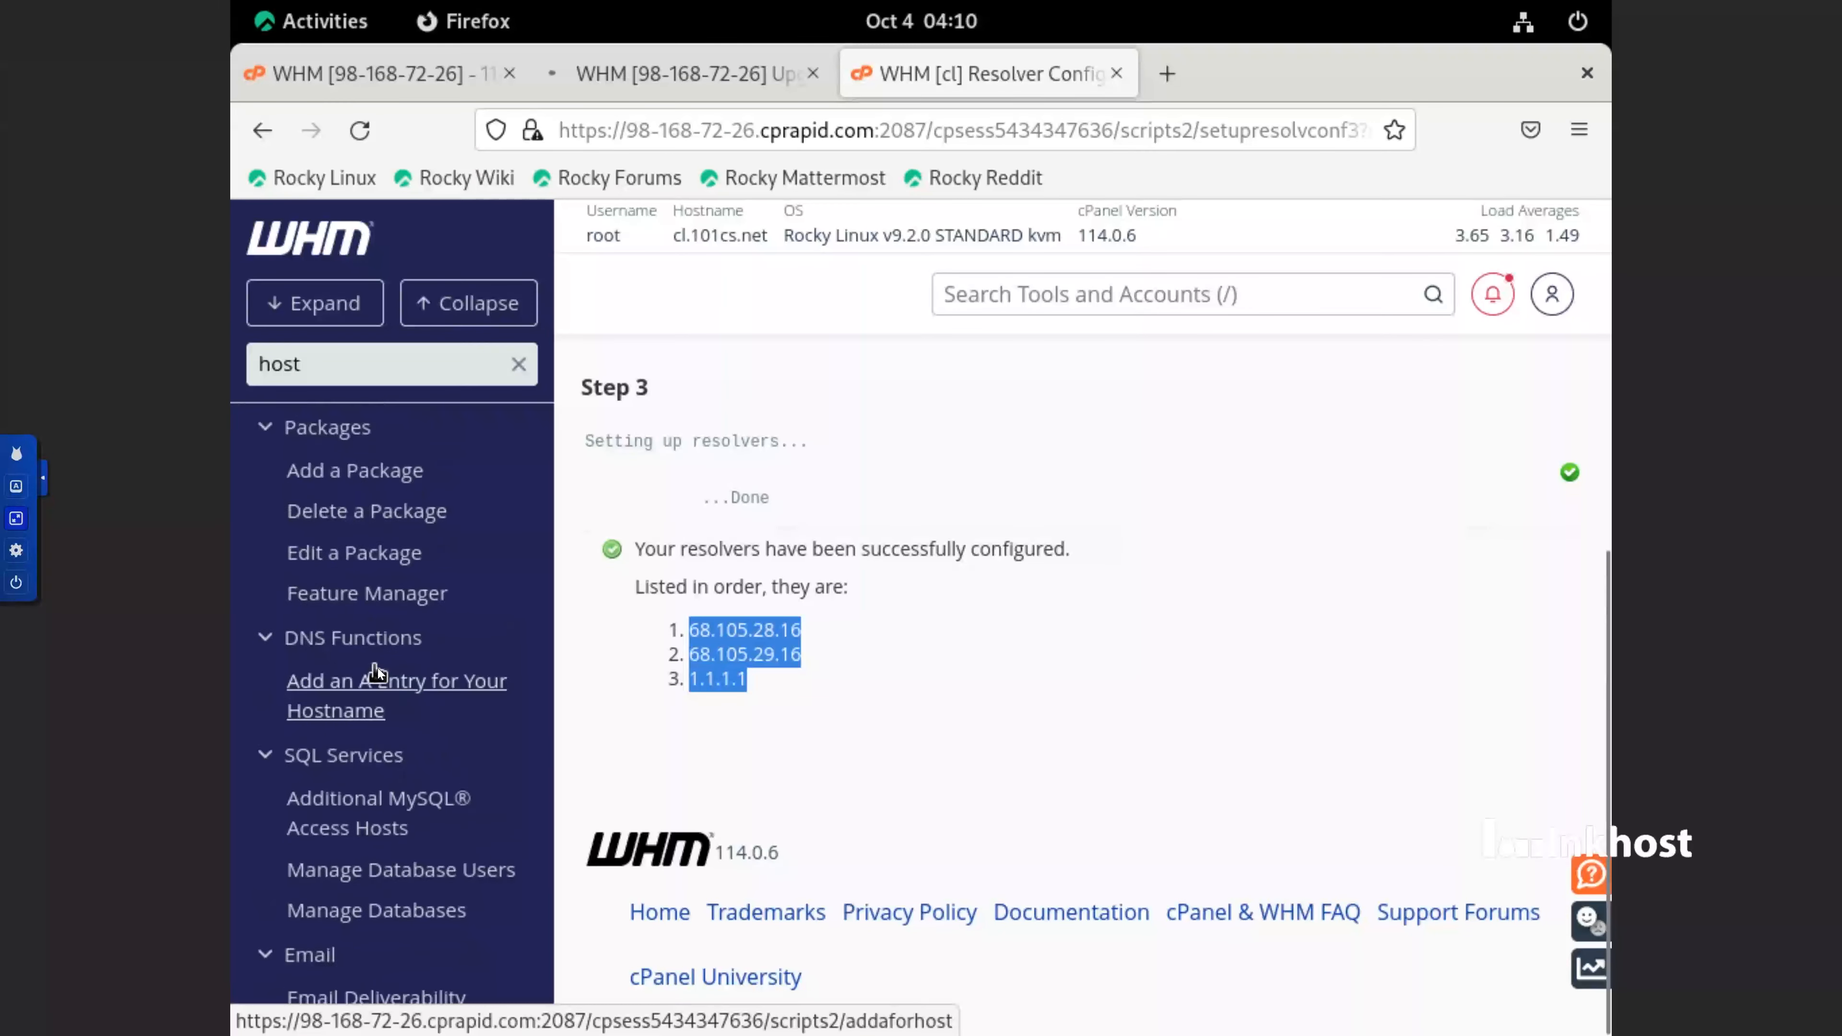
pyautogui.scroll(10, 377, 674)
pyautogui.scroll(-4, 379, 674)
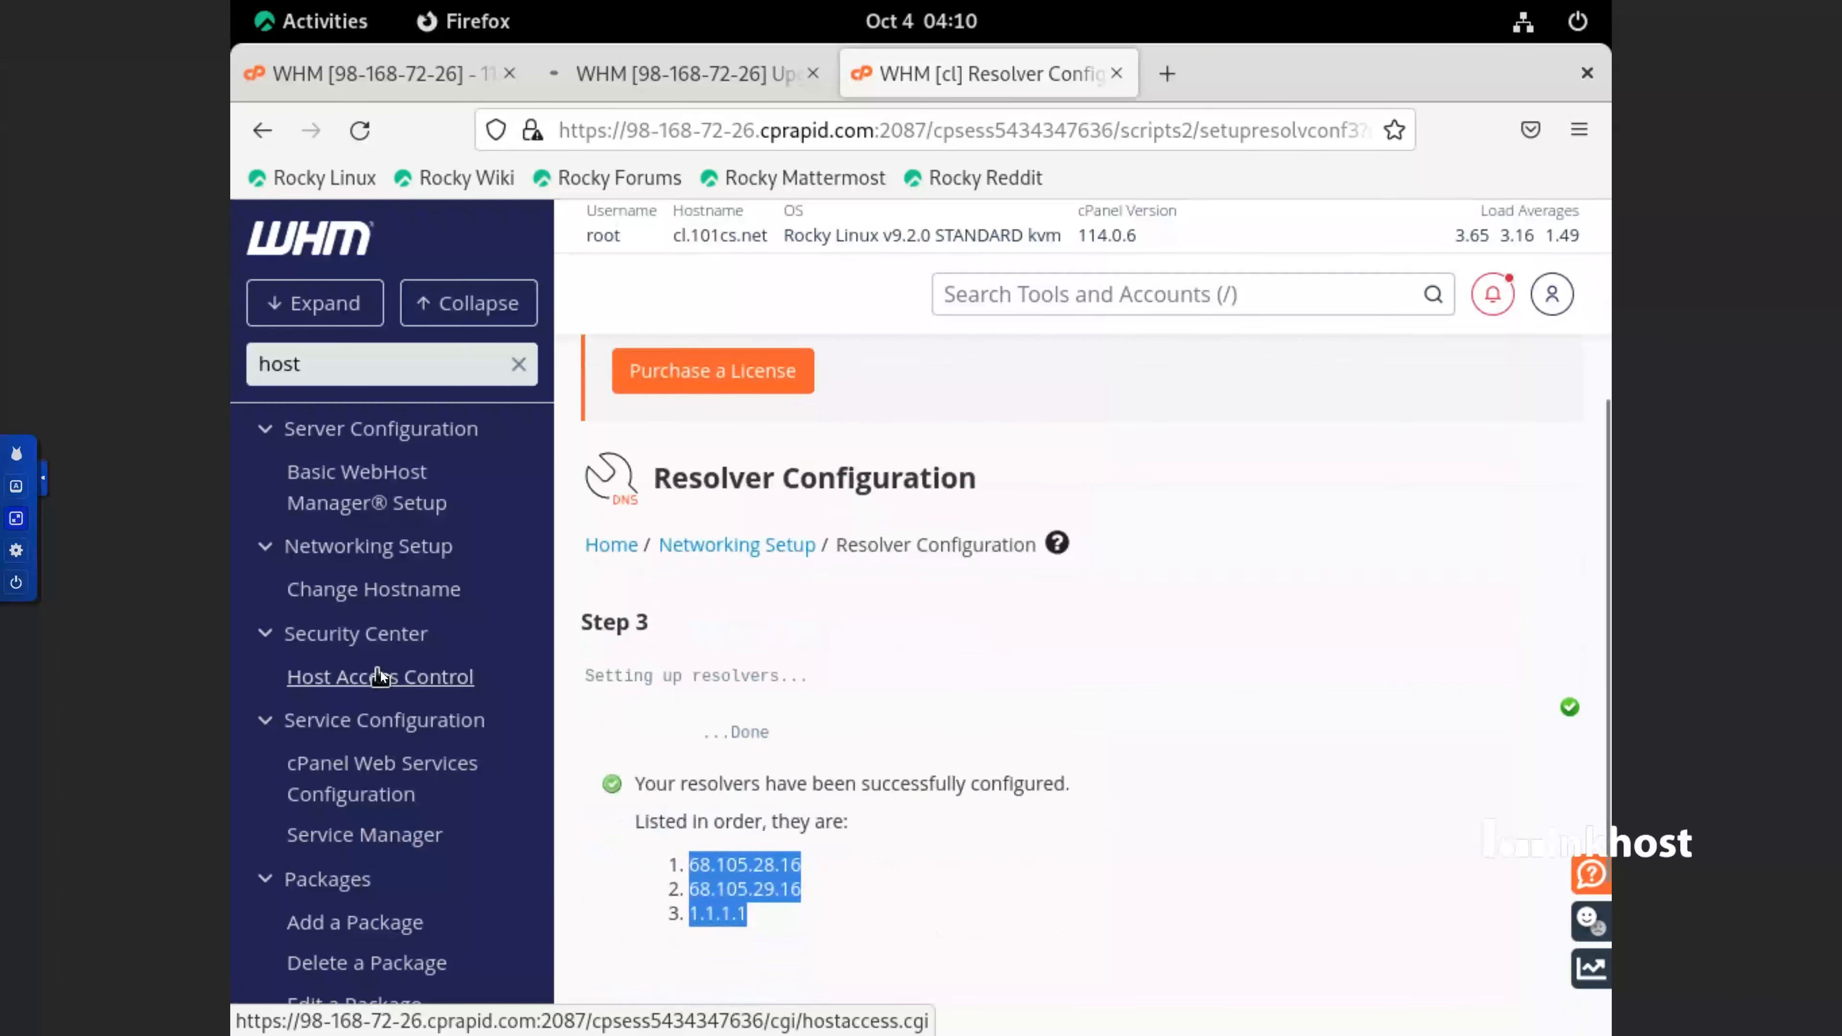
pyautogui.scroll(4, 378, 674)
pyautogui.doubleClick(400, 366)
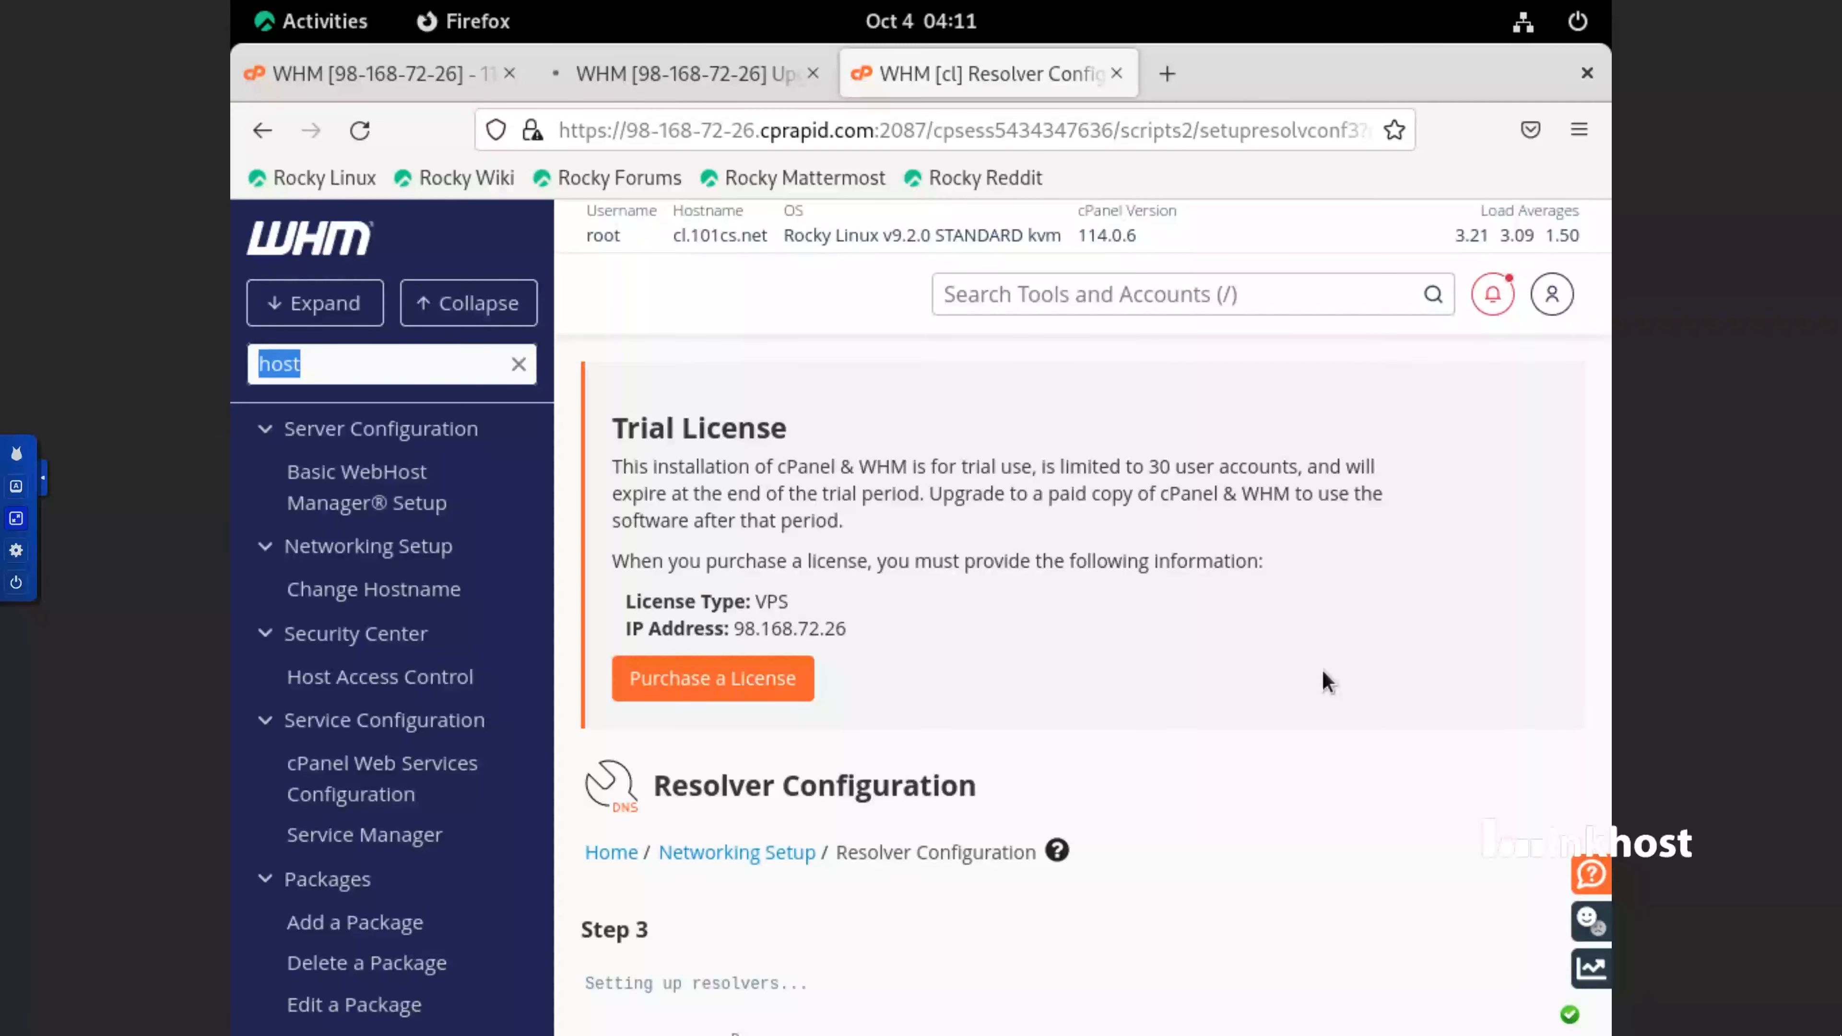
pyautogui.write('back')
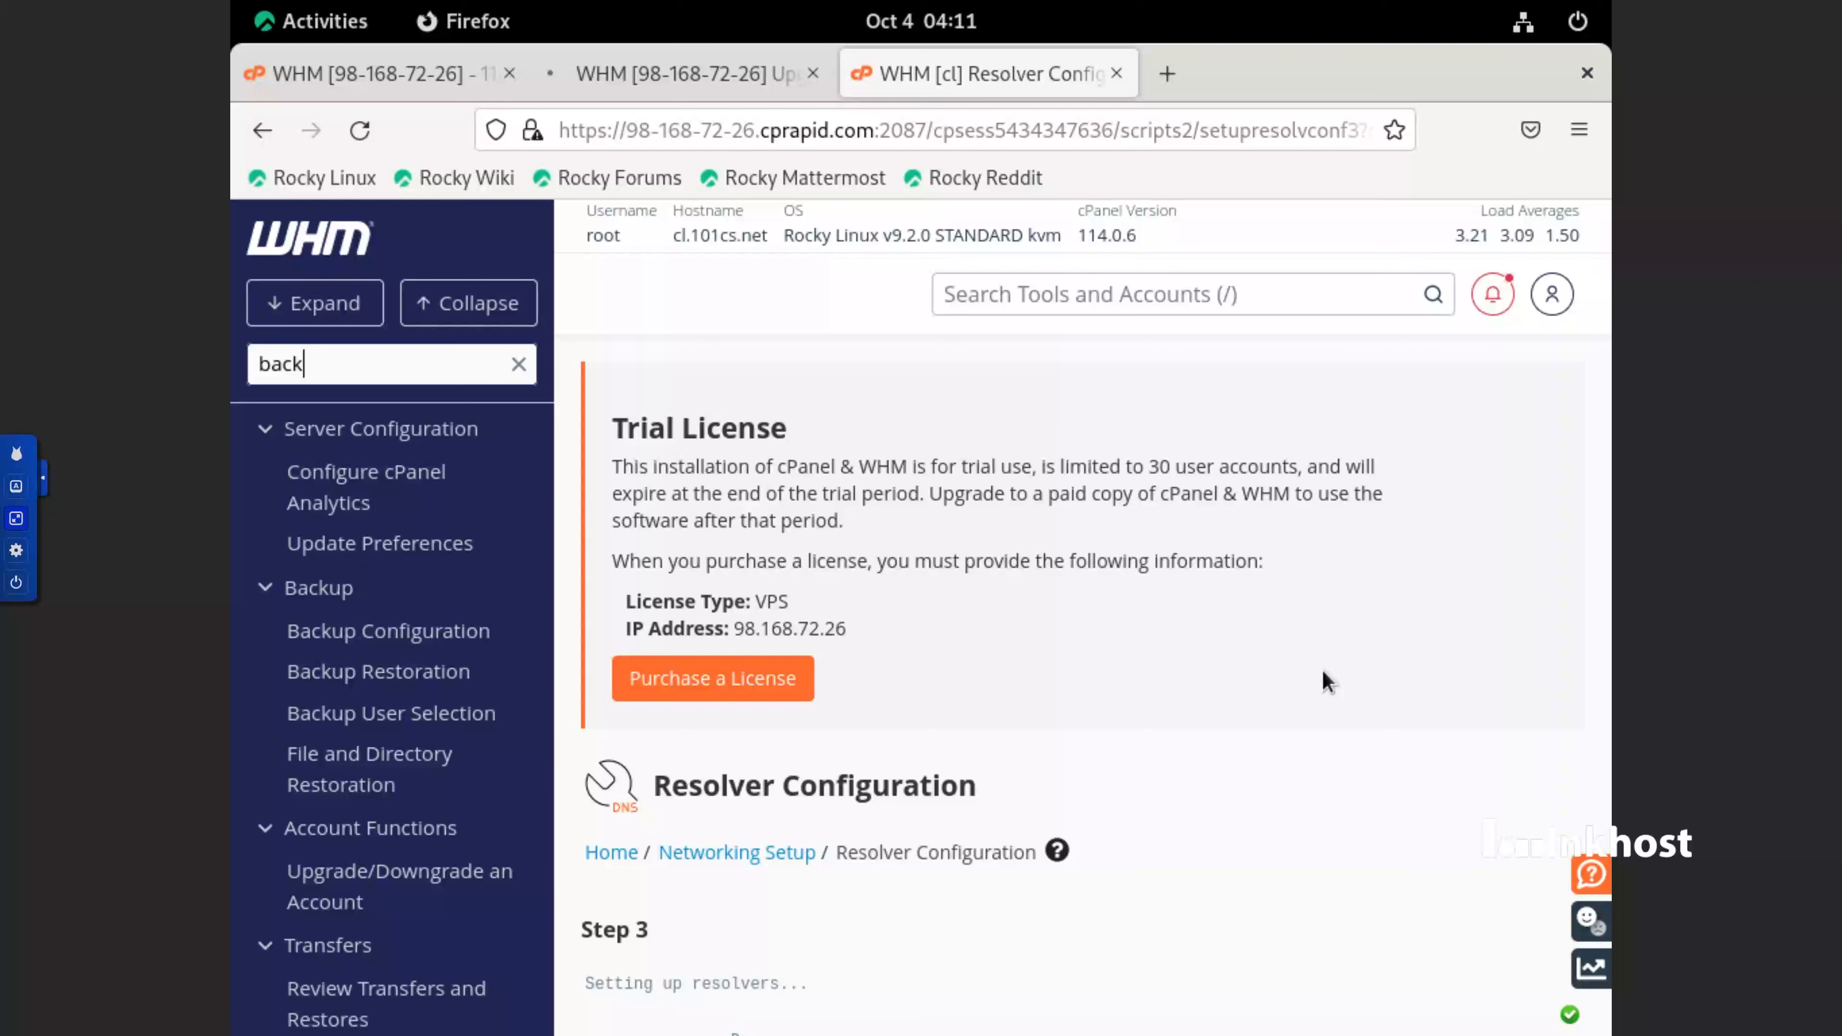
pyautogui.click(493, 634)
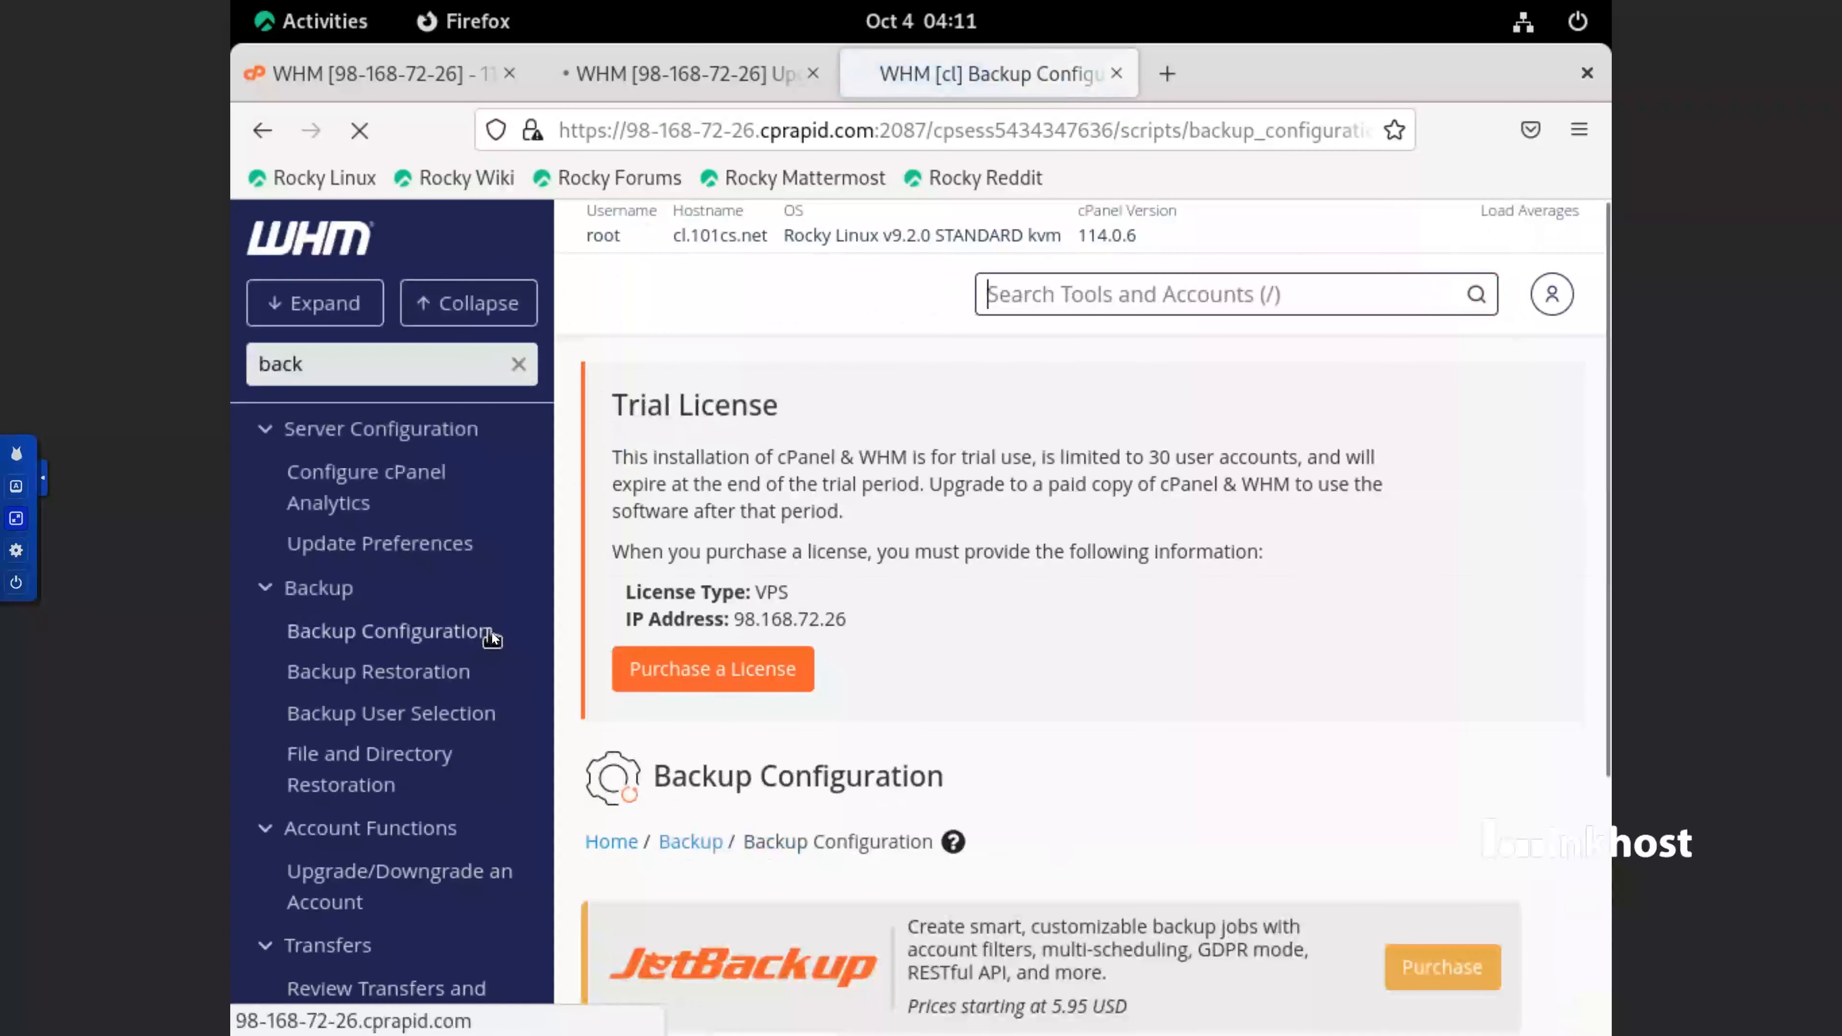
# Enable backups in the Backup Status section of the backup settings
pyautogui.scroll(-5, 1280, 849)
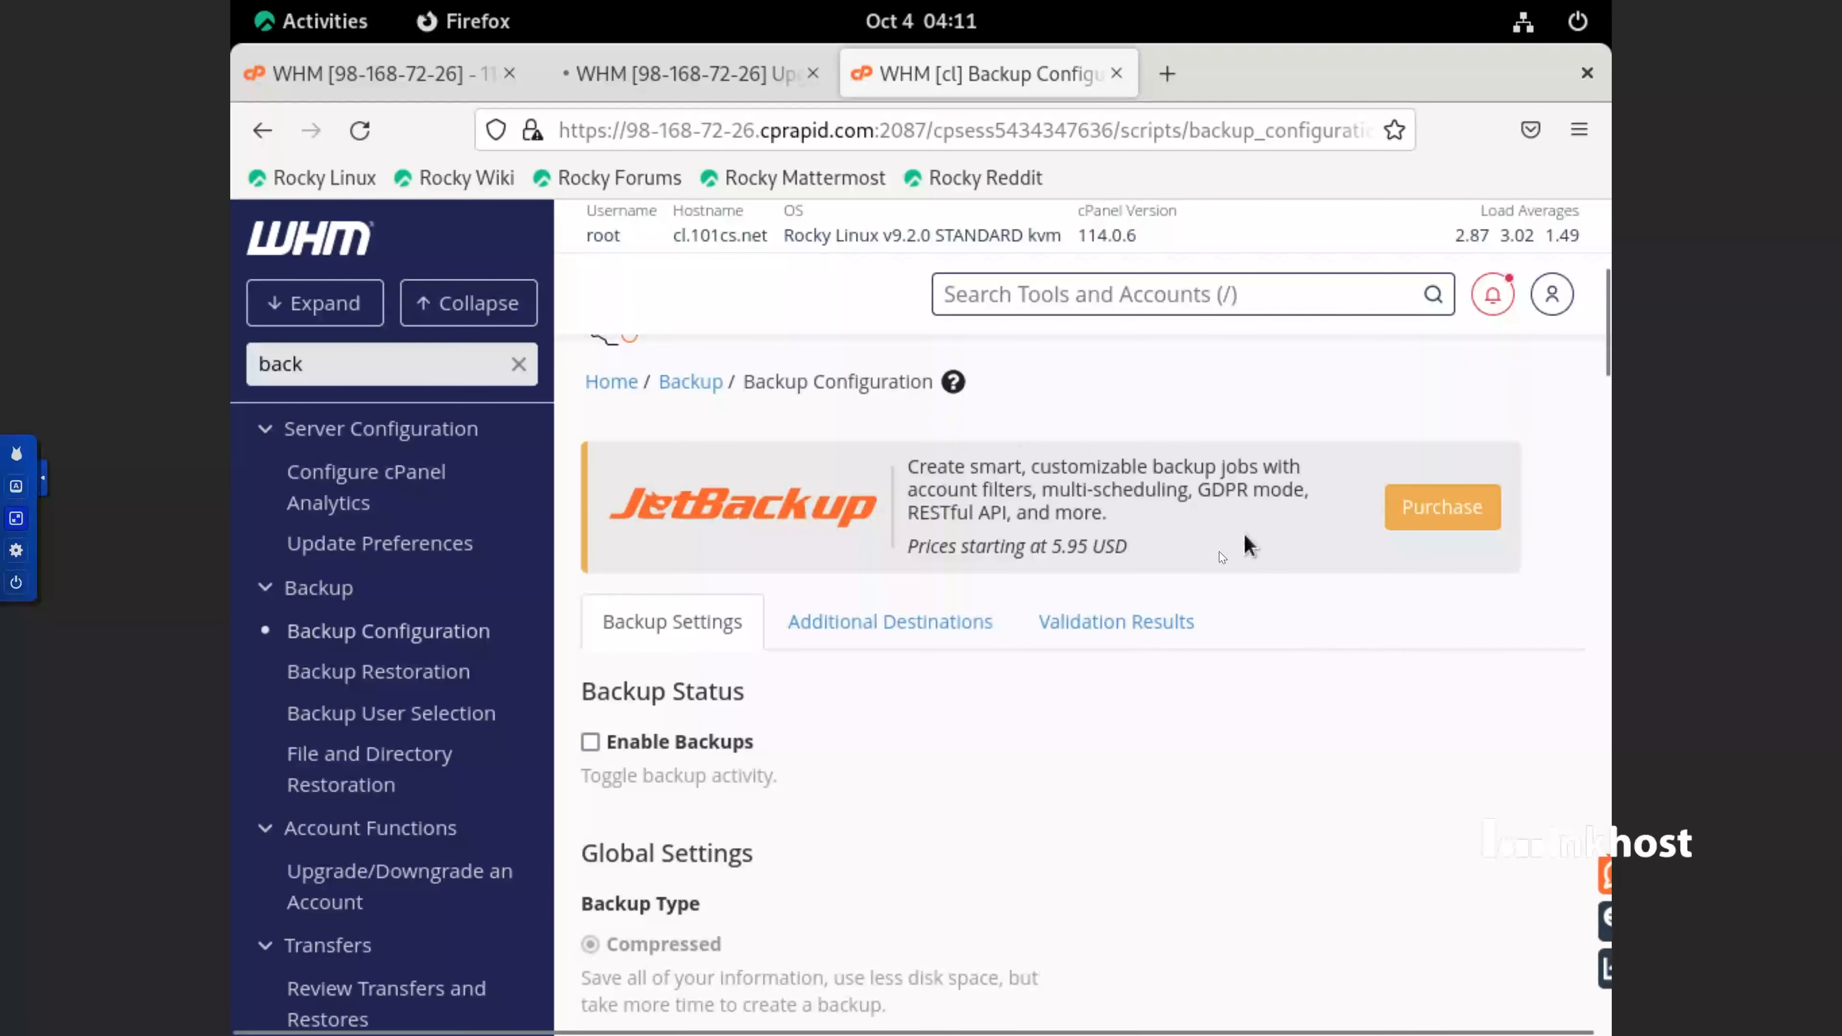
pyautogui.moveTo(1246, 546); pyautogui.dragTo(932, 457)
pyautogui.click(944, 437)
pyautogui.scroll(-4, 970, 591)
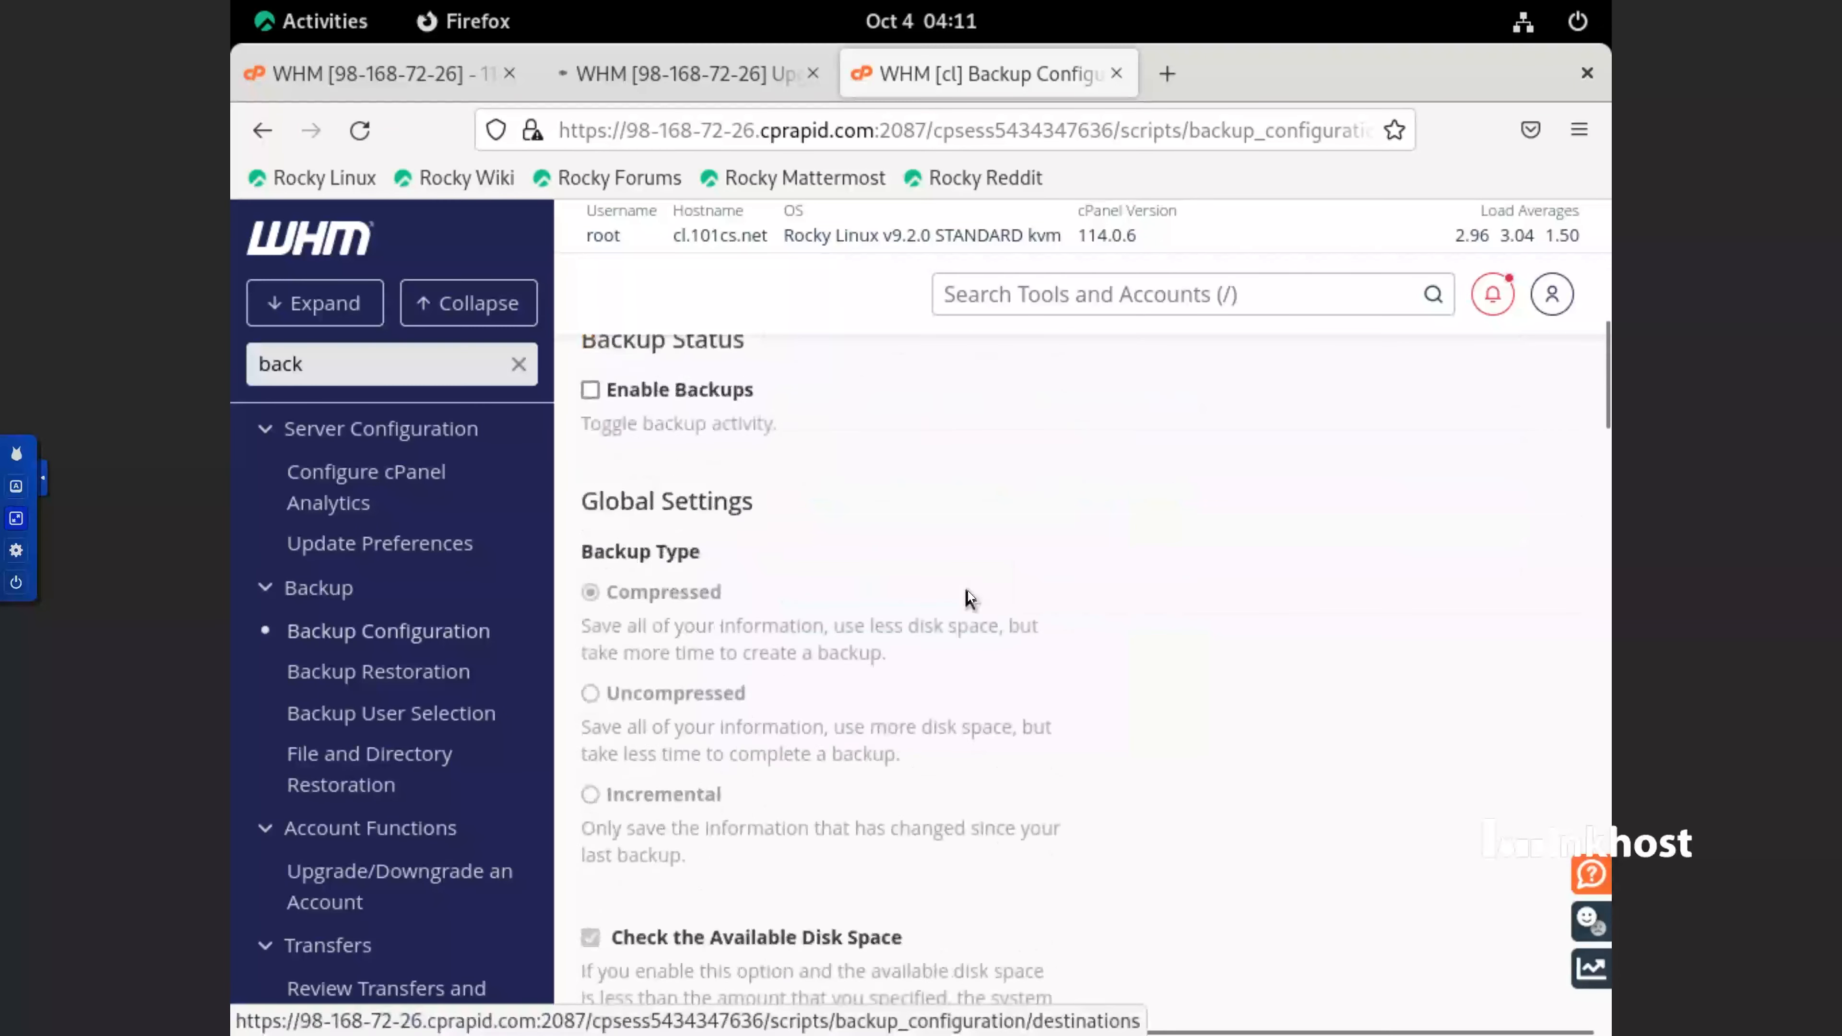
pyautogui.scroll(2, 969, 591)
pyautogui.click(718, 589)
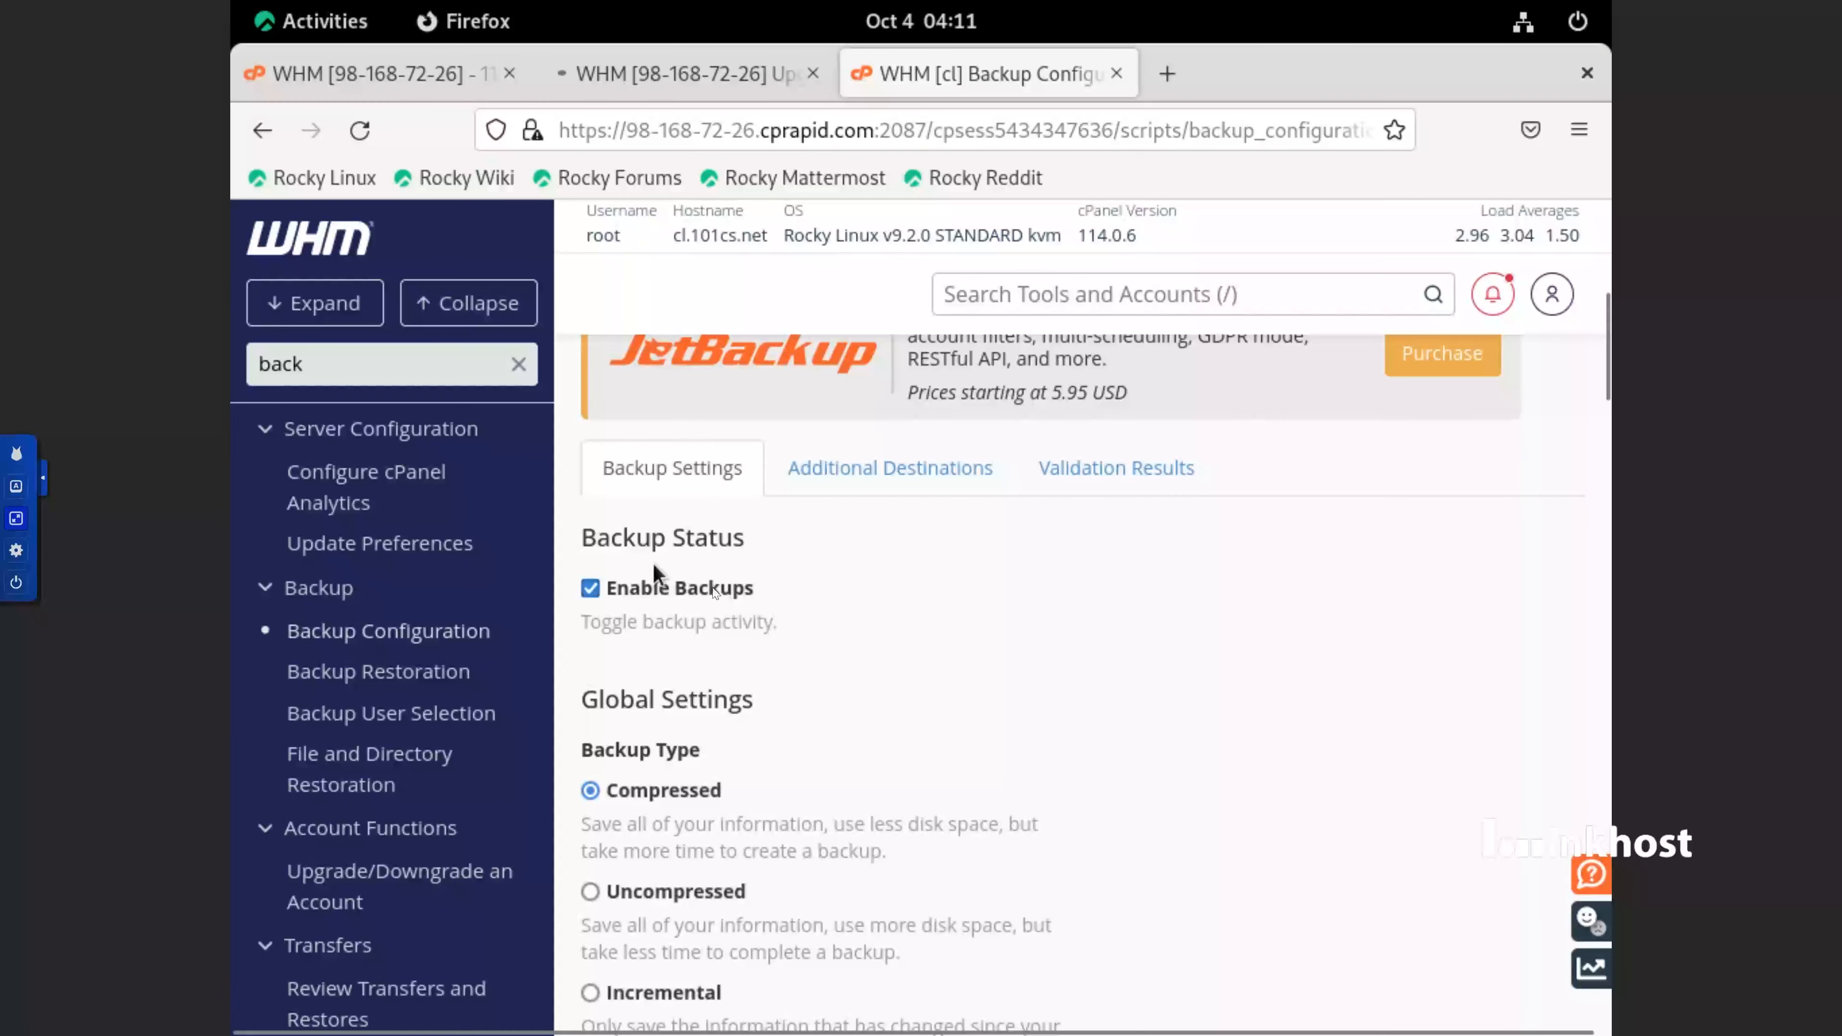
# Compare the backup type descriptions in Global Settings and select Uncompressed as the backup type
pyautogui.scroll(-4, 757, 658)
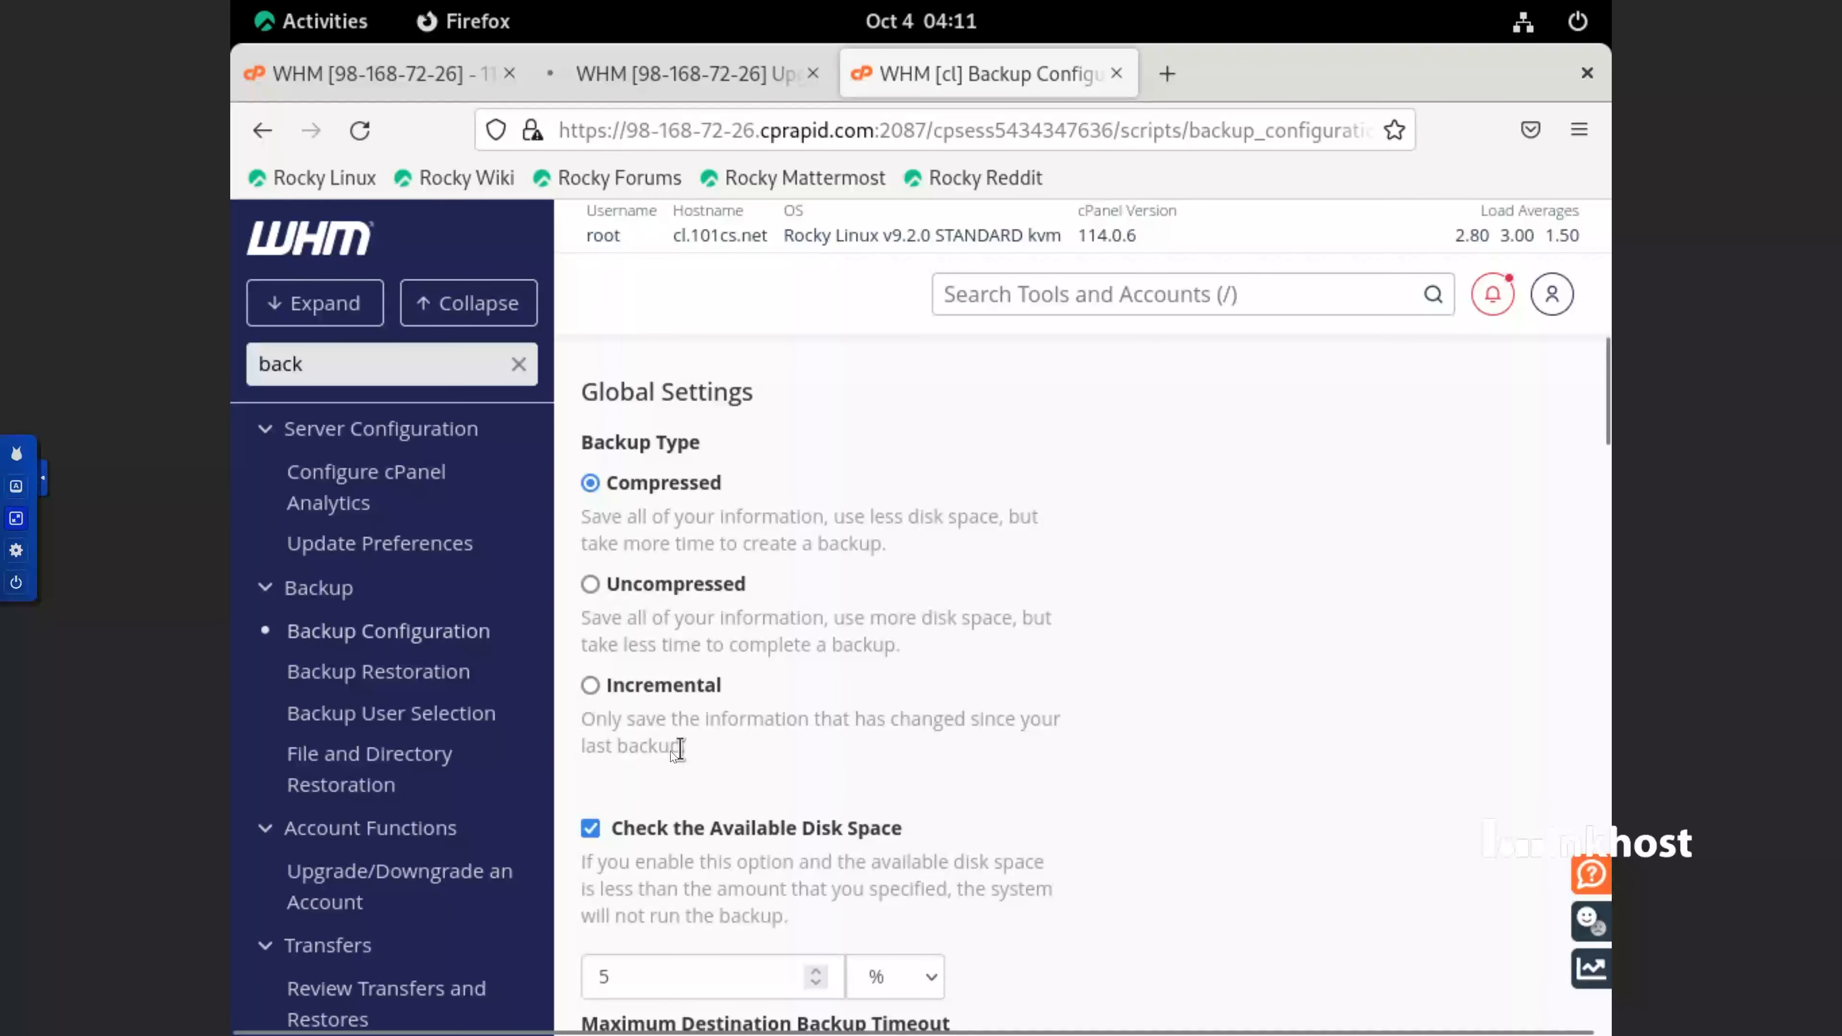
pyautogui.moveTo(680, 748); pyautogui.dragTo(657, 745)
pyautogui.moveTo(899, 556); pyautogui.dragTo(585, 530)
pyautogui.scroll(-5, 823, 669)
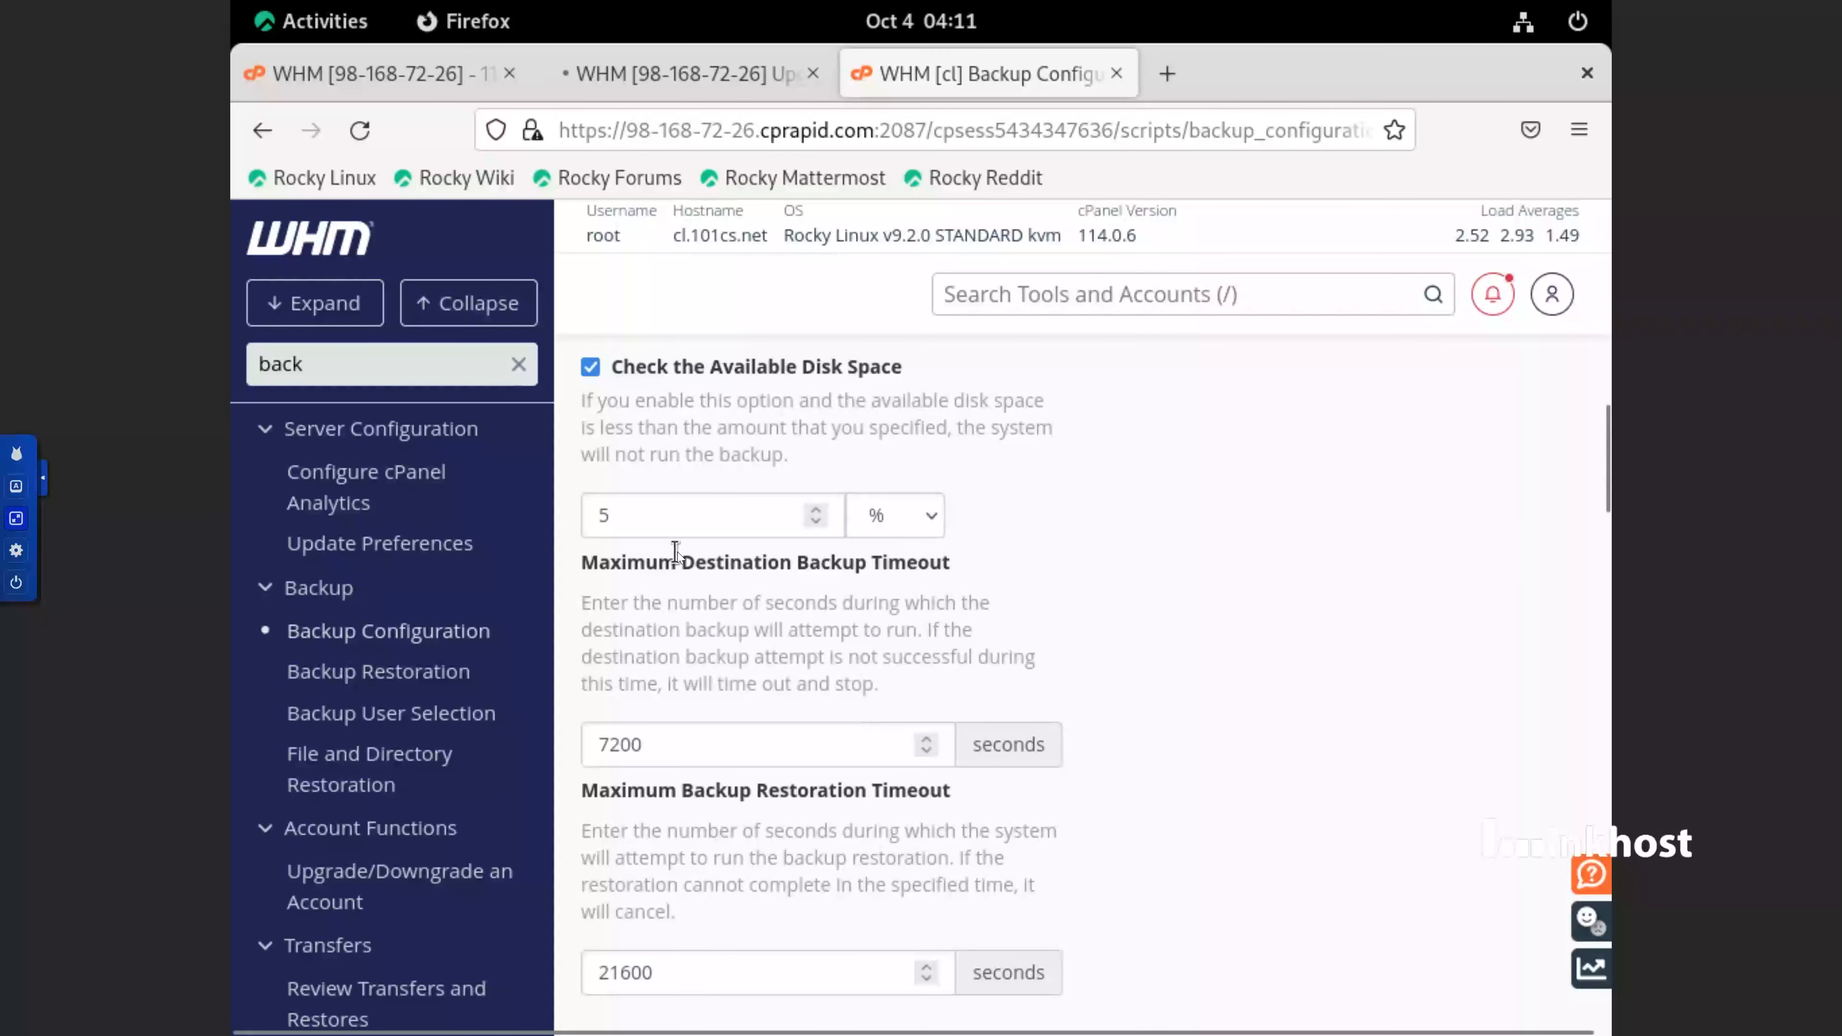
pyautogui.scroll(3, 739, 559)
pyautogui.scroll(2, 739, 566)
pyautogui.click(791, 742)
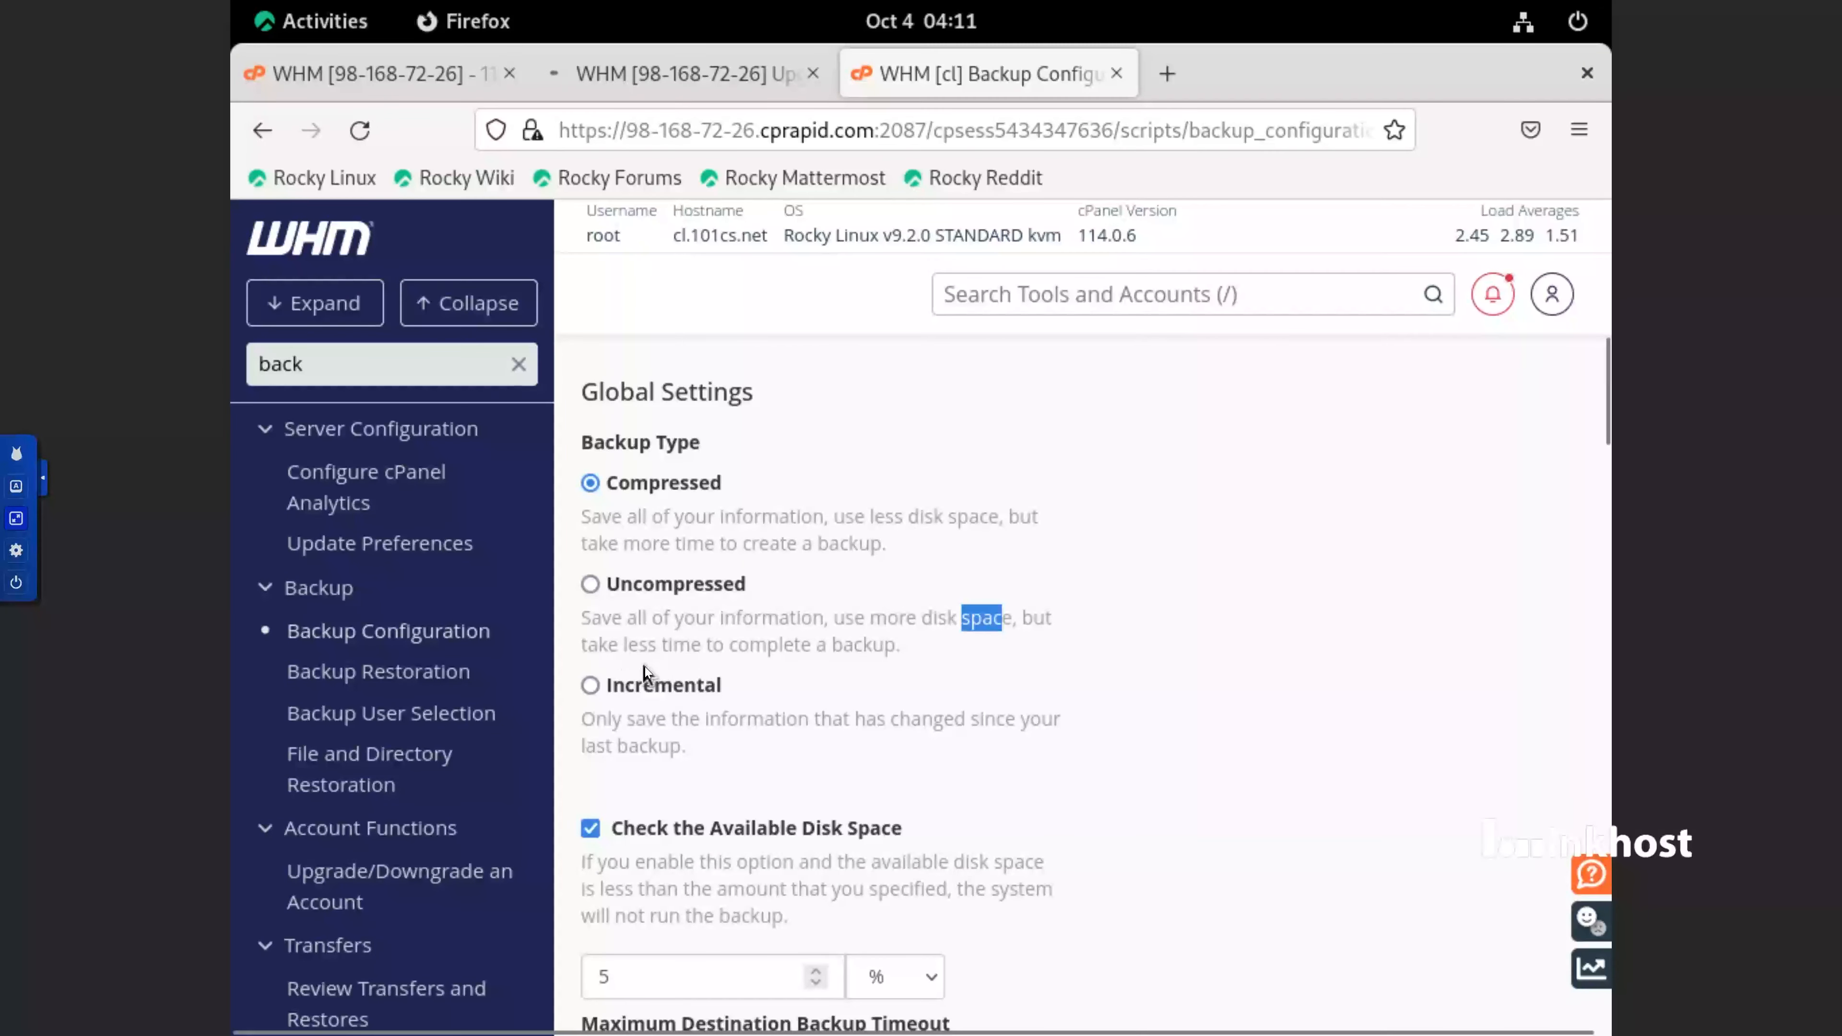
pyautogui.click(841, 651)
pyautogui.click(644, 584)
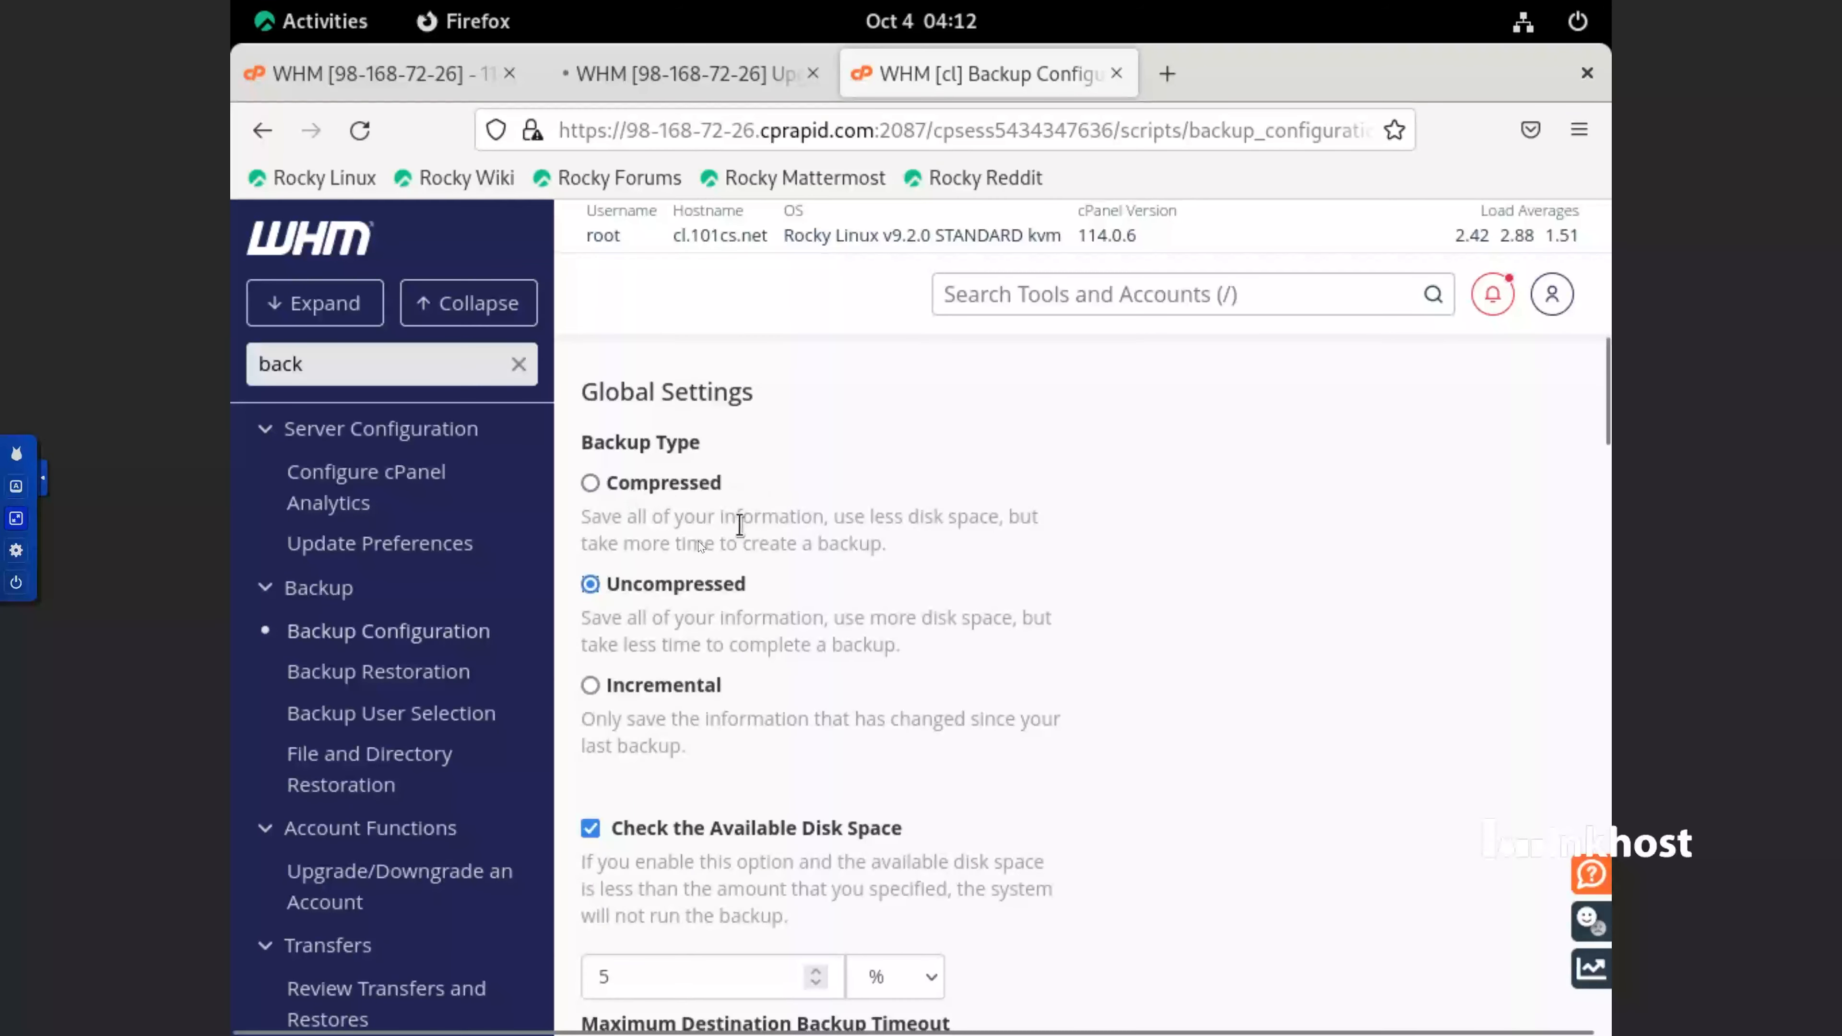
pyautogui.moveTo(896, 645); pyautogui.dragTo(598, 625)
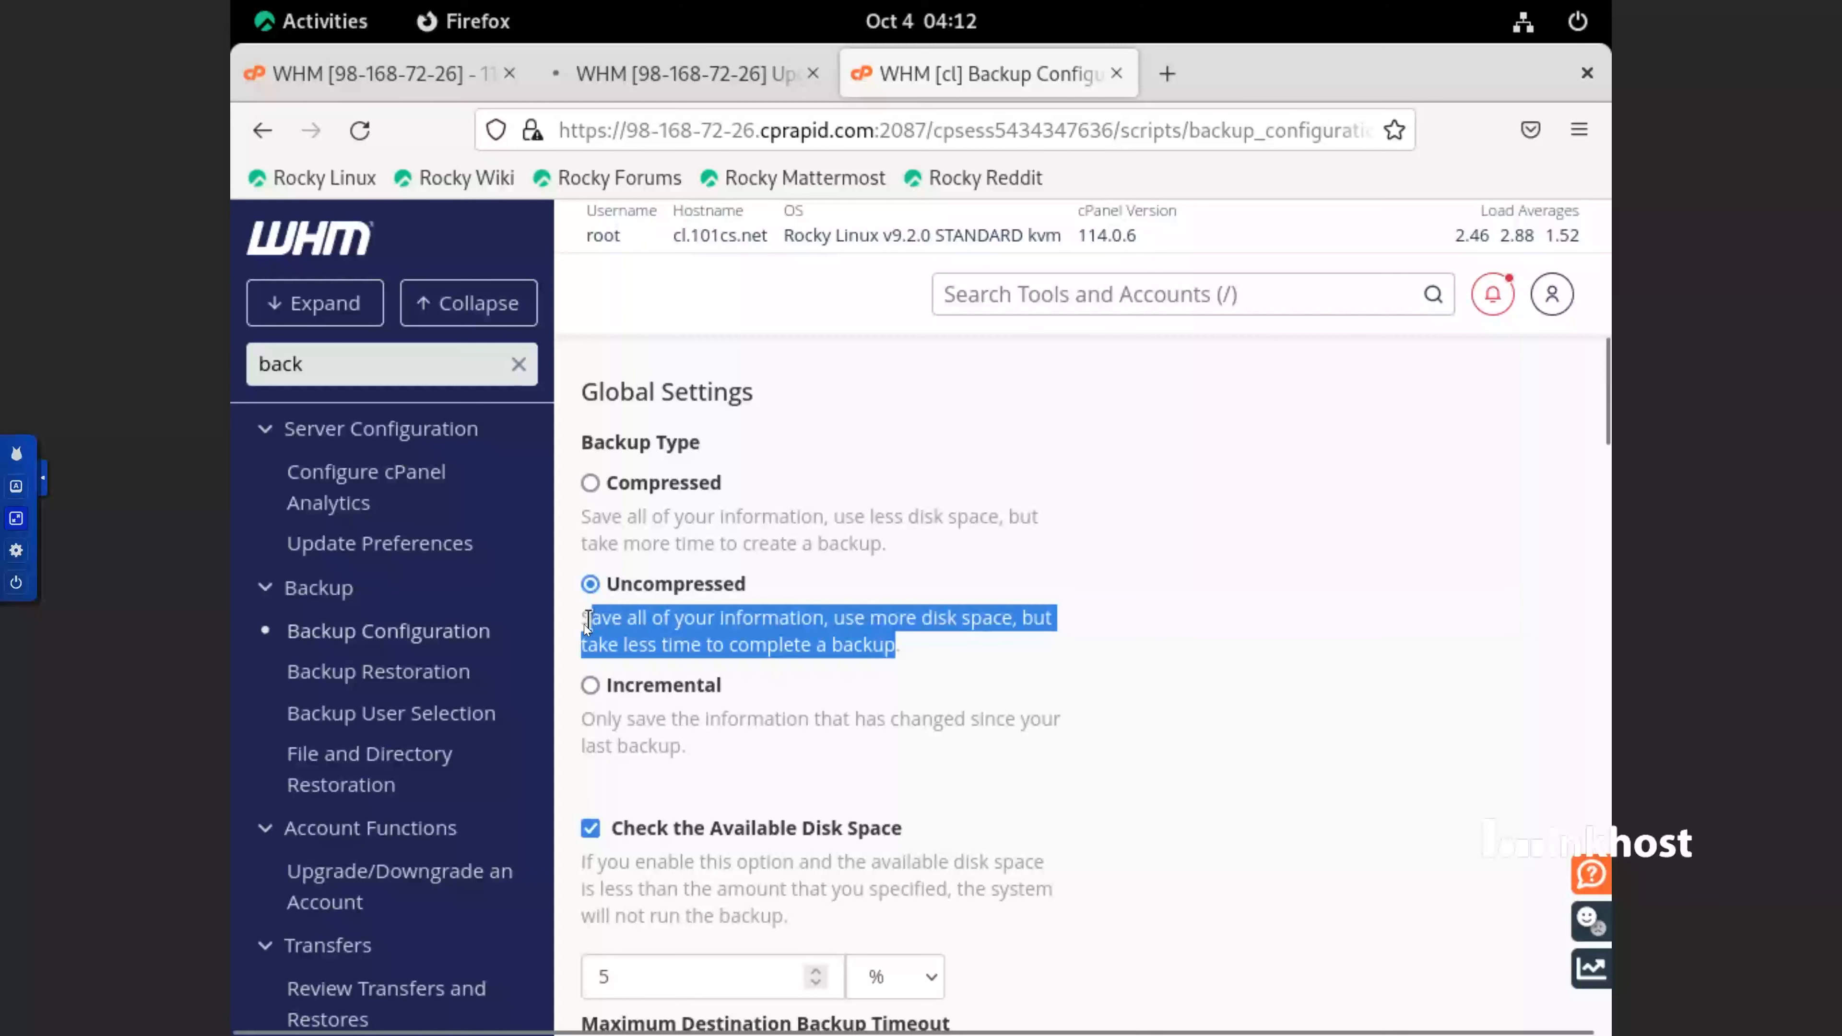
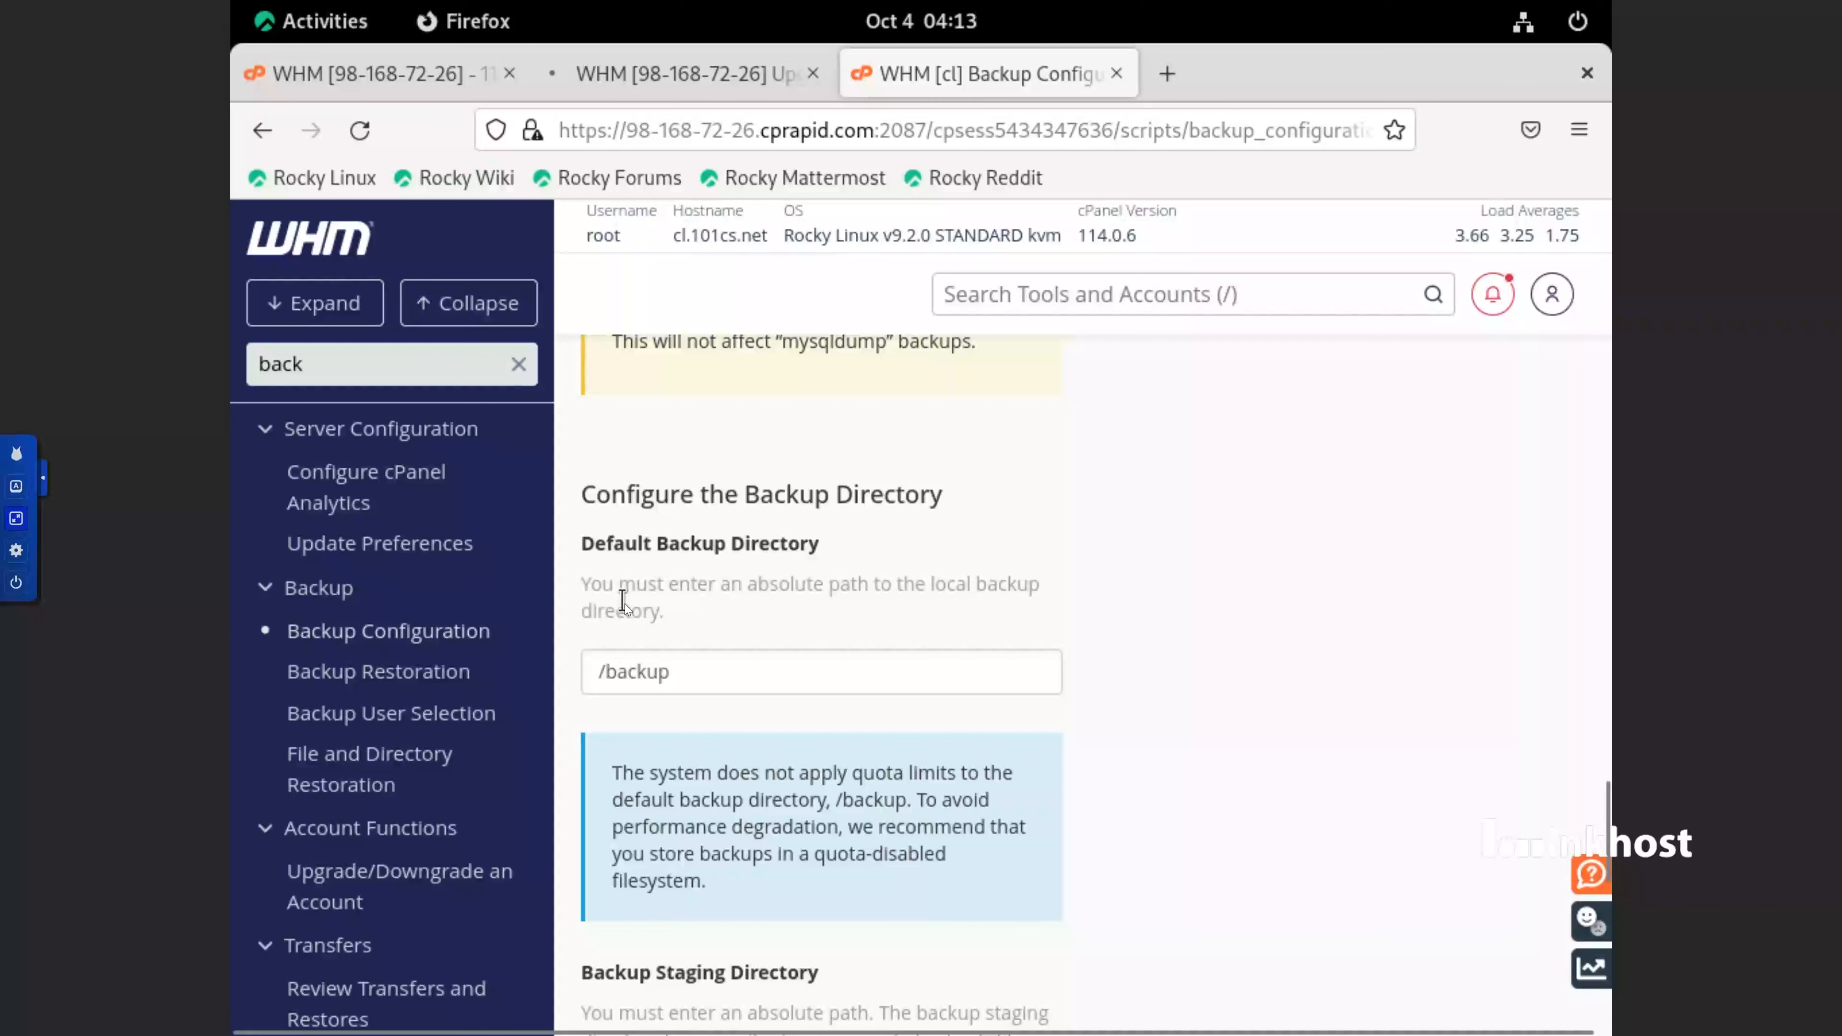
# Set the Default Backup Directory to /home/backup
pyautogui.moveTo(699, 671); pyautogui.dragTo(598, 668)
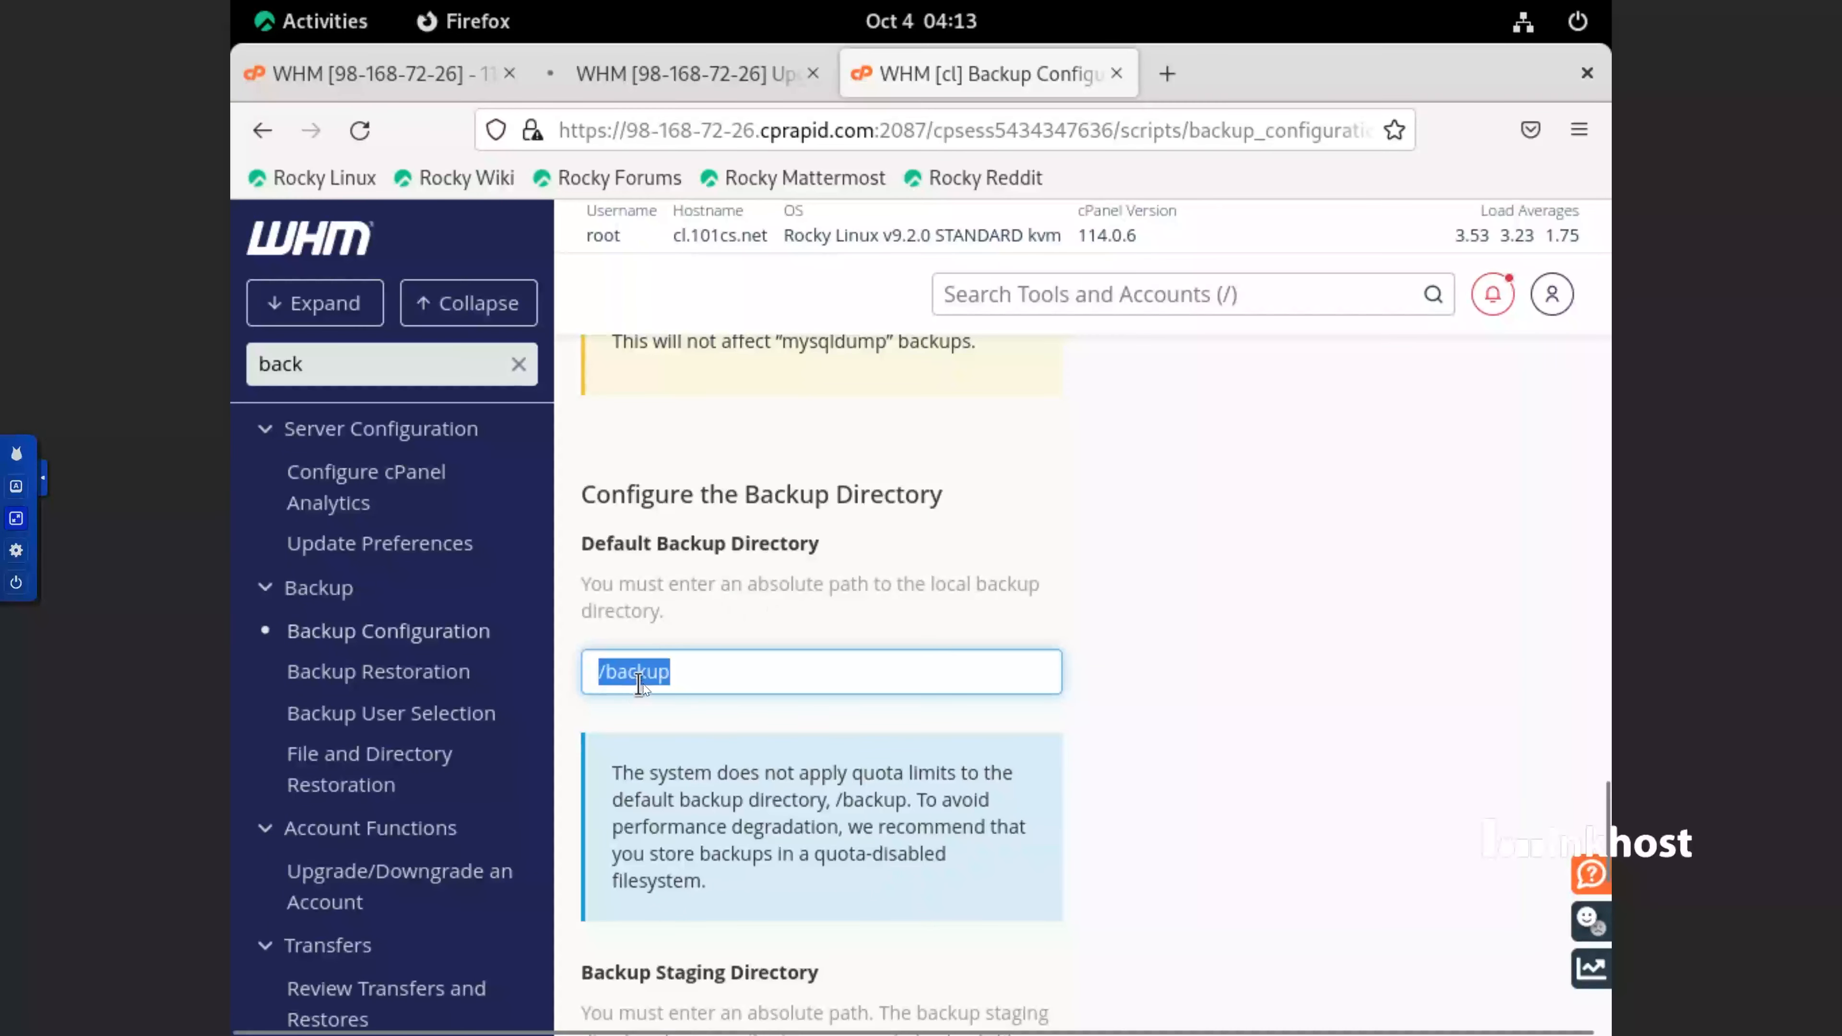
pyautogui.click(610, 672)
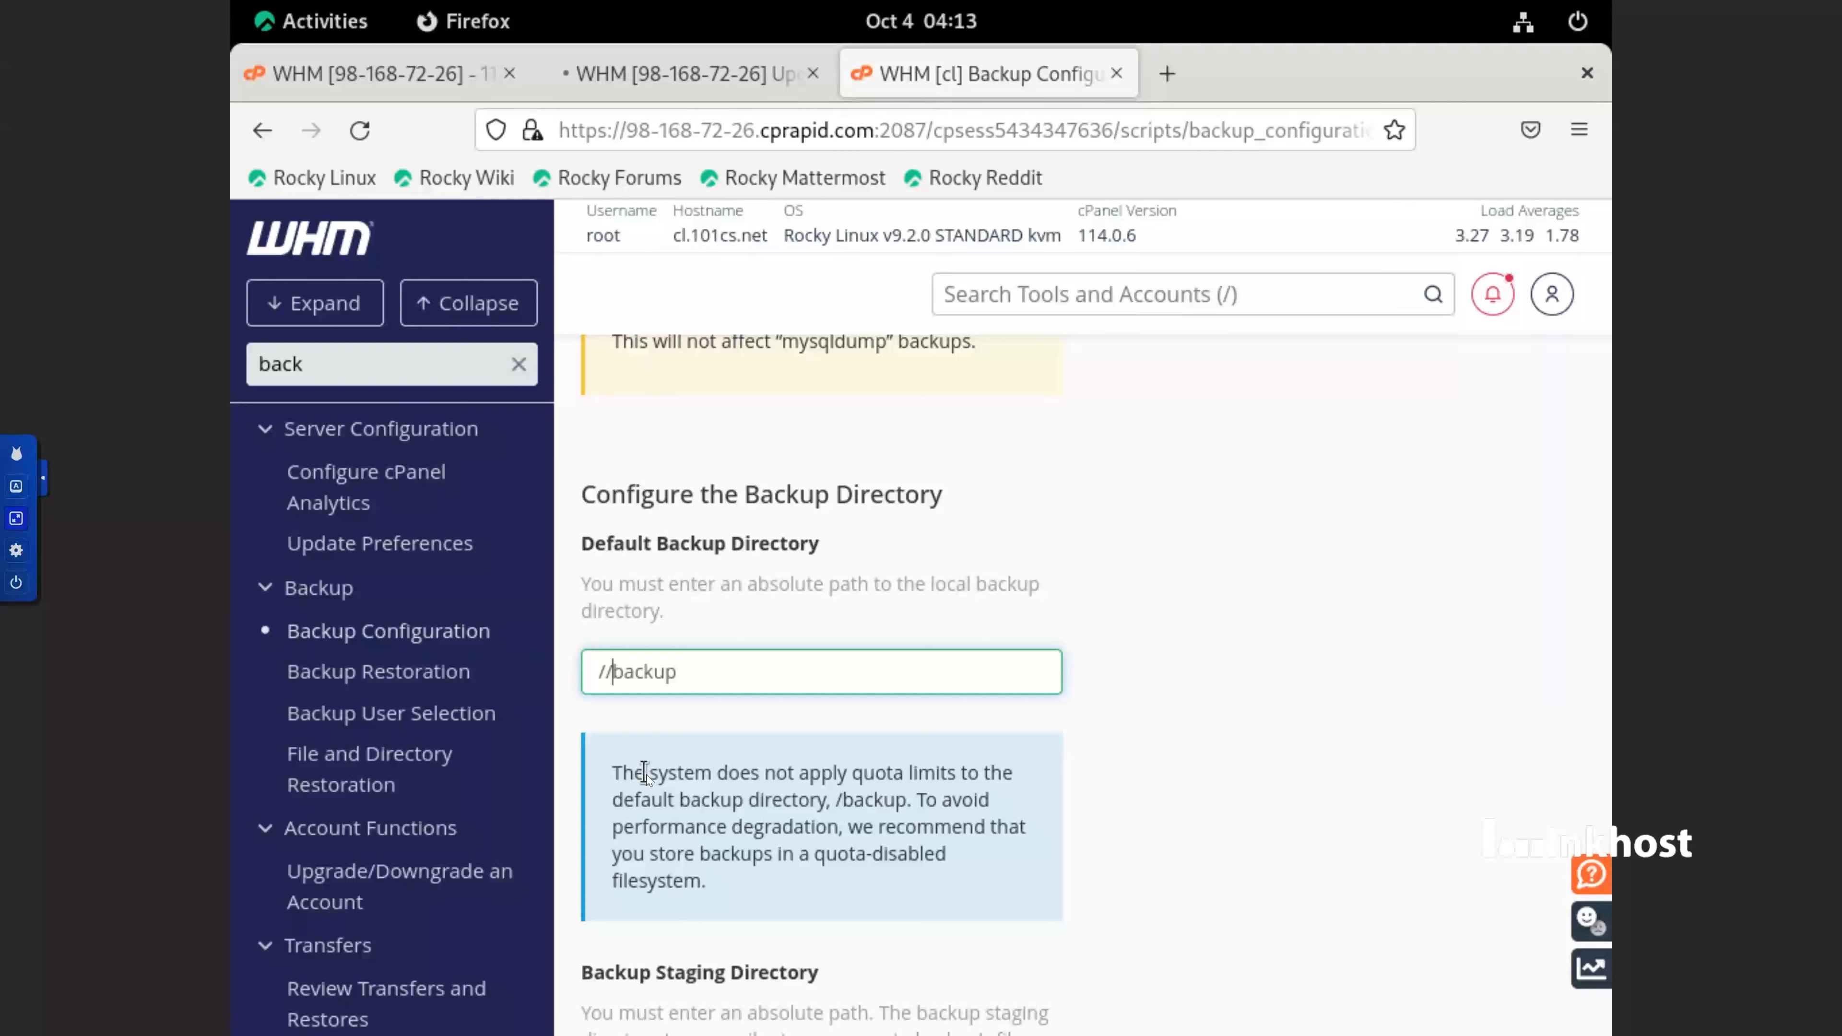
pyautogui.write('hom')
pyautogui.write('e')
pyautogui.write('/')
# Copy the /home/backup path into the Backup Staging Directory and save the backup configuration
pyautogui.tripleClick(673, 673)
pyautogui.rightClick(672, 673)
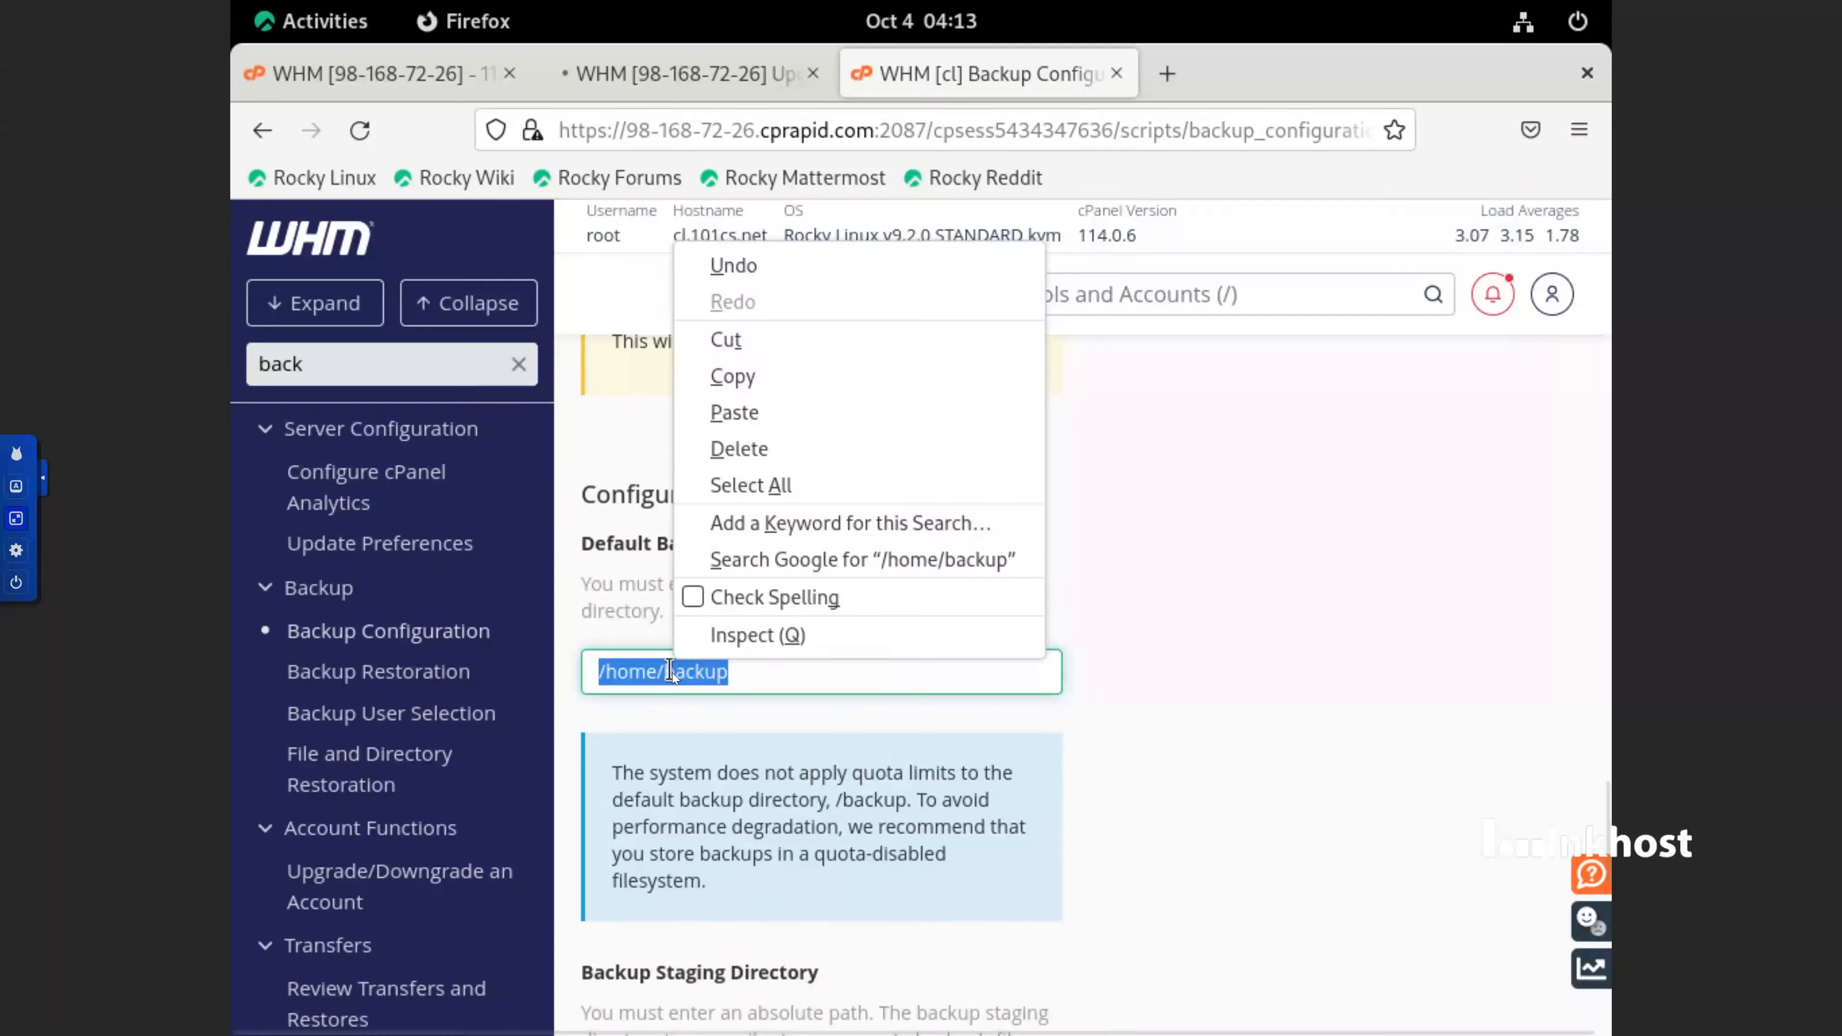
pyautogui.click(779, 389)
pyautogui.scroll(-5, 1029, 768)
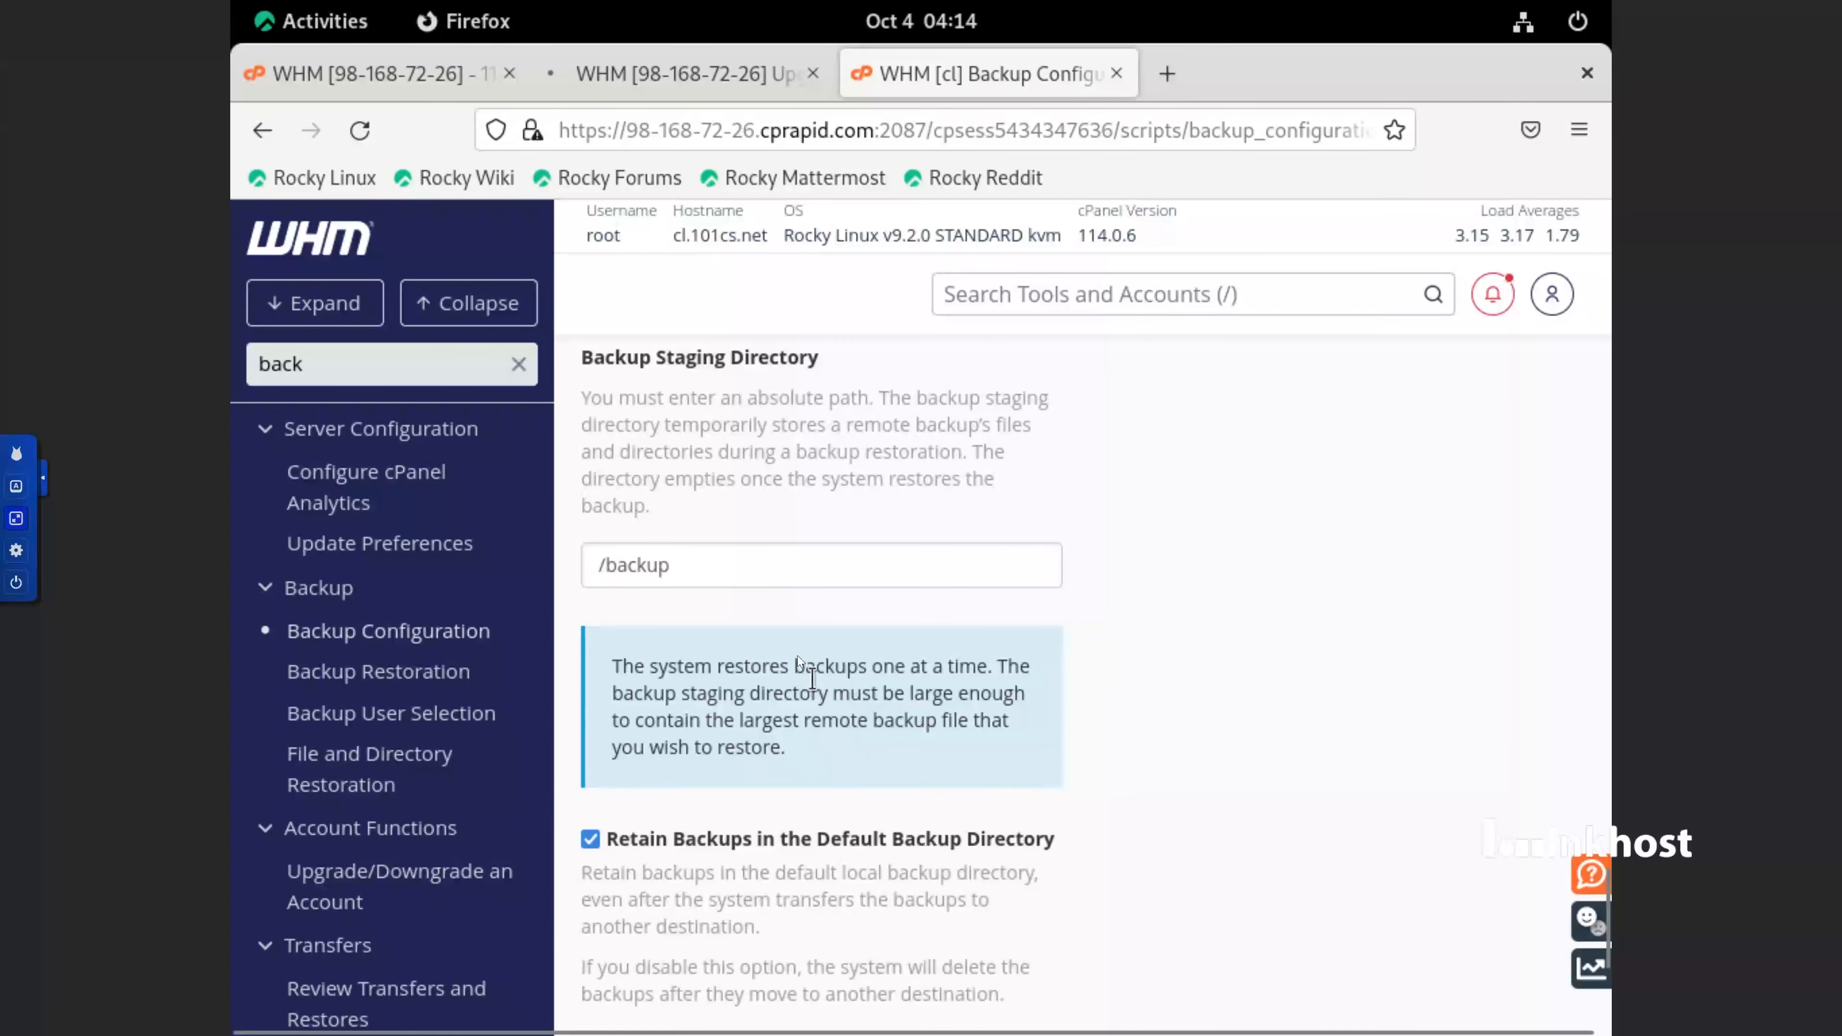
pyautogui.tripleClick(734, 582)
pyautogui.rightClick(734, 582)
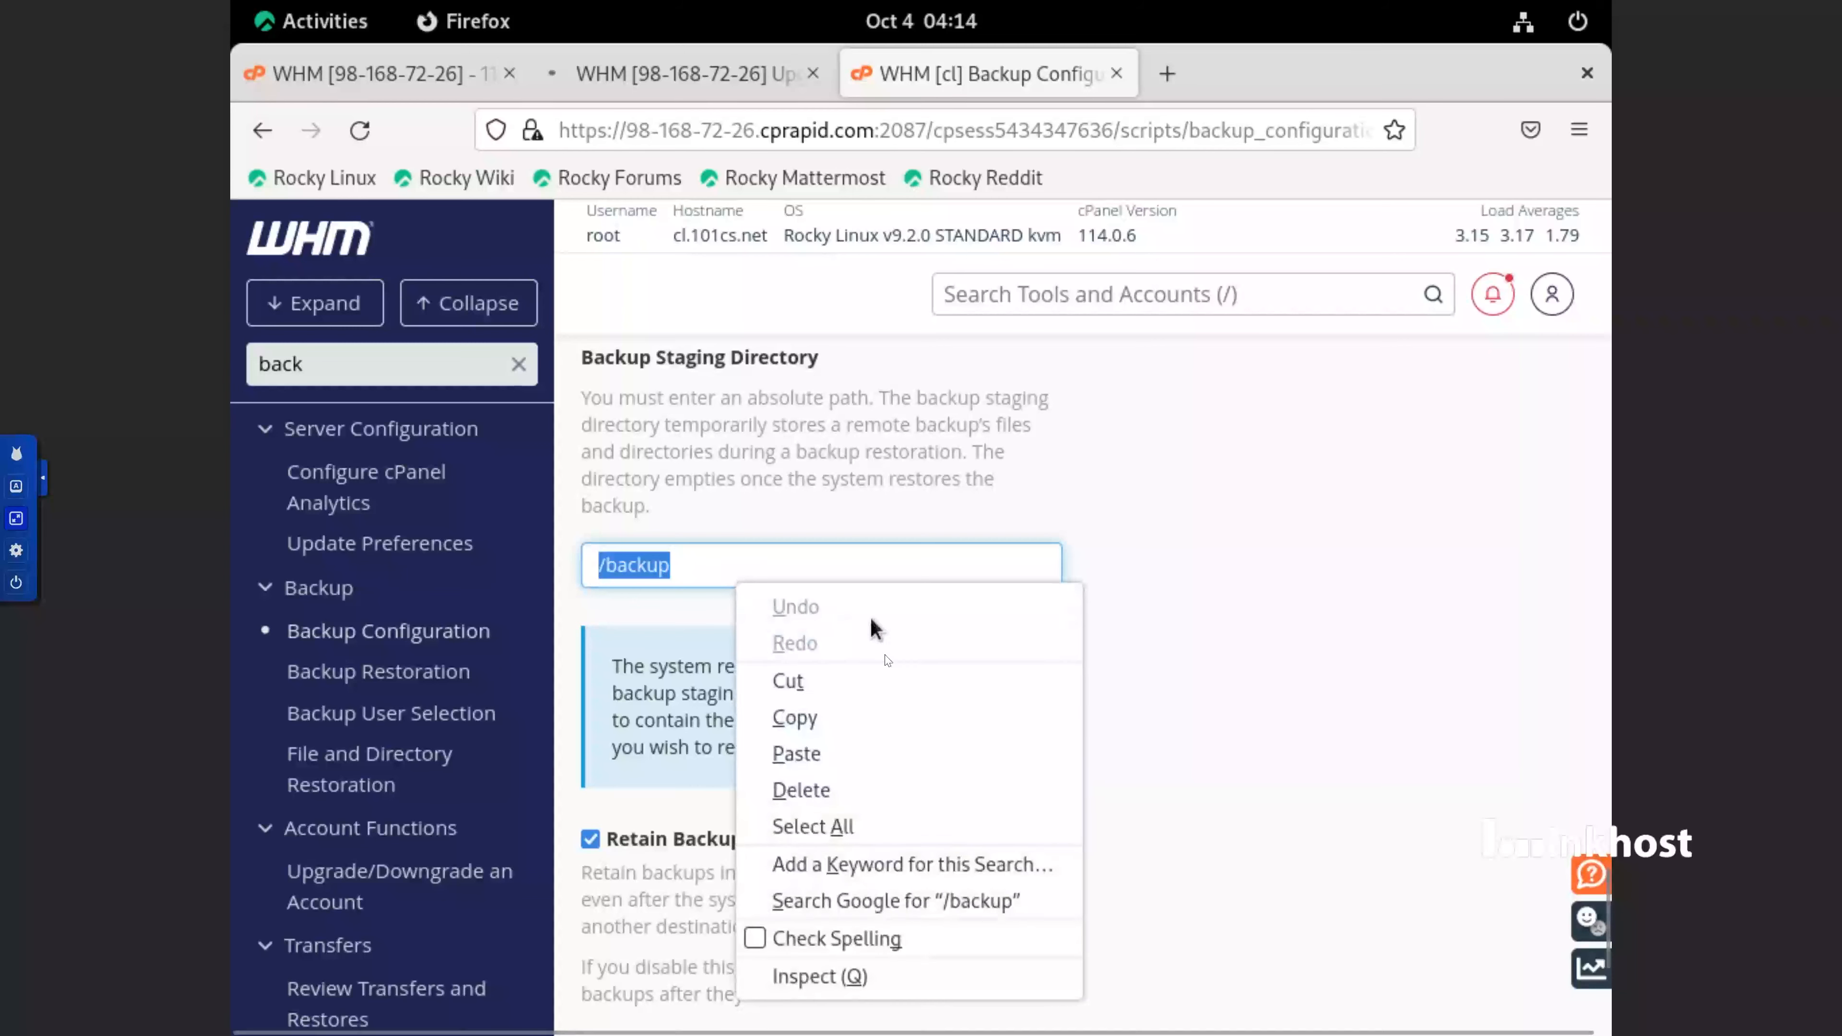
pyautogui.click(849, 754)
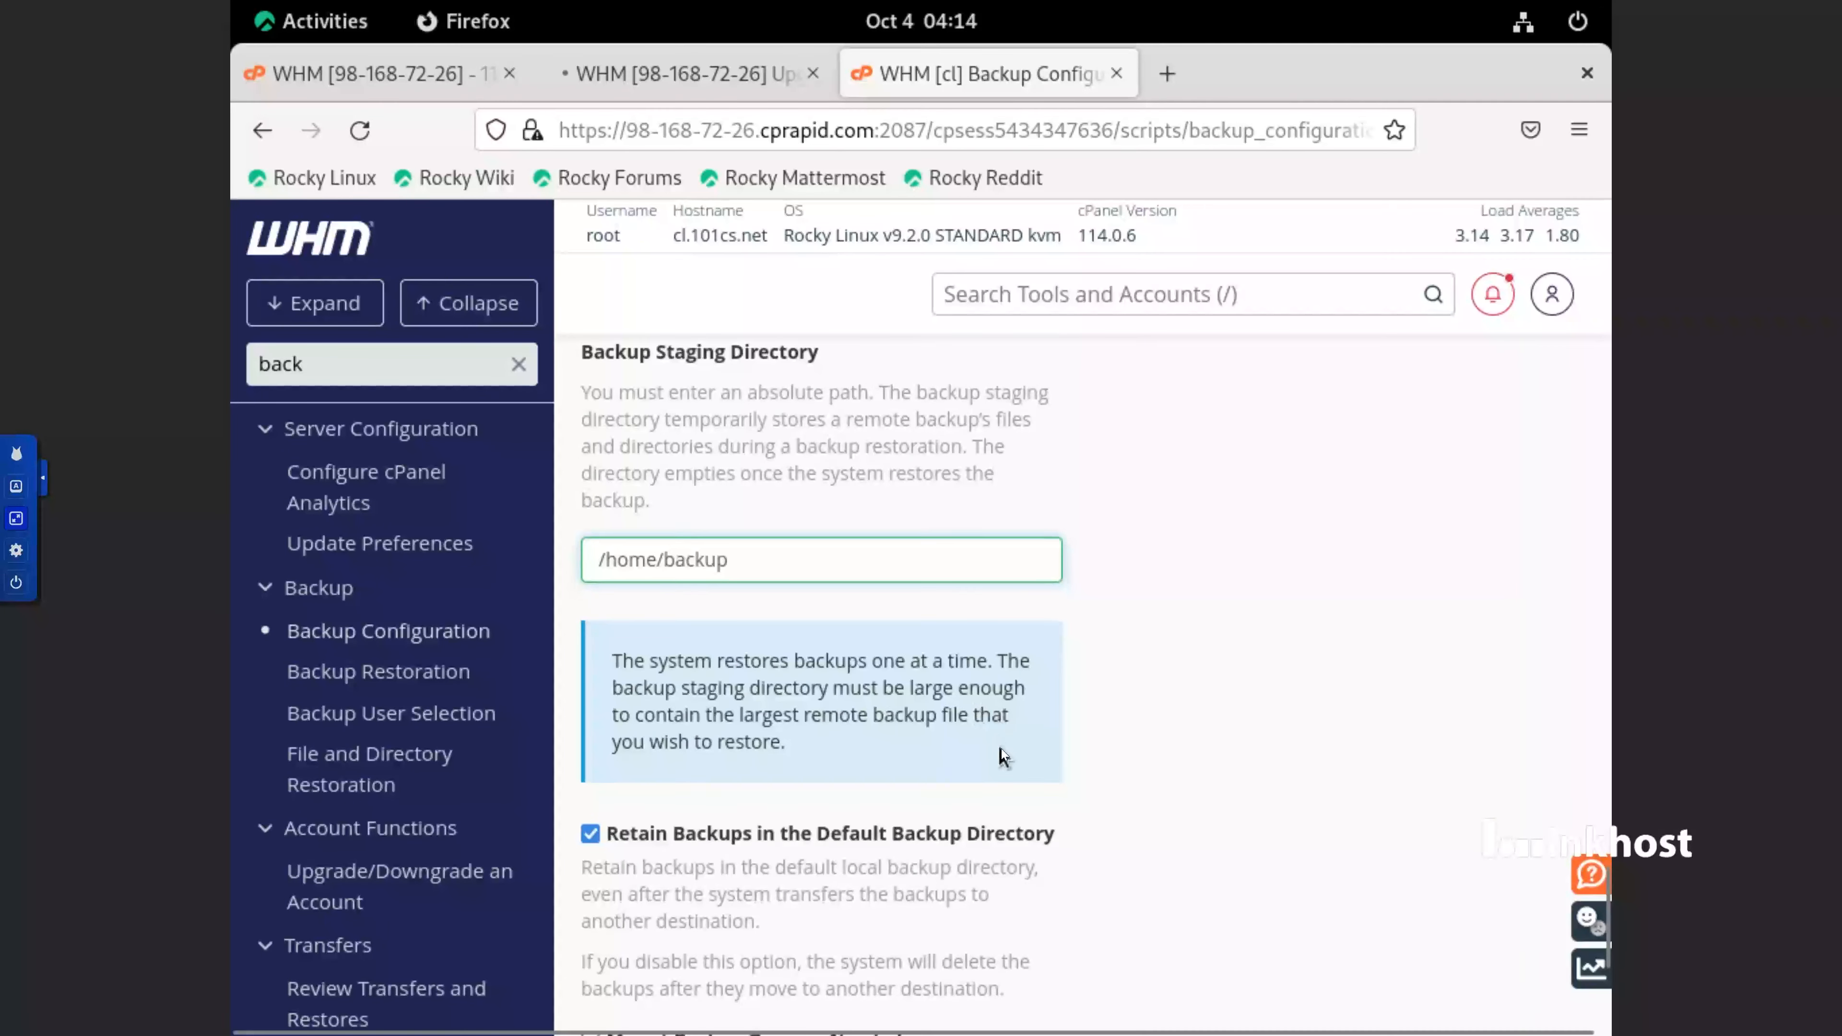
pyautogui.scroll(-5, 1002, 748)
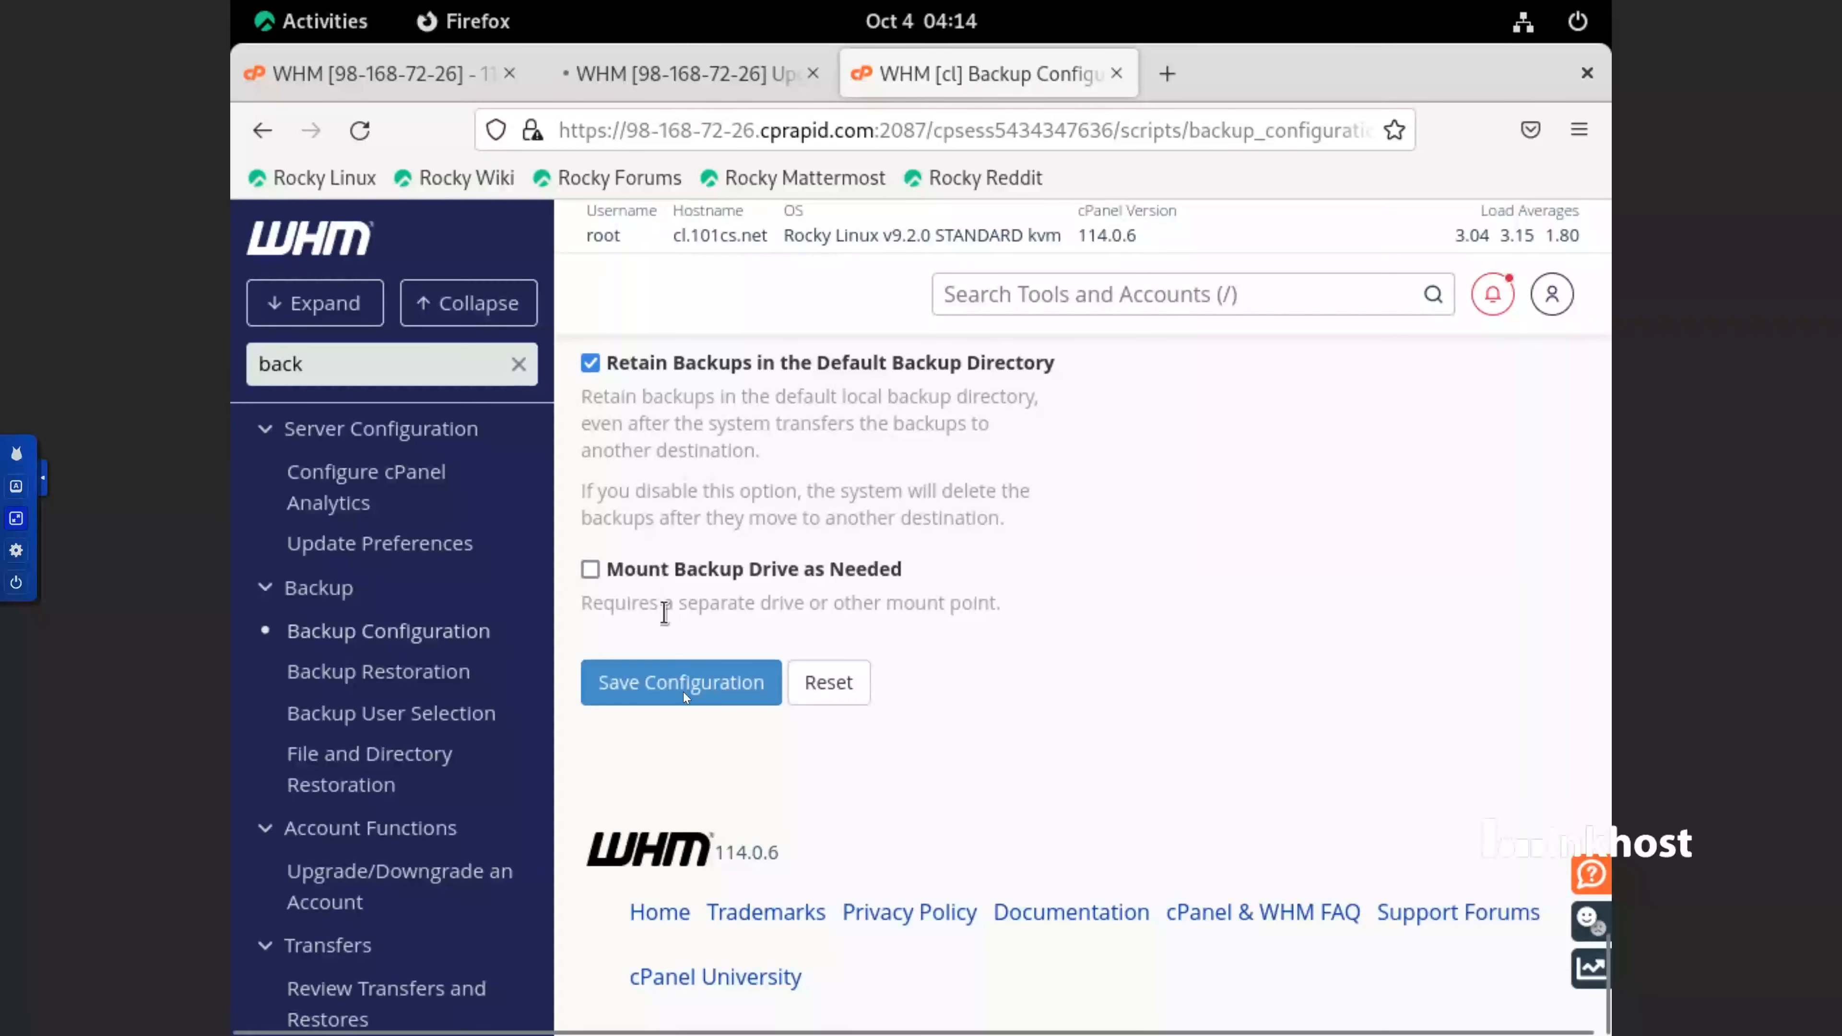
pyautogui.click(697, 689)
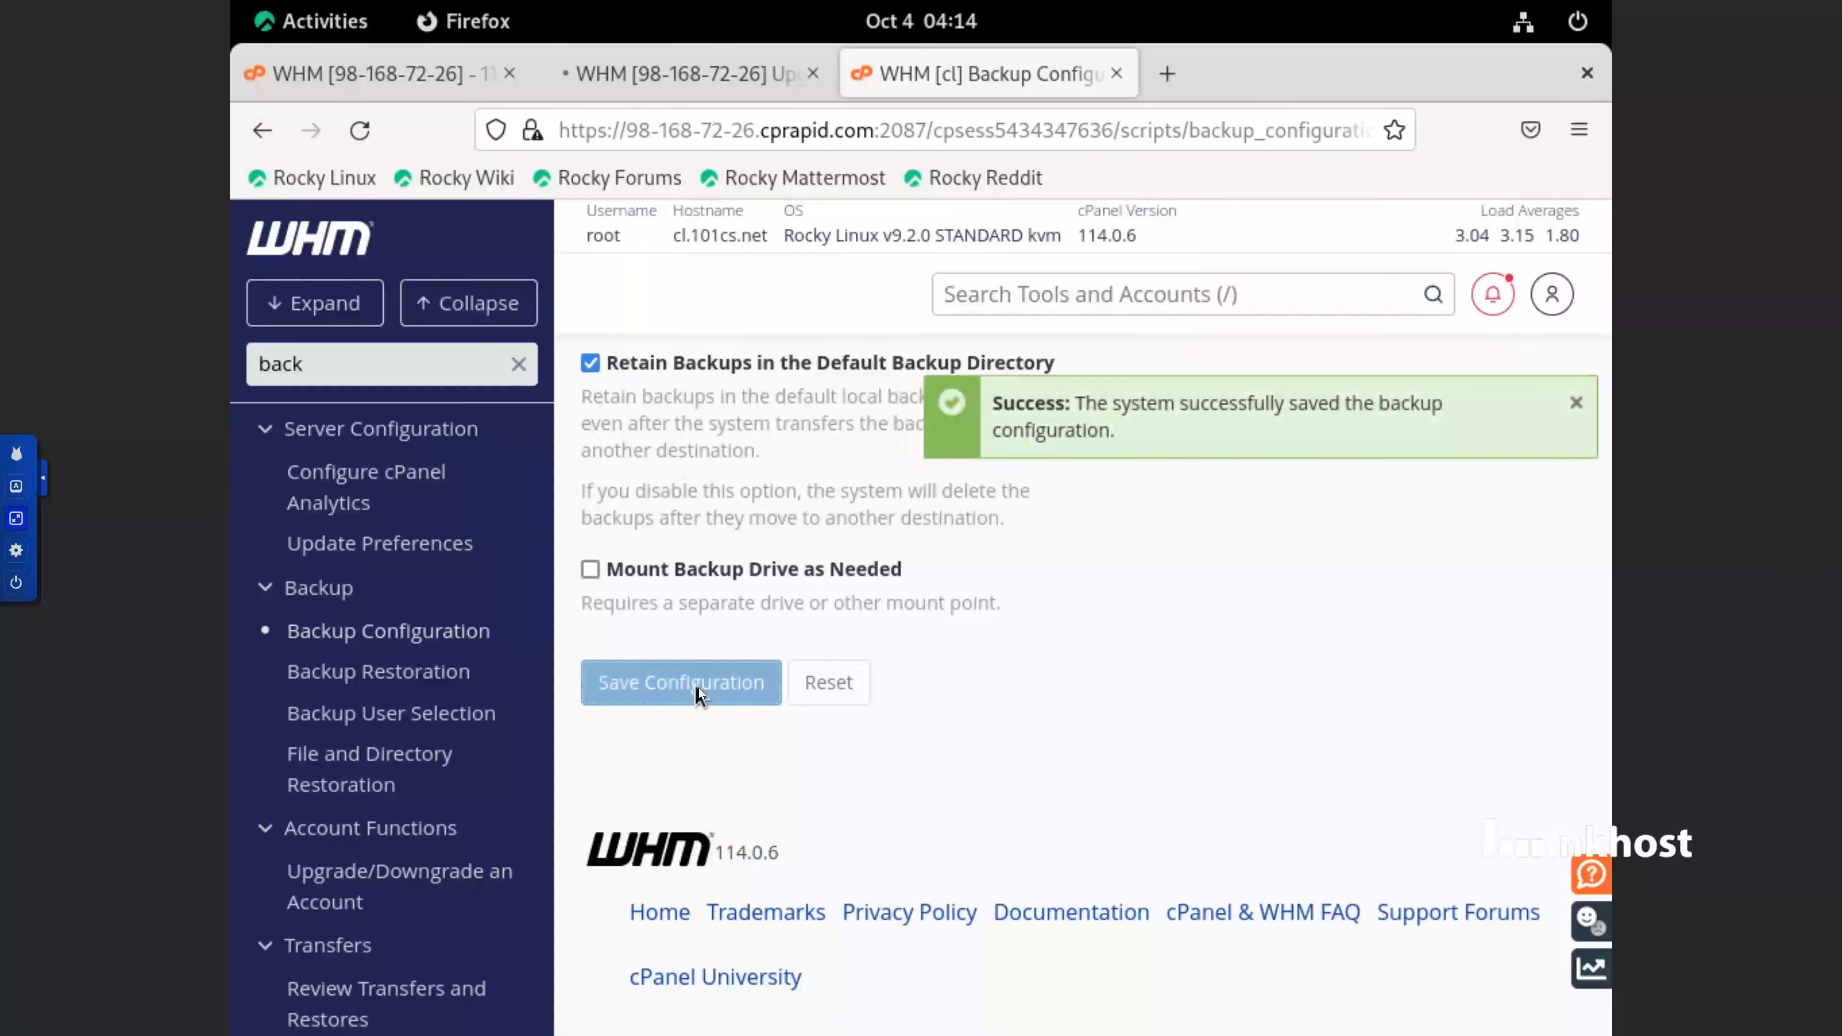
# Review the Additional Destinations section of the Backup Configuration page
pyautogui.scroll(10, 697, 688)
pyautogui.scroll(5, 666, 697)
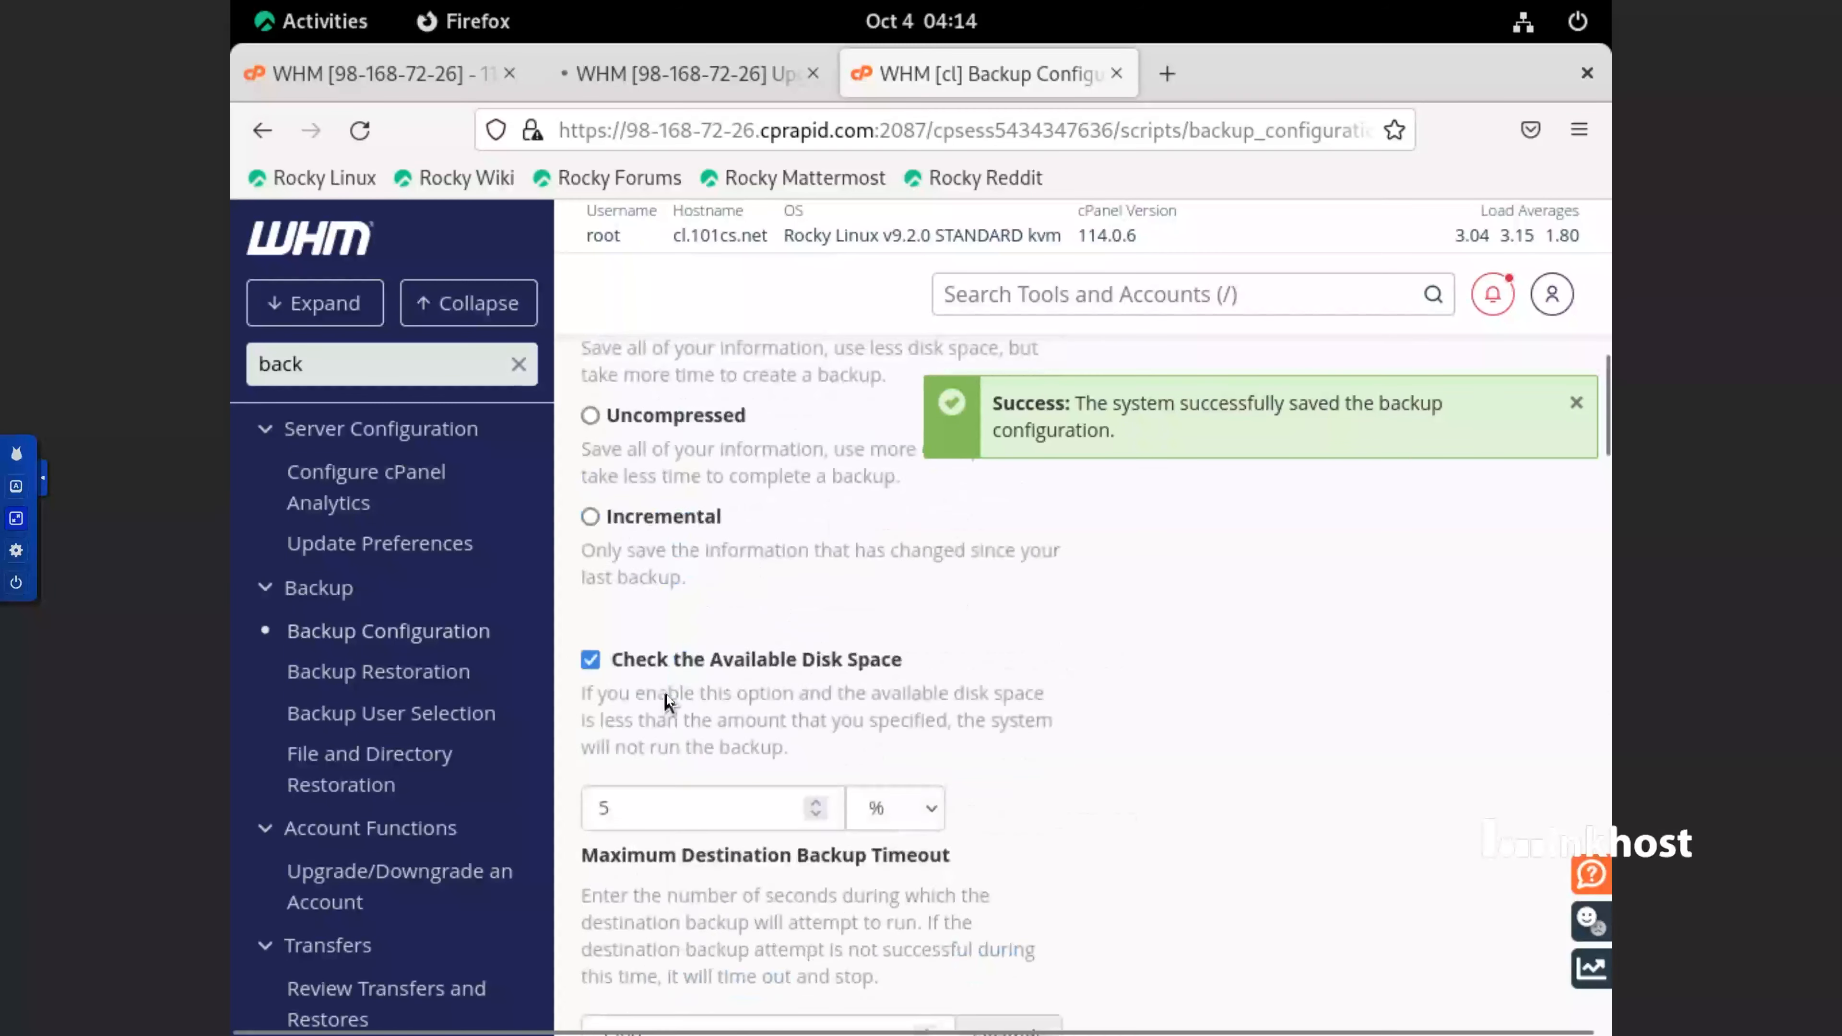
pyautogui.scroll(6, 667, 693)
pyautogui.scroll(4, 696, 685)
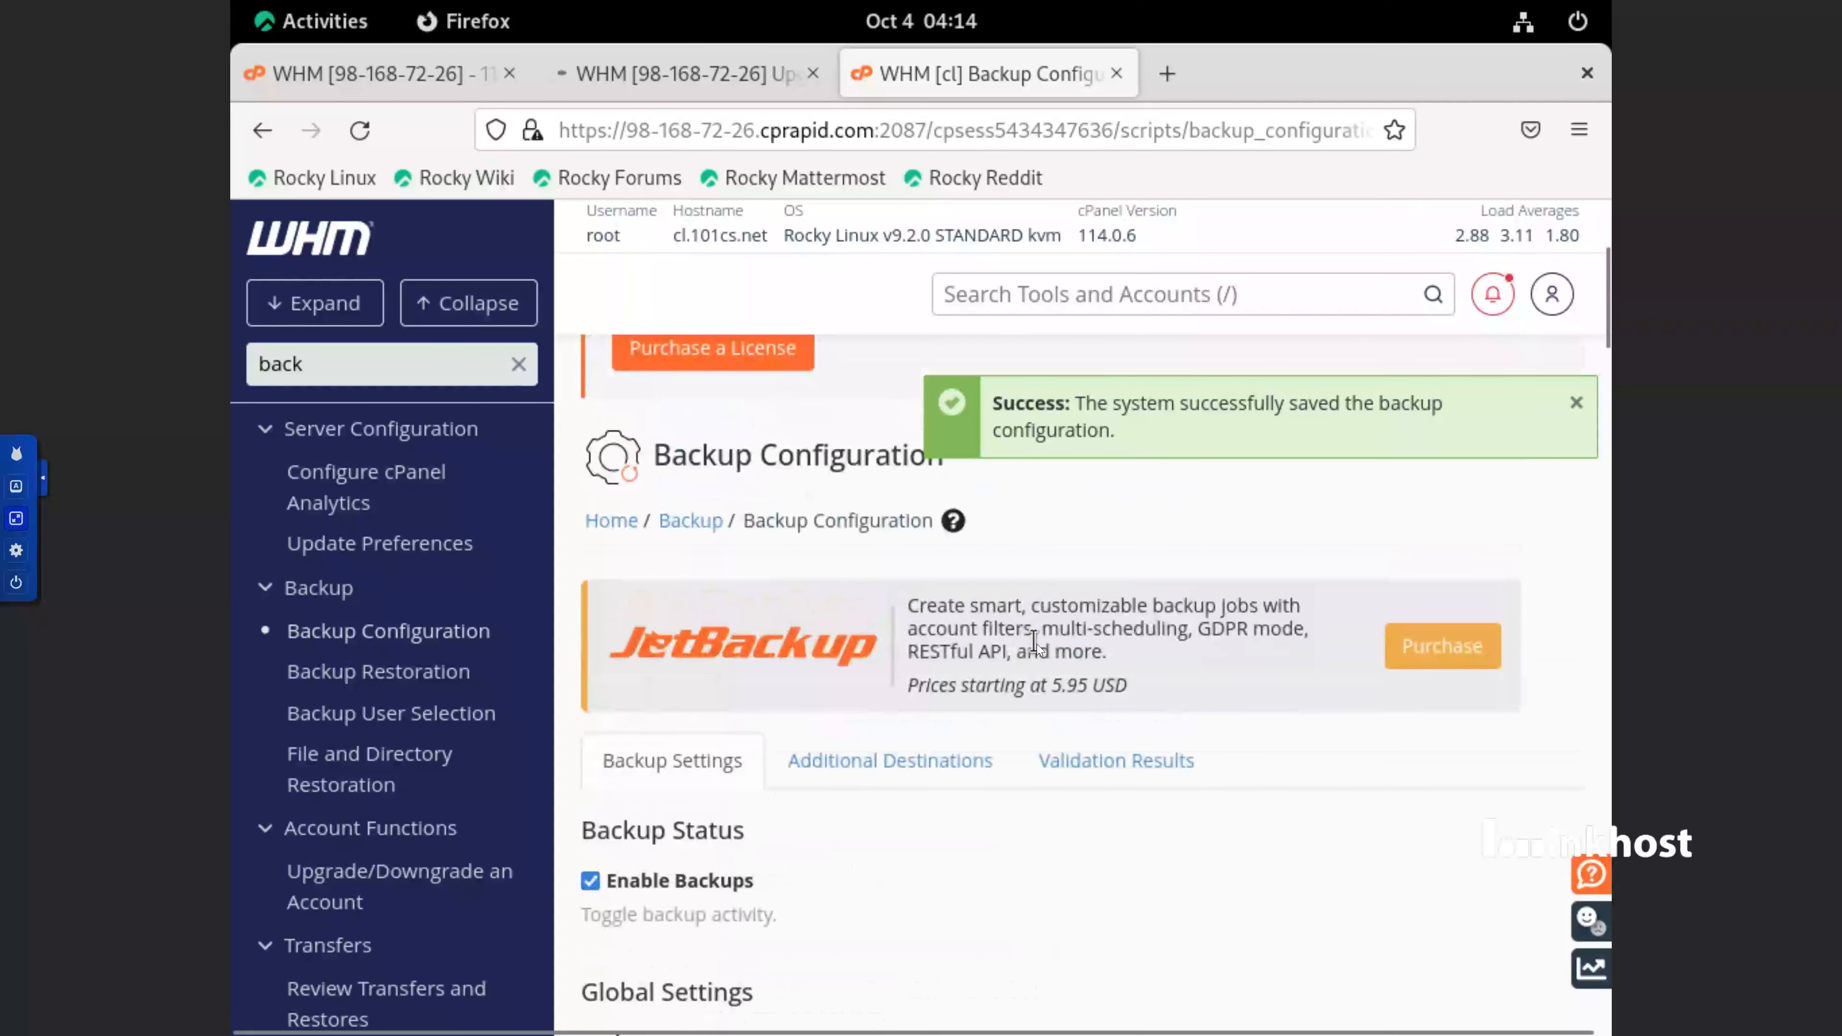
pyautogui.click(901, 773)
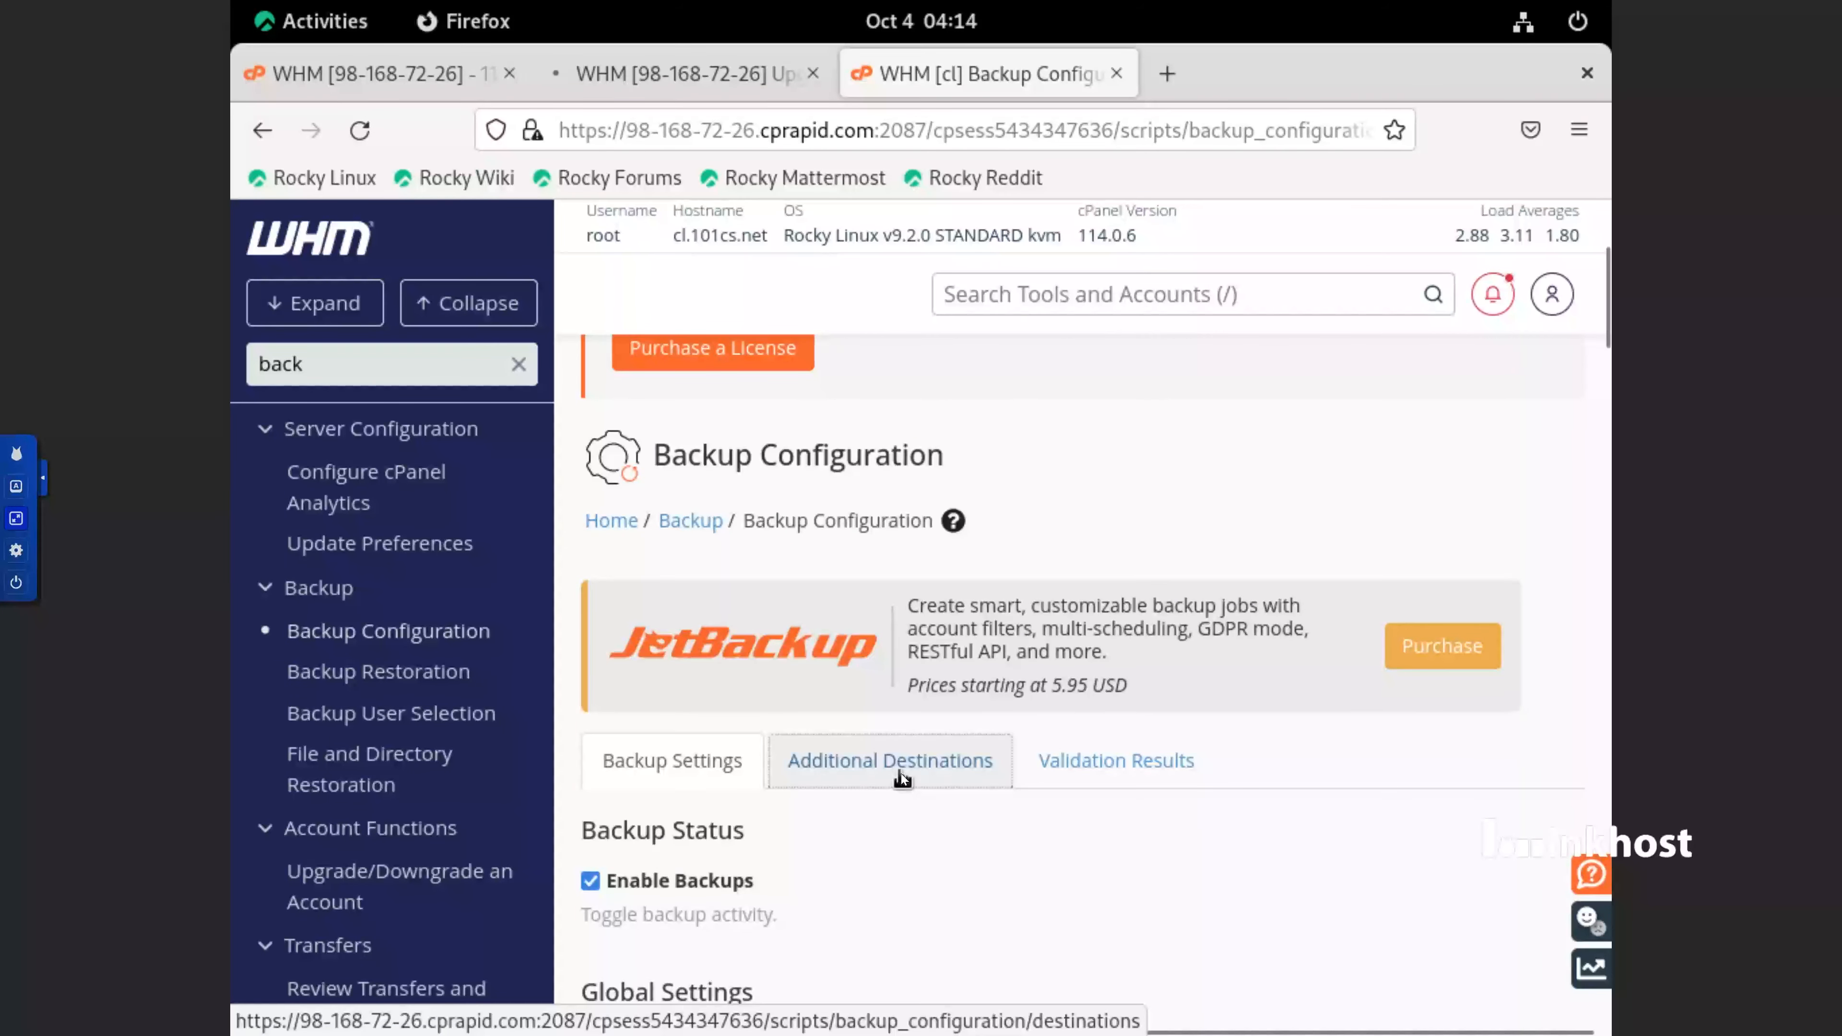
pyautogui.scroll(-5, 901, 774)
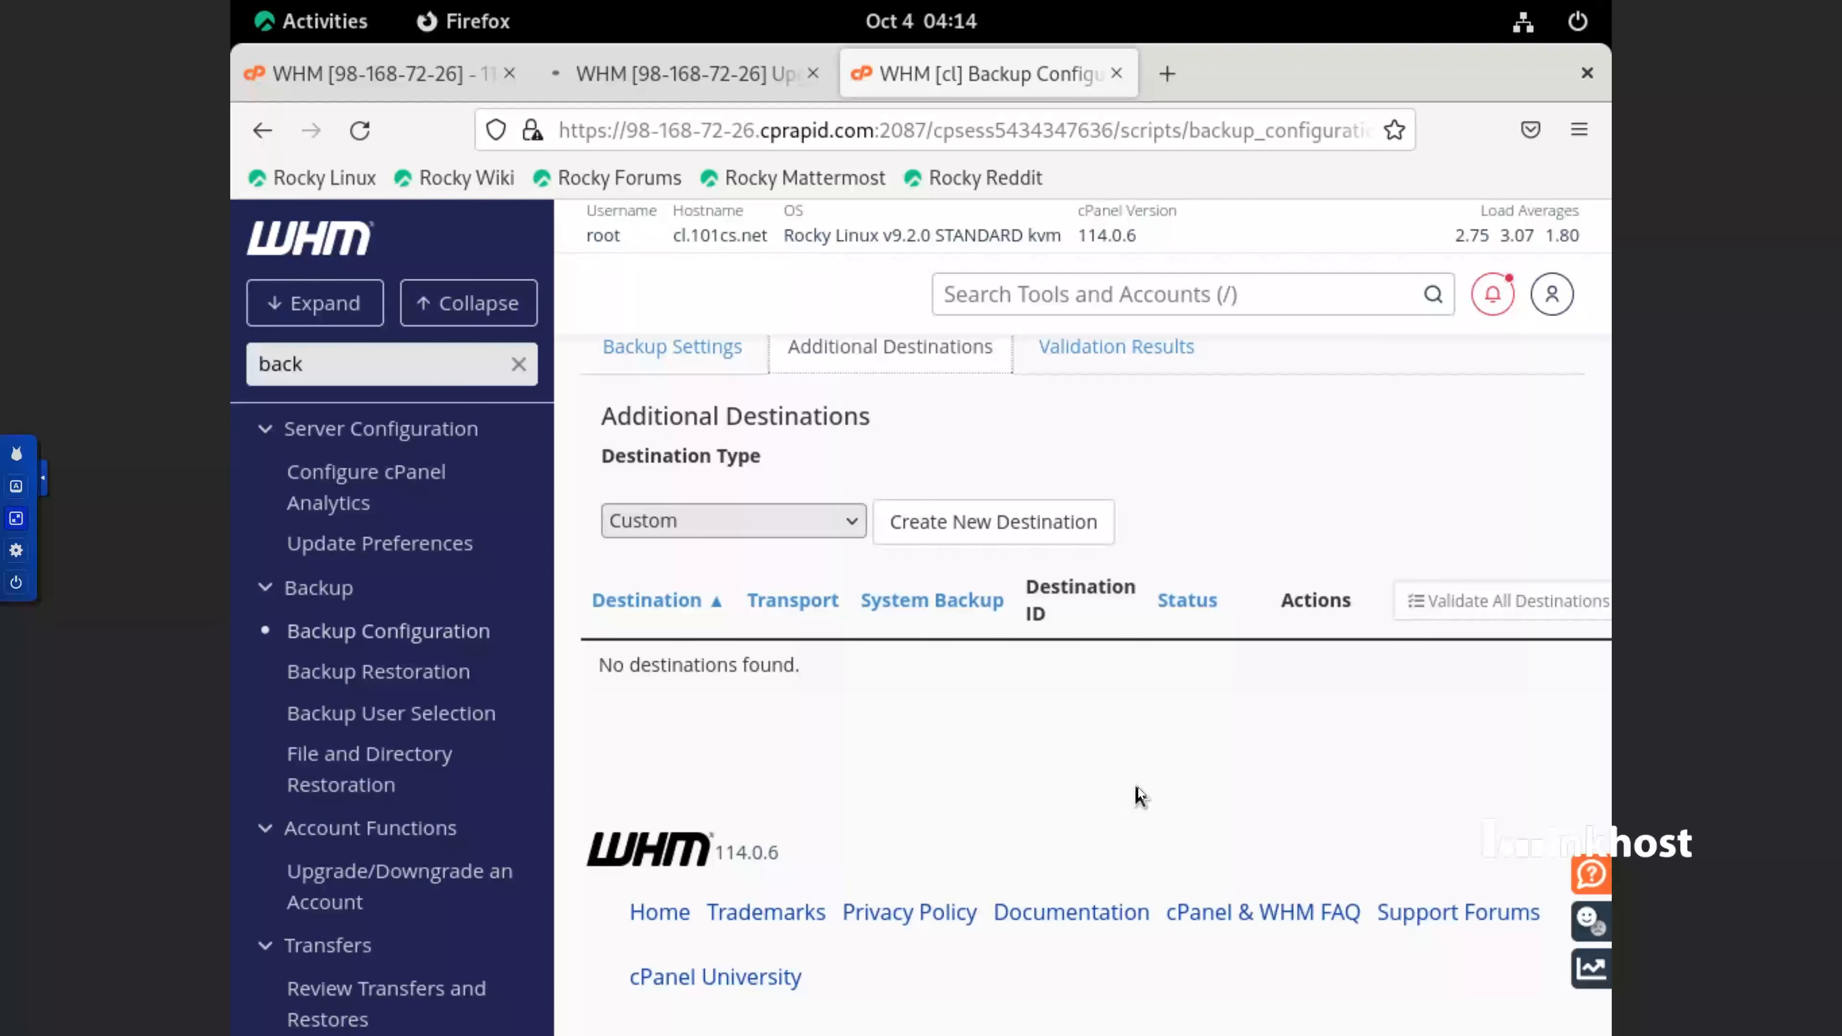
pyautogui.scroll(10, 379, 493)
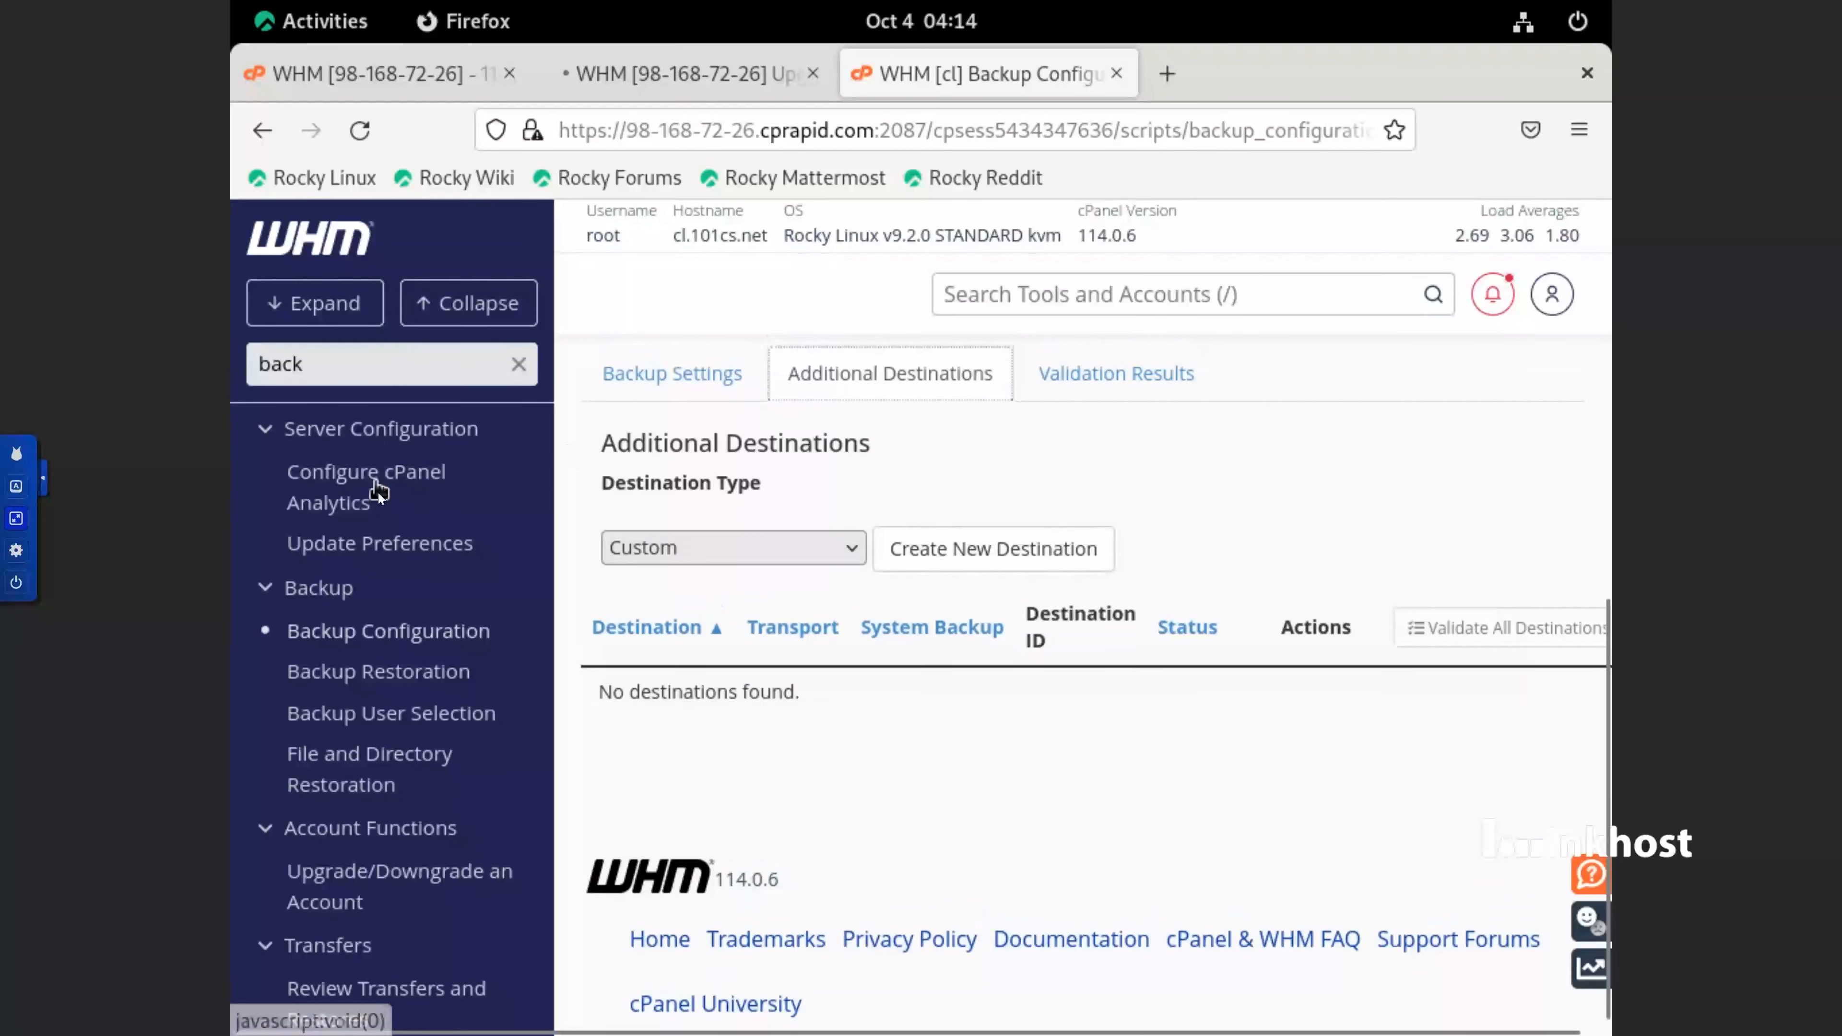
# Clear the tool search and open Initial Quota Setup to read its quota warnings, checking the pending upgrade page in between
pyautogui.doubleClick(349, 364)
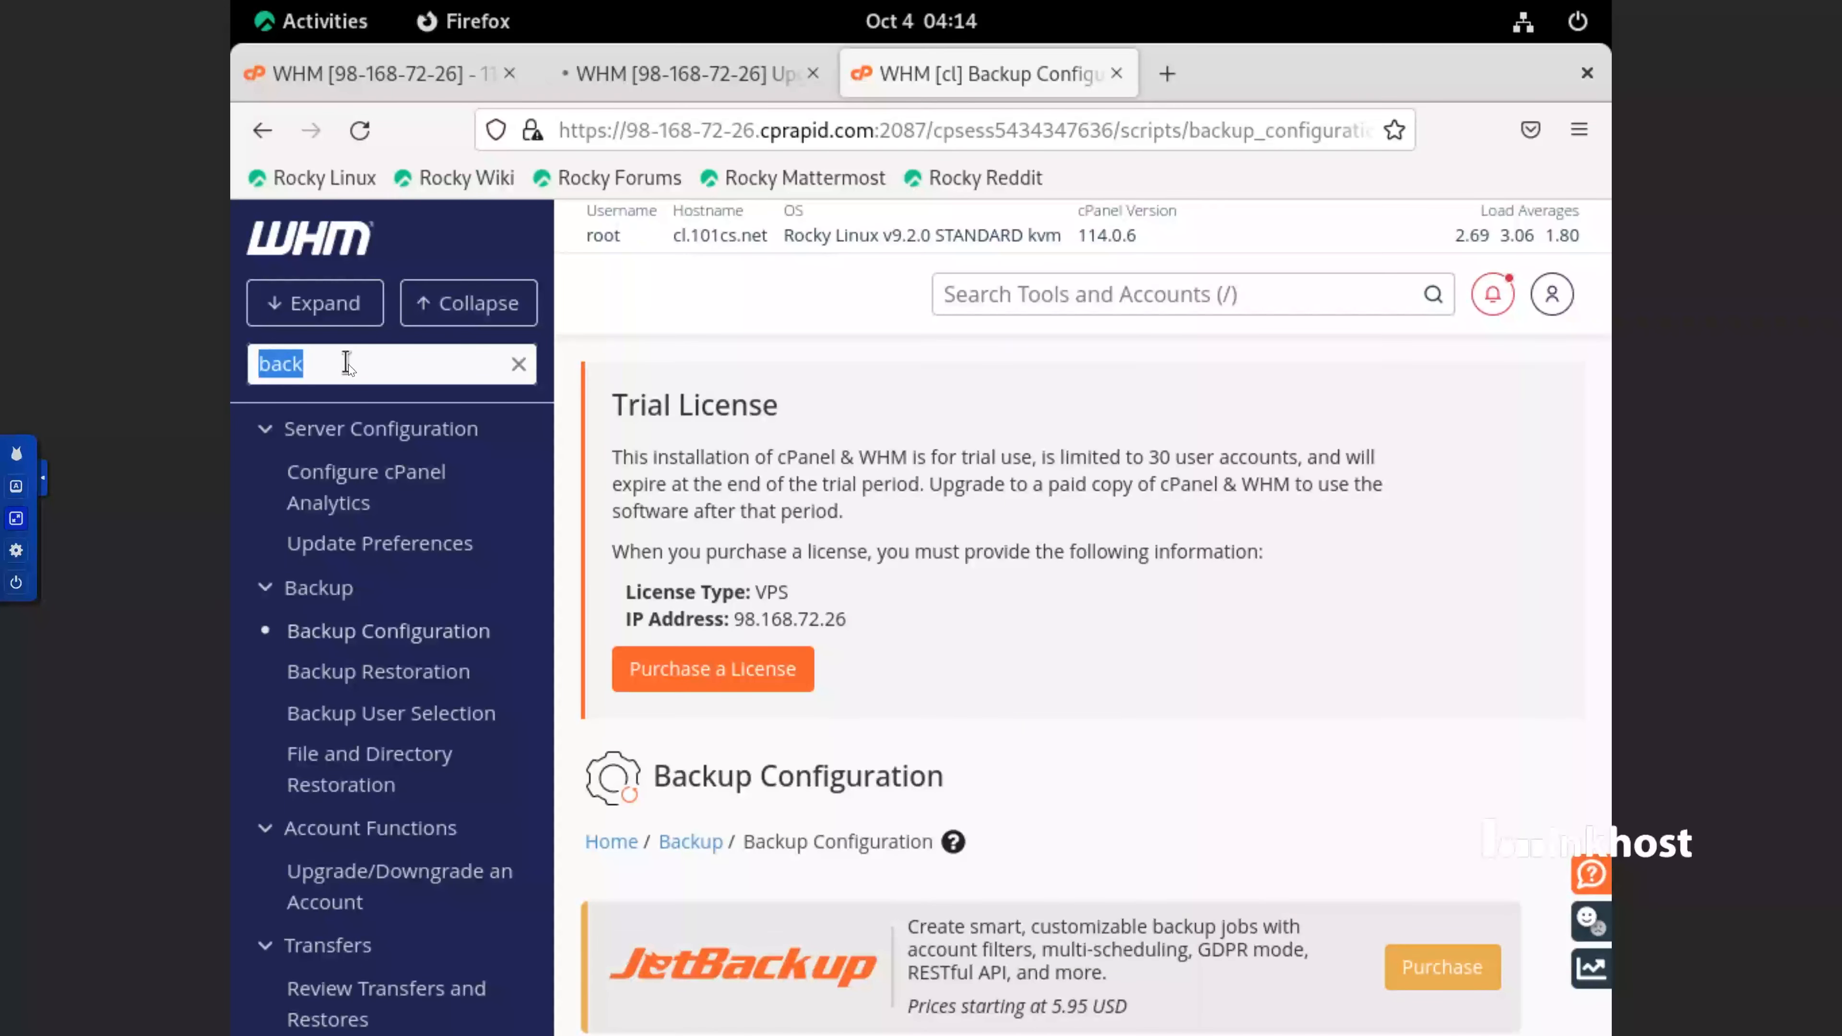
pyautogui.press('BackSpace')
pyautogui.scroll(-3, 399, 581)
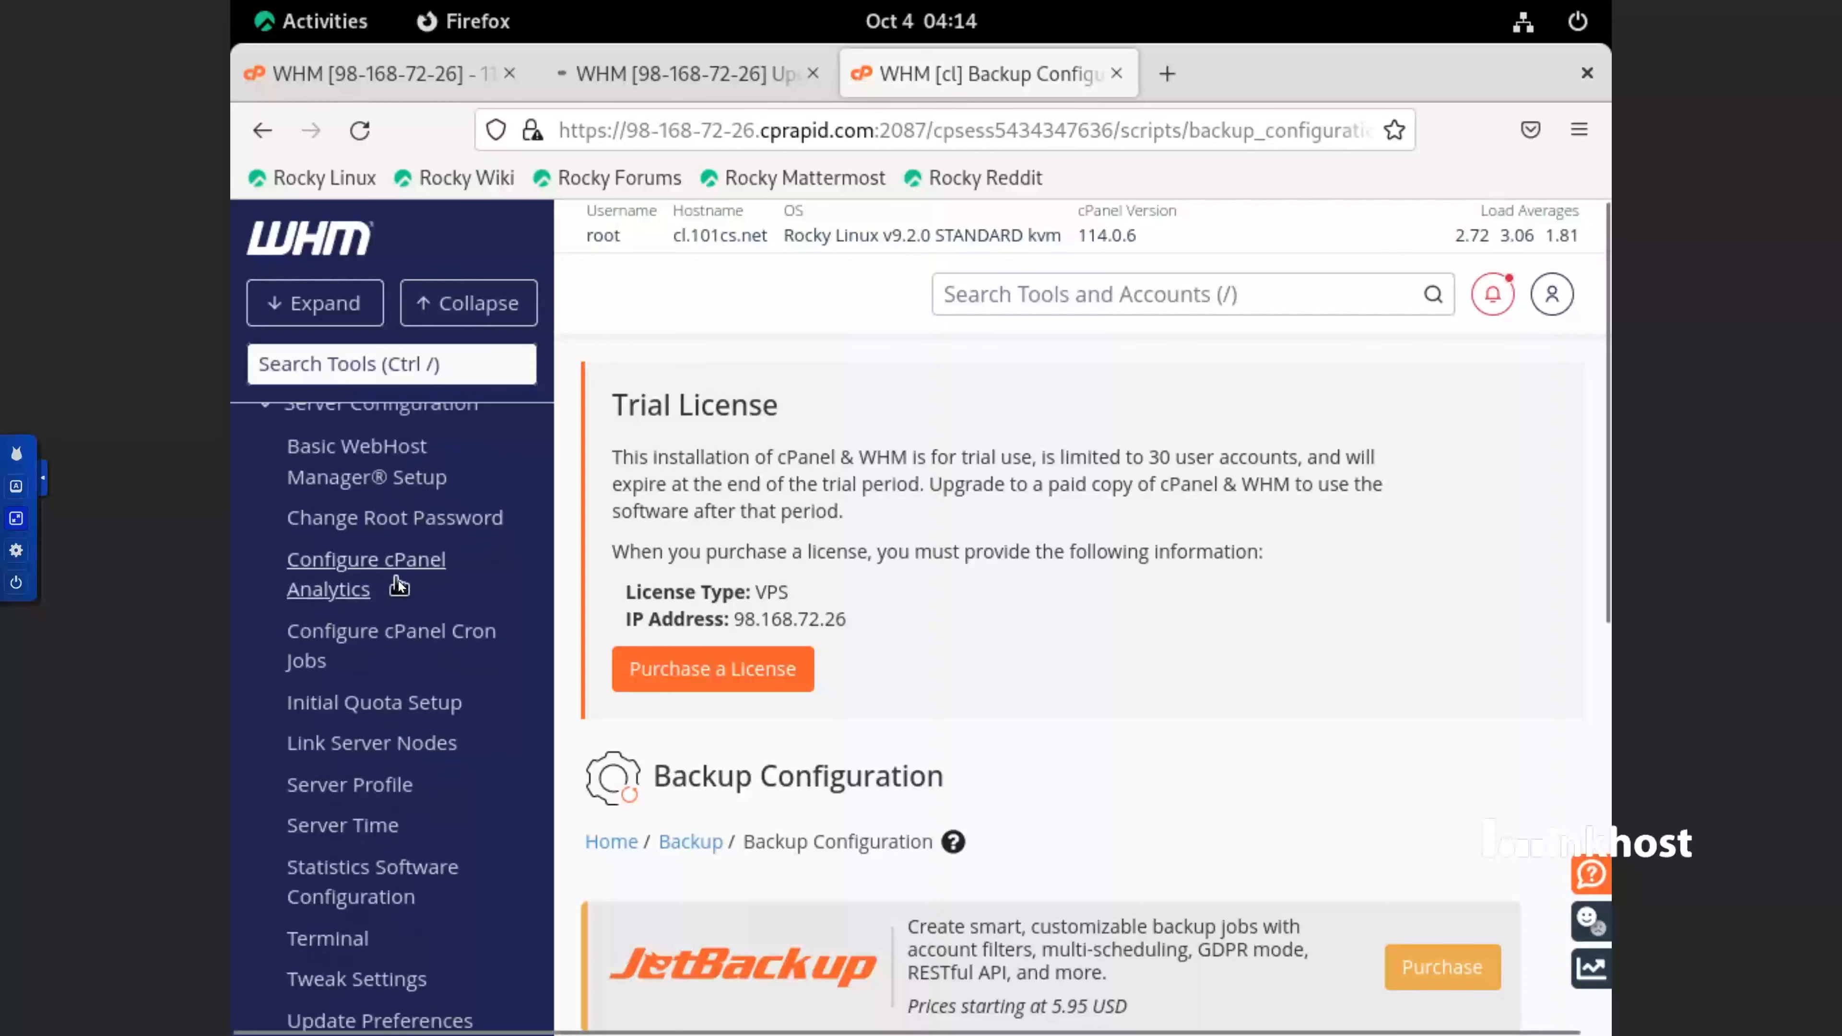
pyautogui.scroll(-3, 456, 572)
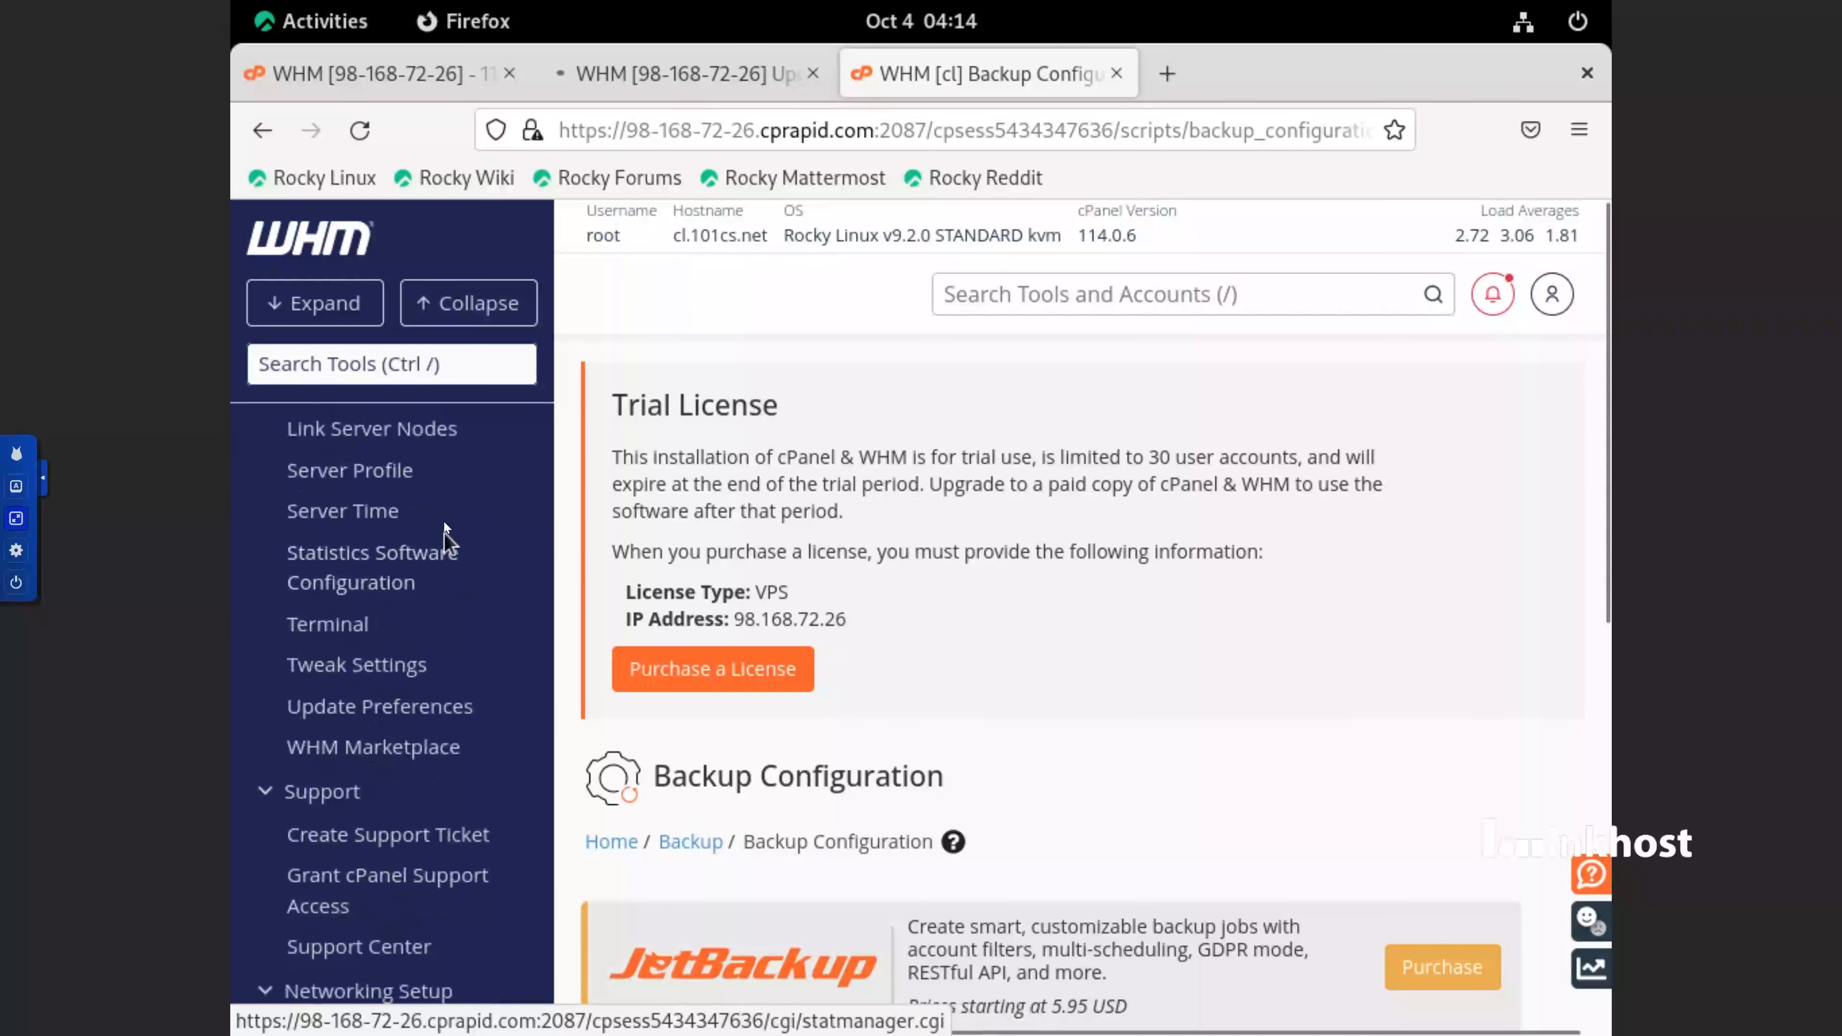
pyautogui.scroll(3, 449, 566)
pyautogui.scroll(3, 435, 550)
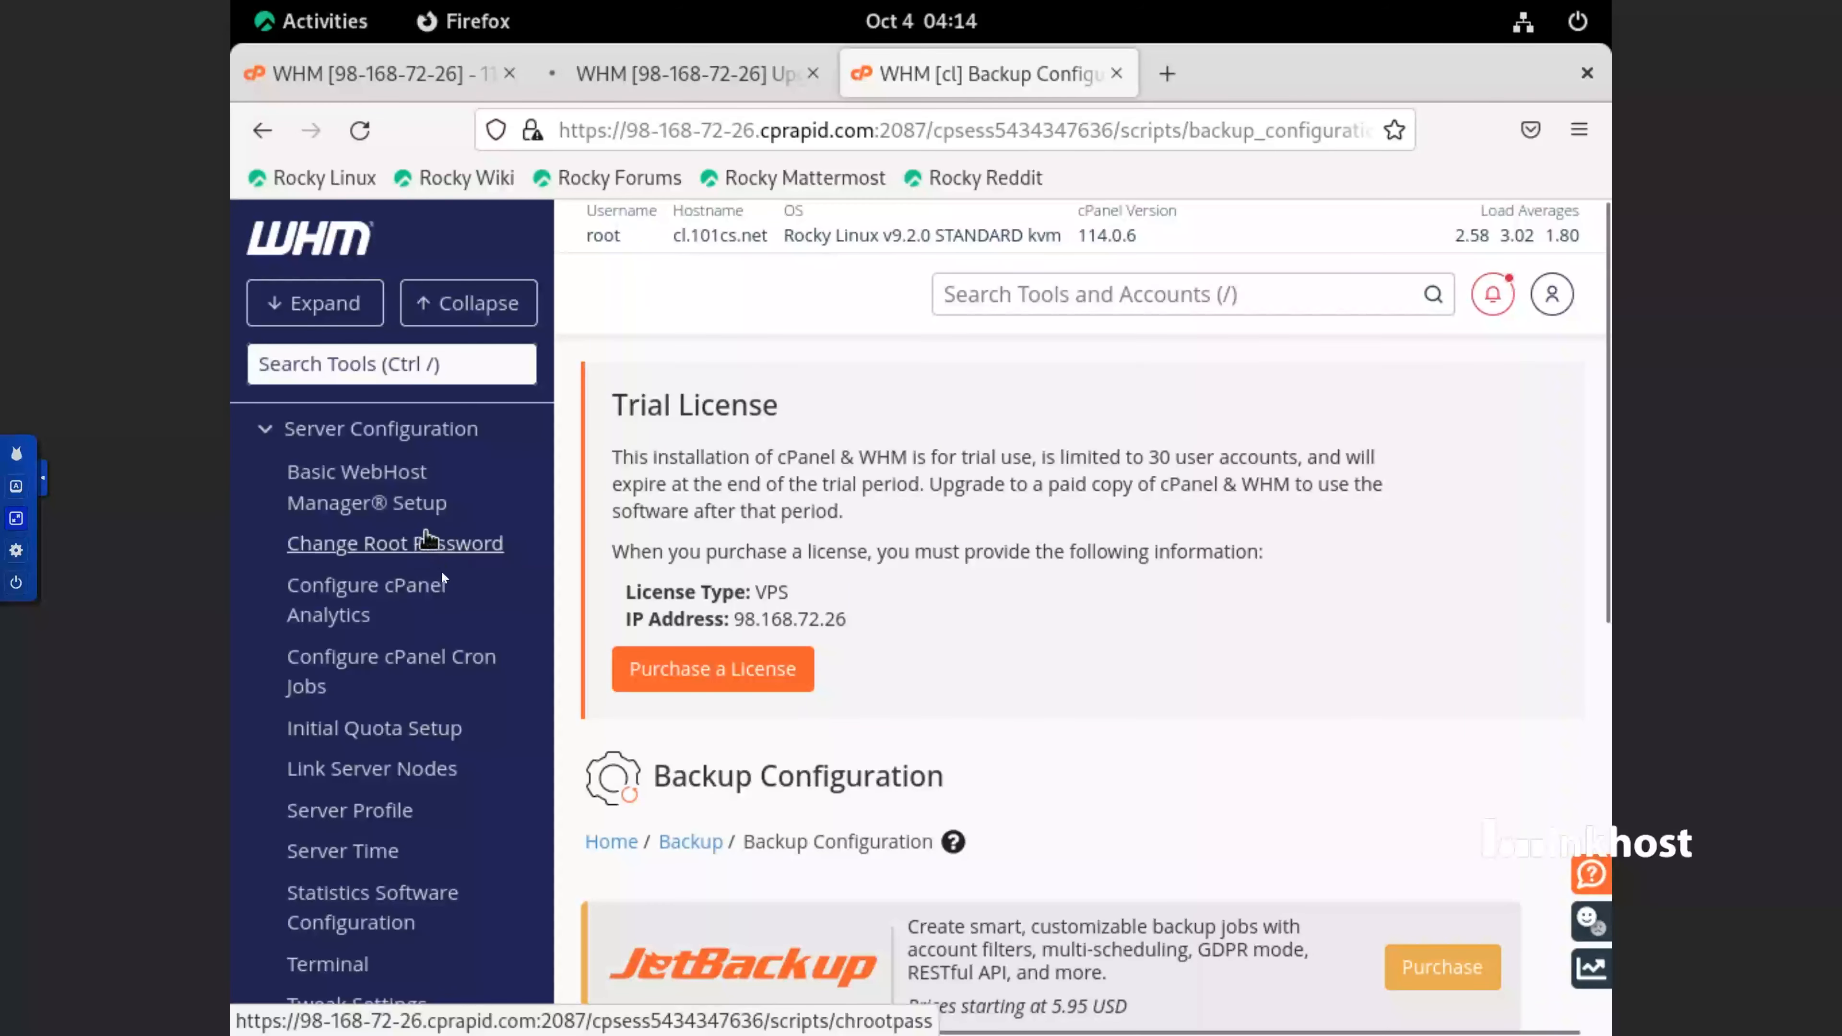
pyautogui.click(420, 735)
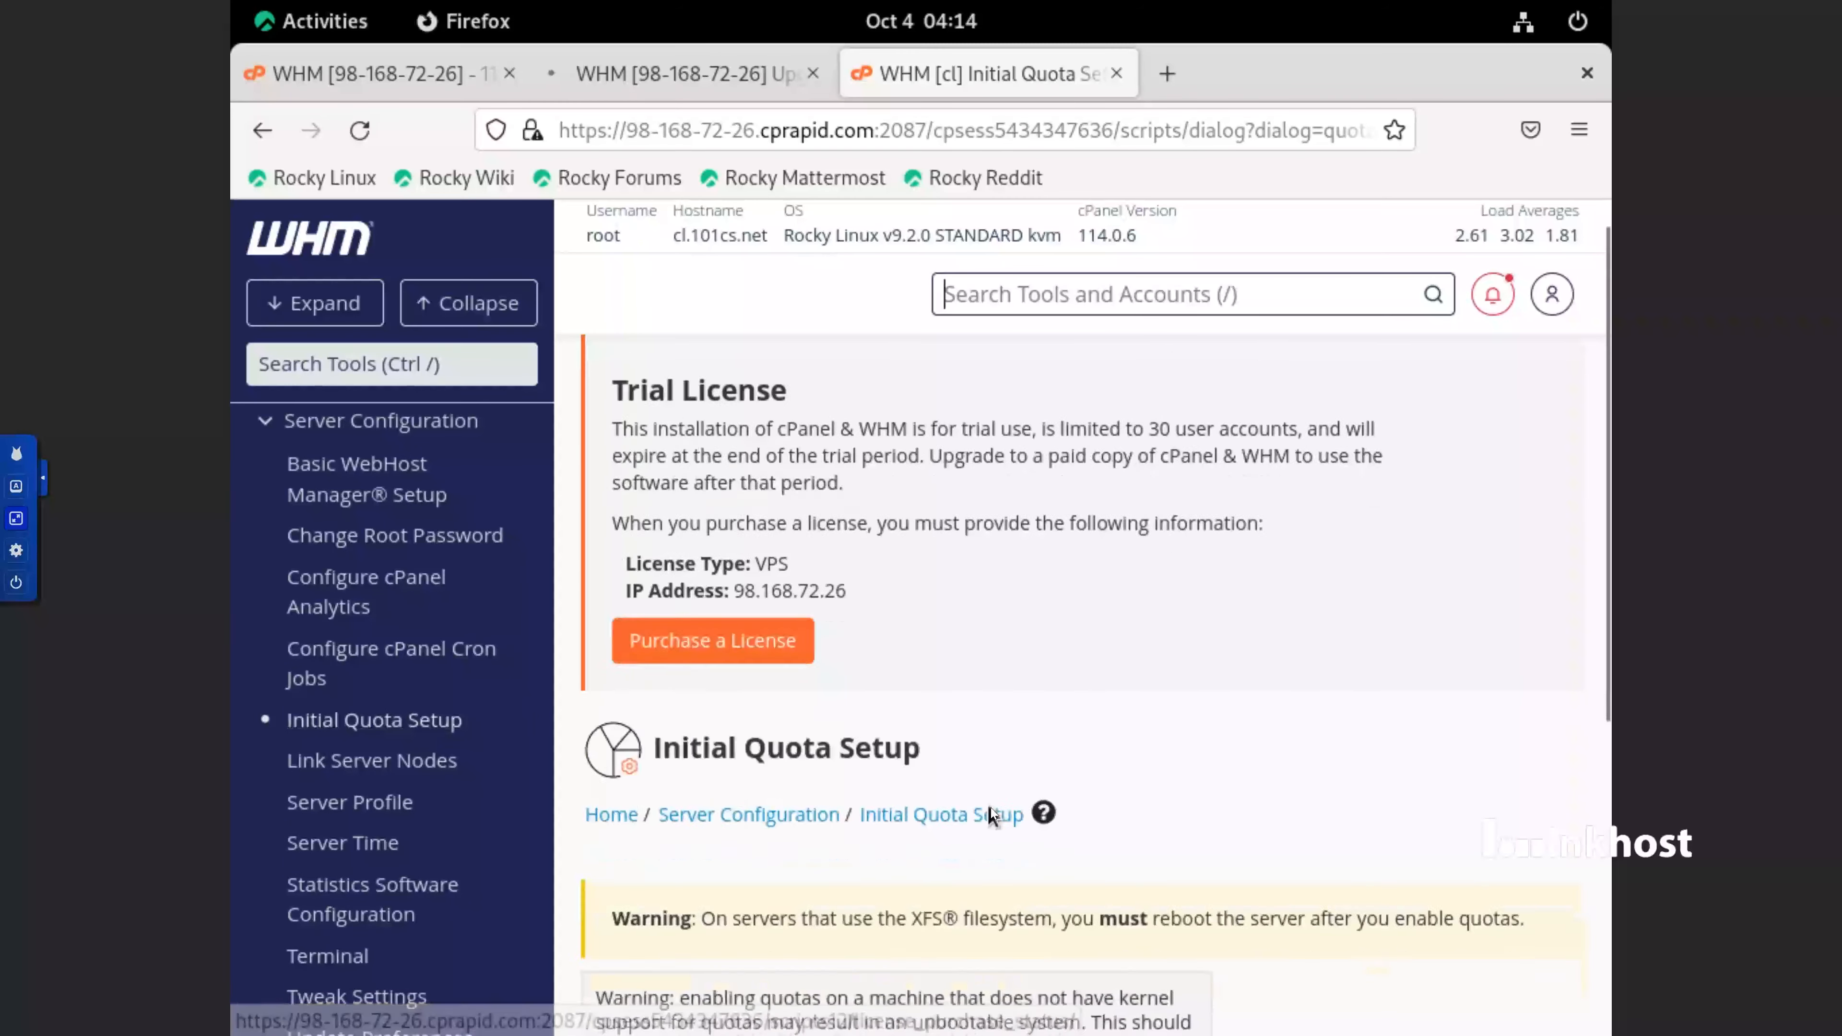
pyautogui.scroll(-5, 993, 809)
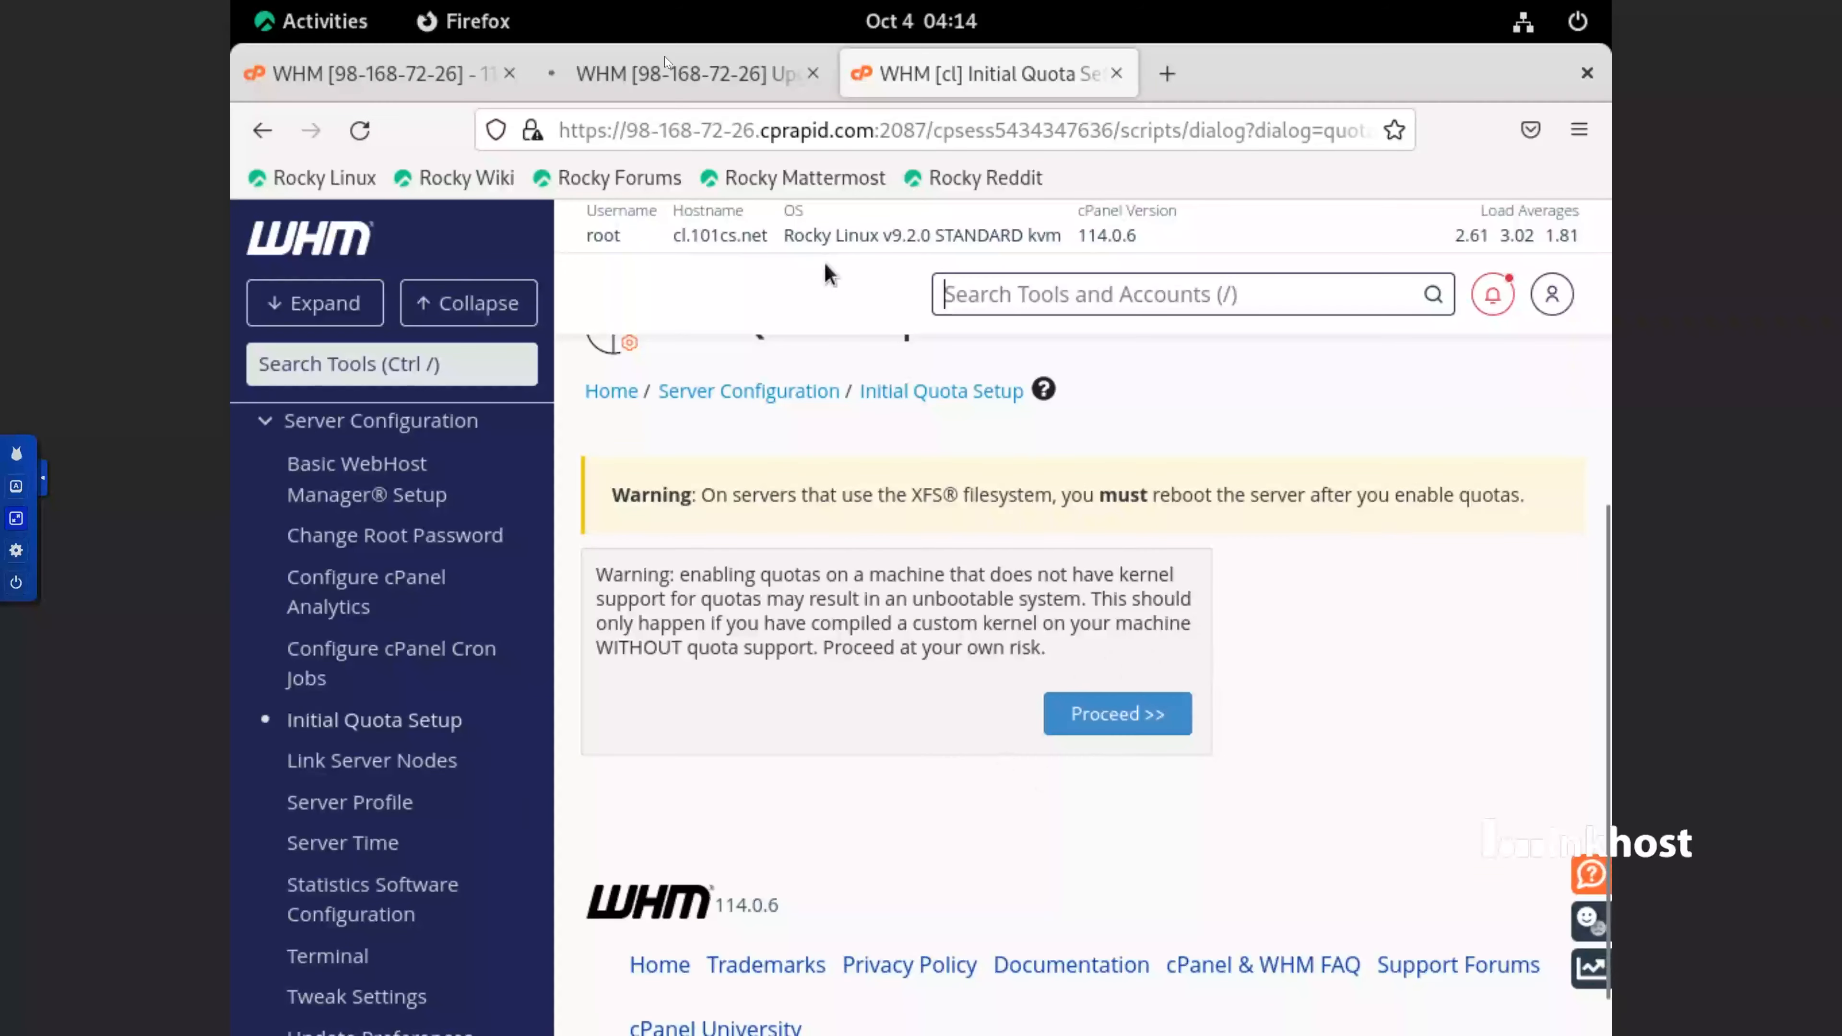
pyautogui.click(674, 76)
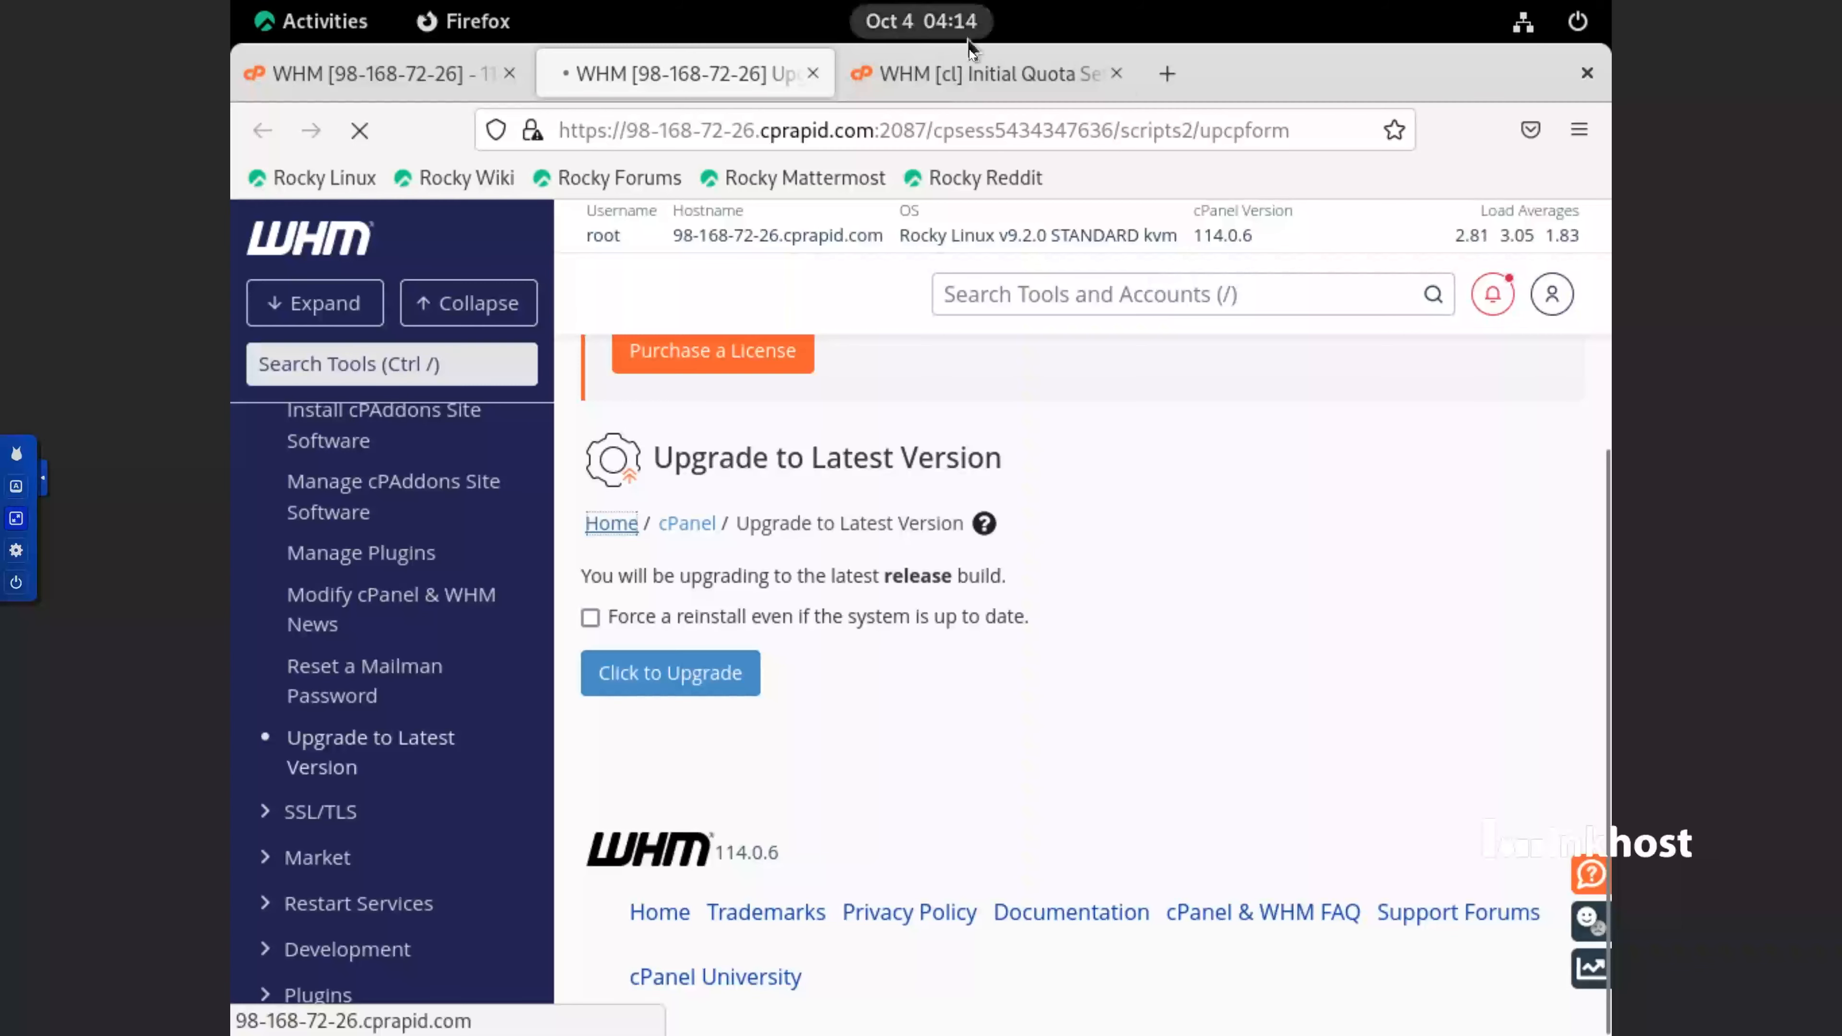
pyautogui.click(978, 73)
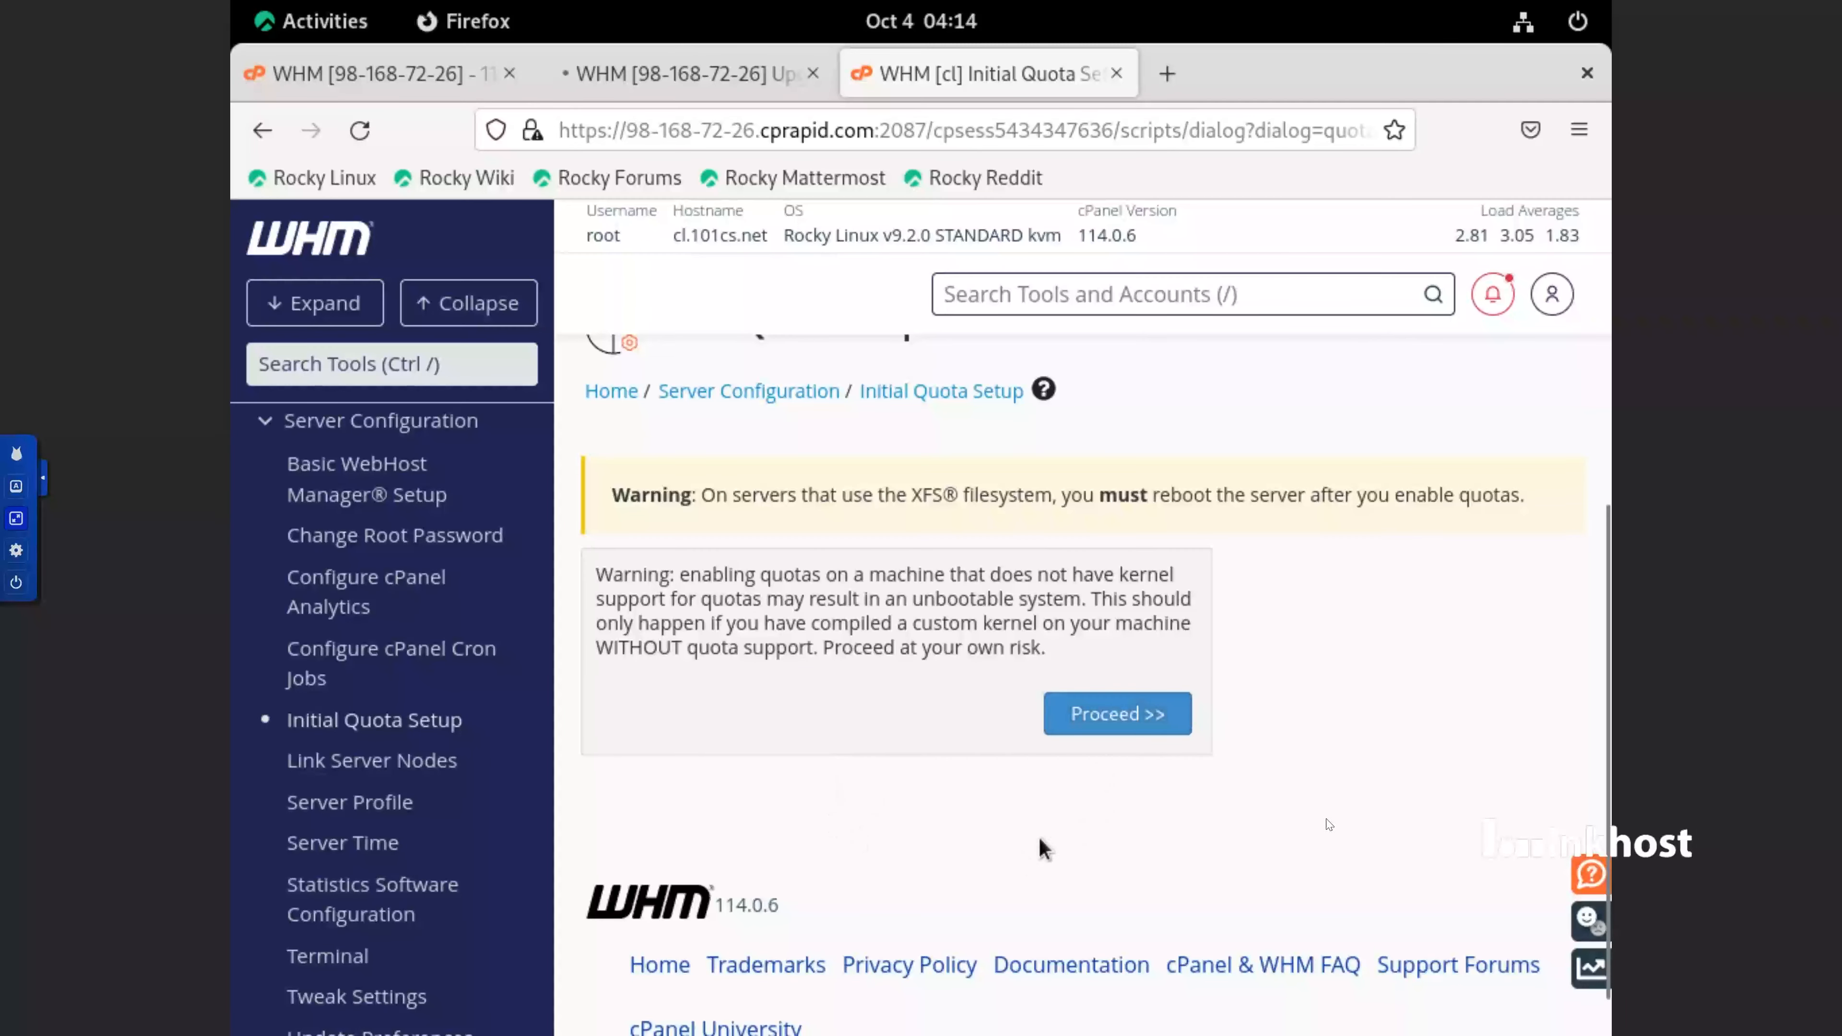
# In Update Preferences, select the /home partition as the staging directory, save, and check the stored selection
pyautogui.scroll(-3, 439, 682)
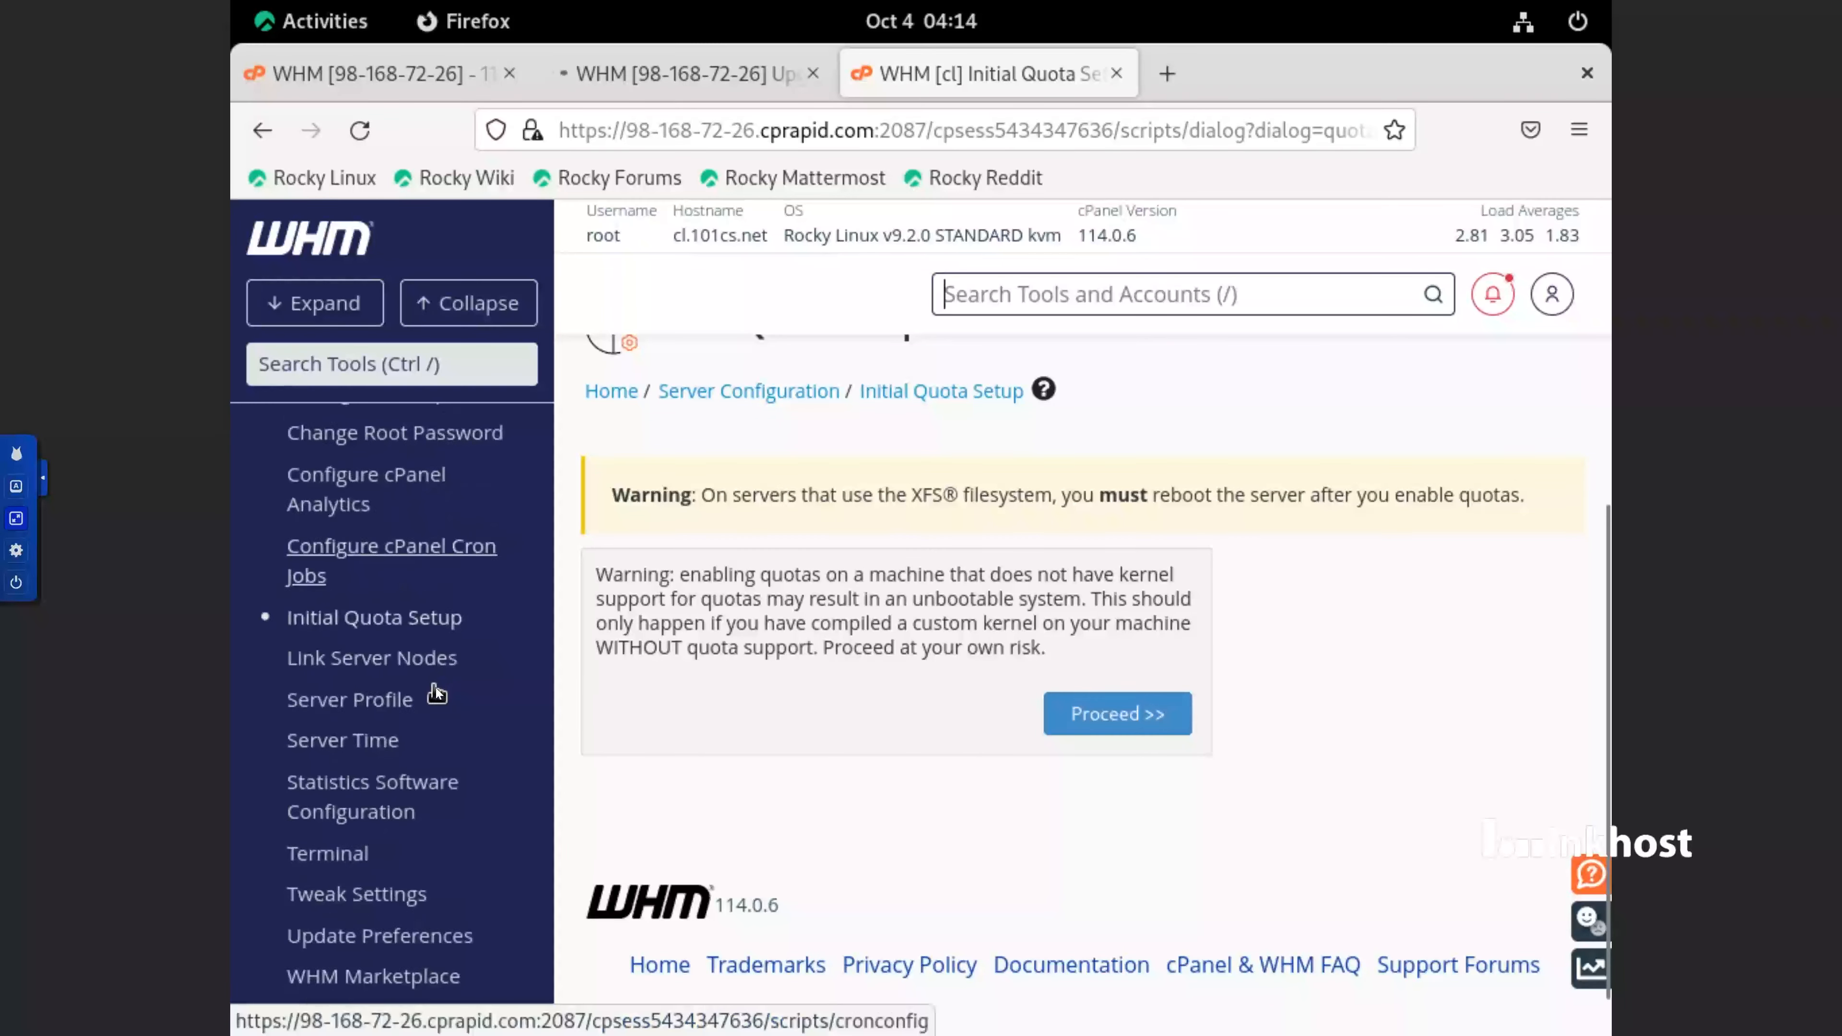
pyautogui.click(380, 868)
pyautogui.scroll(-10, 624, 378)
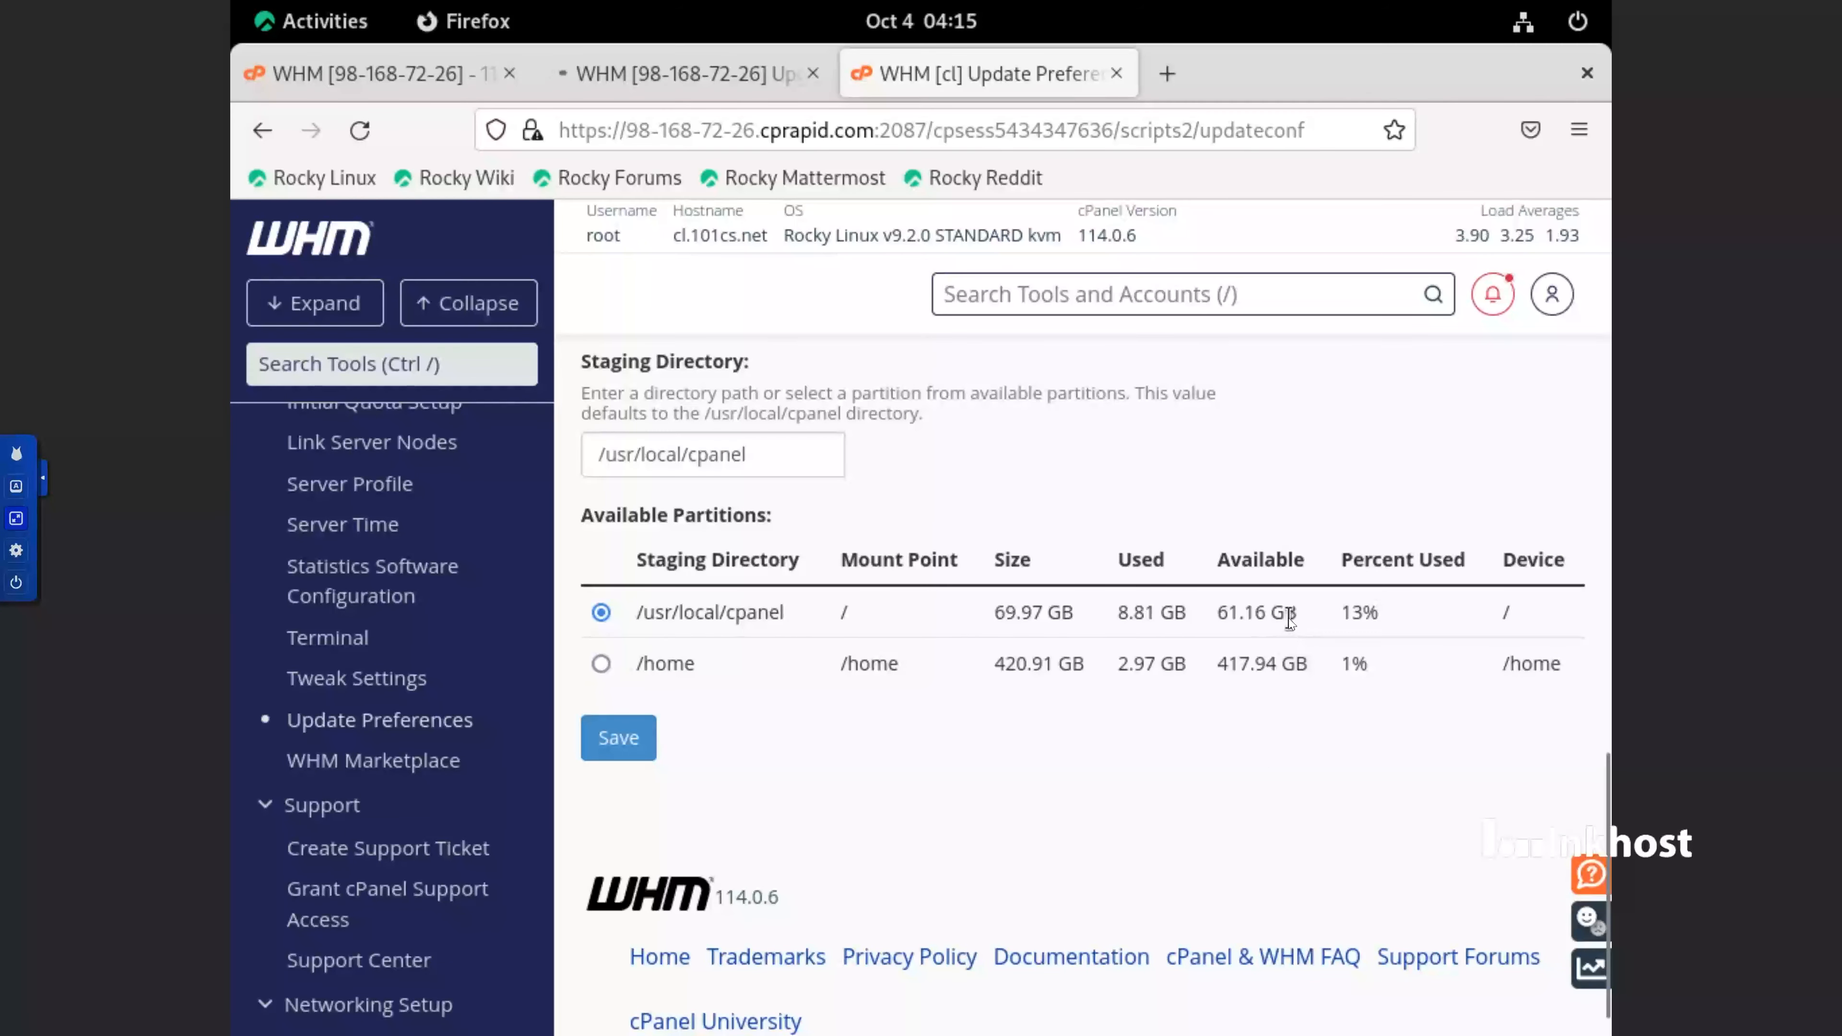
pyautogui.moveTo(1268, 617)
pyautogui.mouseDown()
pyautogui.moveTo(1217, 622)
pyautogui.moveTo(1246, 622)
pyautogui.mouseUp()
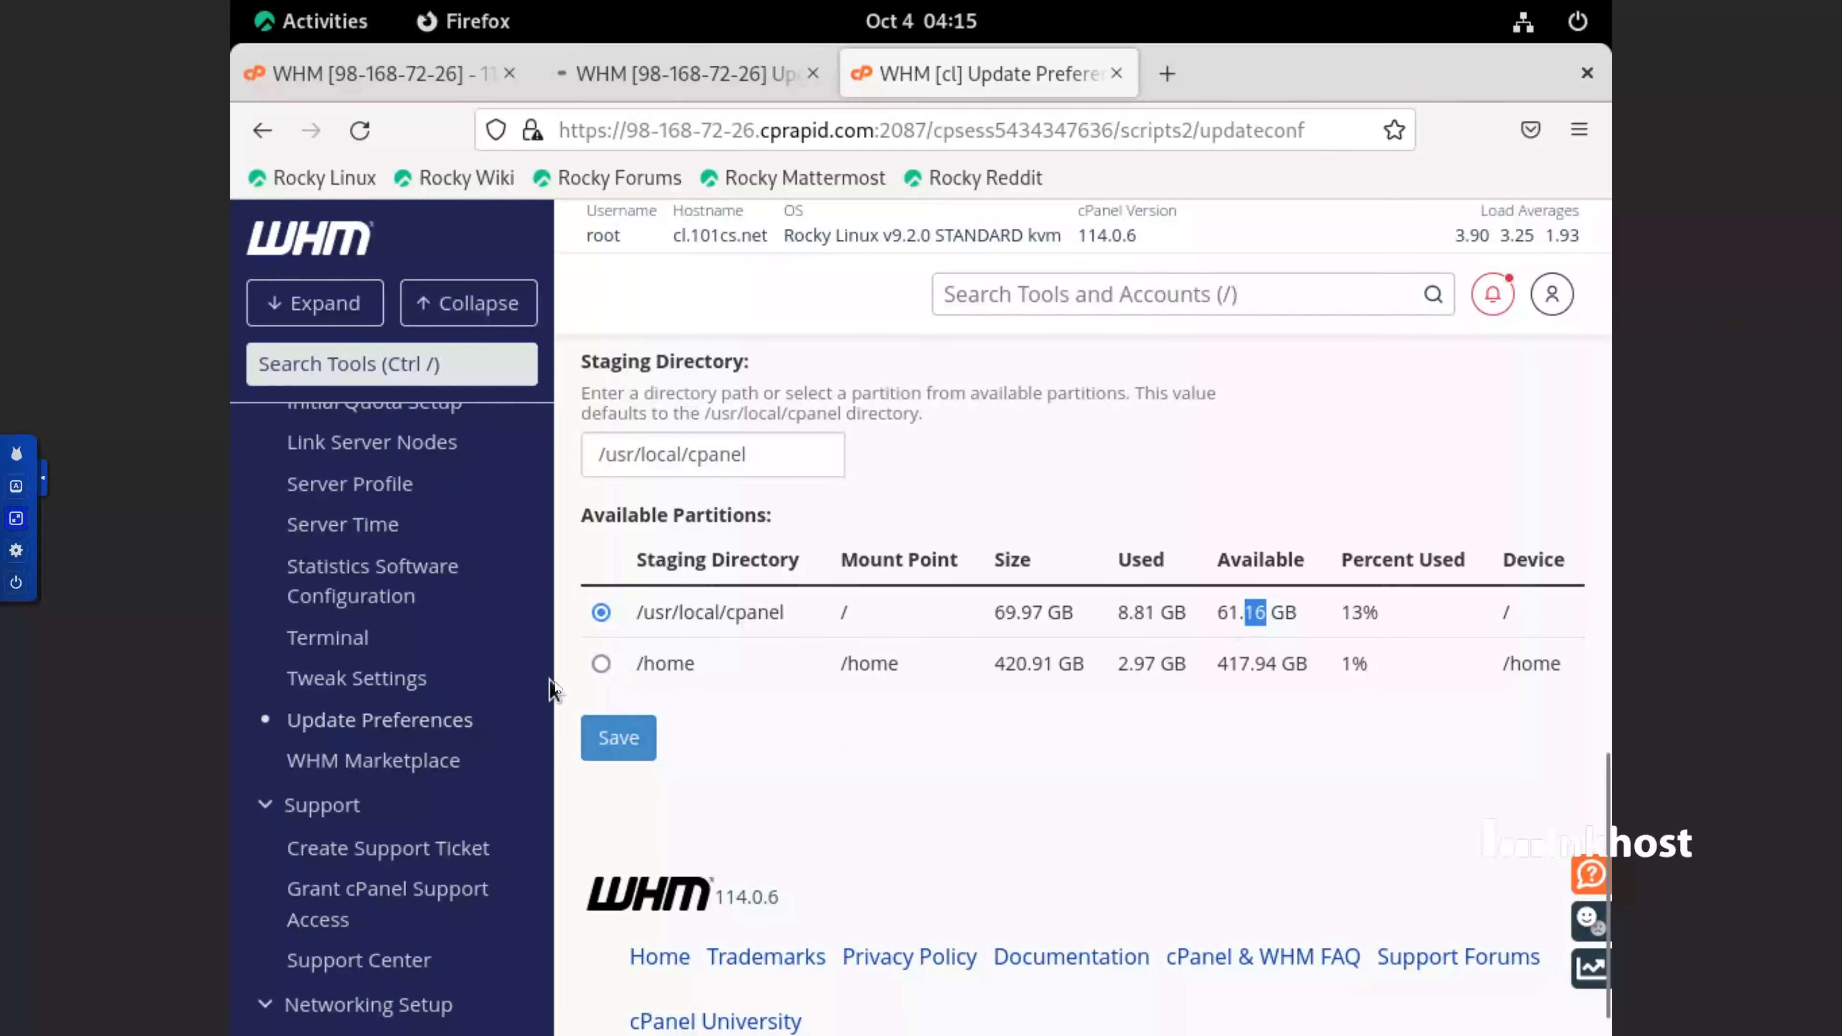
pyautogui.click(601, 664)
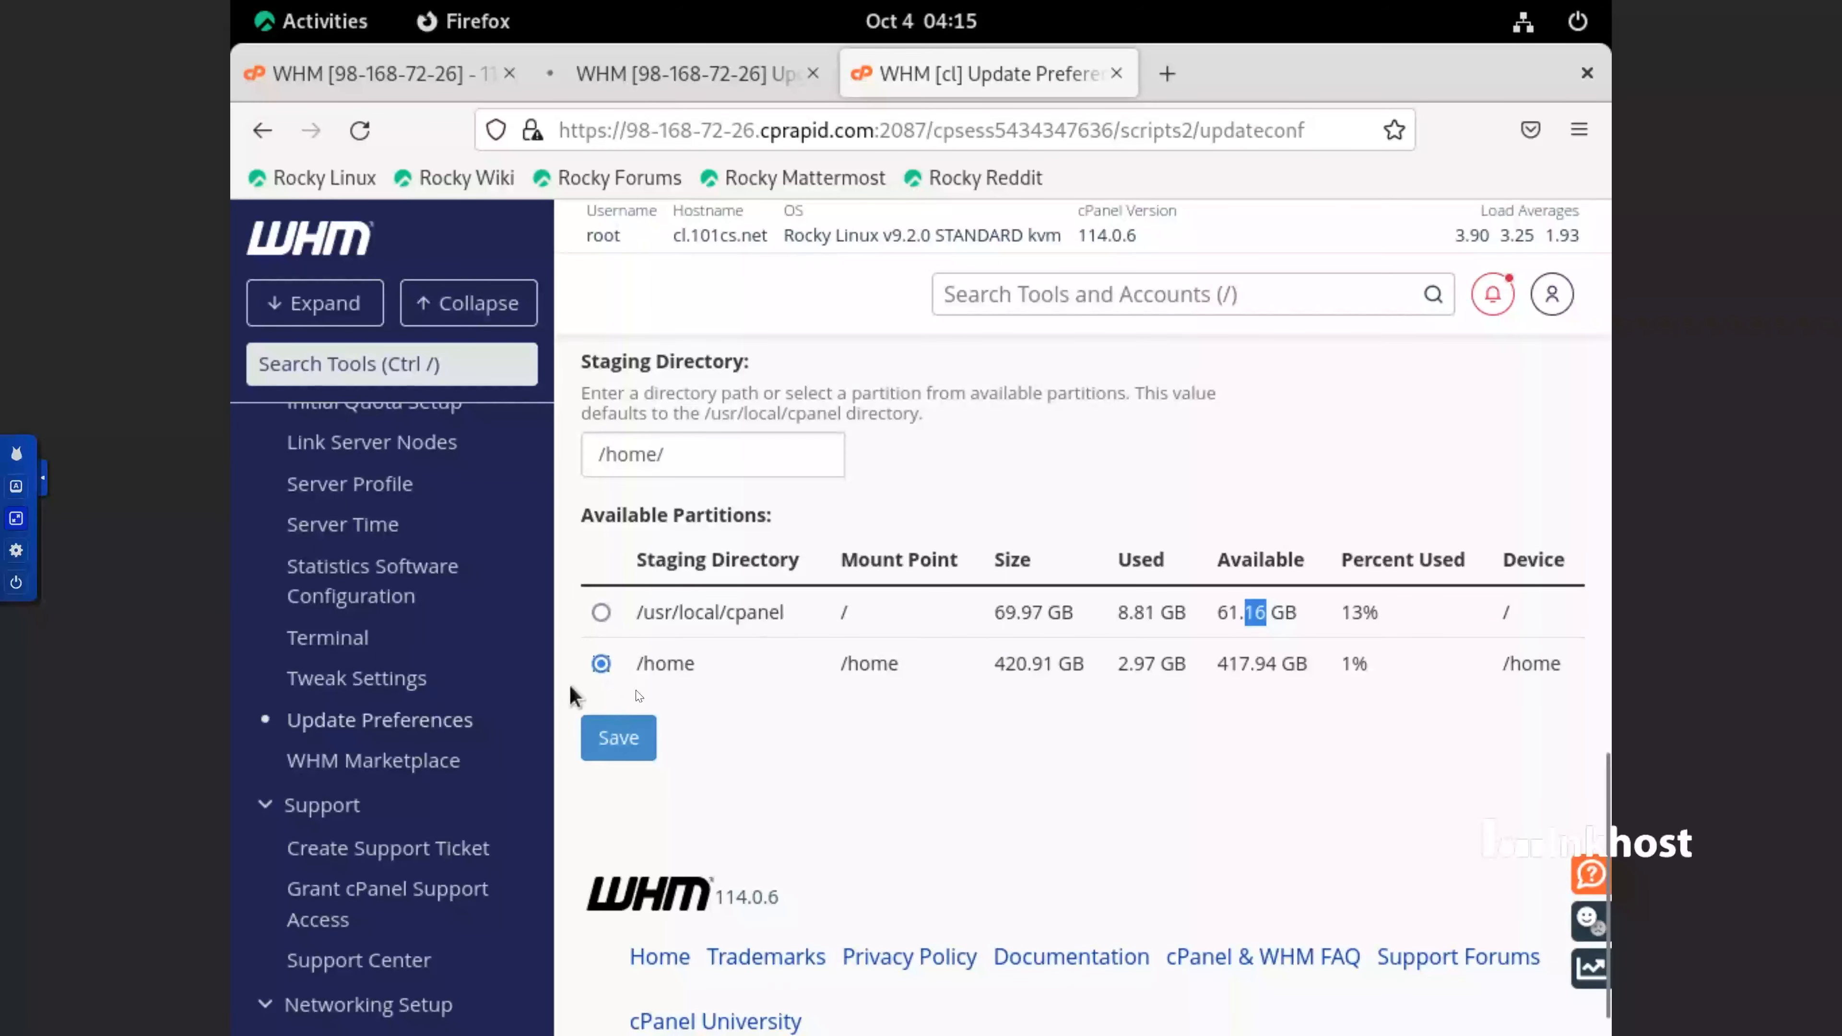
pyautogui.click(610, 737)
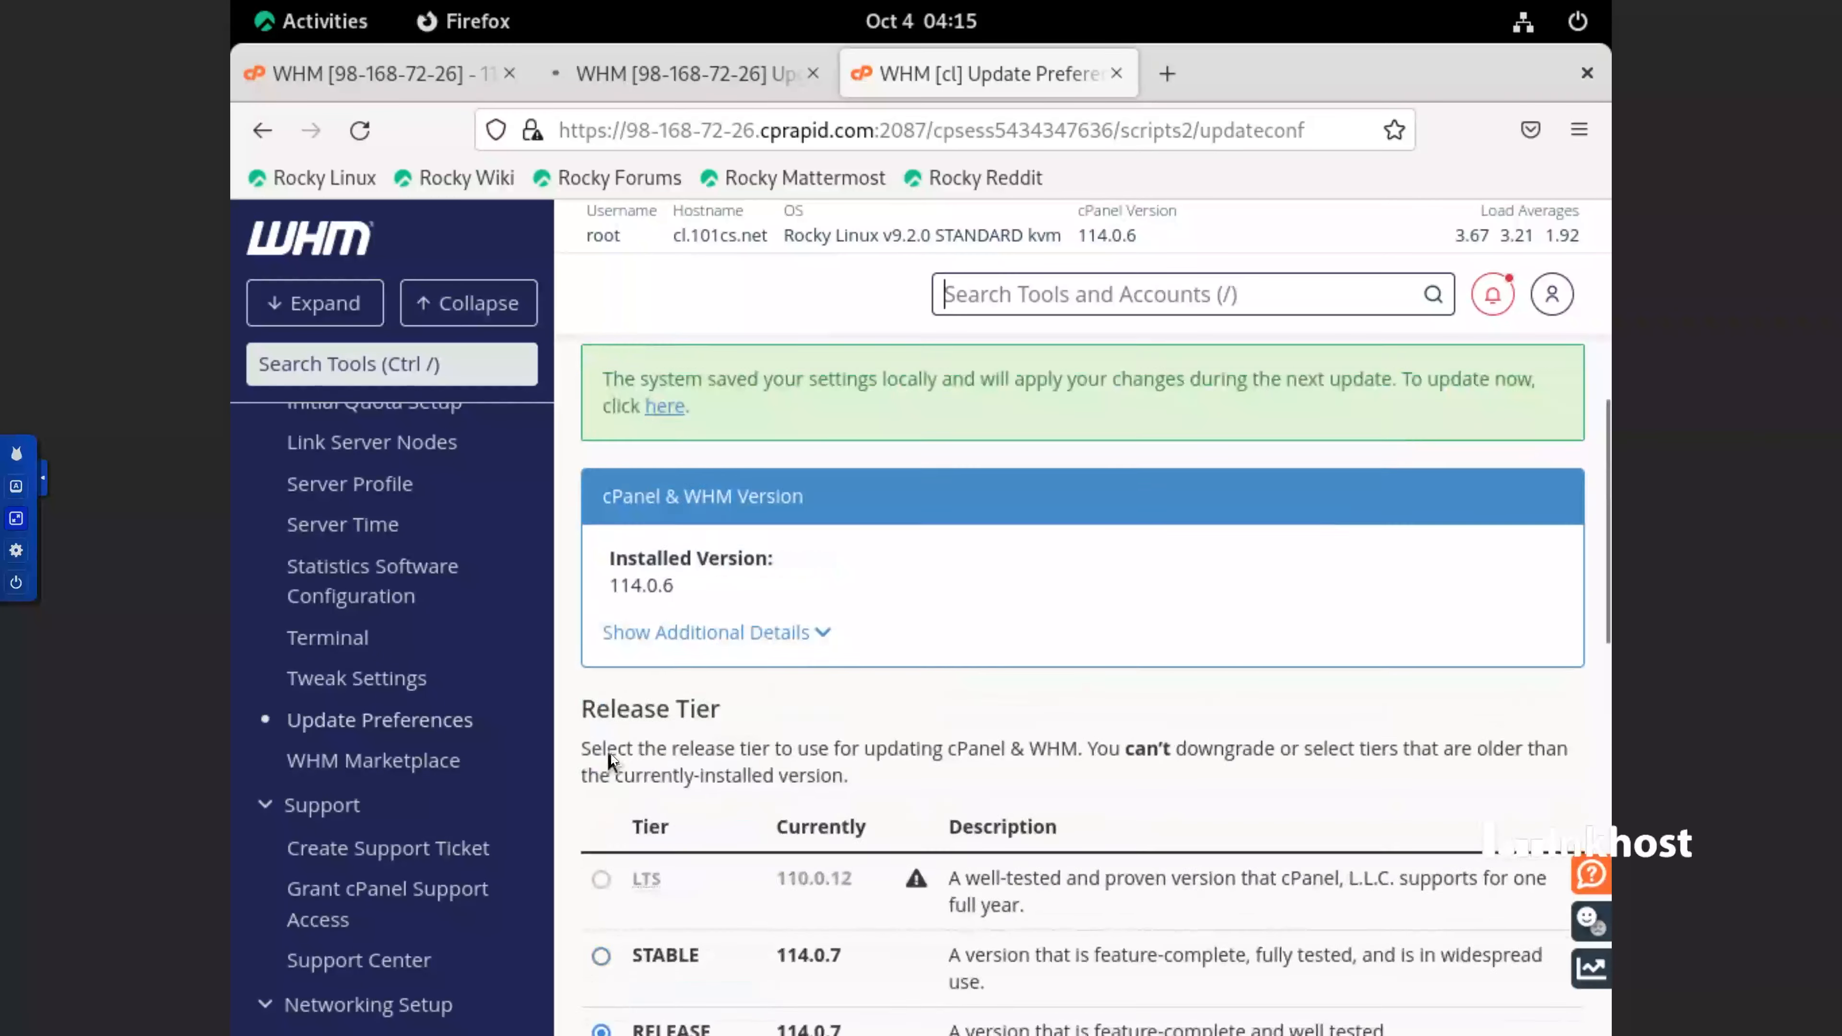
pyautogui.scroll(2, 609, 755)
pyautogui.scroll(-15, 787, 658)
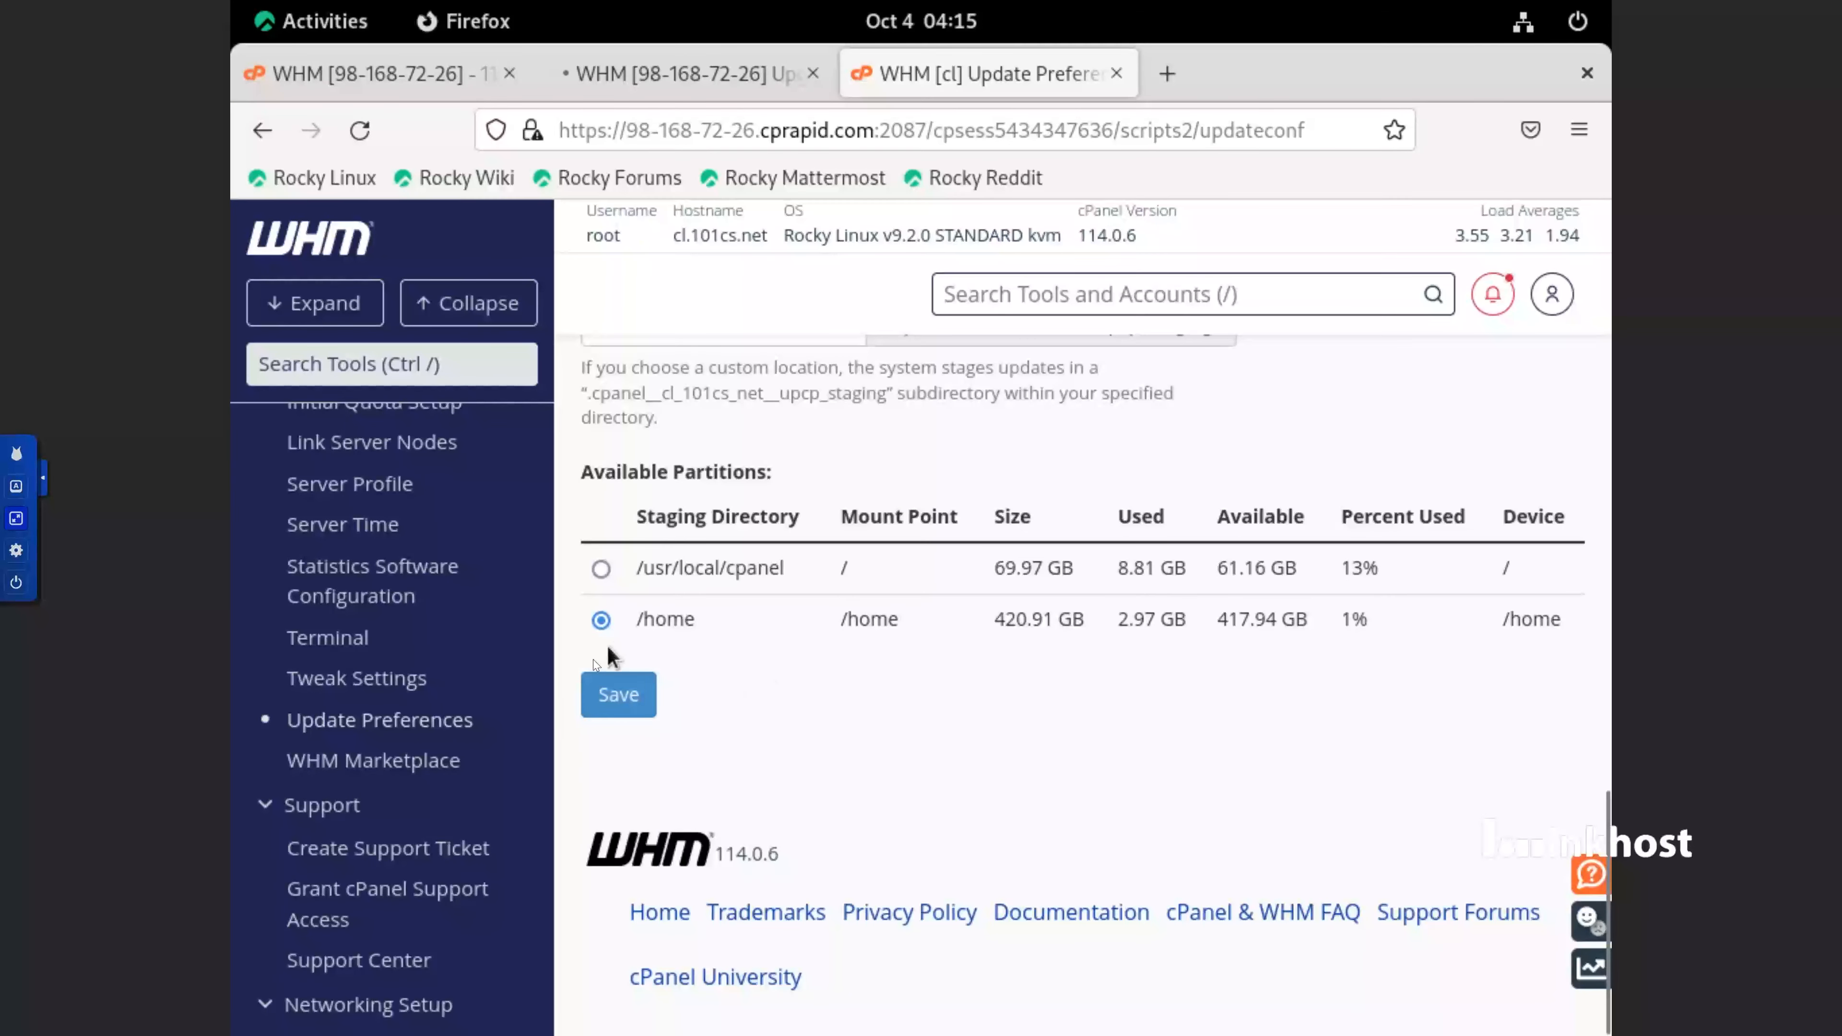
# Open Basic WebHost Manager Setup and enter the server's contact e-mail address in Contact Information
pyautogui.scroll(3, 459, 736)
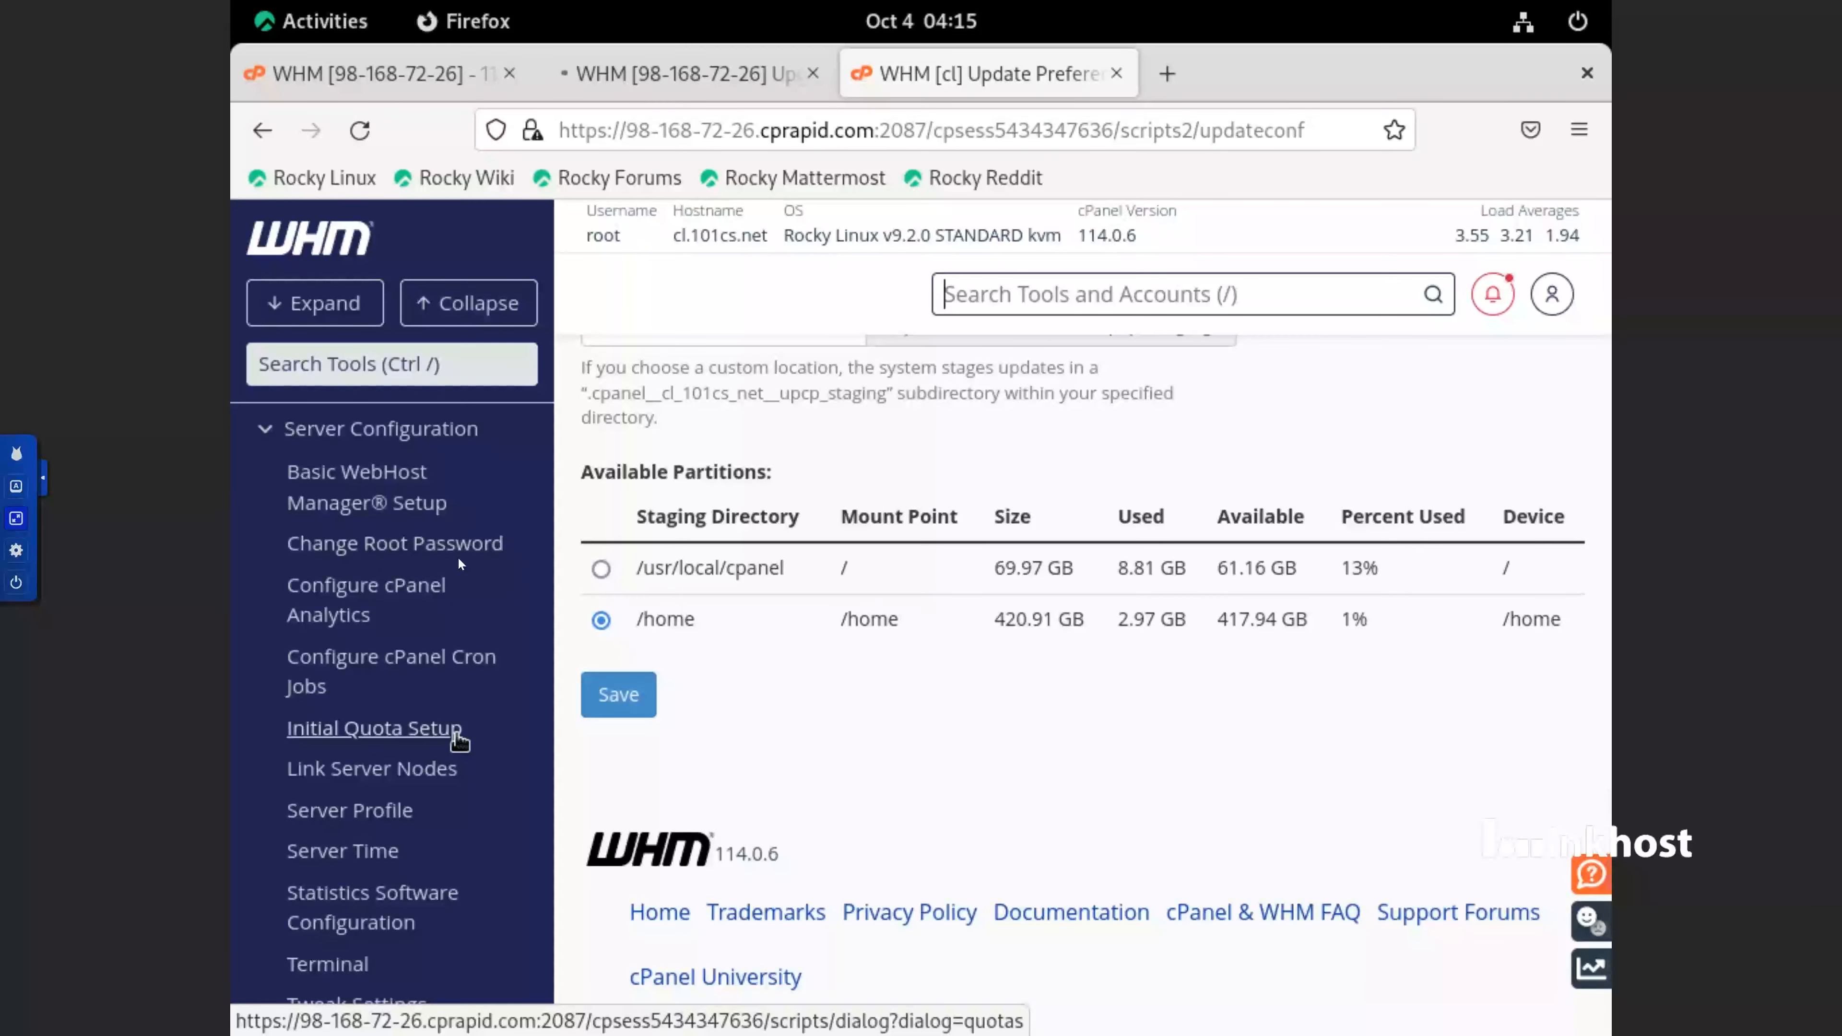
pyautogui.click(410, 484)
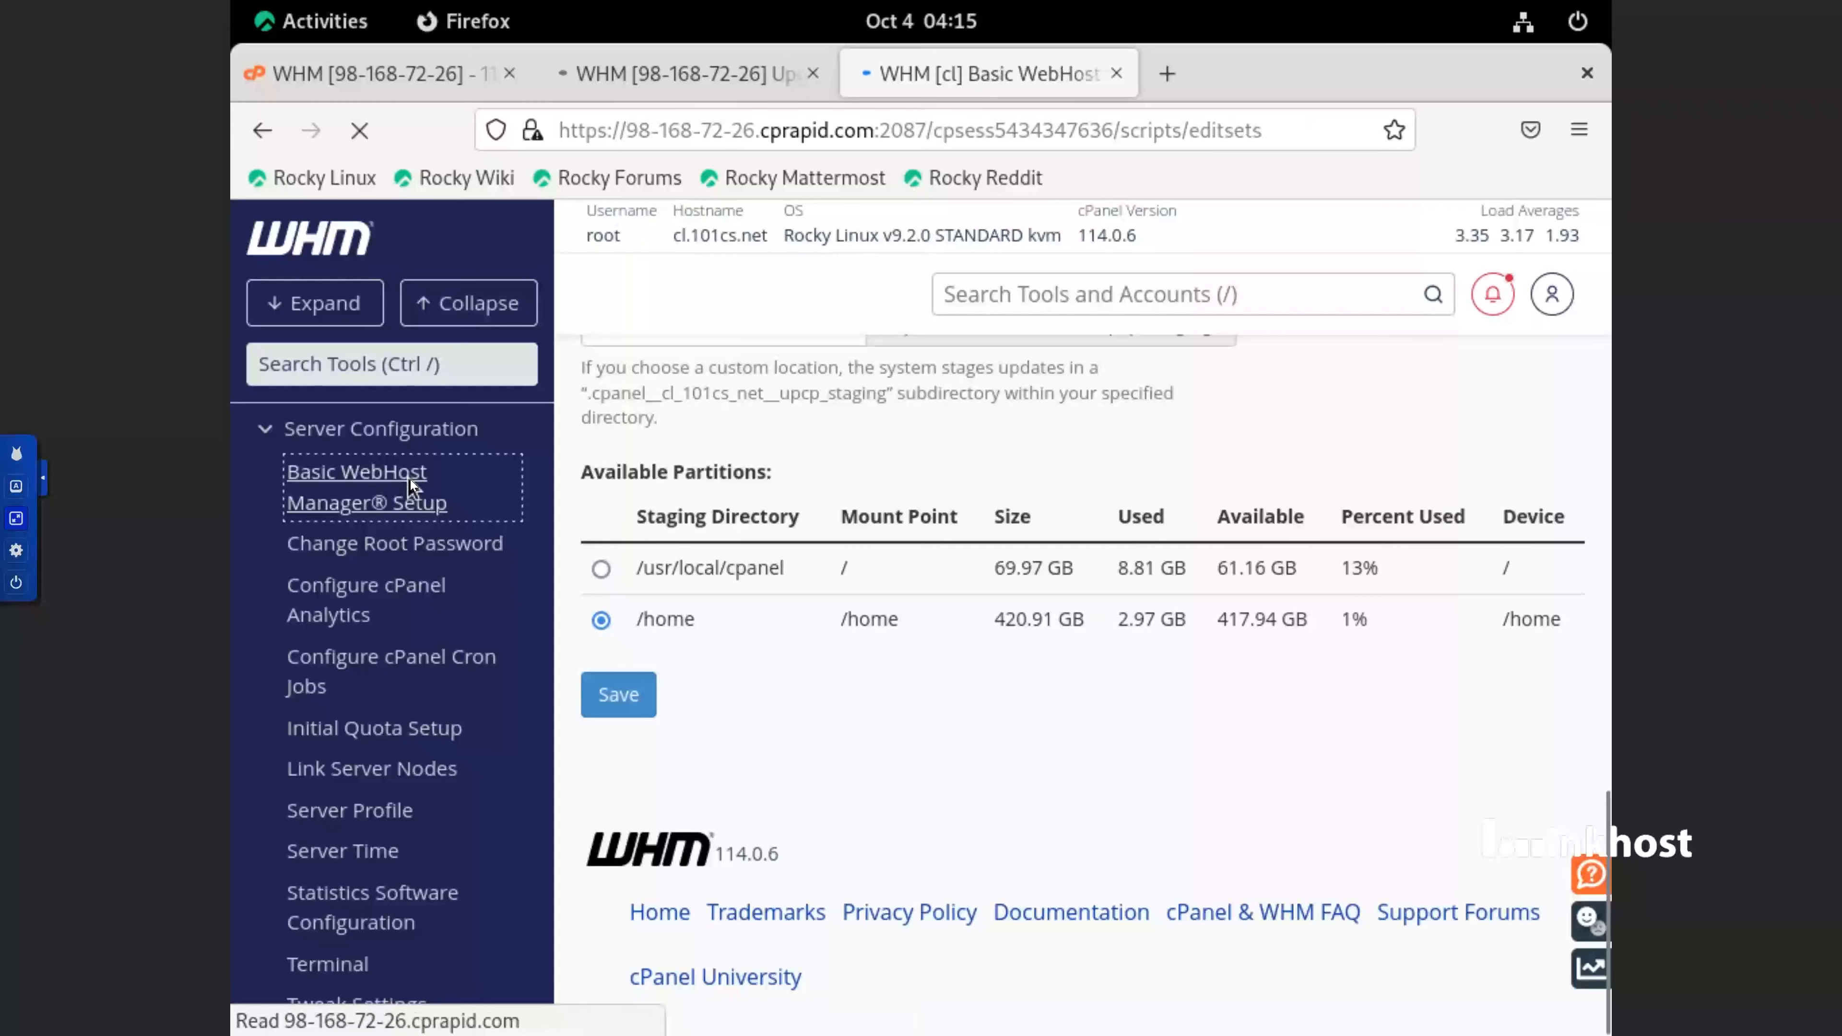
pyautogui.scroll(-5, 754, 612)
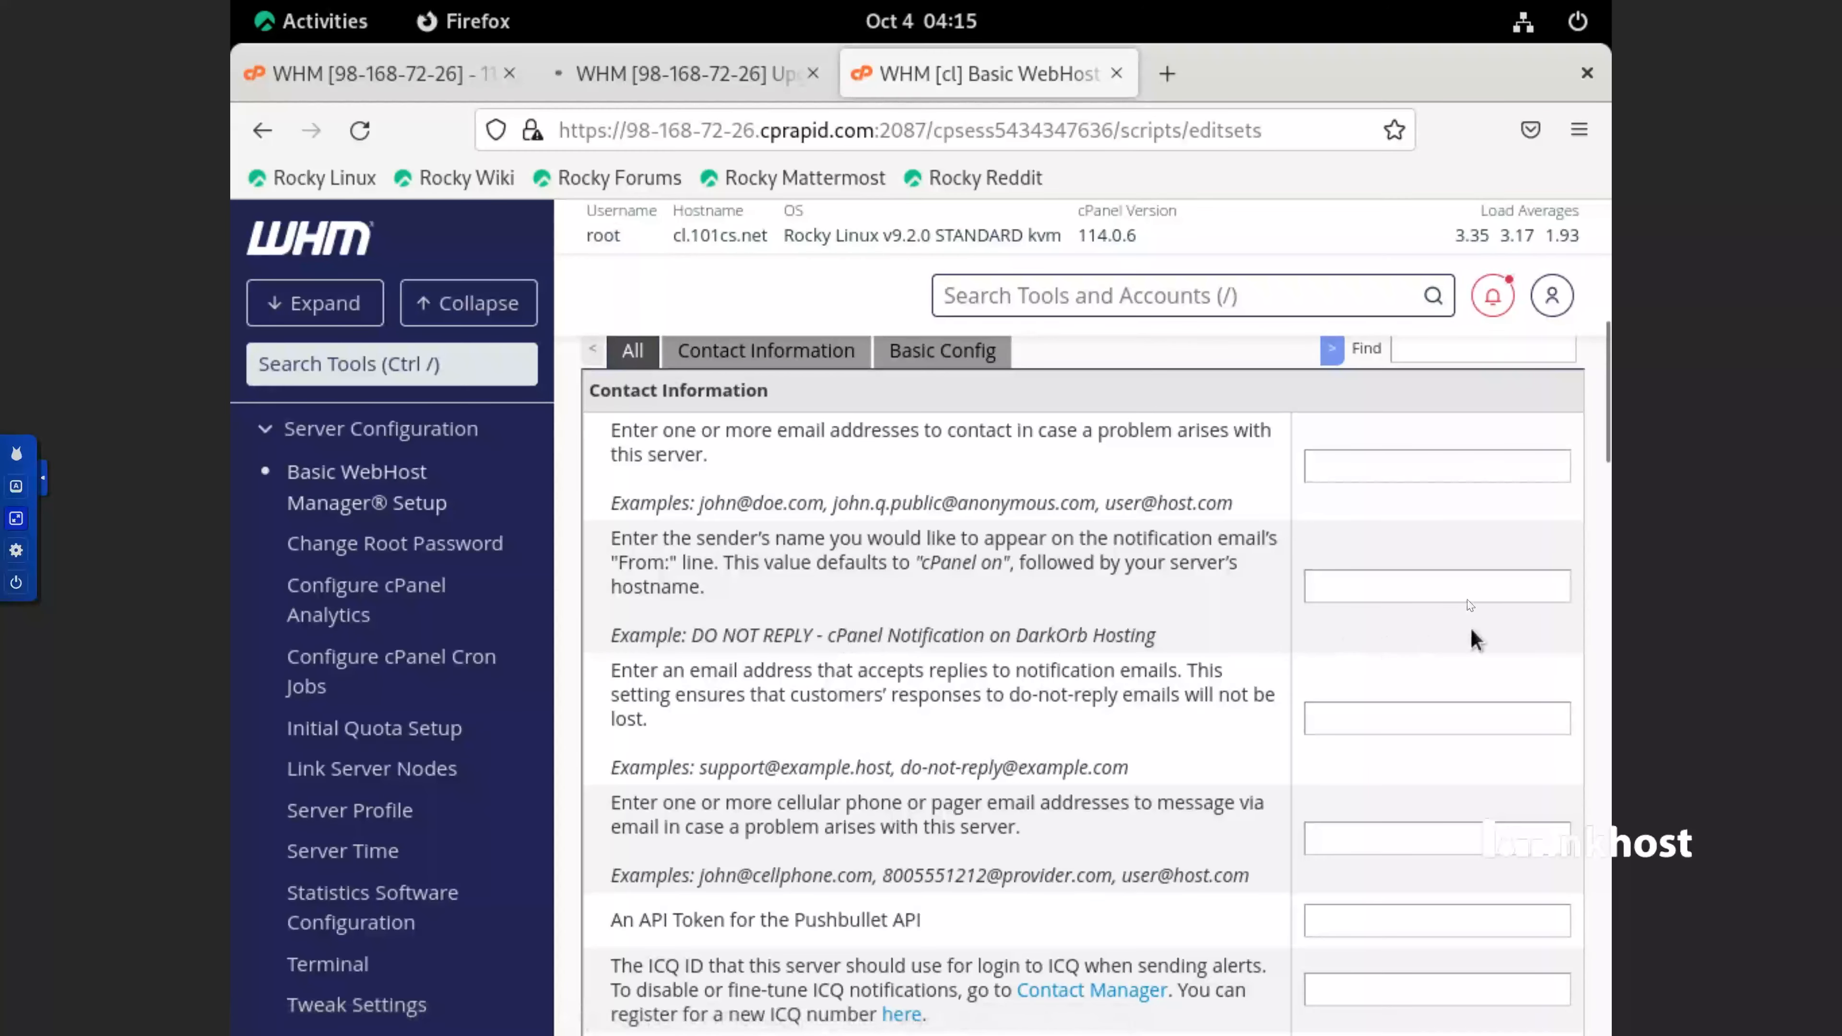
pyautogui.click(1409, 579)
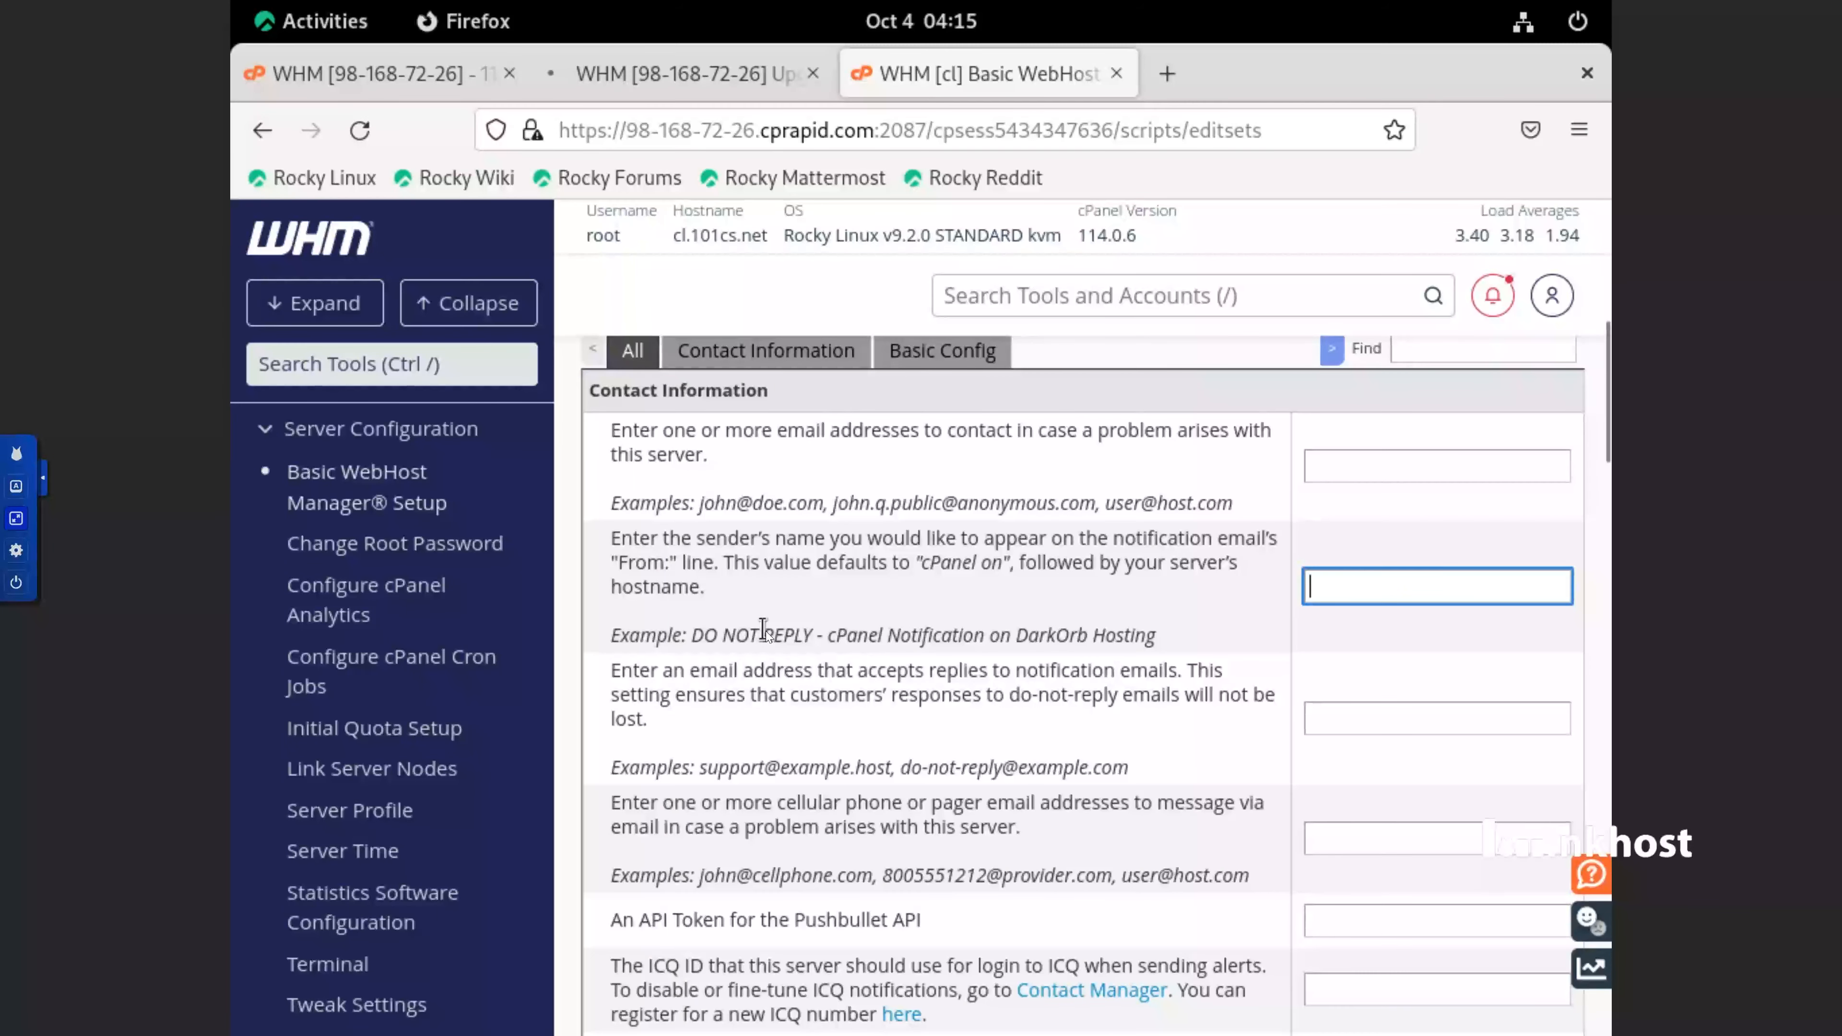
pyautogui.click(1400, 467)
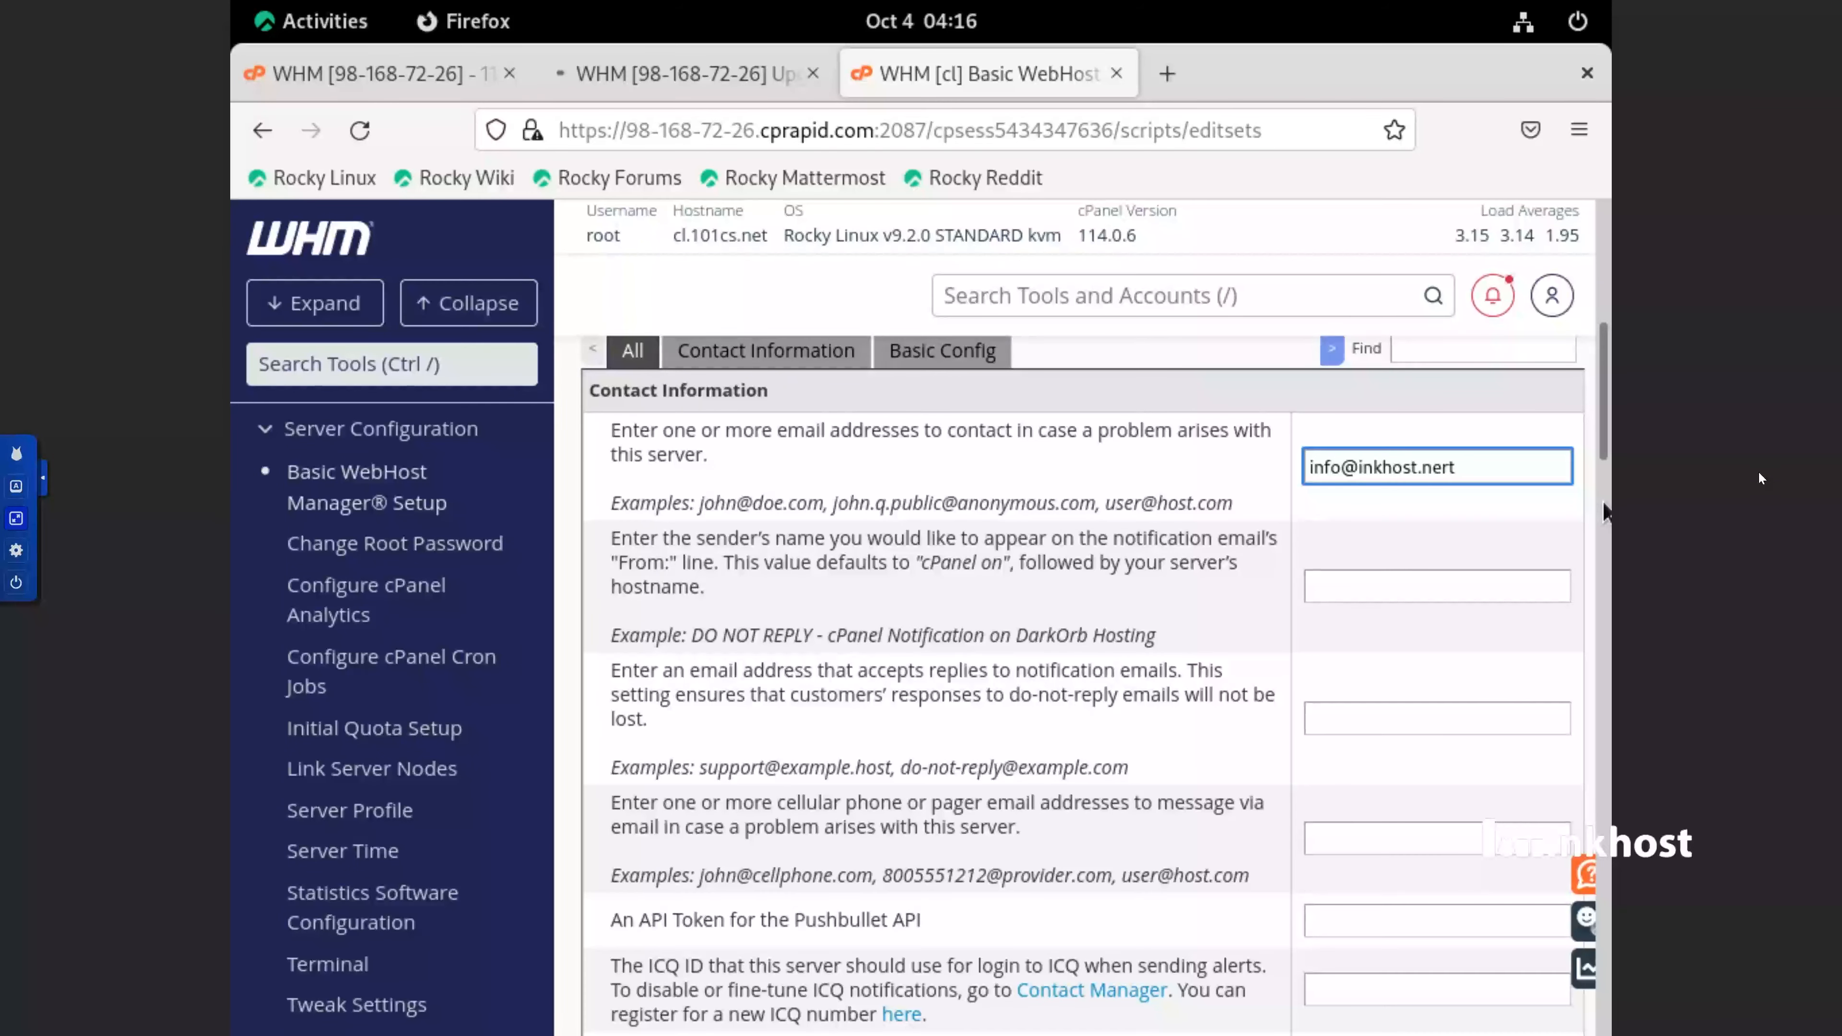
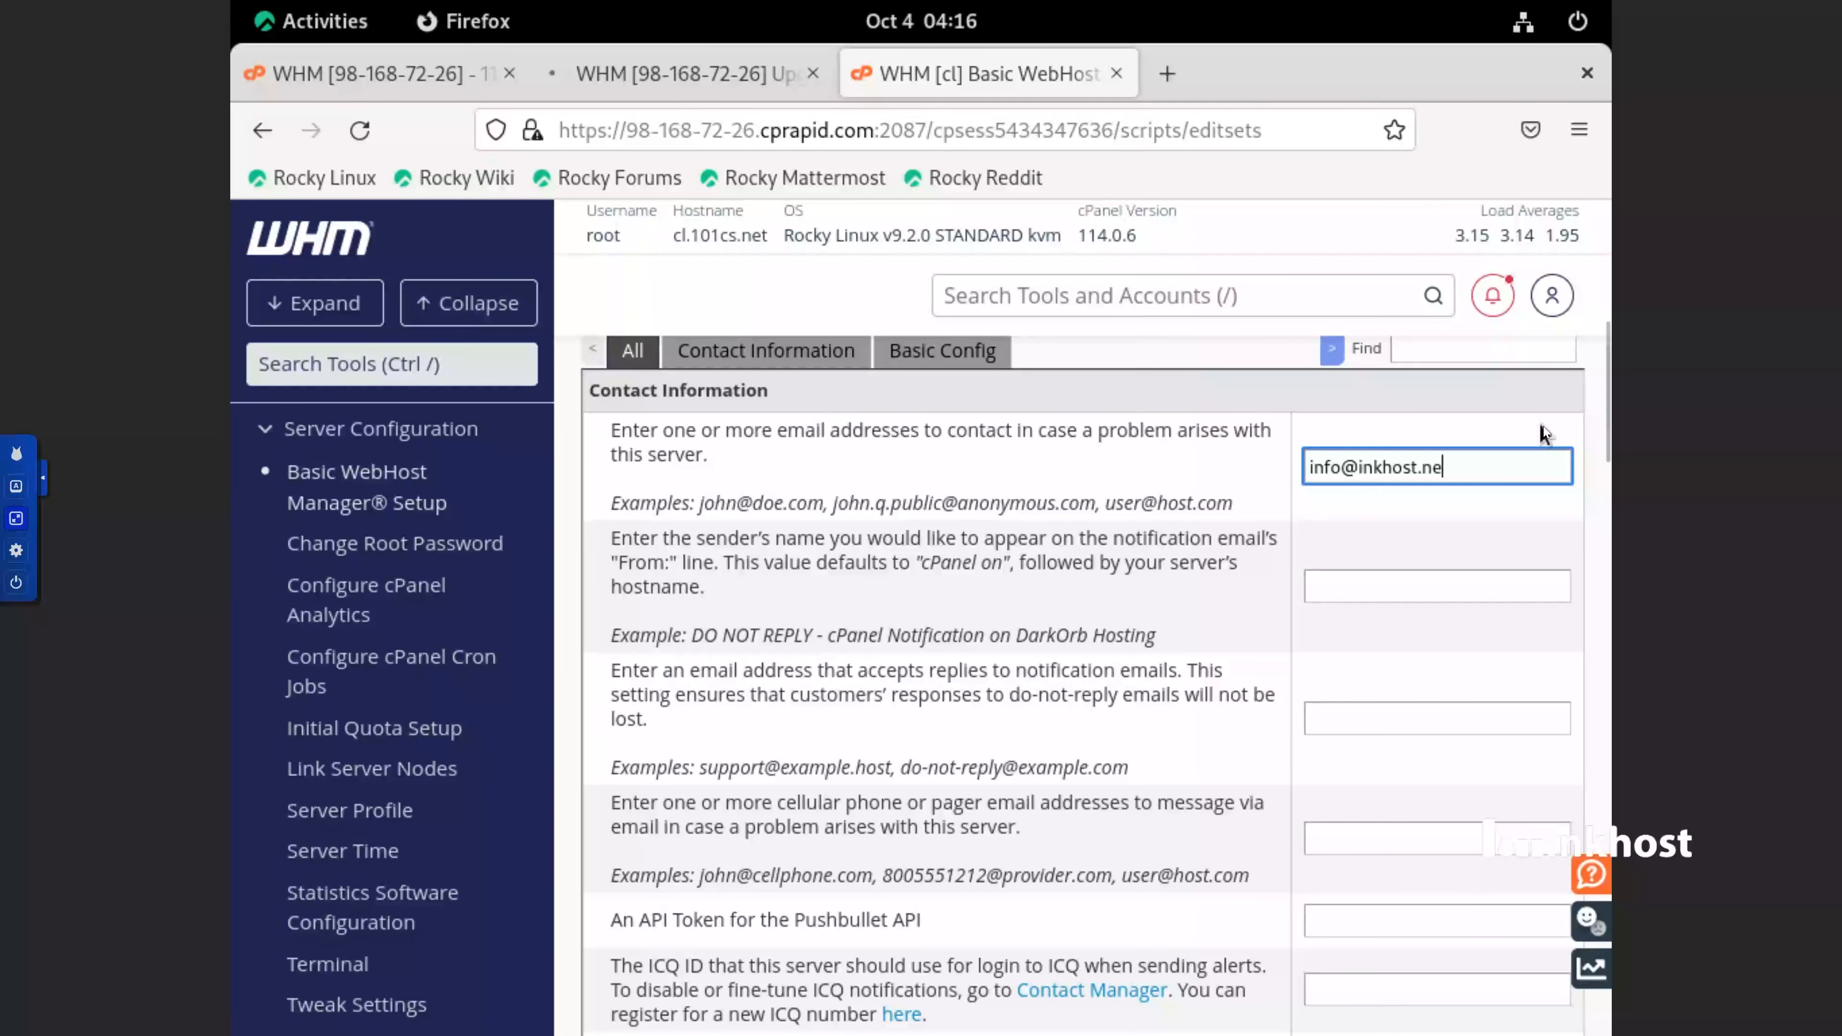
# Correct the part before the @ sign in the server's contact e-mail address under Contact Information
pyautogui.doubleClick(1326, 467)
pyautogui.write('w hm')
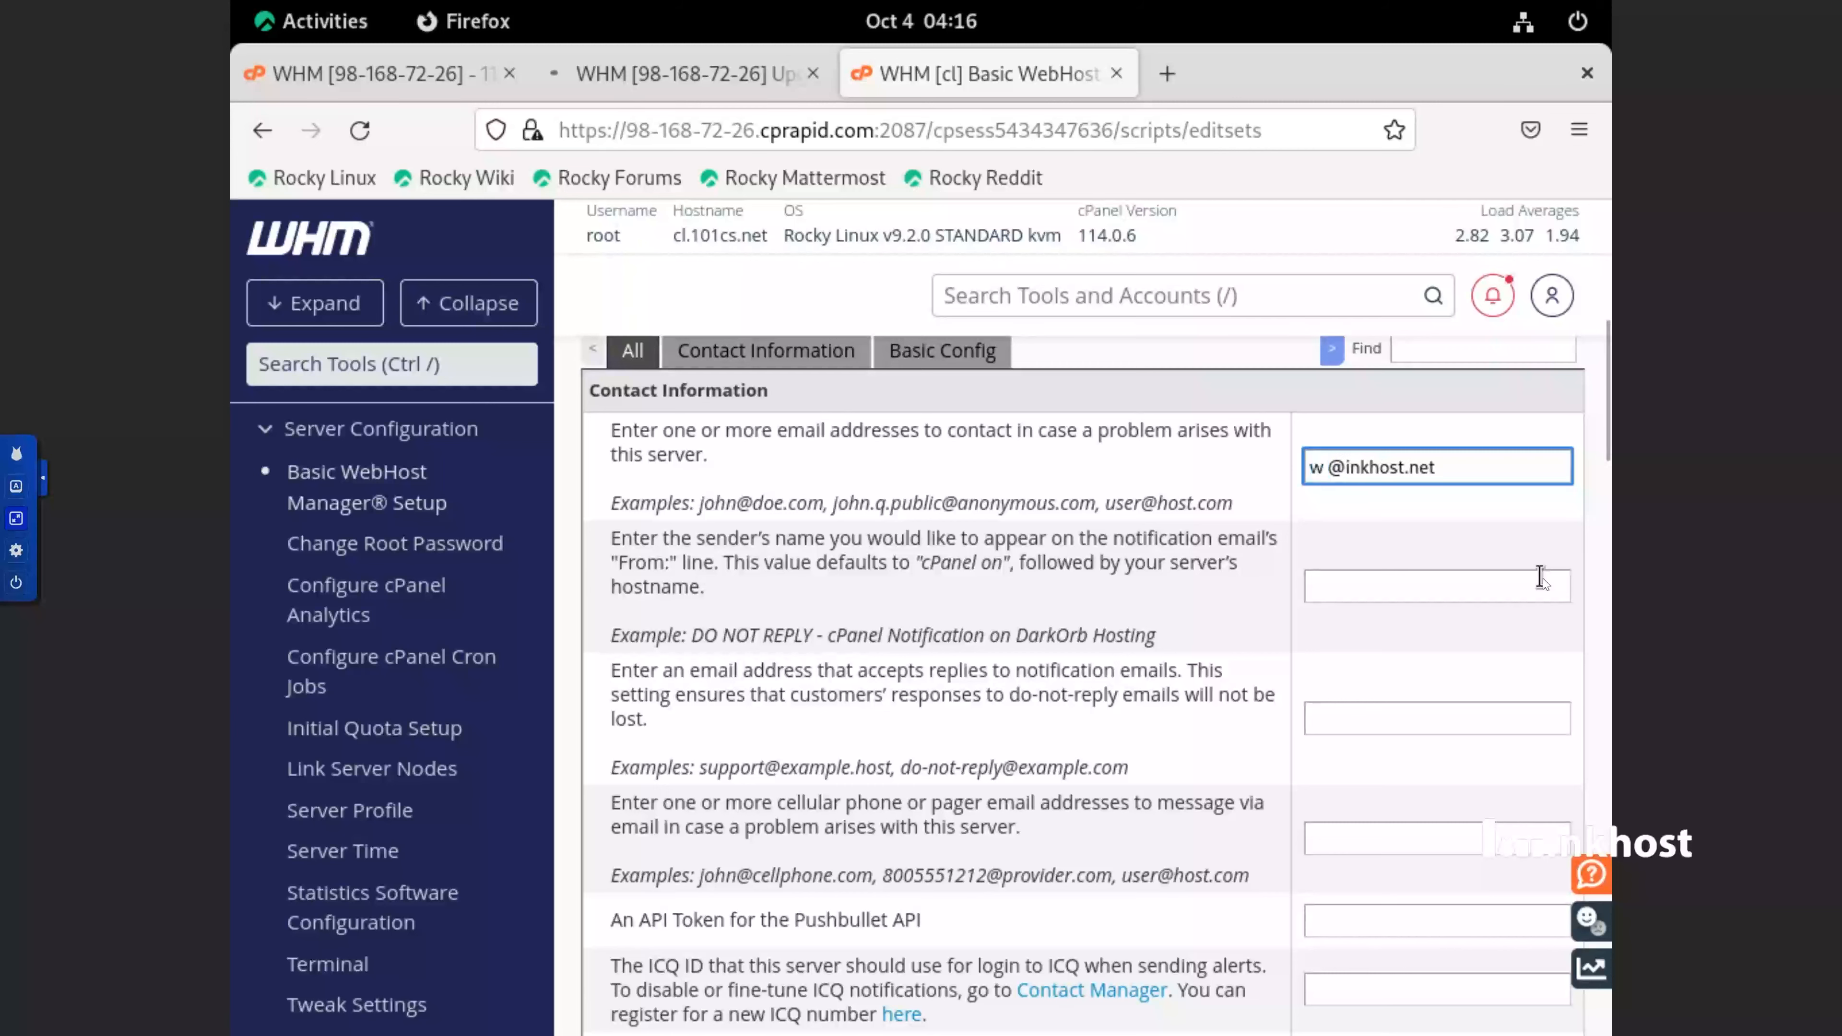
pyautogui.doubleClick(1330, 468)
pyautogui.press('BackSpace')
pyautogui.press('BackSpace')
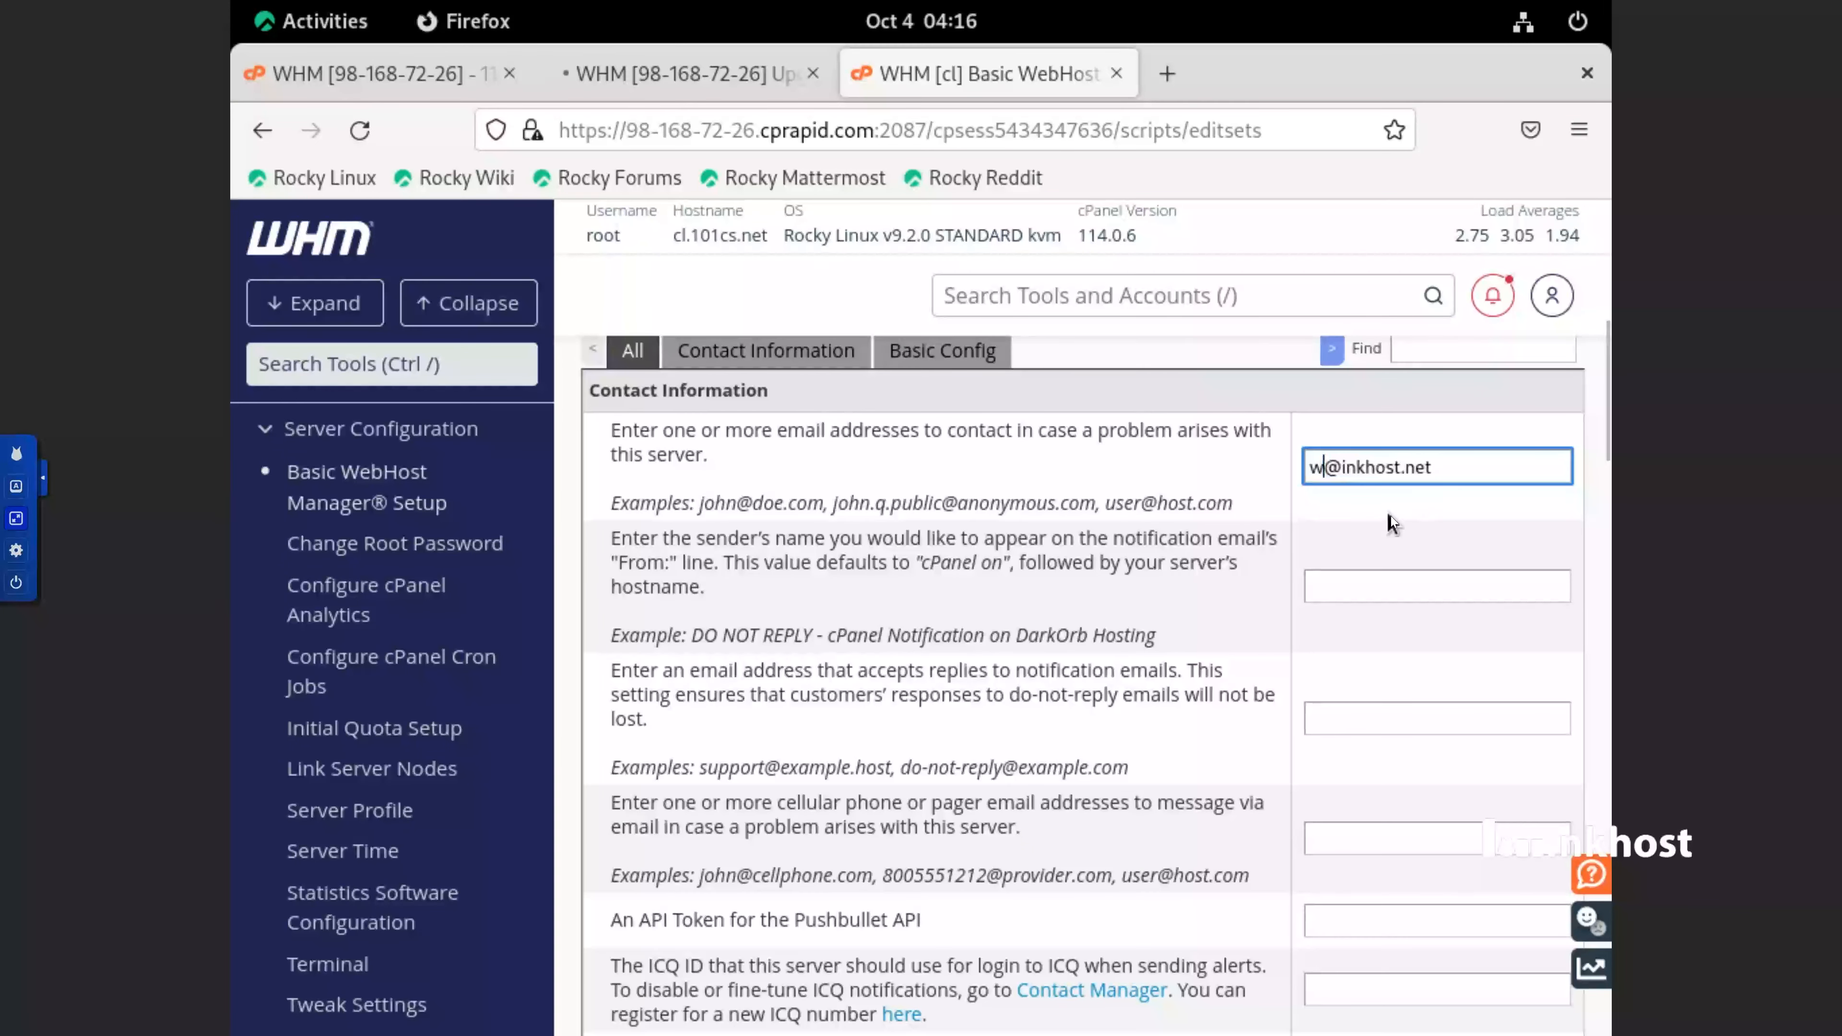
pyautogui.write('hm')
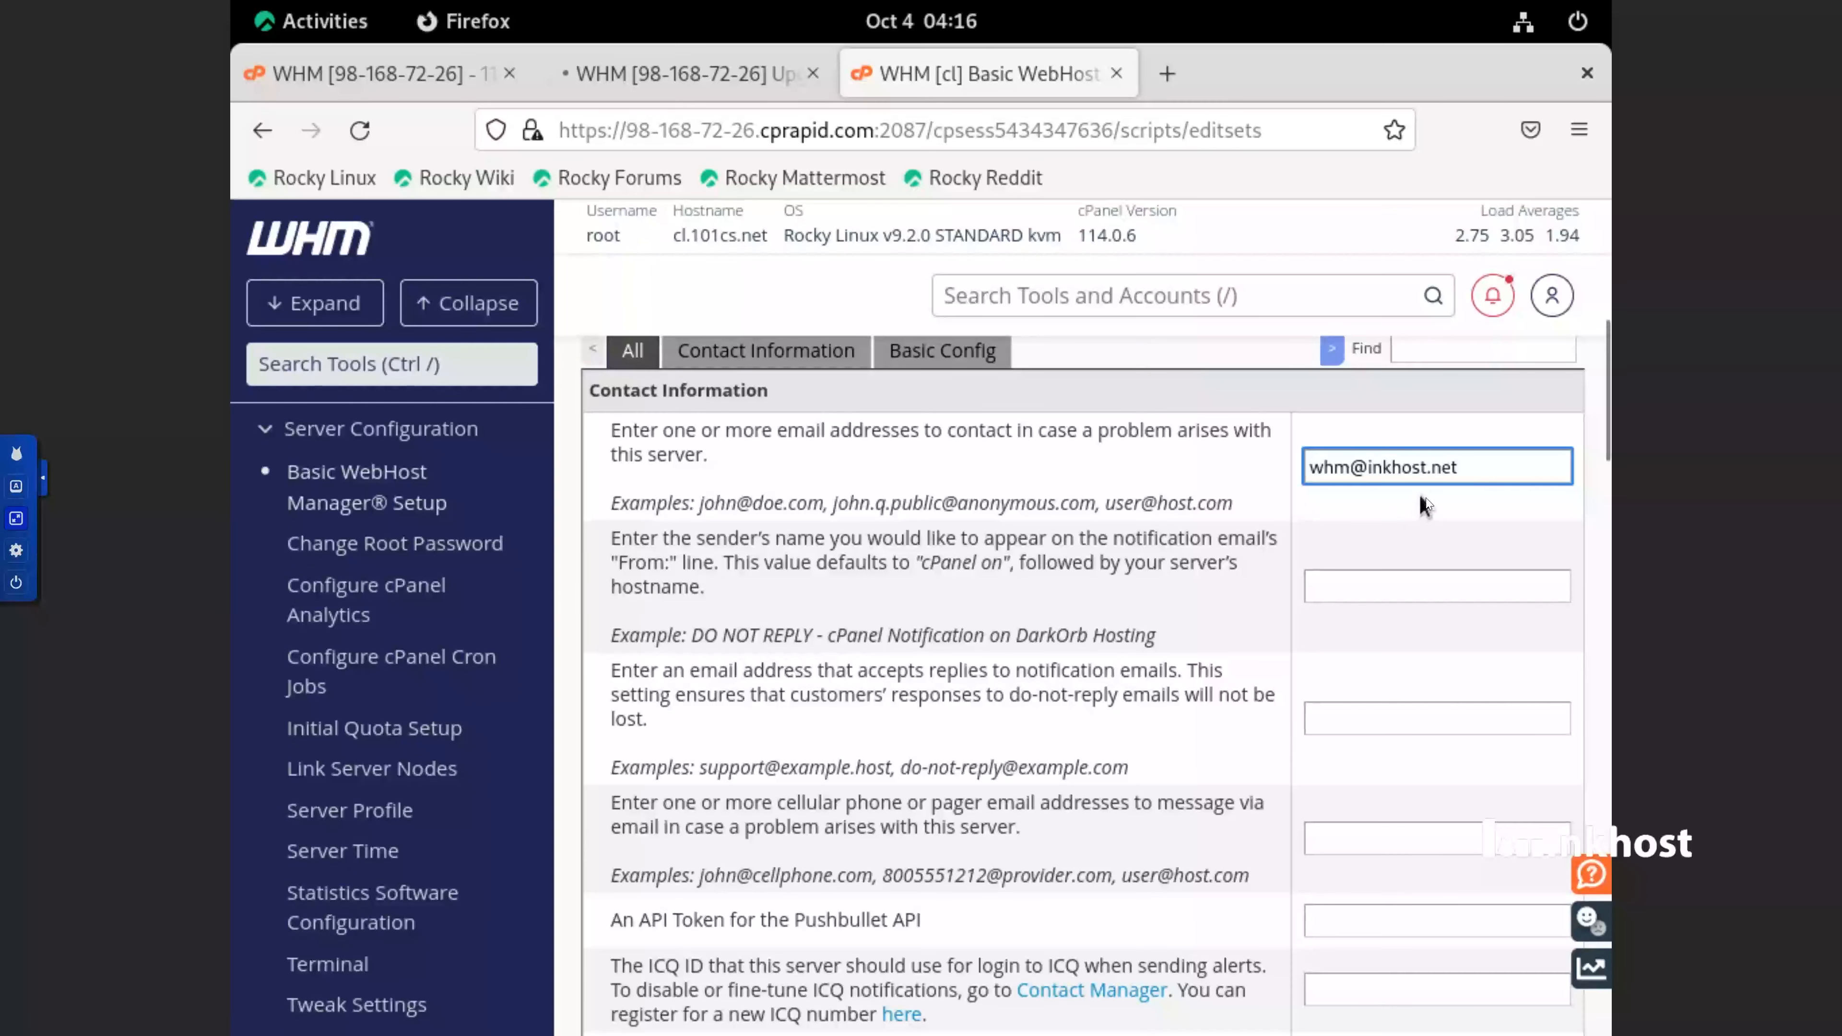
pyautogui.tripleClick(1427, 477)
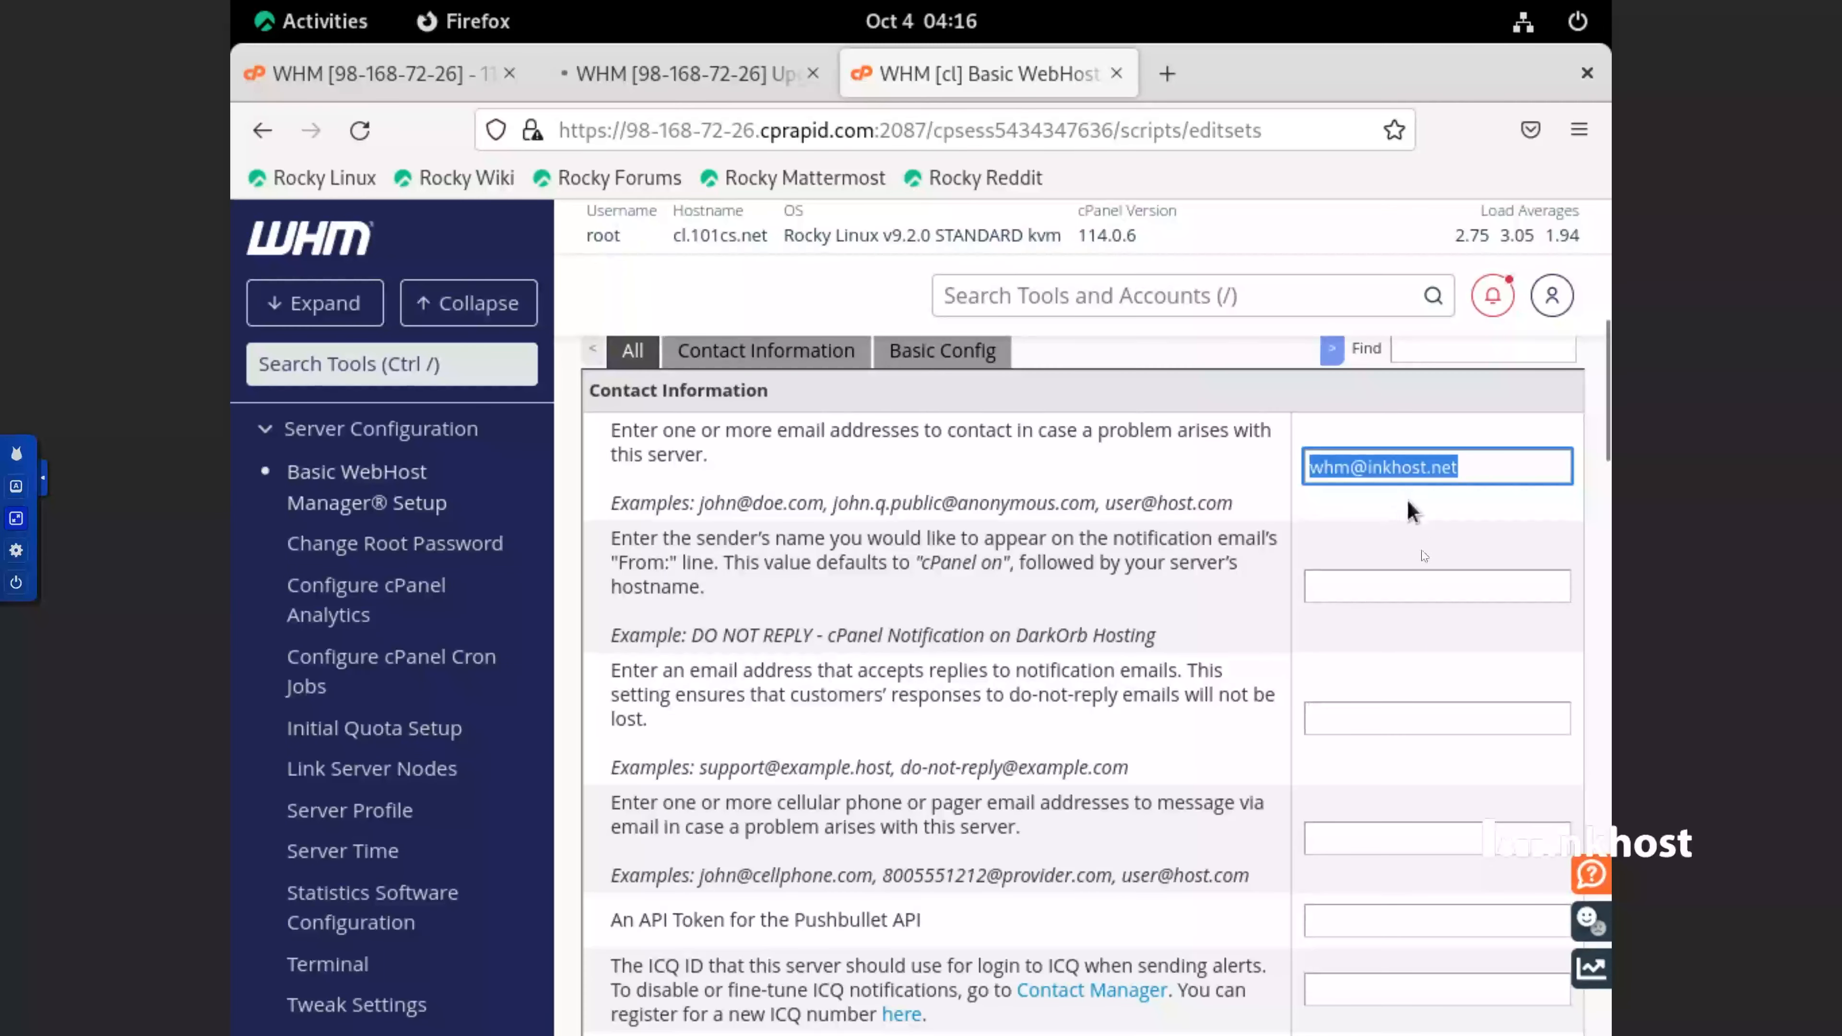
# Review the remaining Contact Information fields, including the notification sender's name, reply address and pager address
pyautogui.click(1417, 593)
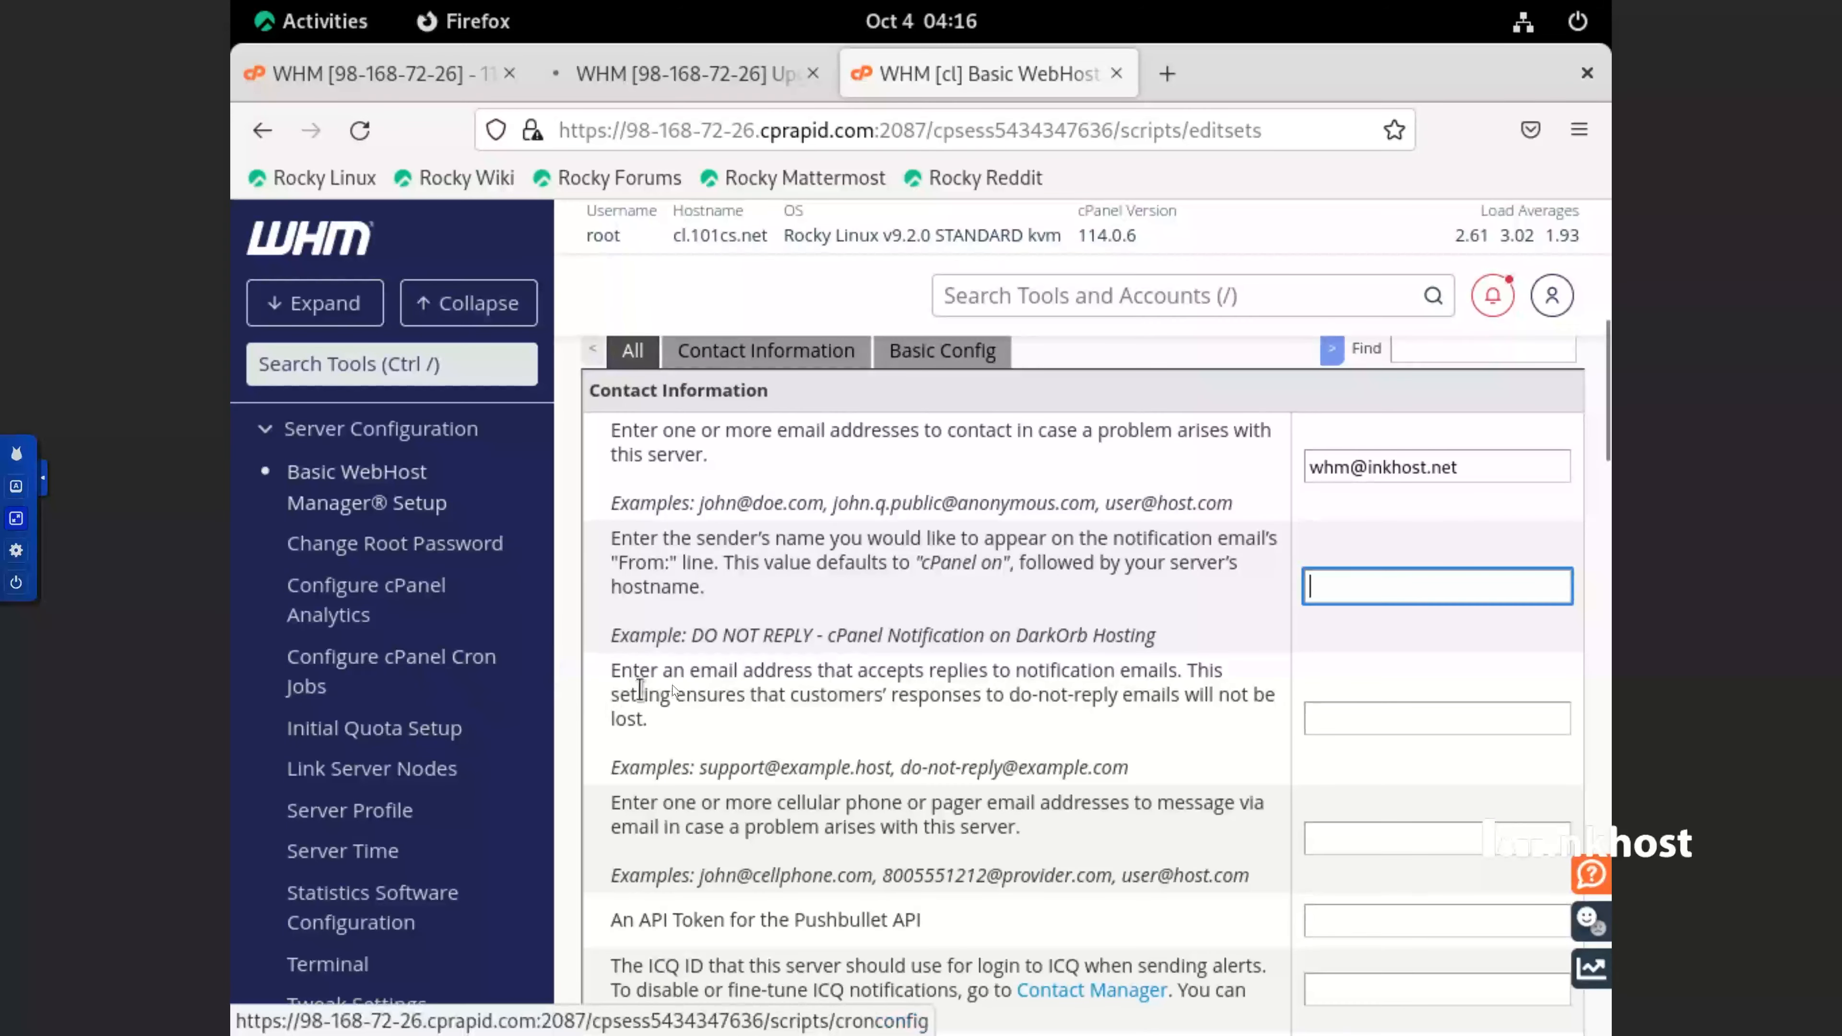
pyautogui.scroll(-3, 686, 671)
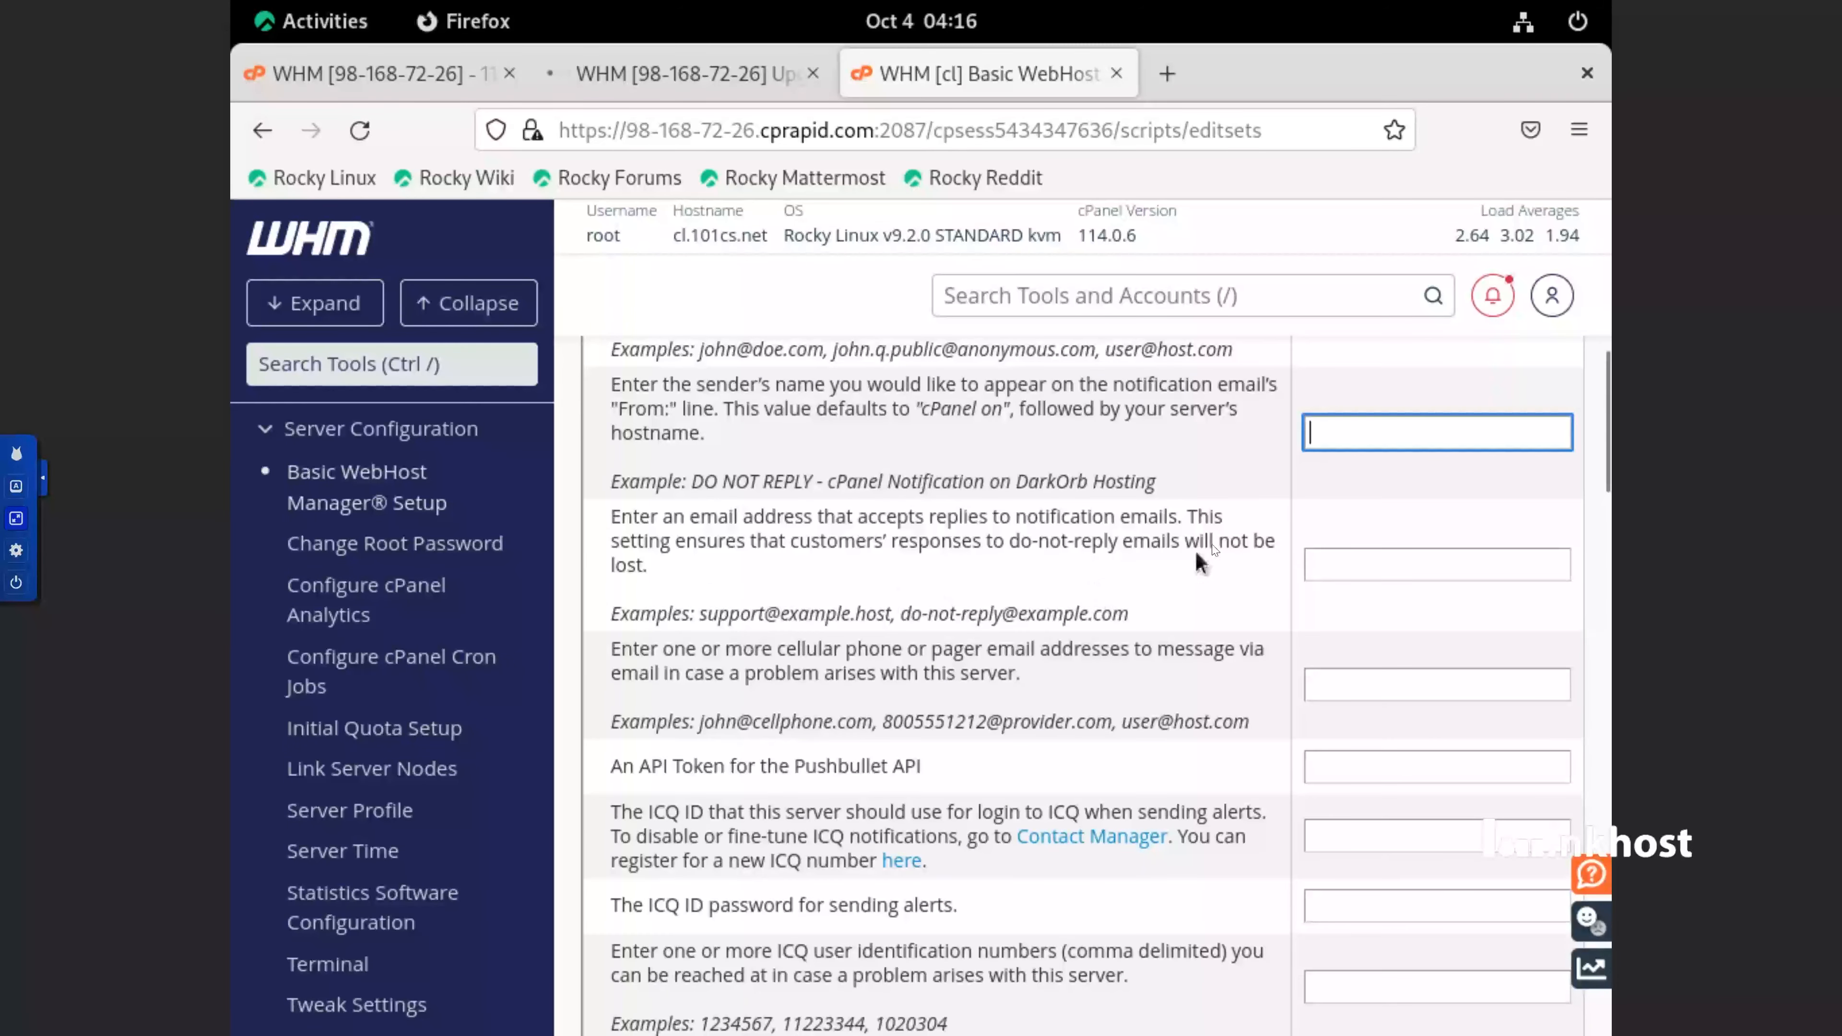
pyautogui.moveTo(1177, 487); pyautogui.dragTo(674, 480)
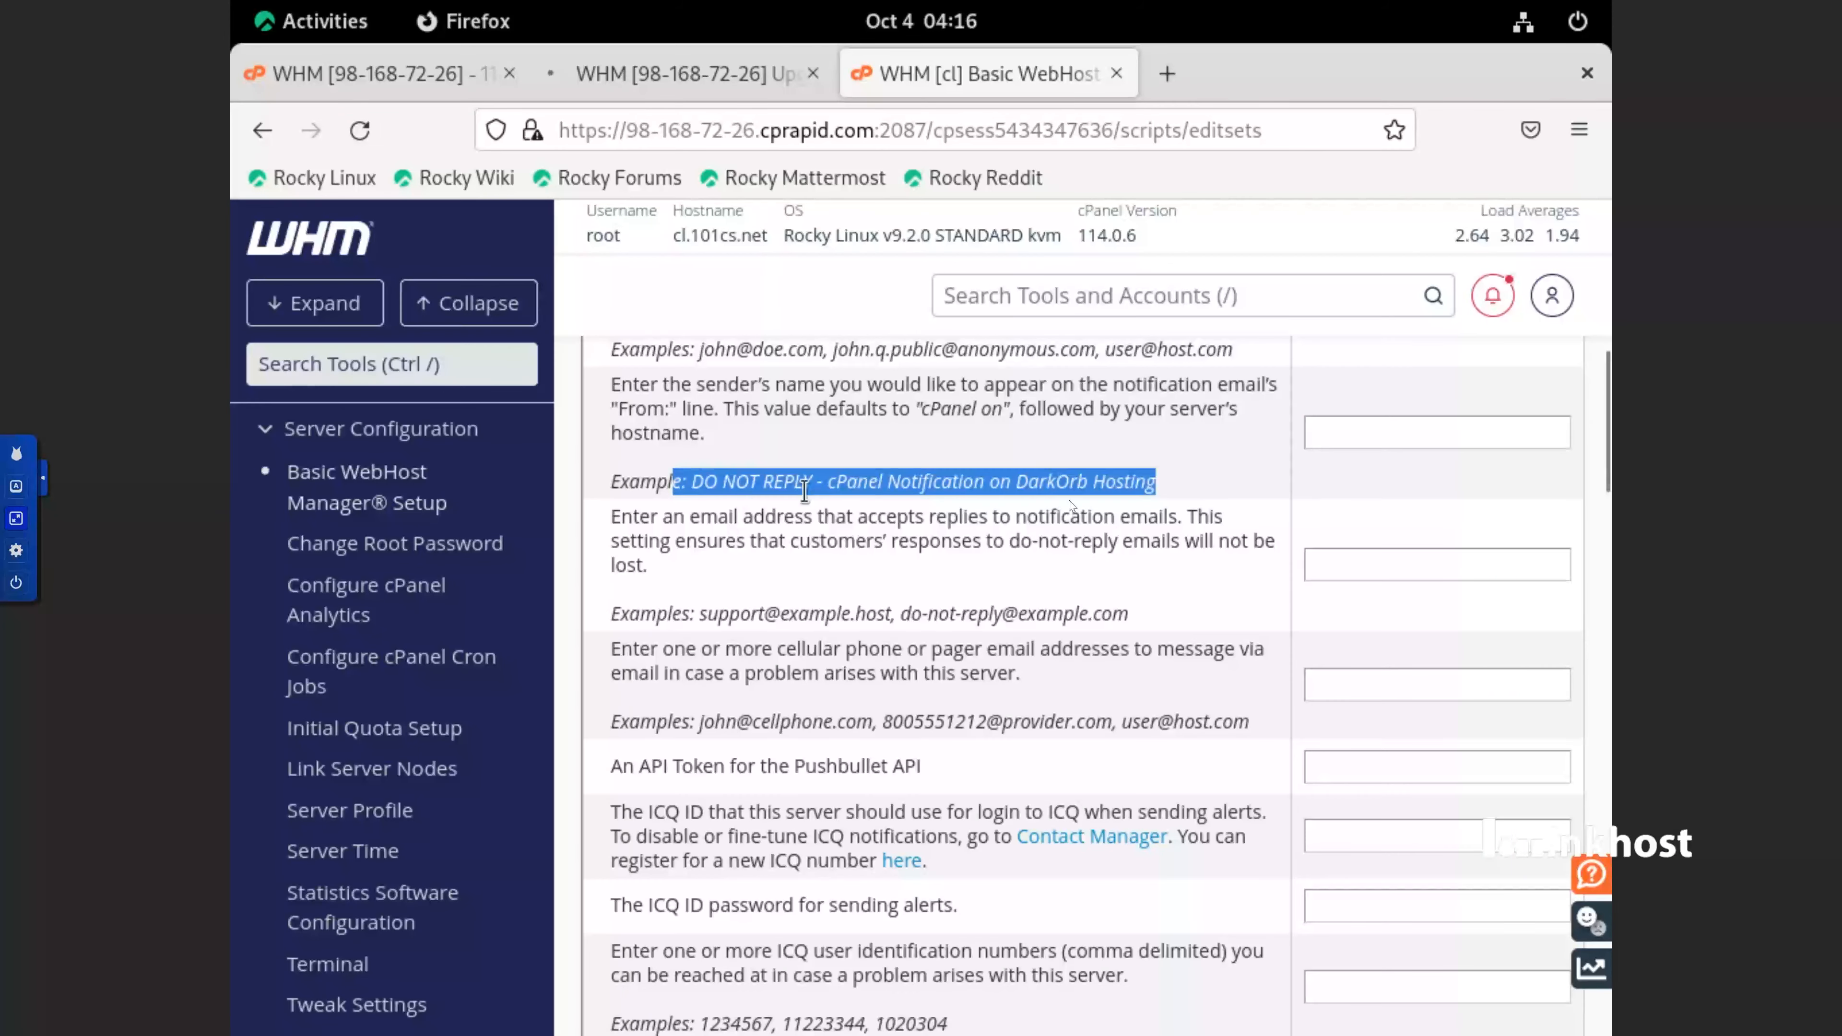
pyautogui.click(1366, 556)
pyautogui.scroll(-2, 1368, 557)
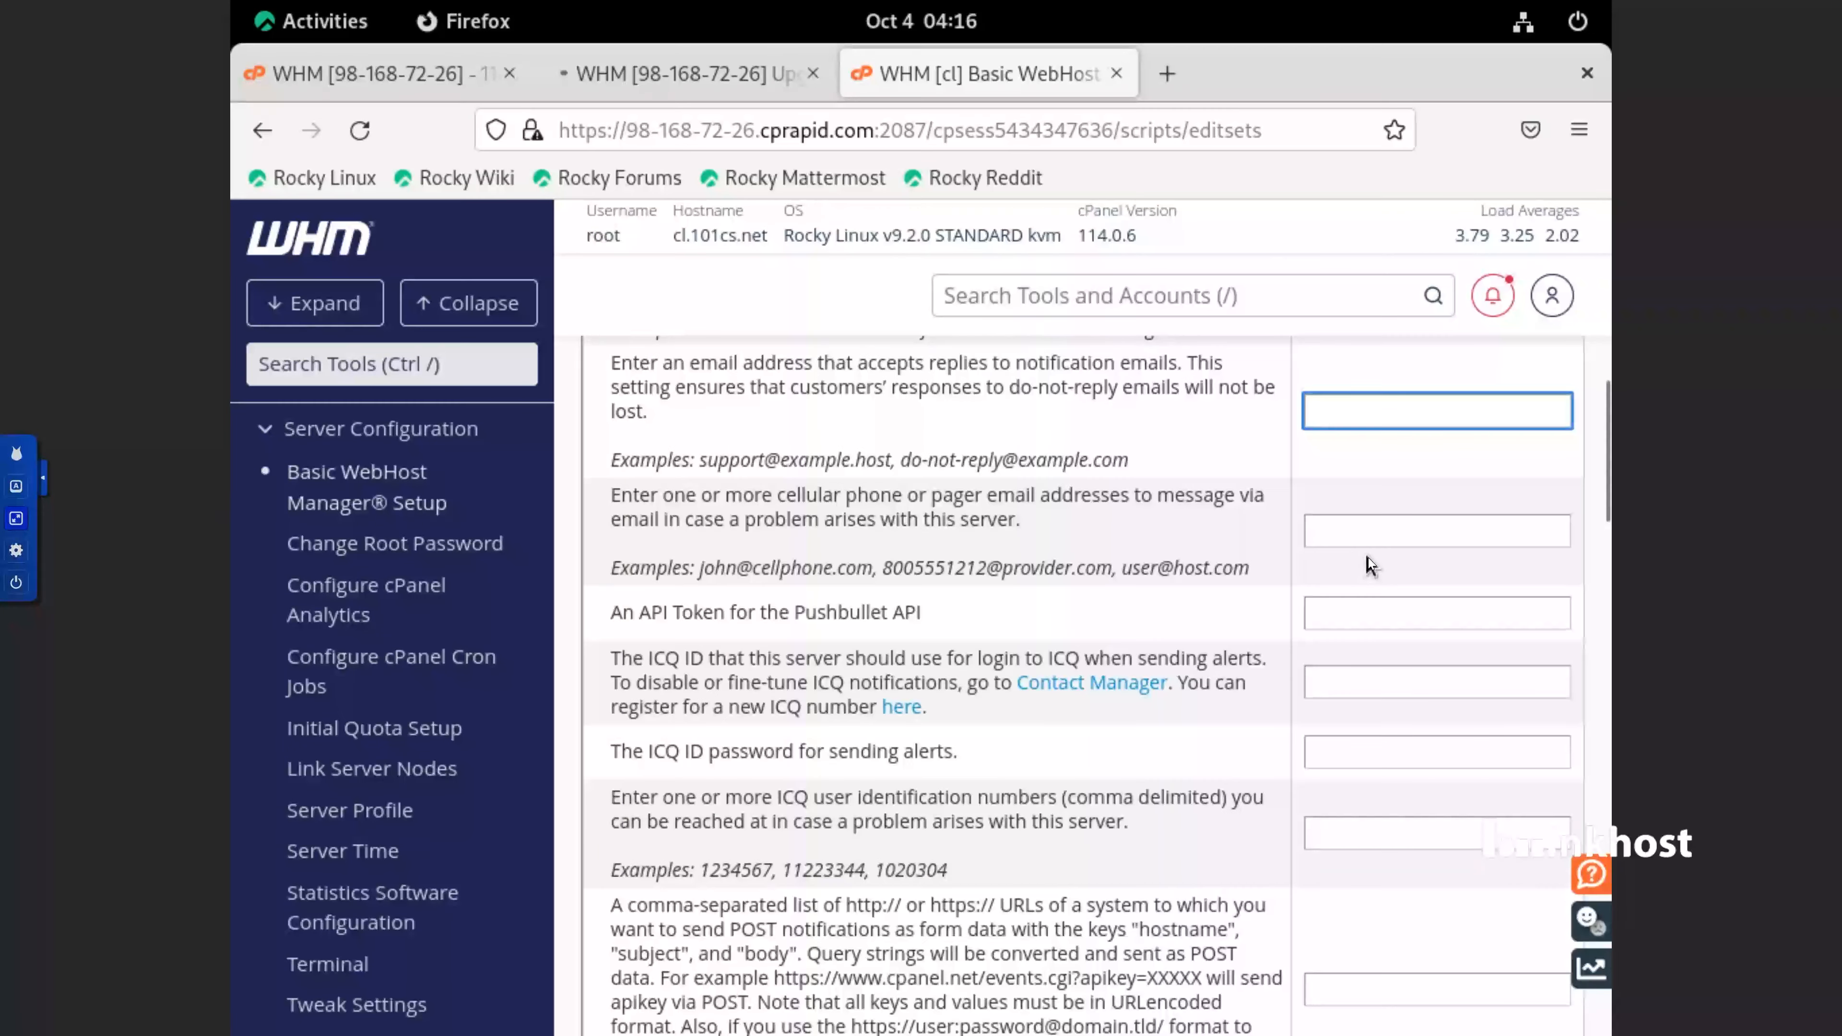
pyautogui.click(1355, 530)
pyautogui.scroll(-15, 1040, 689)
pyautogui.scroll(3, 1047, 688)
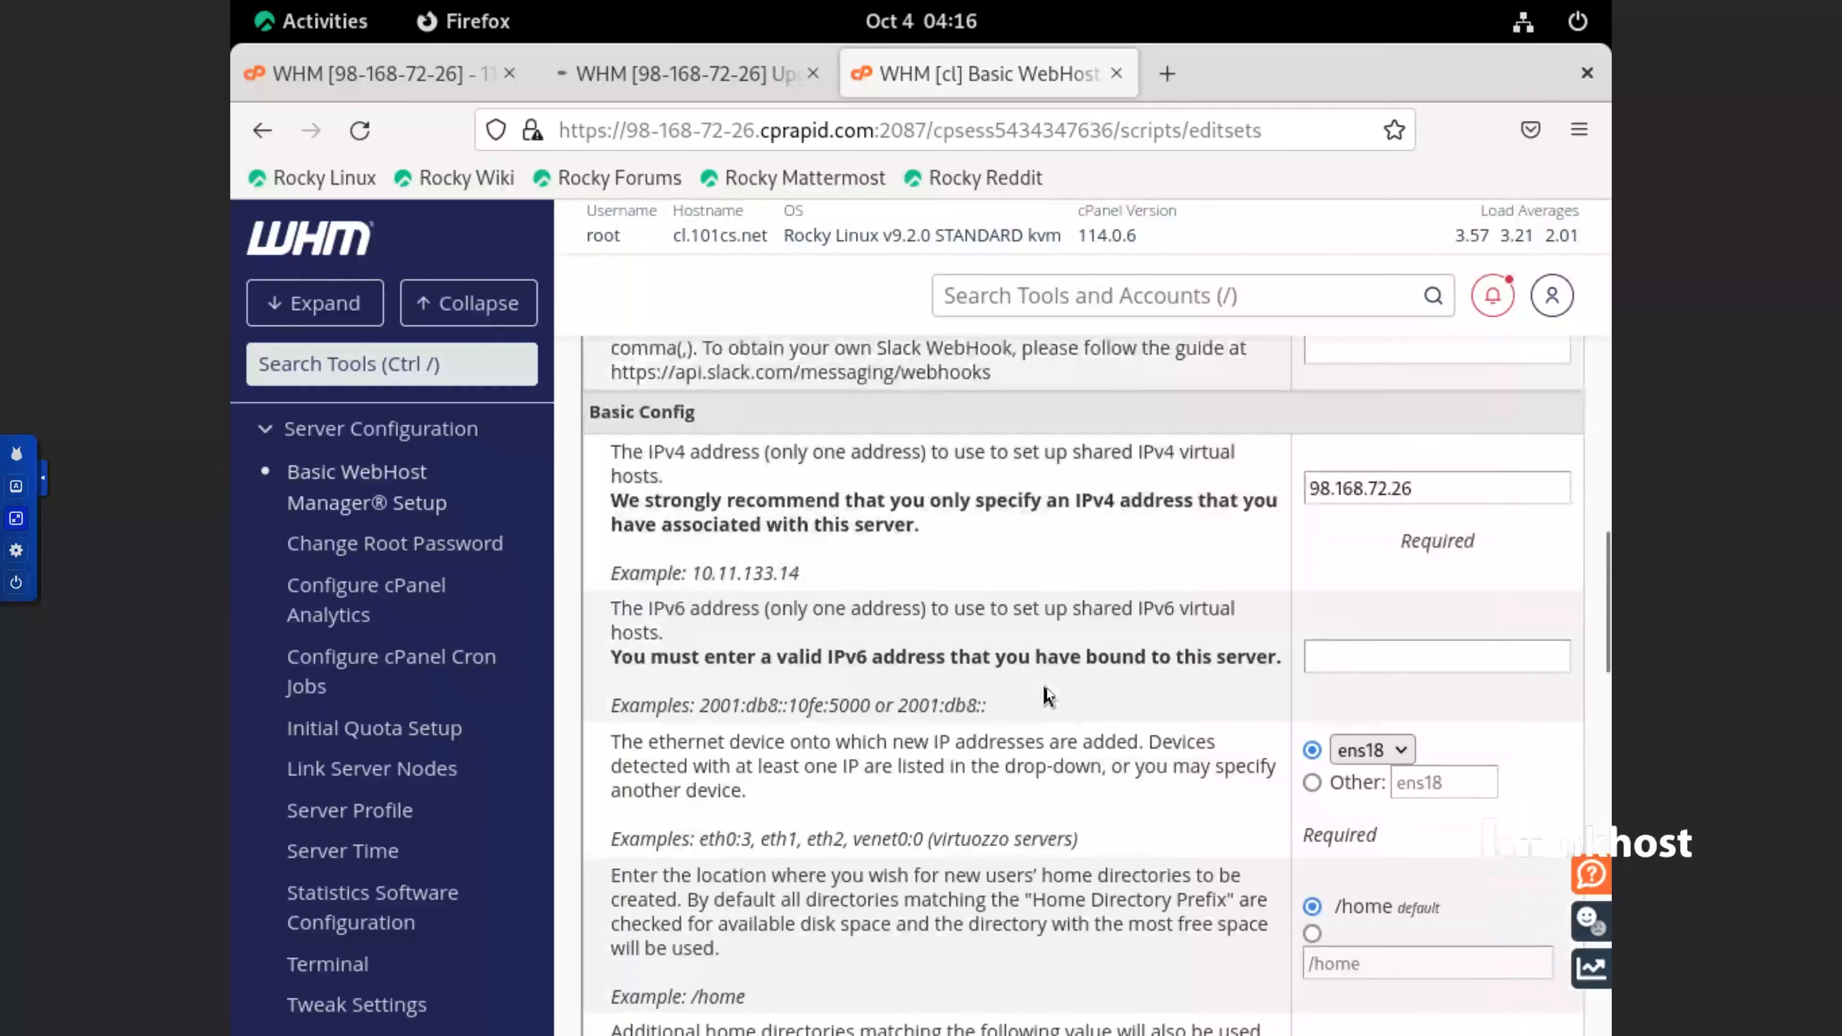
# Examine the shared IPv4 address, home directory and default cPanel theme settings under Basic Config
pyautogui.tripleClick(1370, 506)
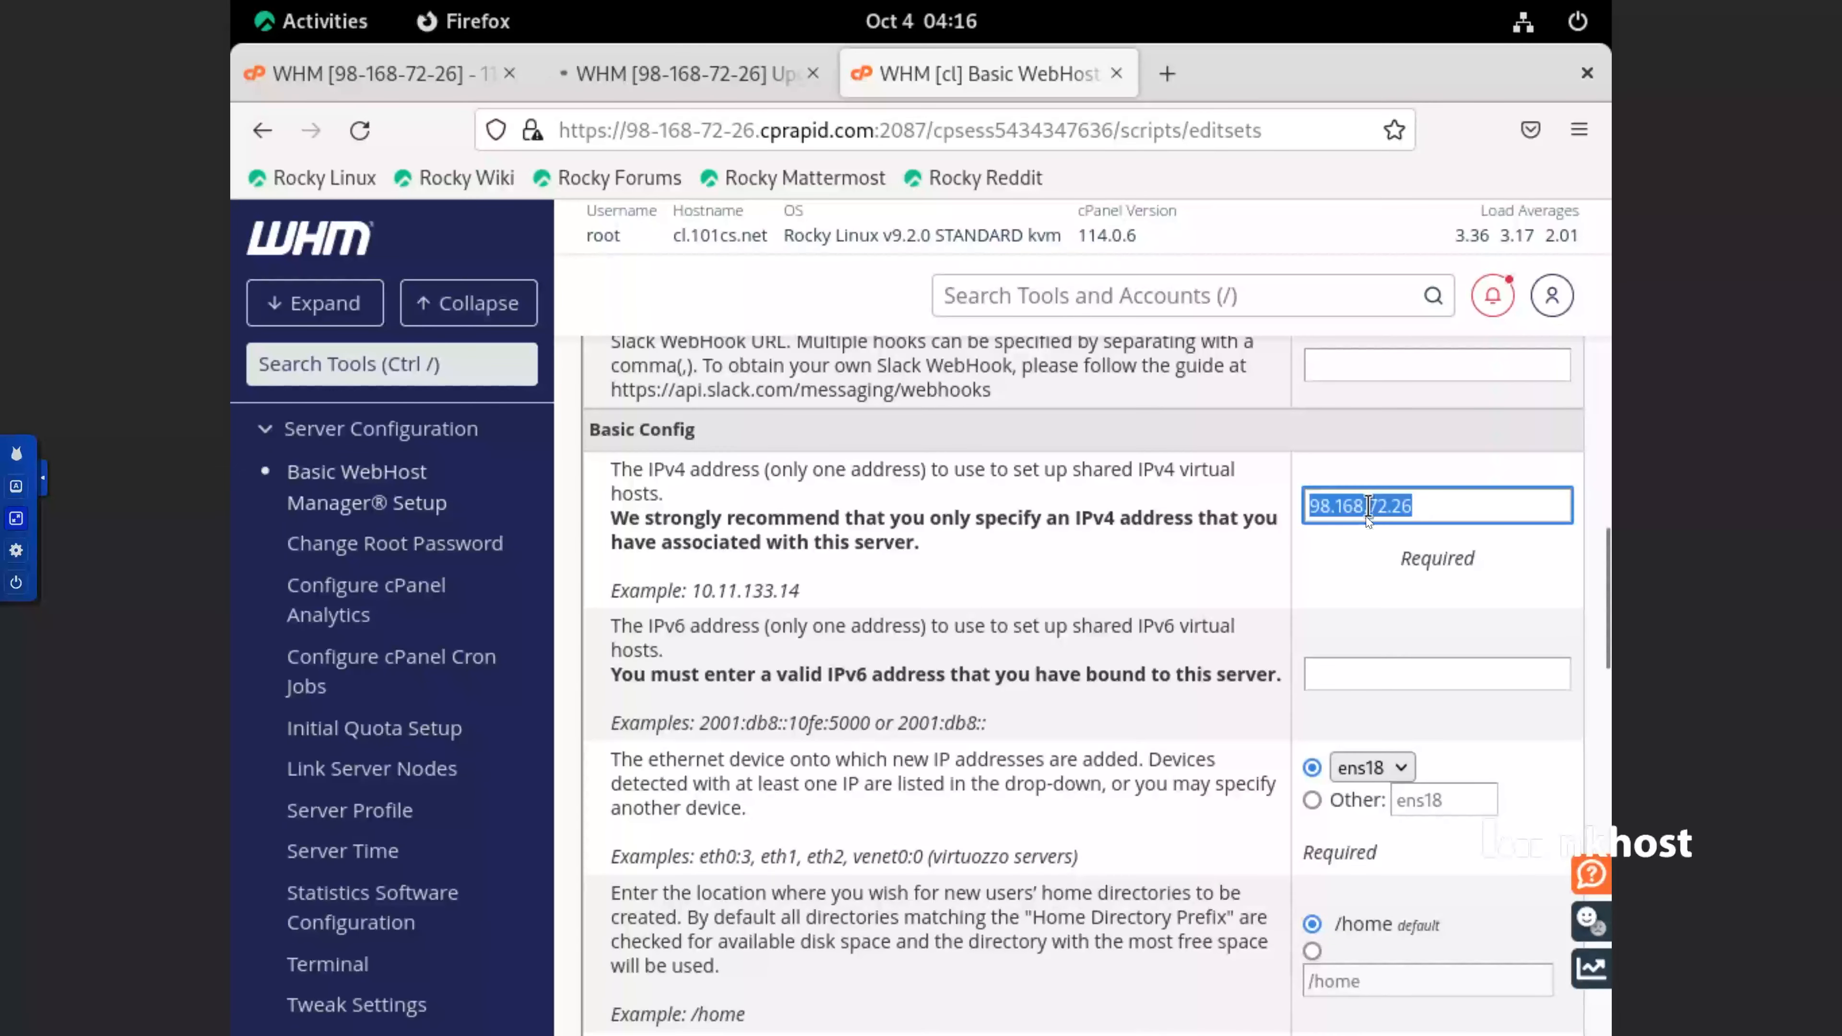
pyautogui.click(1441, 515)
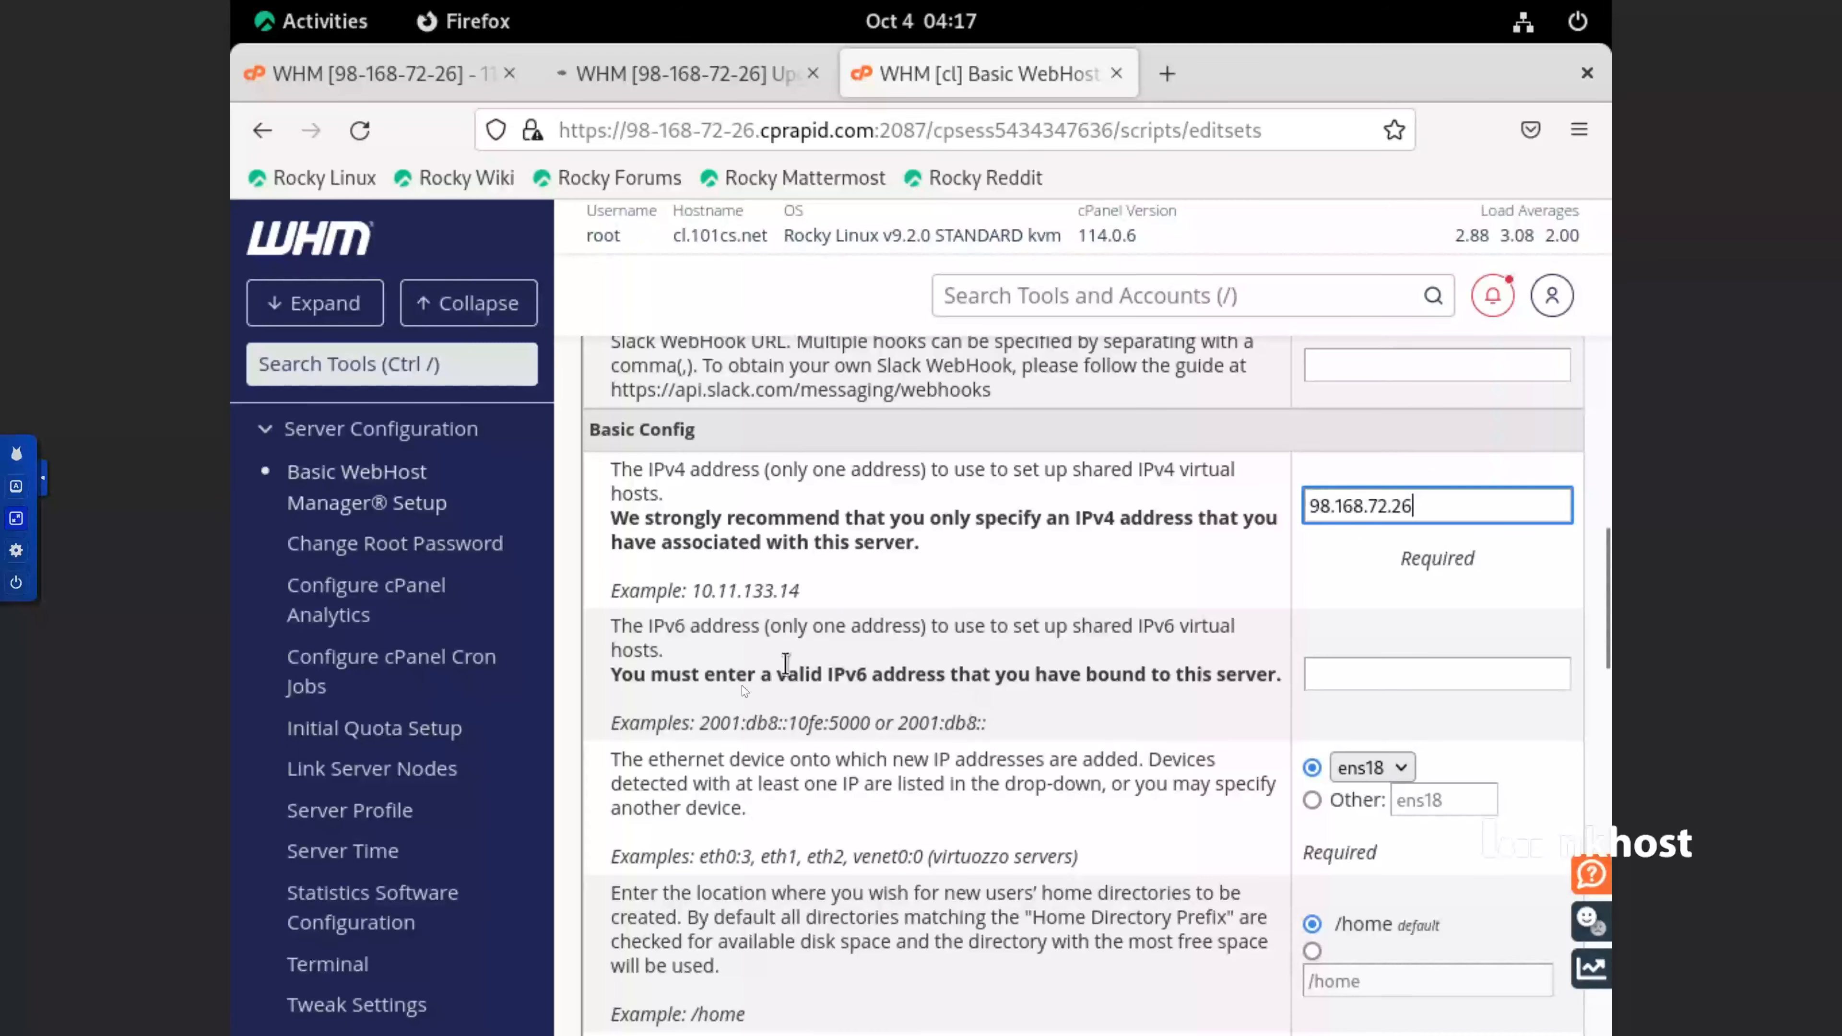
pyautogui.scroll(-14, 1176, 654)
pyautogui.scroll(4, 1394, 596)
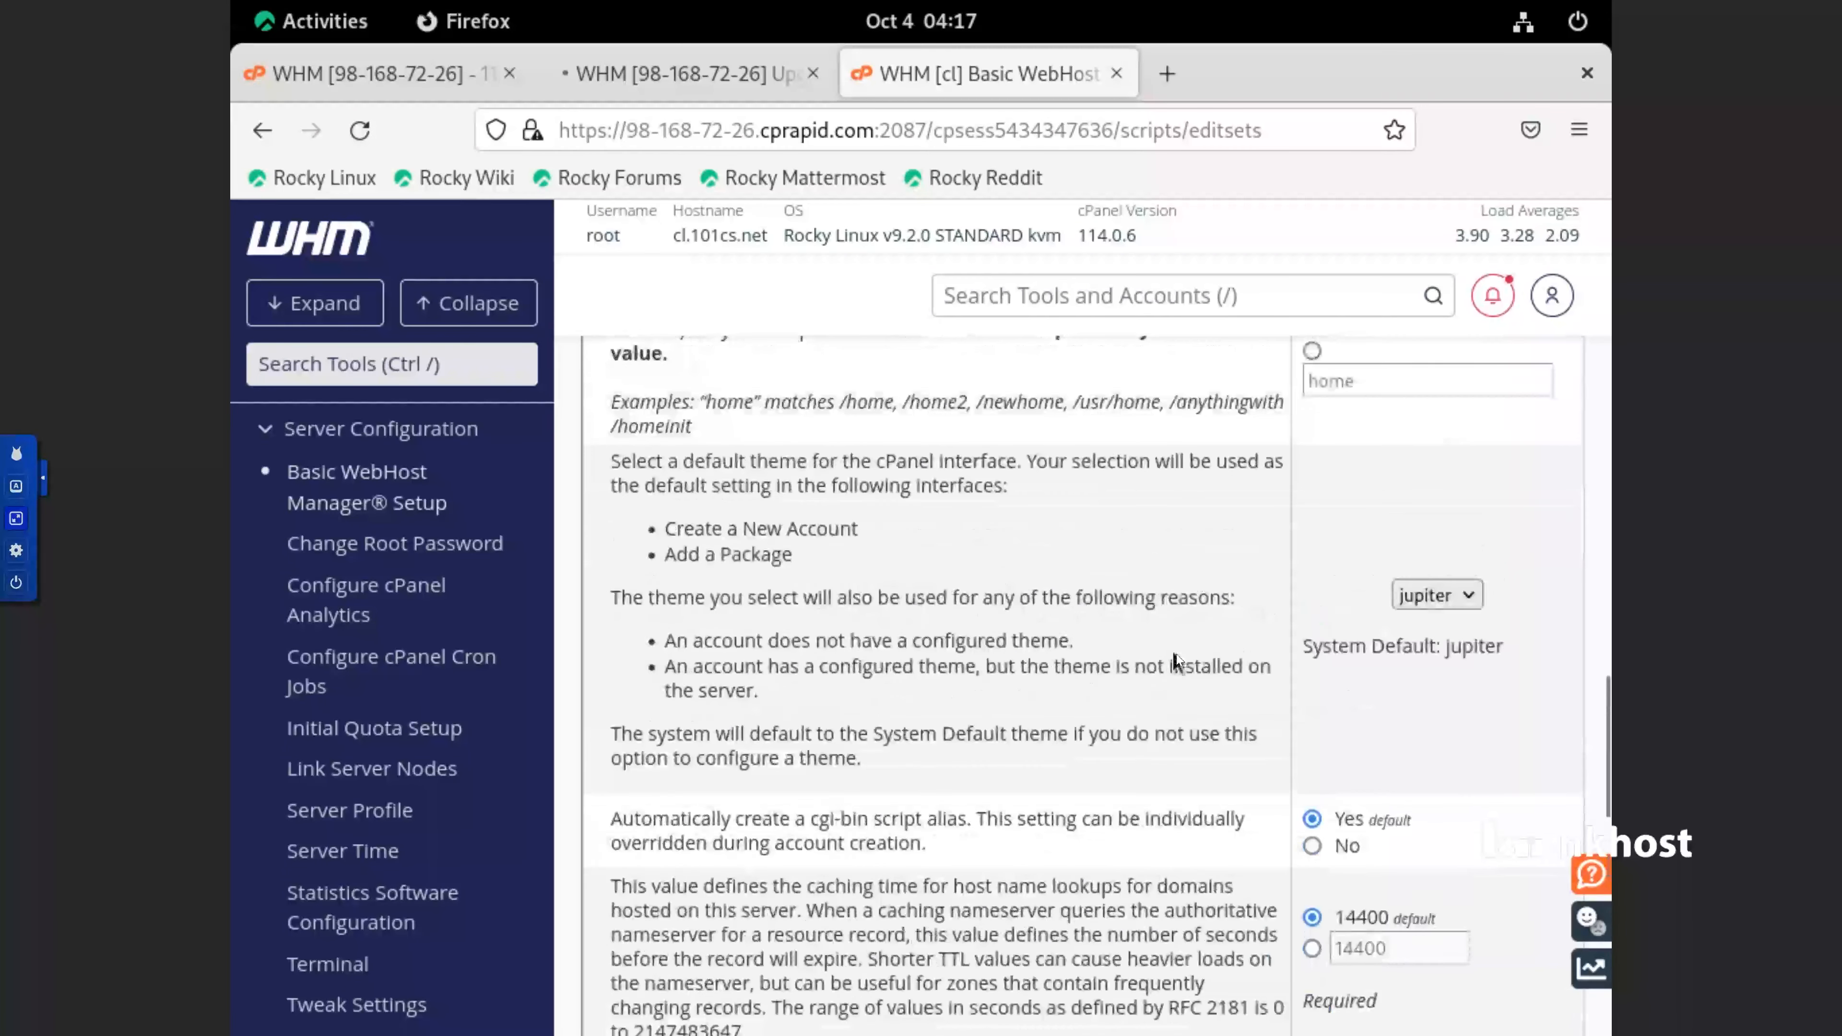
pyautogui.click(1418, 596)
pyautogui.click(1418, 597)
# Check the default nameservers and save the Basic WebHost Manager Setup changes
pyautogui.scroll(-6, 1037, 690)
pyautogui.scroll(-2, 1036, 690)
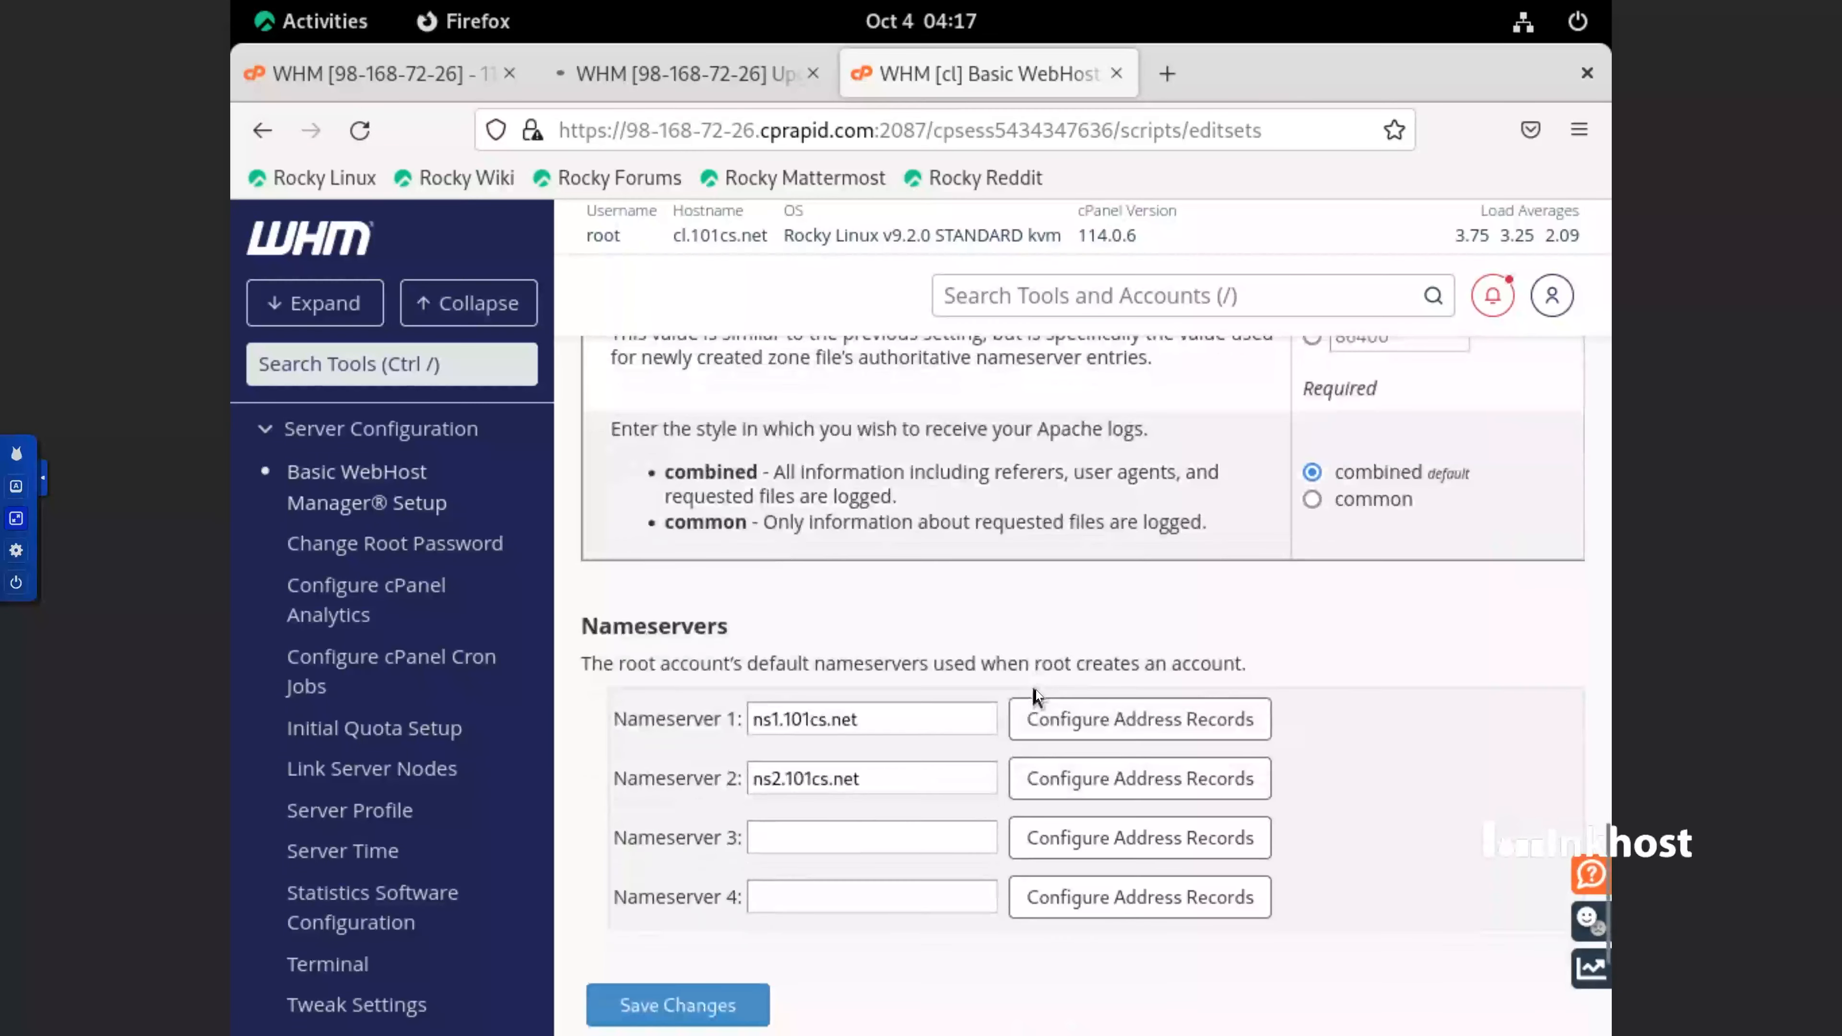
pyautogui.scroll(-5, 1036, 694)
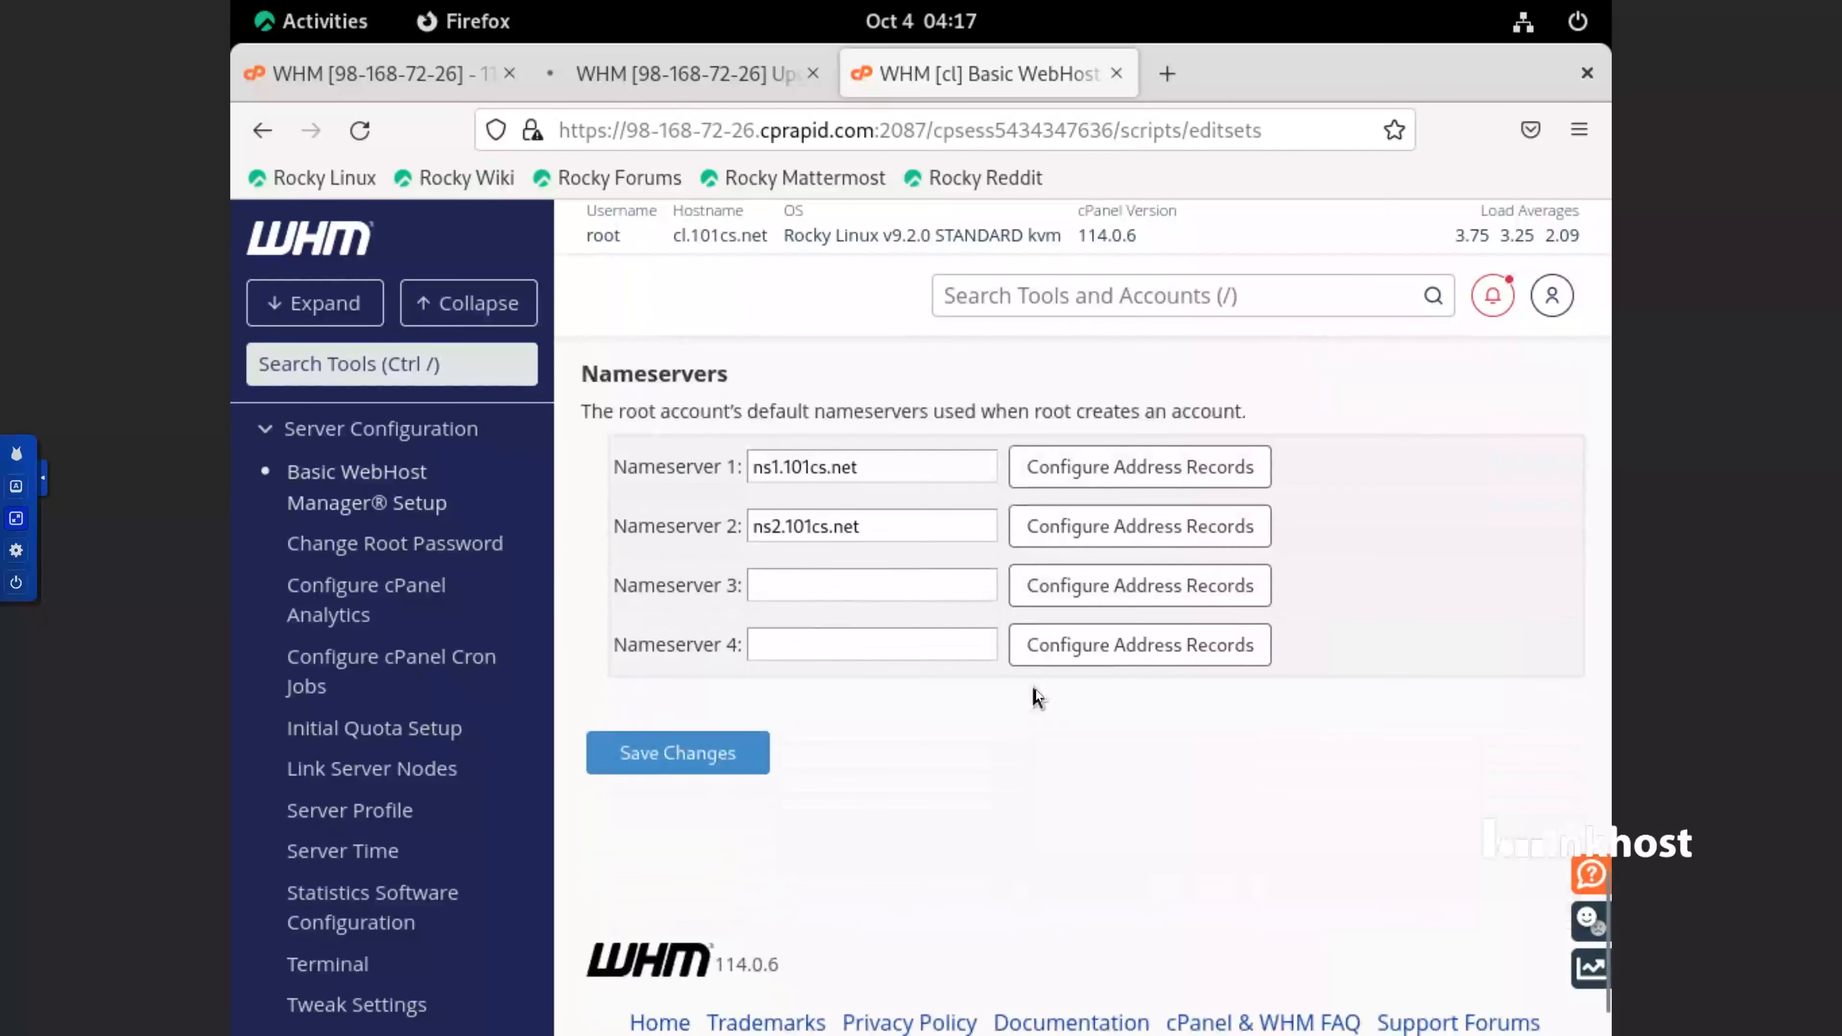
pyautogui.click(718, 642)
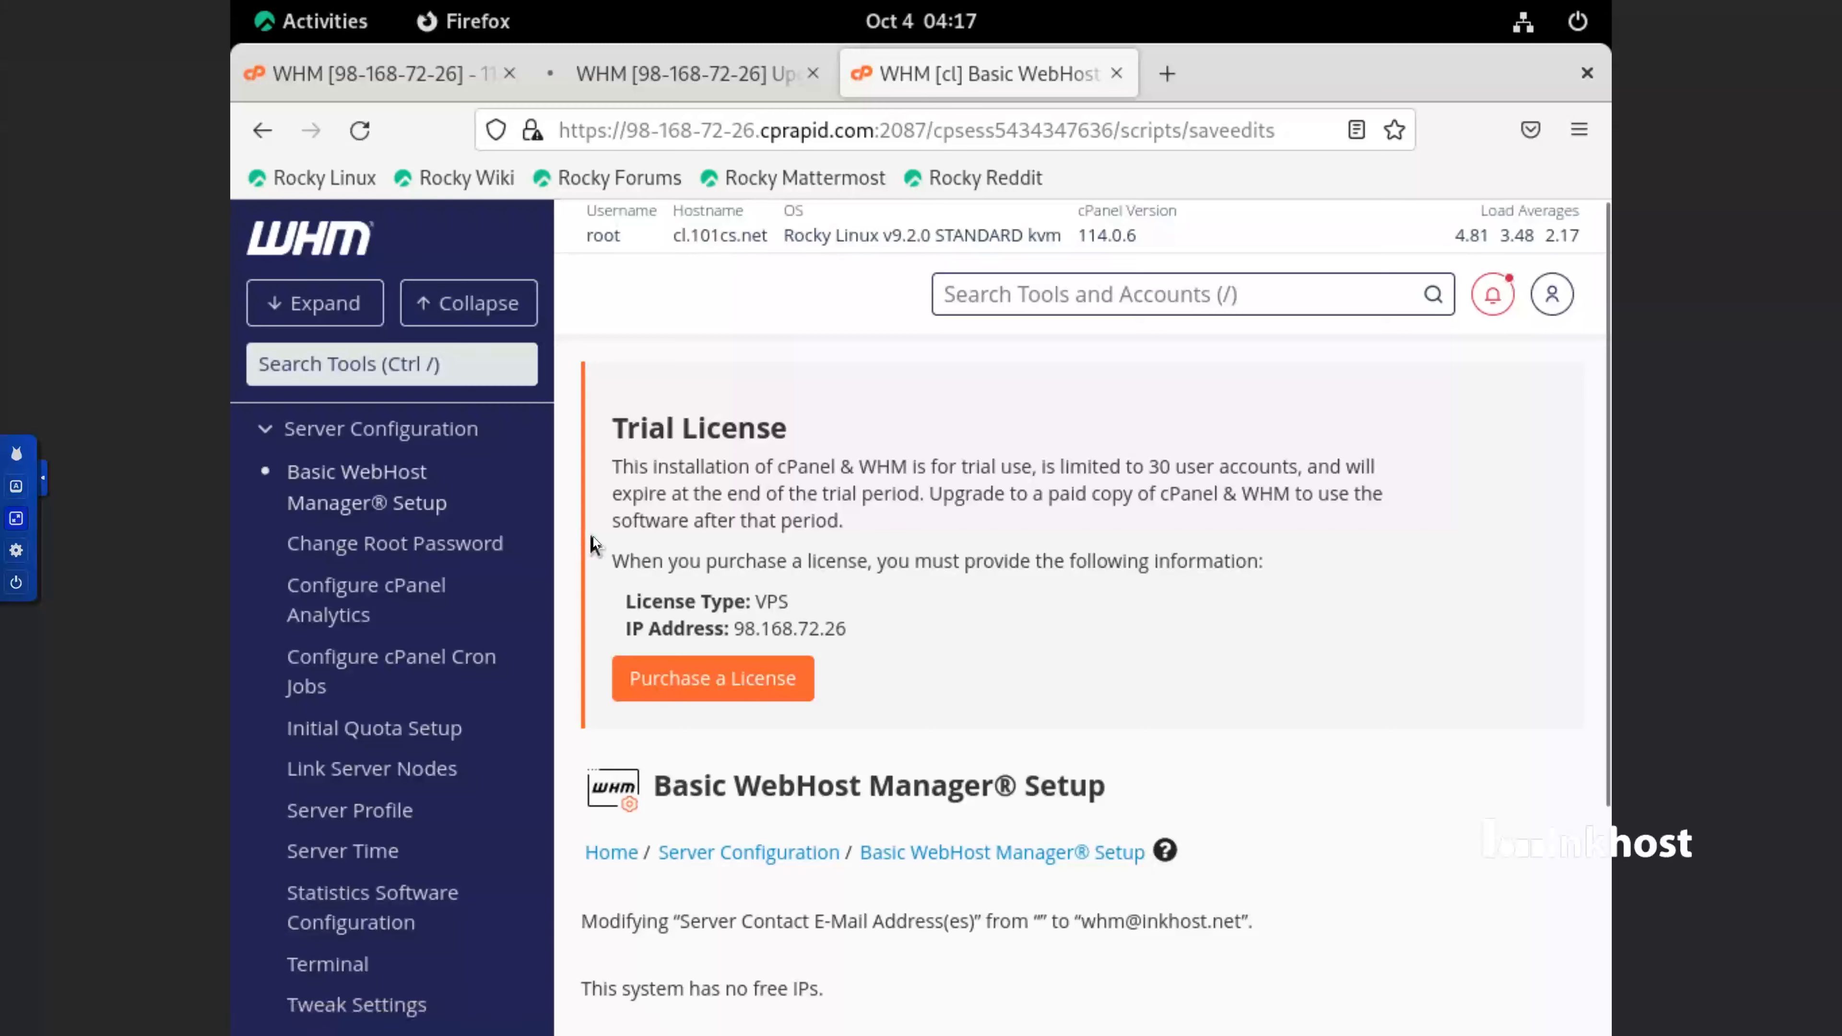
pyautogui.scroll(-3, 594, 536)
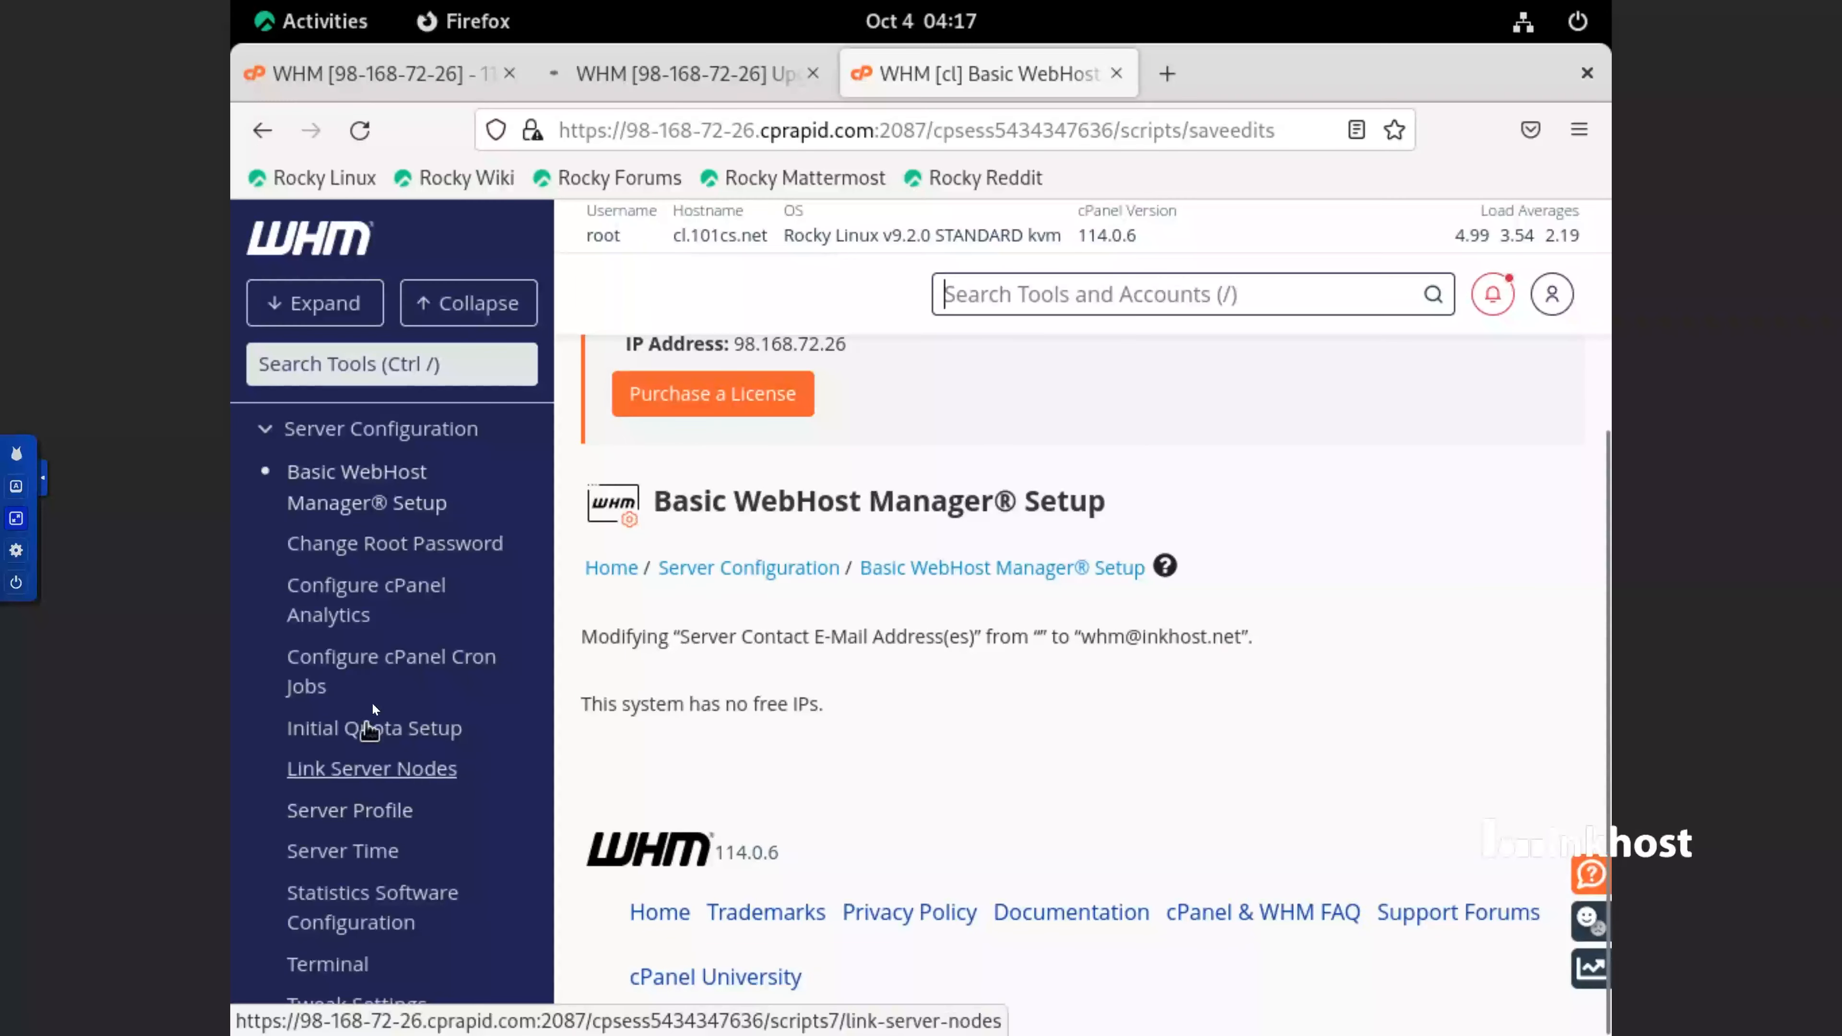
# Open Shell Fork Bomb Protection in the Security Center and read its description and status
pyautogui.scroll(-10, 478, 667)
pyautogui.scroll(-3, 479, 686)
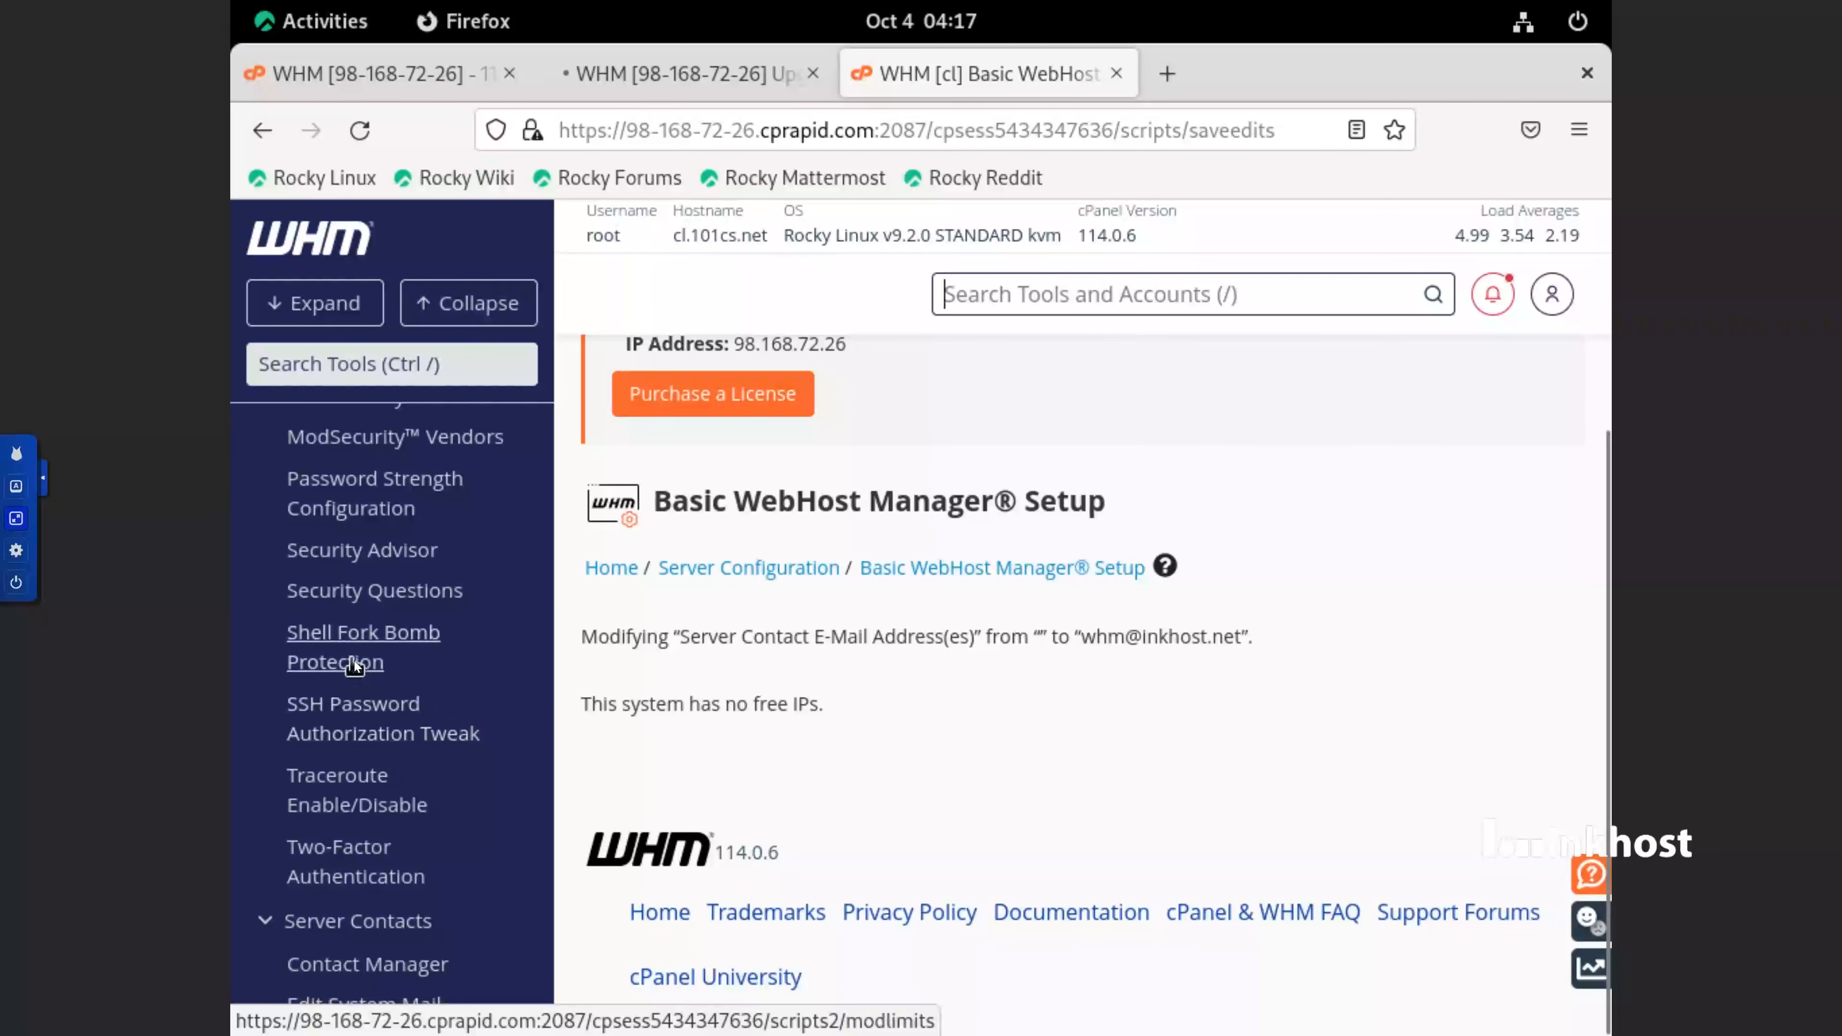
pyautogui.click(410, 649)
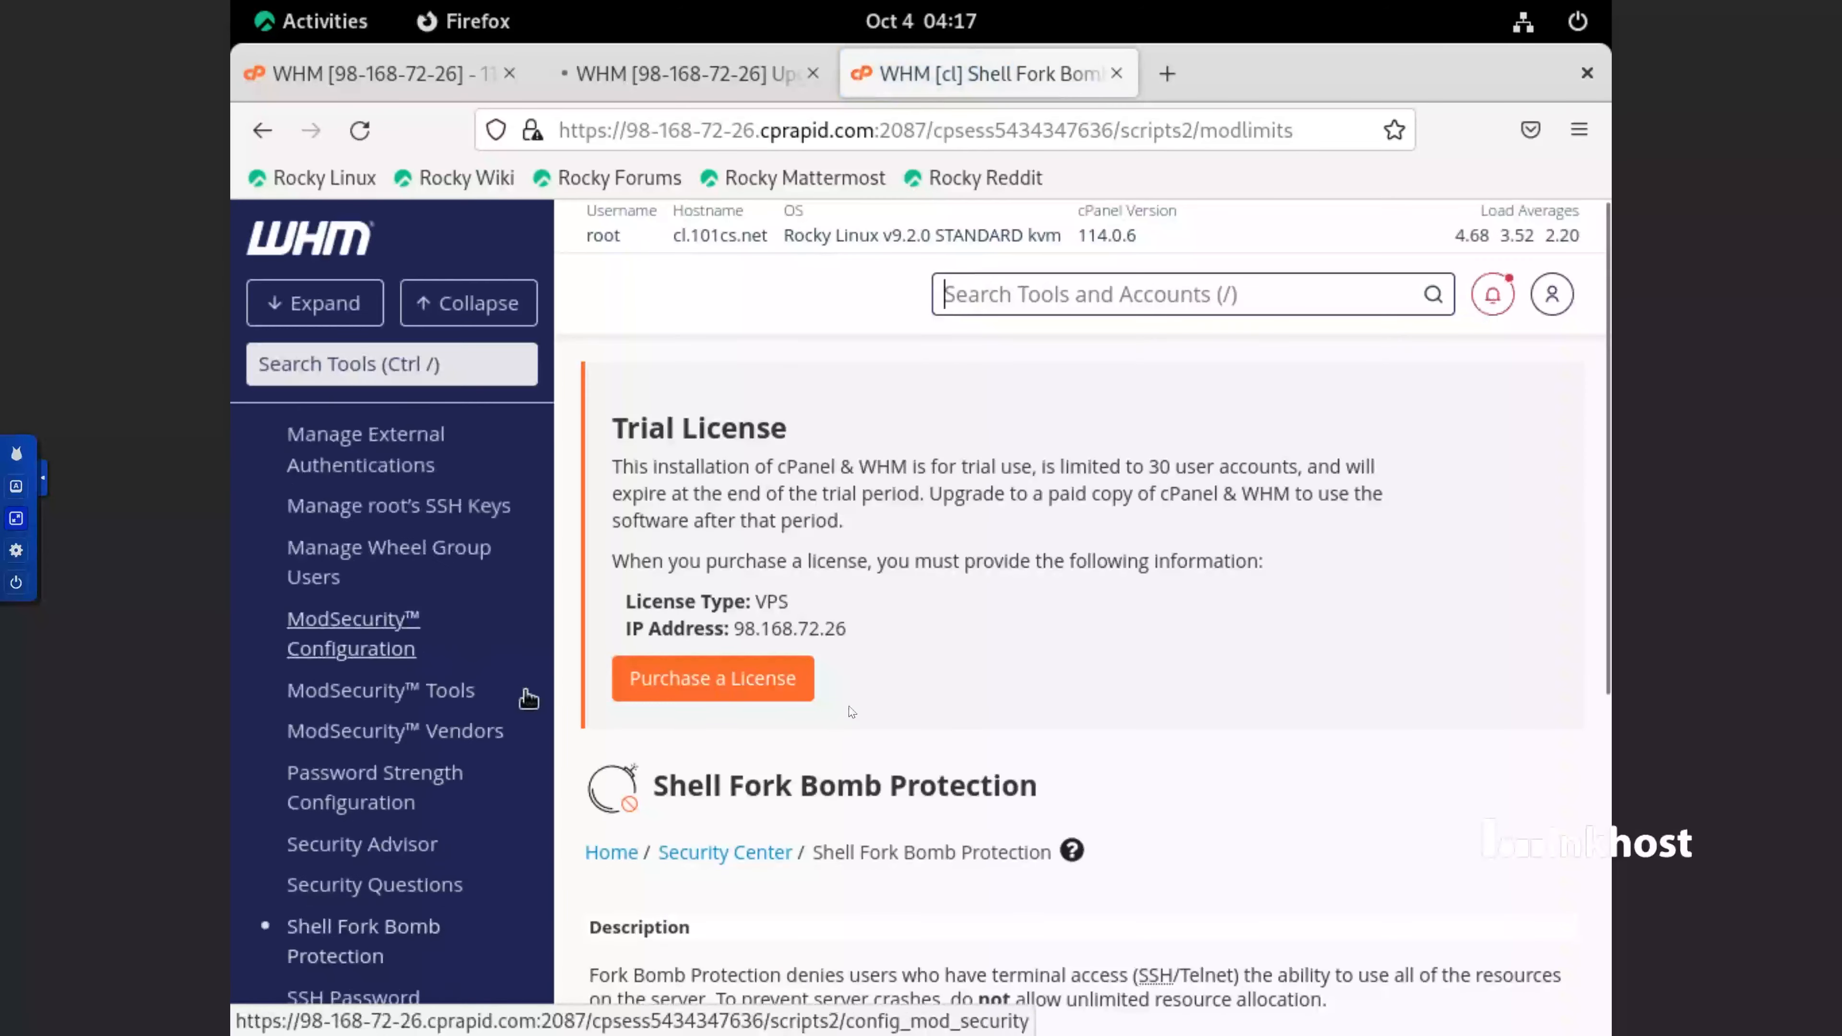
pyautogui.scroll(-5, 818, 788)
pyautogui.scroll(2, 817, 788)
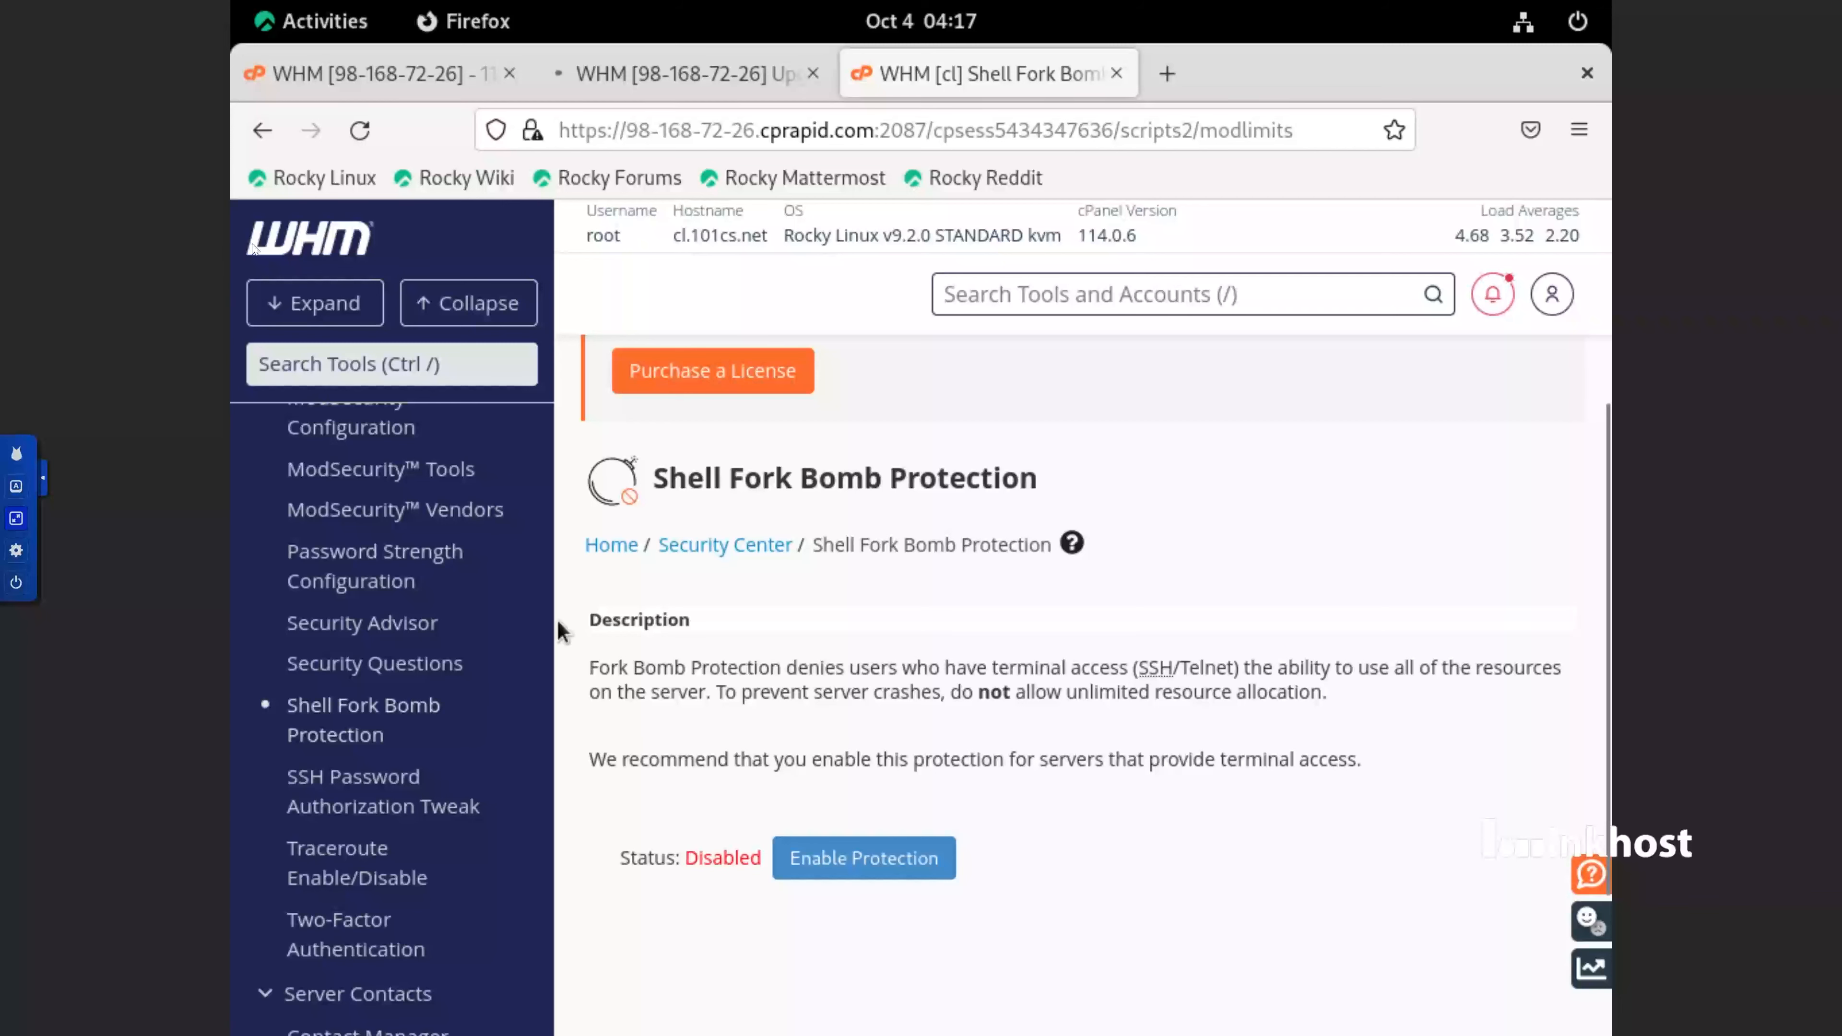
# Collapse all tool categories, expand Security Center and open Security Advisor
pyautogui.click(488, 372)
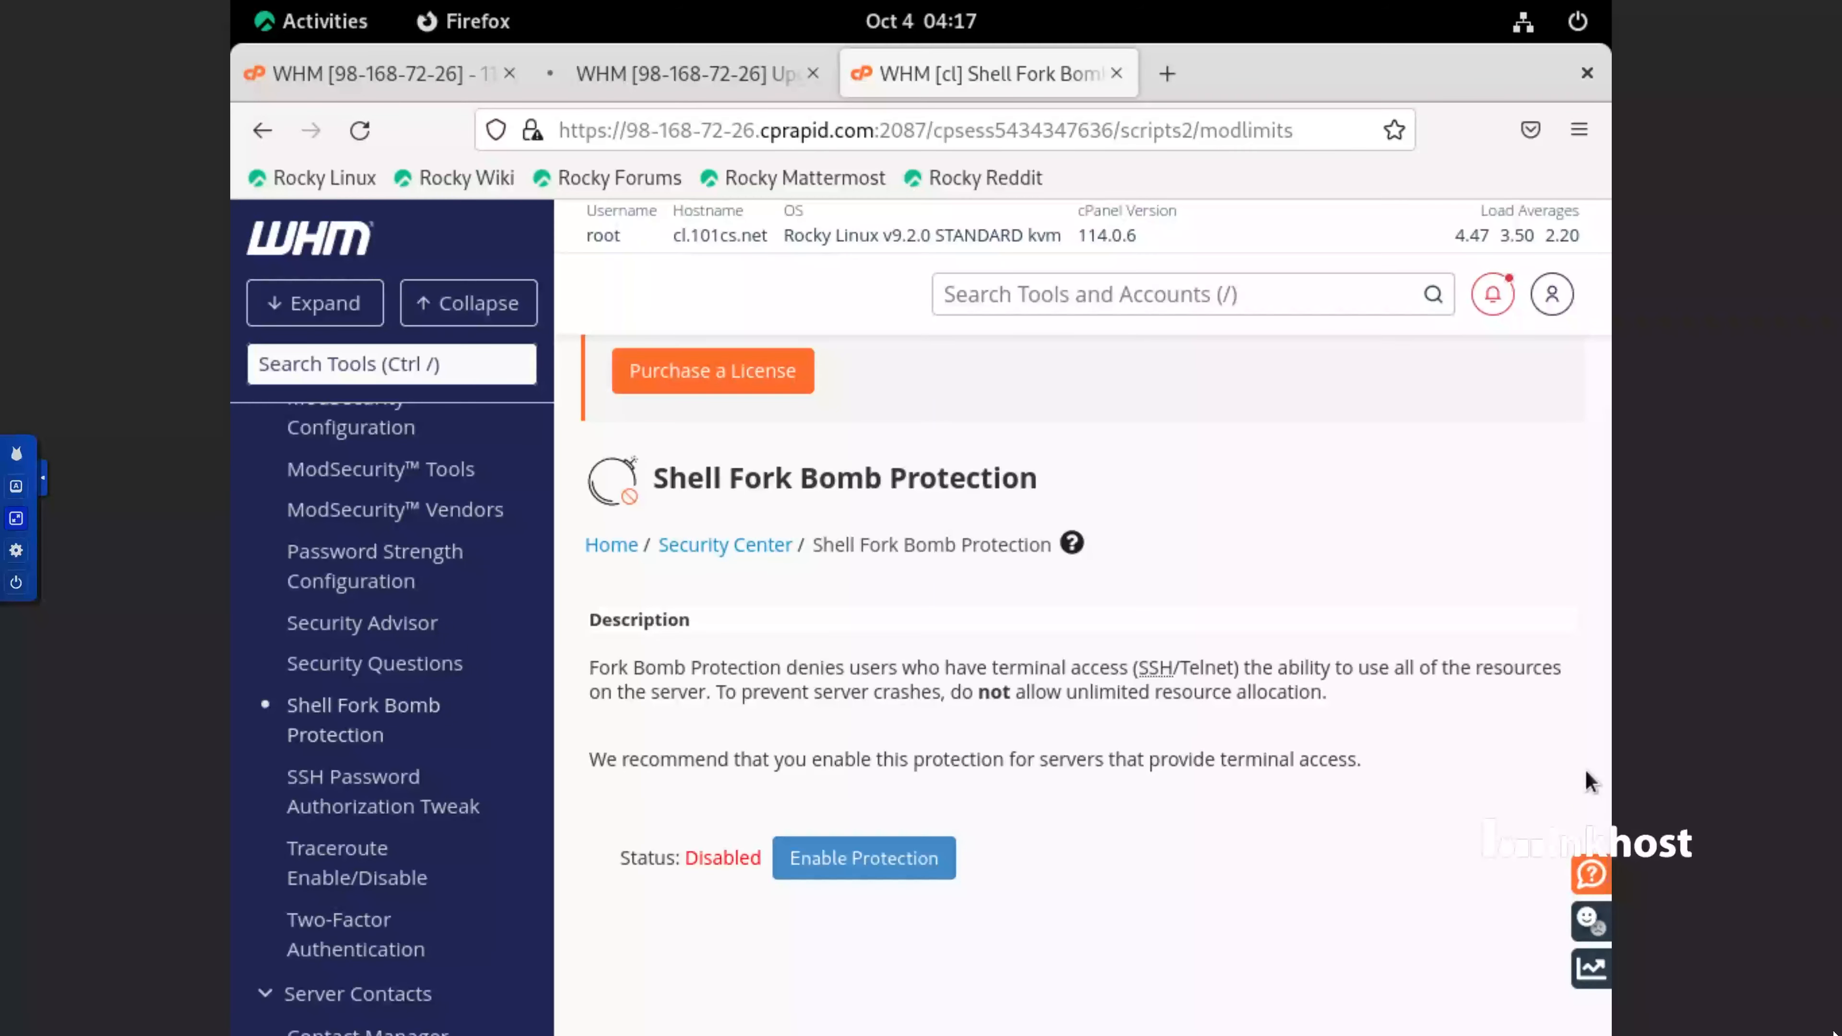
pyautogui.write('s')
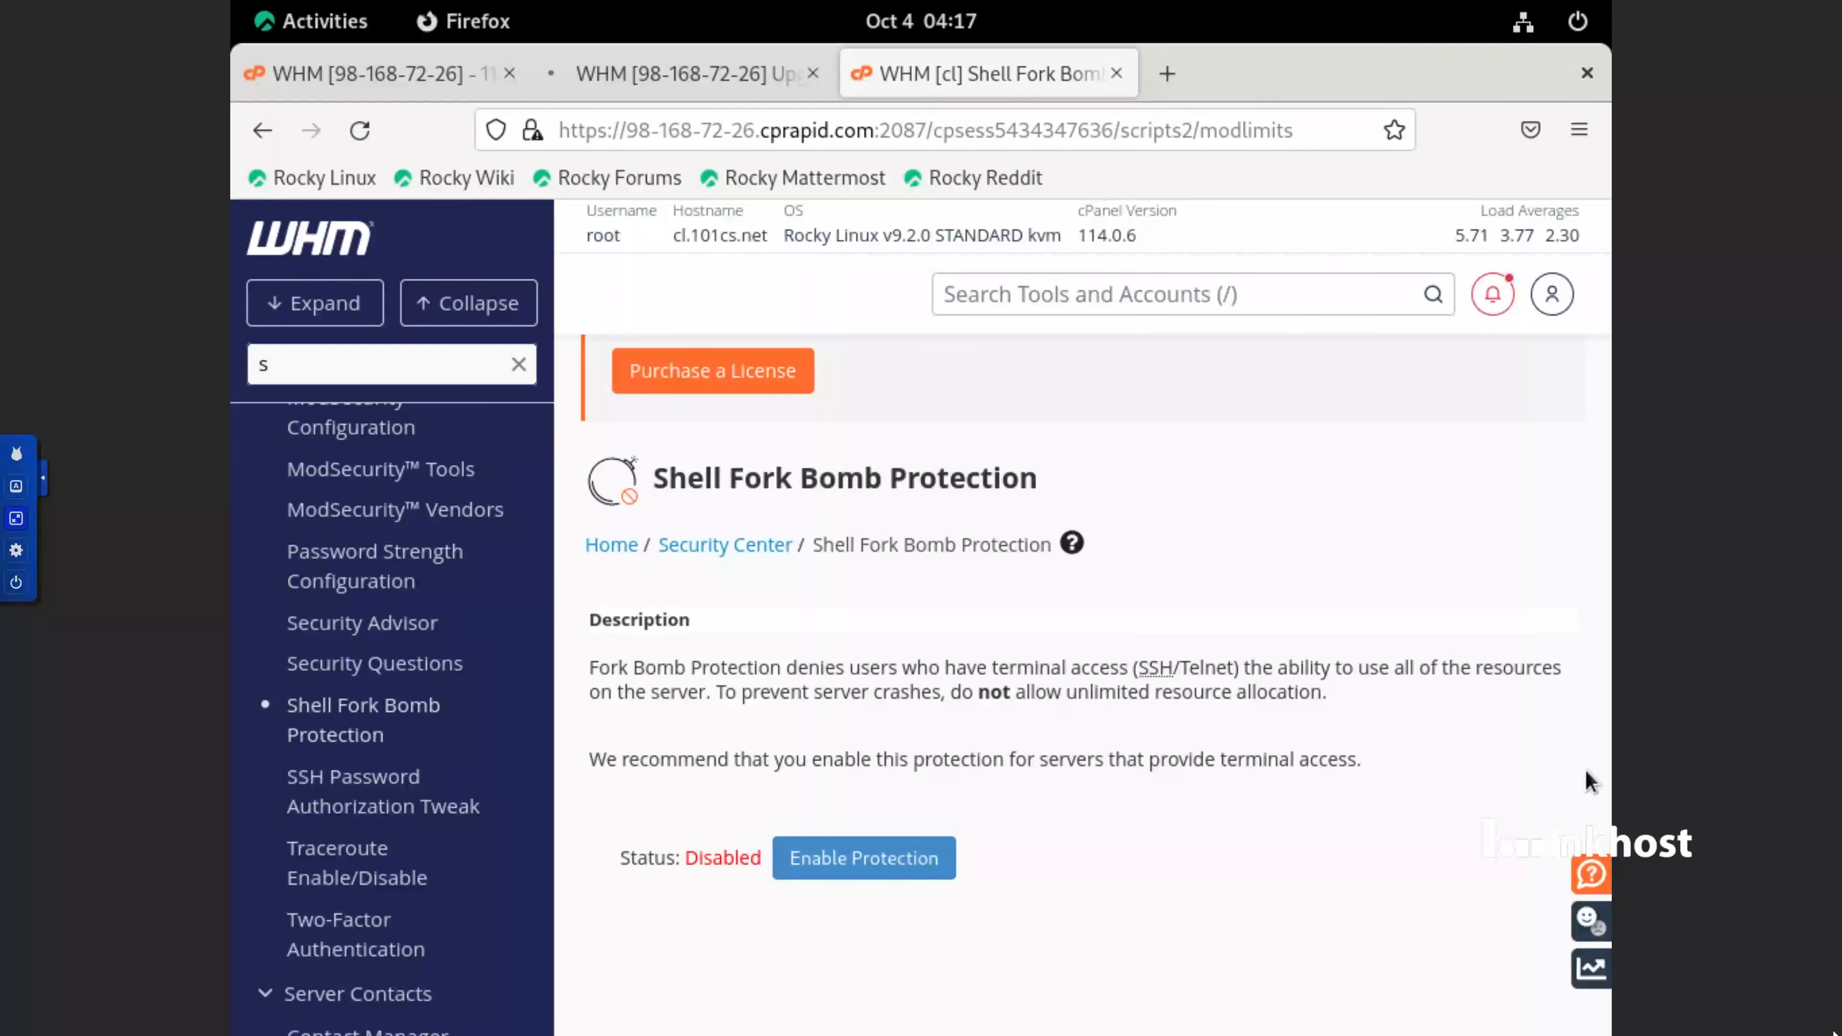
pyautogui.scroll(15, 483, 844)
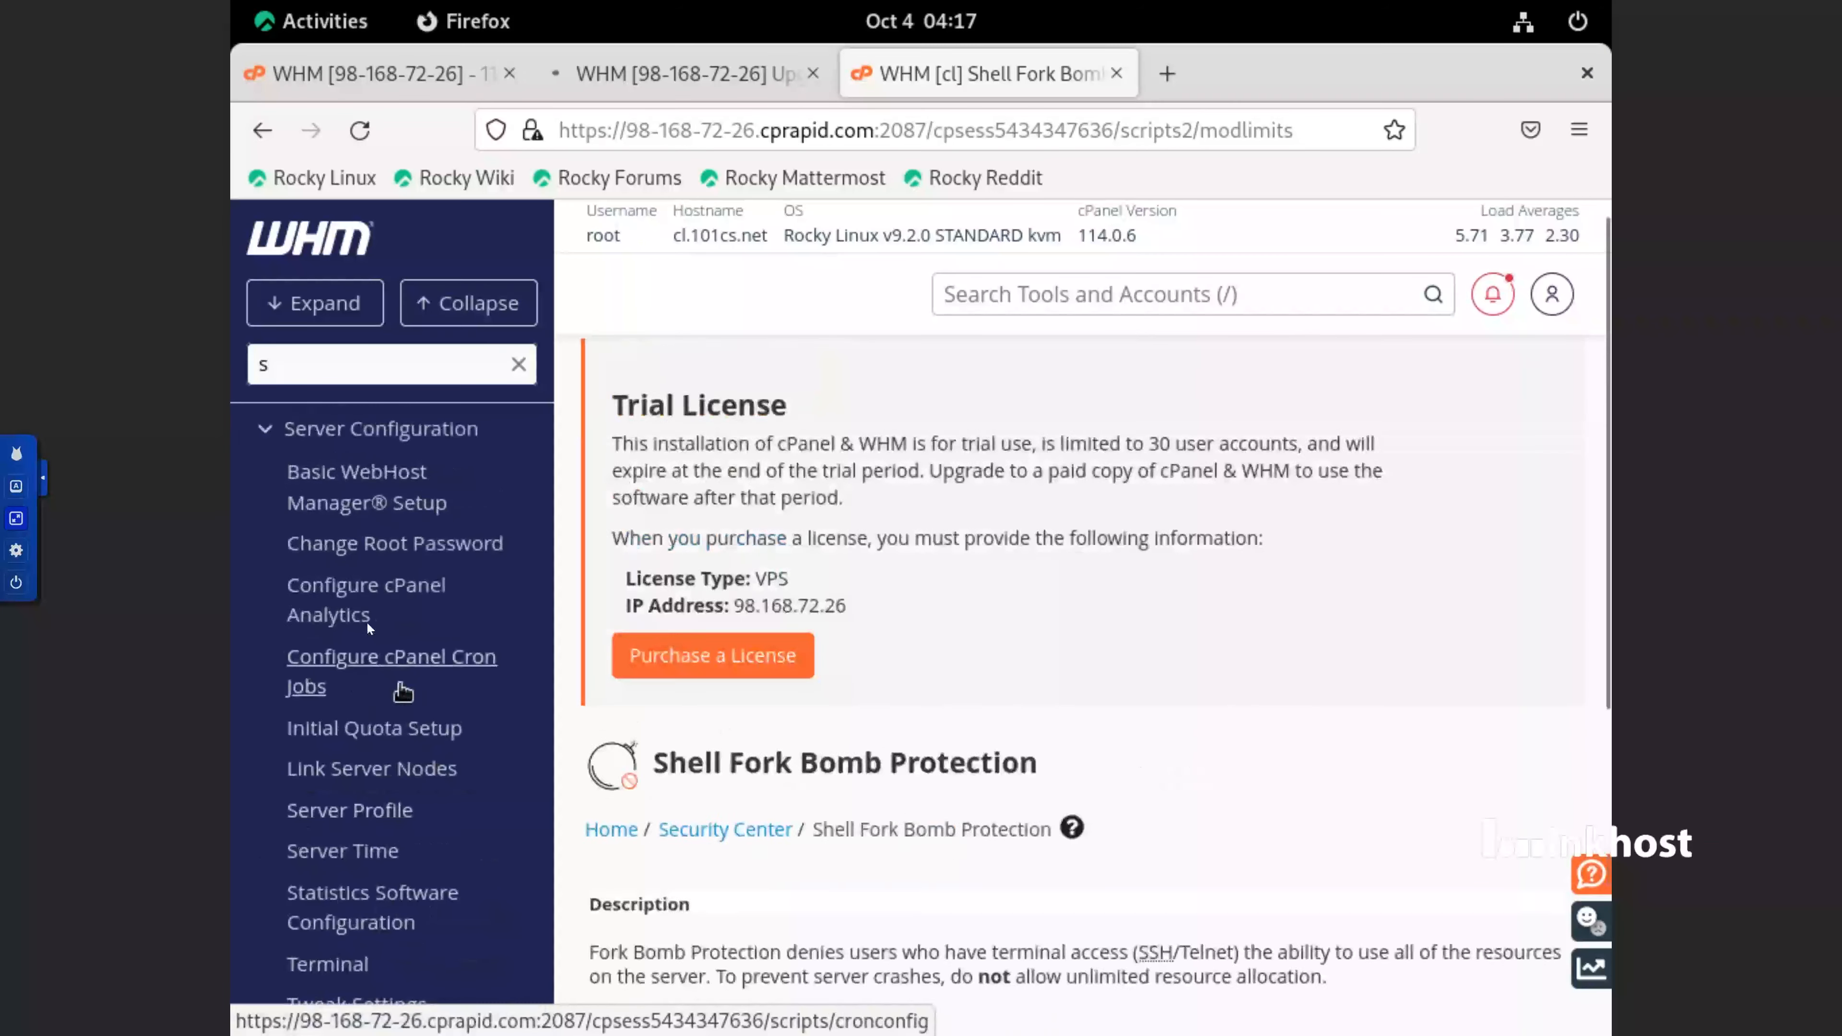
pyautogui.click(442, 305)
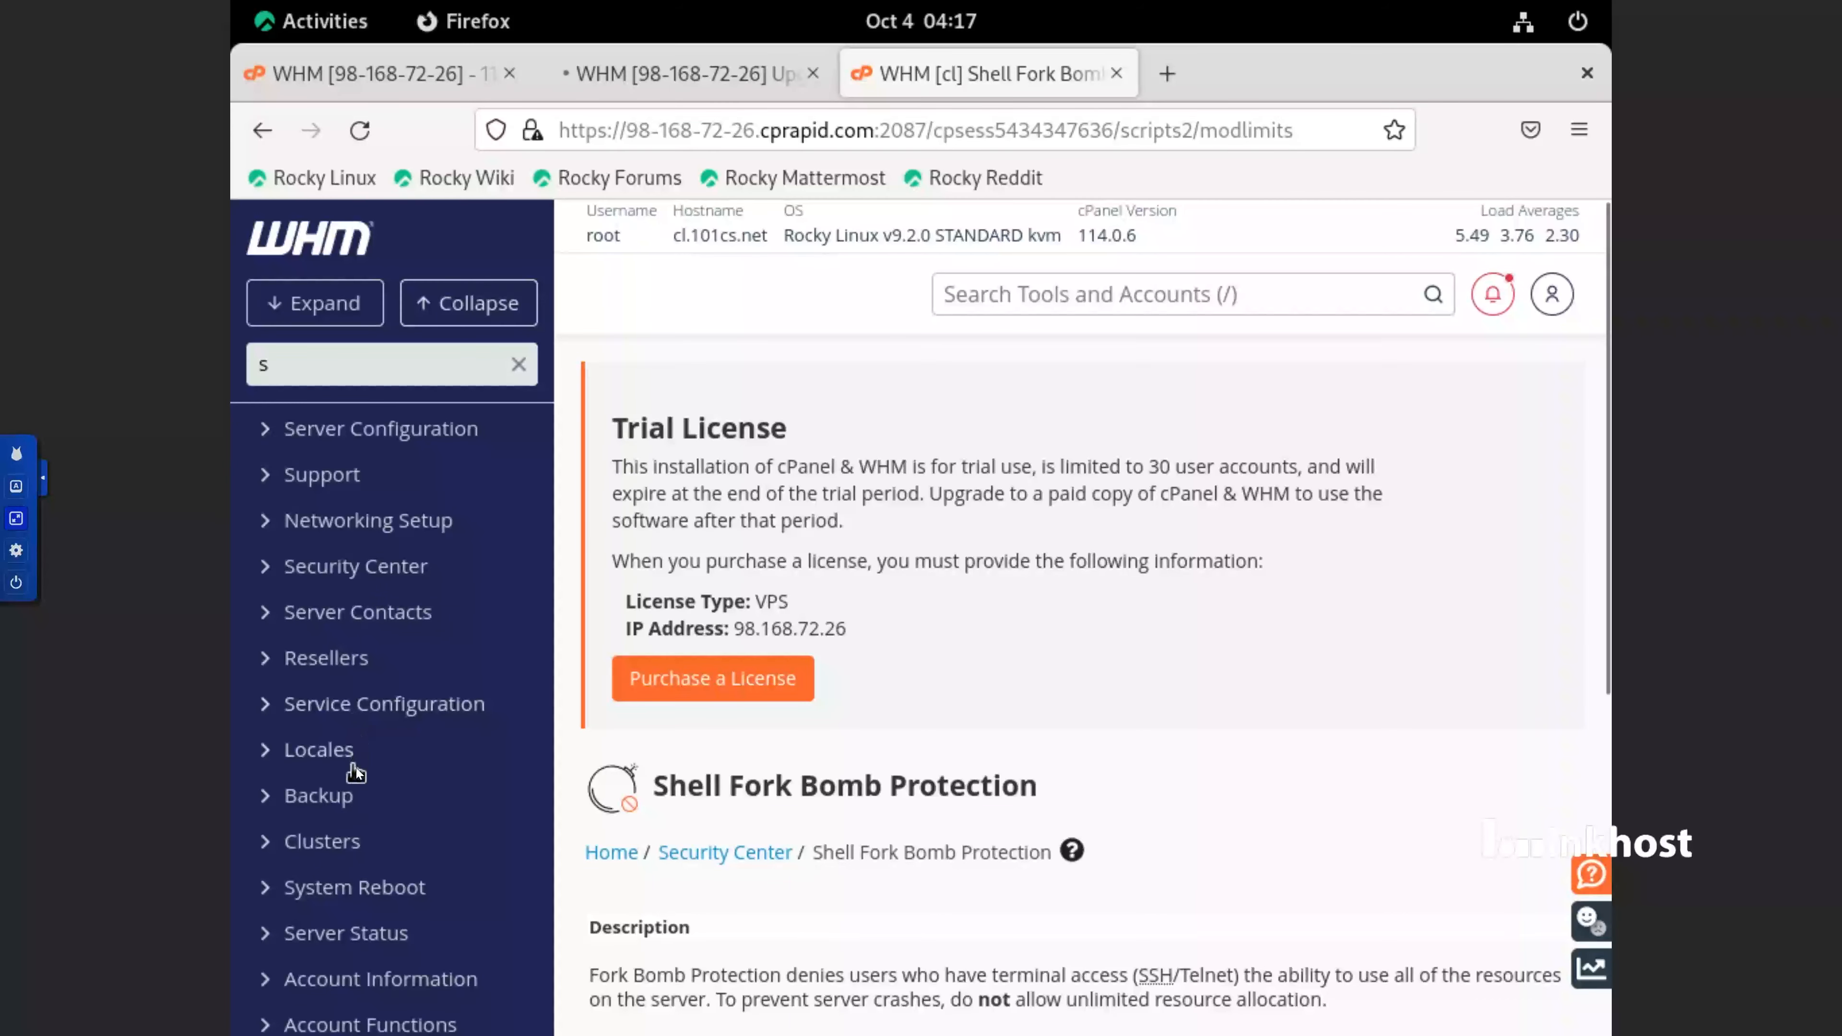
pyautogui.click(291, 568)
pyautogui.scroll(-6, 393, 740)
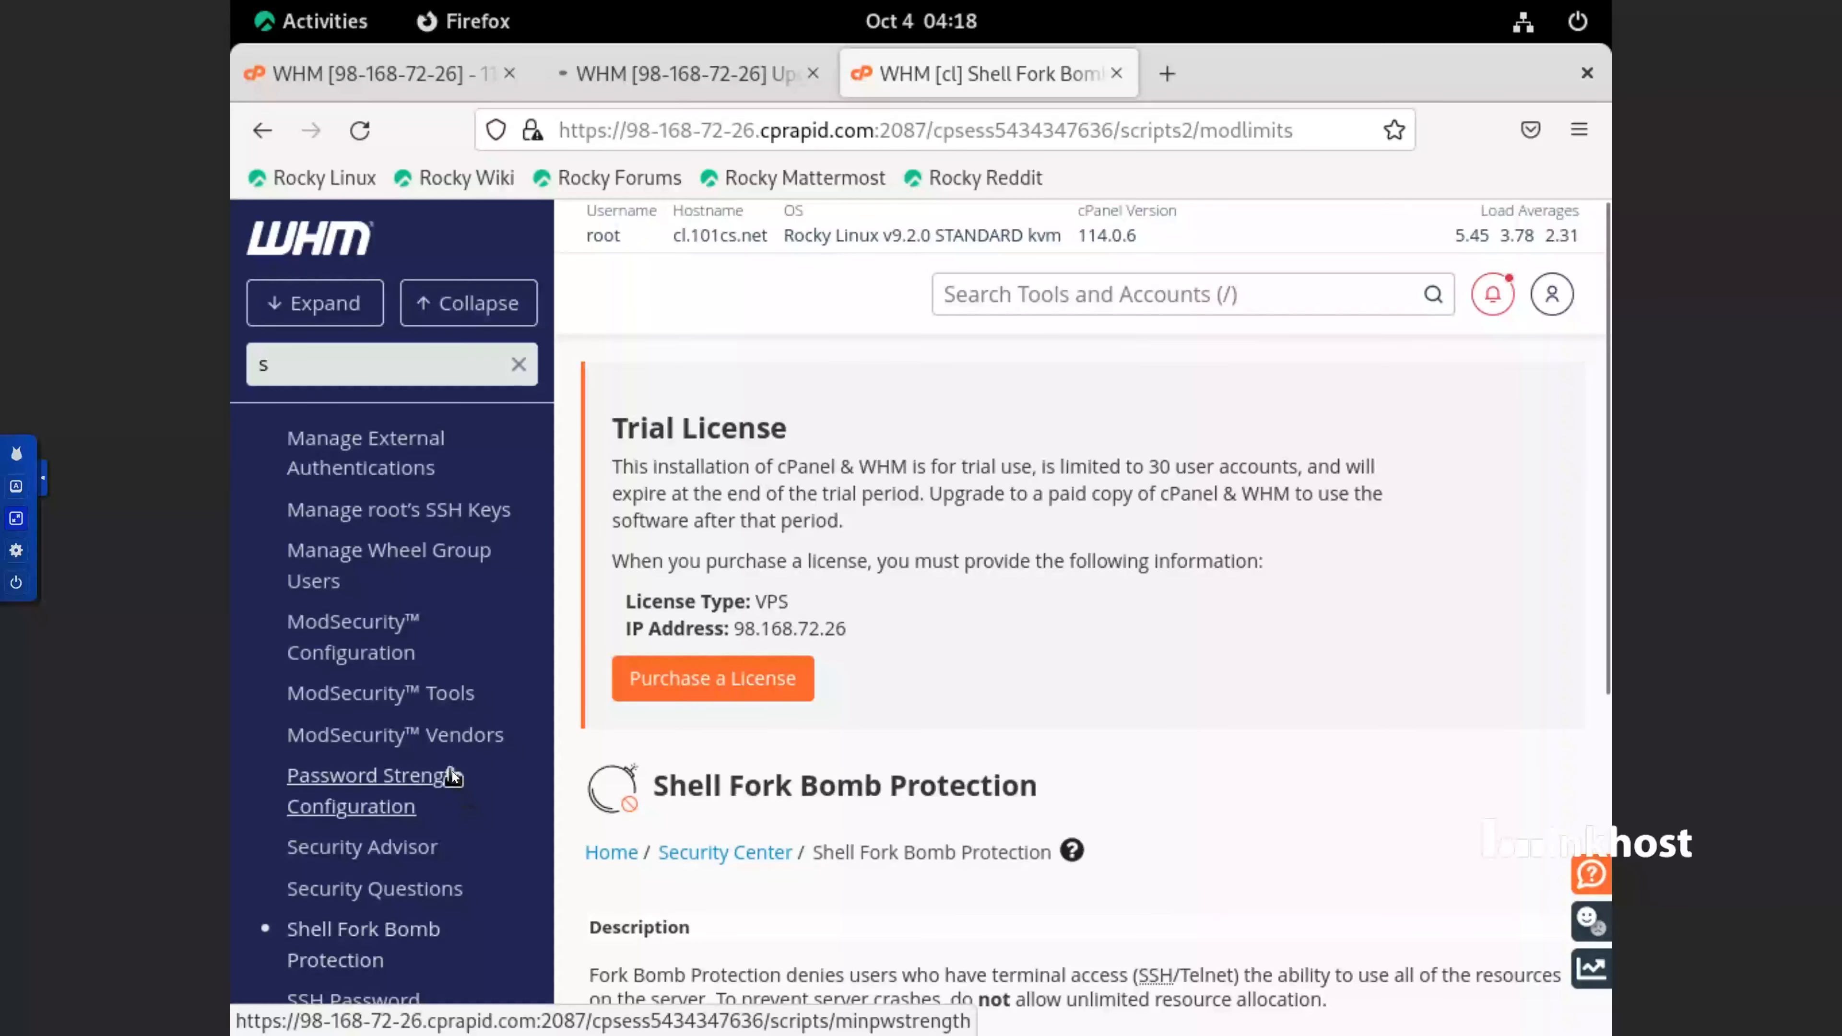
pyautogui.click(432, 863)
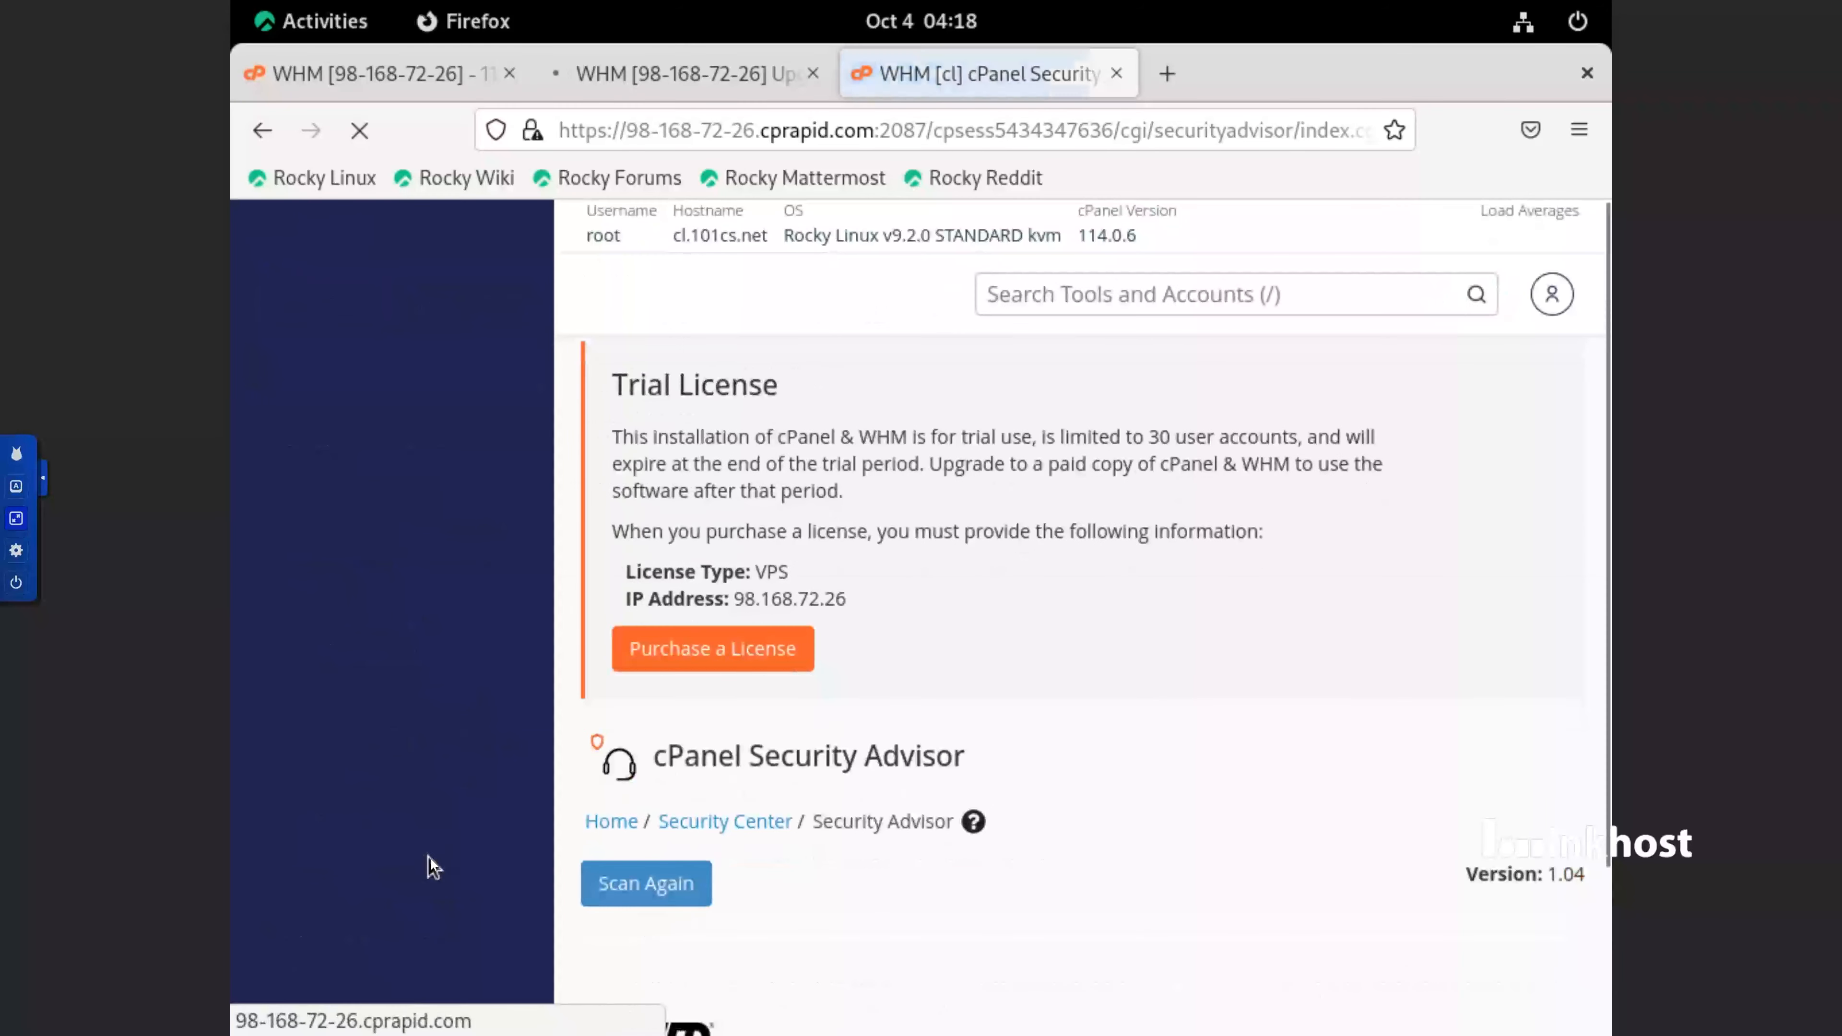
# Examine the Security Advisor scan results in the Important, Information and Verified sections
pyautogui.scroll(-3, 1037, 708)
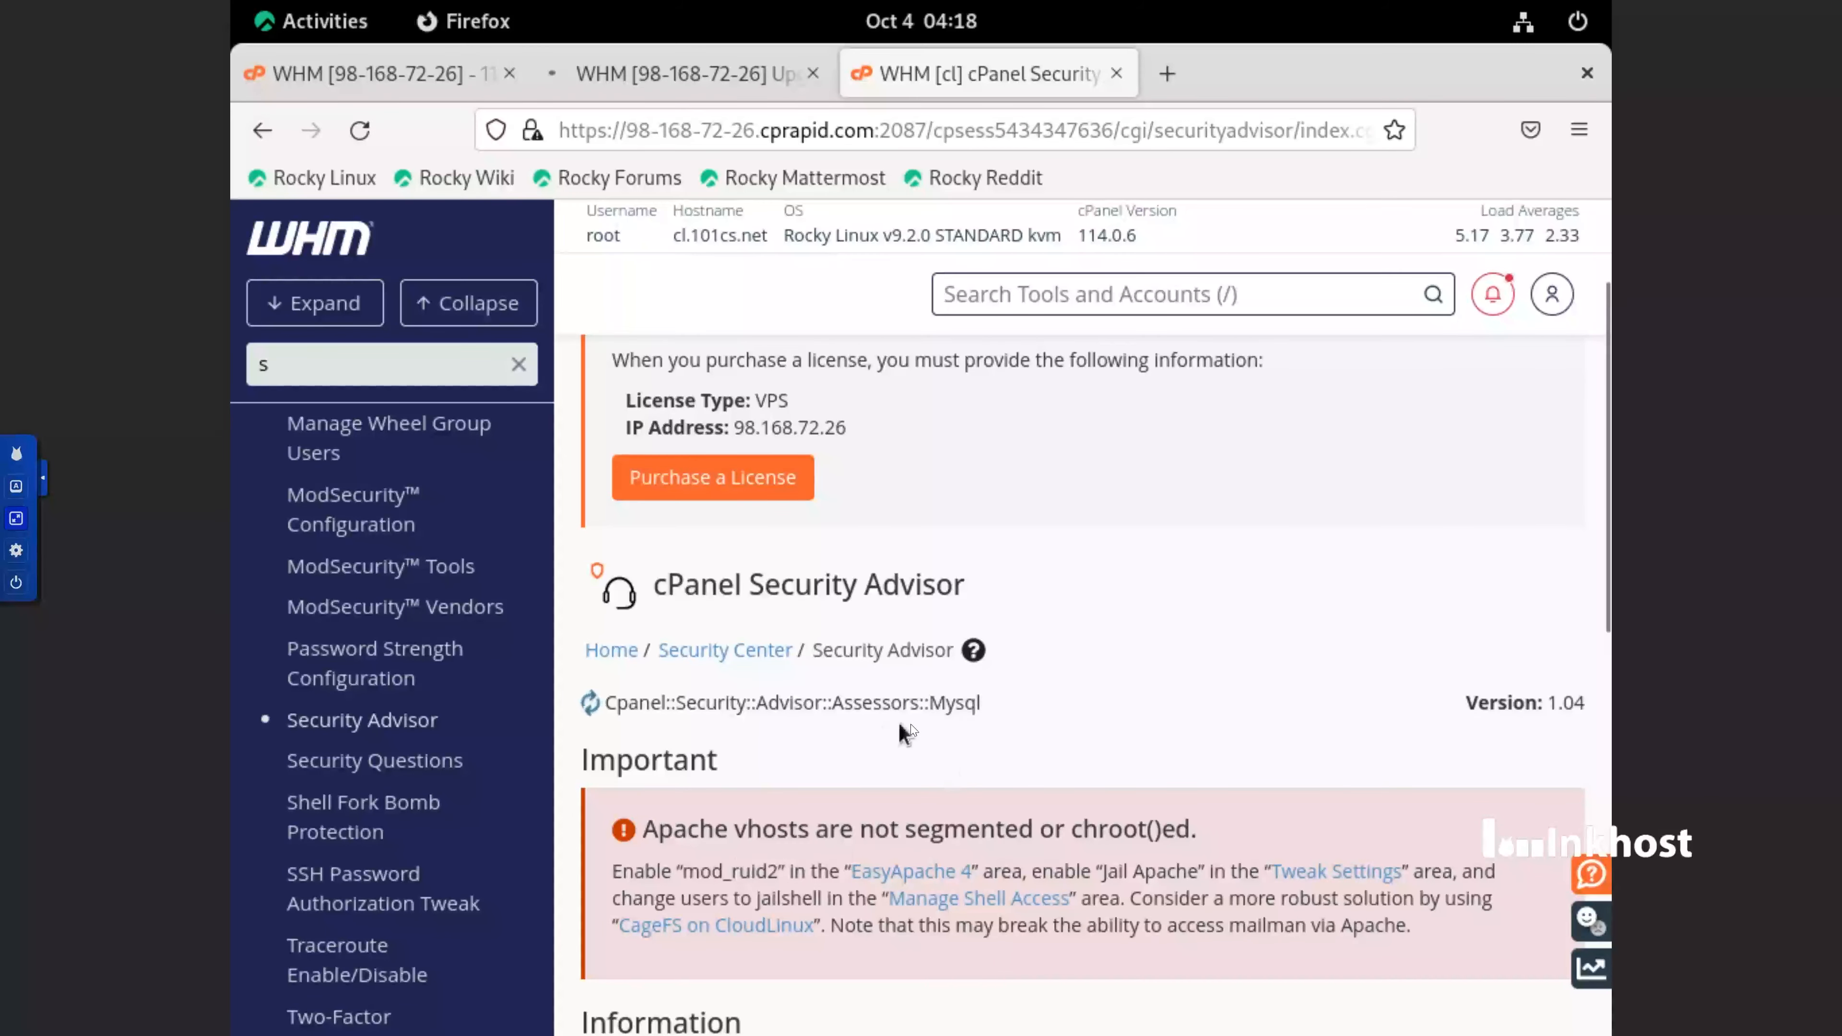
pyautogui.scroll(-5, 864, 730)
pyautogui.scroll(-5, 915, 718)
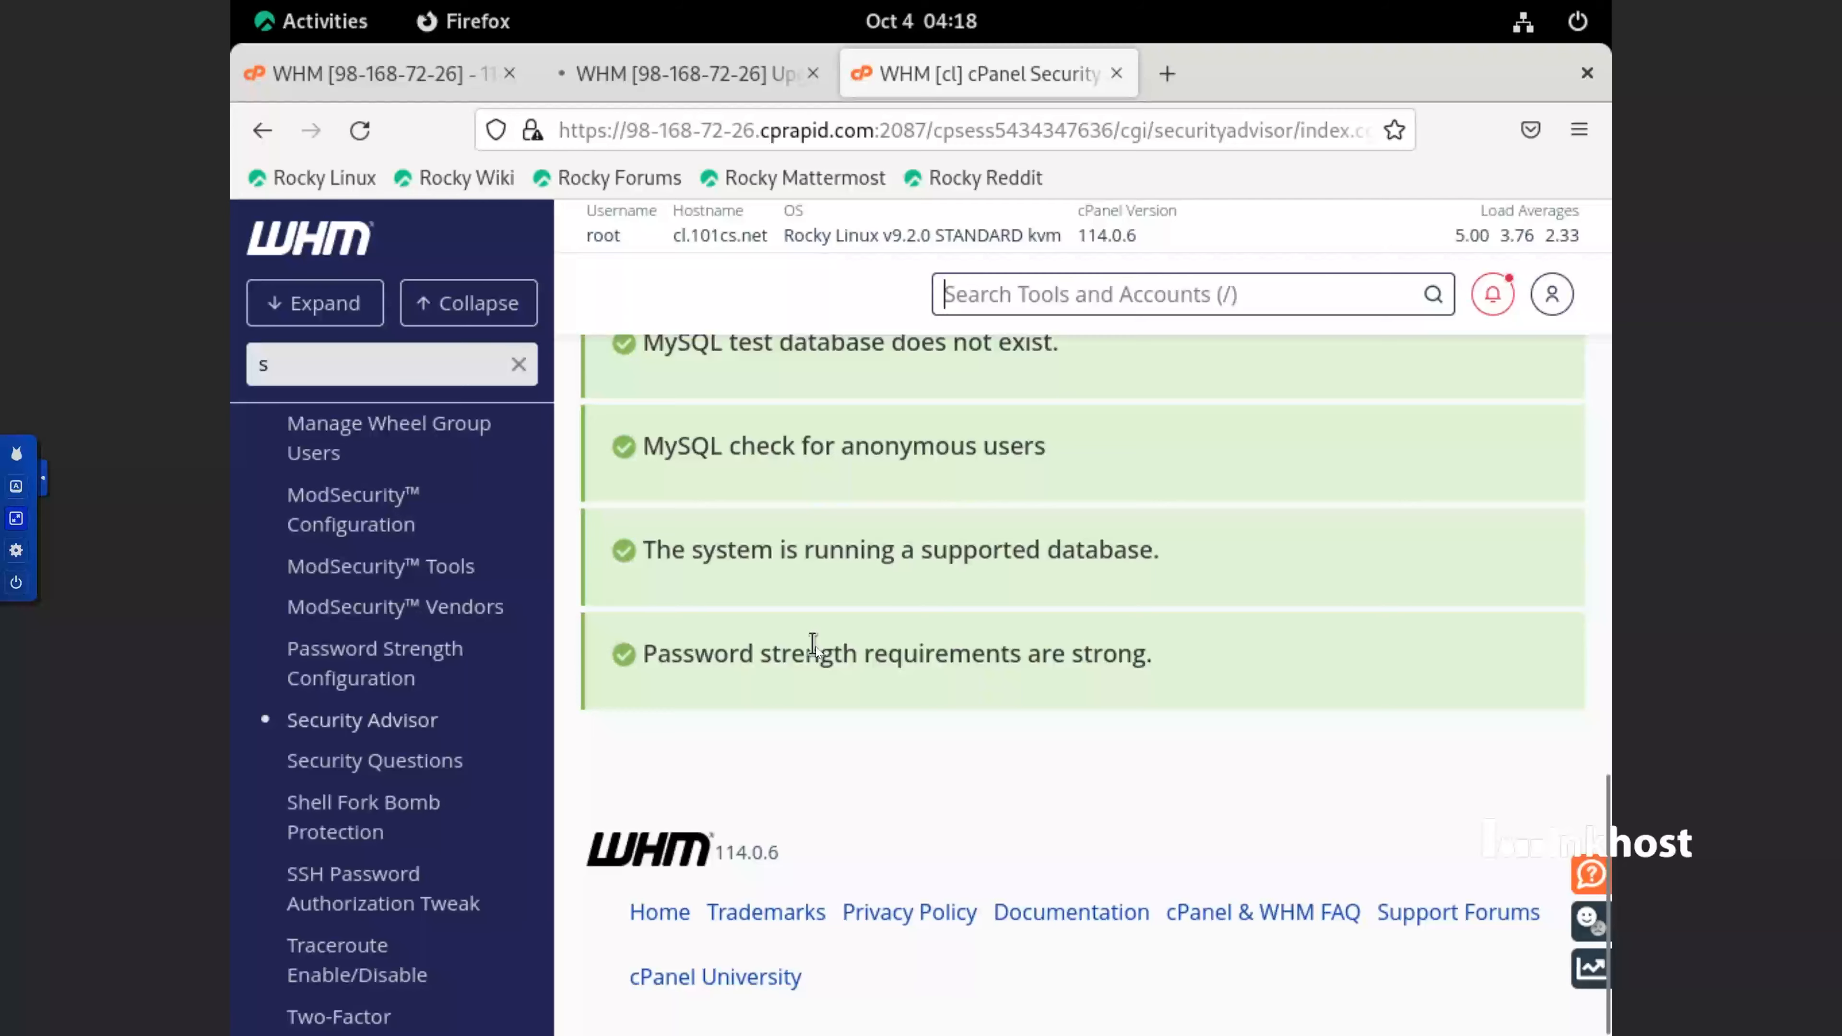
pyautogui.scroll(6, 816, 646)
pyautogui.scroll(-2, 815, 647)
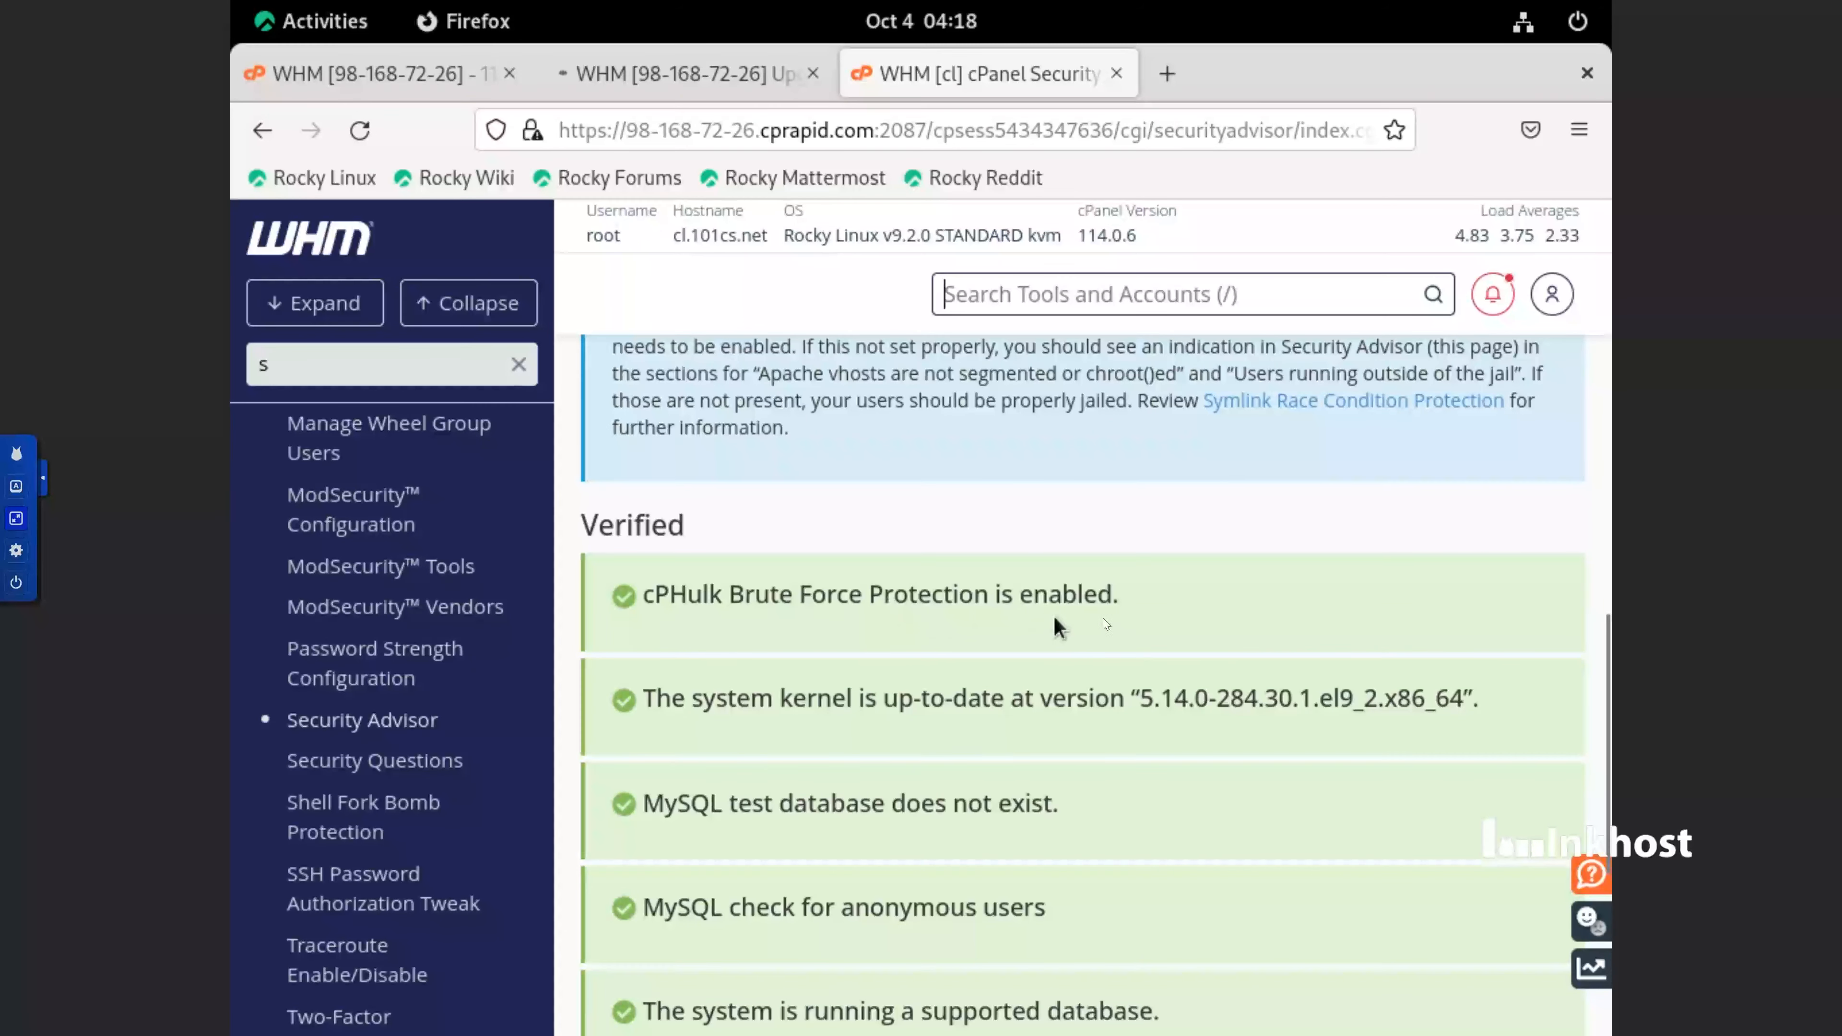
pyautogui.scroll(8, 1061, 604)
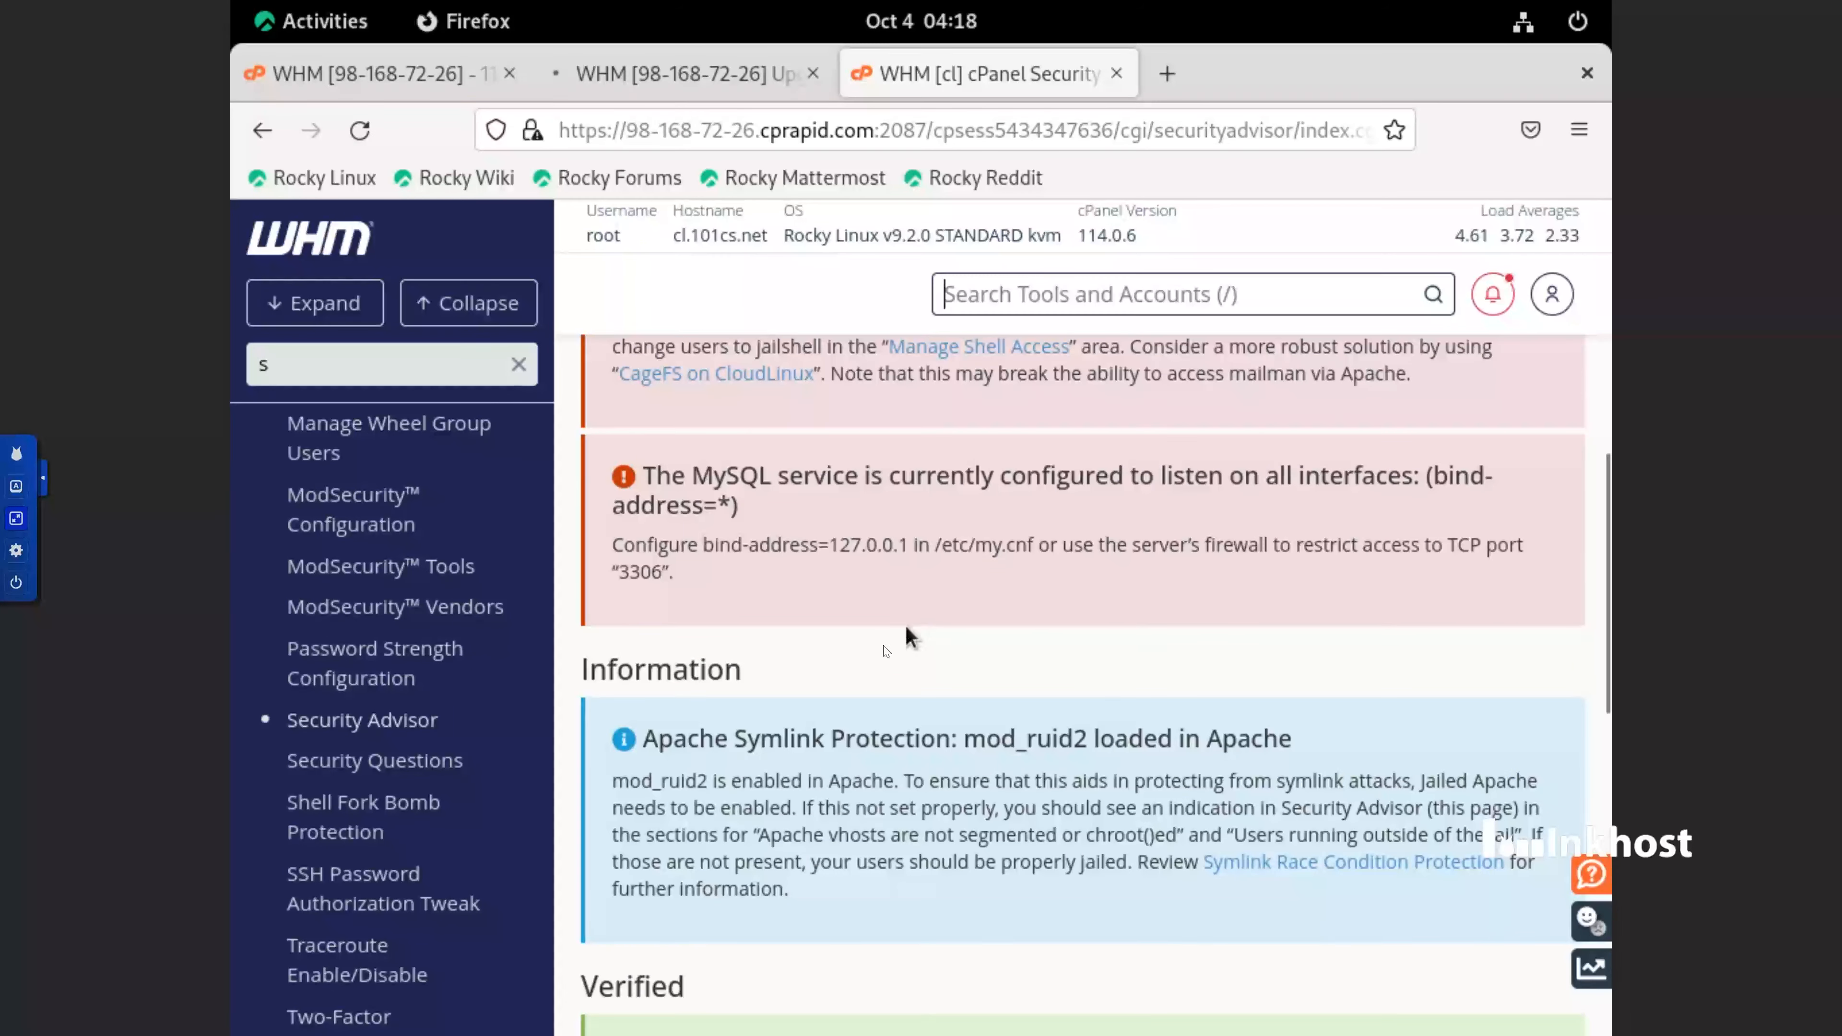
pyautogui.scroll(4, 837, 646)
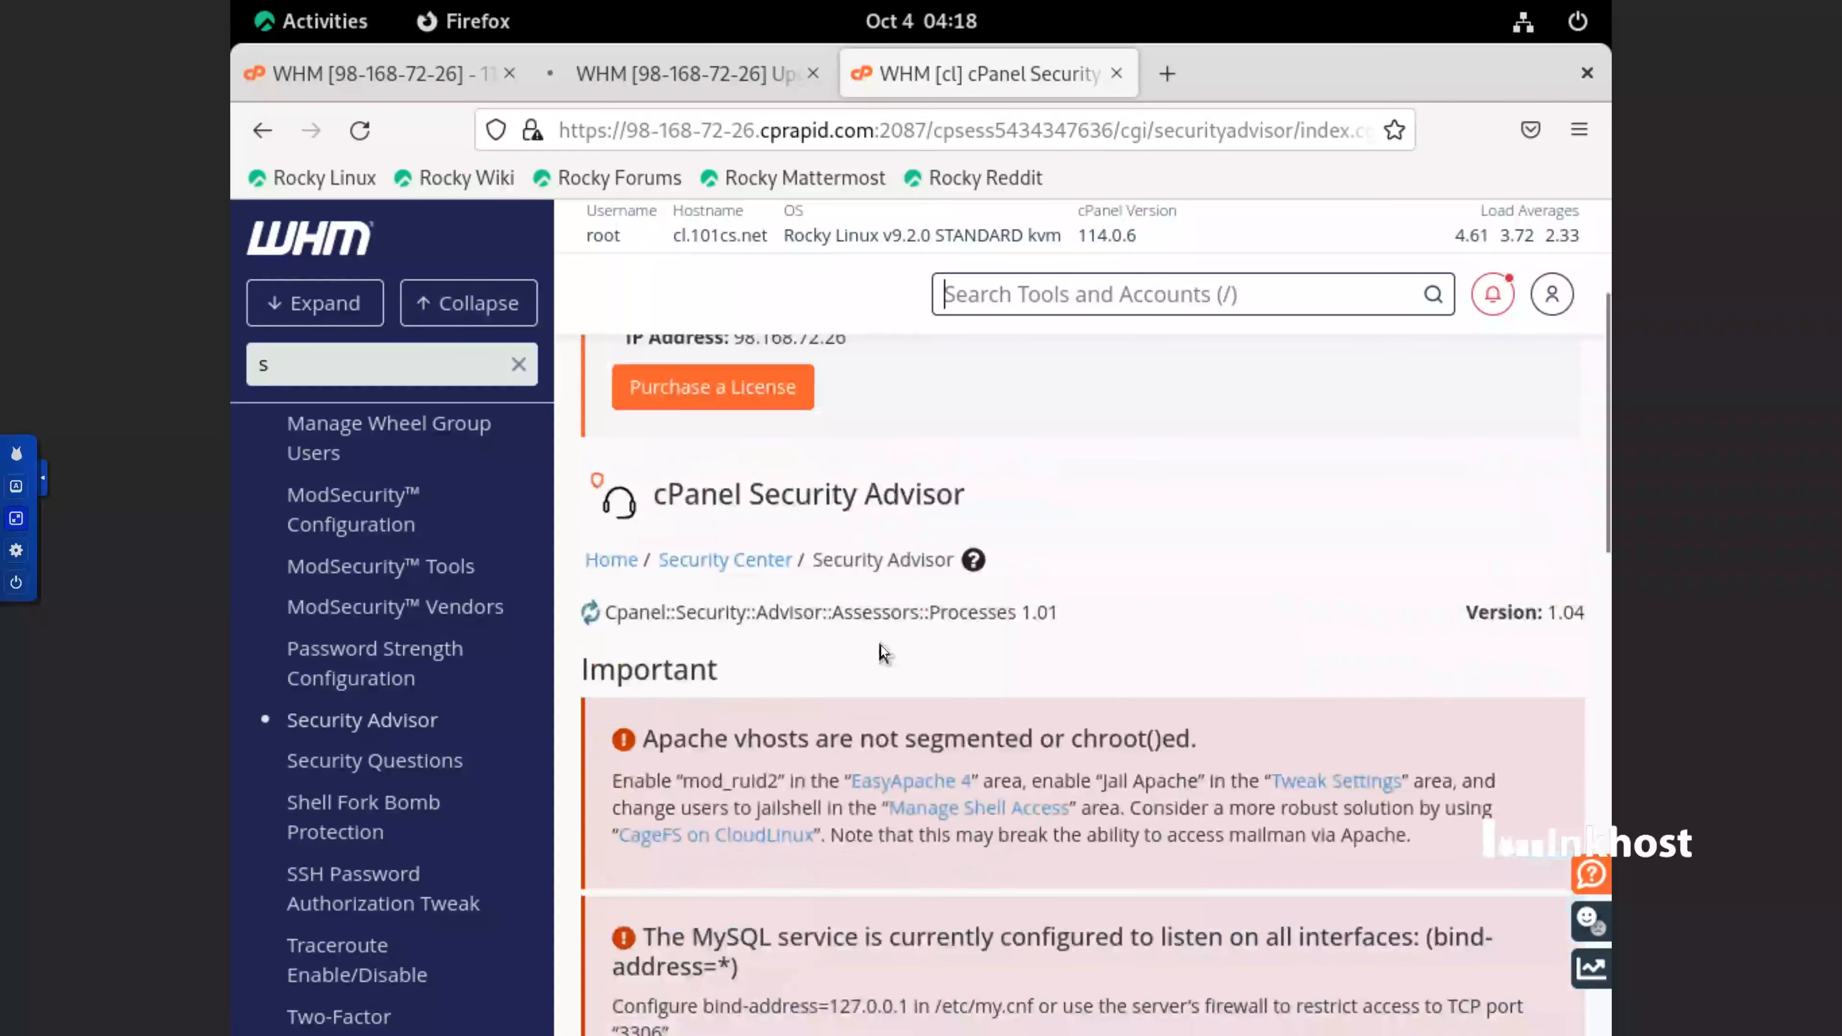
pyautogui.scroll(-2, 825, 621)
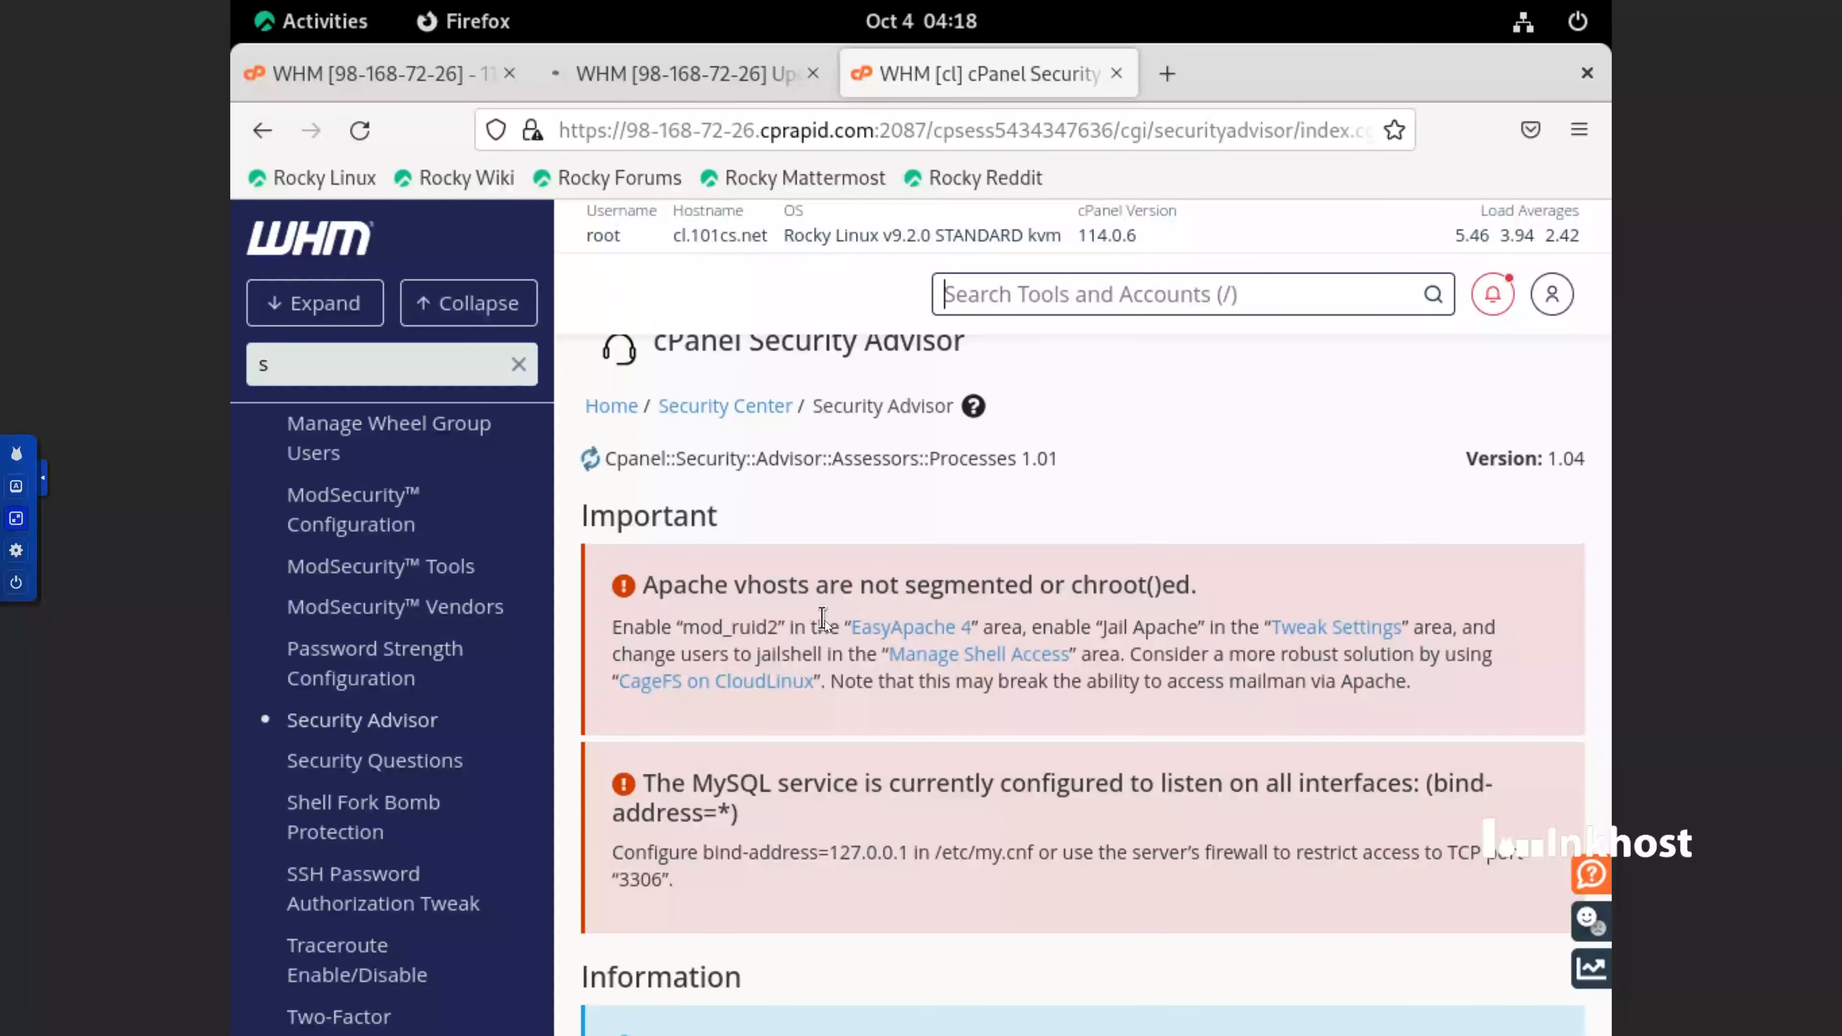
pyautogui.scroll(-2, 825, 620)
pyautogui.scroll(-5, 825, 621)
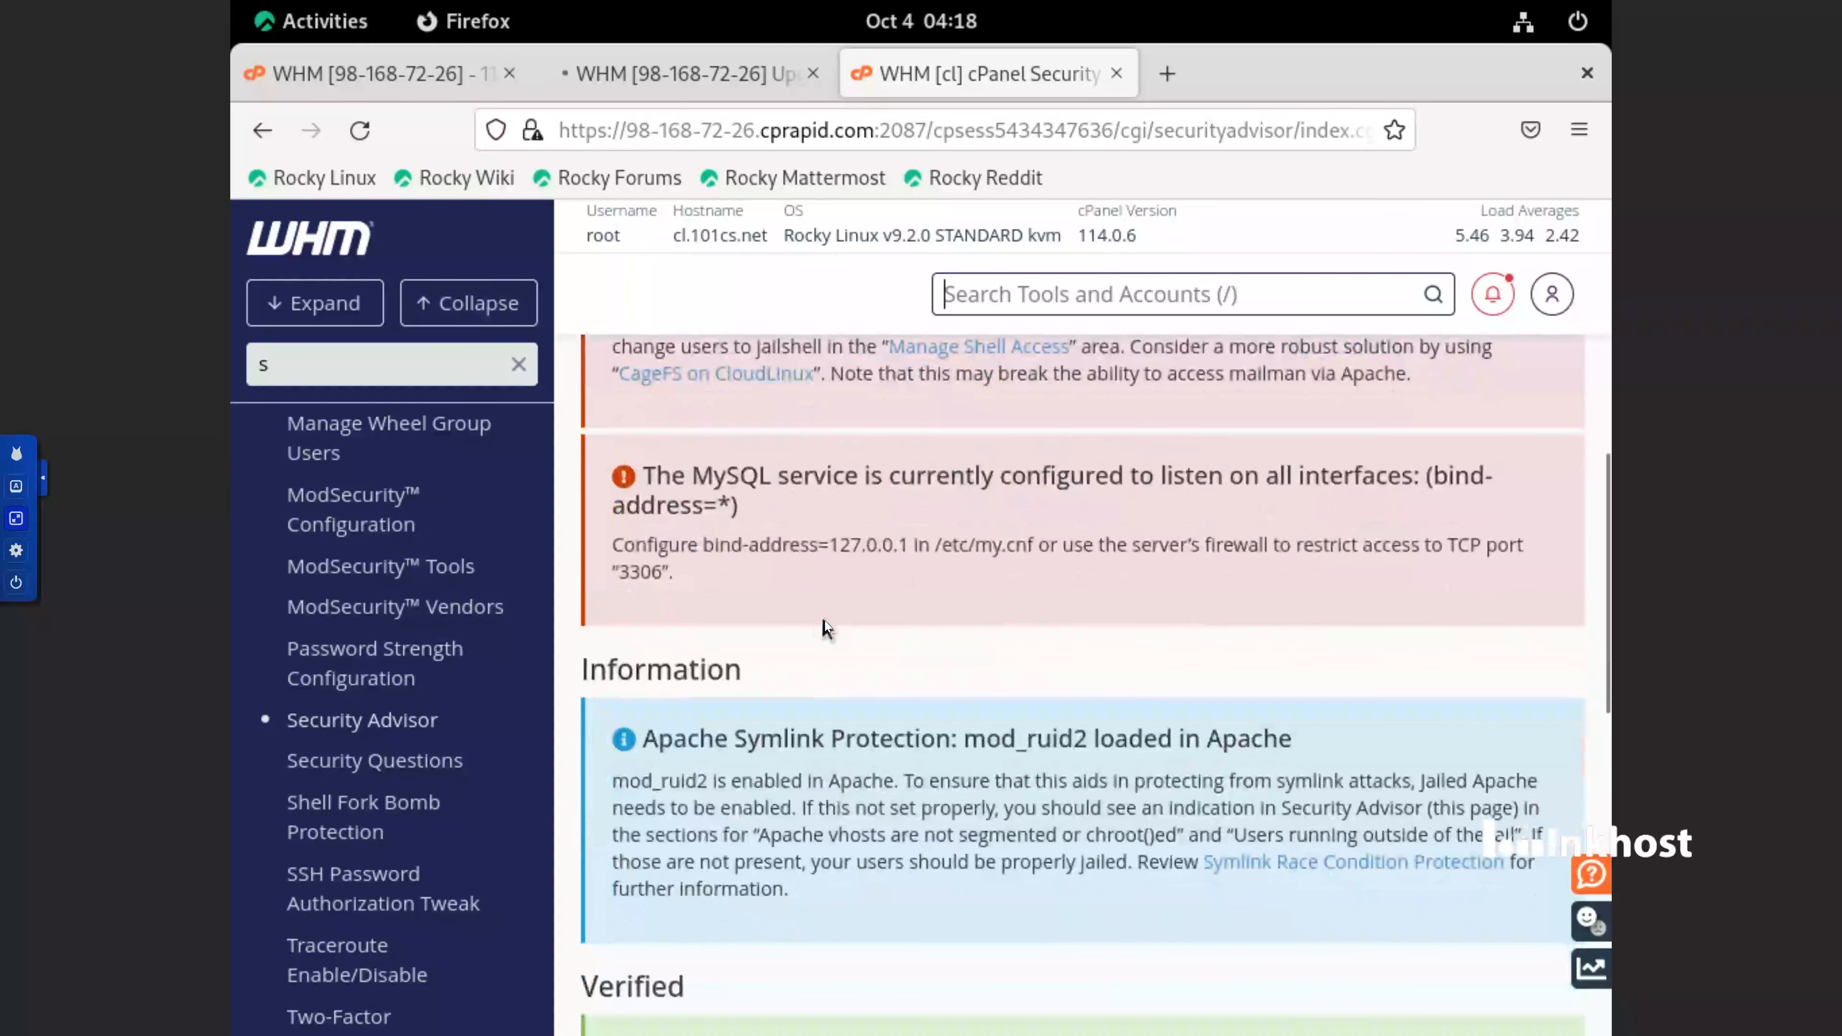
pyautogui.scroll(-8, 824, 620)
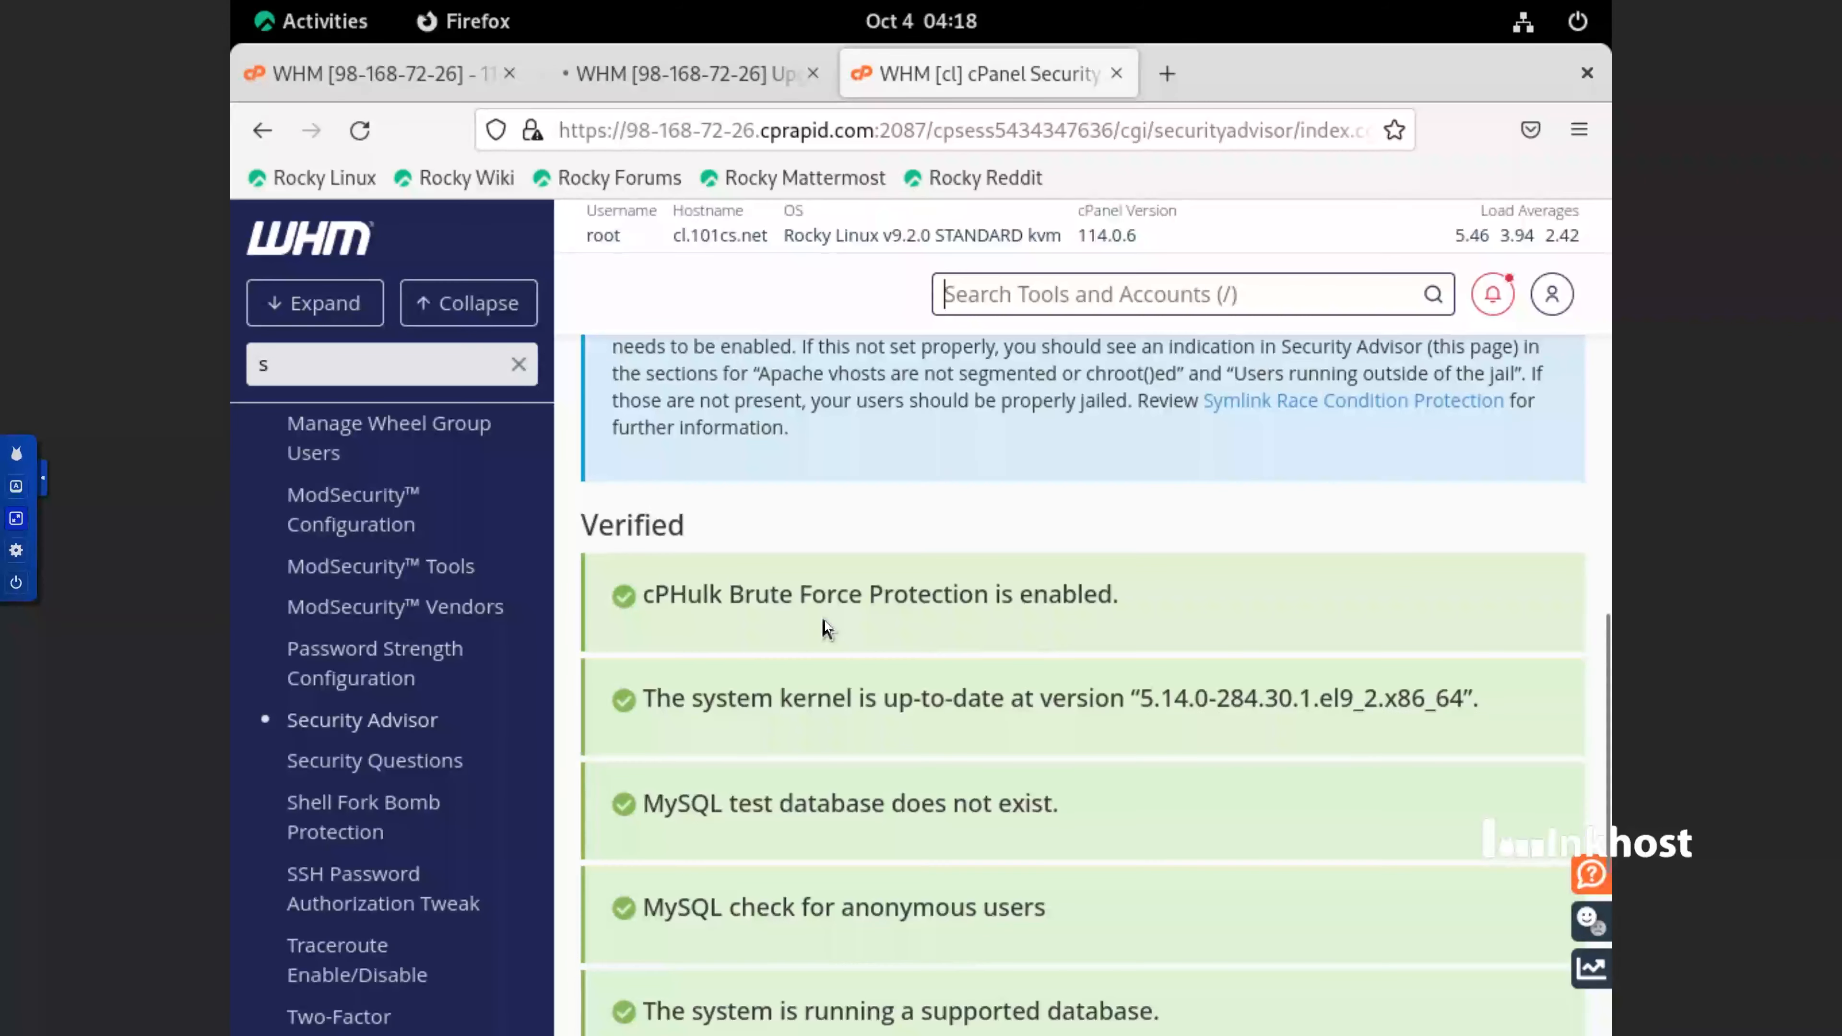
pyautogui.scroll(11, 825, 621)
pyautogui.scroll(5, 824, 620)
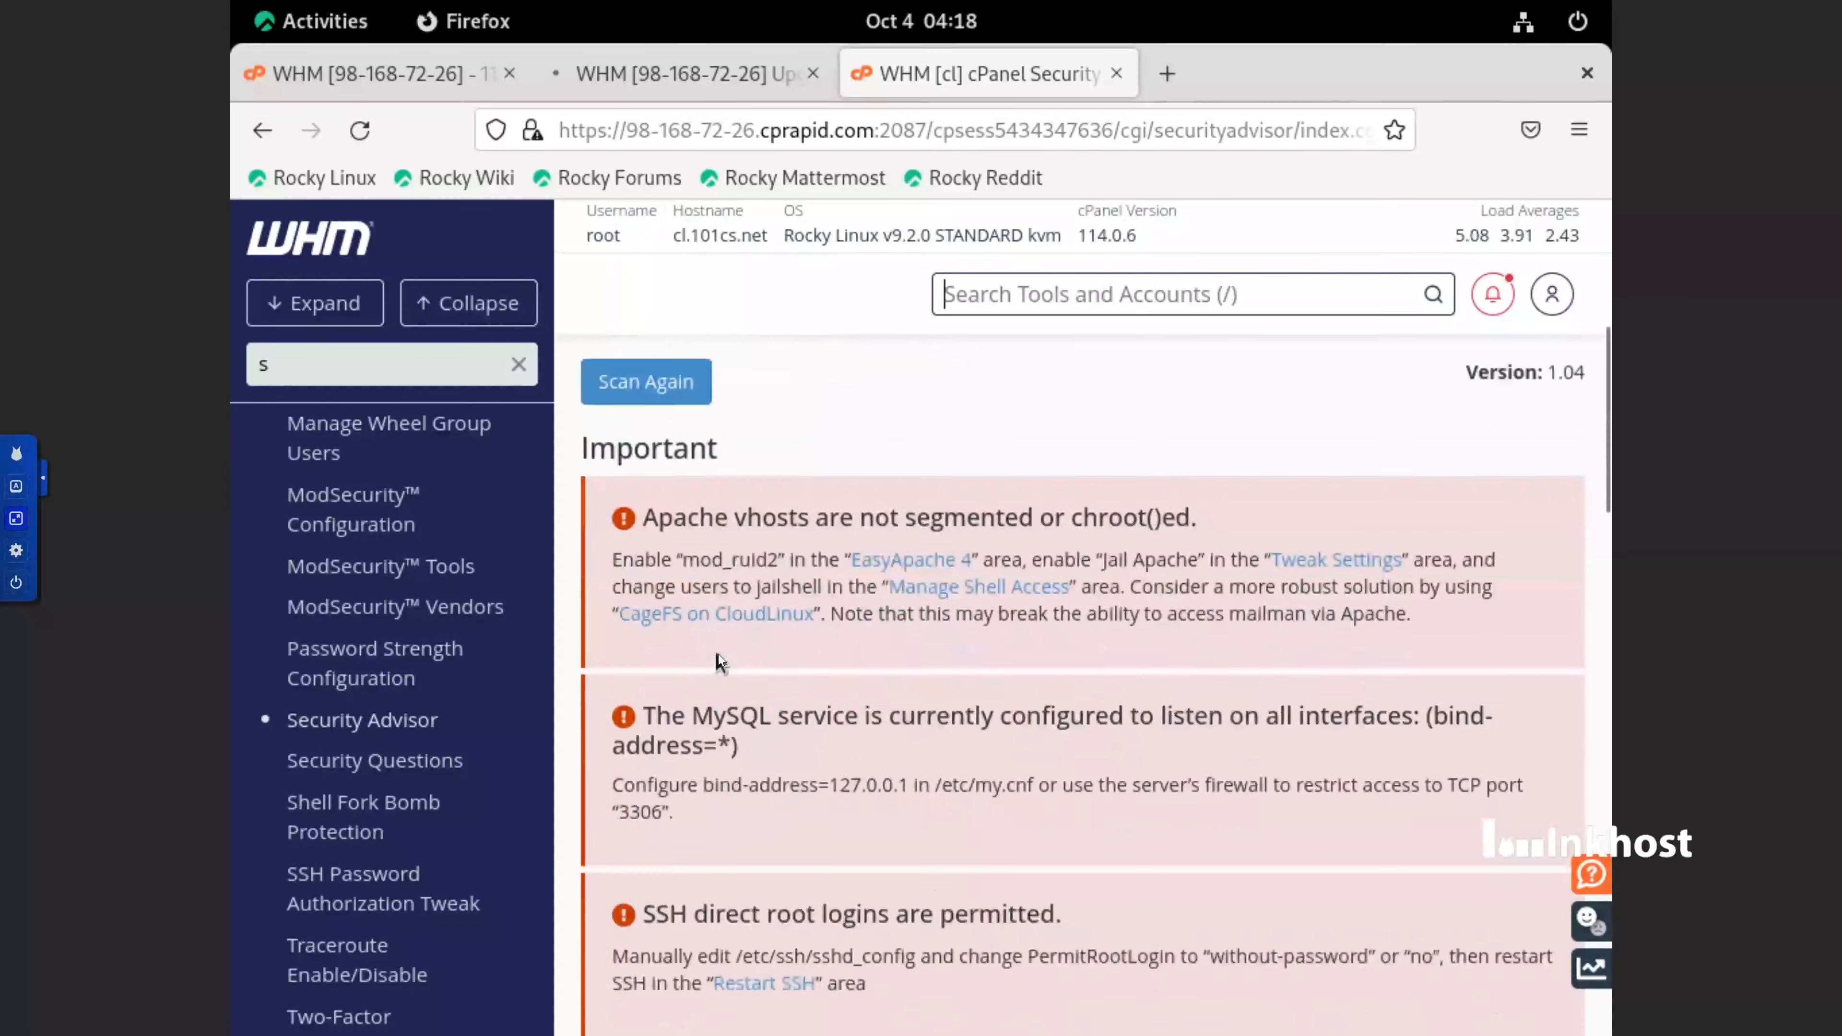
pyautogui.scroll(-1, 720, 660)
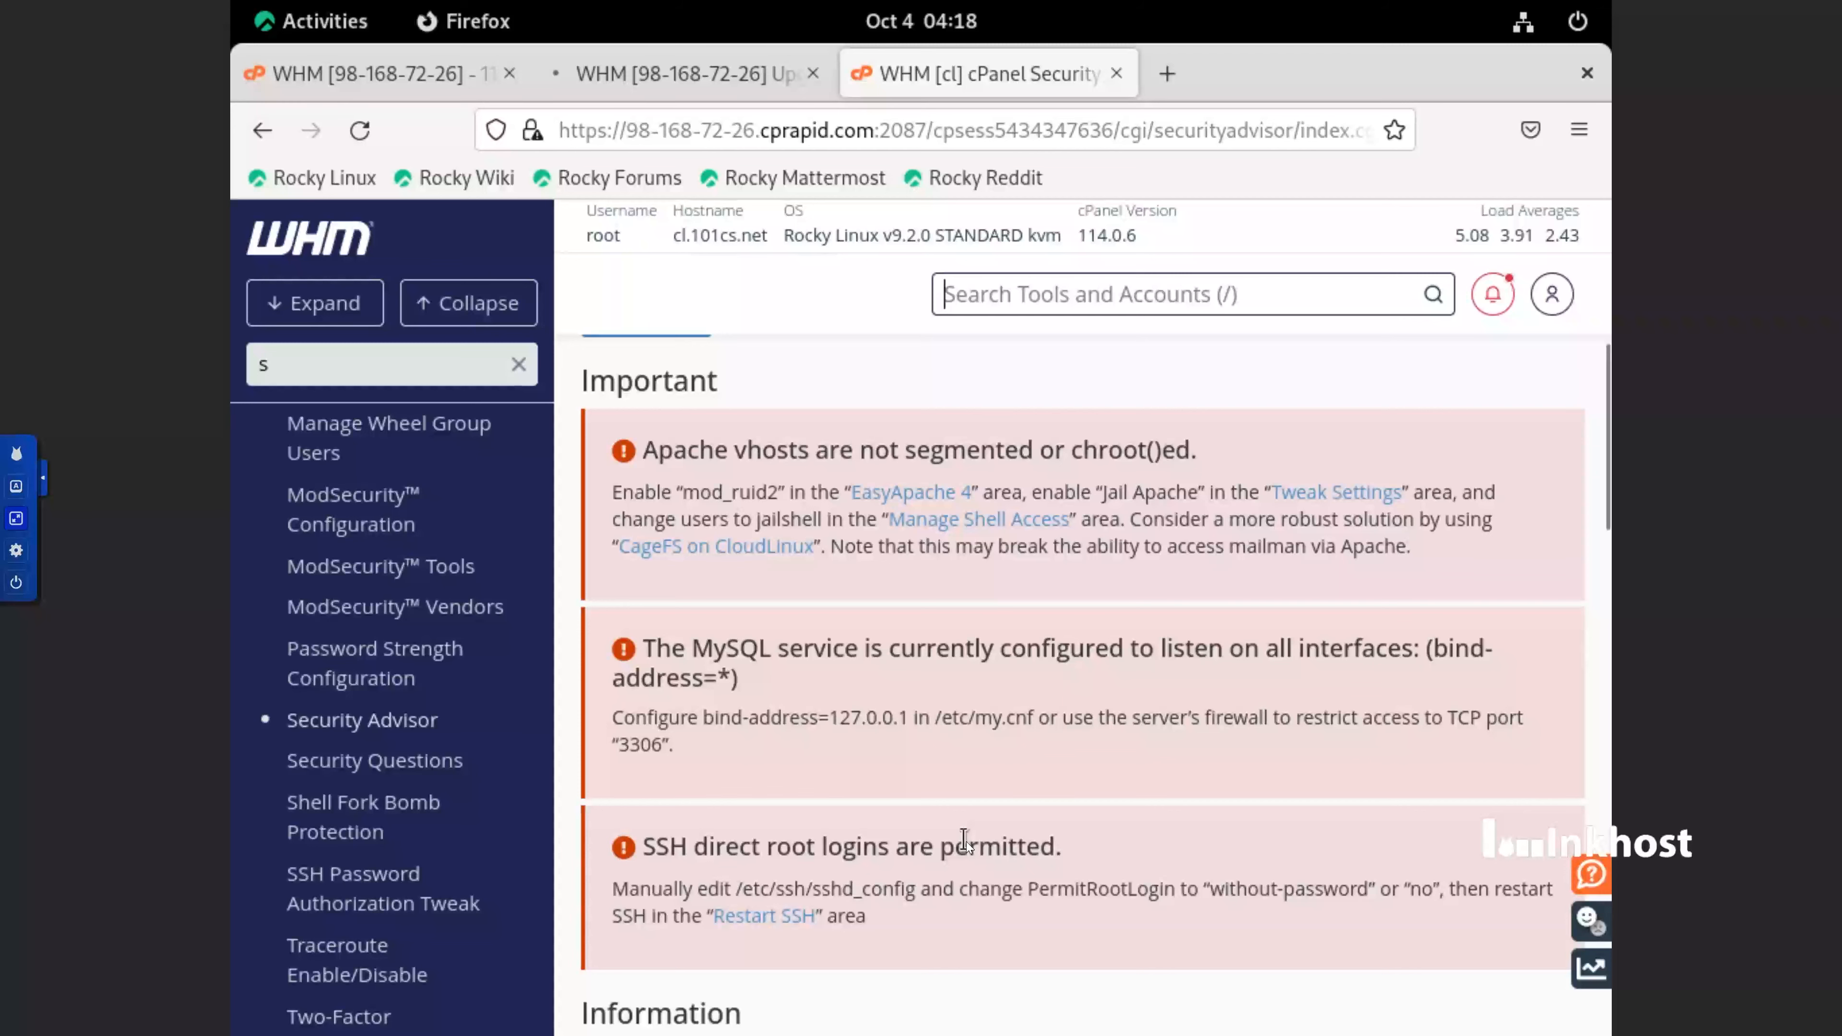
# Review the Important warnings about SSH direct root logins, the MySQL listening interfaces and Apache vhost segmentation
pyautogui.click(1060, 852)
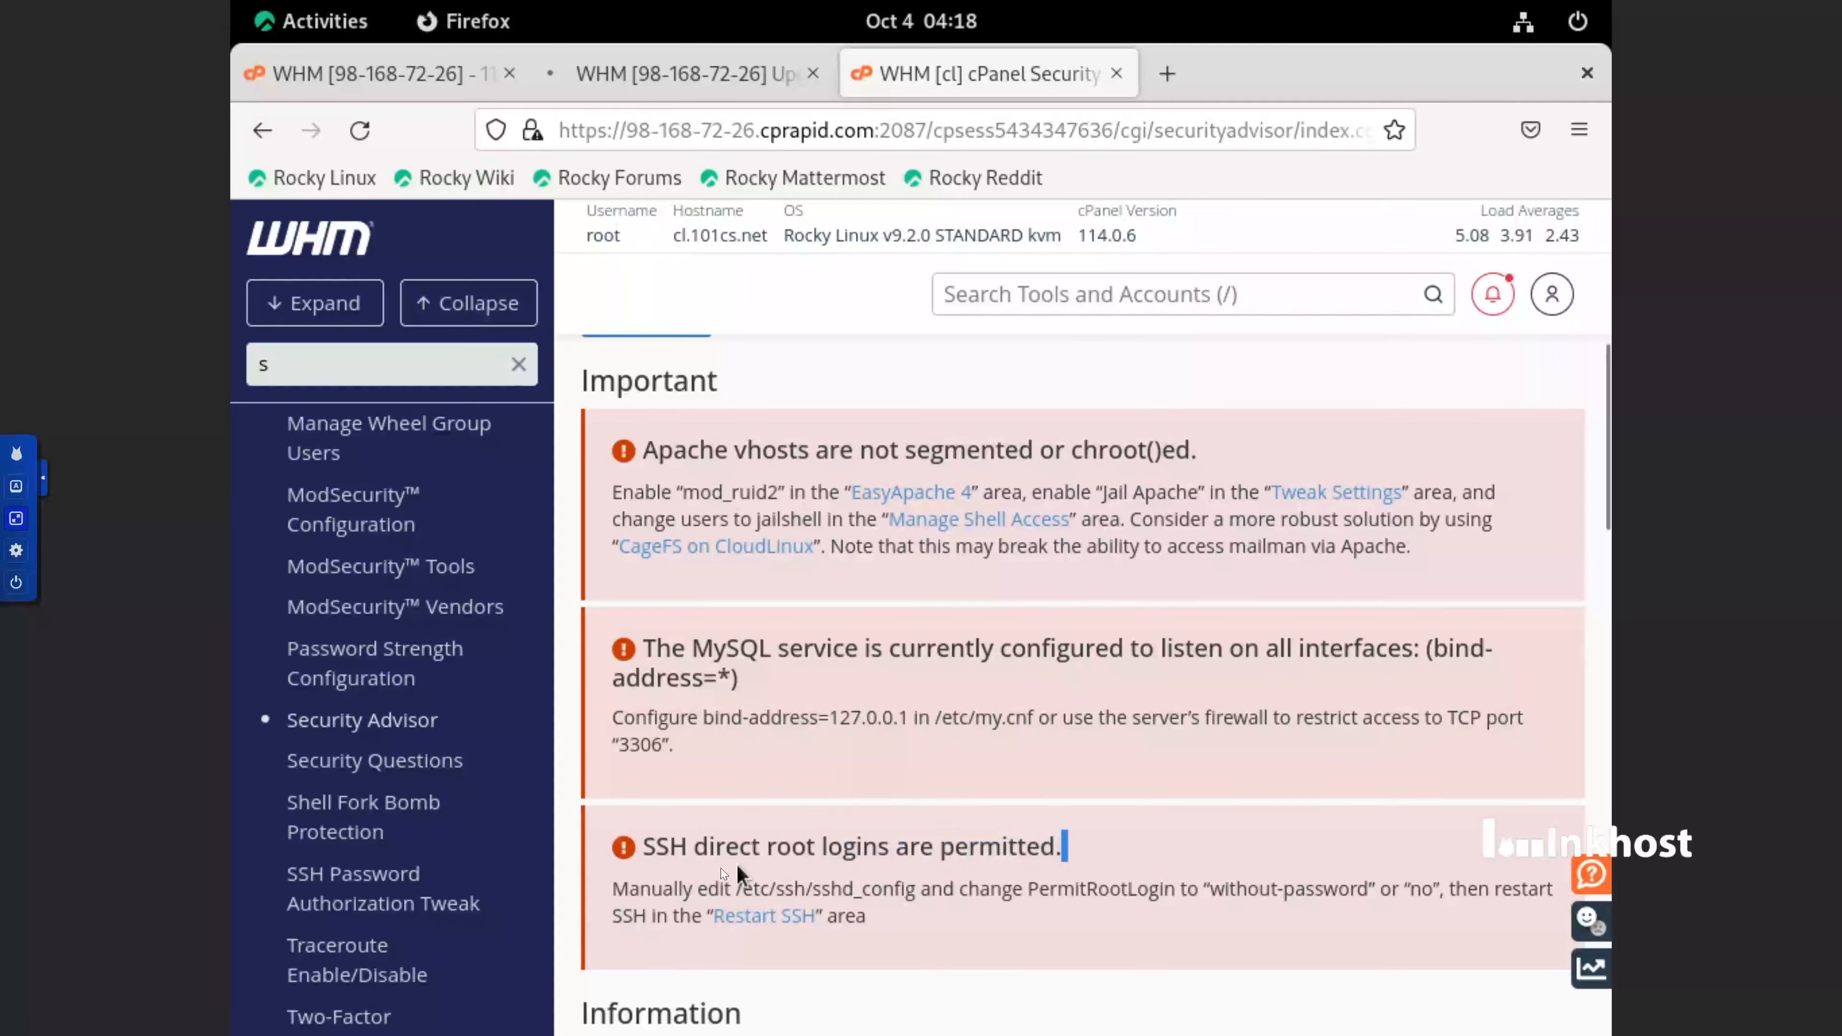
pyautogui.moveTo(657, 864); pyautogui.dragTo(643, 860)
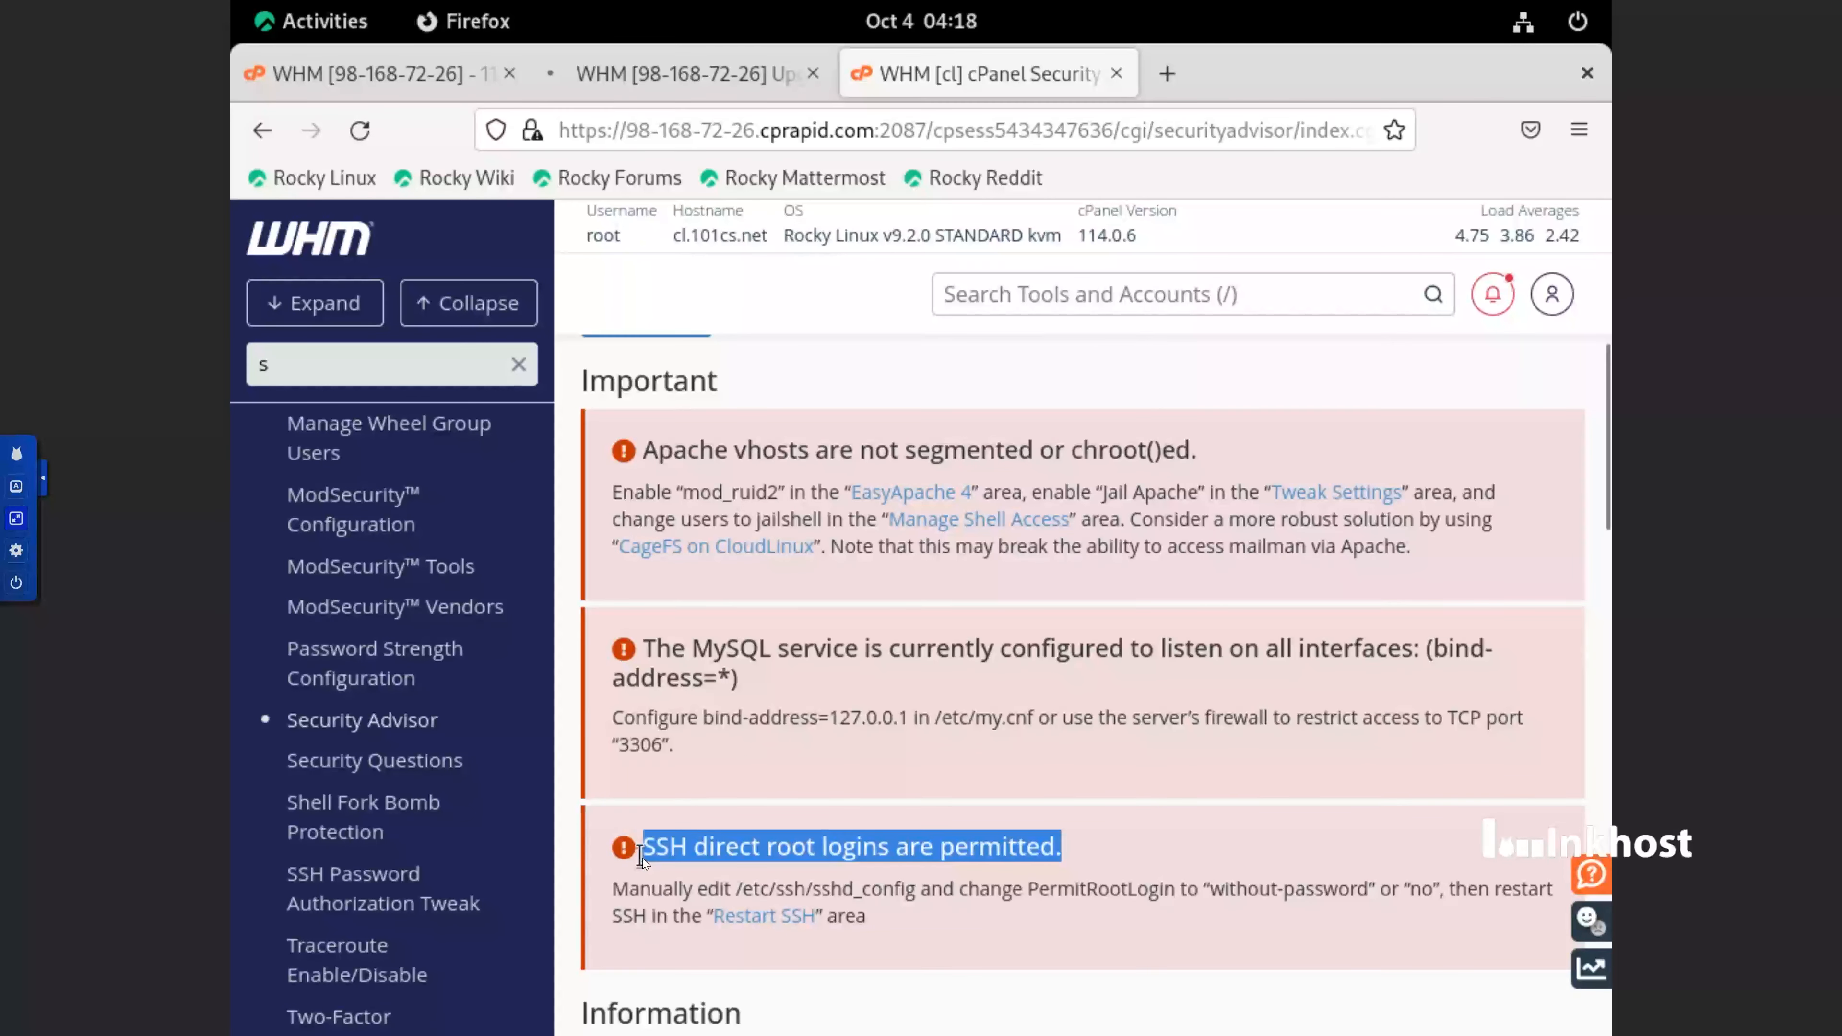
pyautogui.doubleClick(708, 643)
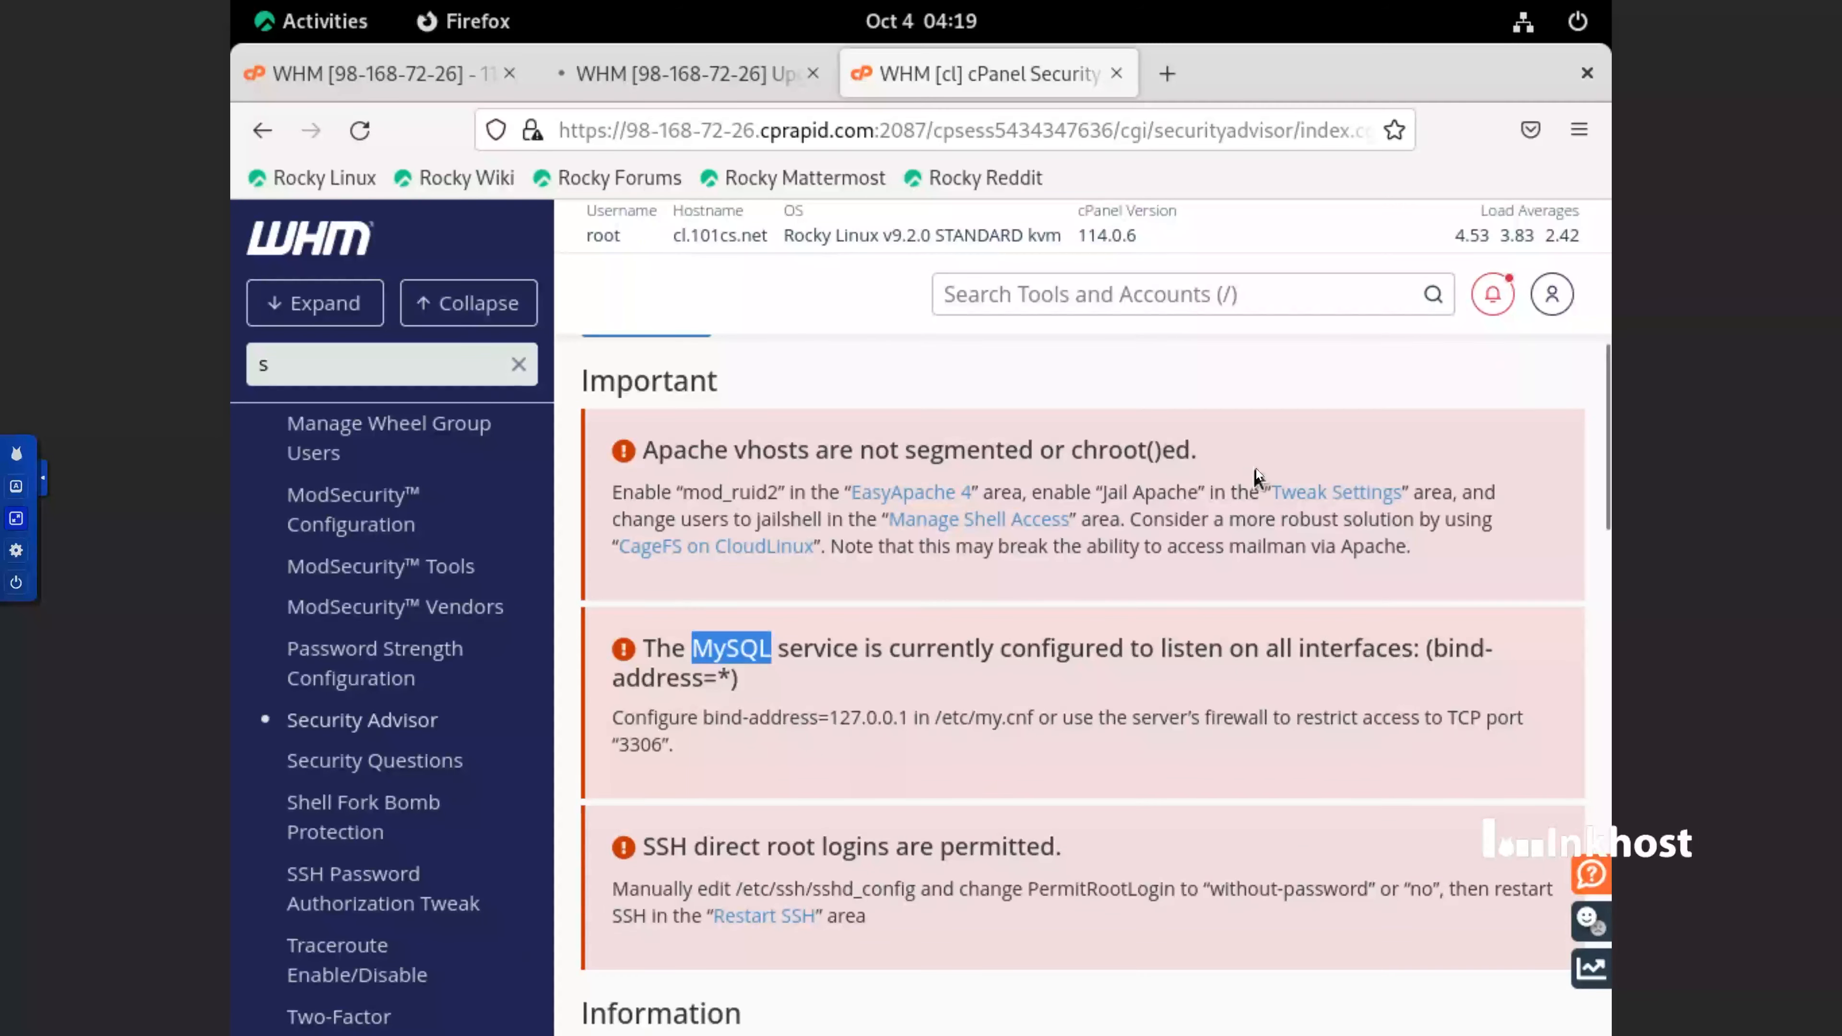
pyautogui.moveTo(1222, 456); pyautogui.dragTo(651, 459)
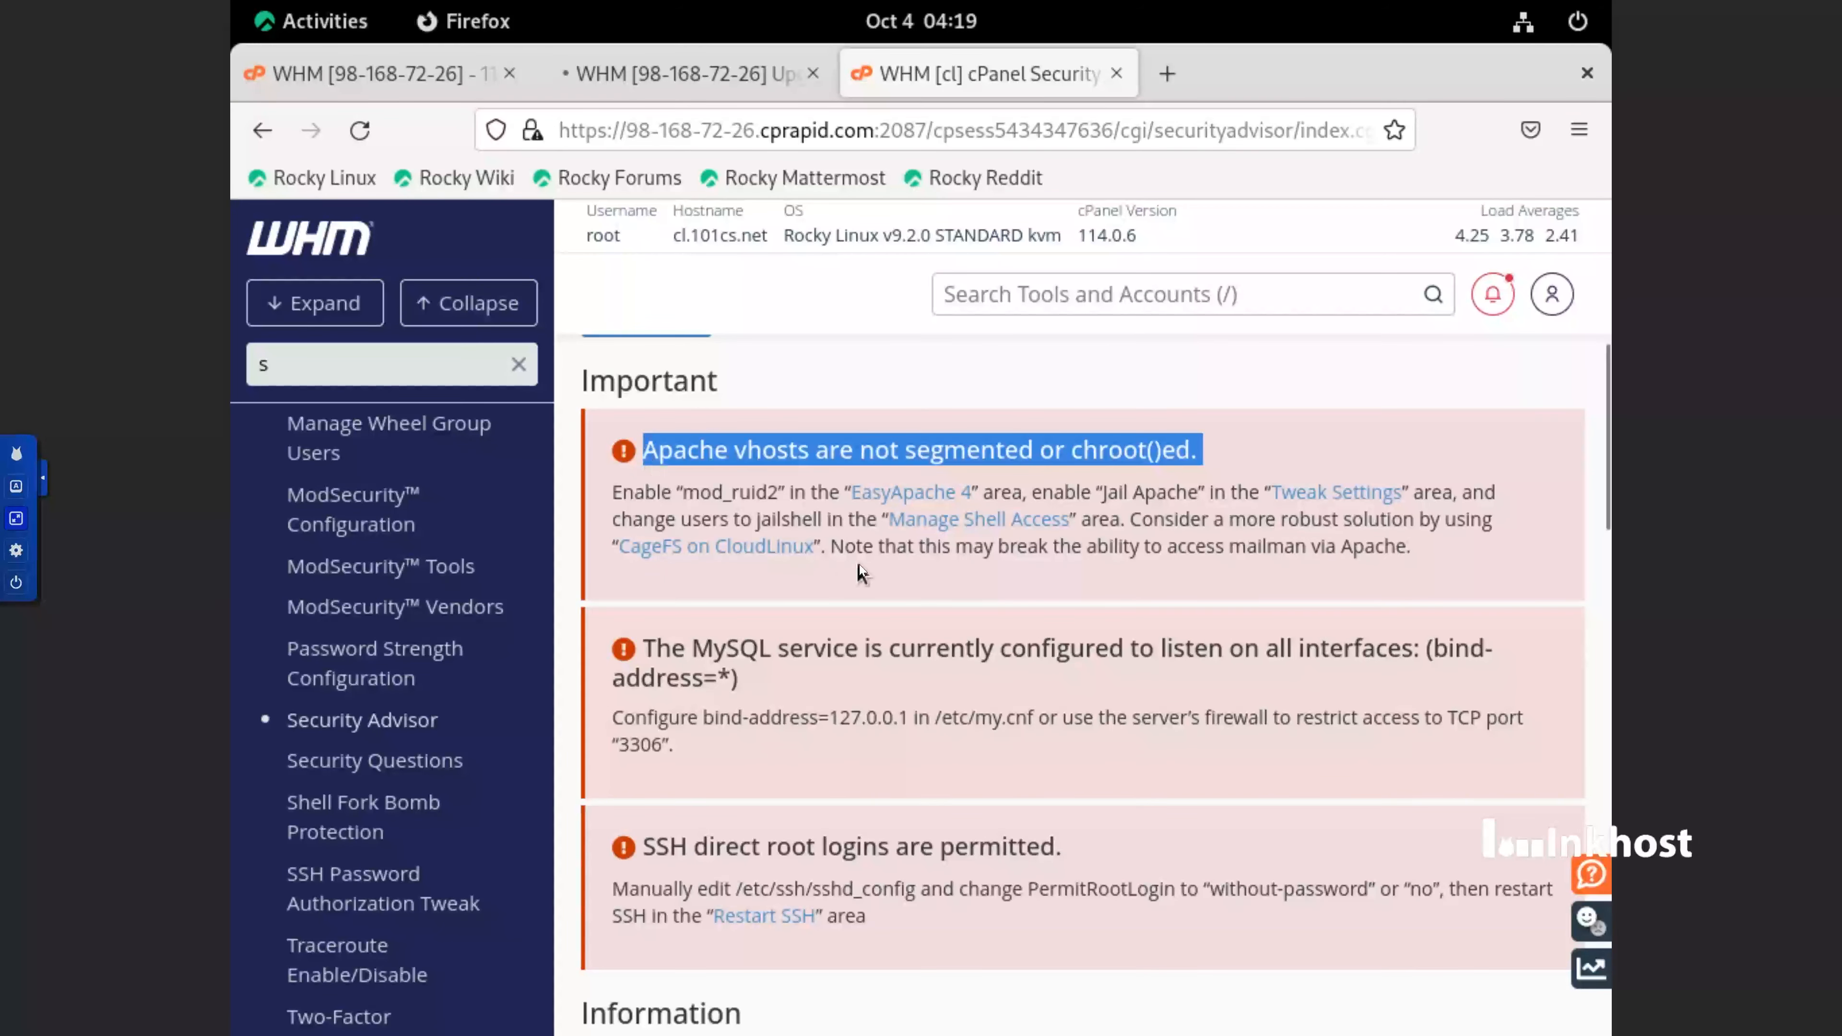
# Copy the path /etc/my.cnf from the MySQL bind-address recommendation in Security Advisor
pyautogui.scroll(-2, 741, 556)
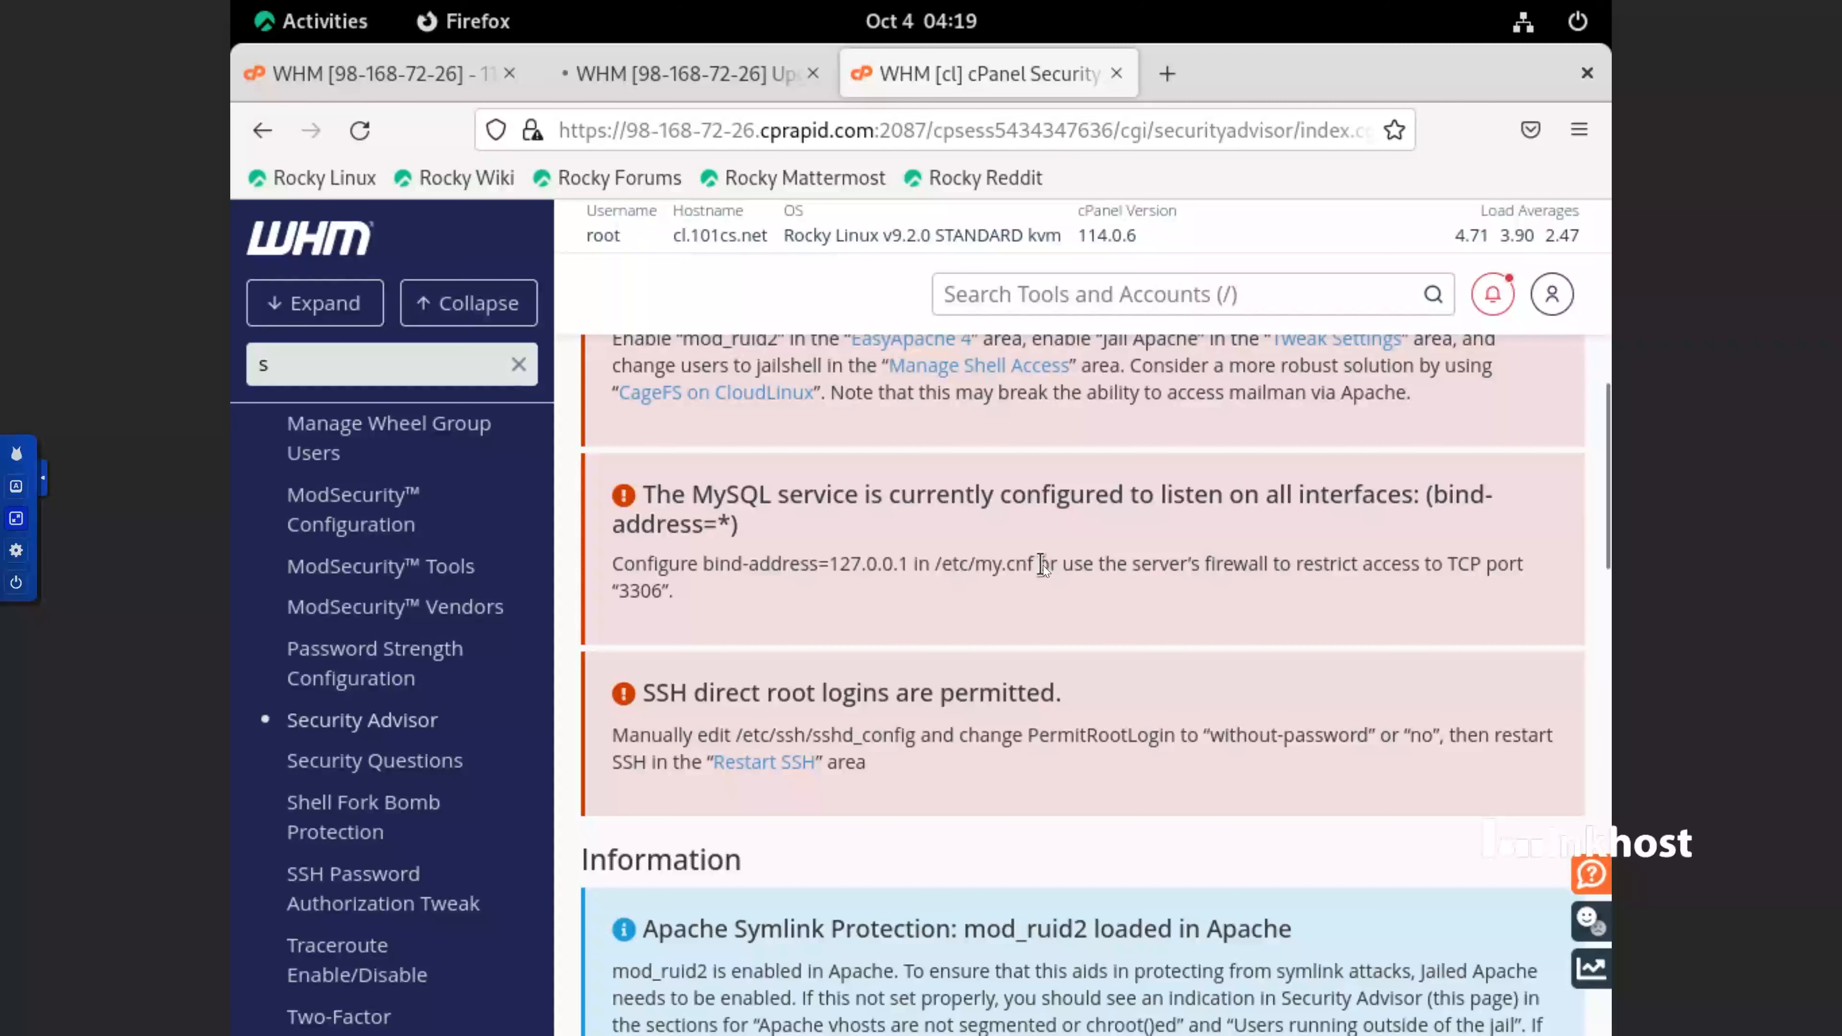
pyautogui.moveTo(1036, 563); pyautogui.dragTo(933, 576)
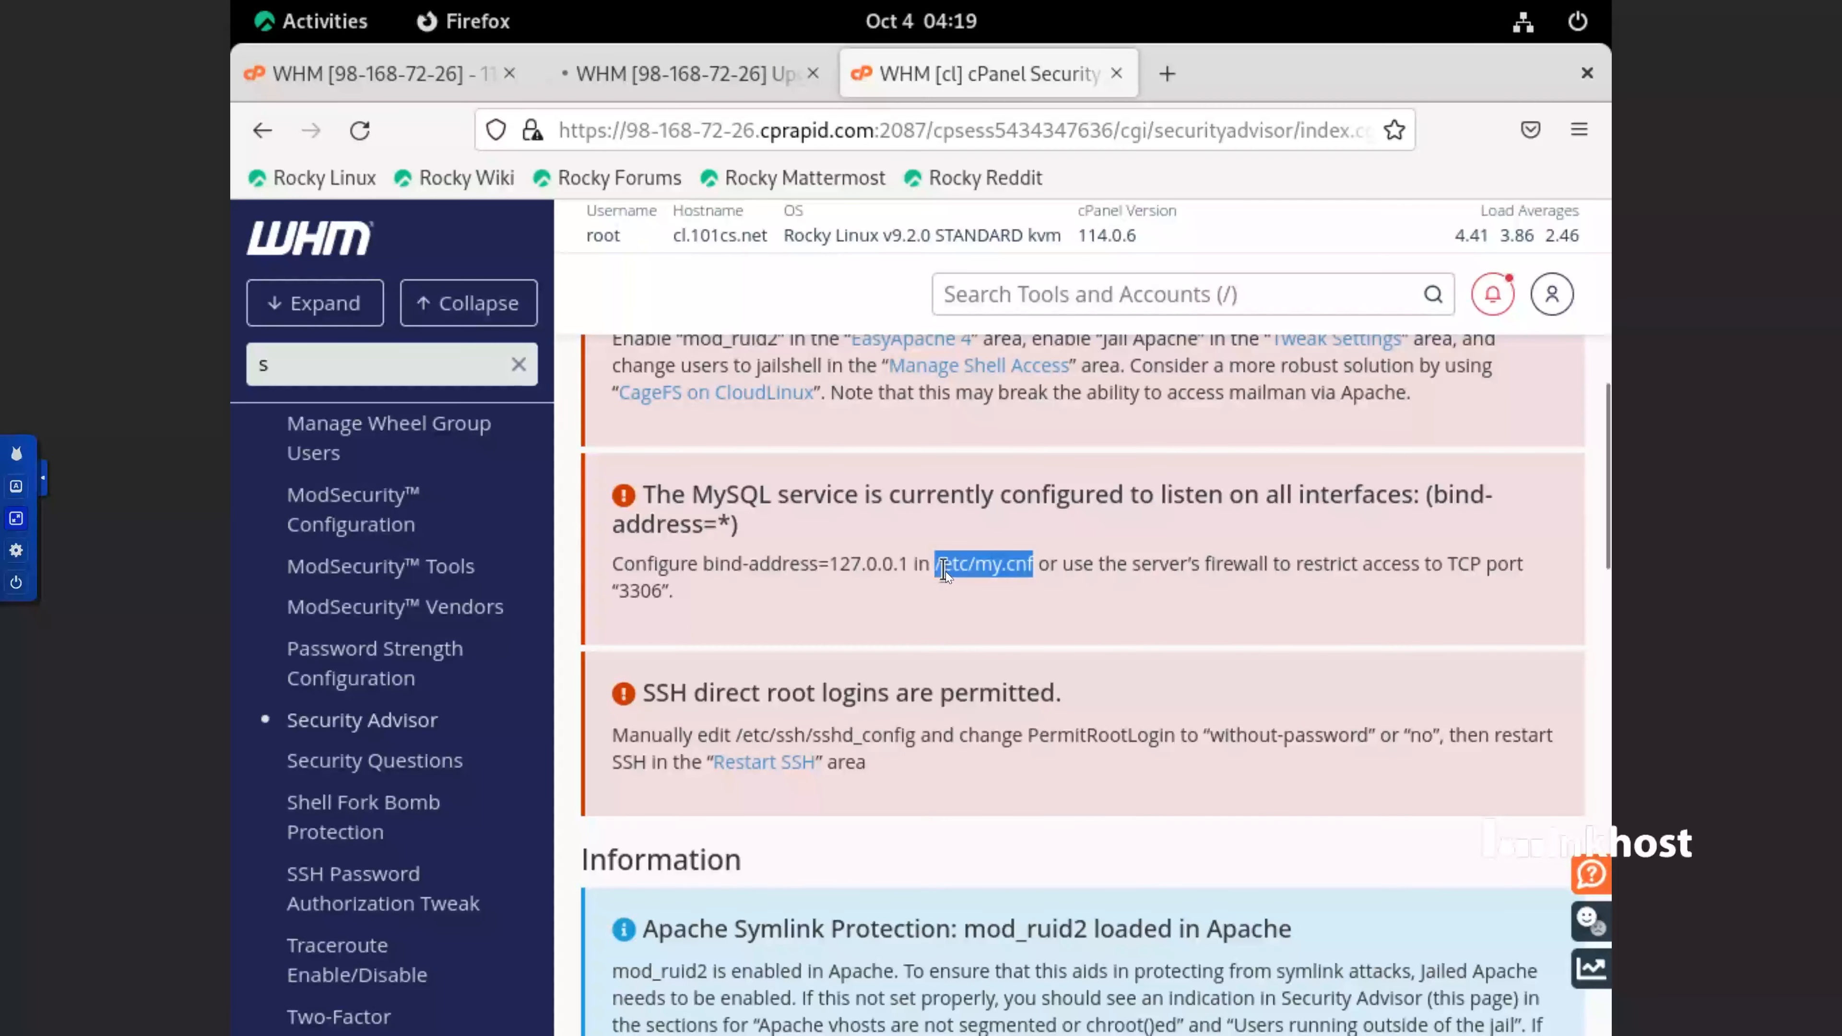
pyautogui.rightClick(945, 573)
pyautogui.click(985, 596)
# Open the WHM Terminal tool in a new browser tab and bring its root command prompt into view
pyautogui.scroll(10, 451, 648)
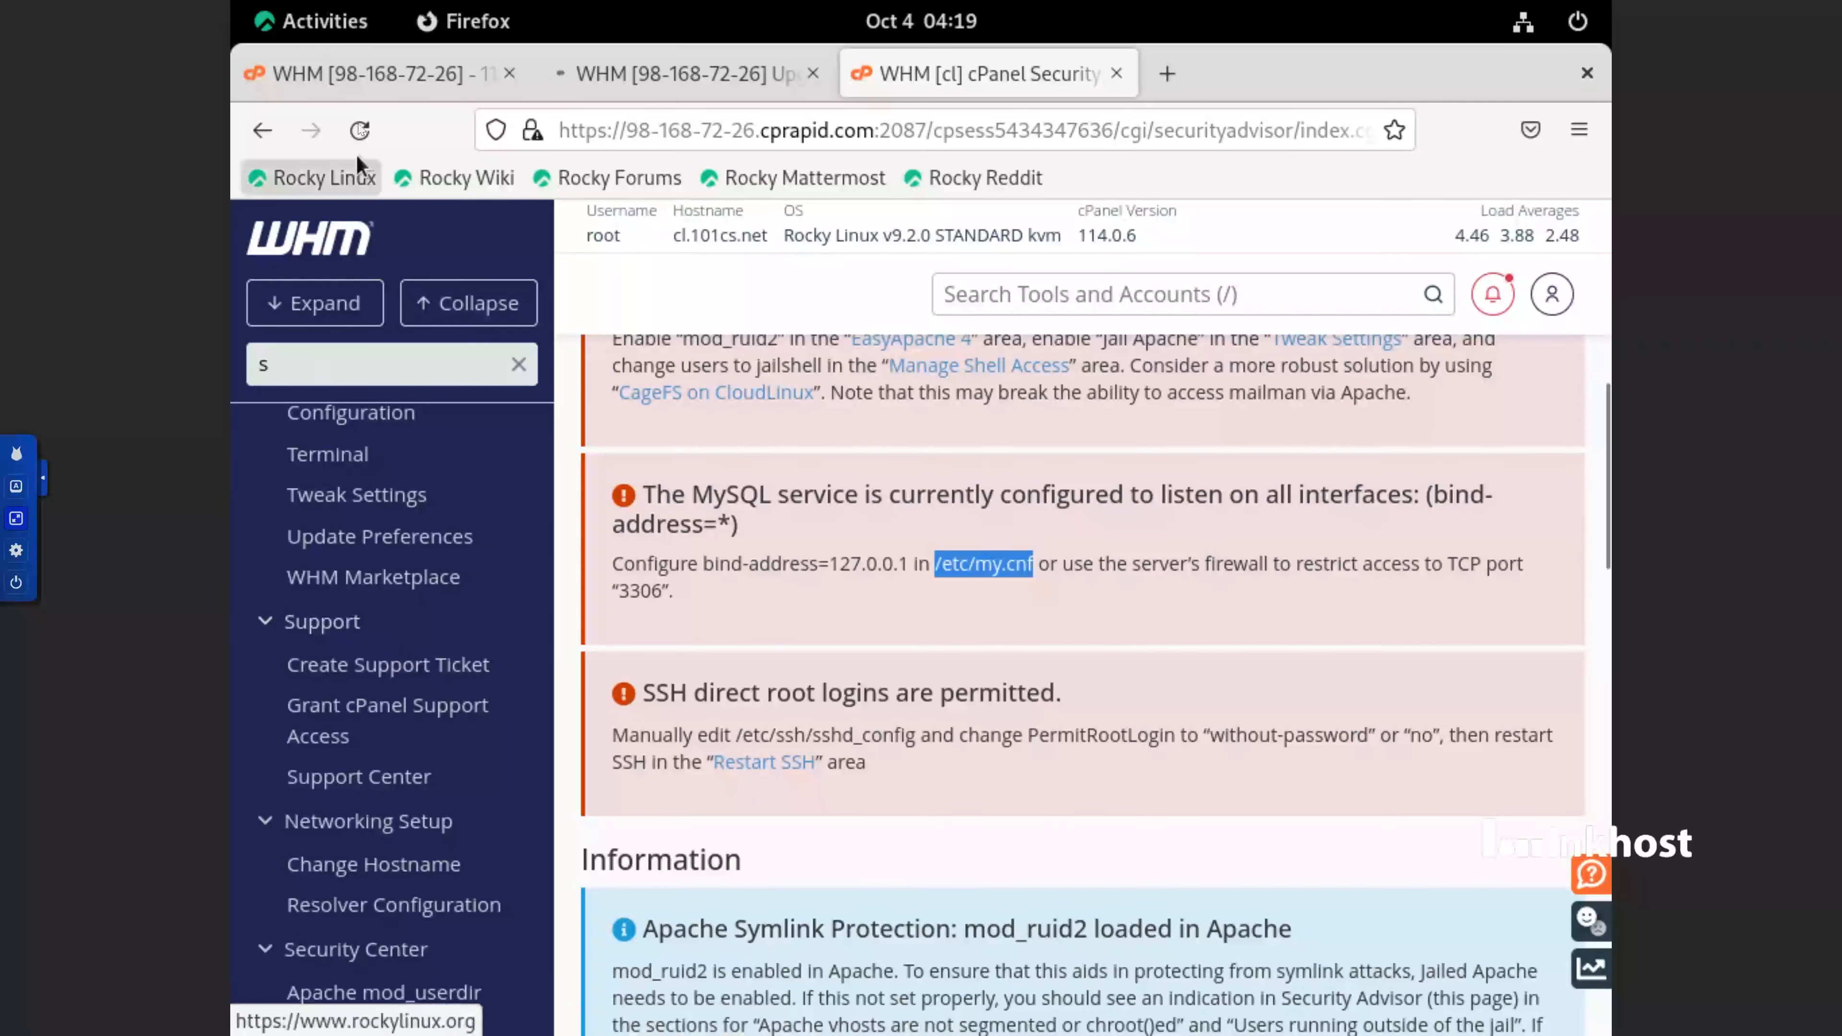
pyautogui.click(348, 31)
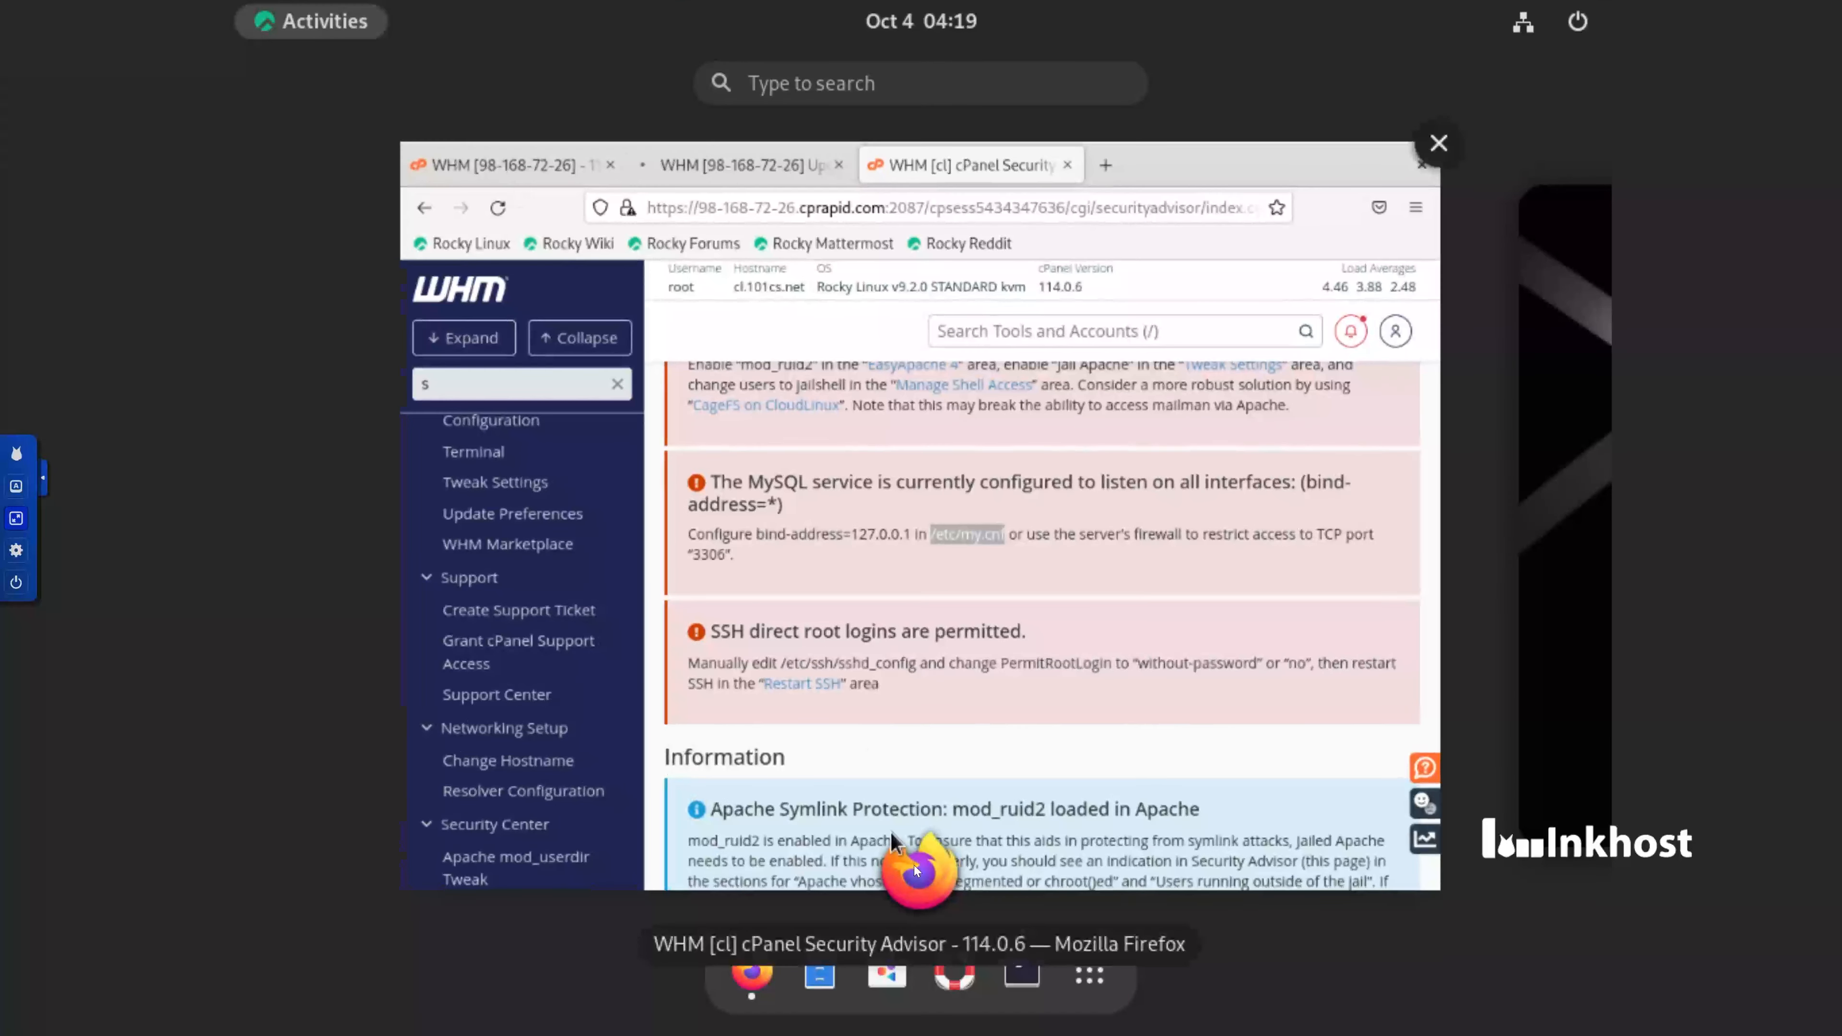
pyautogui.click(937, 889)
pyautogui.rightClick(357, 640)
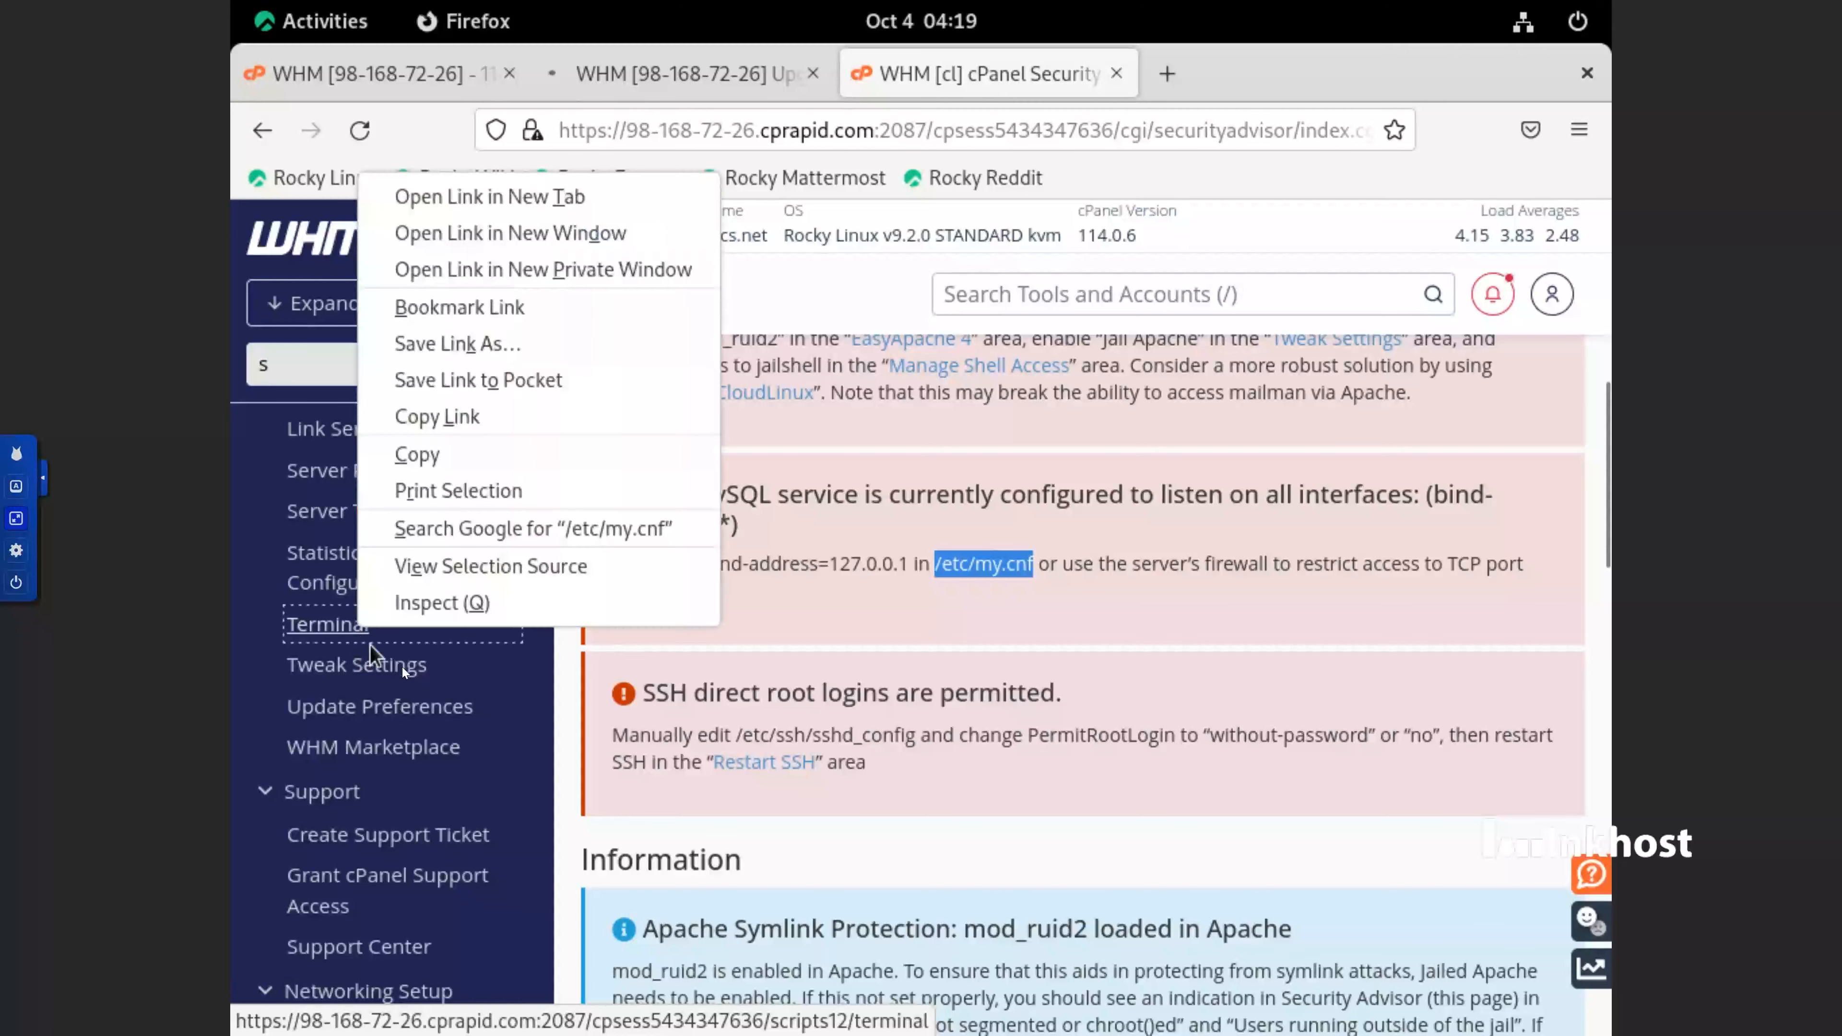
pyautogui.click(567, 196)
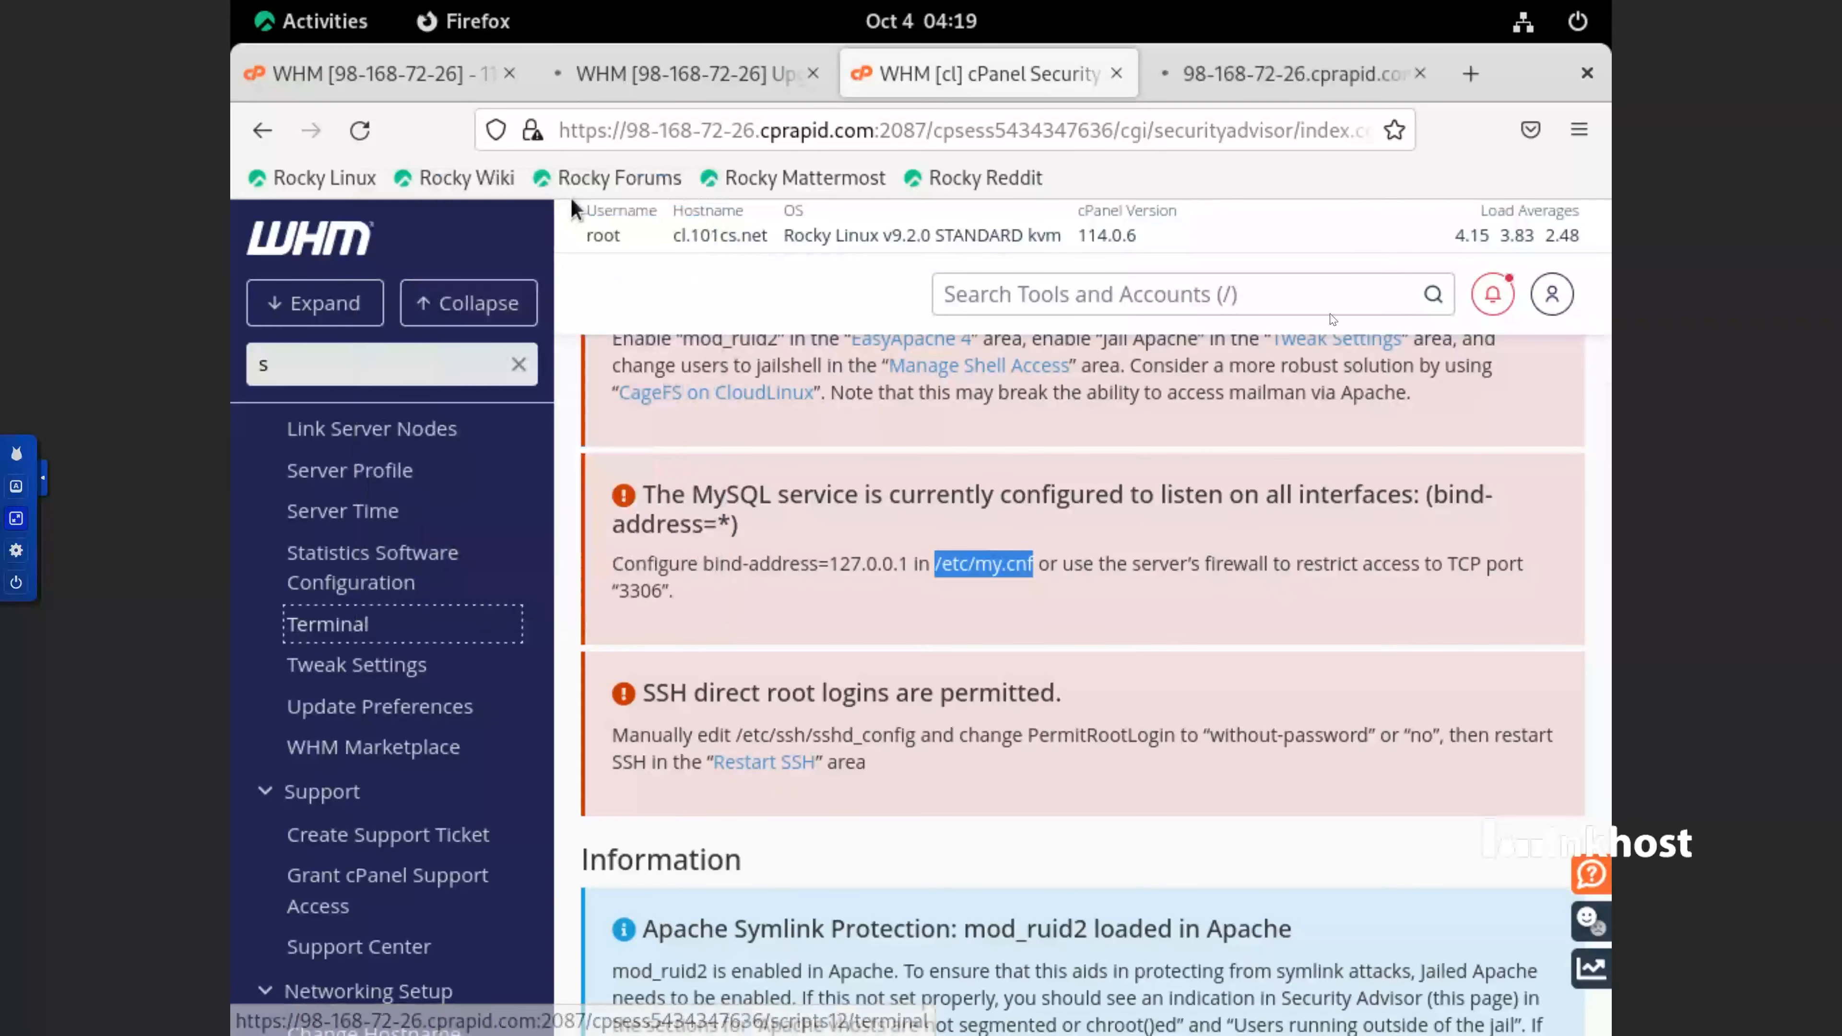
pyautogui.click(1329, 78)
pyautogui.scroll(-3, 863, 777)
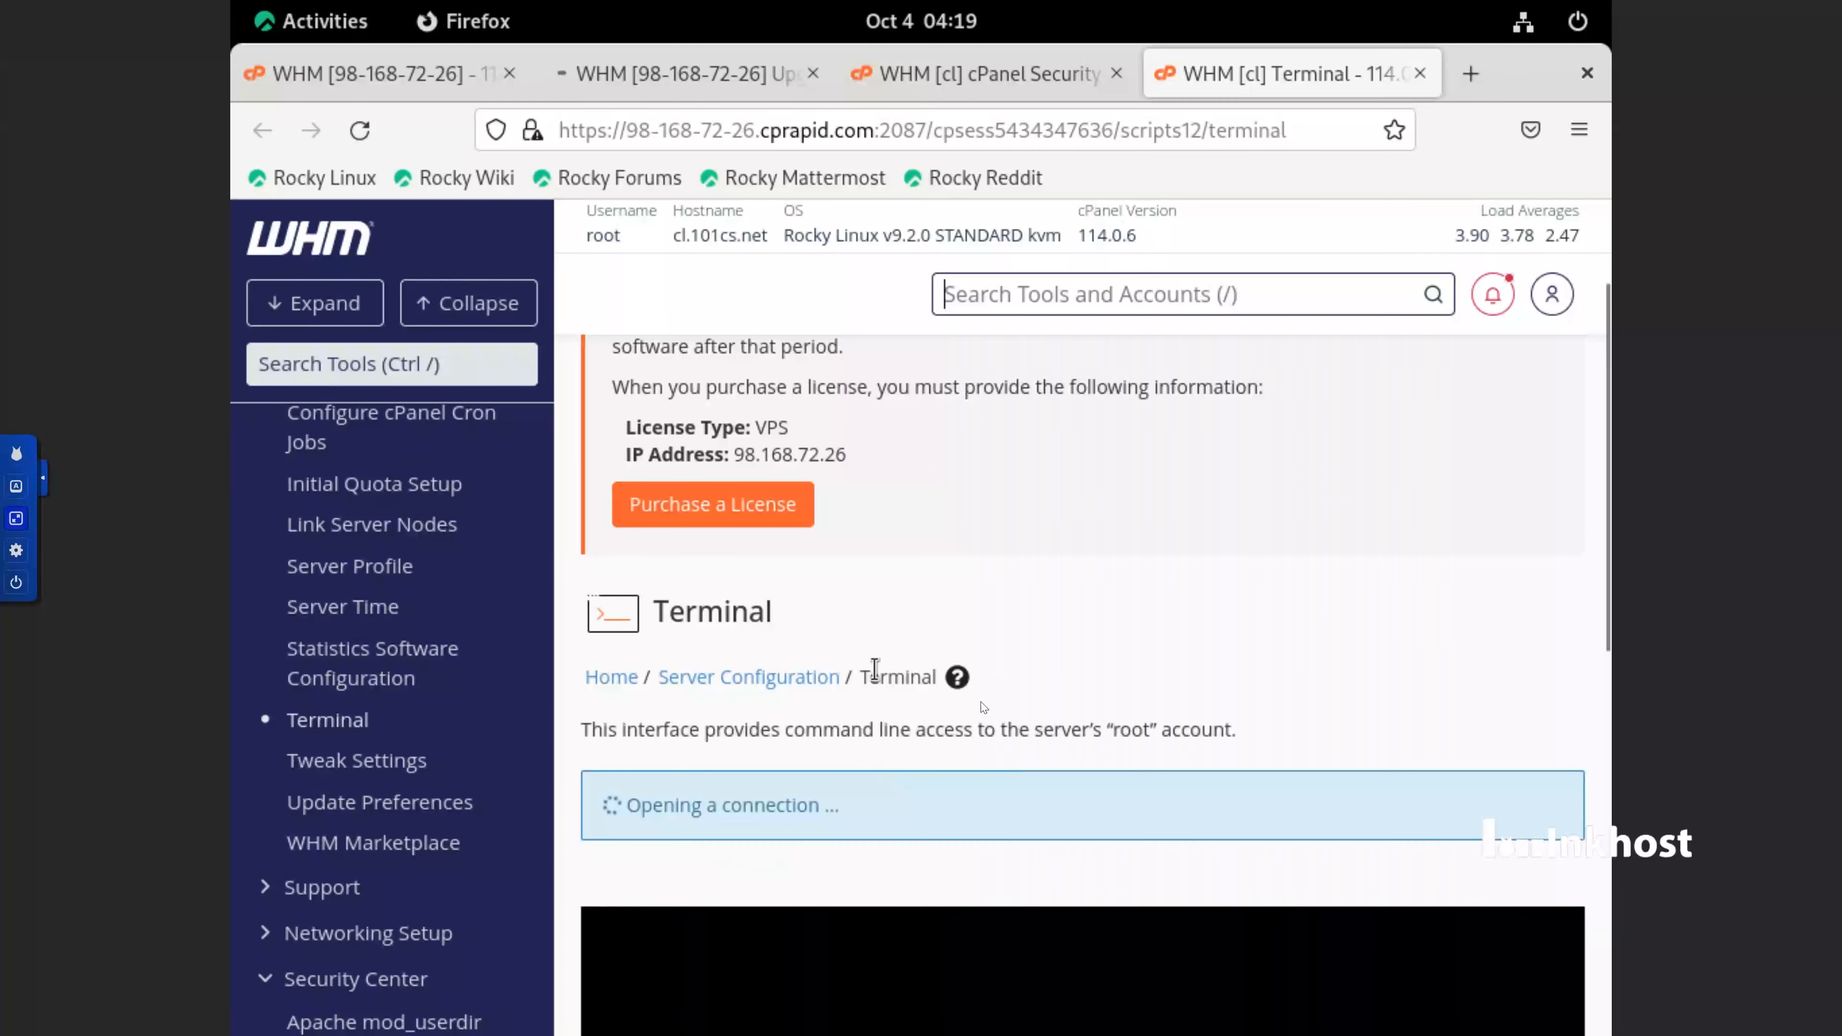
pyautogui.scroll(-5, 905, 716)
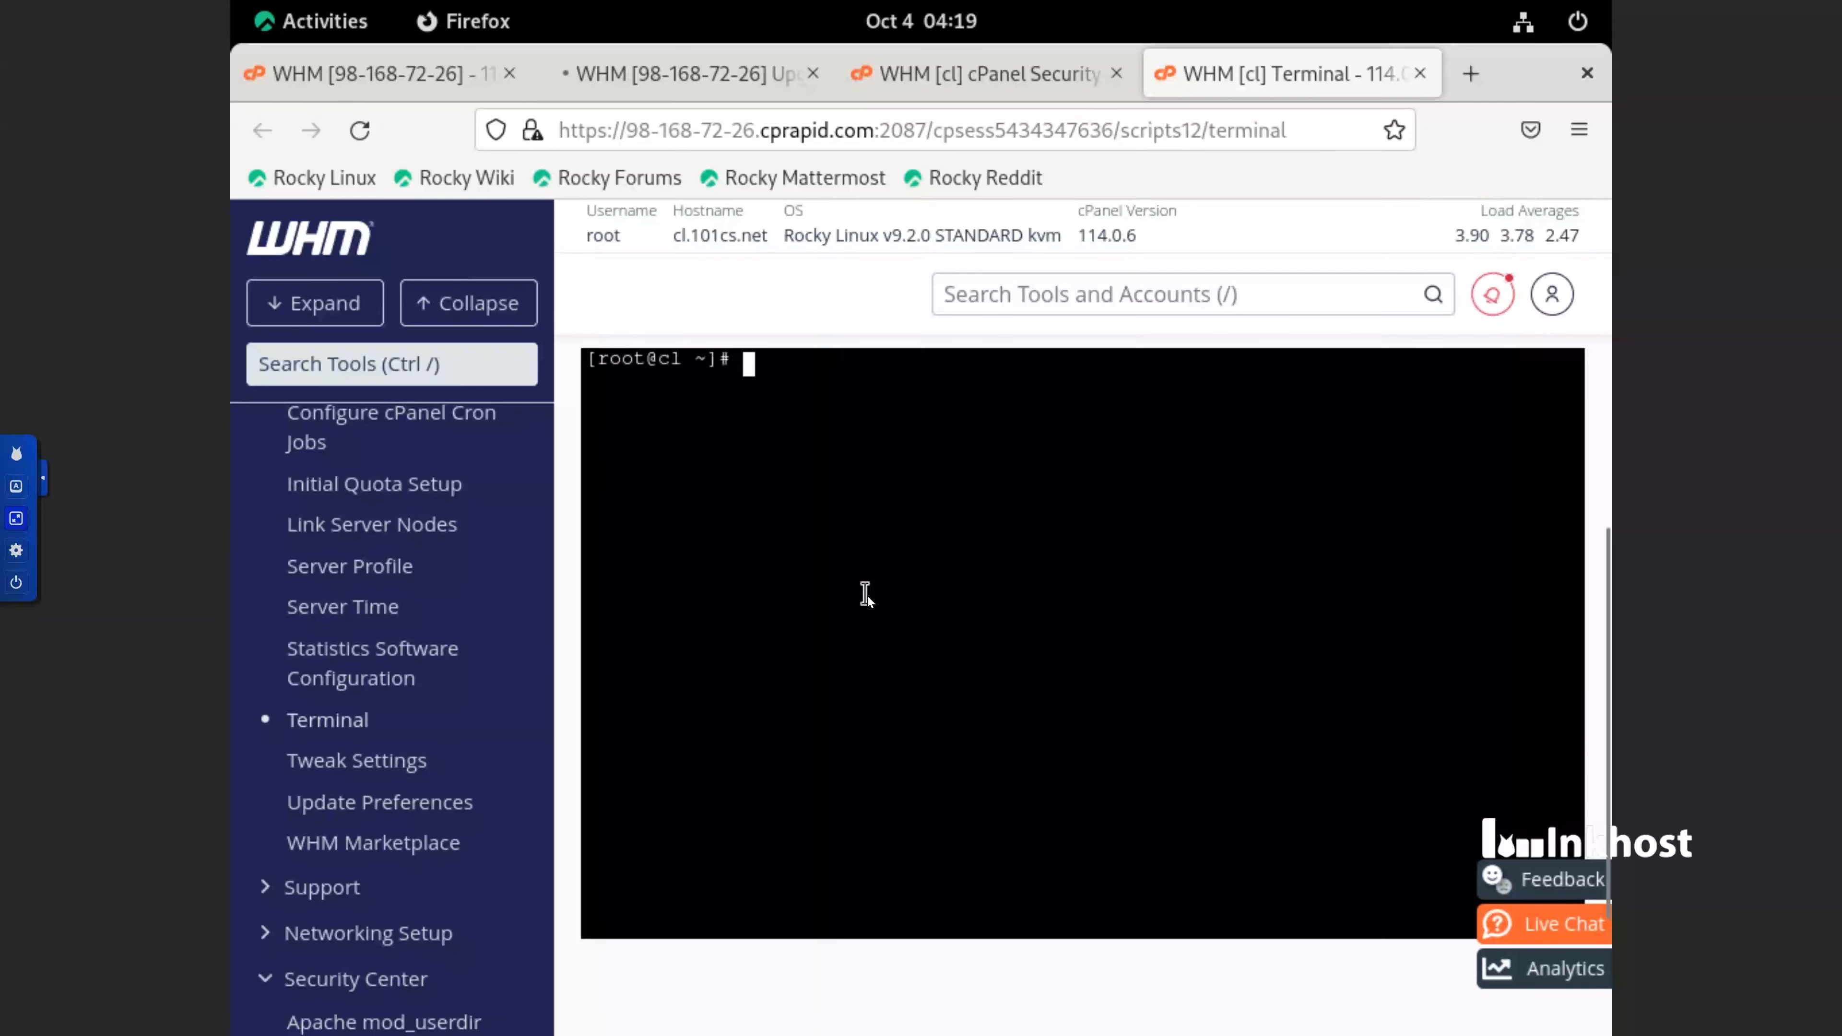
# Open /etc/my.cnf in nano from the root prompt, using the copied path
pyautogui.write('nano')
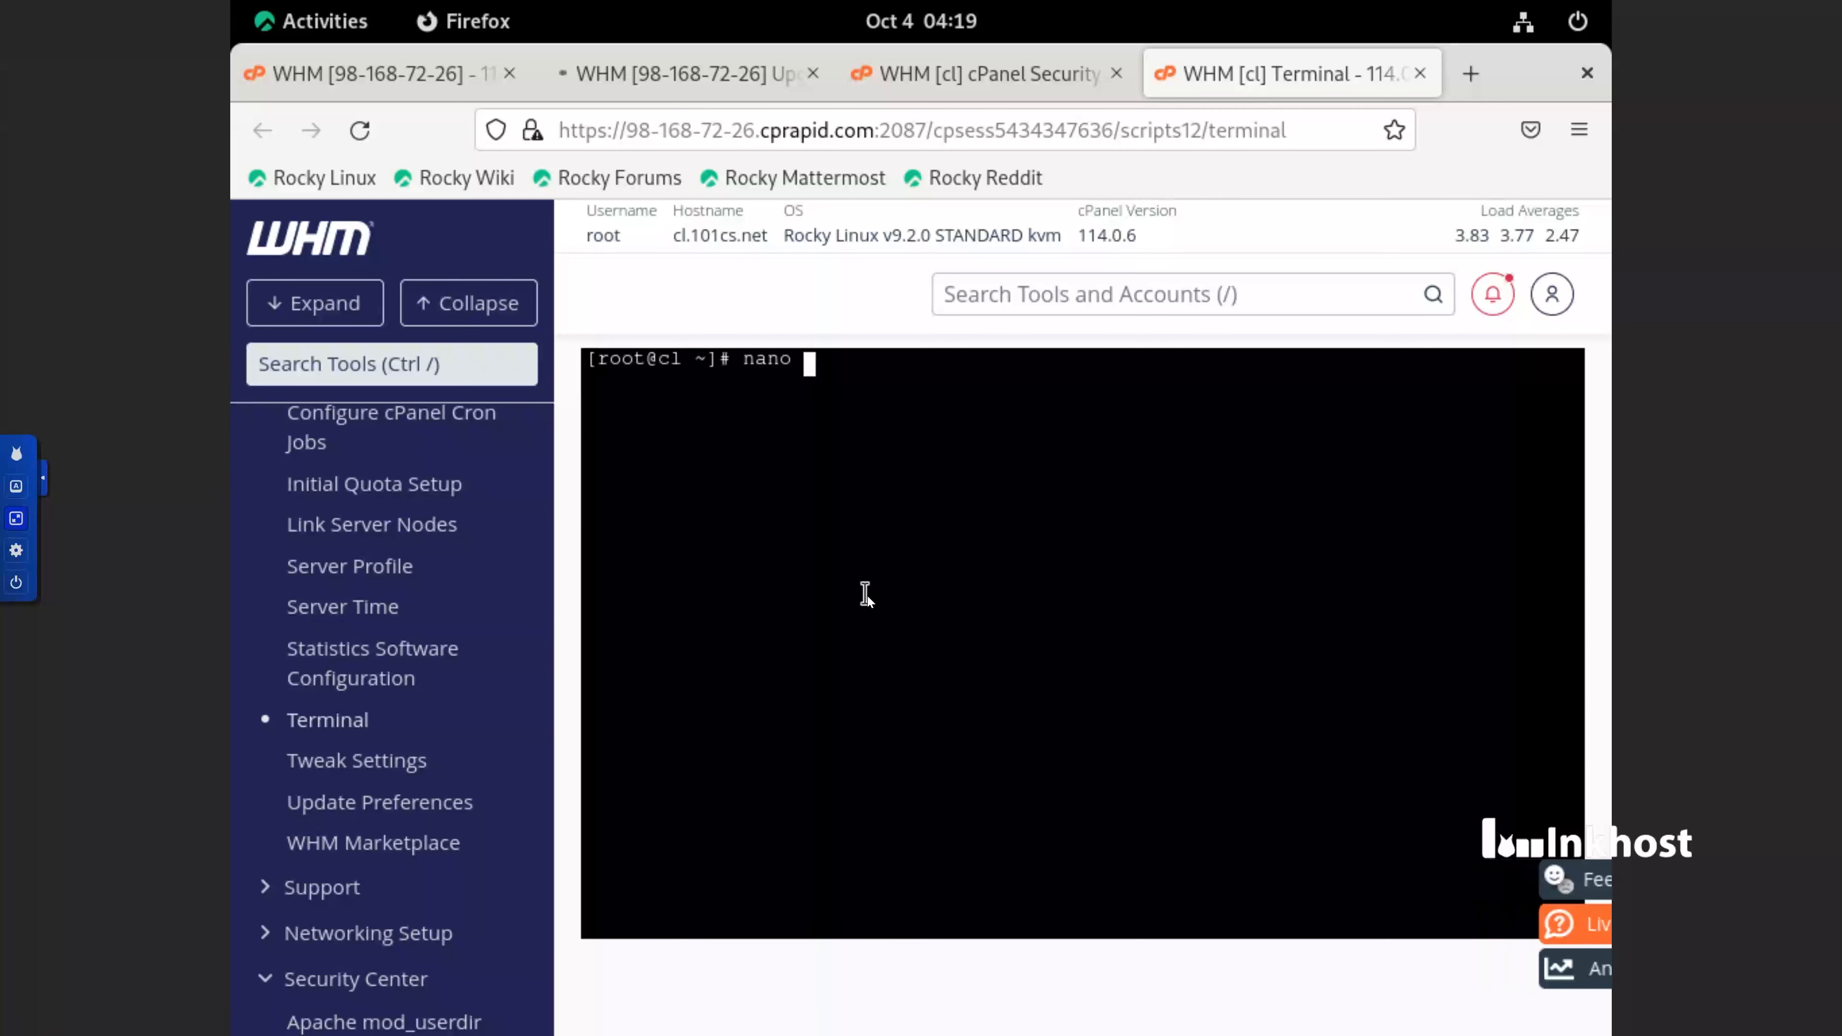
pyautogui.rightClick(901, 509)
pyautogui.click(985, 681)
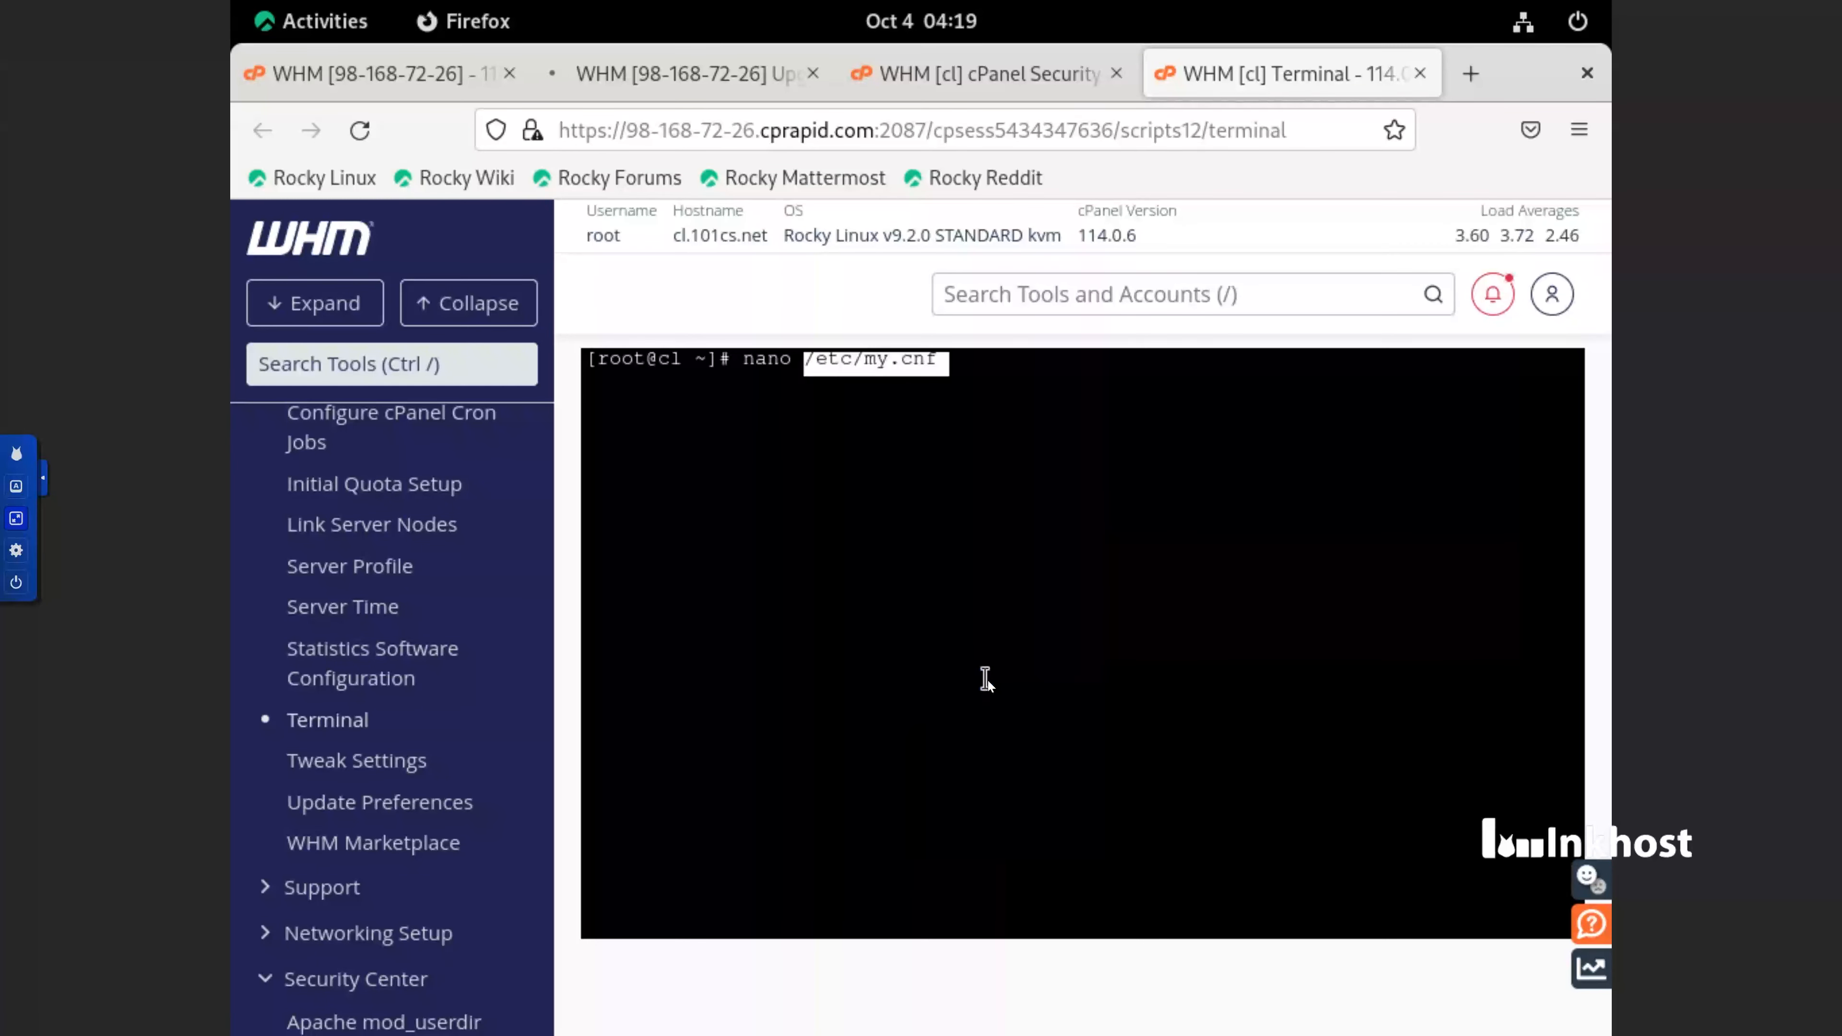
# Copy the setting bind-address=127.0.0.1 from the Security Advisor MySQL recommendation and return to the file open in Terminal
pyautogui.click(986, 73)
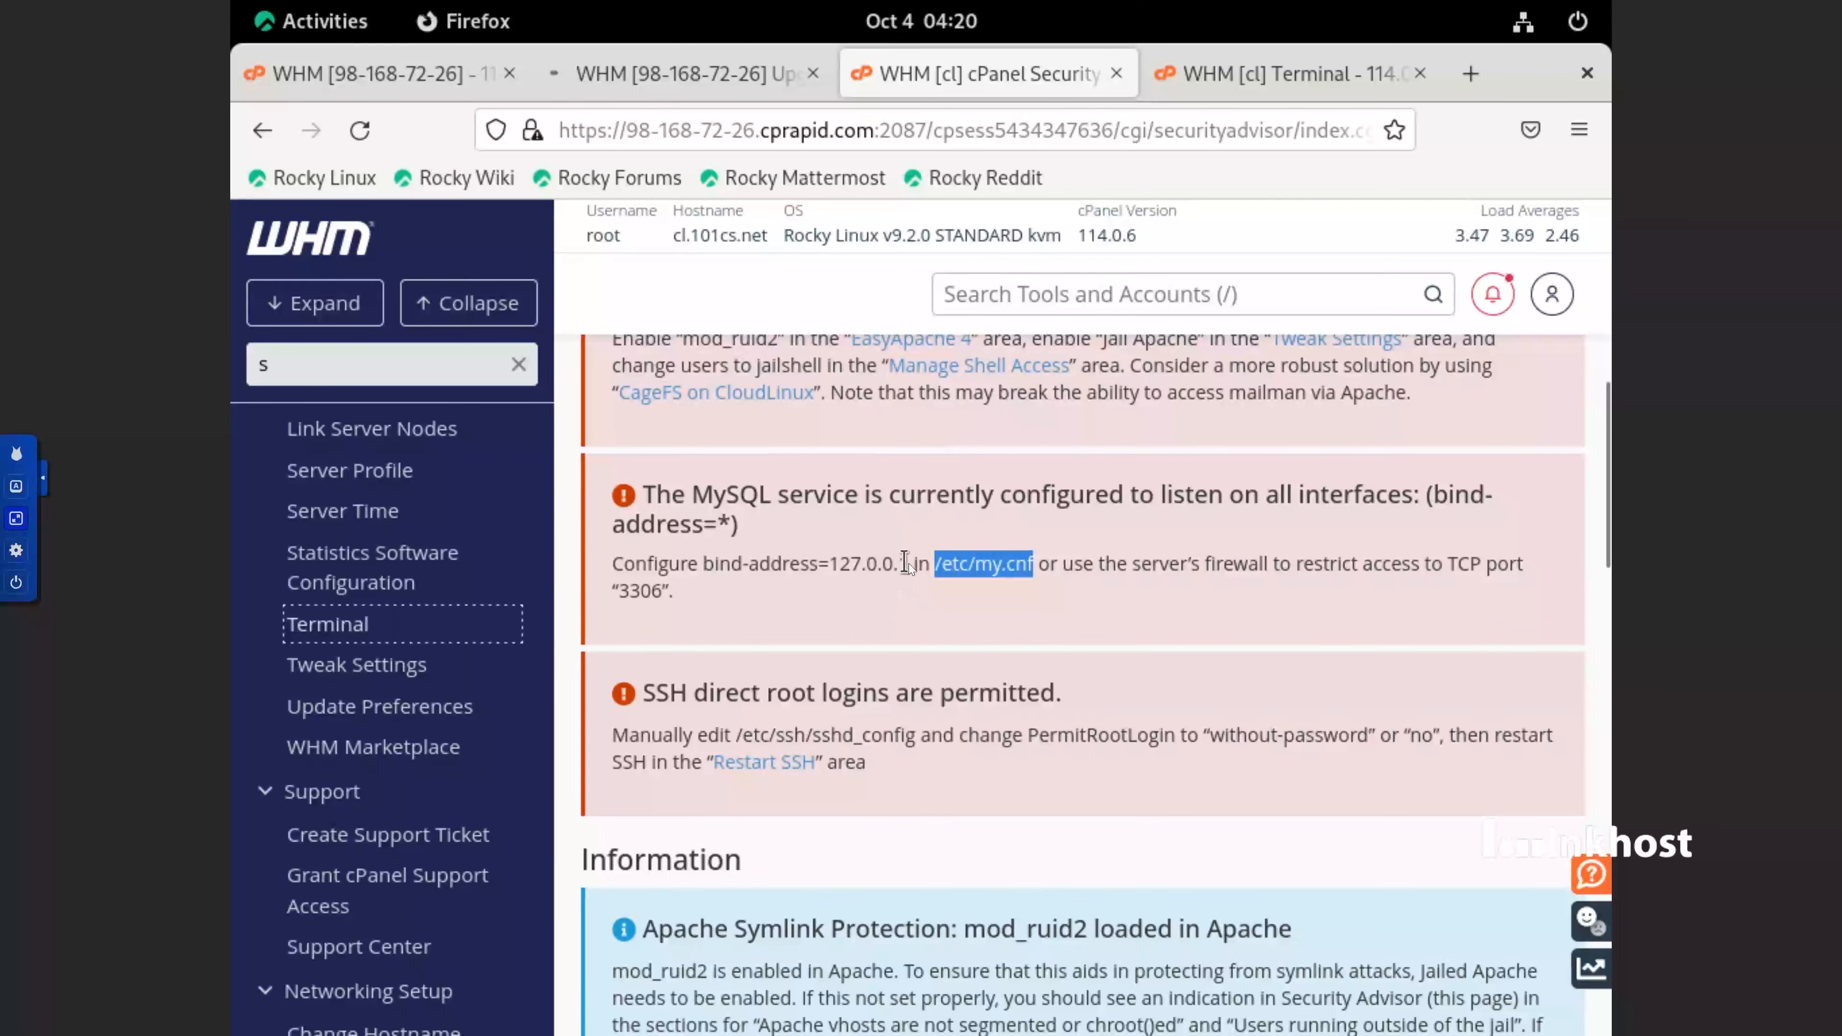
pyautogui.moveTo(911, 563); pyautogui.dragTo(727, 559)
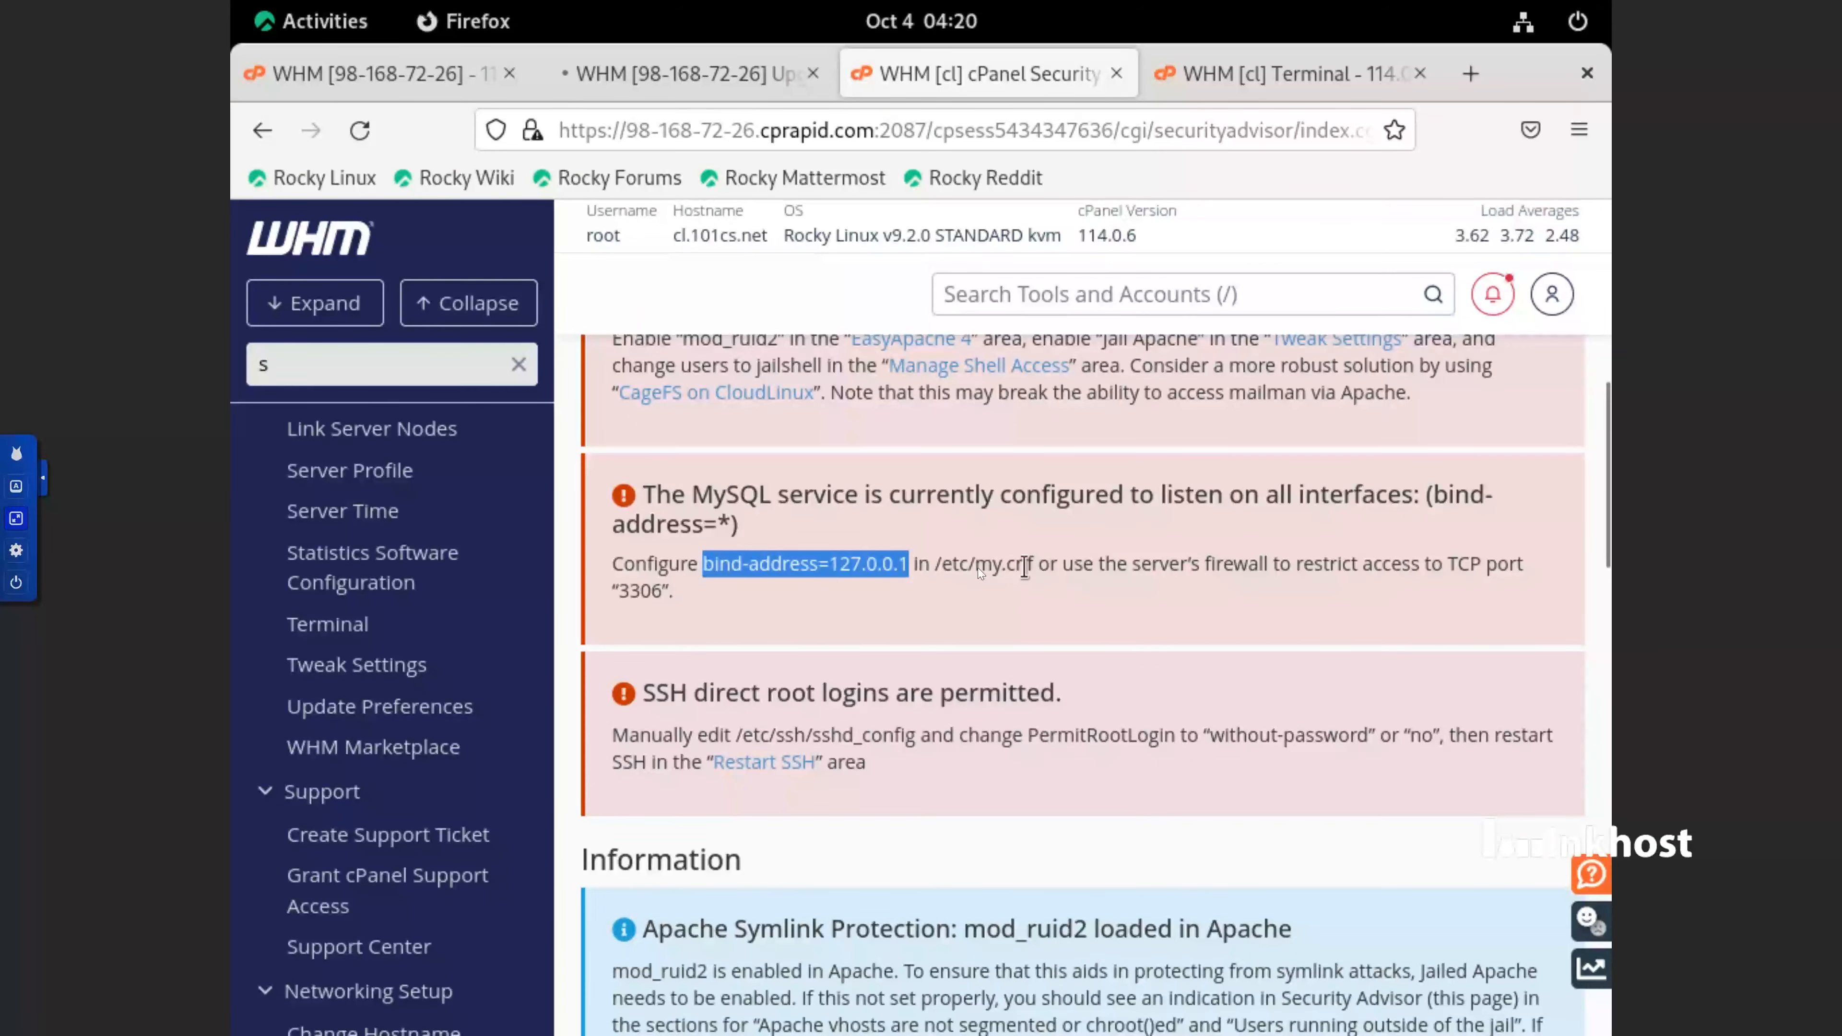
pyautogui.rightClick(872, 569)
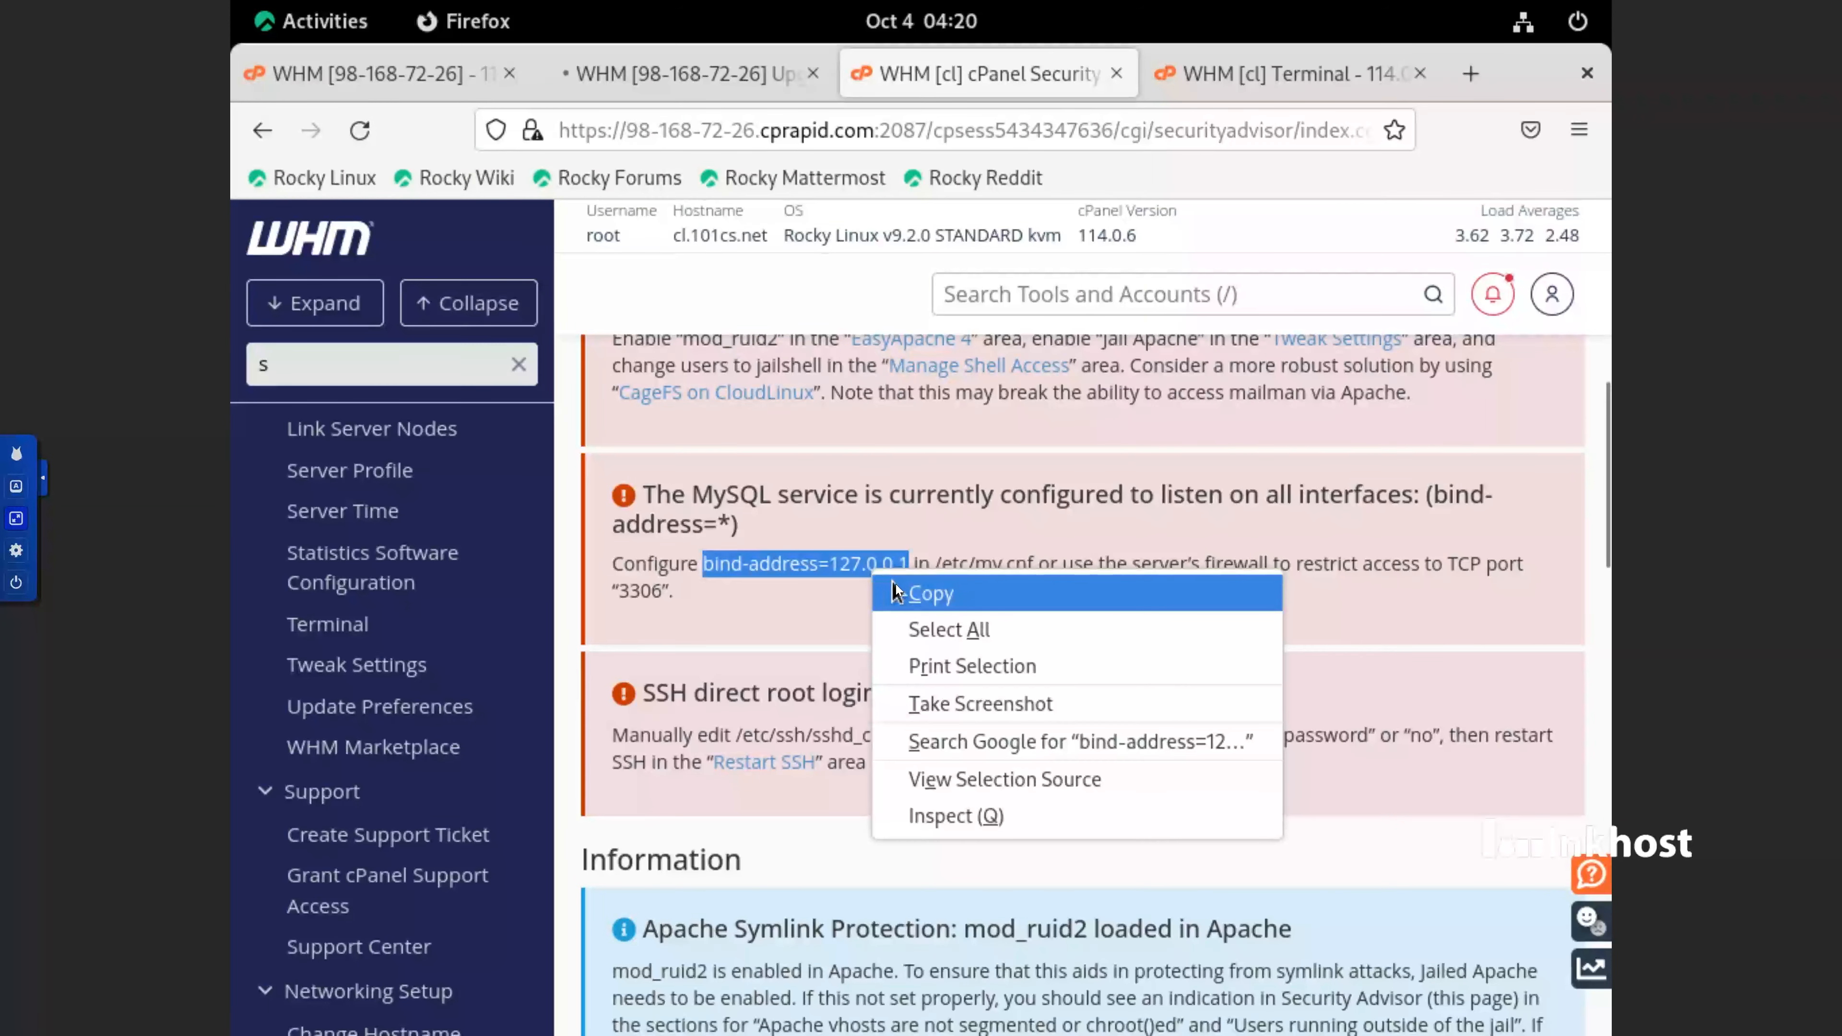
pyautogui.click(895, 584)
pyautogui.click(1258, 85)
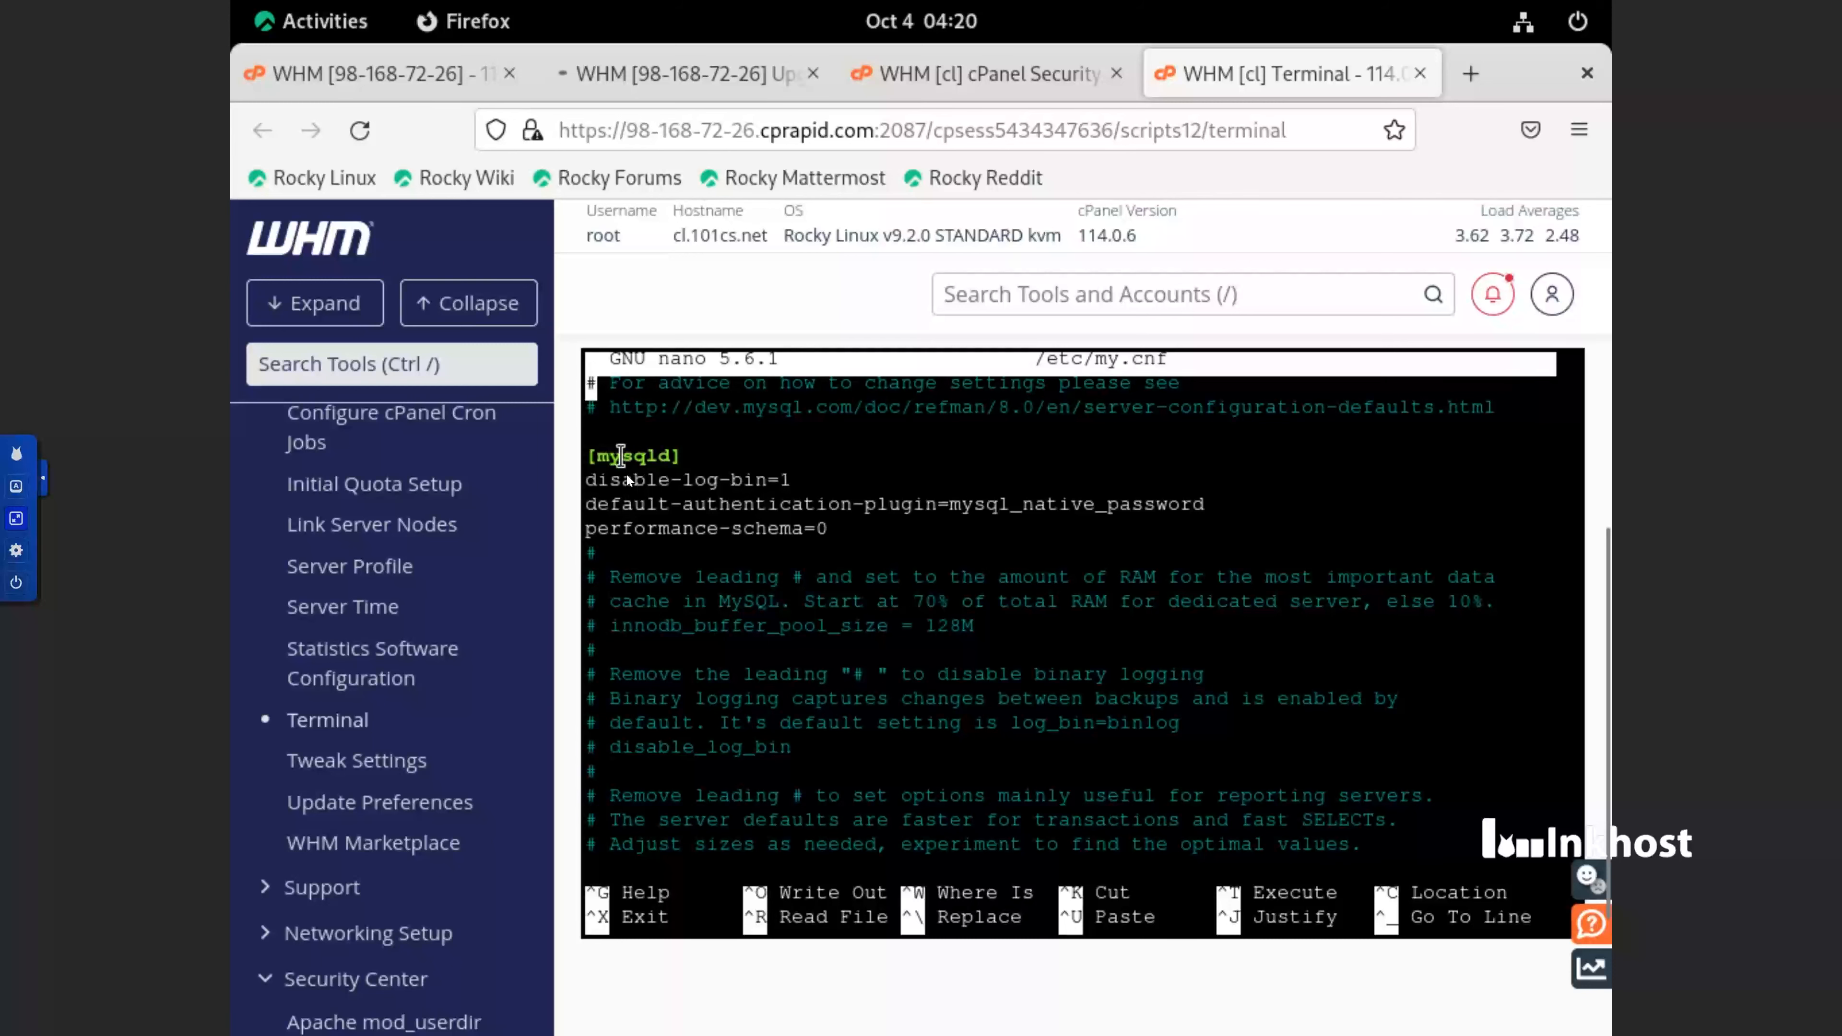
# Insert bind-address=127.0.0.1 on the blank line above datadir=/var/lib/mysql in /etc/my.cnf
pyautogui.press('Down')
pyautogui.press('Down')
pyautogui.press('Down')
pyautogui.press('Down')
pyautogui.press('Down')
pyautogui.press('Down')
pyautogui.press('Down')
pyautogui.press('Down')
pyautogui.press('Down')
pyautogui.press('Down')
pyautogui.press('Down')
pyautogui.press('Down')
pyautogui.press('Down')
pyautogui.press('Down')
pyautogui.press('Down')
pyautogui.press('Down')
pyautogui.press('Down')
pyautogui.press('Down')
pyautogui.press('Down')
pyautogui.press('Down')
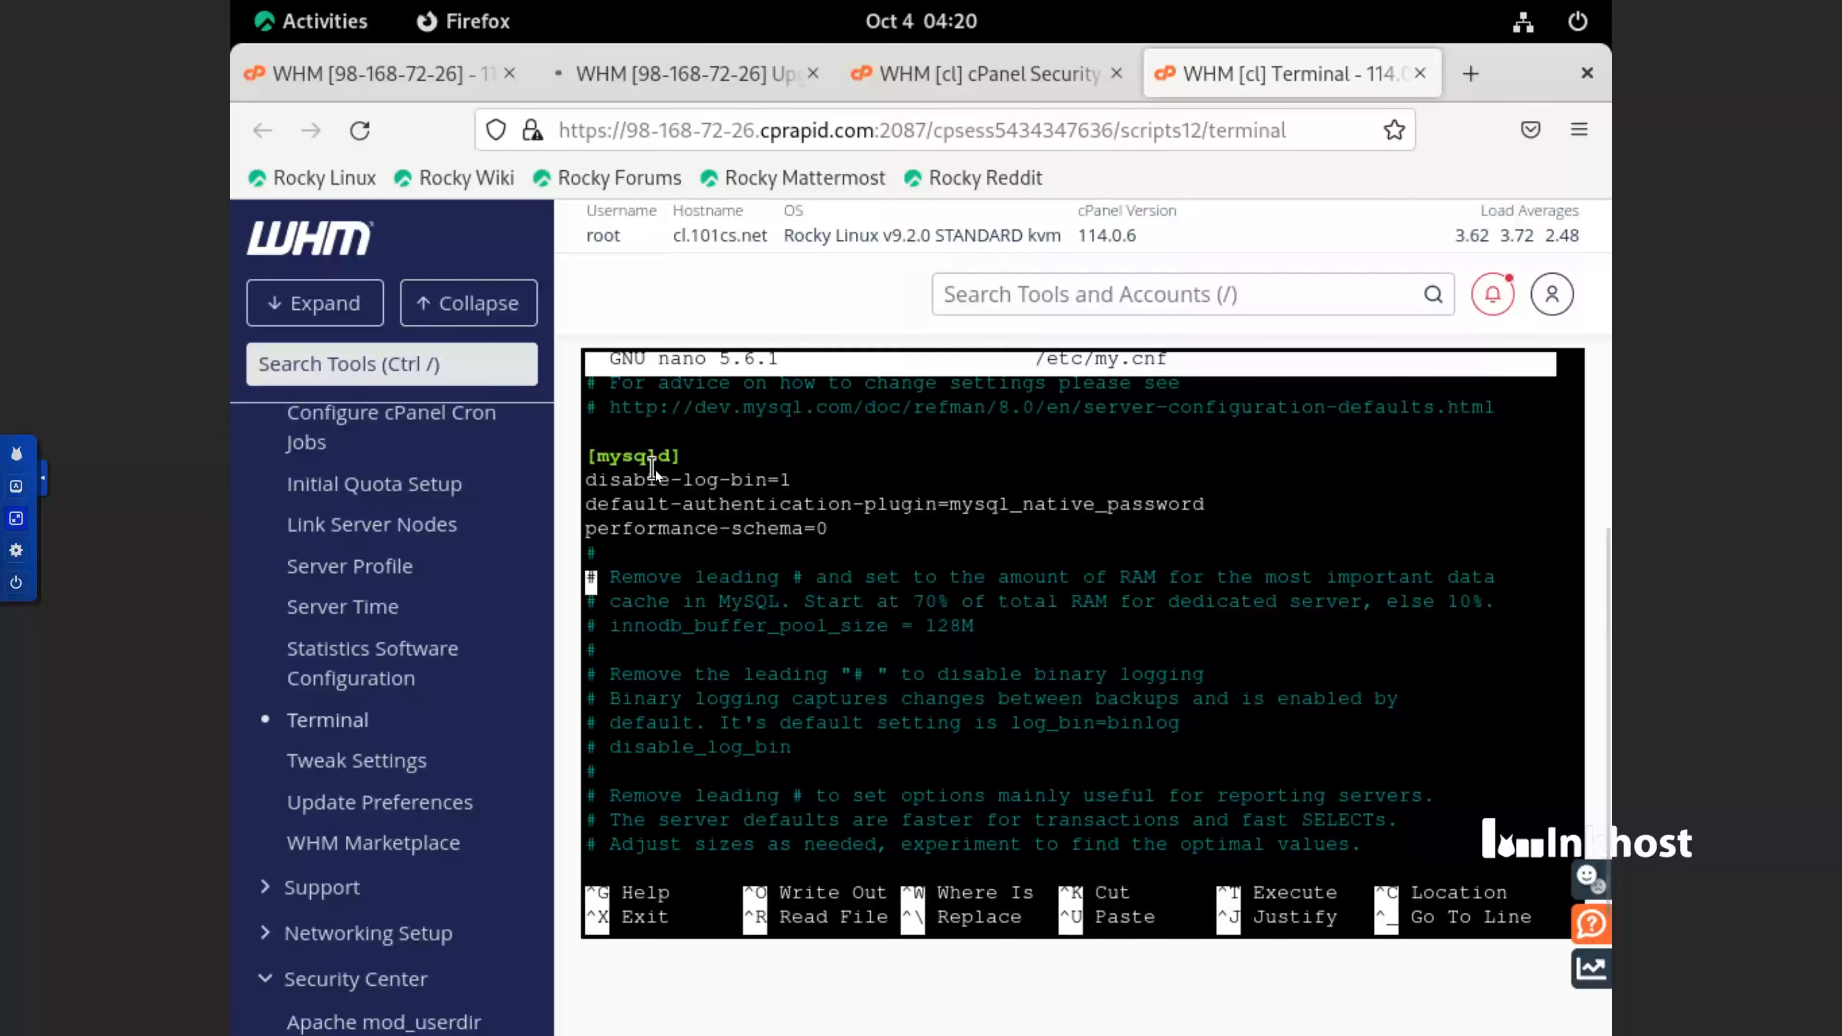
pyautogui.press('Down')
pyautogui.press('Up')
pyautogui.press('Up')
pyautogui.press('Up')
pyautogui.press('Up')
pyautogui.press('Up')
pyautogui.press('Up')
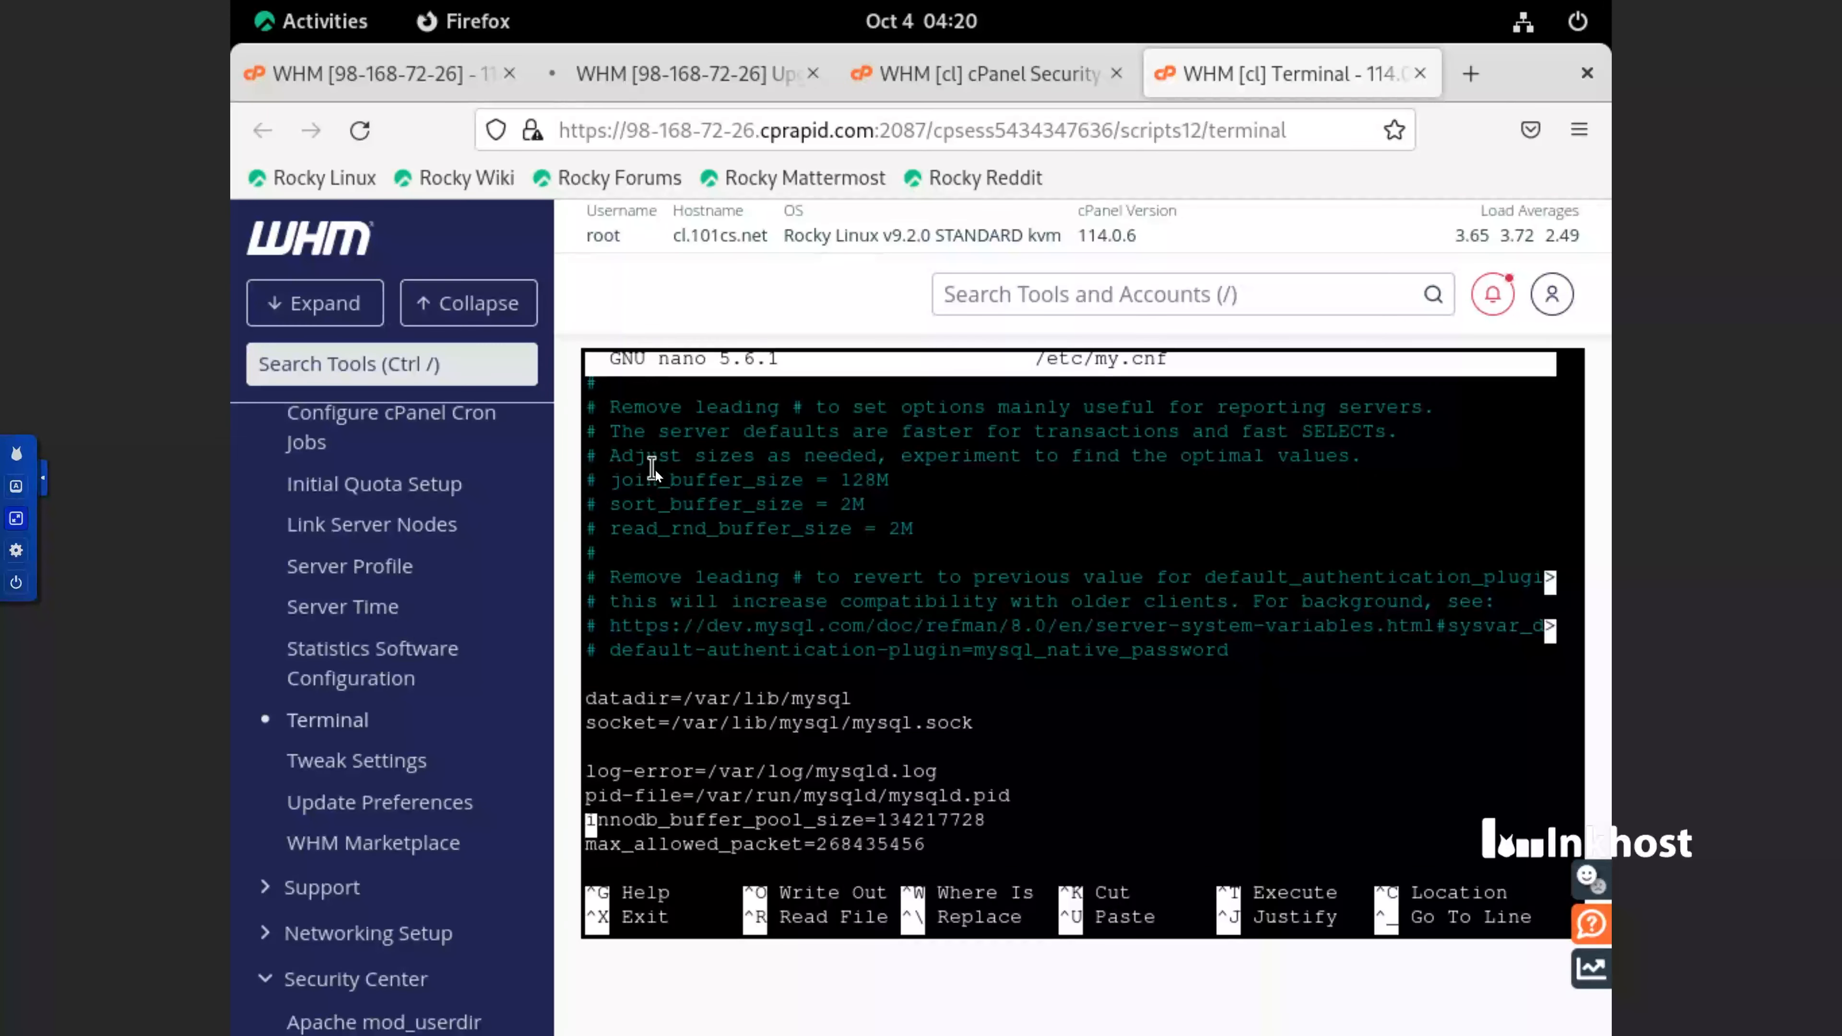
pyautogui.press('Up')
pyautogui.rightClick(683, 675)
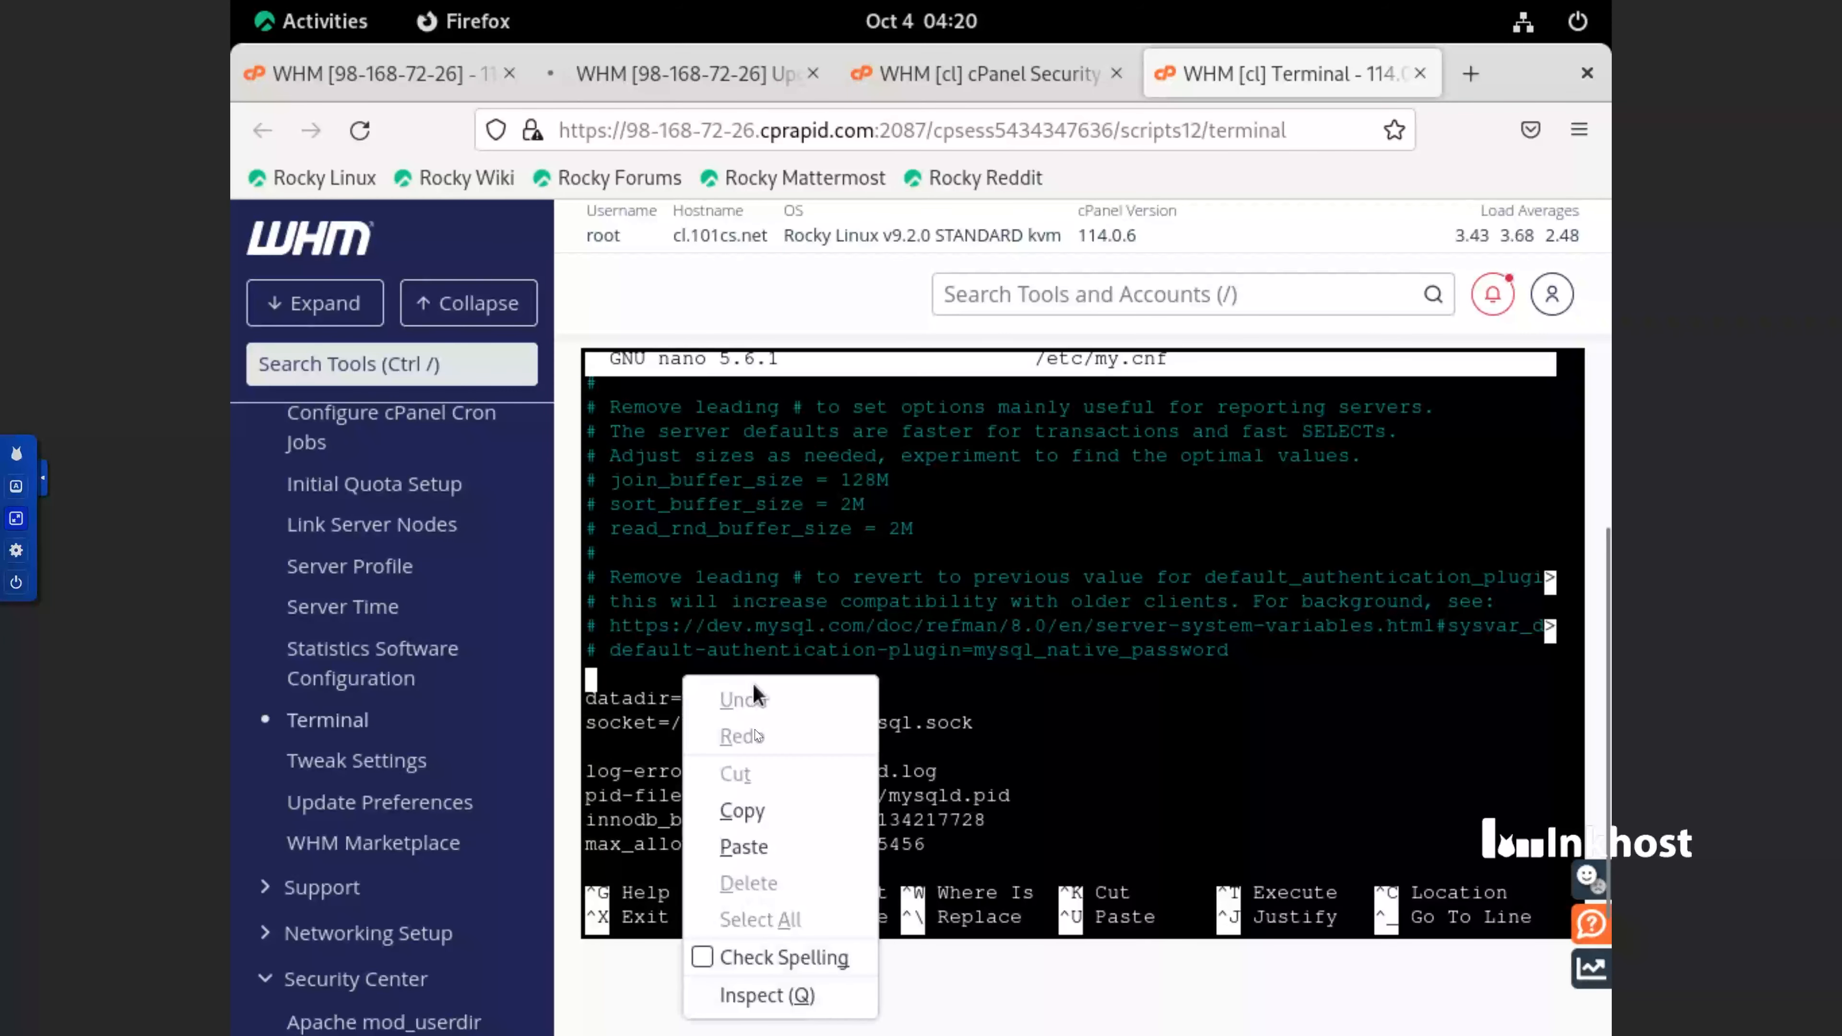
pyautogui.click(784, 845)
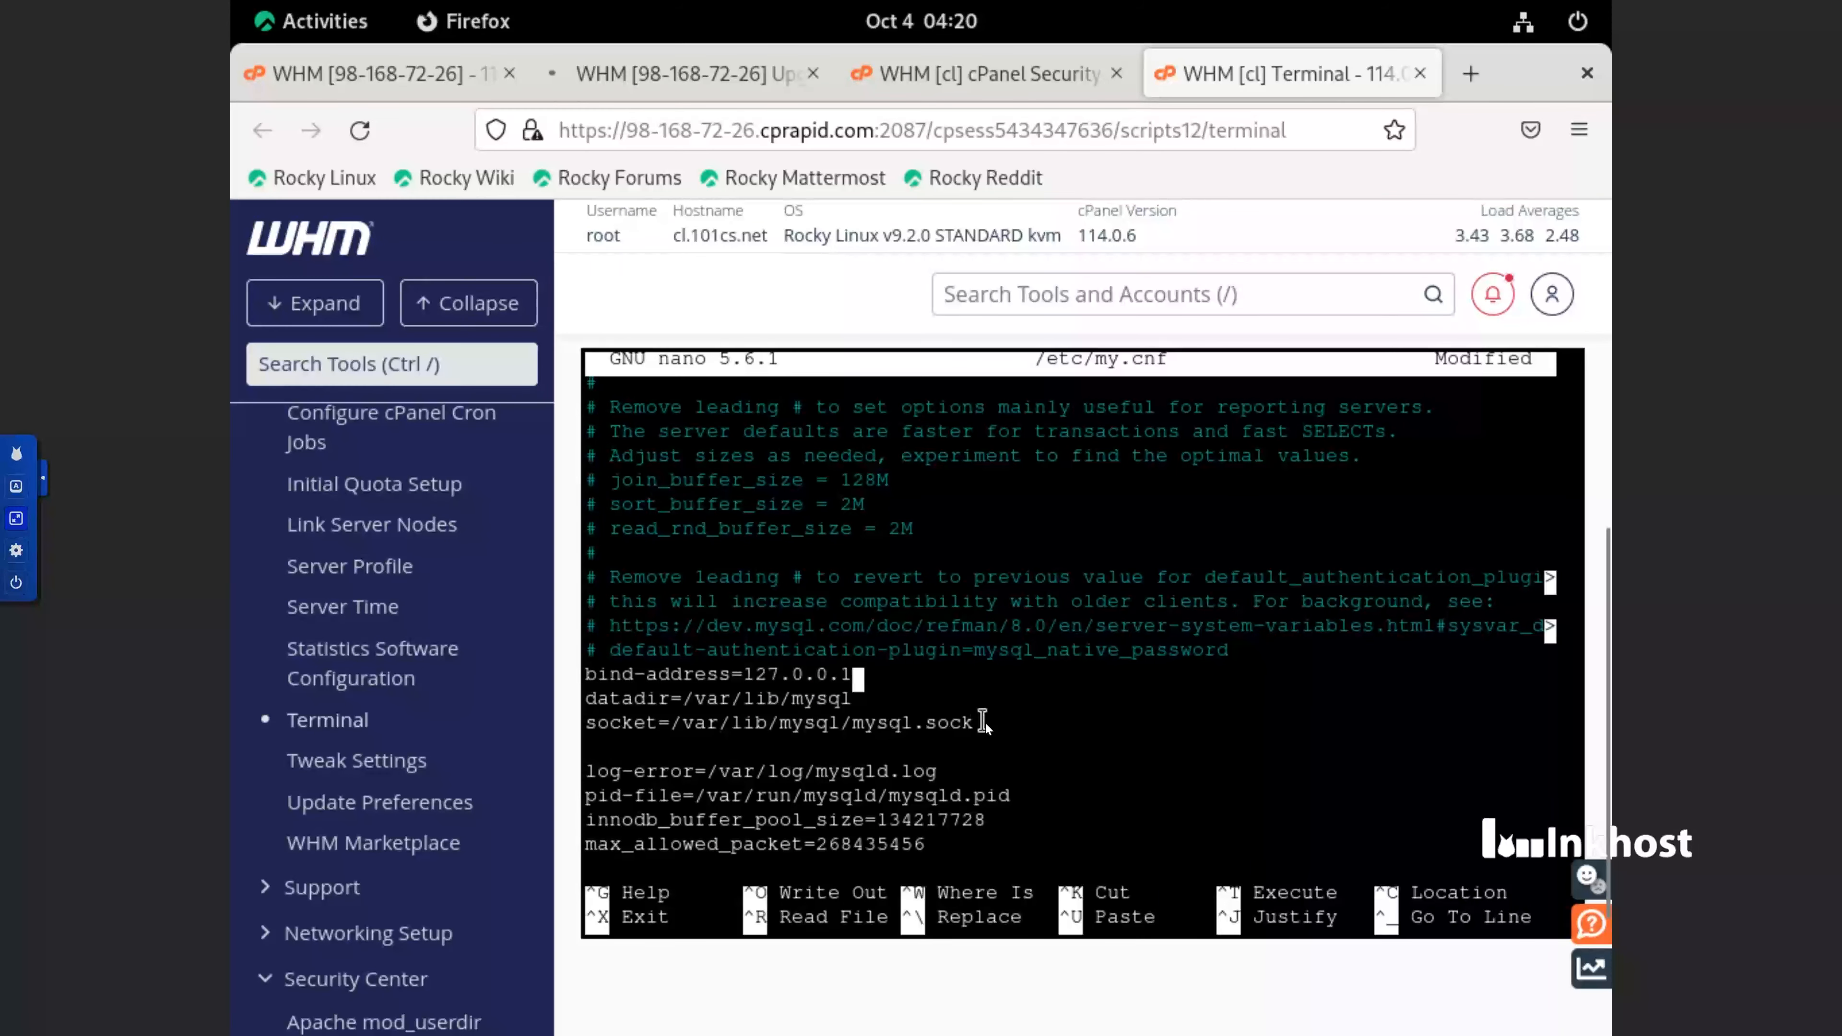
# Save the modified /etc/my.cnf under the same name and exit nano
pyautogui.hotkey('ctrl', 'x')
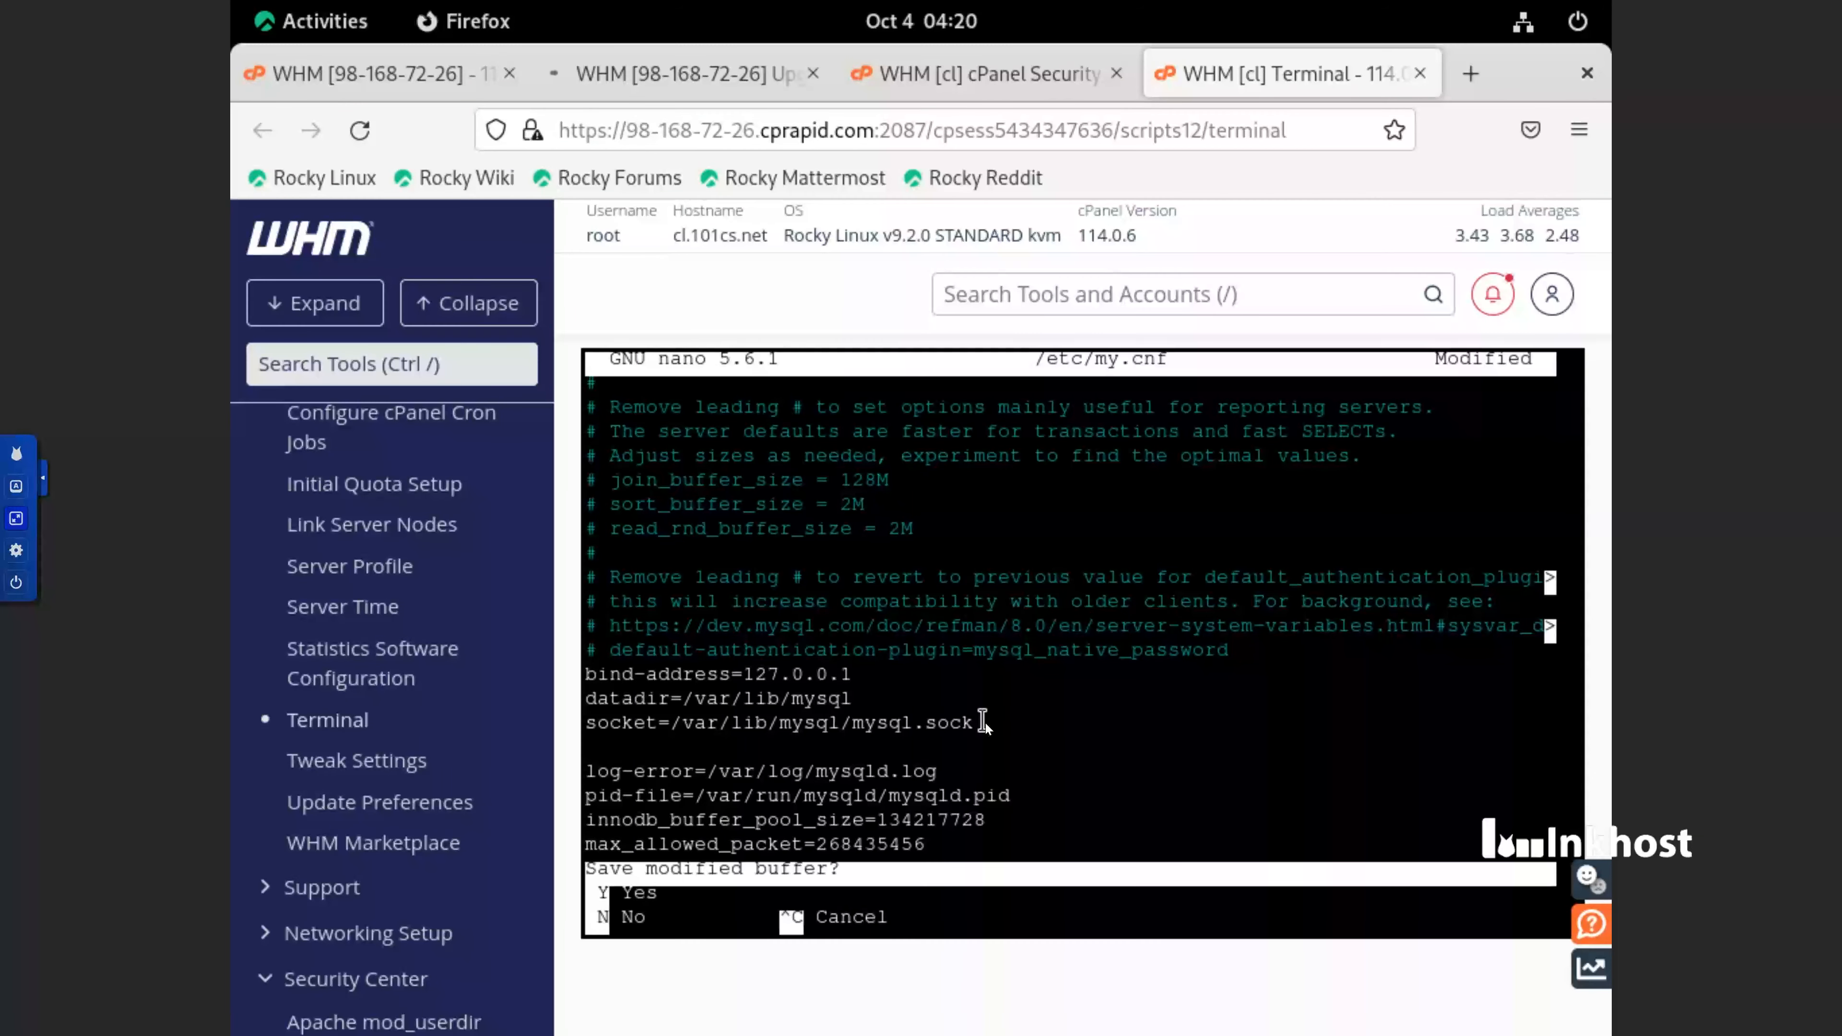
pyautogui.press('y')
pyautogui.press('Return')
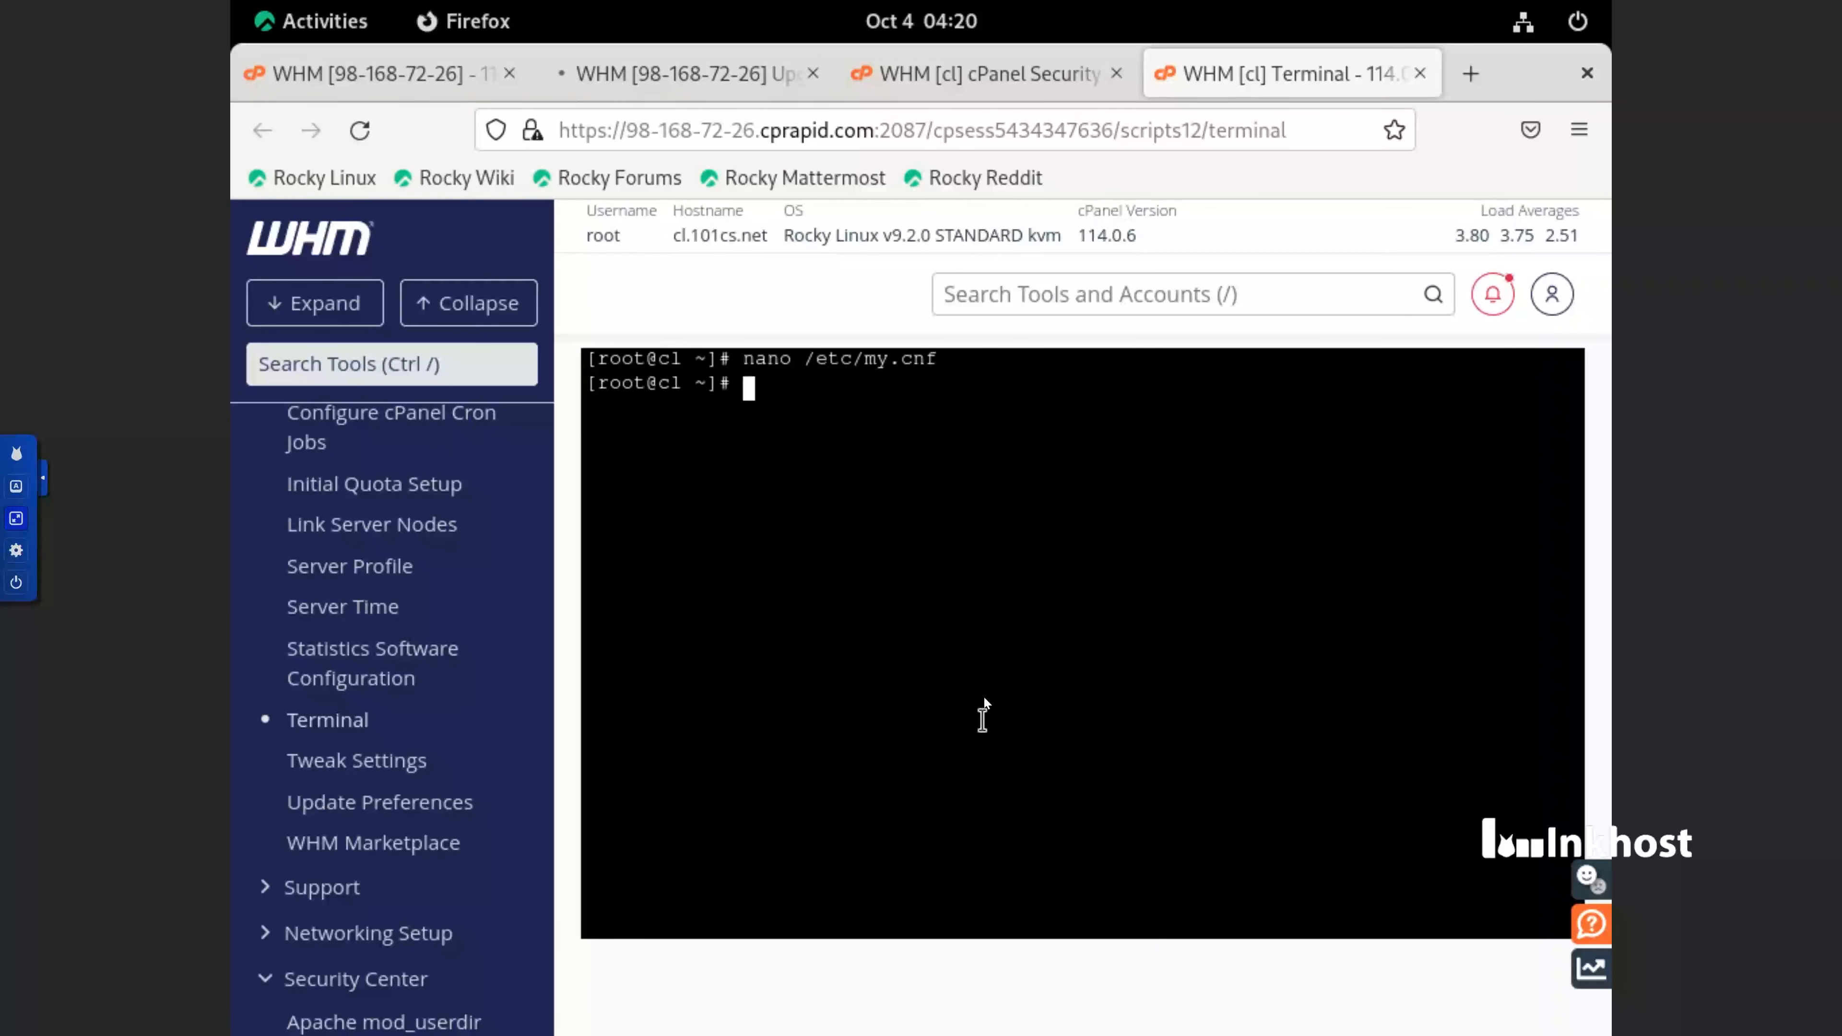
pyautogui.click(921, 38)
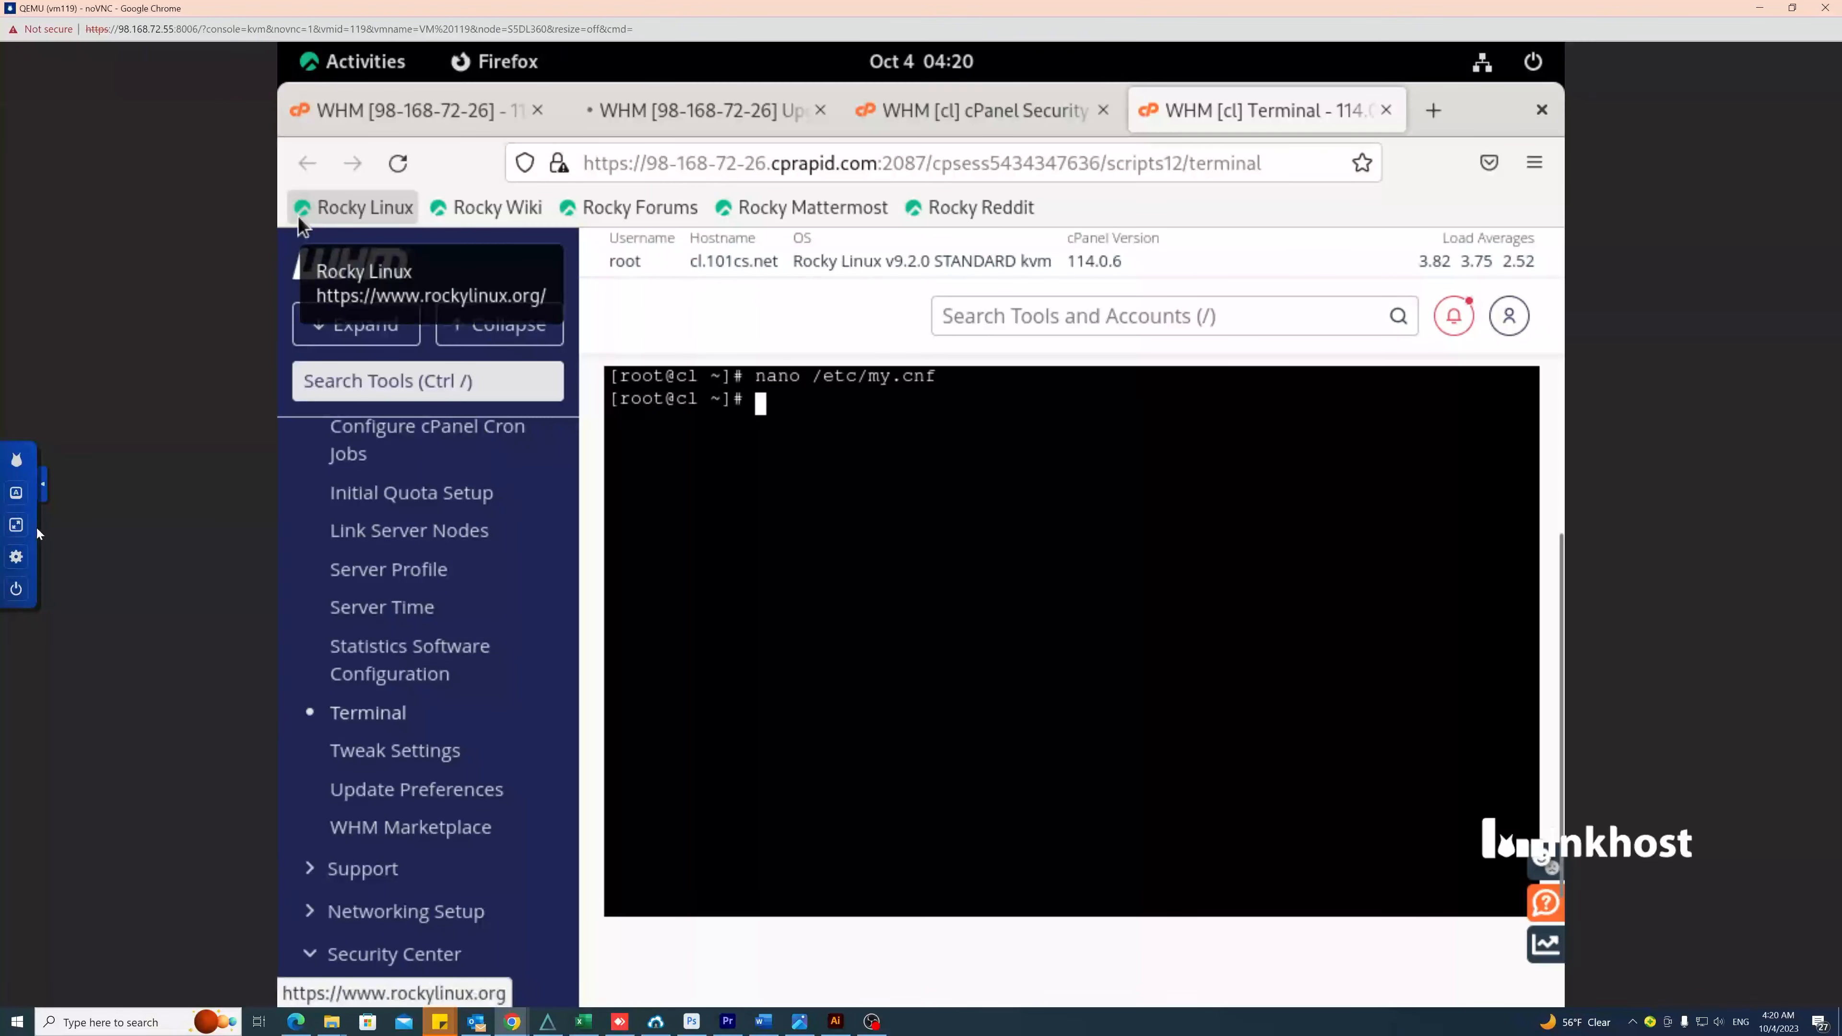
pyautogui.click(16, 525)
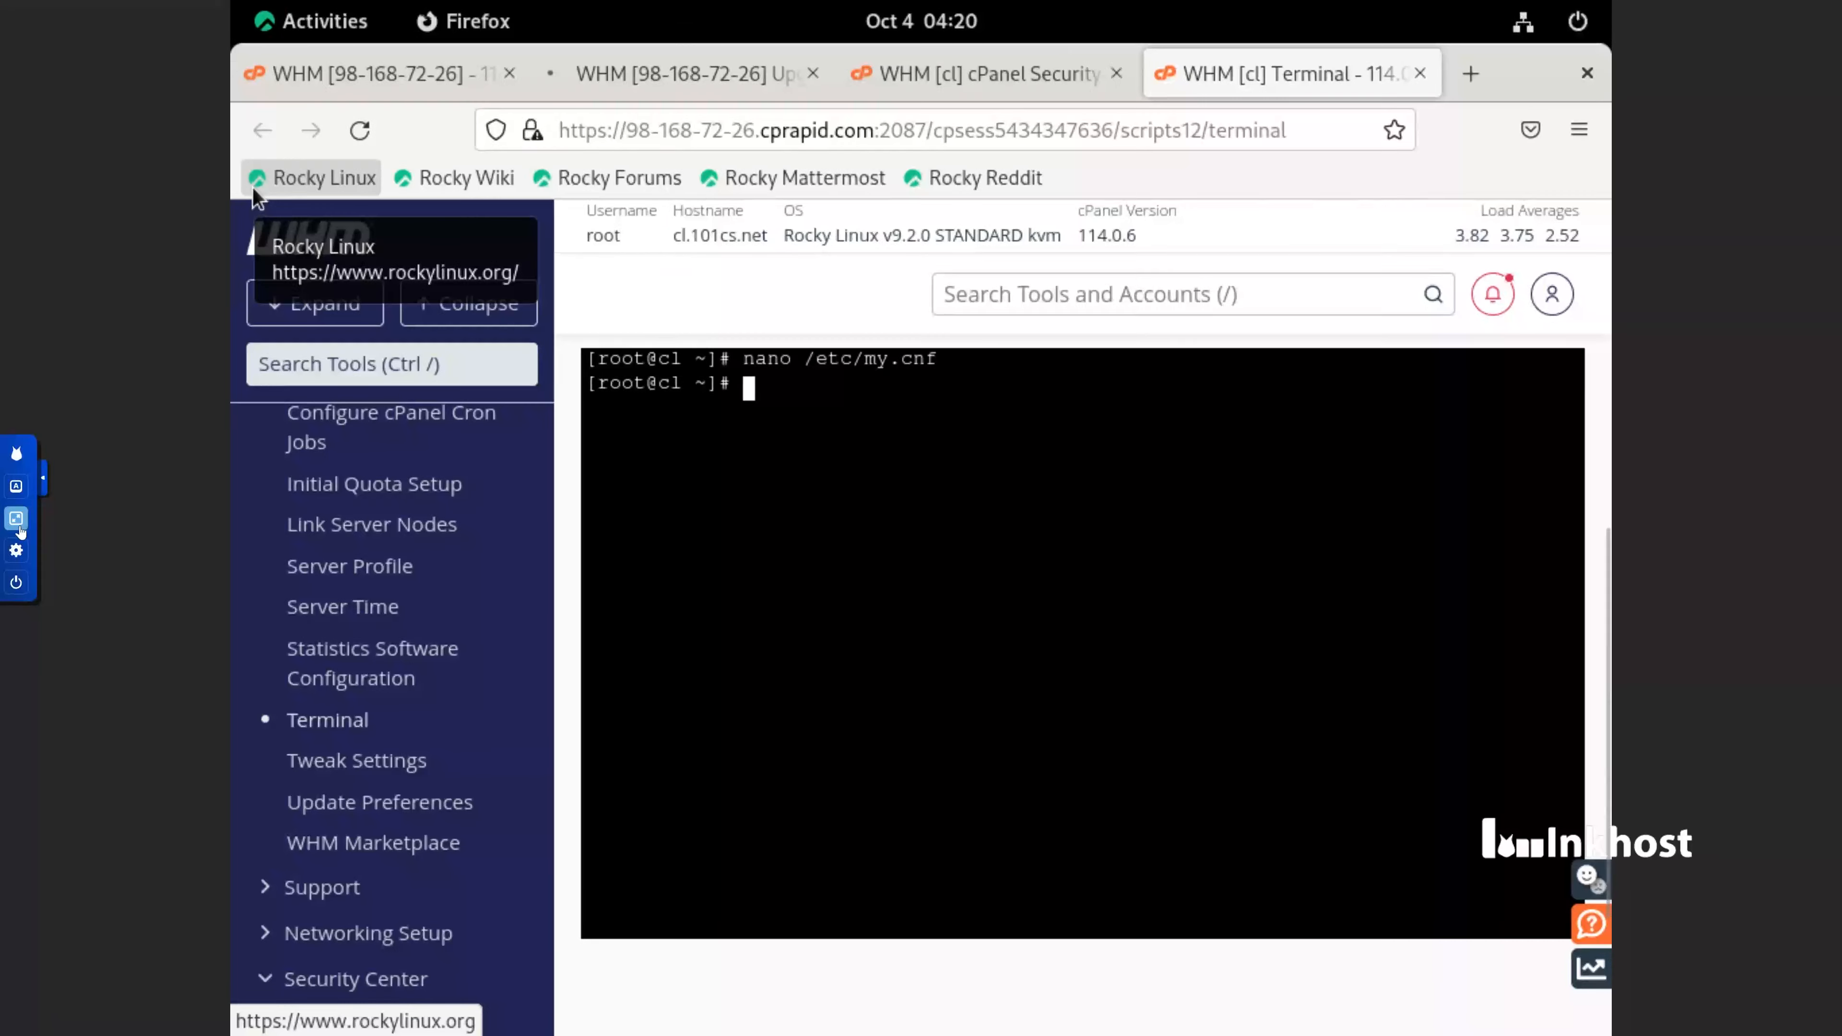
# Copy the module name mod_ruid2 from the Apache vhosts recommendation in Security Advisor
pyautogui.click(1026, 86)
pyautogui.scroll(2, 887, 497)
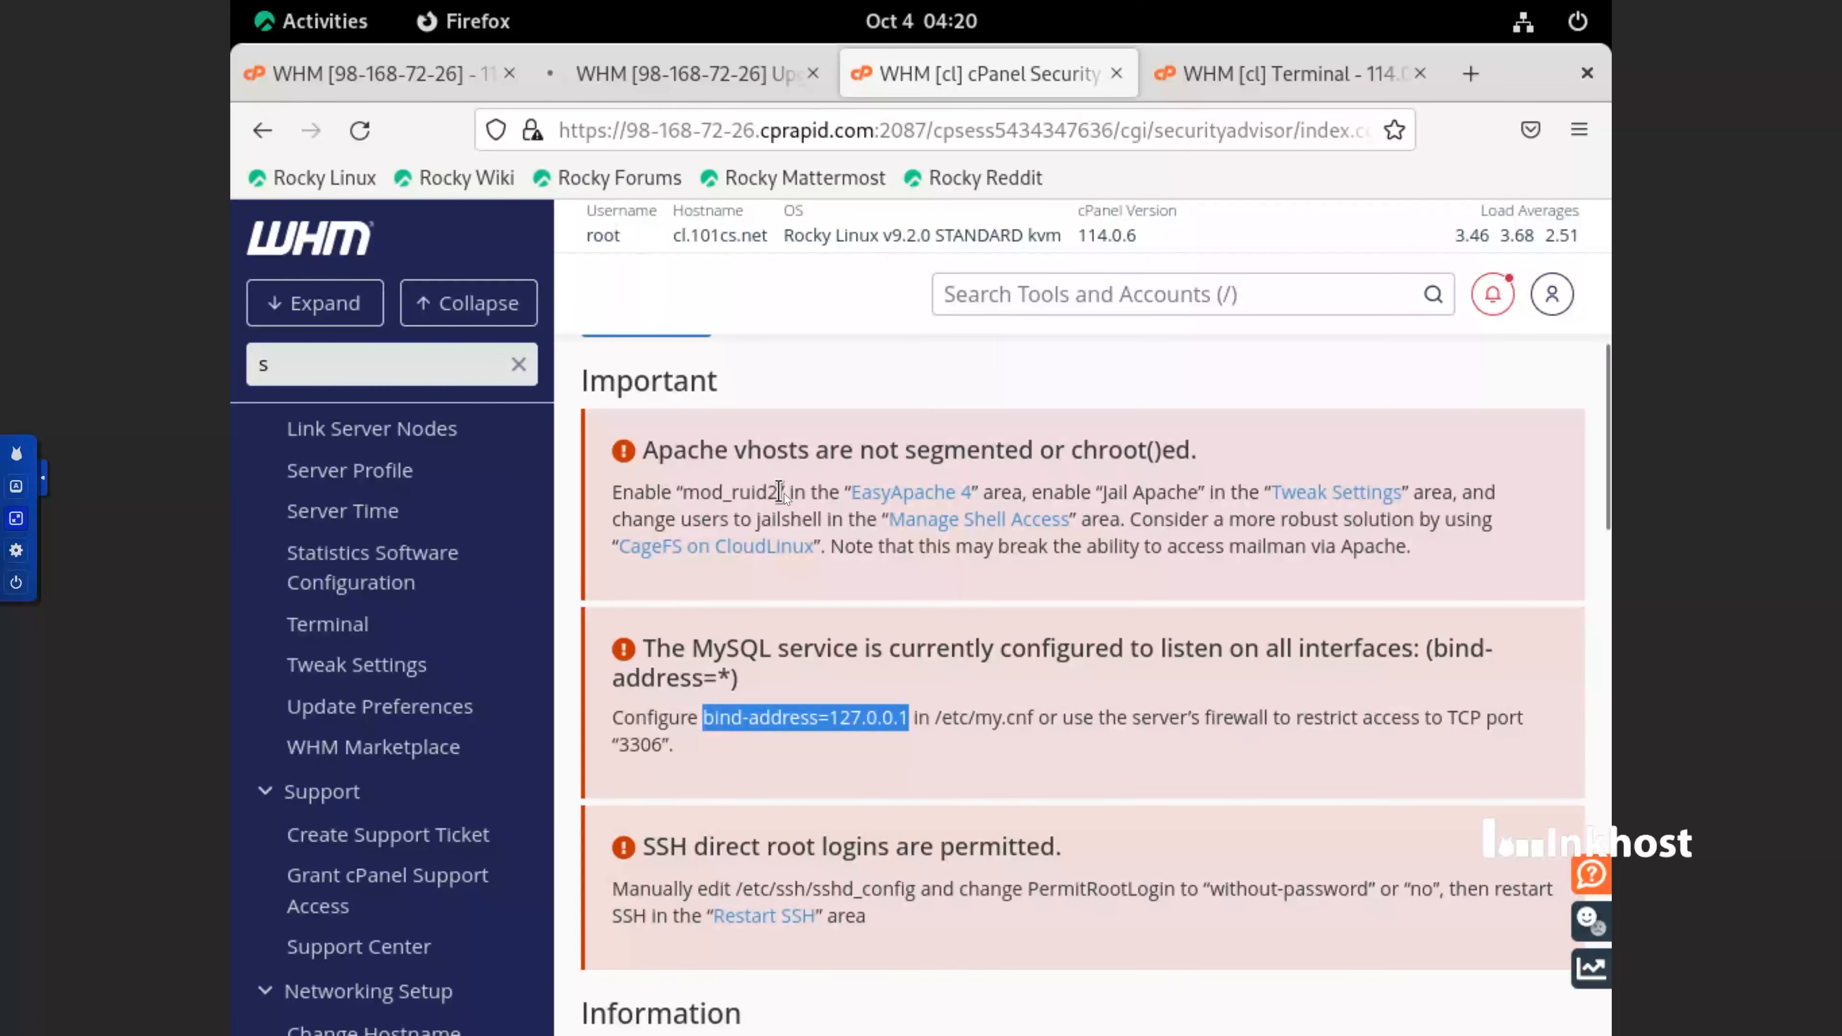
pyautogui.moveTo(782, 494); pyautogui.dragTo(690, 498)
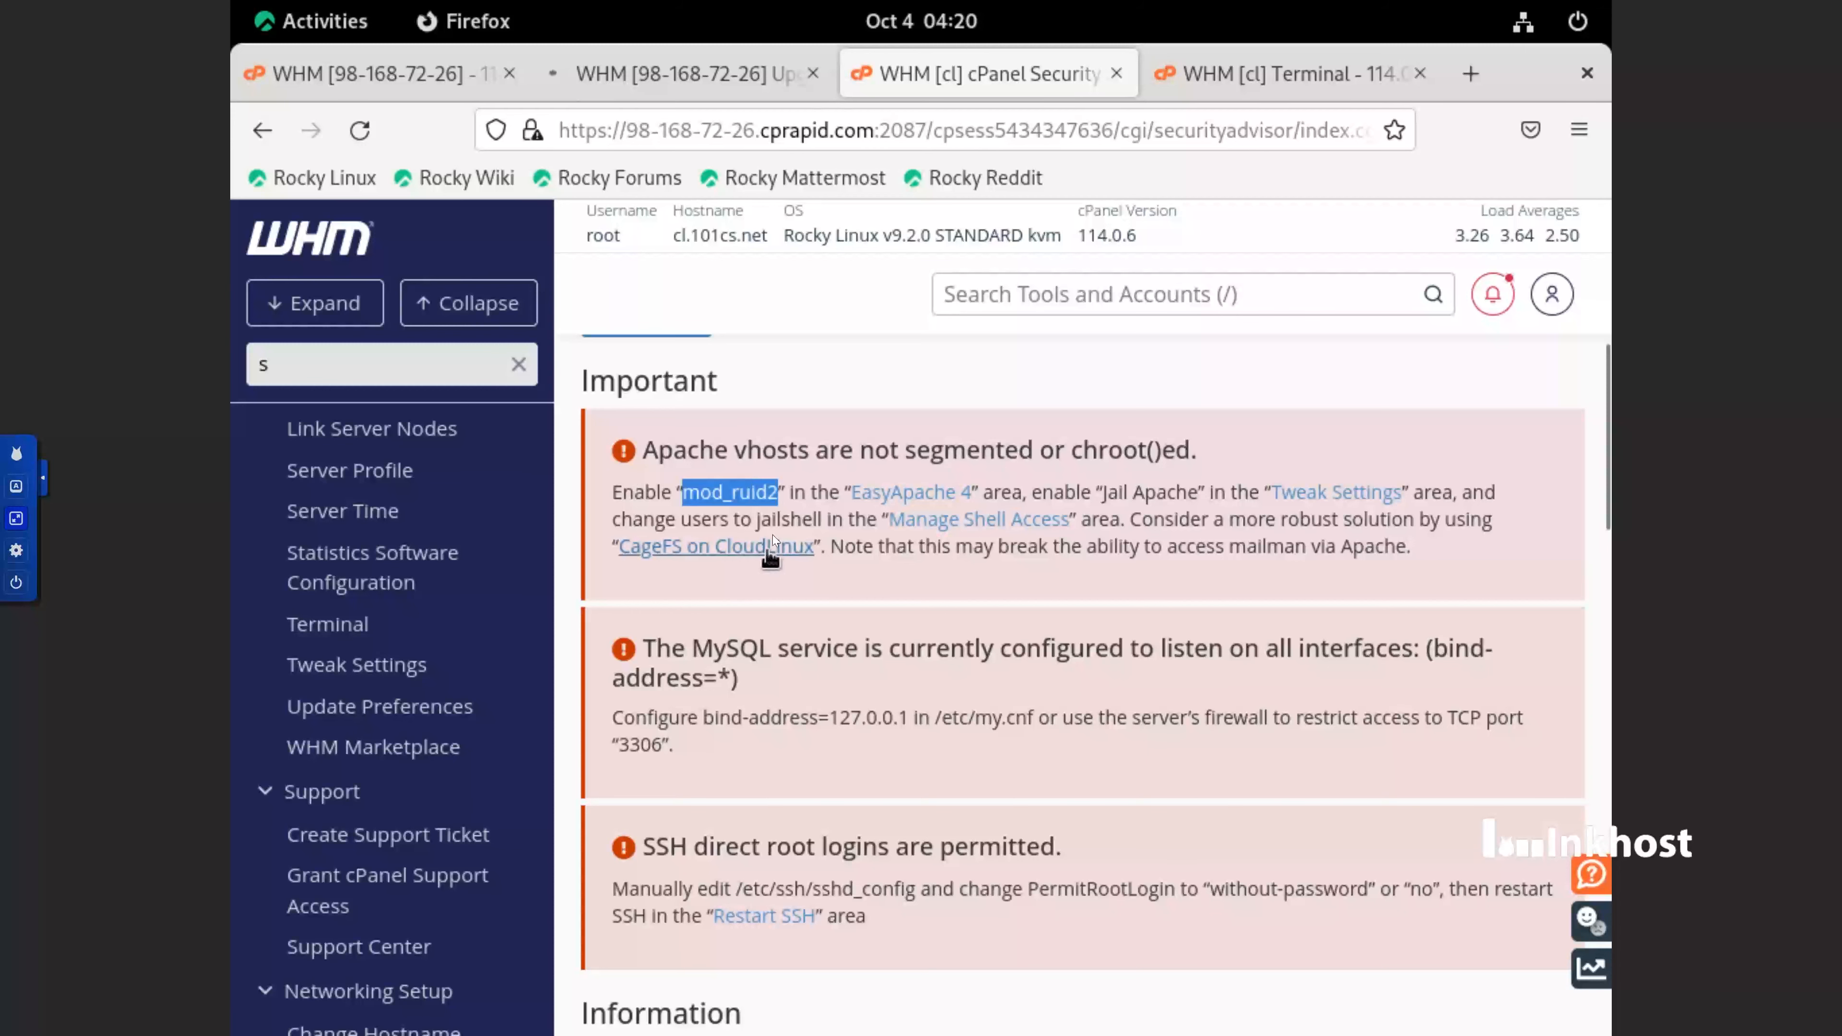
pyautogui.rightClick(759, 505)
pyautogui.click(856, 532)
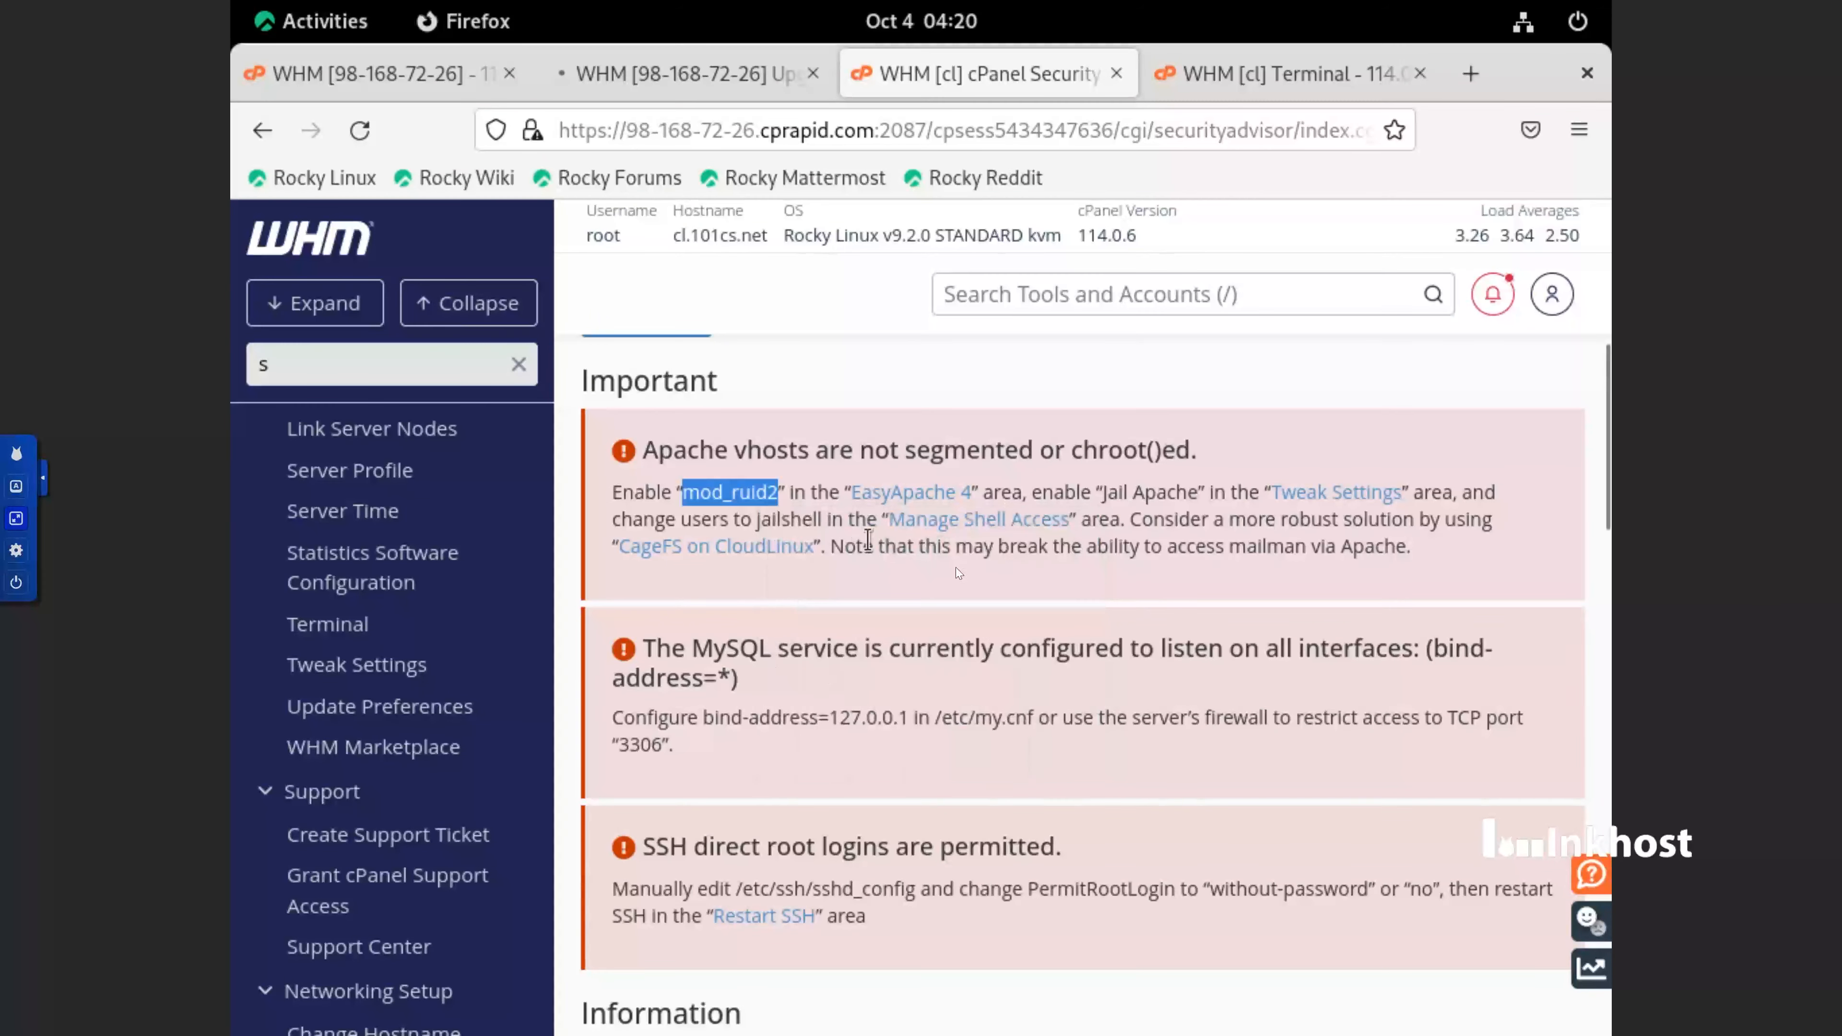
# Search the WHM tools for ea4 in the Terminal tab and open EasyApache 4 at its profiles area
pyautogui.click(1274, 70)
pyautogui.scroll(-10, 375, 631)
pyautogui.scroll(15, 382, 472)
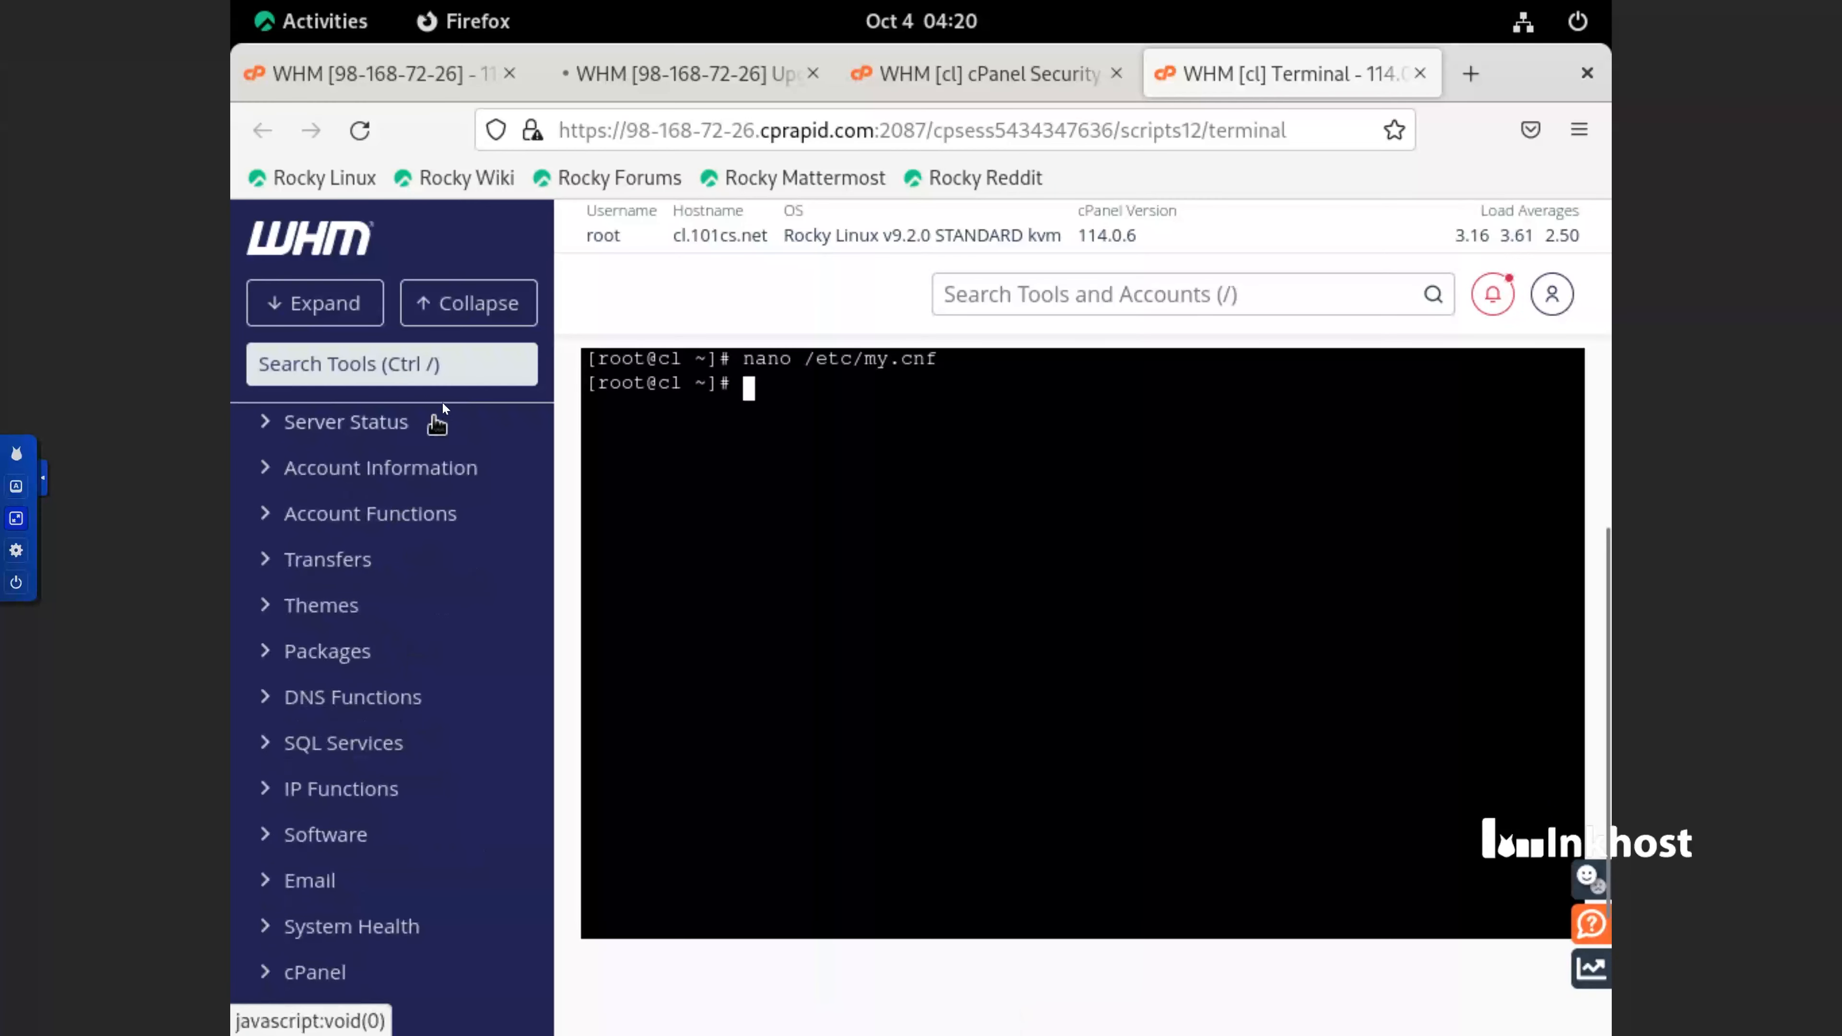
pyautogui.click(447, 363)
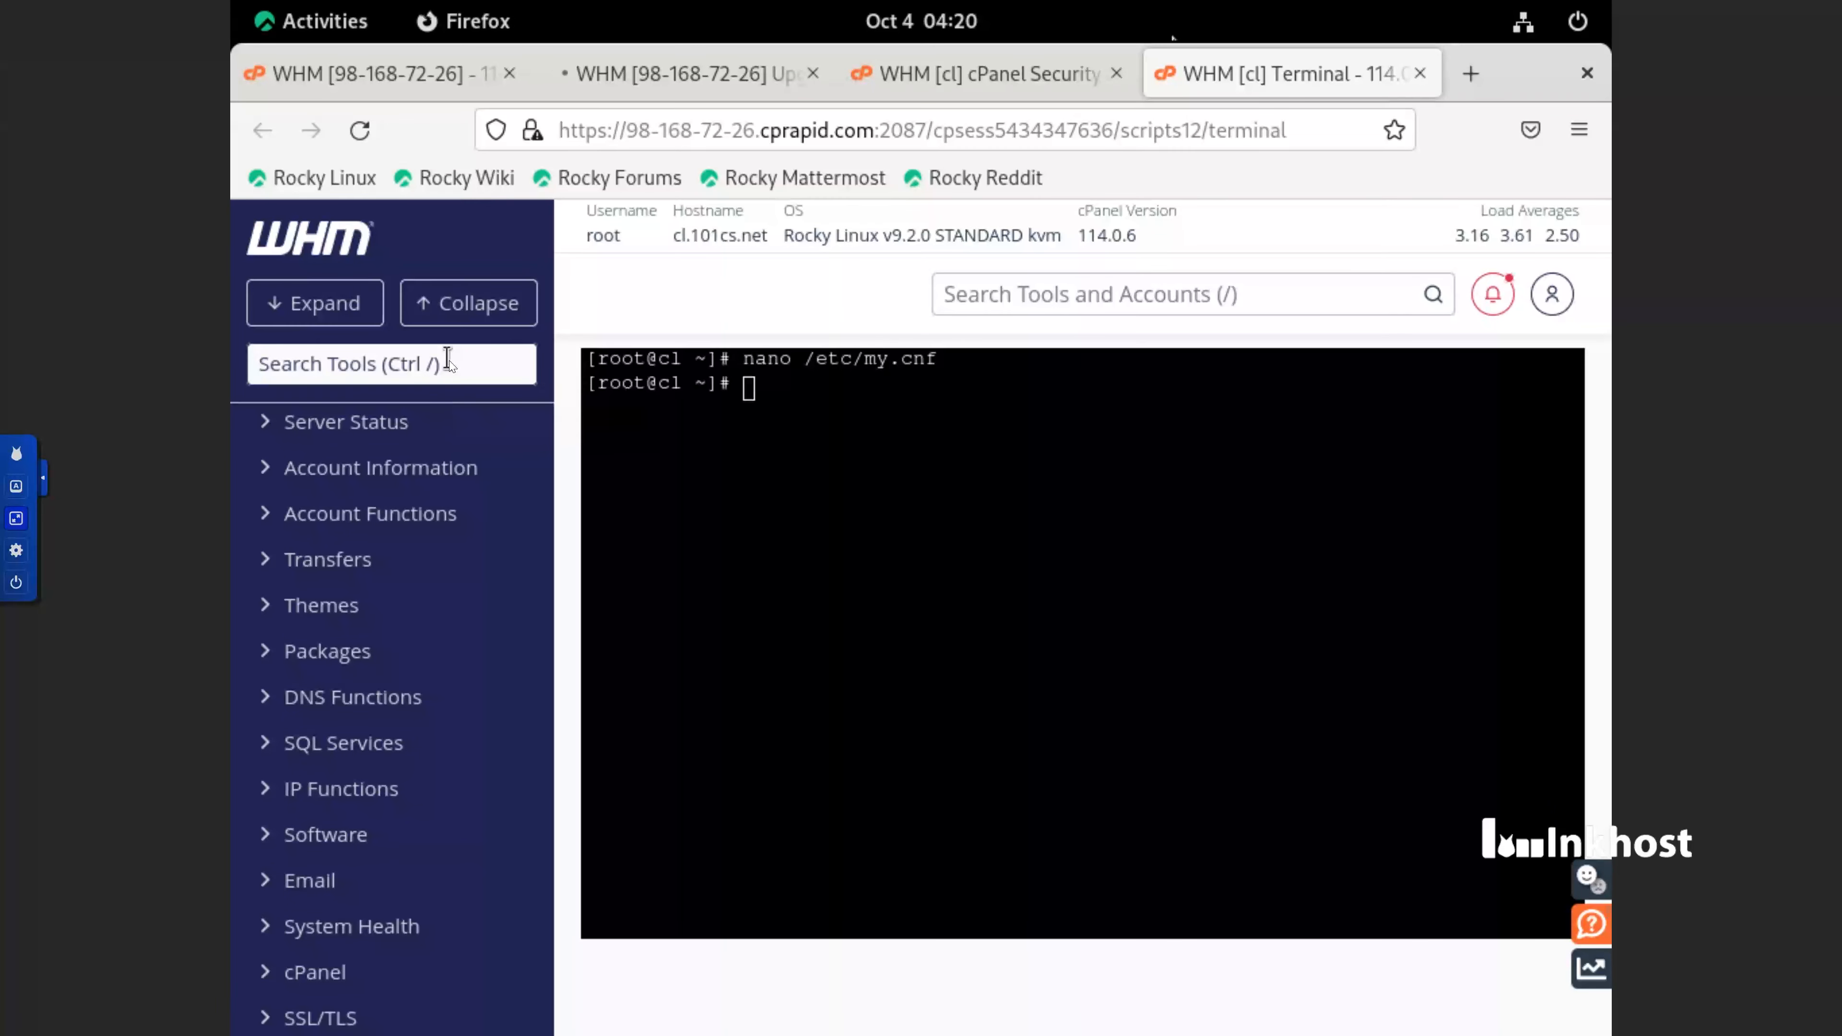
pyautogui.write('ea4')
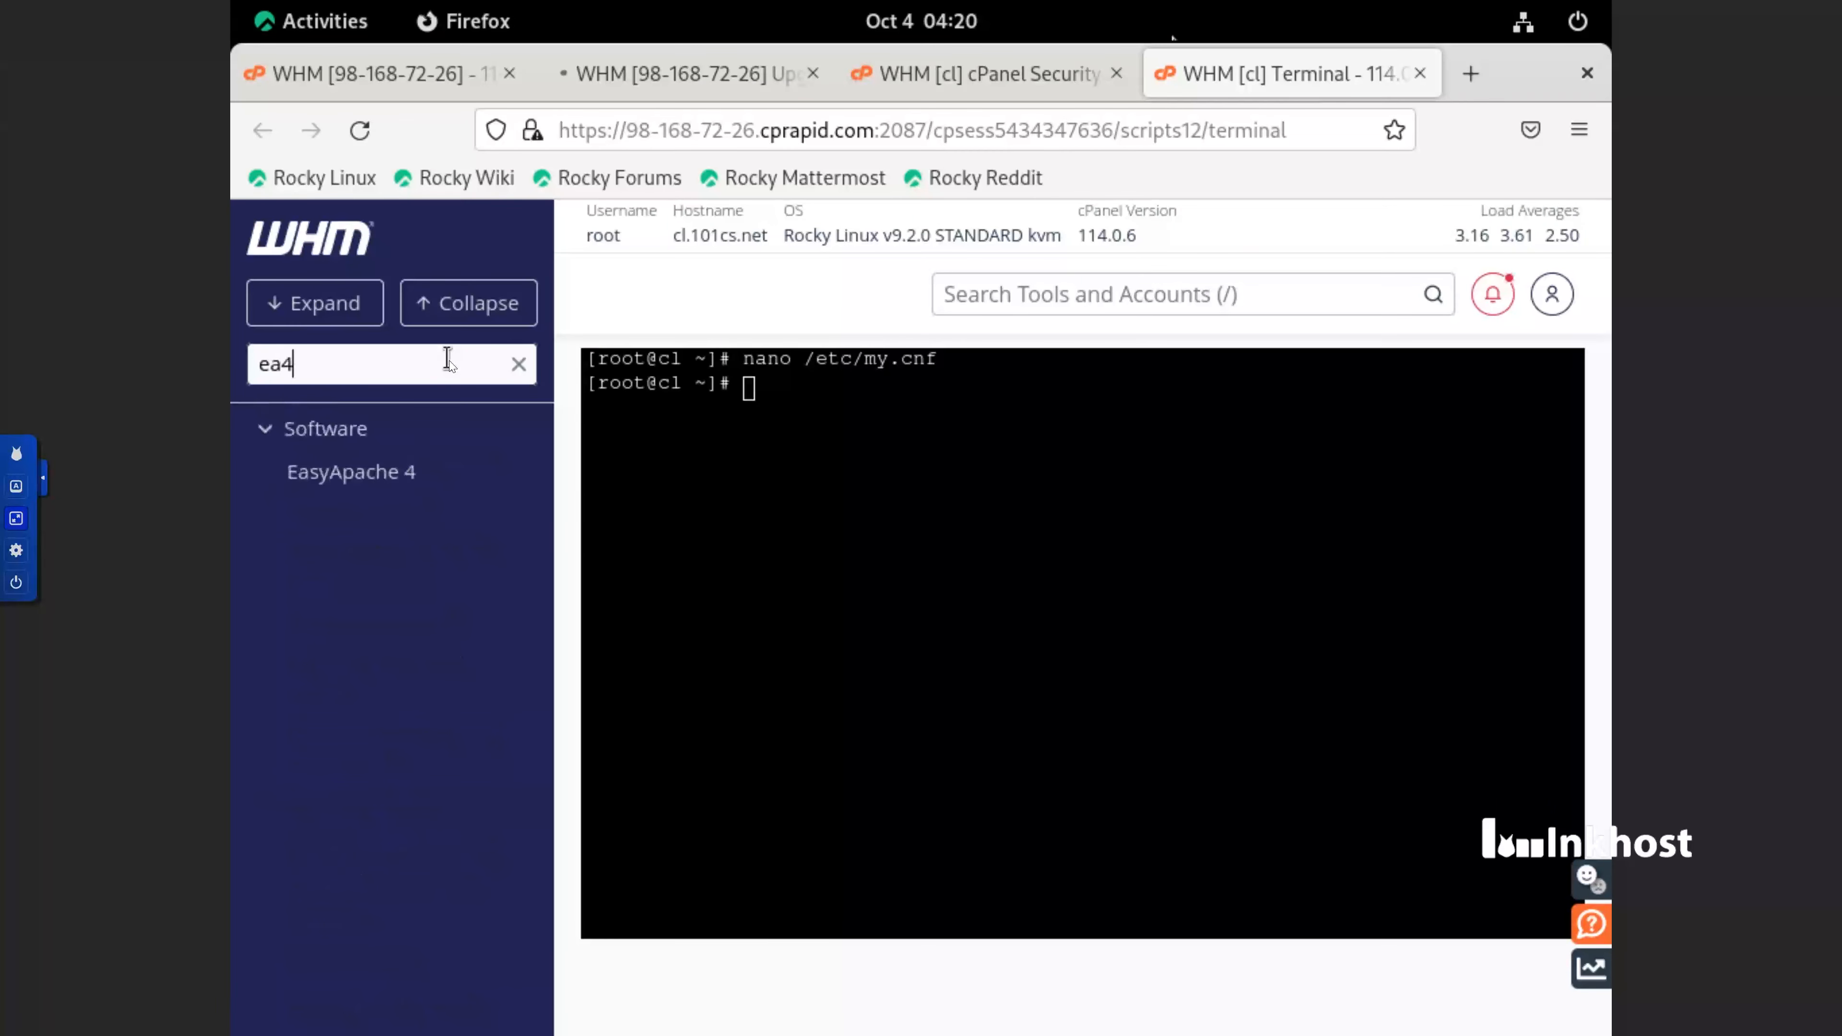
pyautogui.click(414, 475)
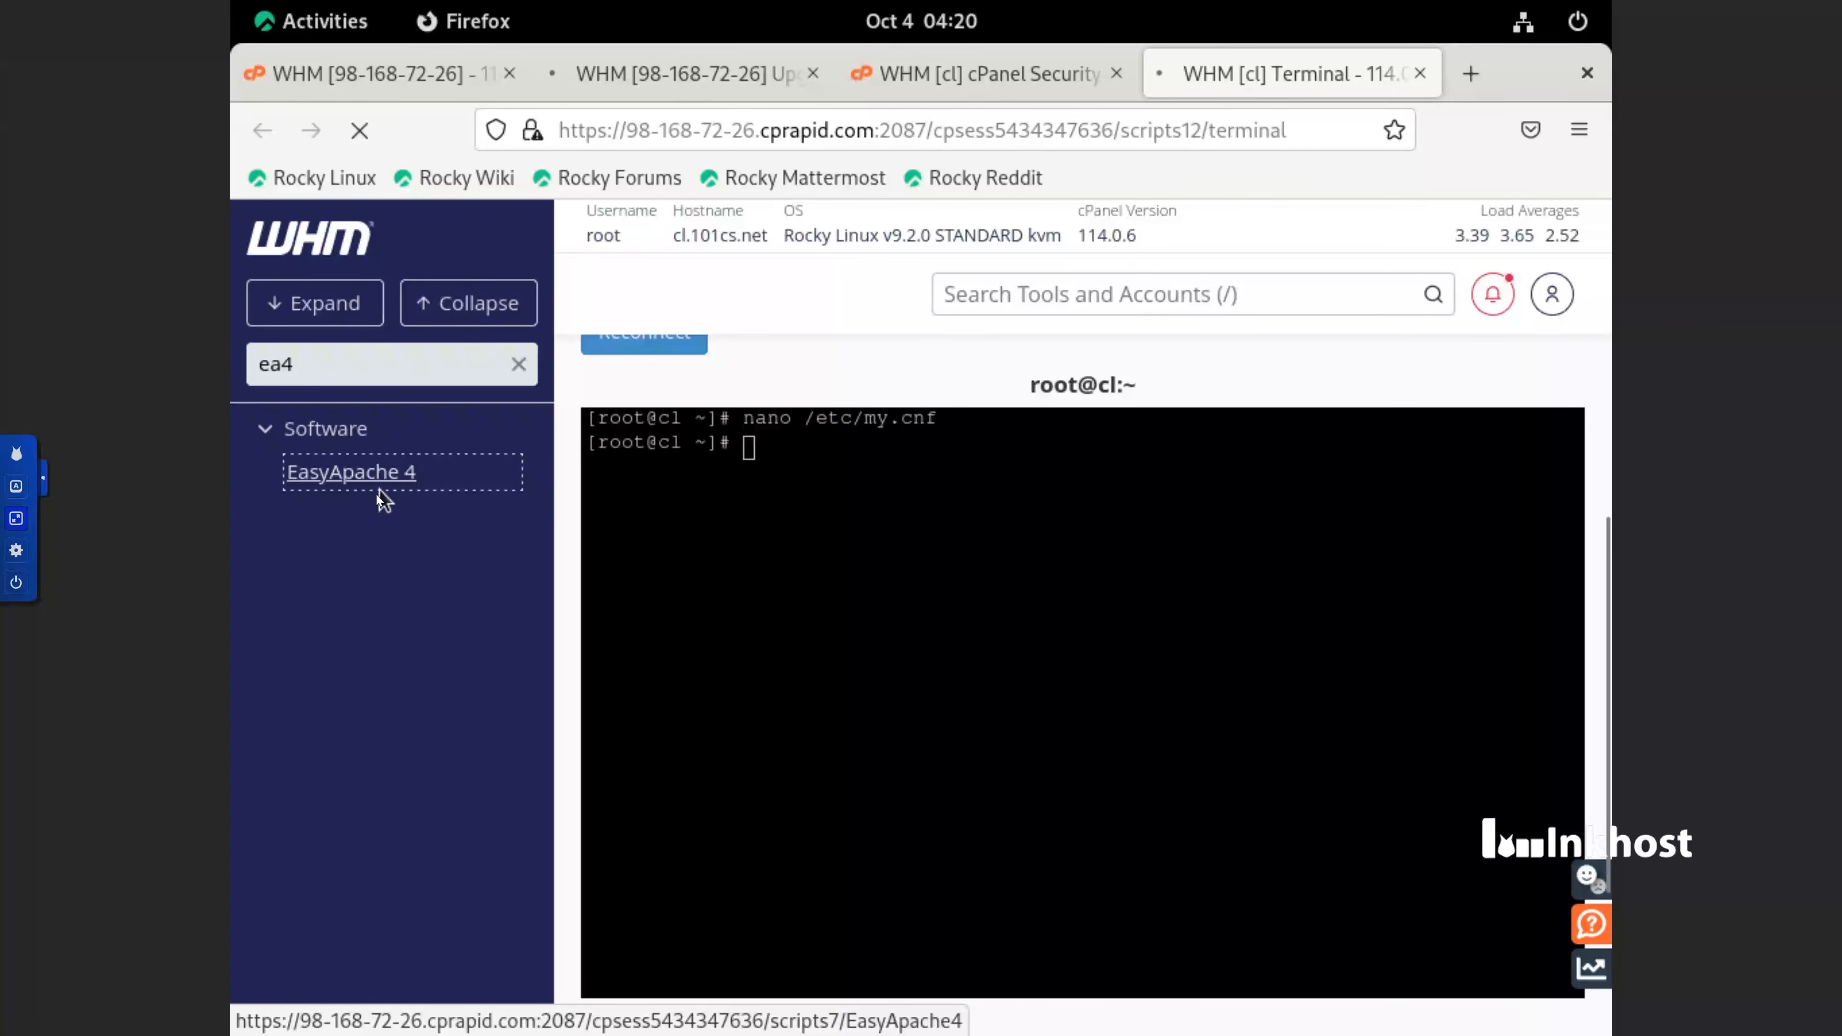
pyautogui.scroll(-3, 1017, 633)
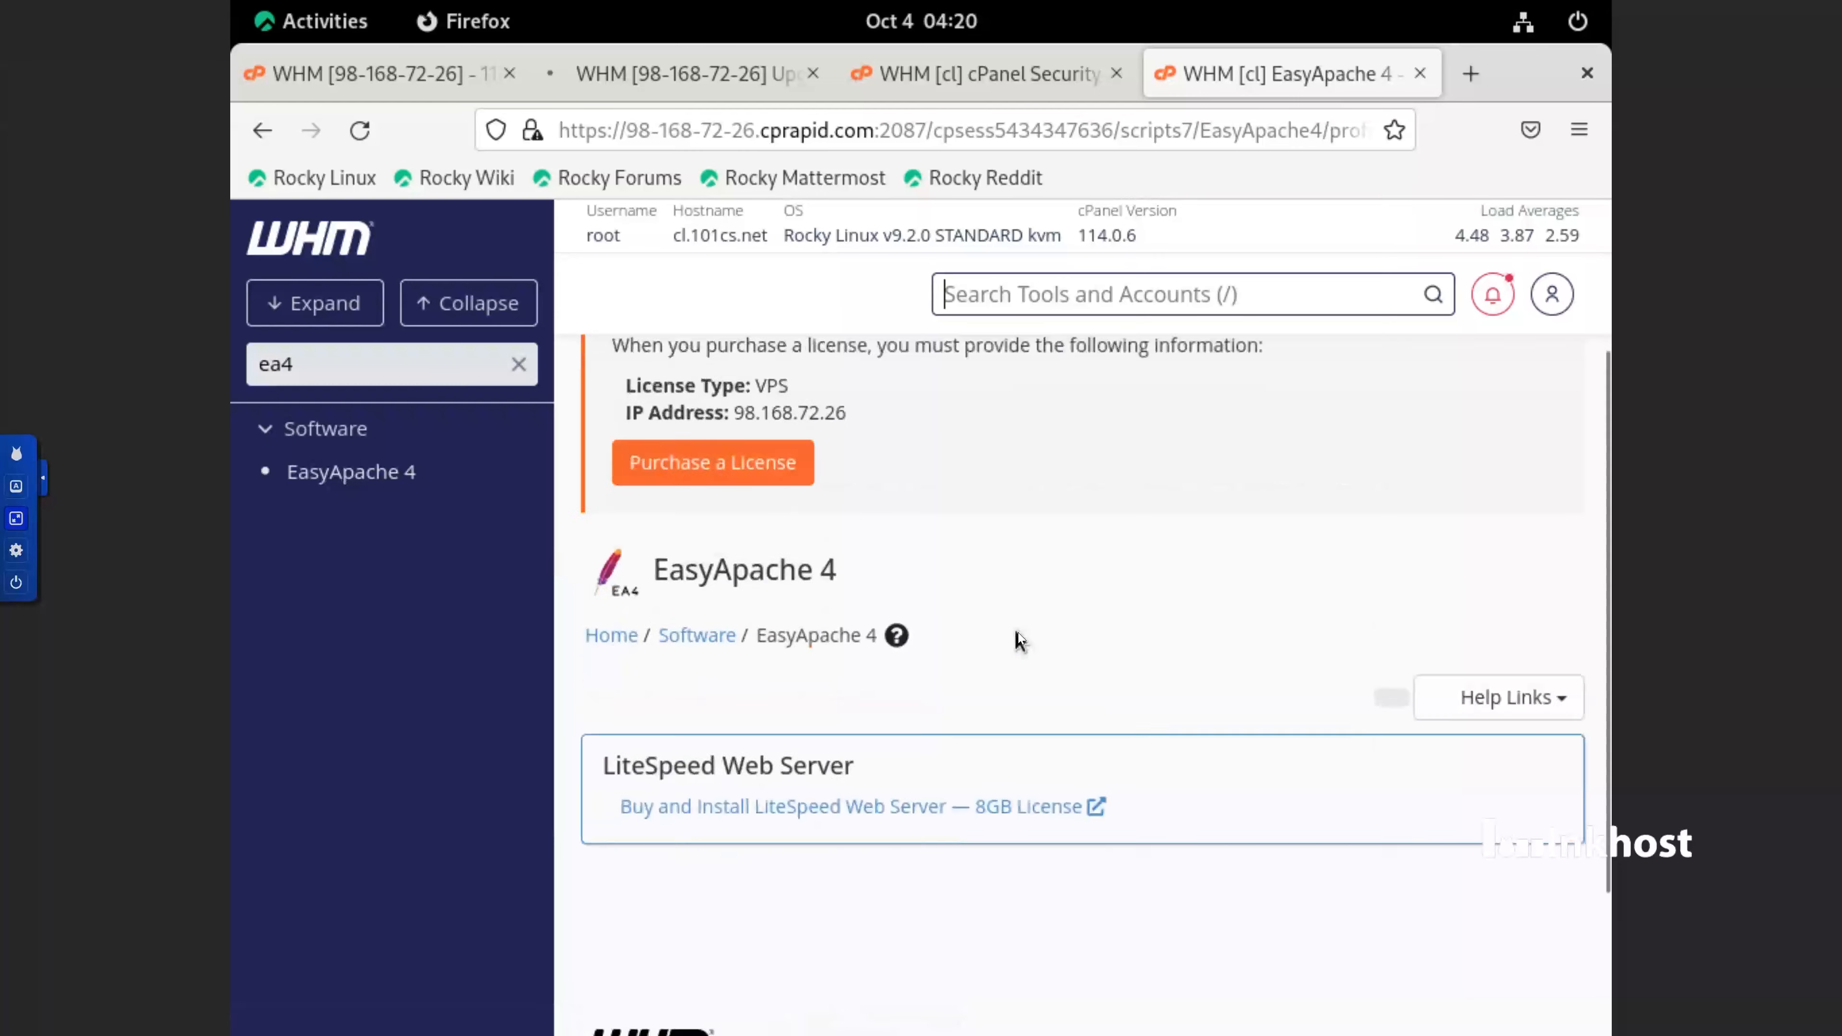
pyautogui.scroll(-3, 1017, 639)
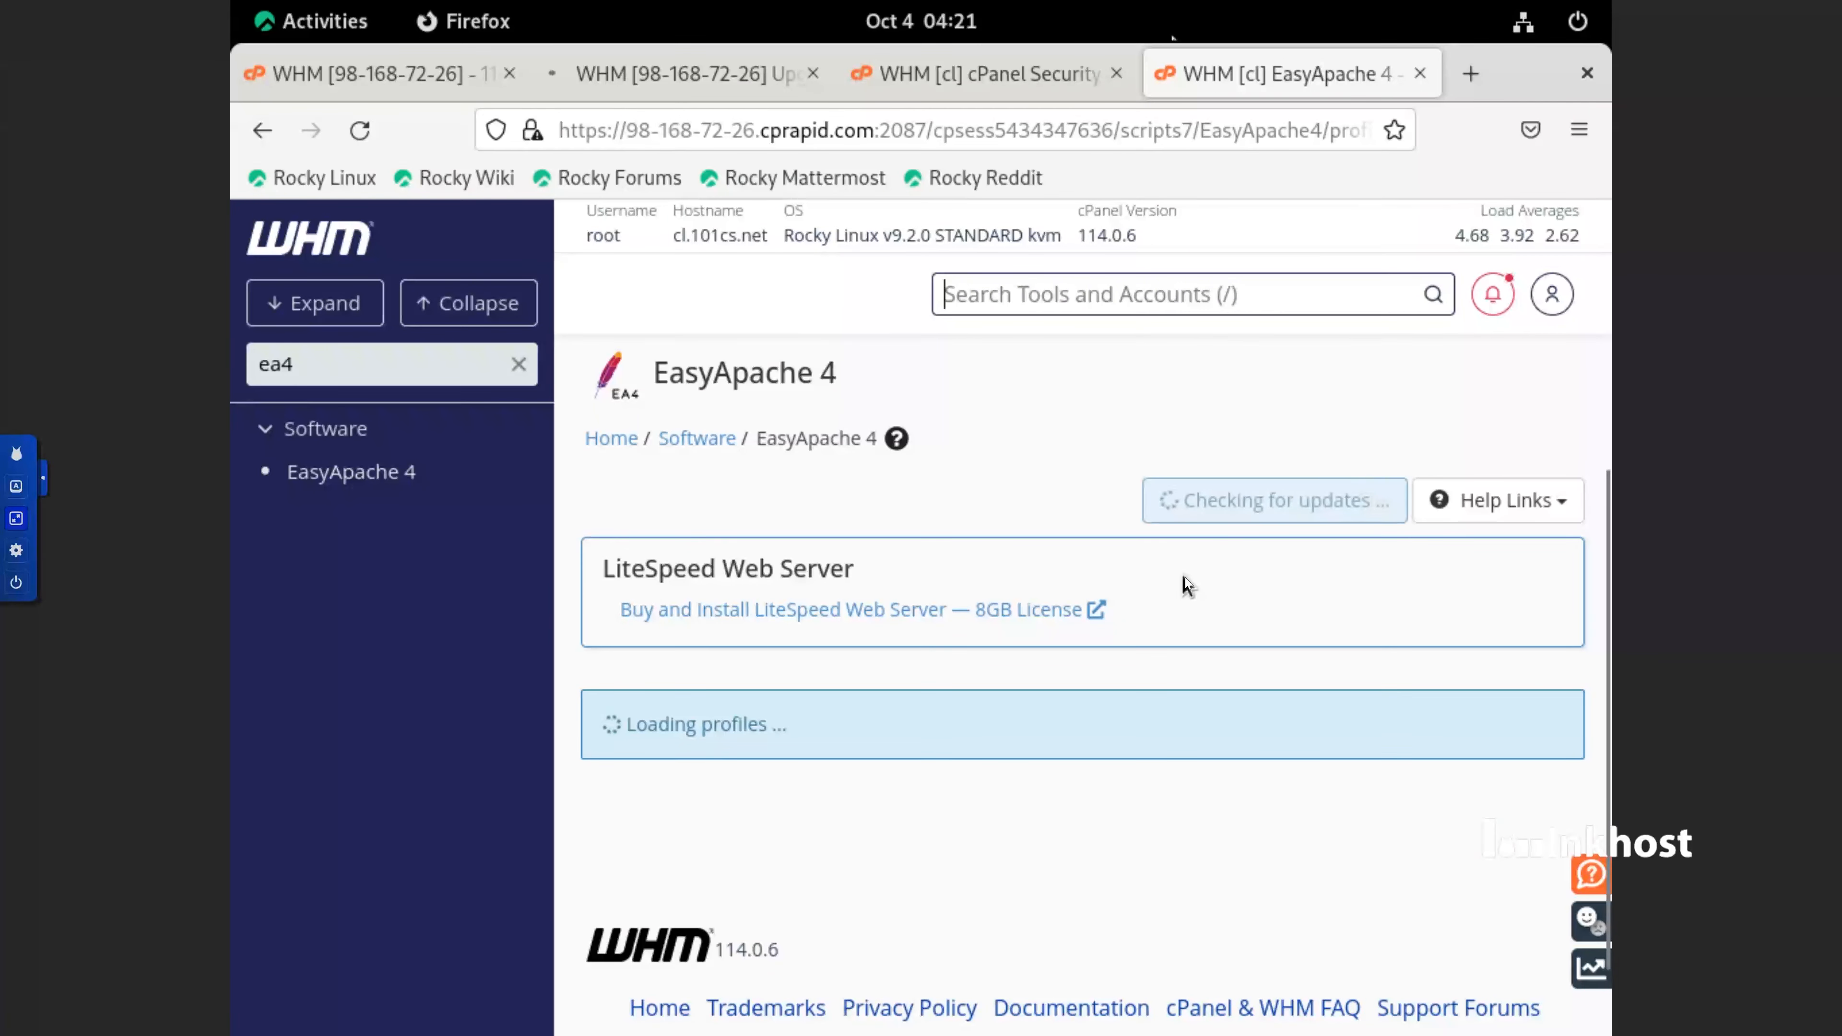
# Start customizing the currently installed packages in EasyApache 4
pyautogui.scroll(-5, 1187, 586)
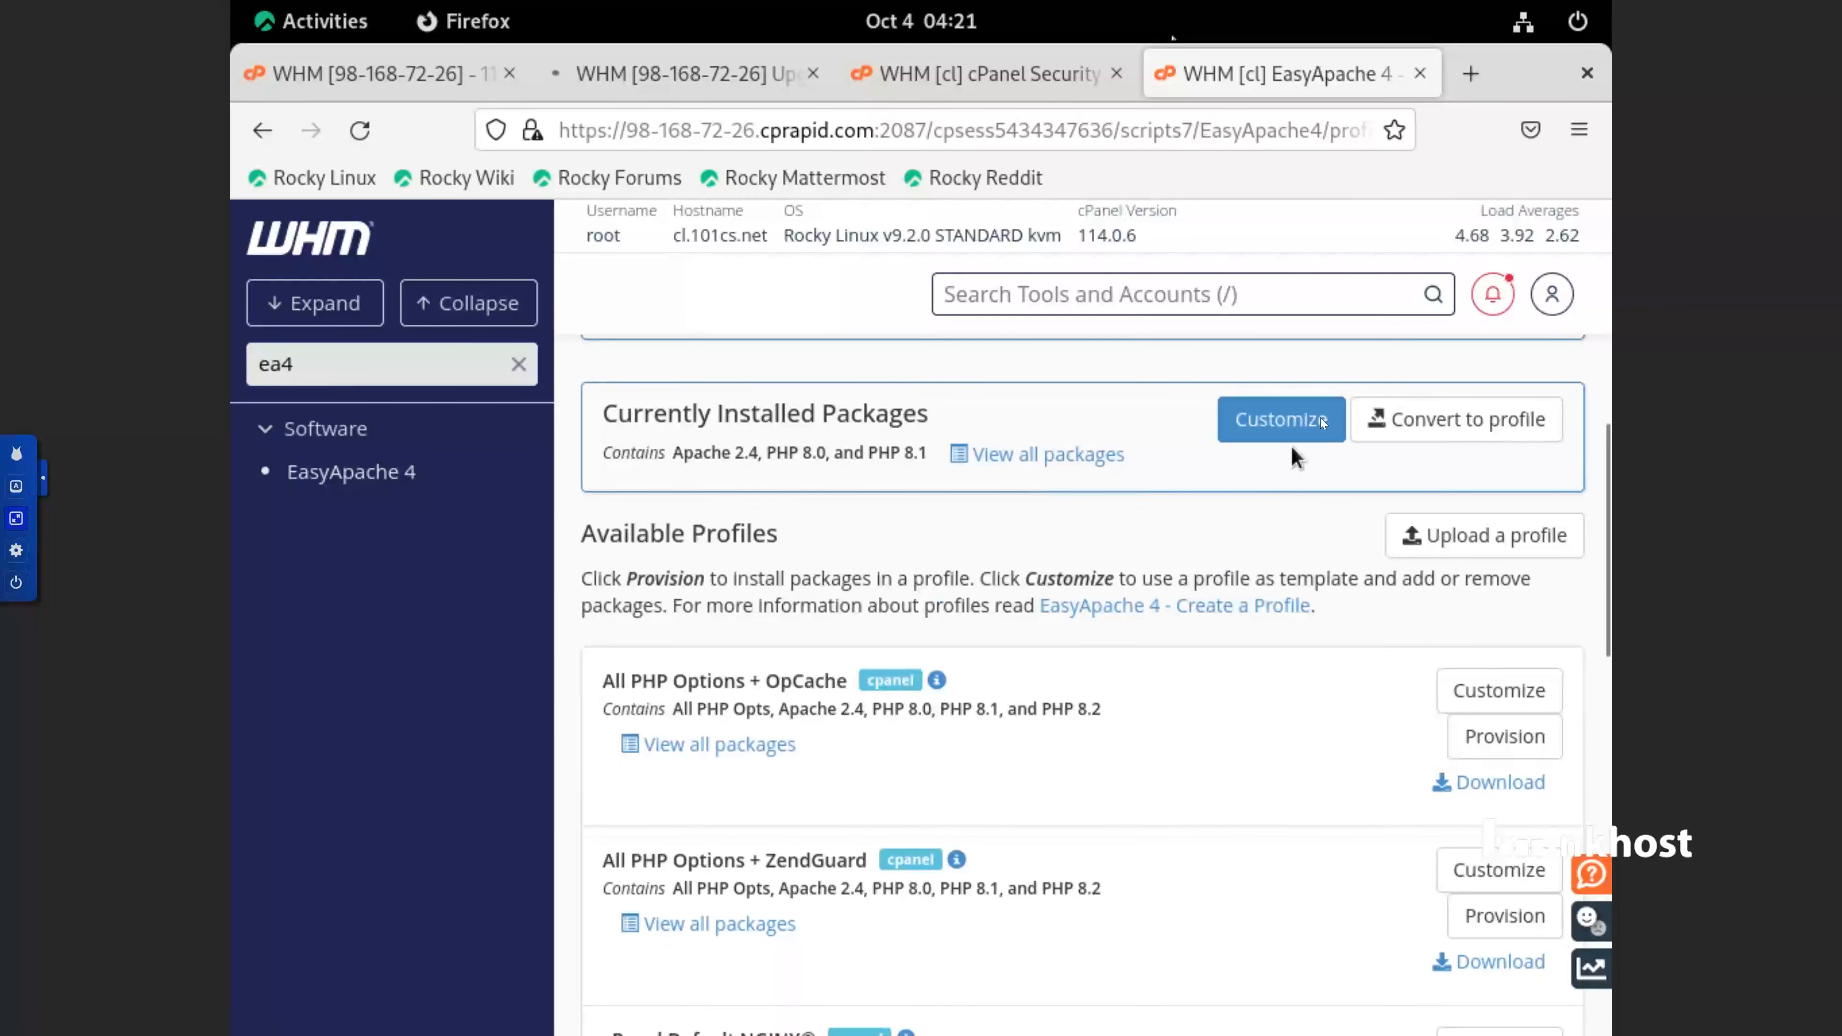
pyautogui.click(1314, 425)
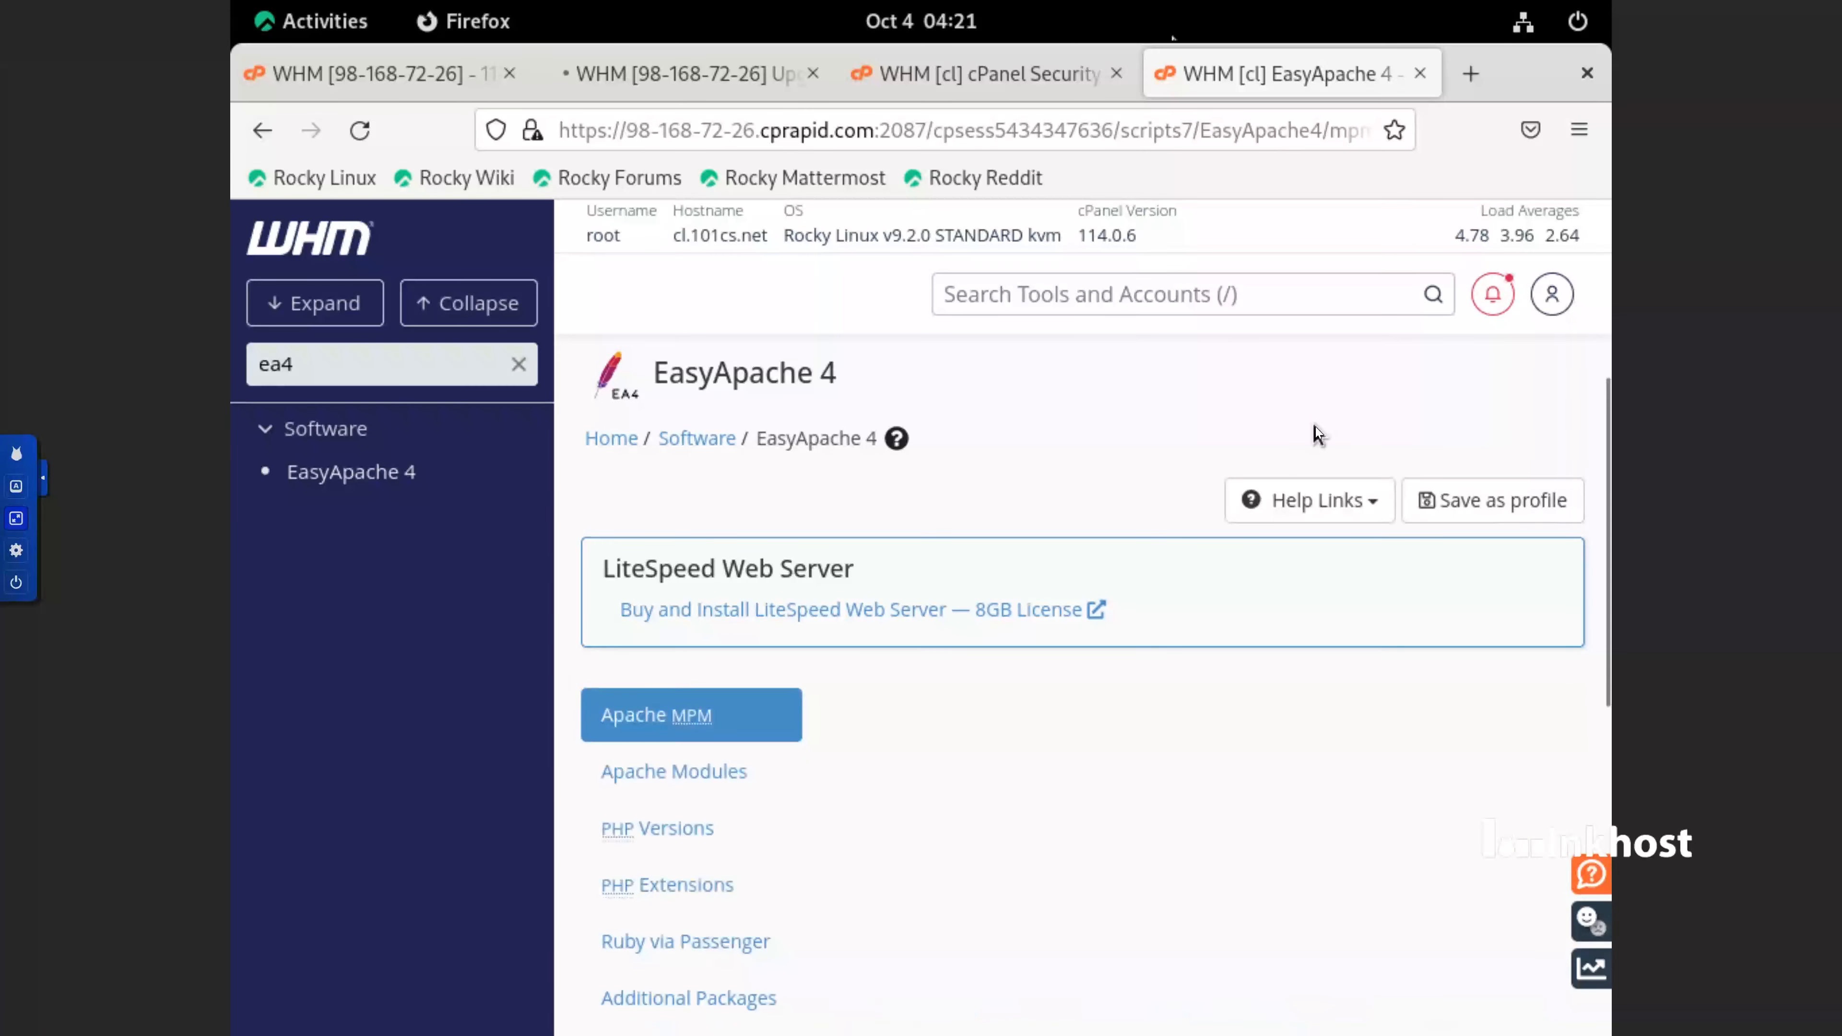
pyautogui.scroll(-4, 1315, 426)
pyautogui.click(667, 578)
pyautogui.click(987, 506)
pyautogui.write('mod_ruid2')
# Search the Apache Modules list for mod_ruid2
pyautogui.click(734, 464)
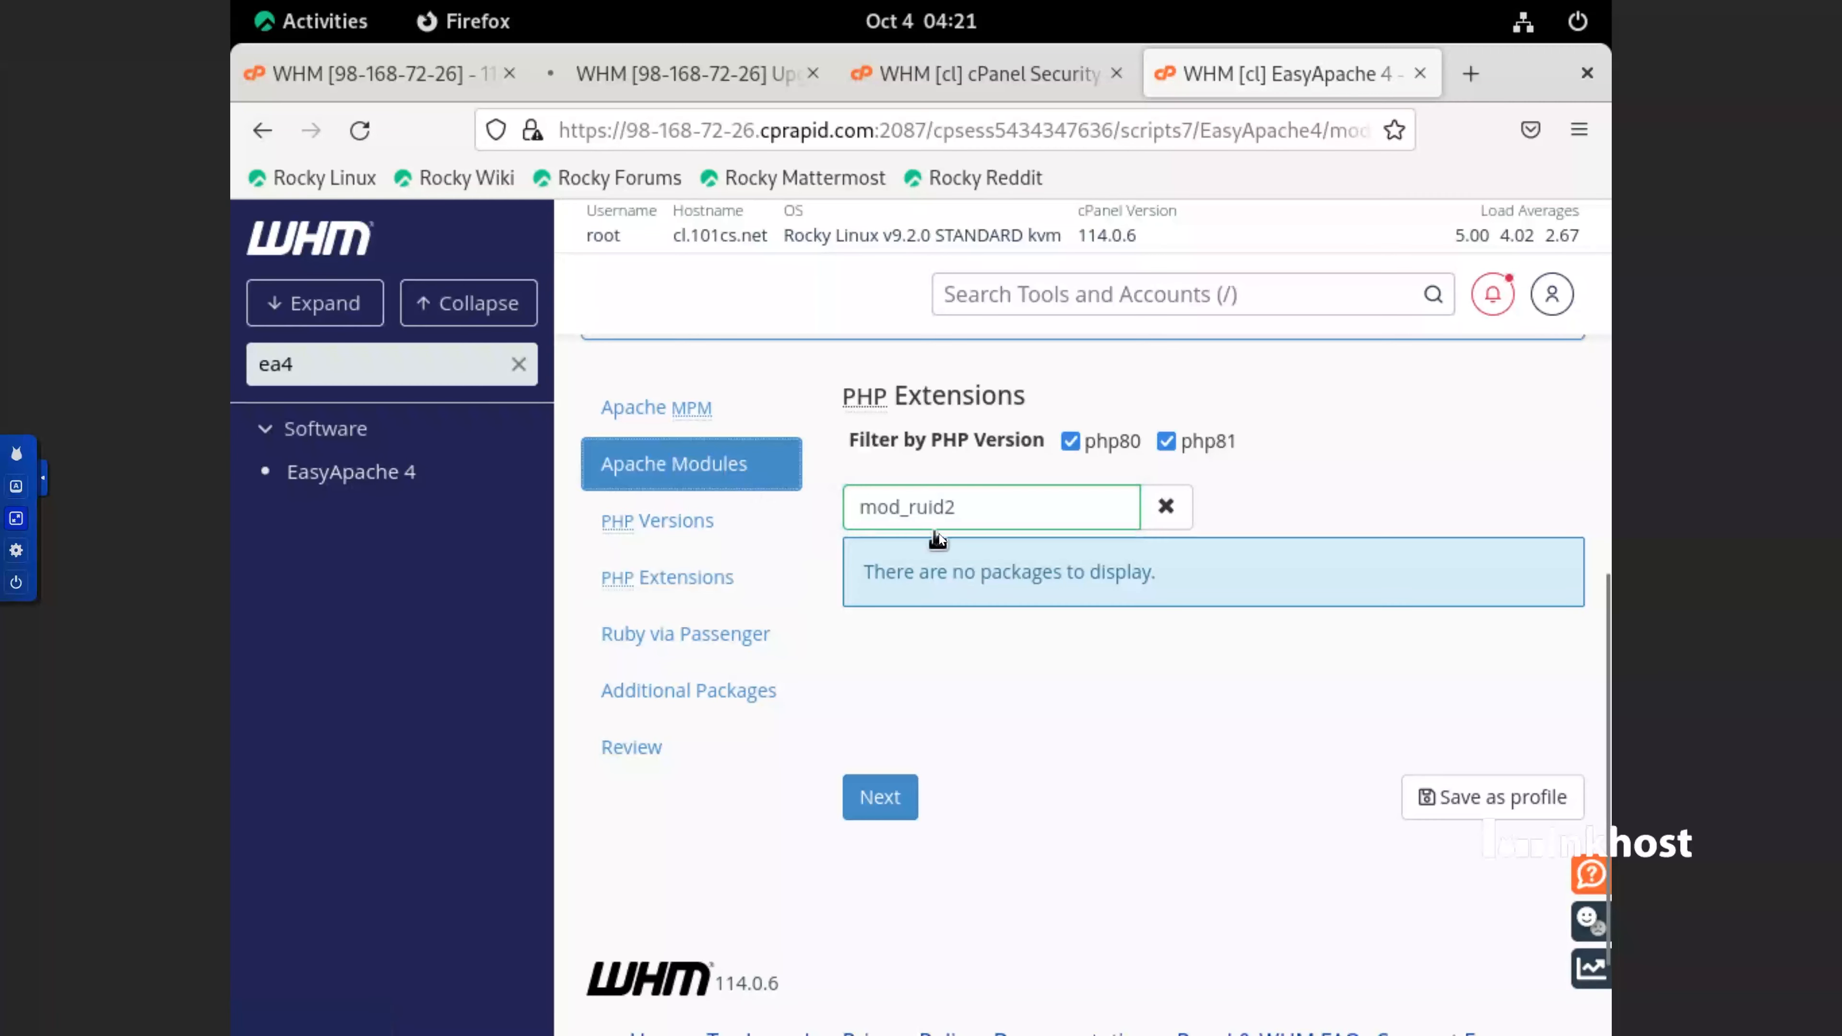
pyautogui.rightClick(979, 465)
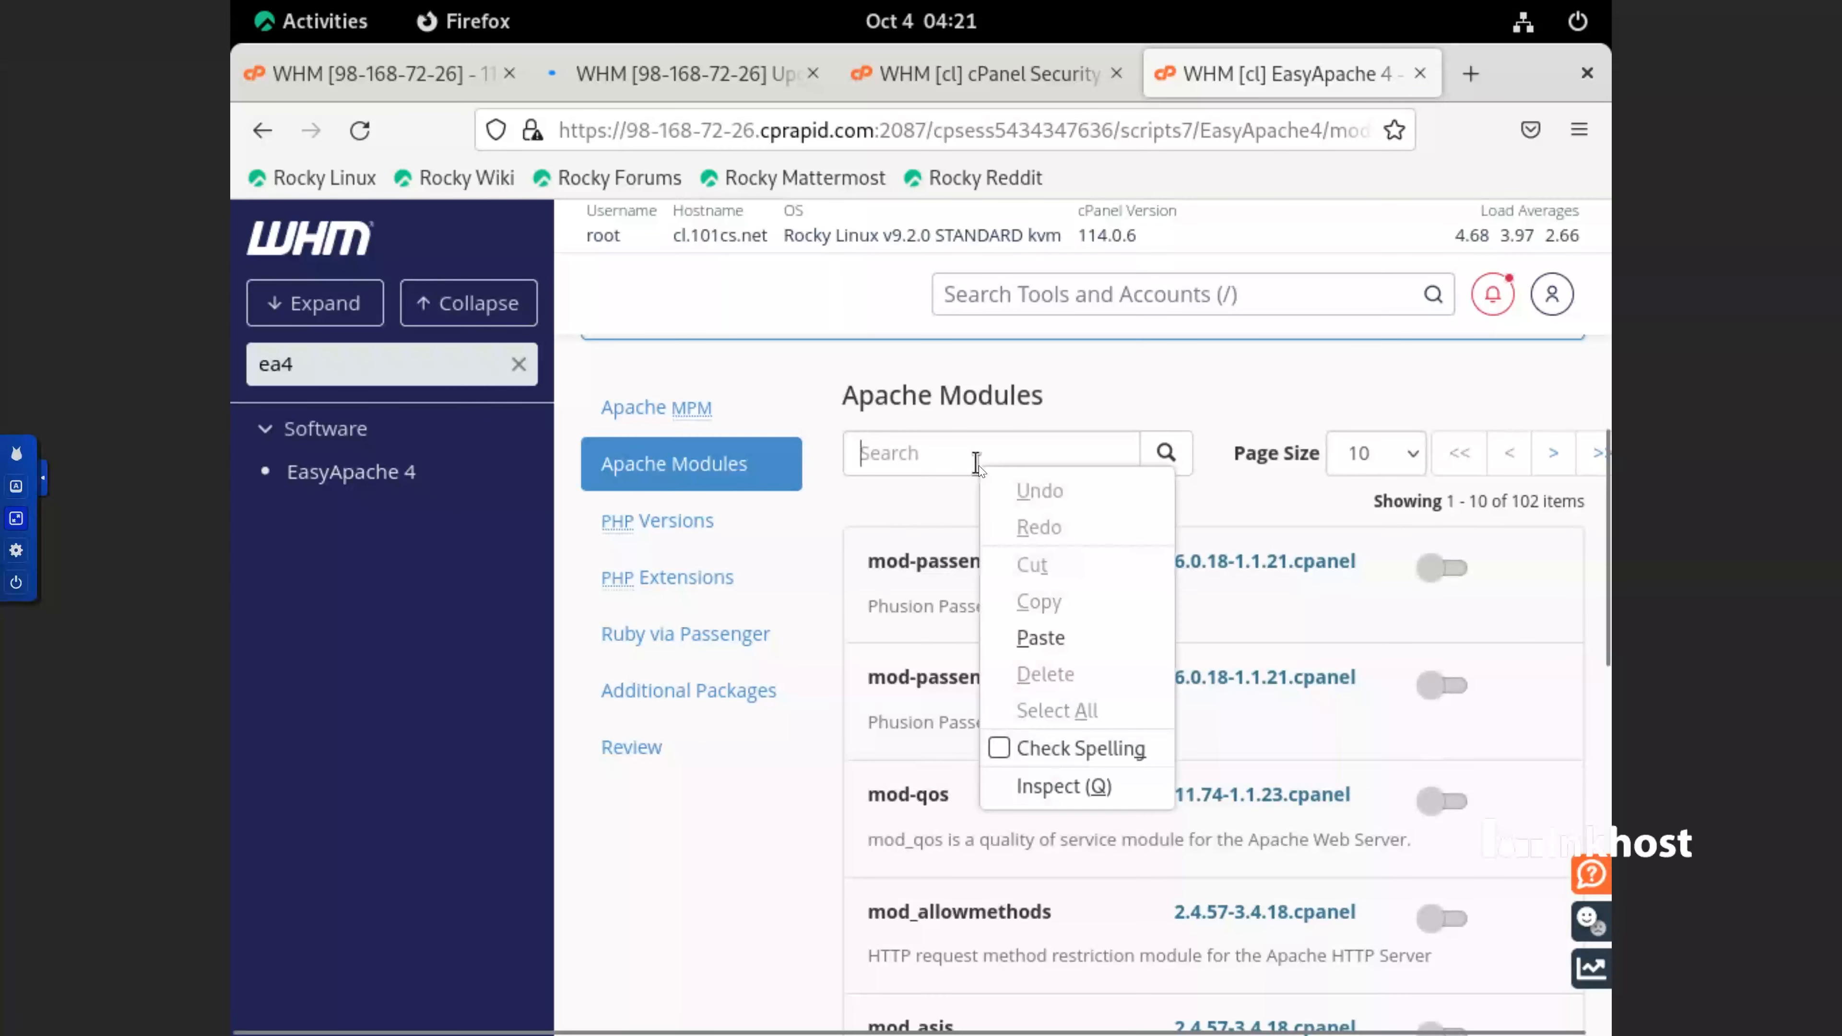
pyautogui.click(1042, 638)
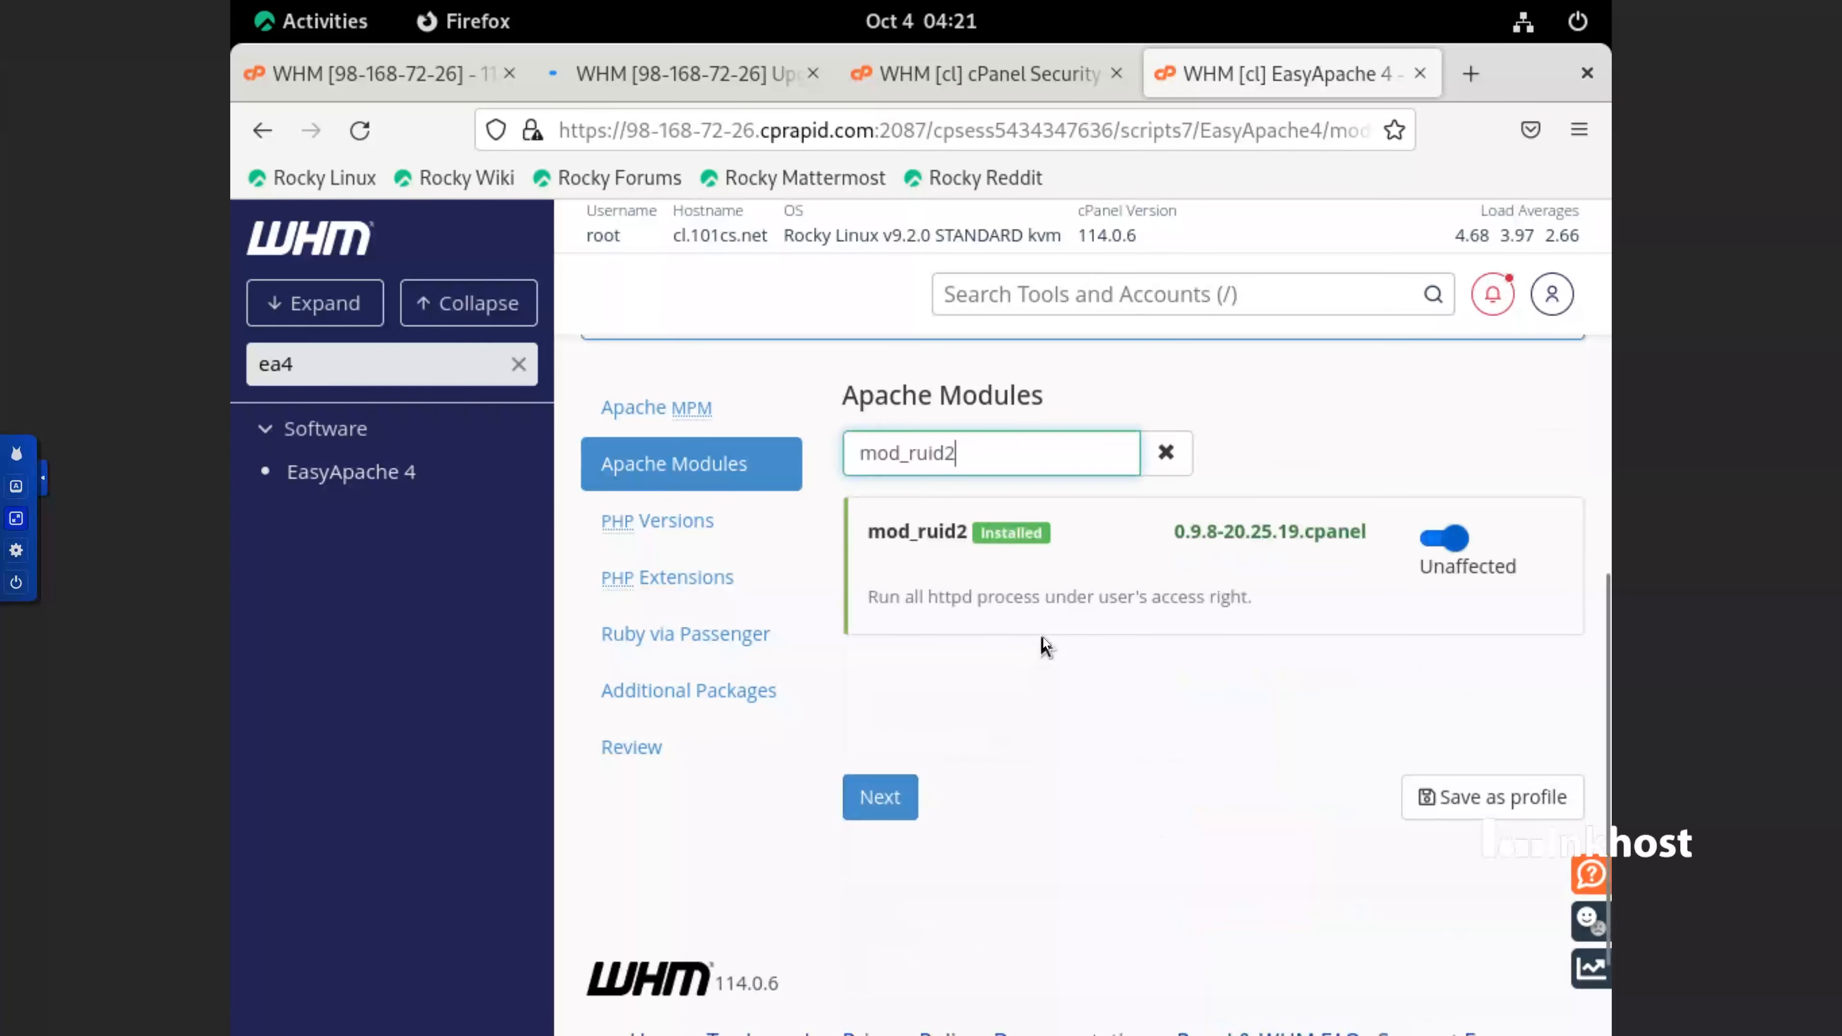
# Open the Tweak Settings area linked in Security Advisor's Apache vhosts recommendation in a separate browser tab, and return to the recommendation
pyautogui.click(990, 73)
pyautogui.middleClick(1284, 489)
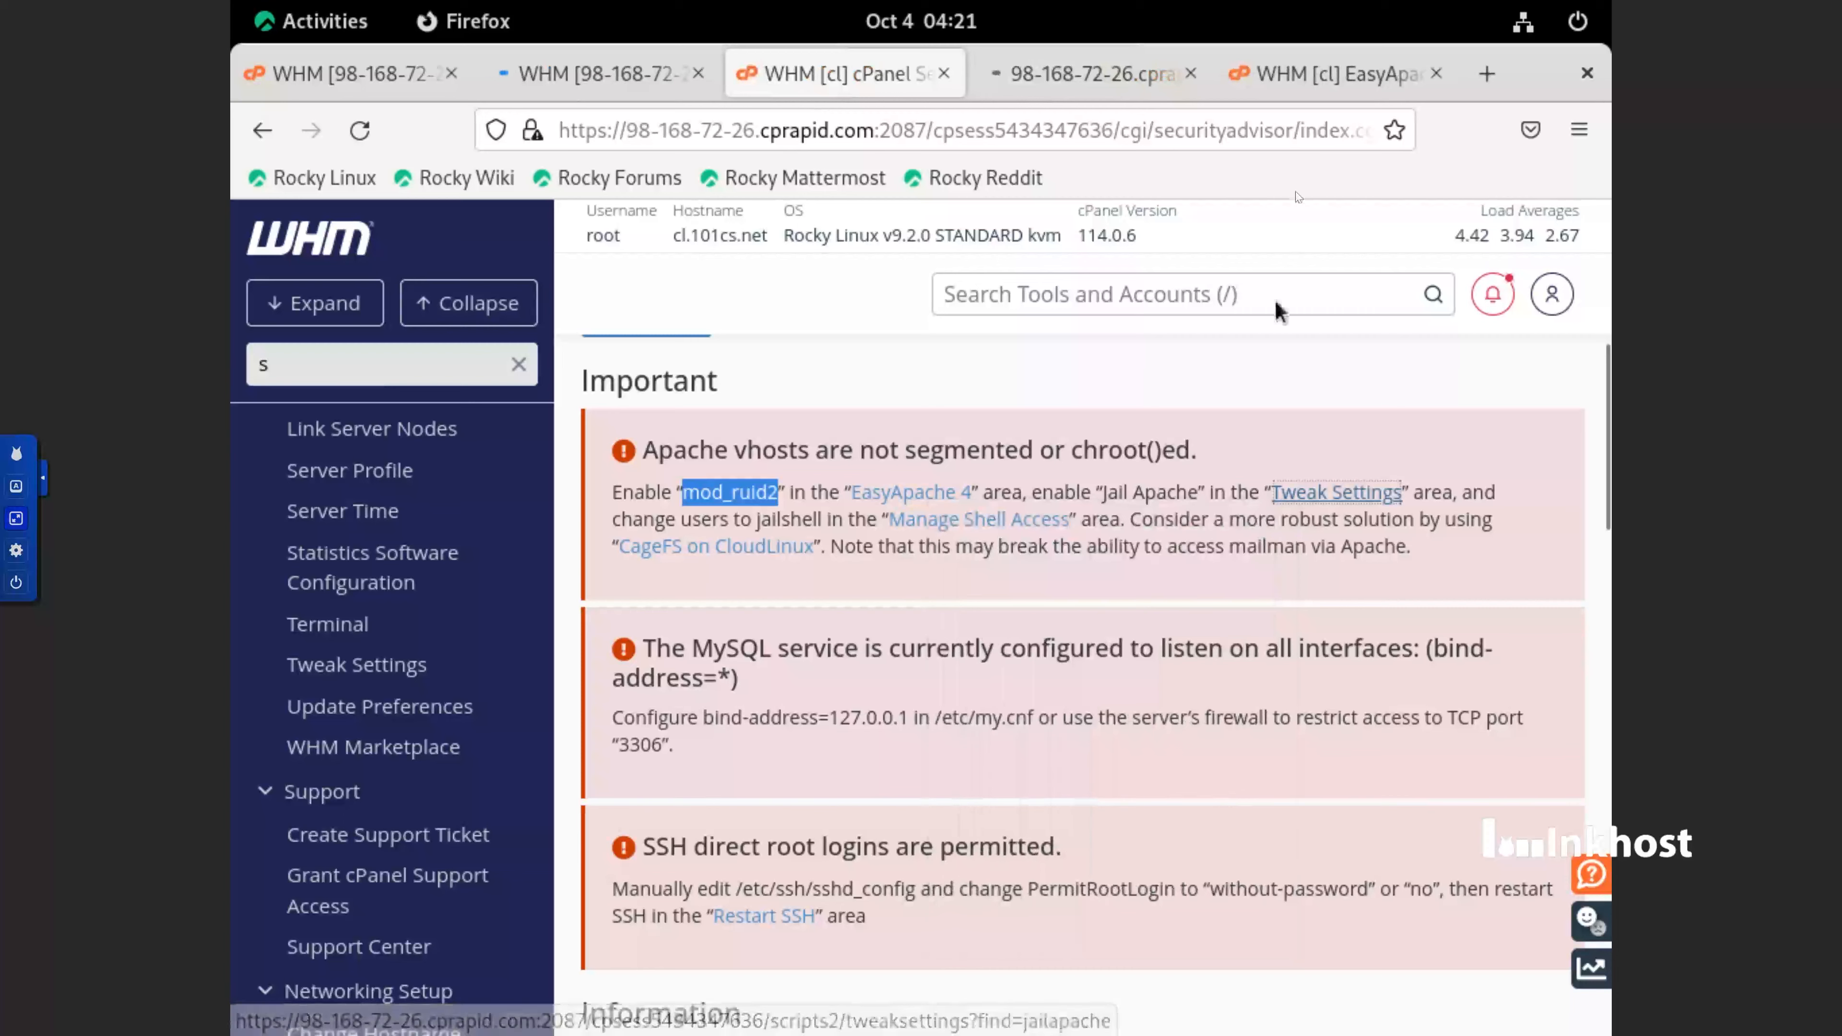
pyautogui.click(1129, 72)
pyautogui.click(863, 82)
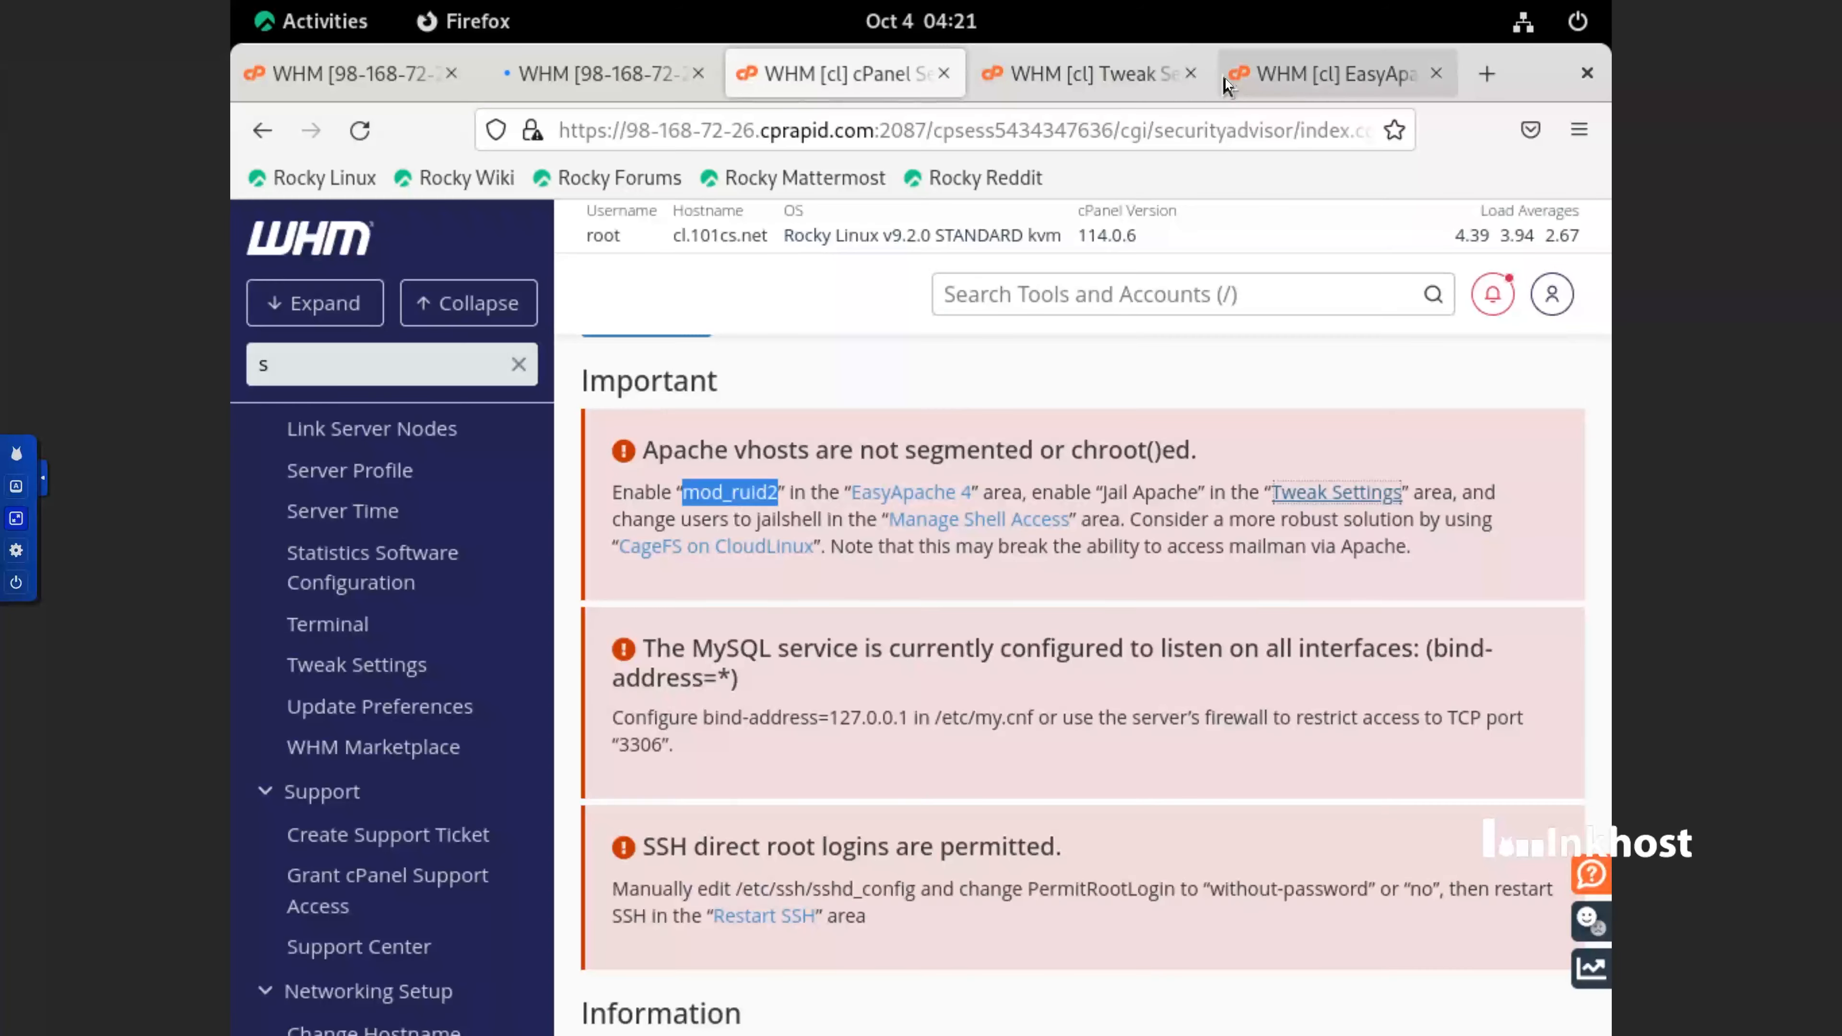
pyautogui.click(1305, 78)
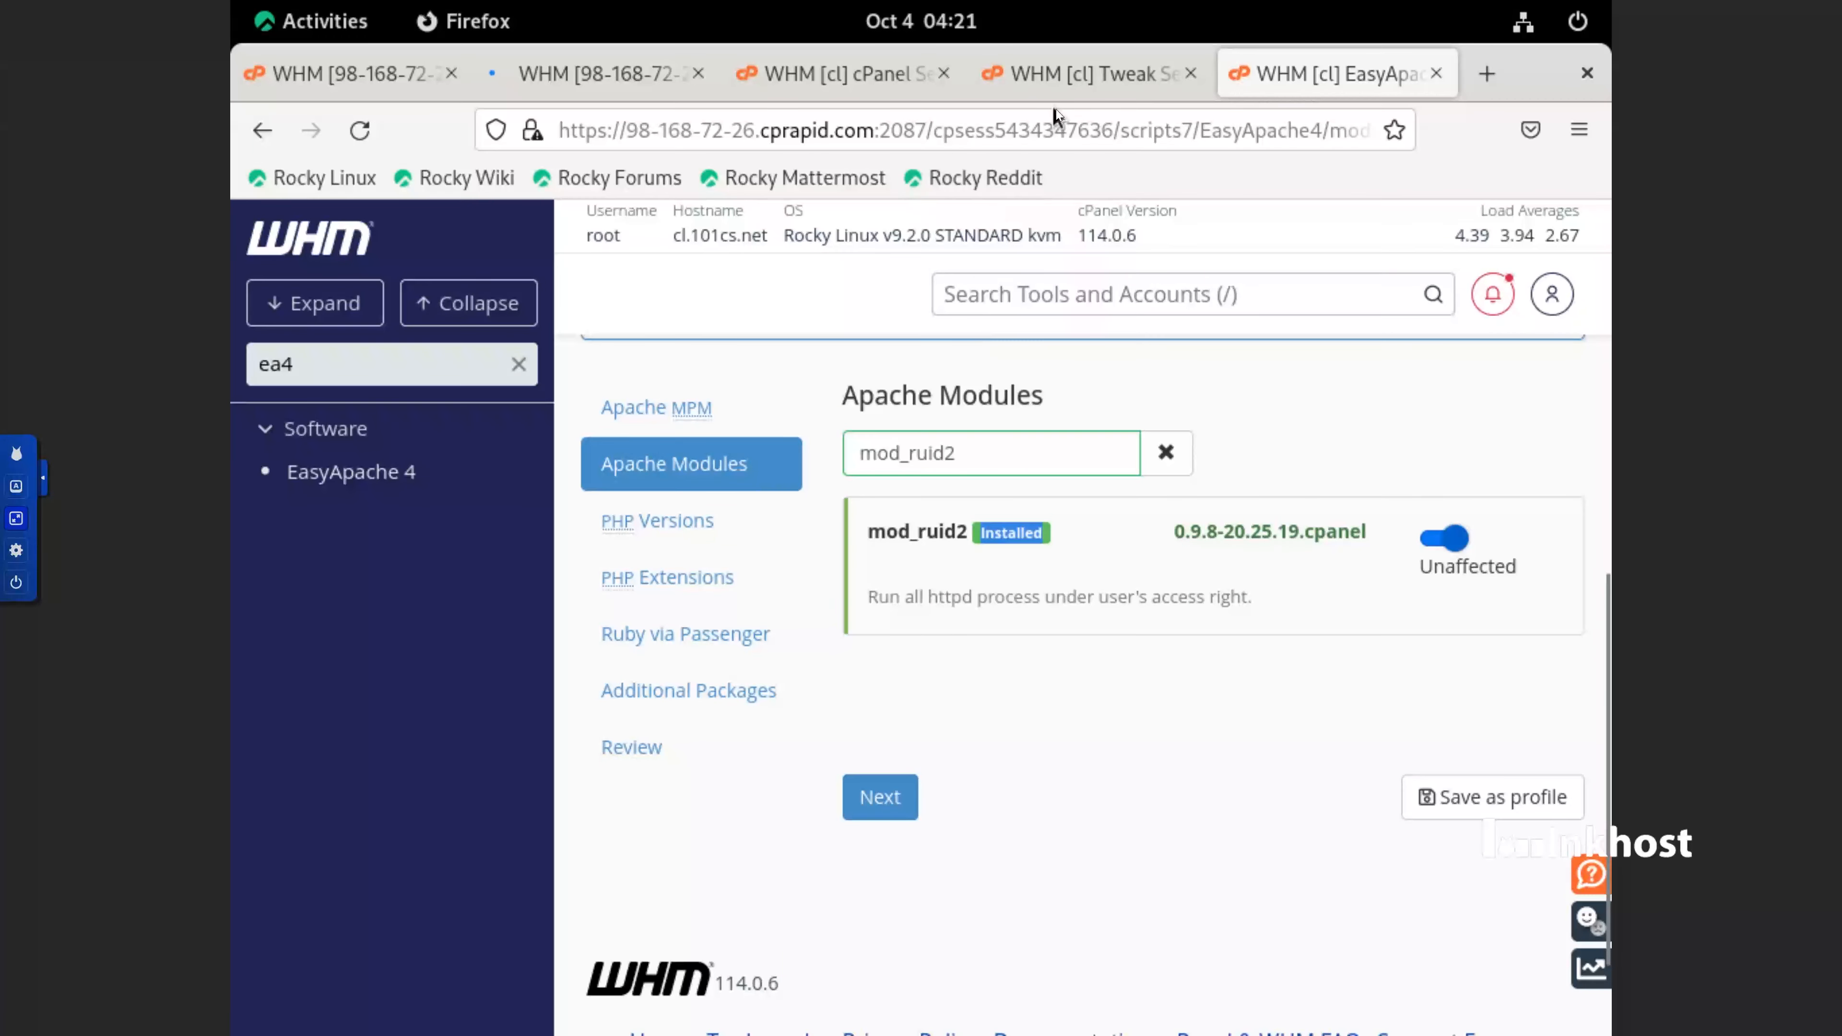
pyautogui.click(1054, 79)
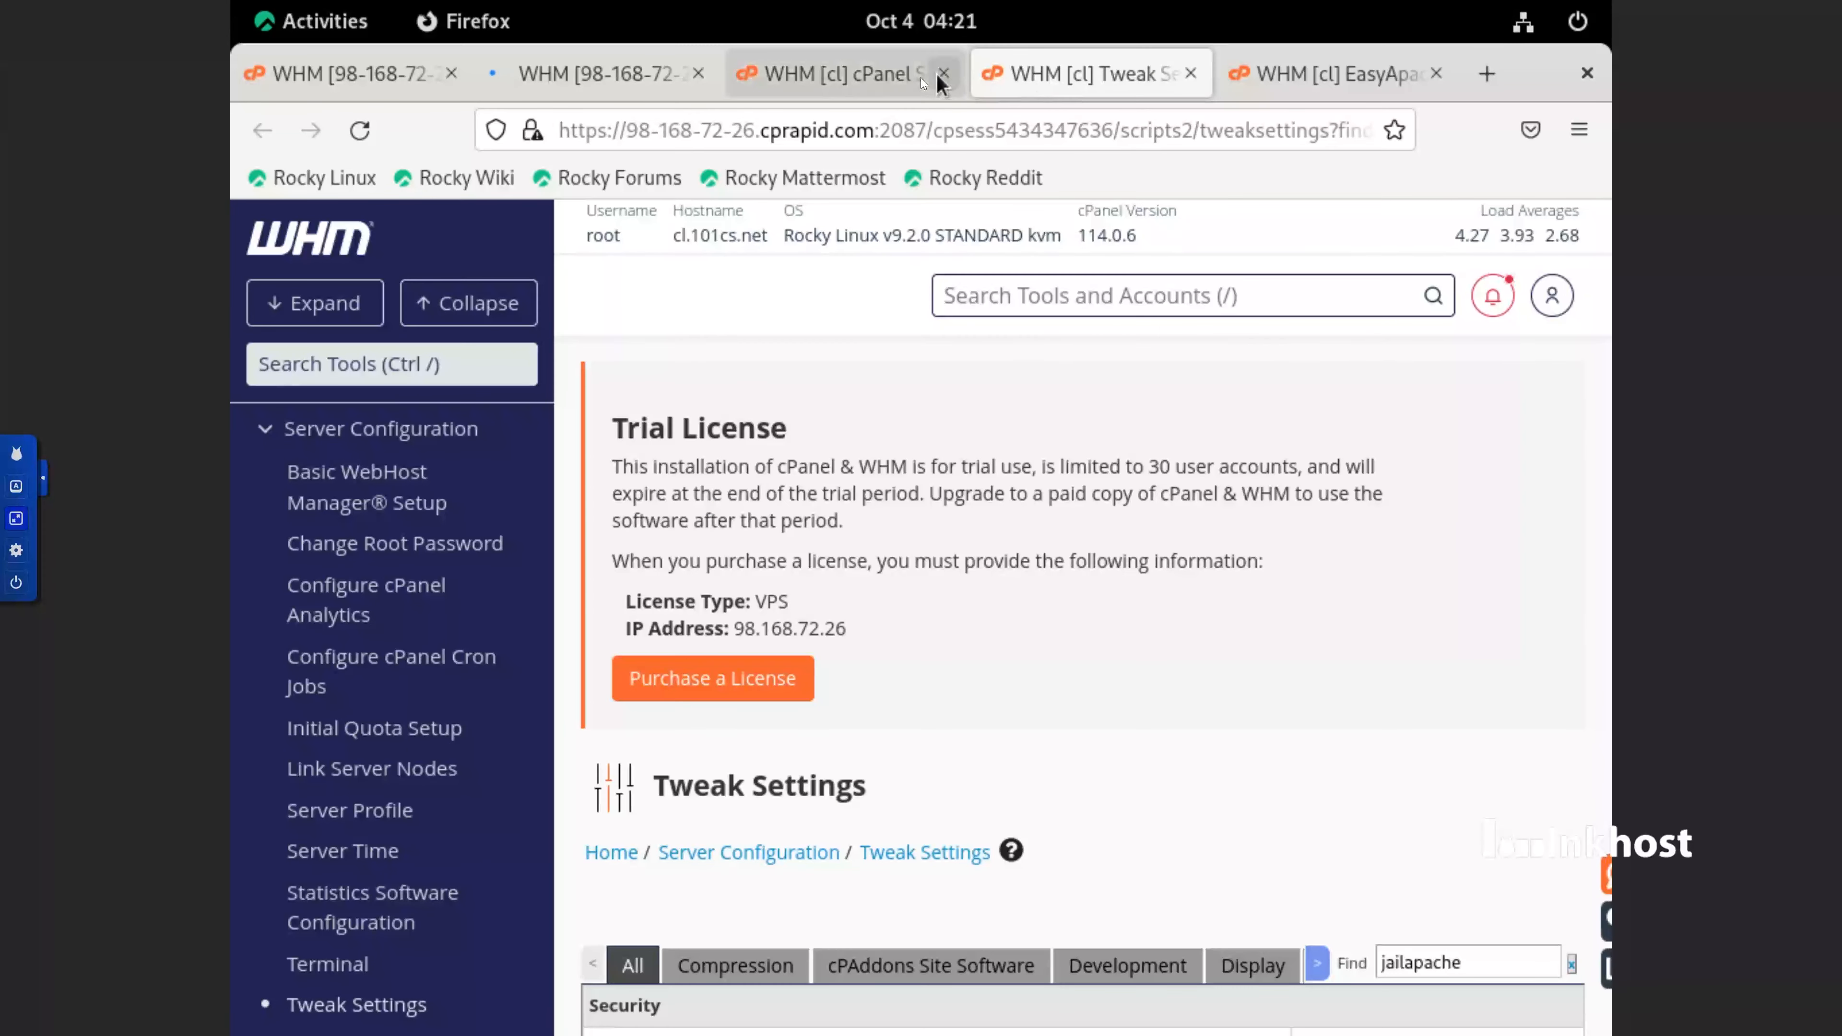
pyautogui.click(888, 70)
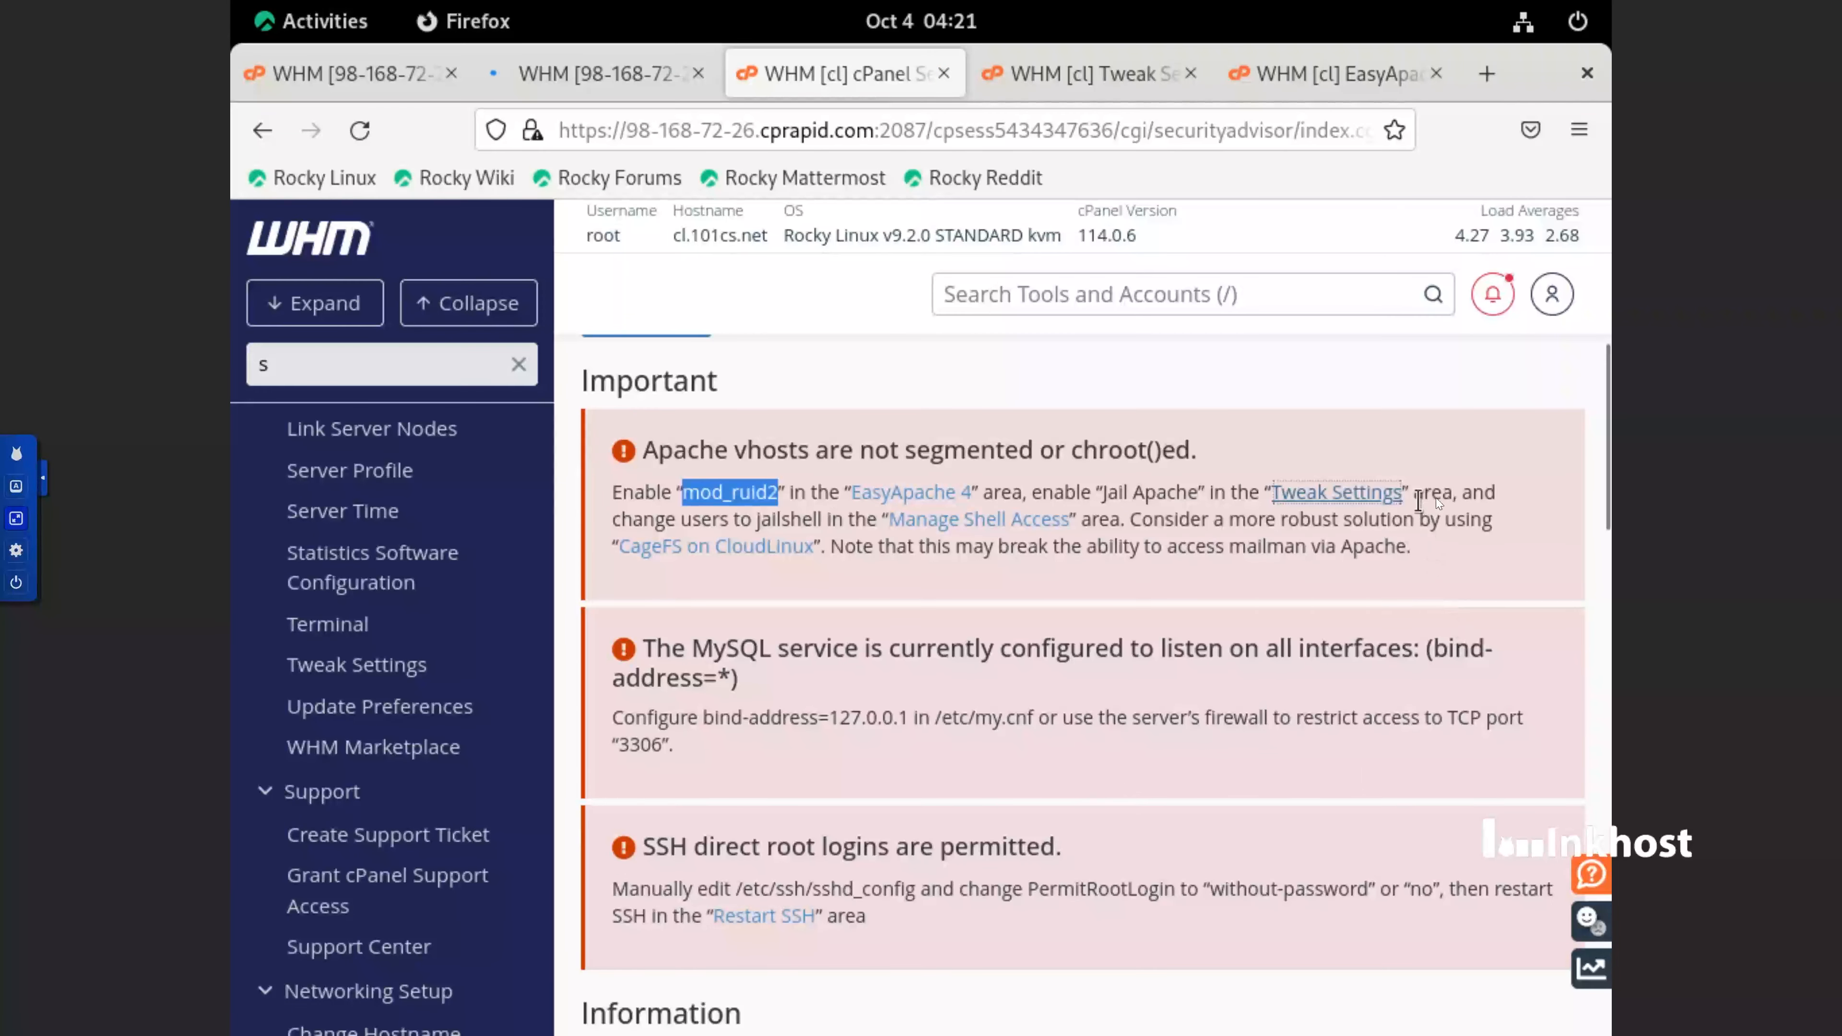
# Copy the word jailshell from the Apache vhosts recommendation in Security Advisor
pyautogui.click(800, 524)
pyautogui.doubleClick(801, 524)
pyautogui.rightClick(823, 524)
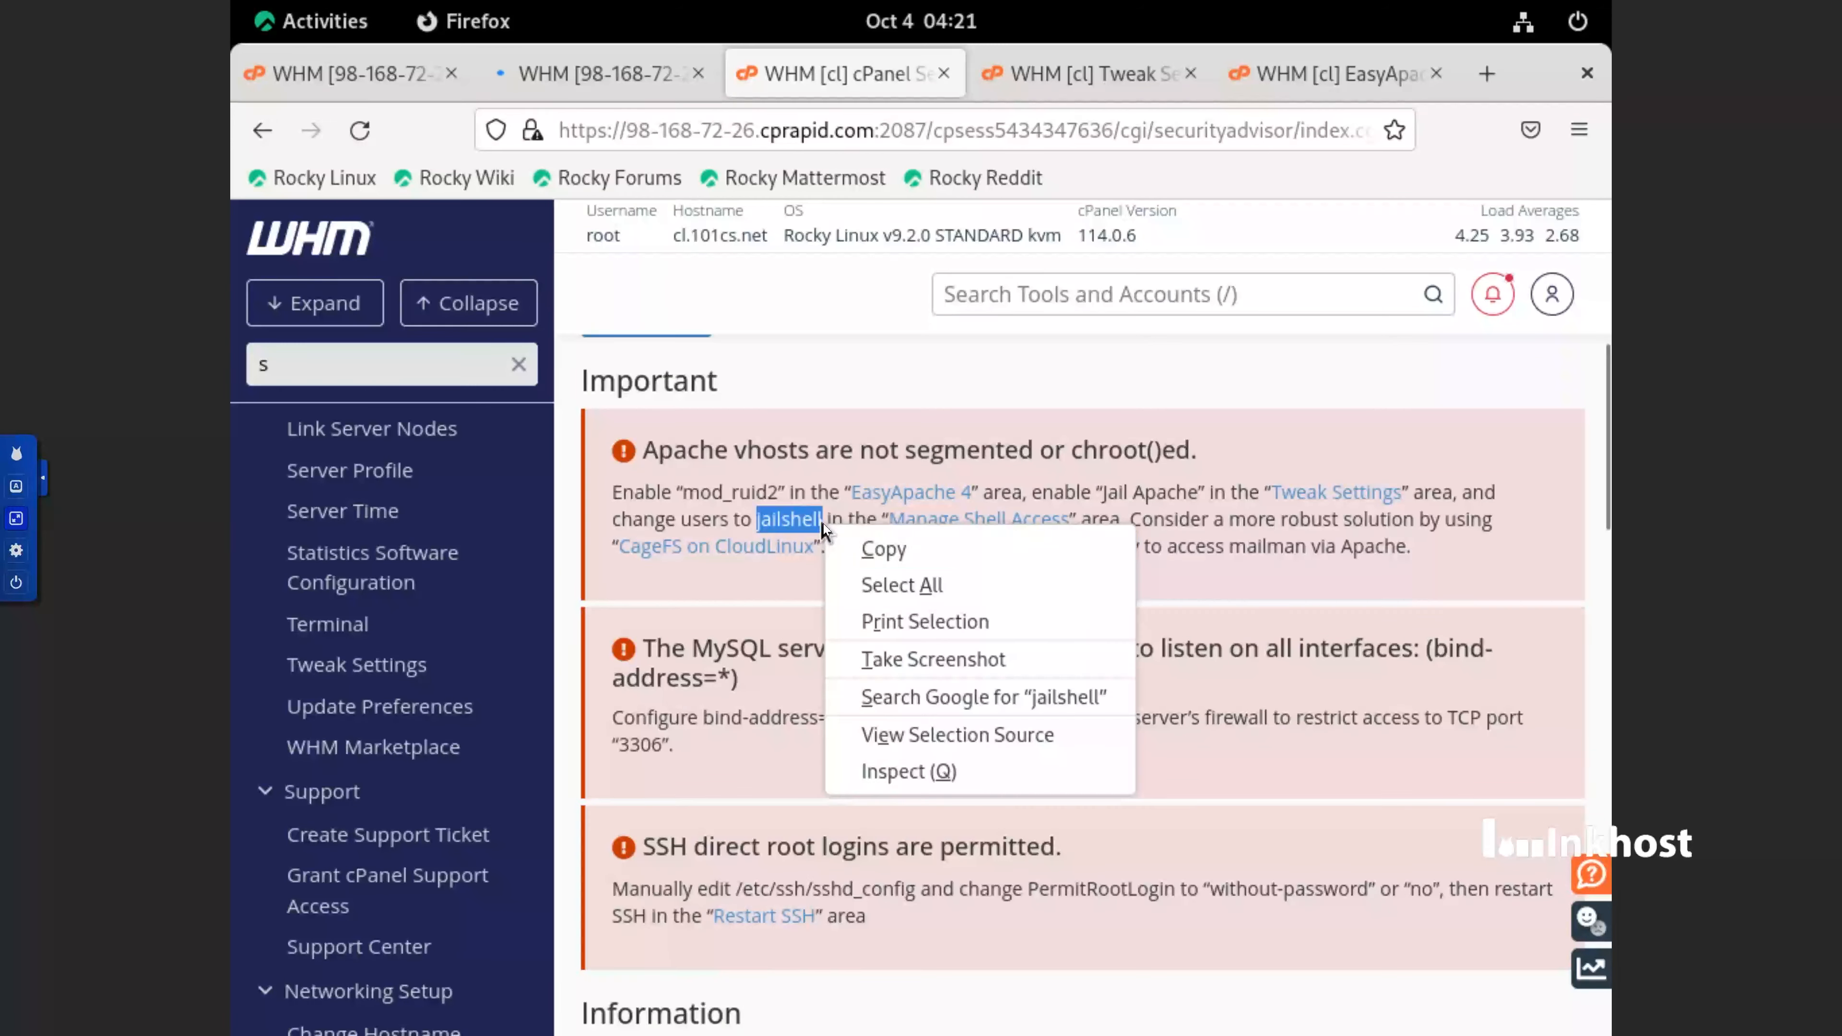
pyautogui.click(846, 538)
# Set the experimental Jail Apache Virtual Hosts option using mod_ruid2 and jailshell to On in Tweak Settings and save the change
pyautogui.click(1363, 73)
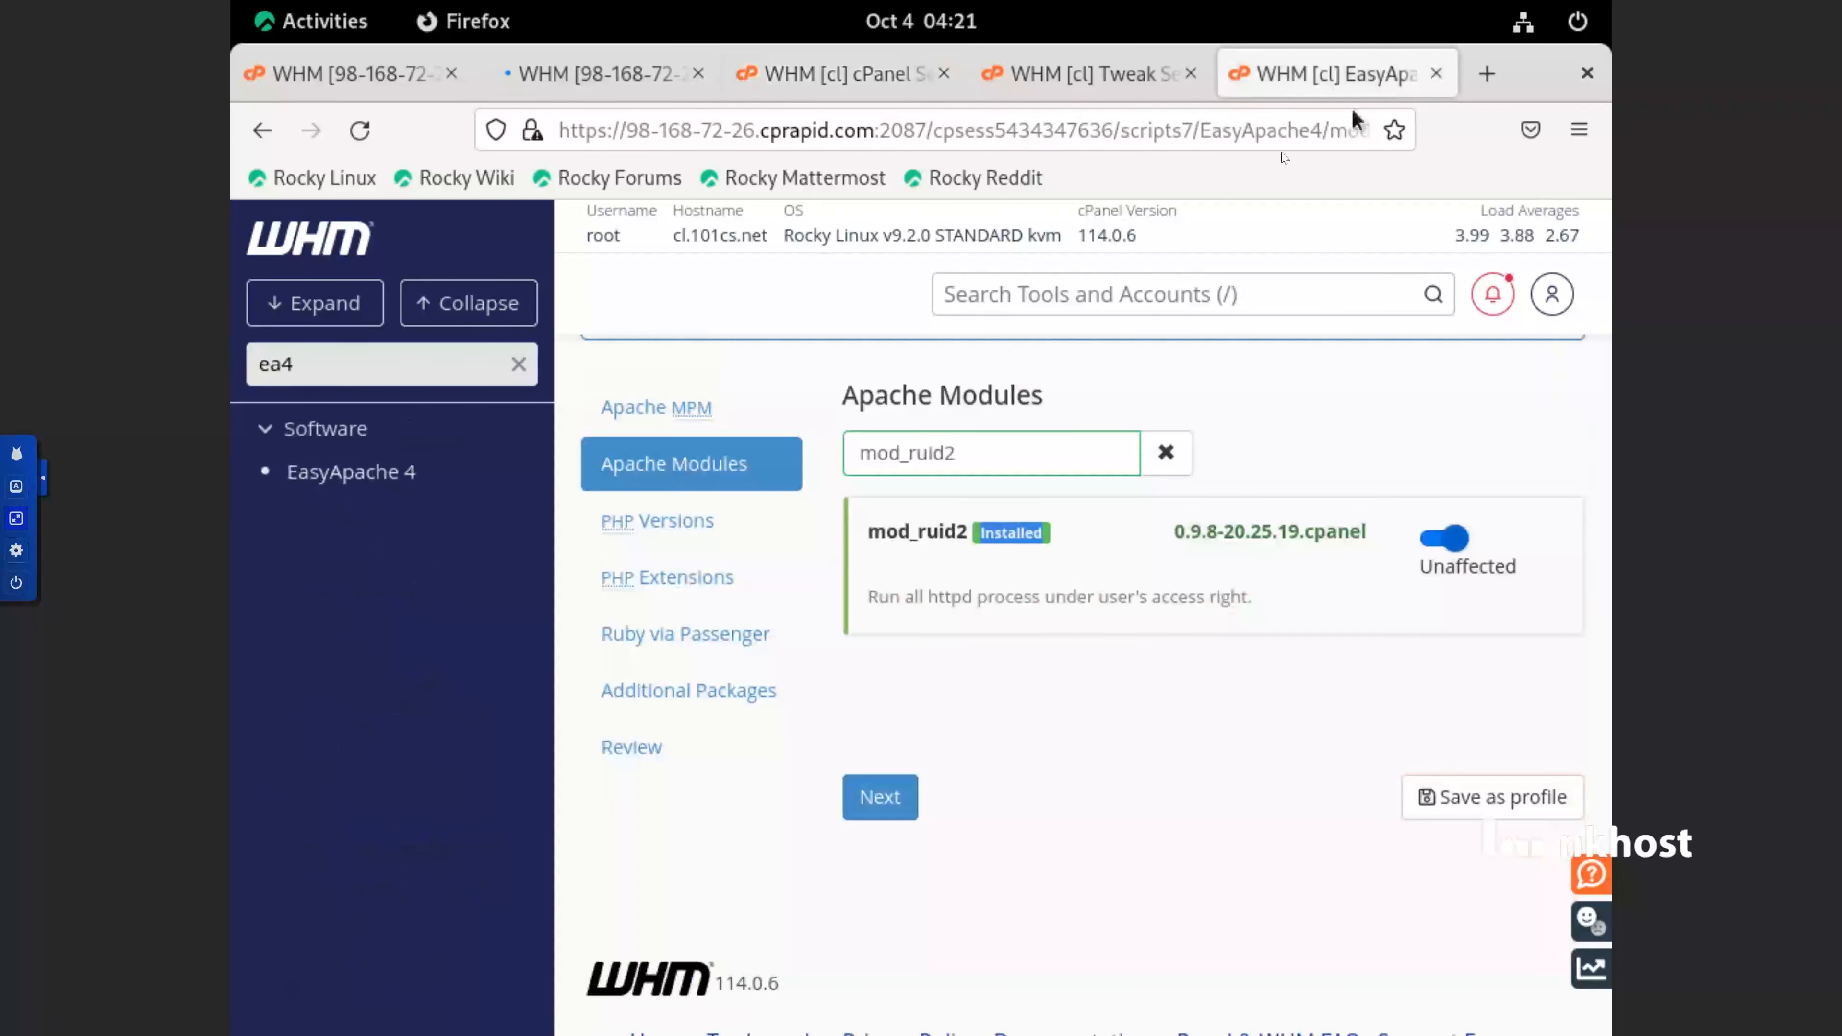
pyautogui.click(1105, 78)
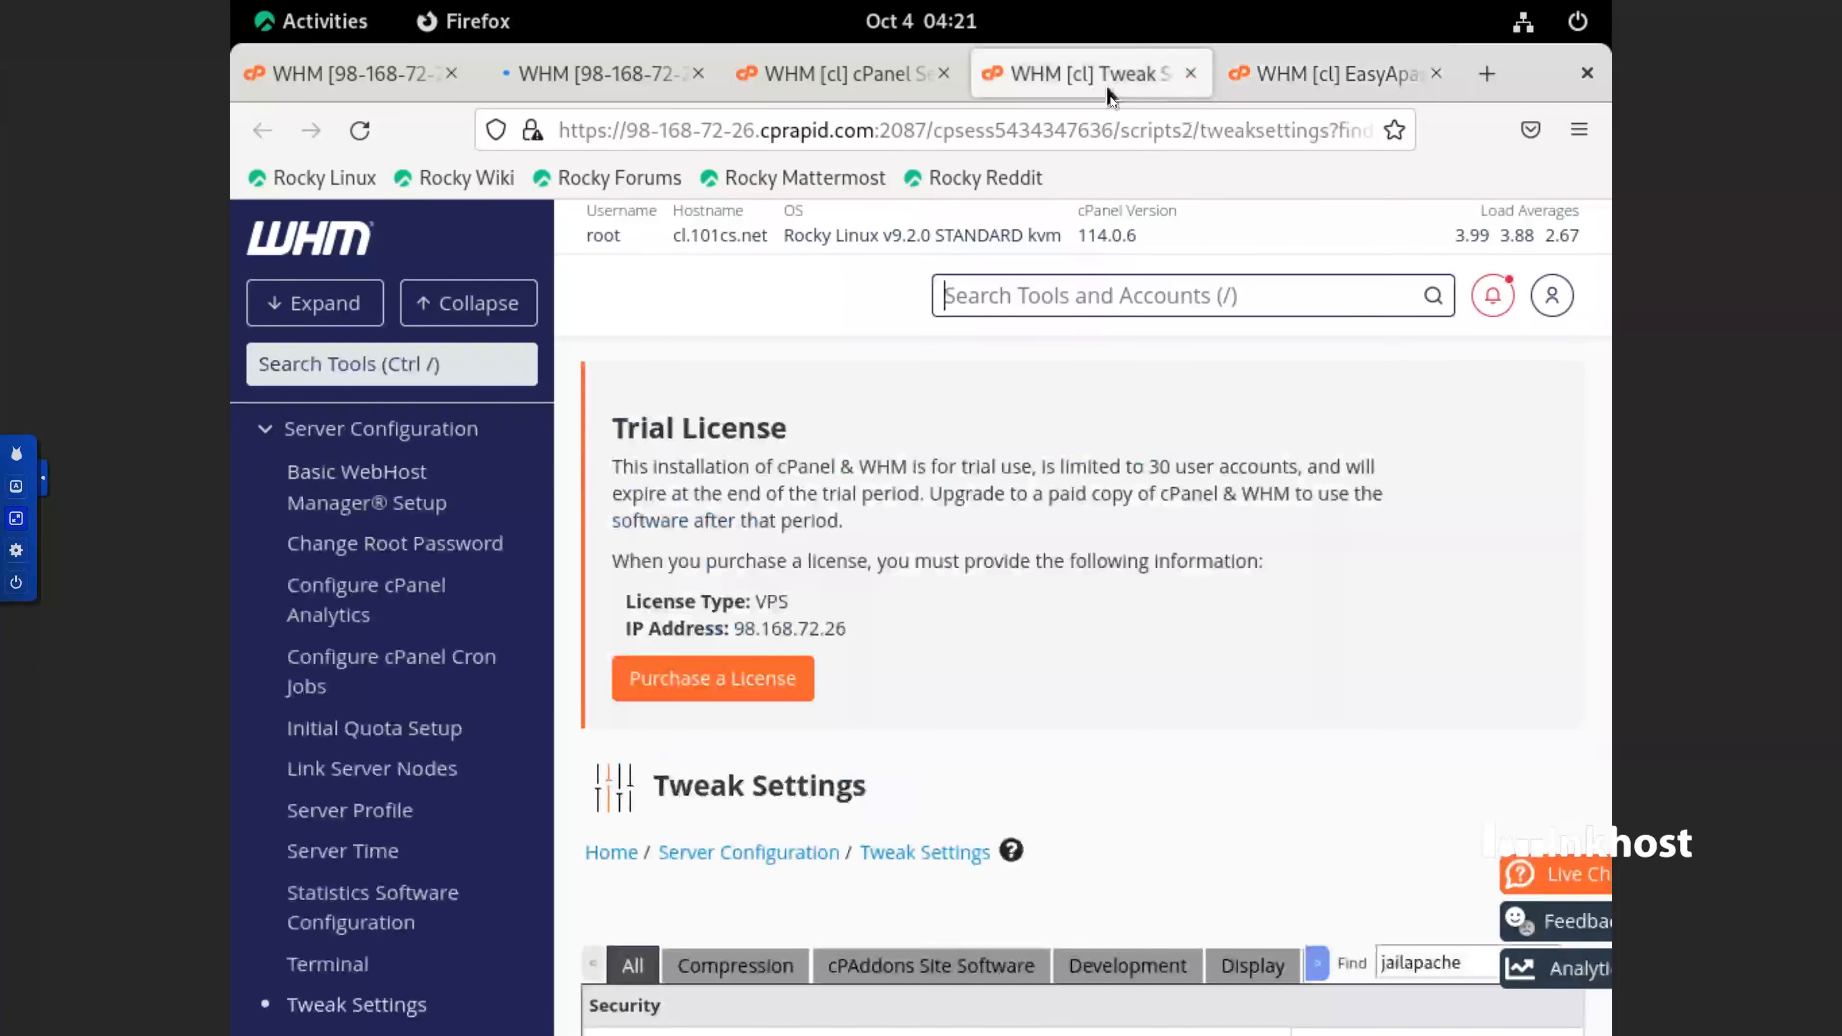
pyautogui.scroll(-3, 1208, 725)
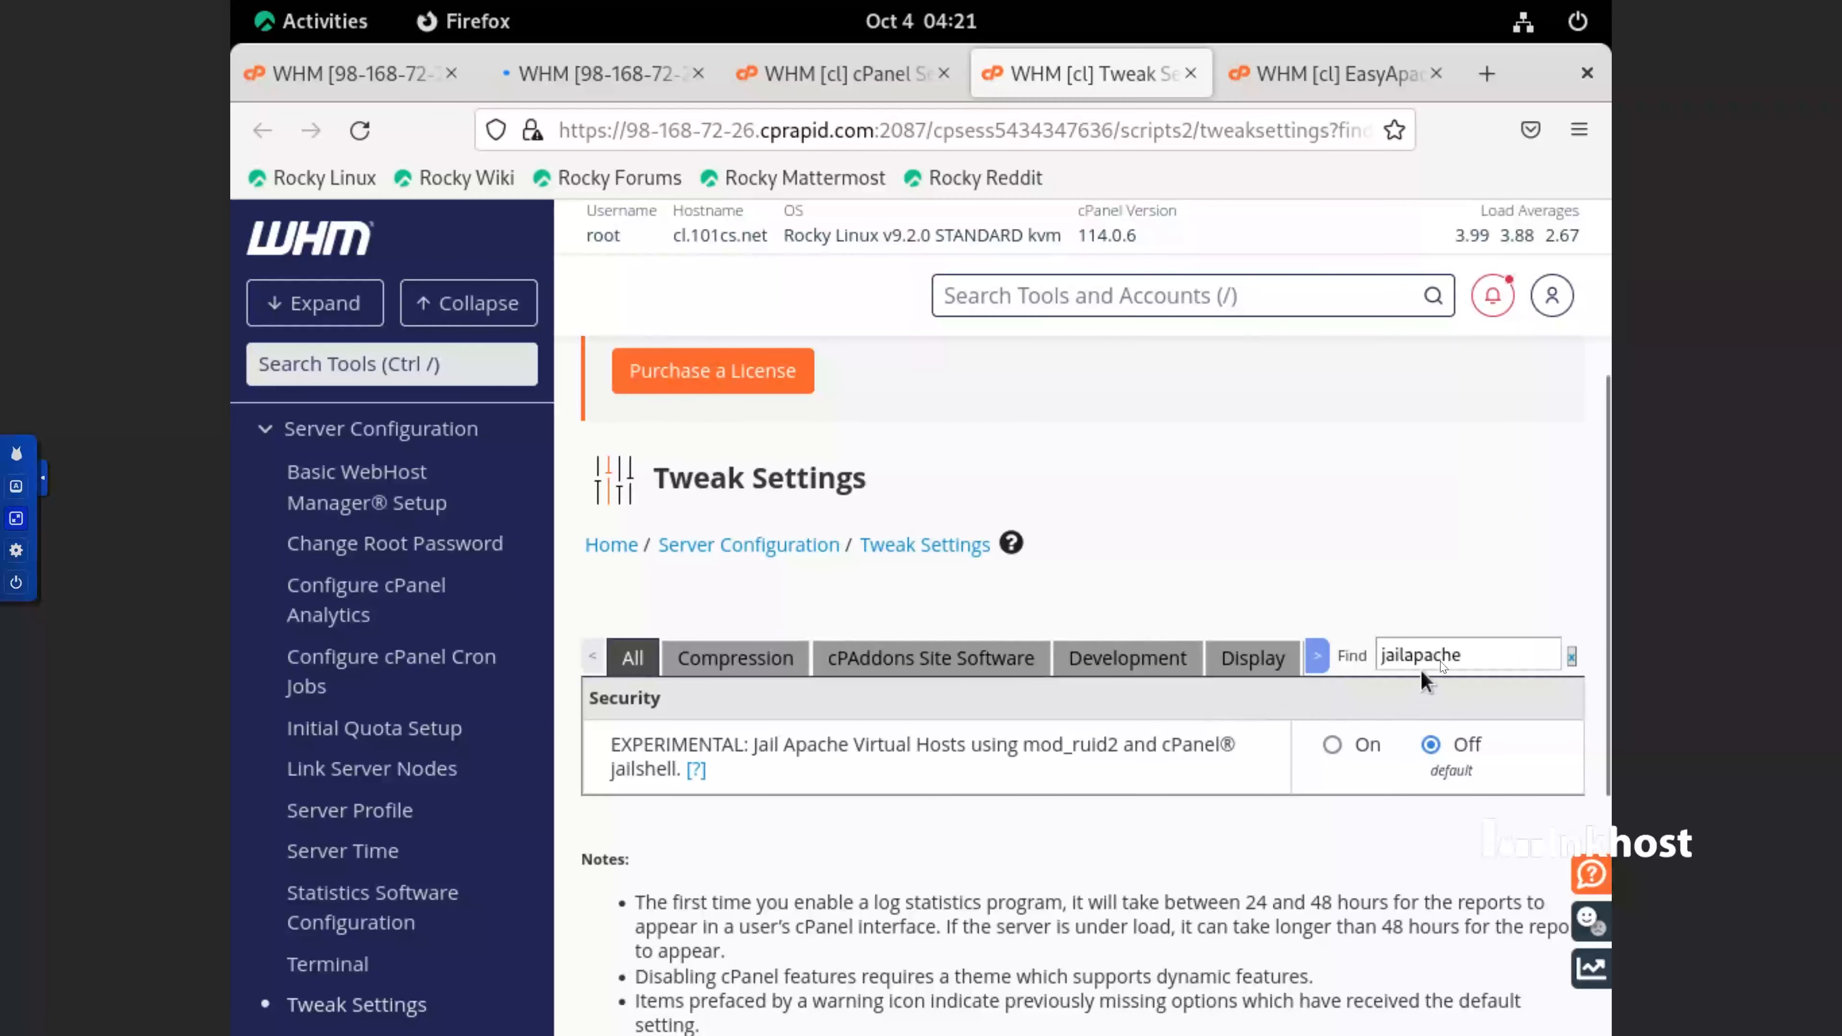
pyautogui.click(1333, 746)
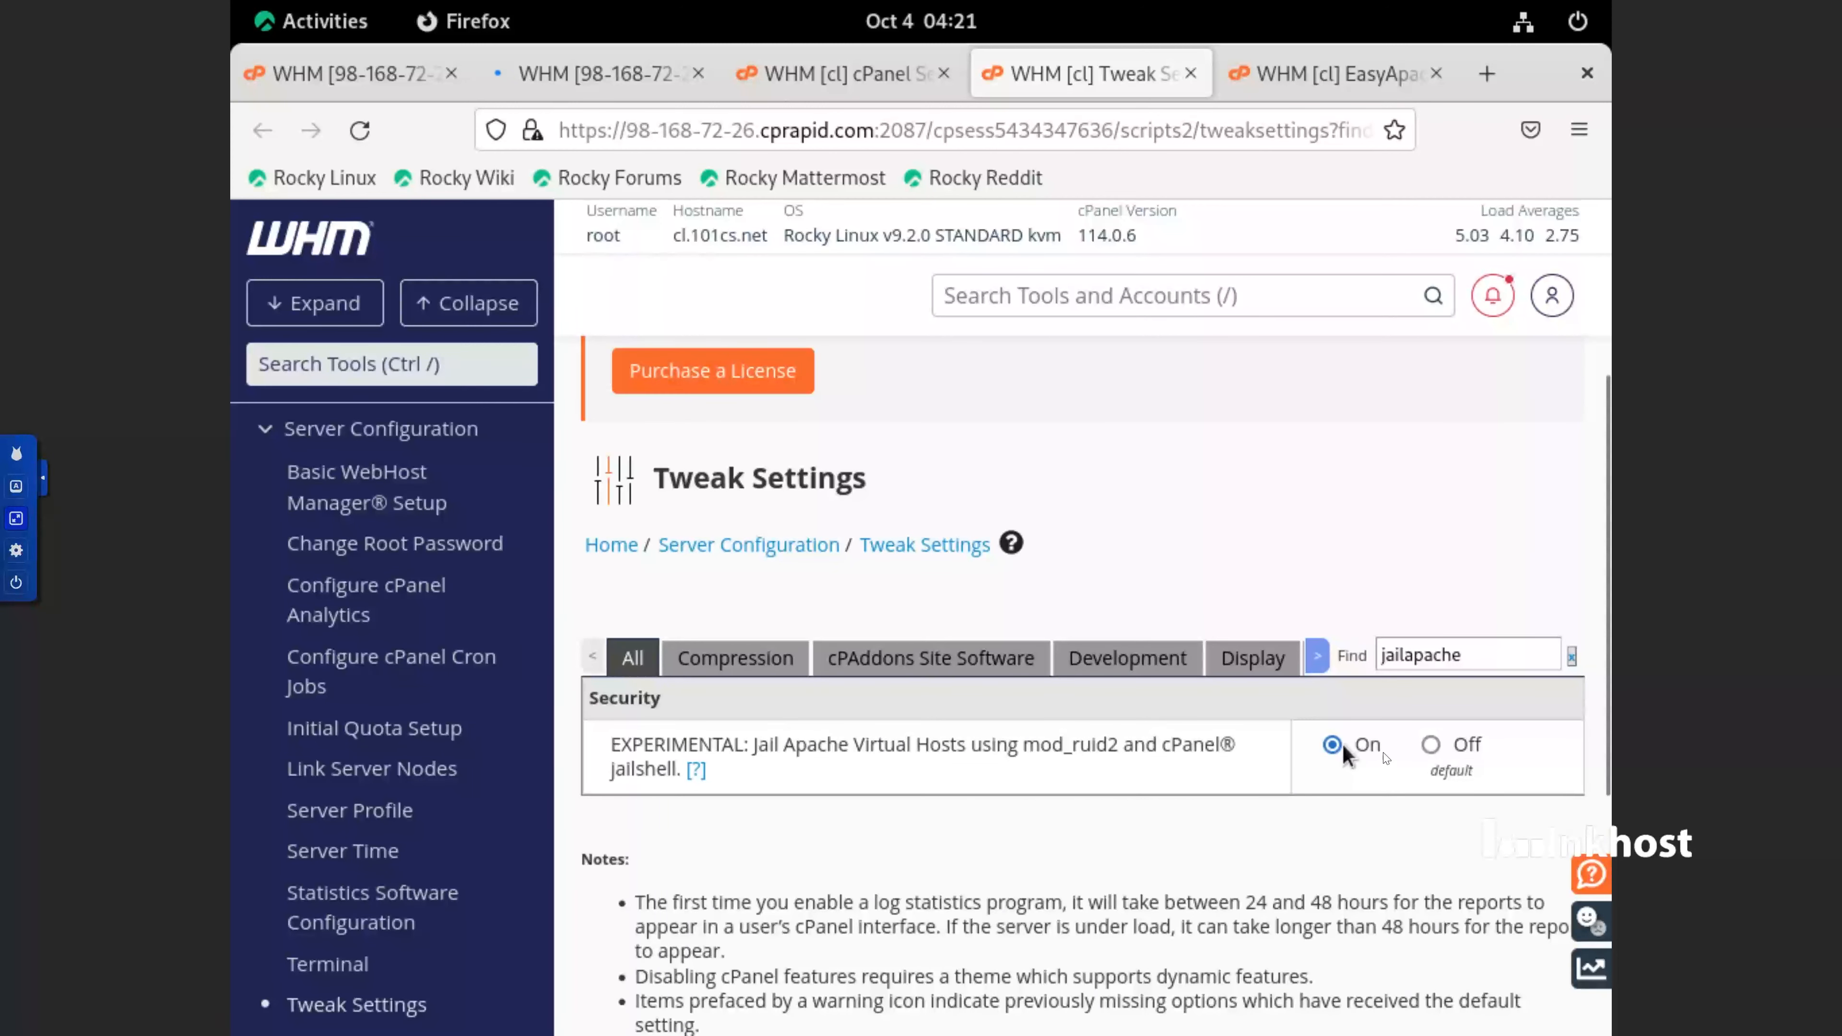
pyautogui.scroll(-4, 1233, 762)
pyautogui.click(770, 698)
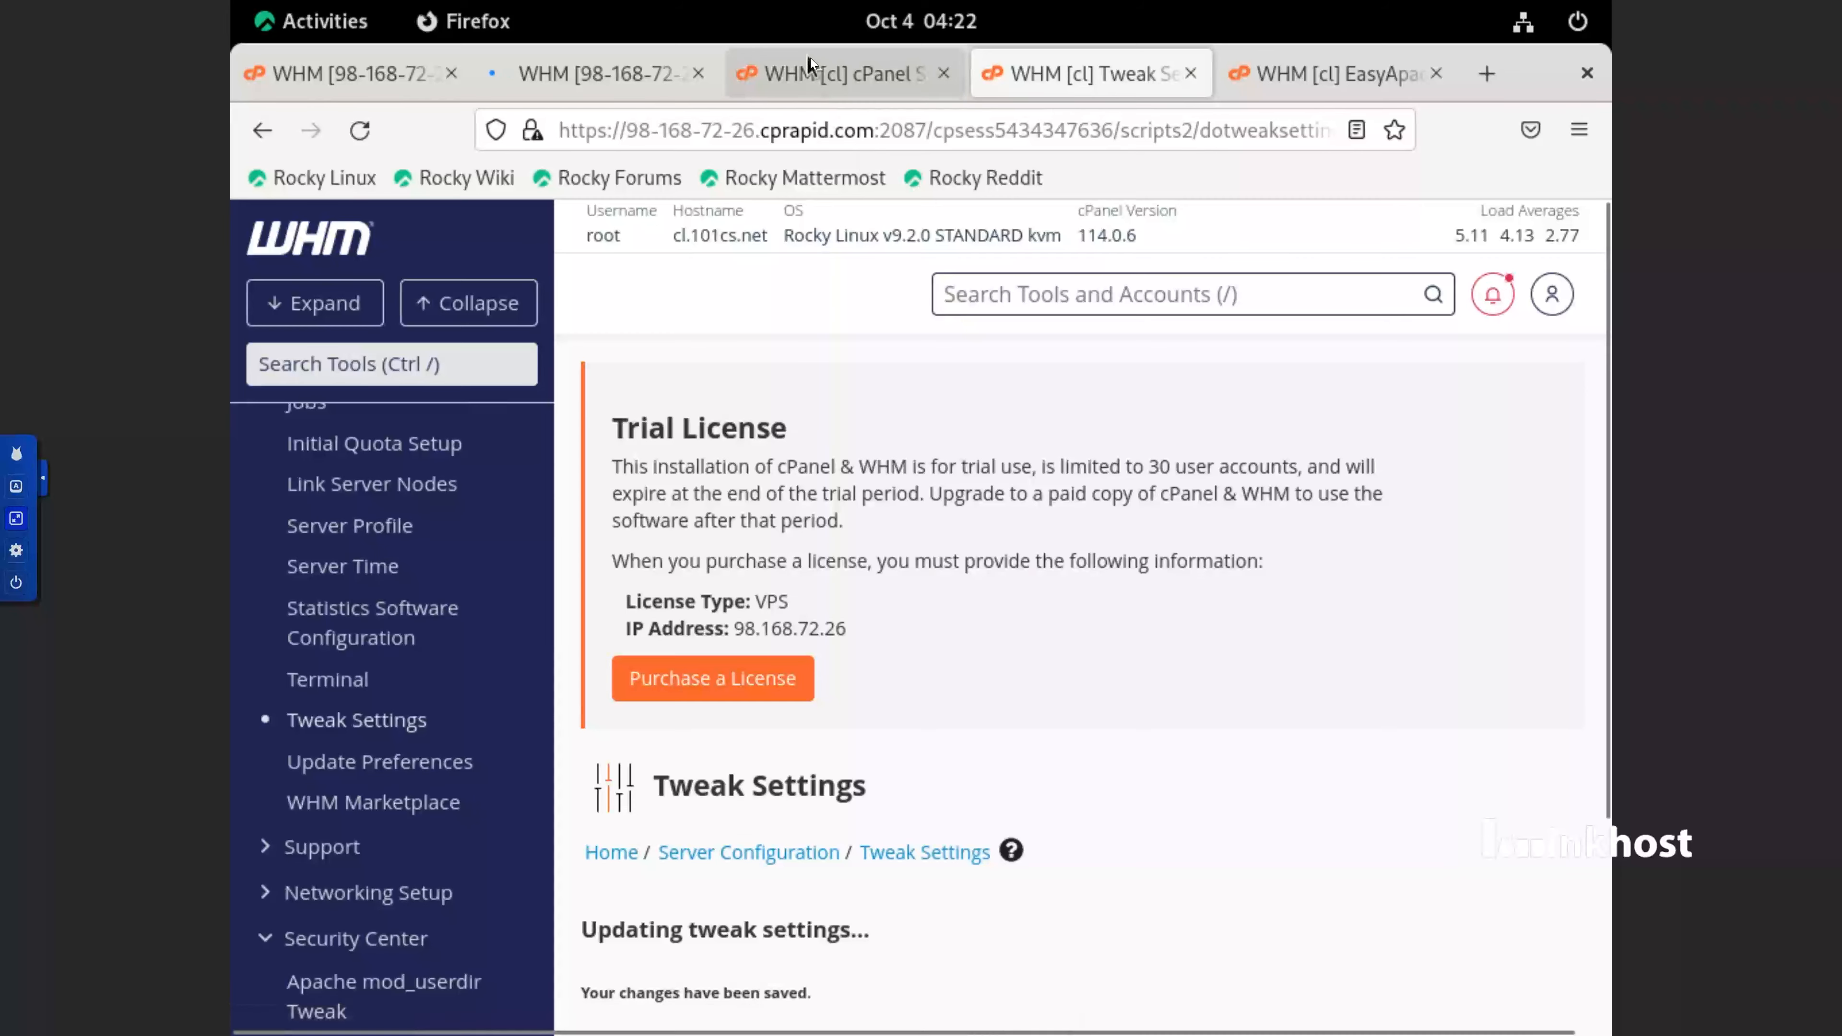
# Copy the path /etc/ssh/sshd_config from Security Advisor's SSH root login recommendation and open that file with nano in the Terminal
pyautogui.click(810, 62)
pyautogui.scroll(-2, 802, 794)
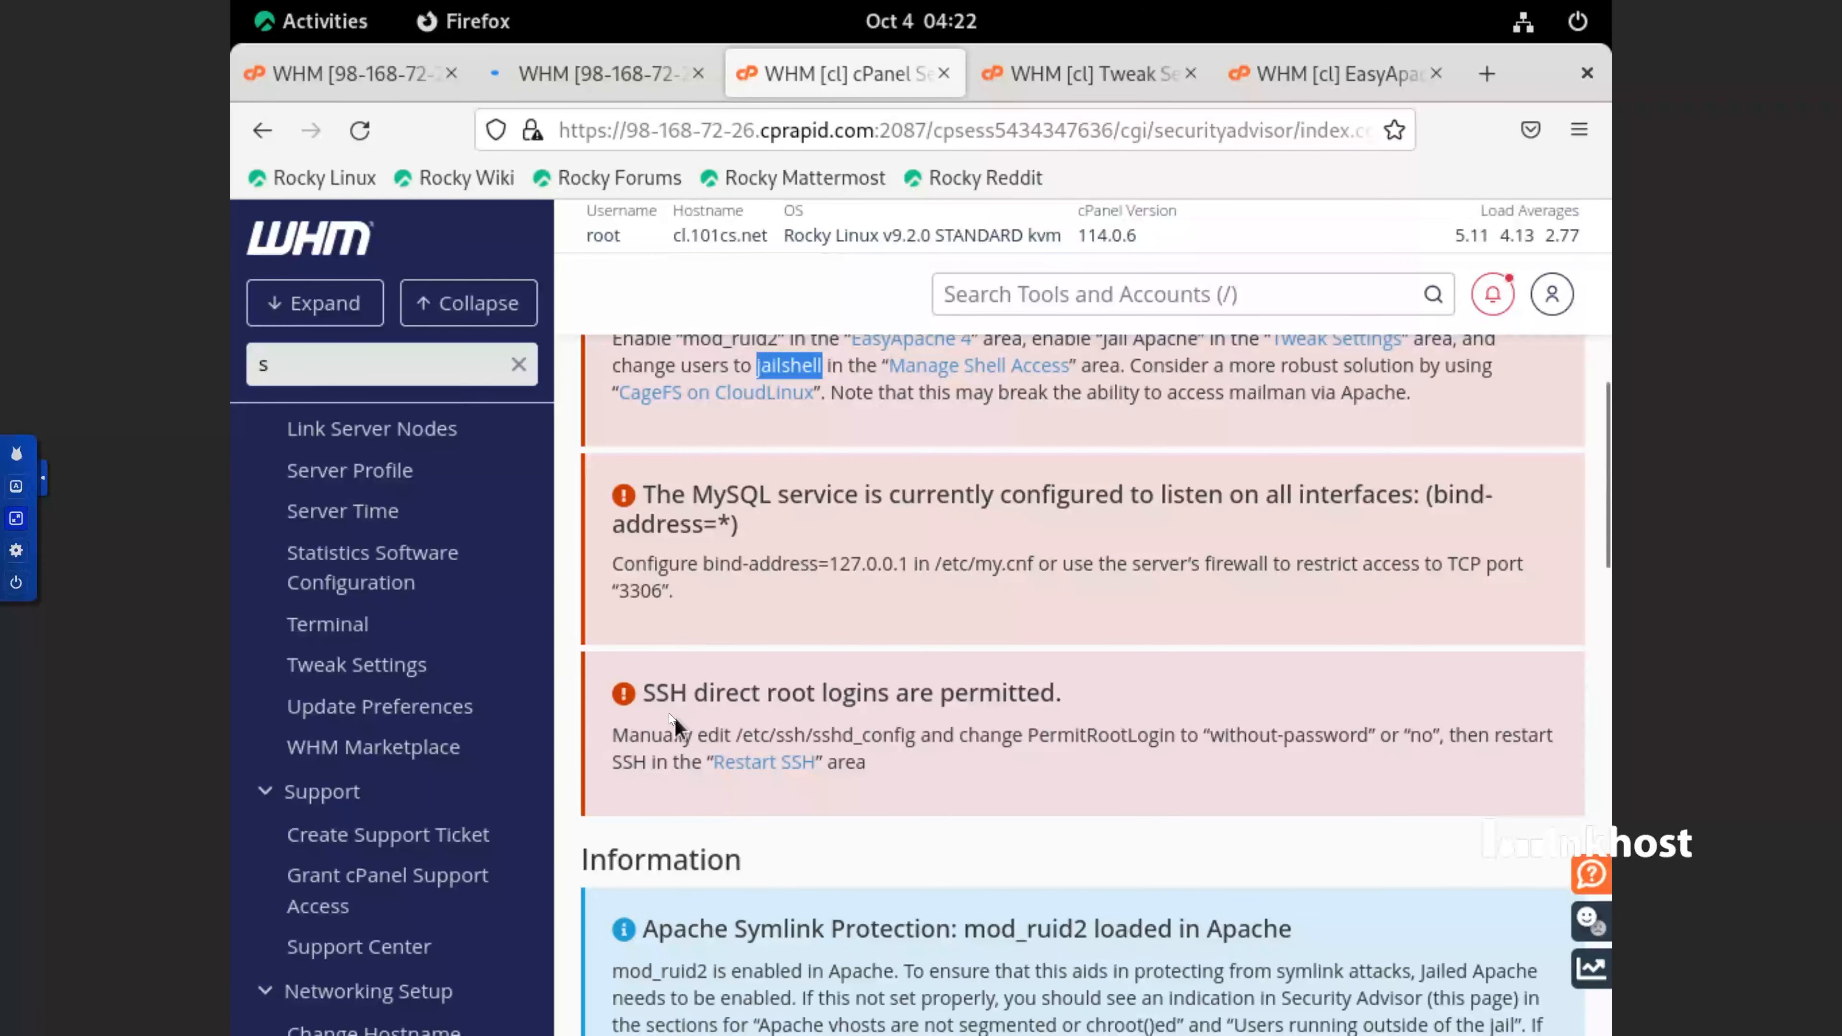
pyautogui.moveTo(737, 735); pyautogui.dragTo(915, 735)
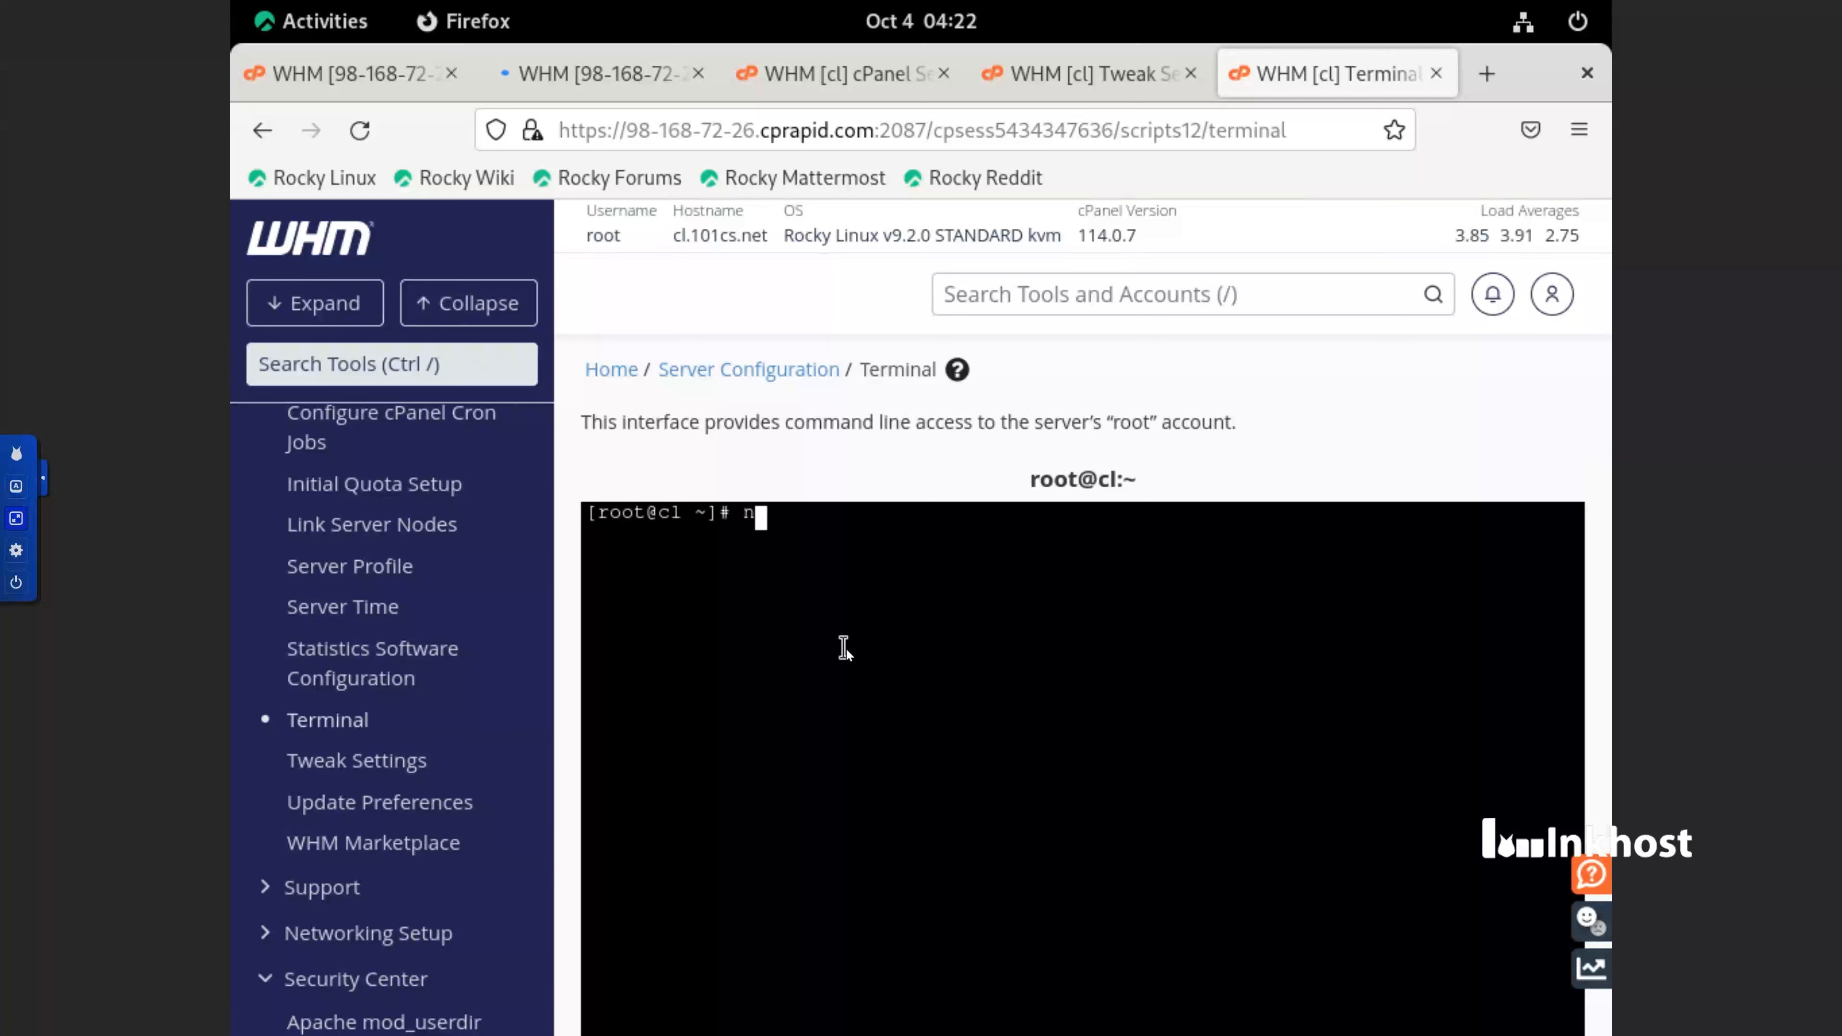
pyautogui.write('nano')
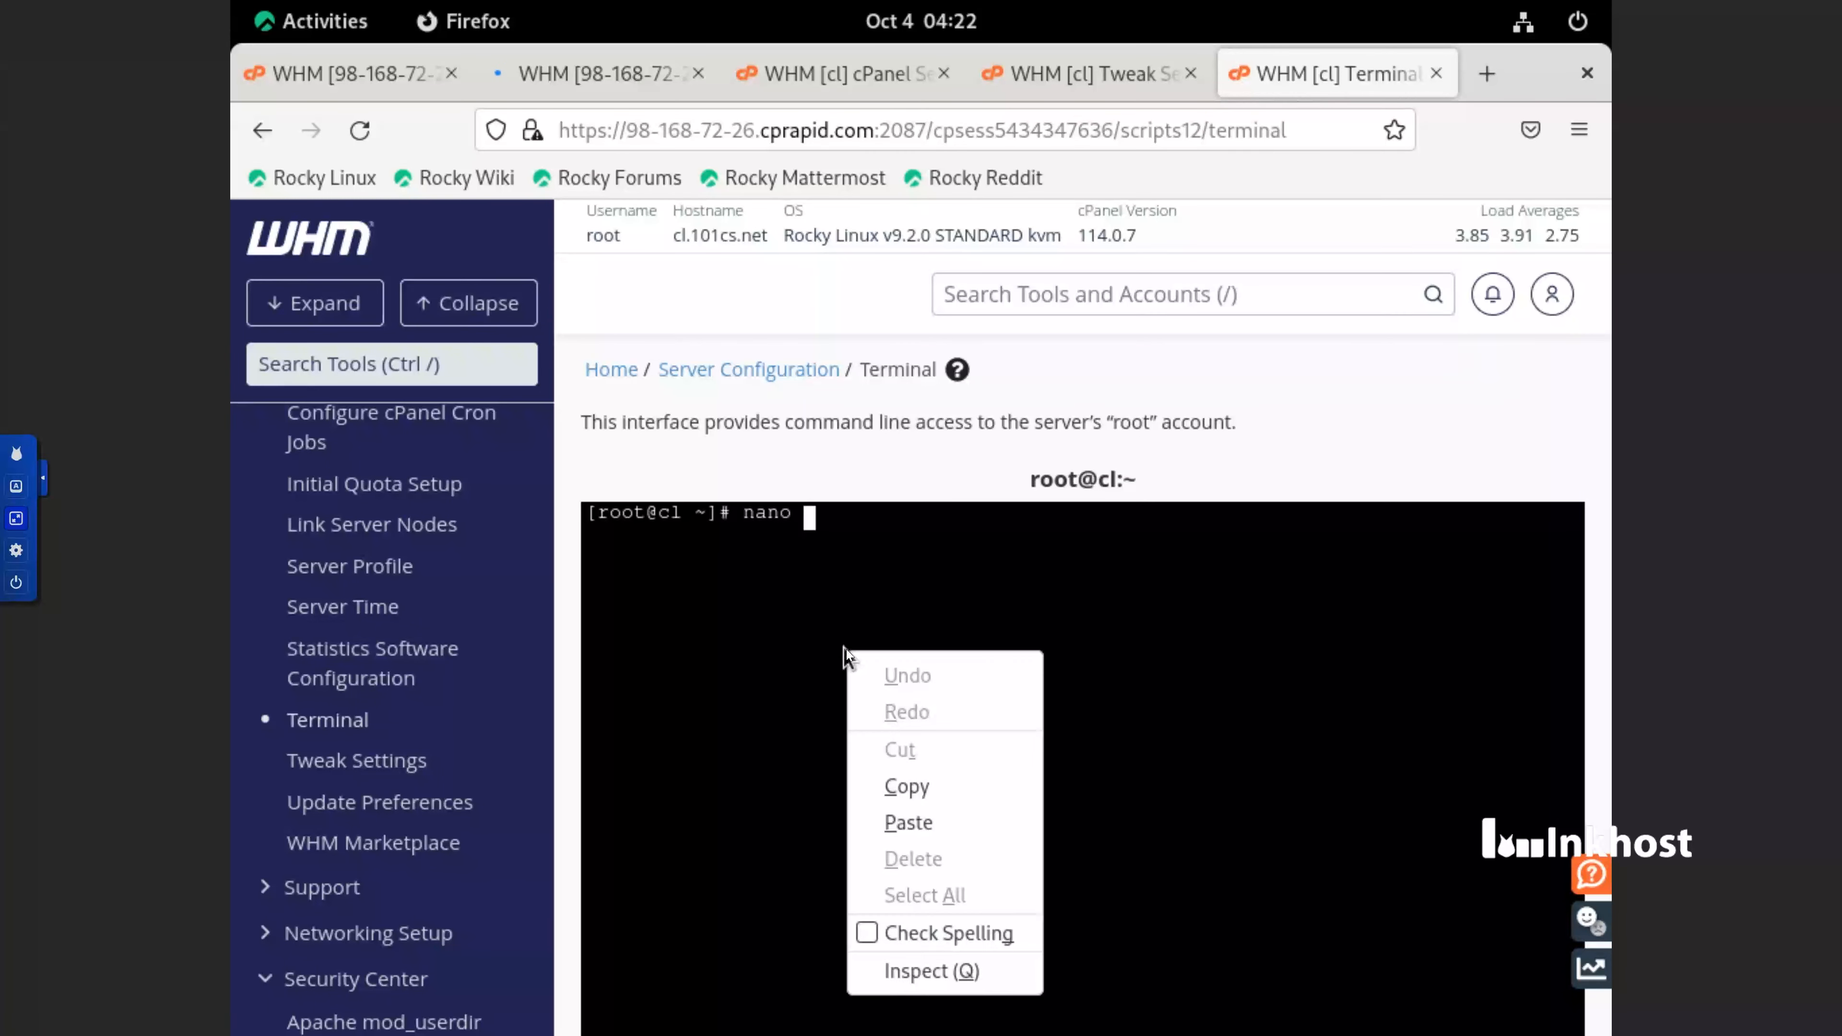
pyautogui.rightClick(846, 649)
pyautogui.click(940, 812)
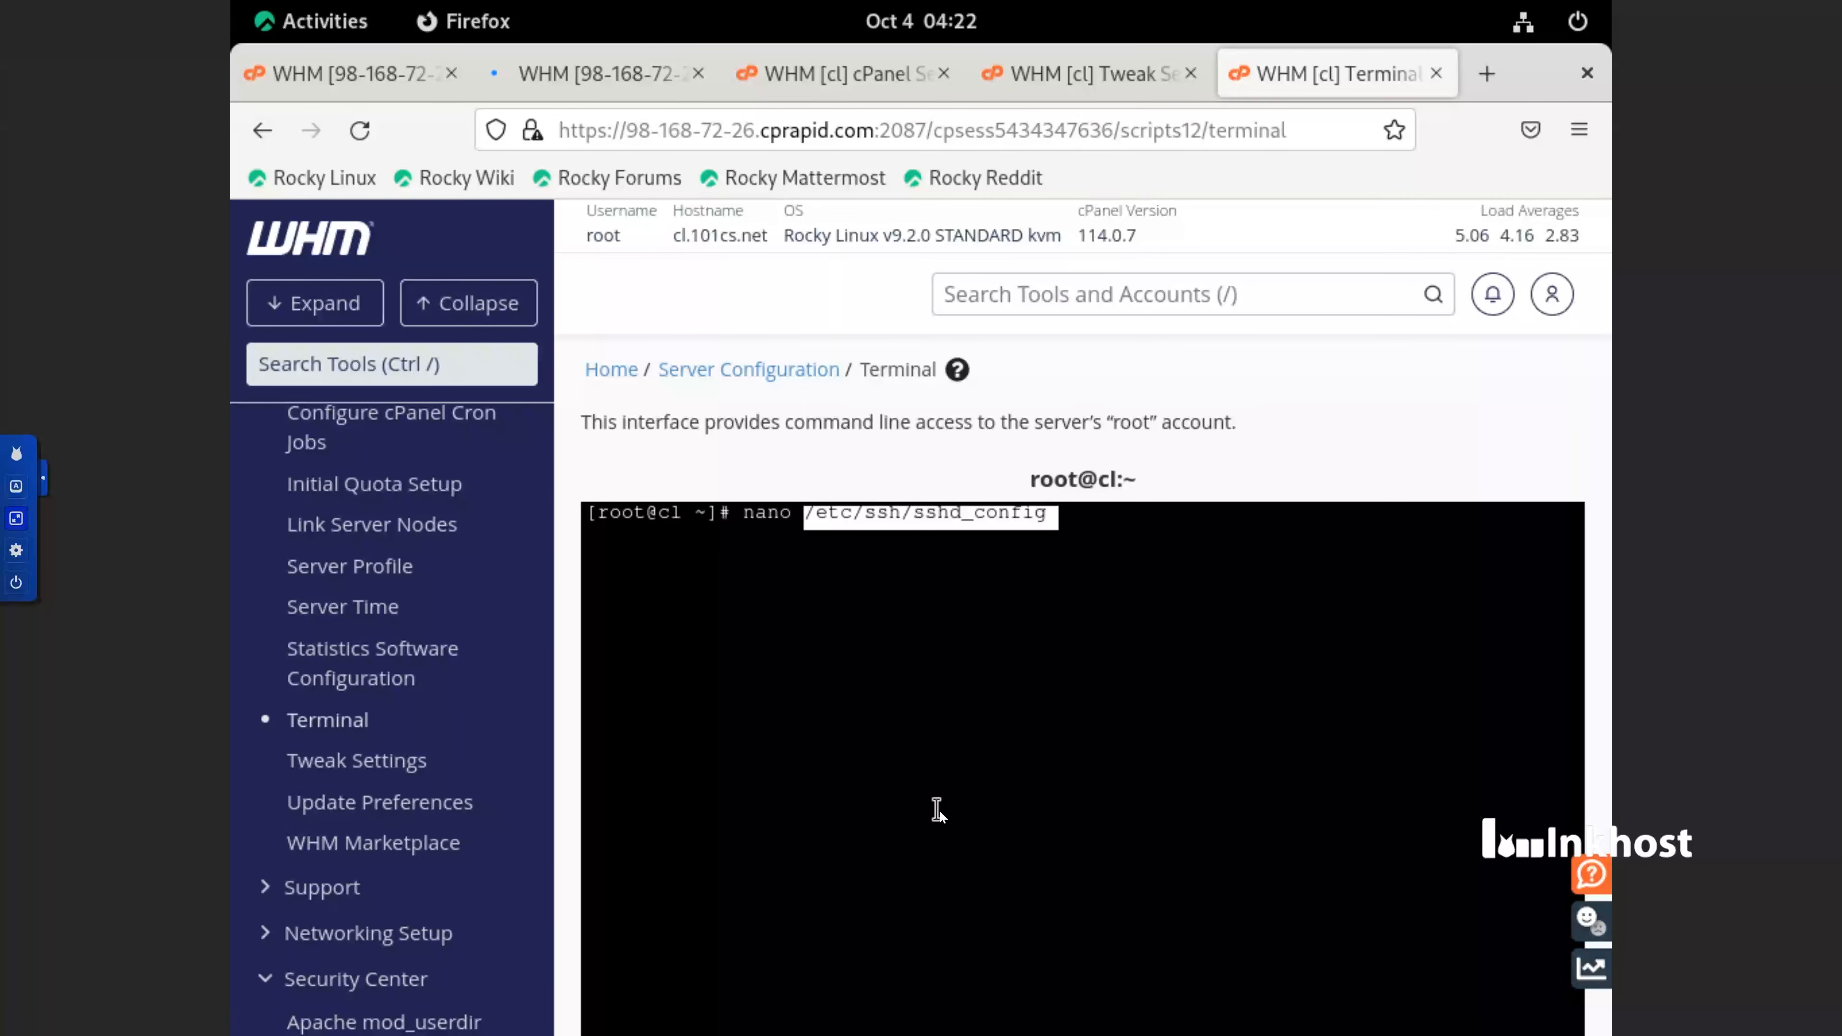
pyautogui.press('Return')
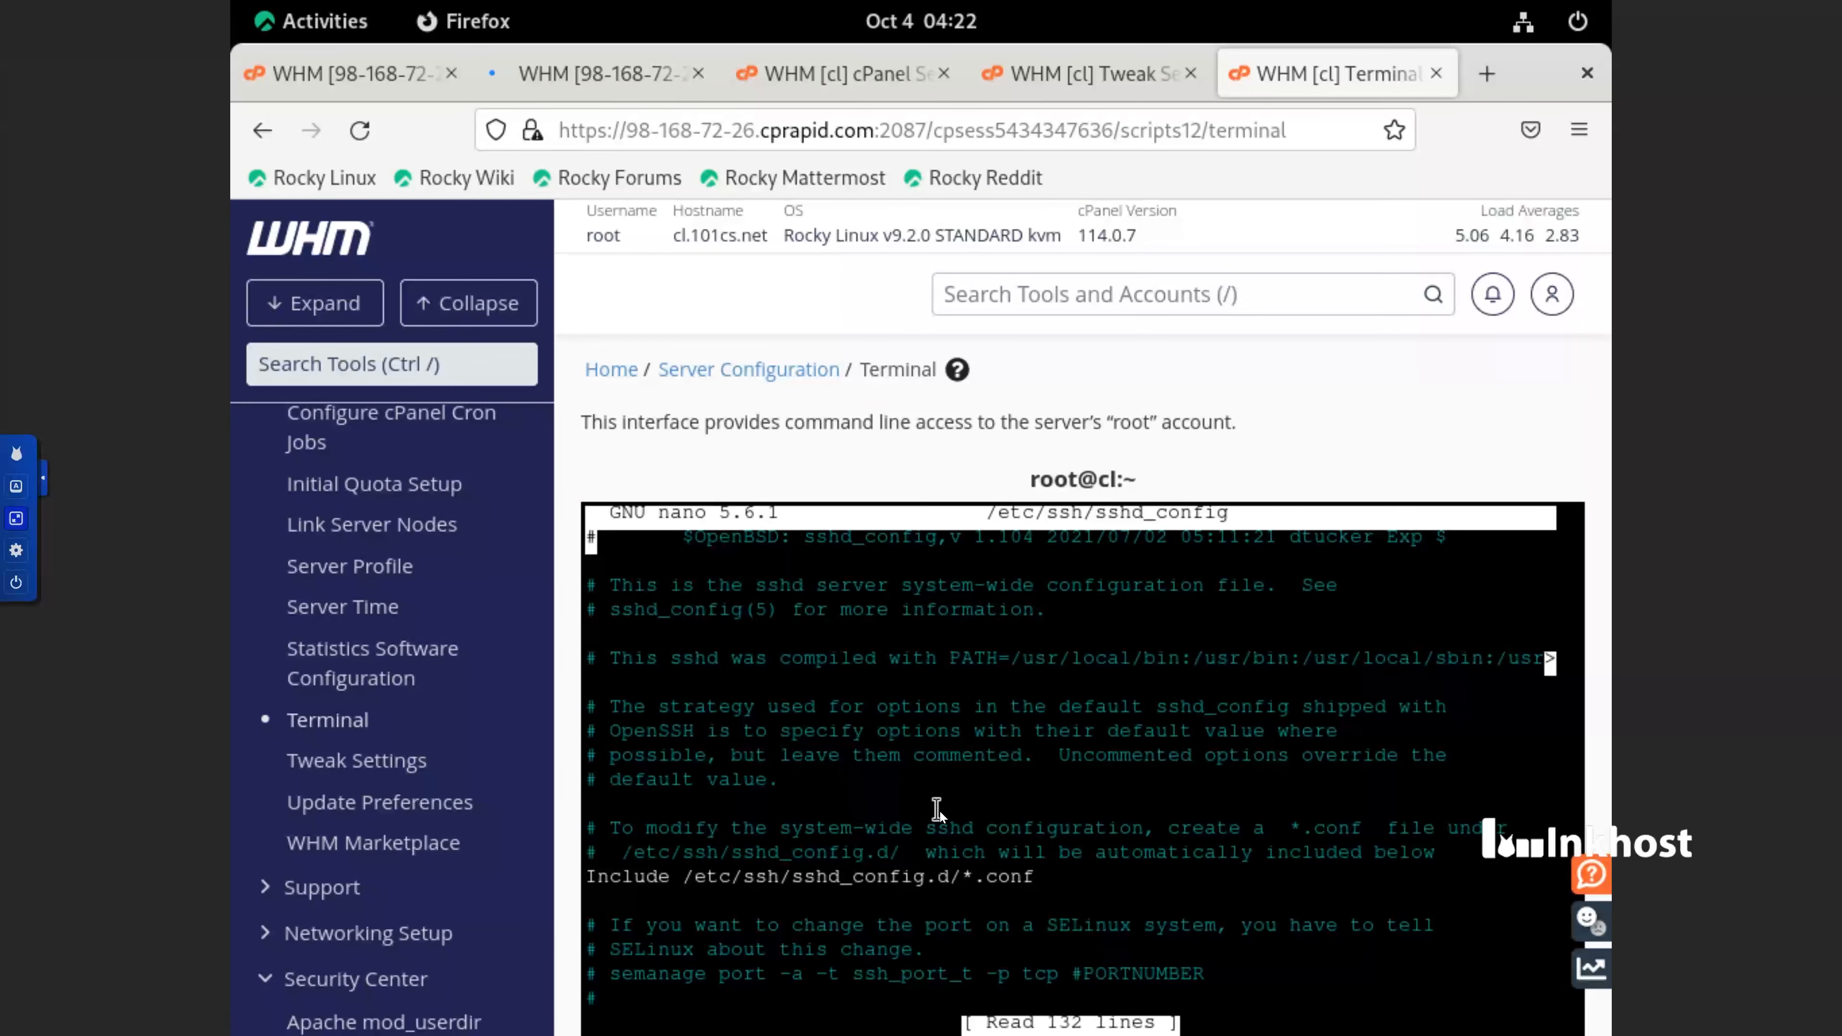
# Move down through sshd_config to the root login line in its Authentication section
pyautogui.press('Down')
pyautogui.press('Down')
pyautogui.press('Down')
pyautogui.press('Down')
pyautogui.press('Down')
pyautogui.press('Down')
pyautogui.press('Down')
pyautogui.press('Down')
pyautogui.press('Down')
pyautogui.press('Down')
pyautogui.press('Down')
pyautogui.press('Down')
pyautogui.press('Down')
pyautogui.press('Down')
pyautogui.press('Down')
pyautogui.press('Down')
pyautogui.press('Down')
pyautogui.press('Down')
pyautogui.press('Down')
pyautogui.press('Down')
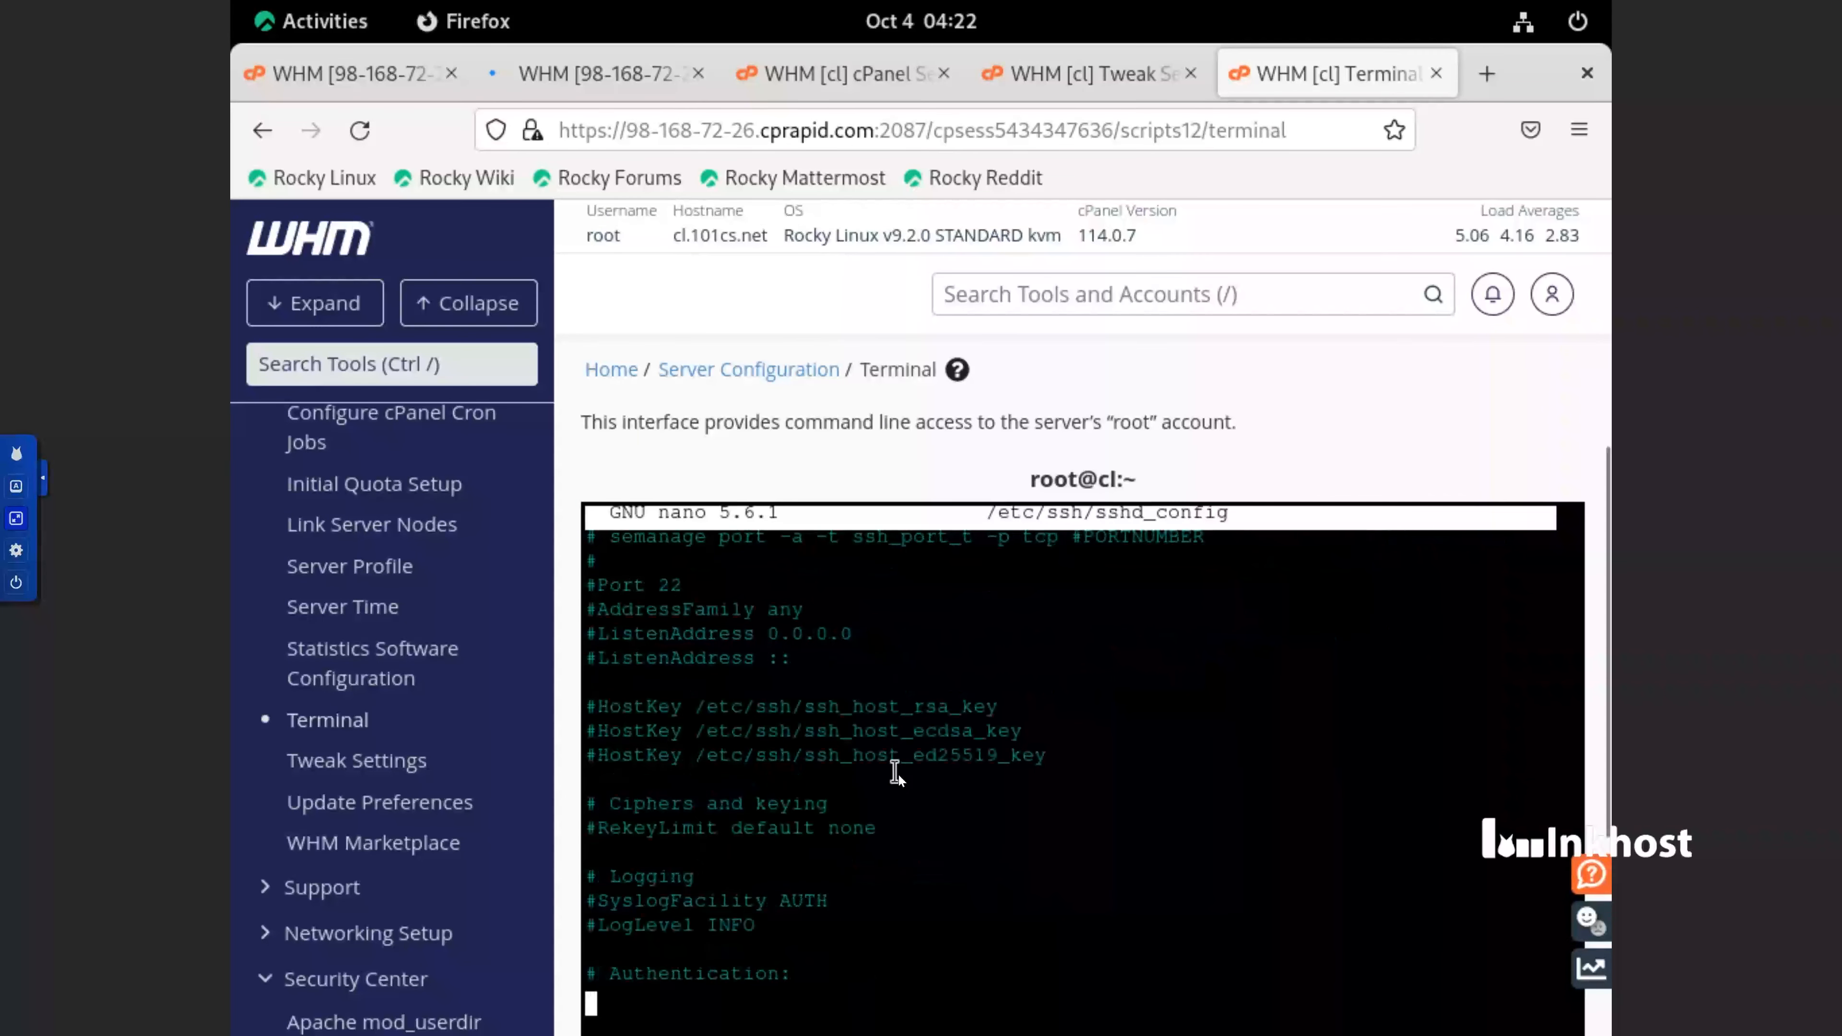
pyautogui.press('Down')
pyautogui.press('Down')
pyautogui.press('Down')
pyautogui.press('Down')
pyautogui.press('Down')
pyautogui.press('Down')
pyautogui.press('Down')
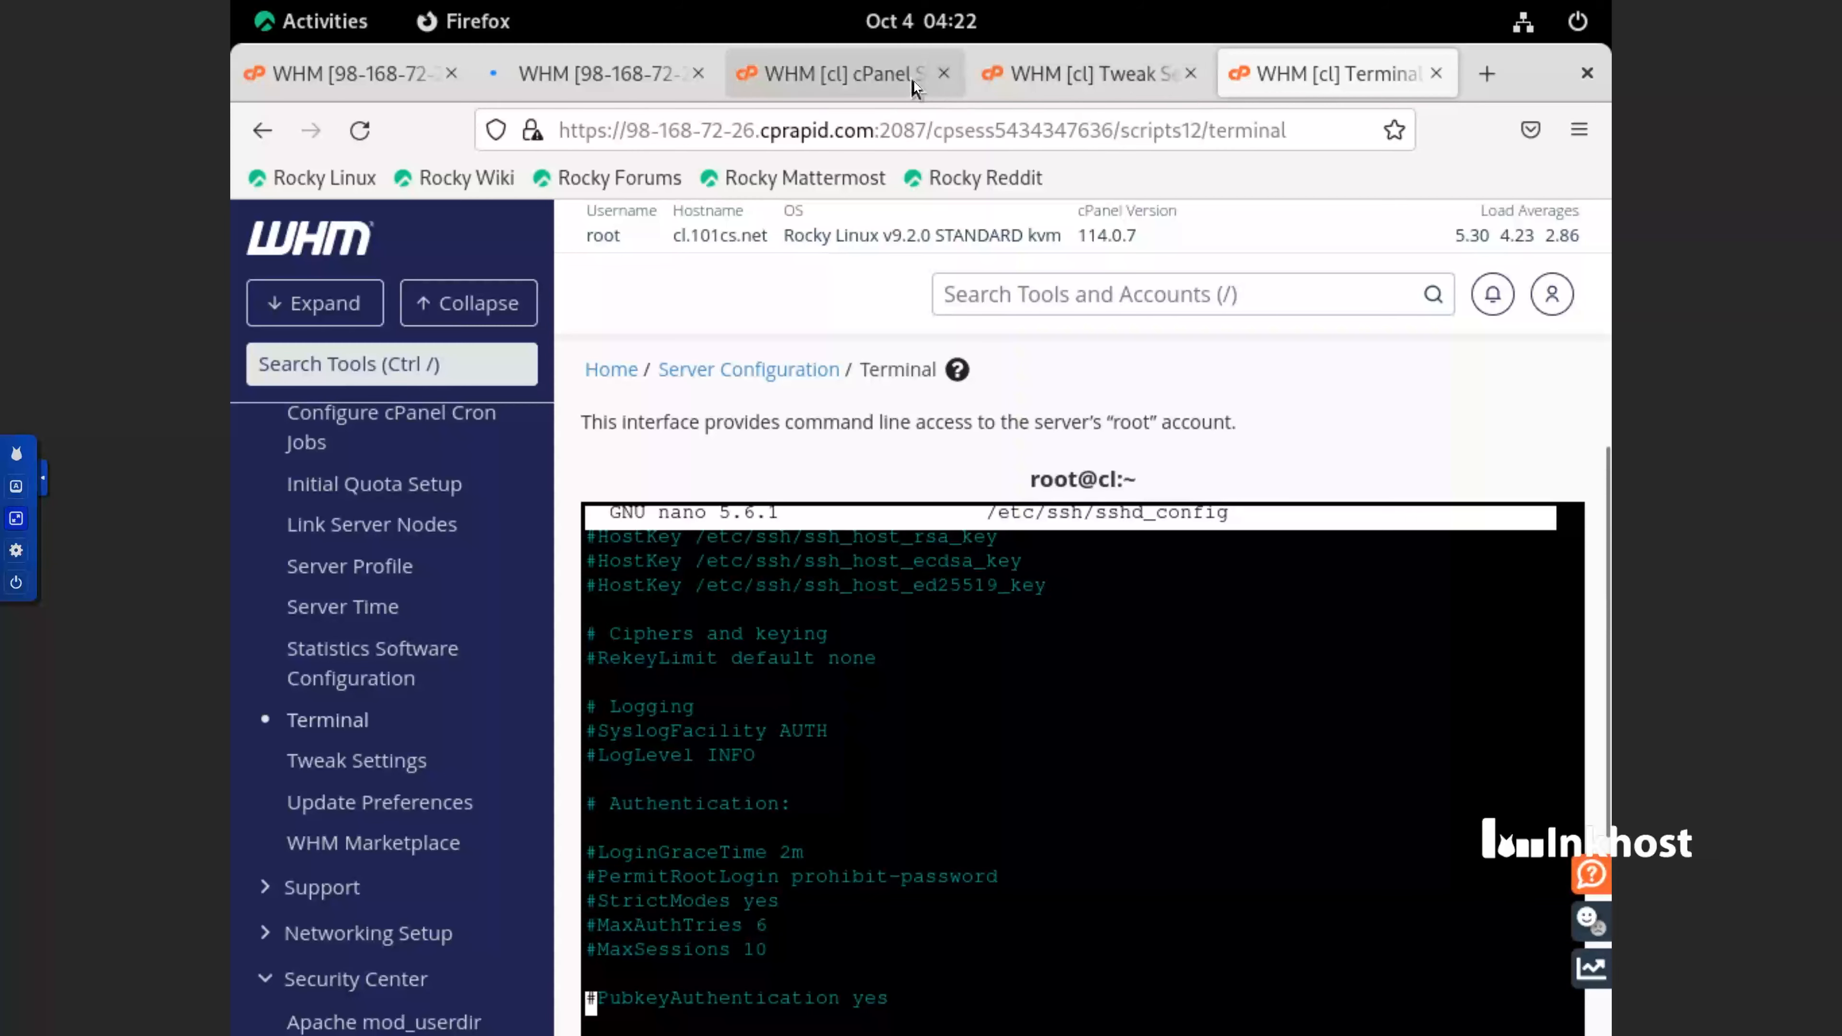
# Select the recommended PermitRootLogin value without-password in Security Advisor and go back to the open sshd_config in the Terminal
pyautogui.click(876, 70)
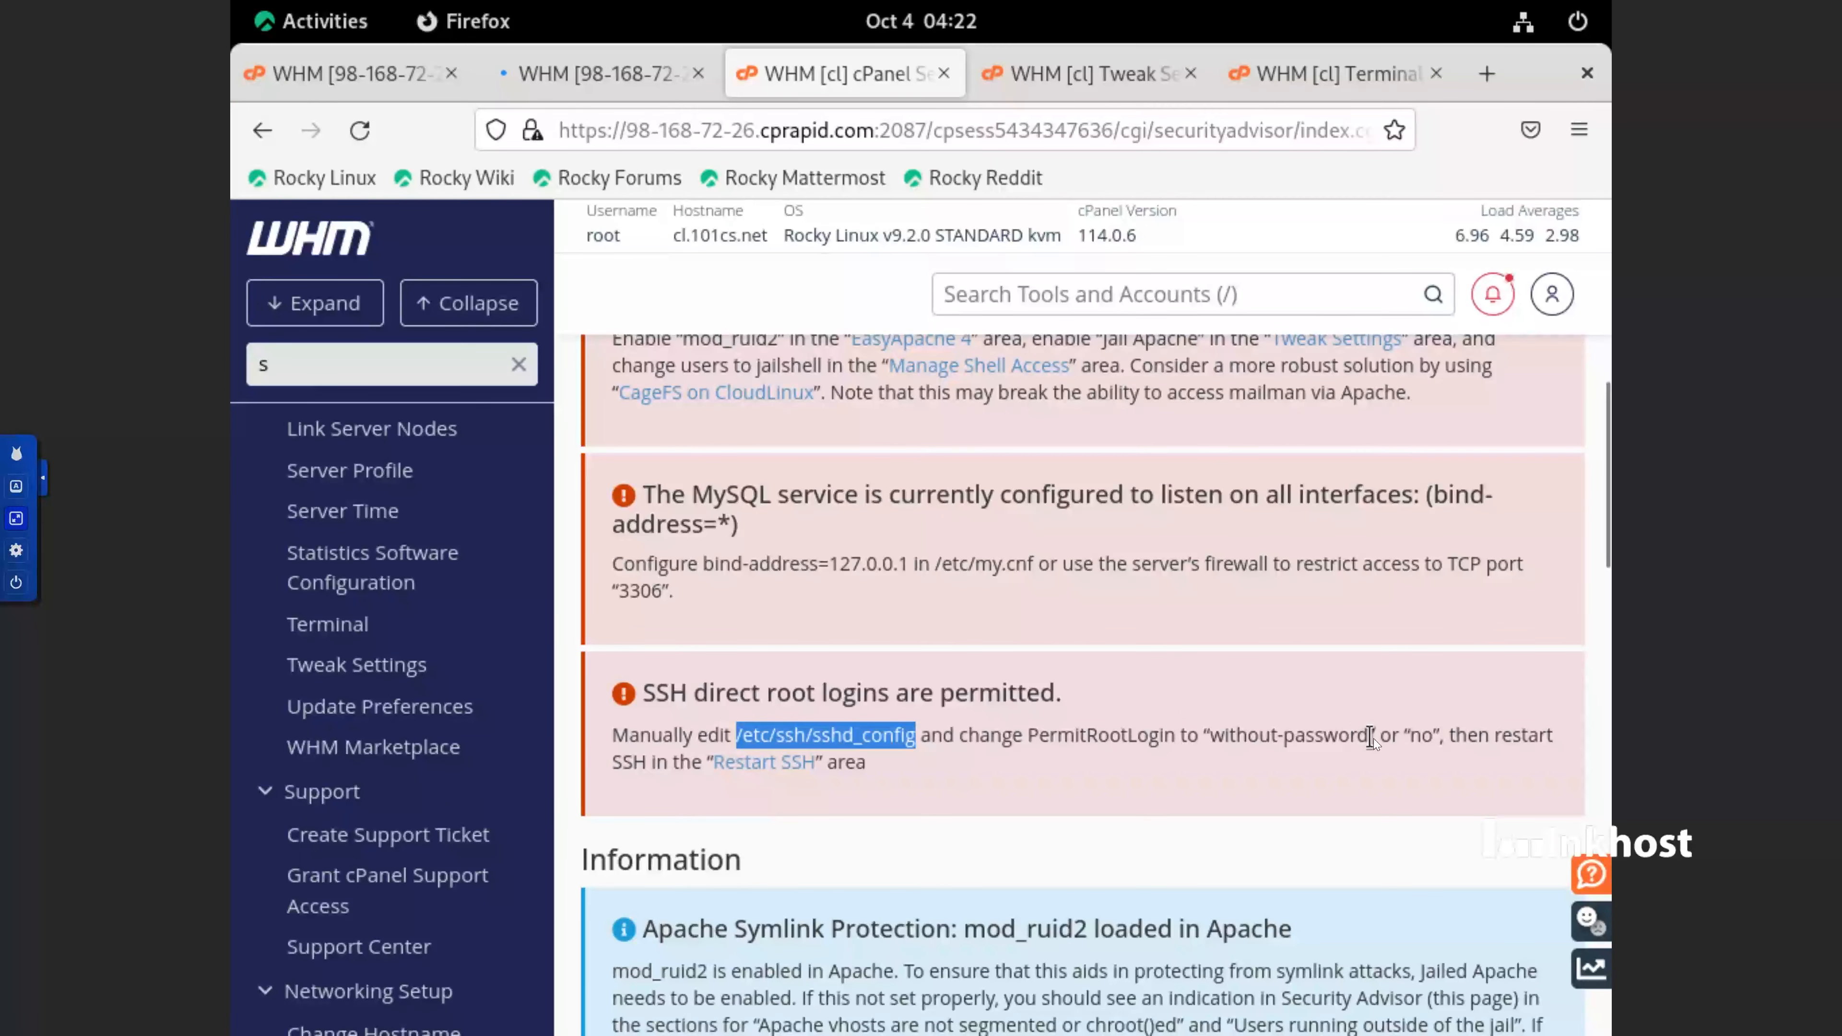
pyautogui.moveTo(1370, 737); pyautogui.dragTo(1213, 735)
pyautogui.hotkey('ctrl', 'c')
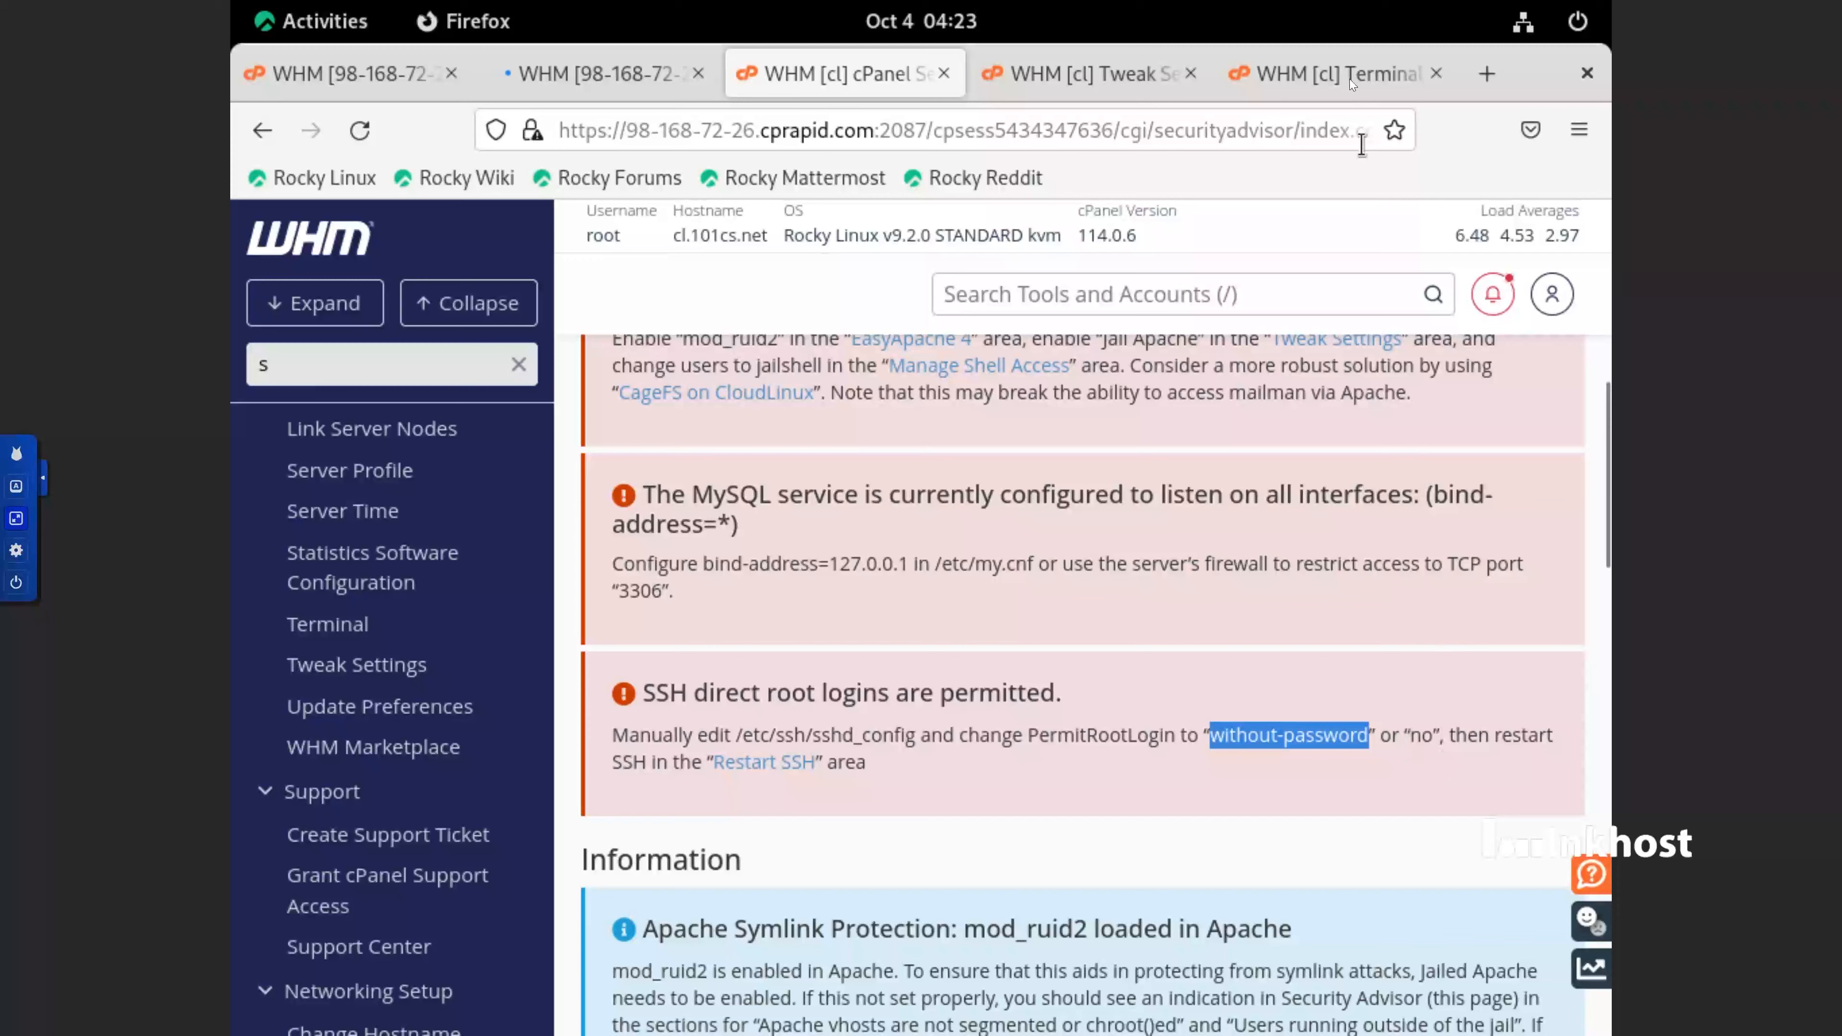
pyautogui.click(1322, 76)
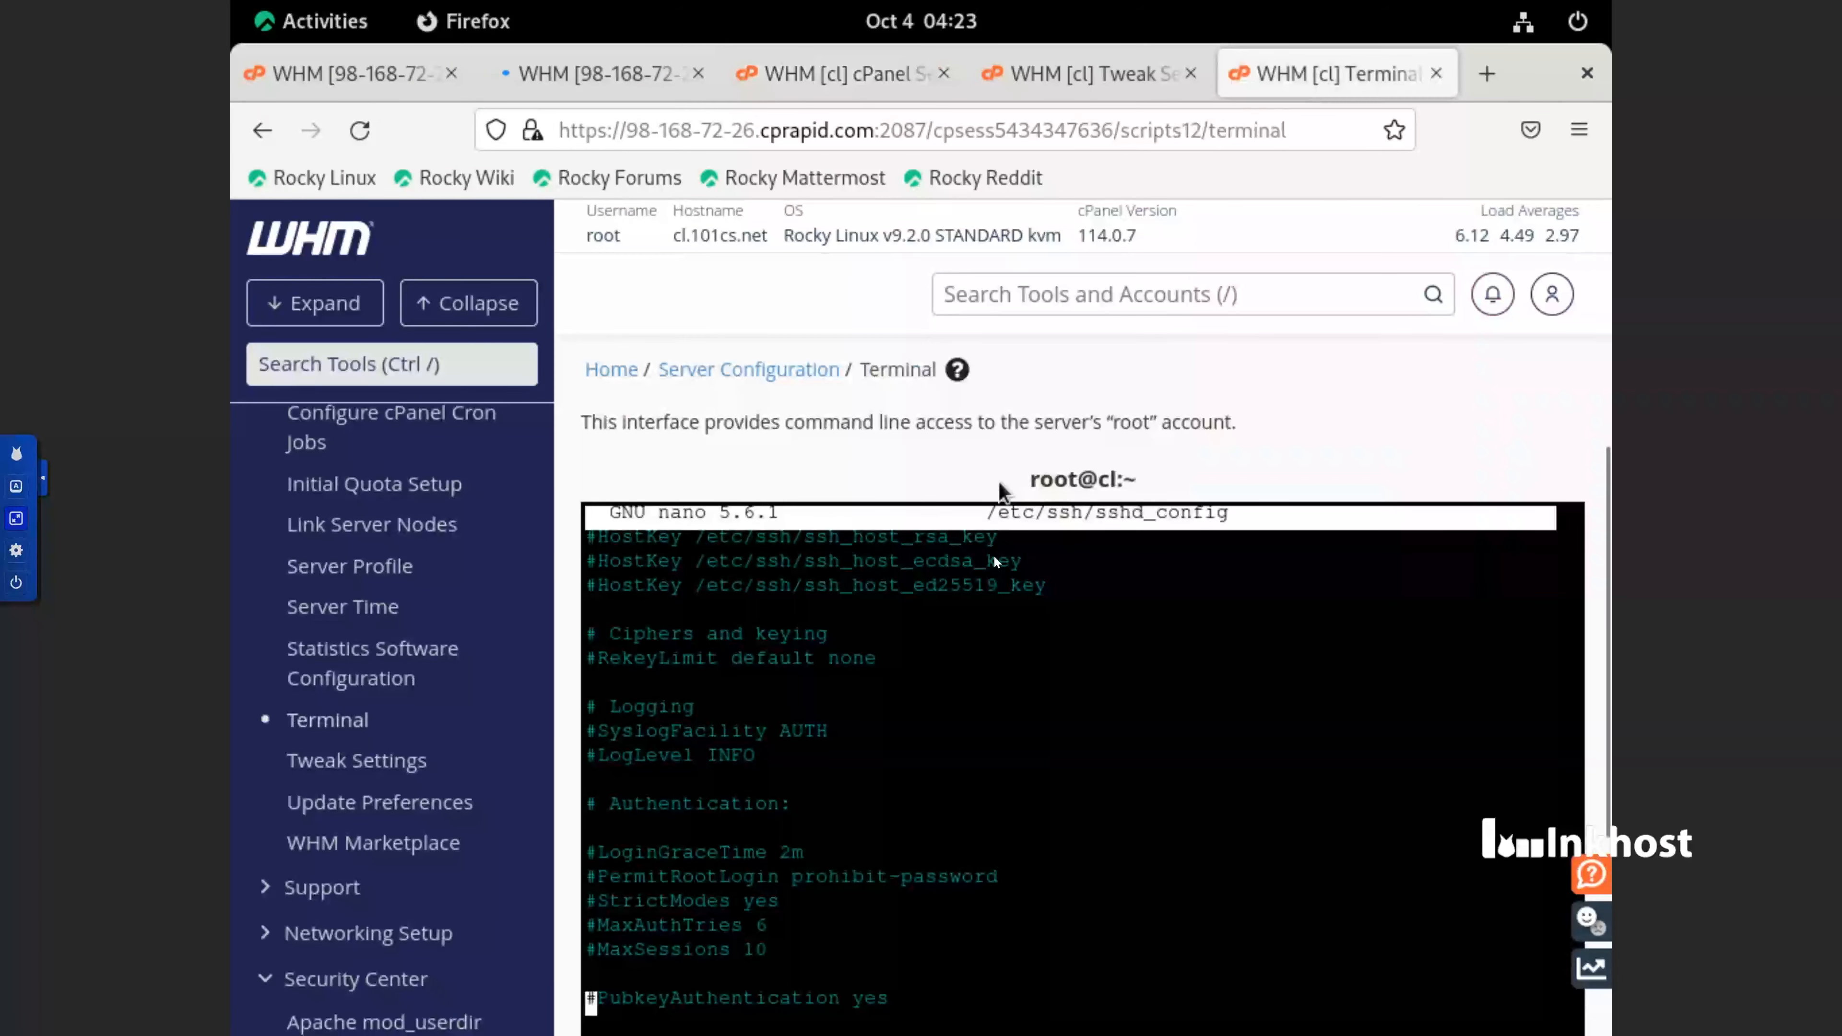
# Look through the whole sshd_config file for the lines that control root and password logins
pyautogui.scroll(-9, 973, 721)
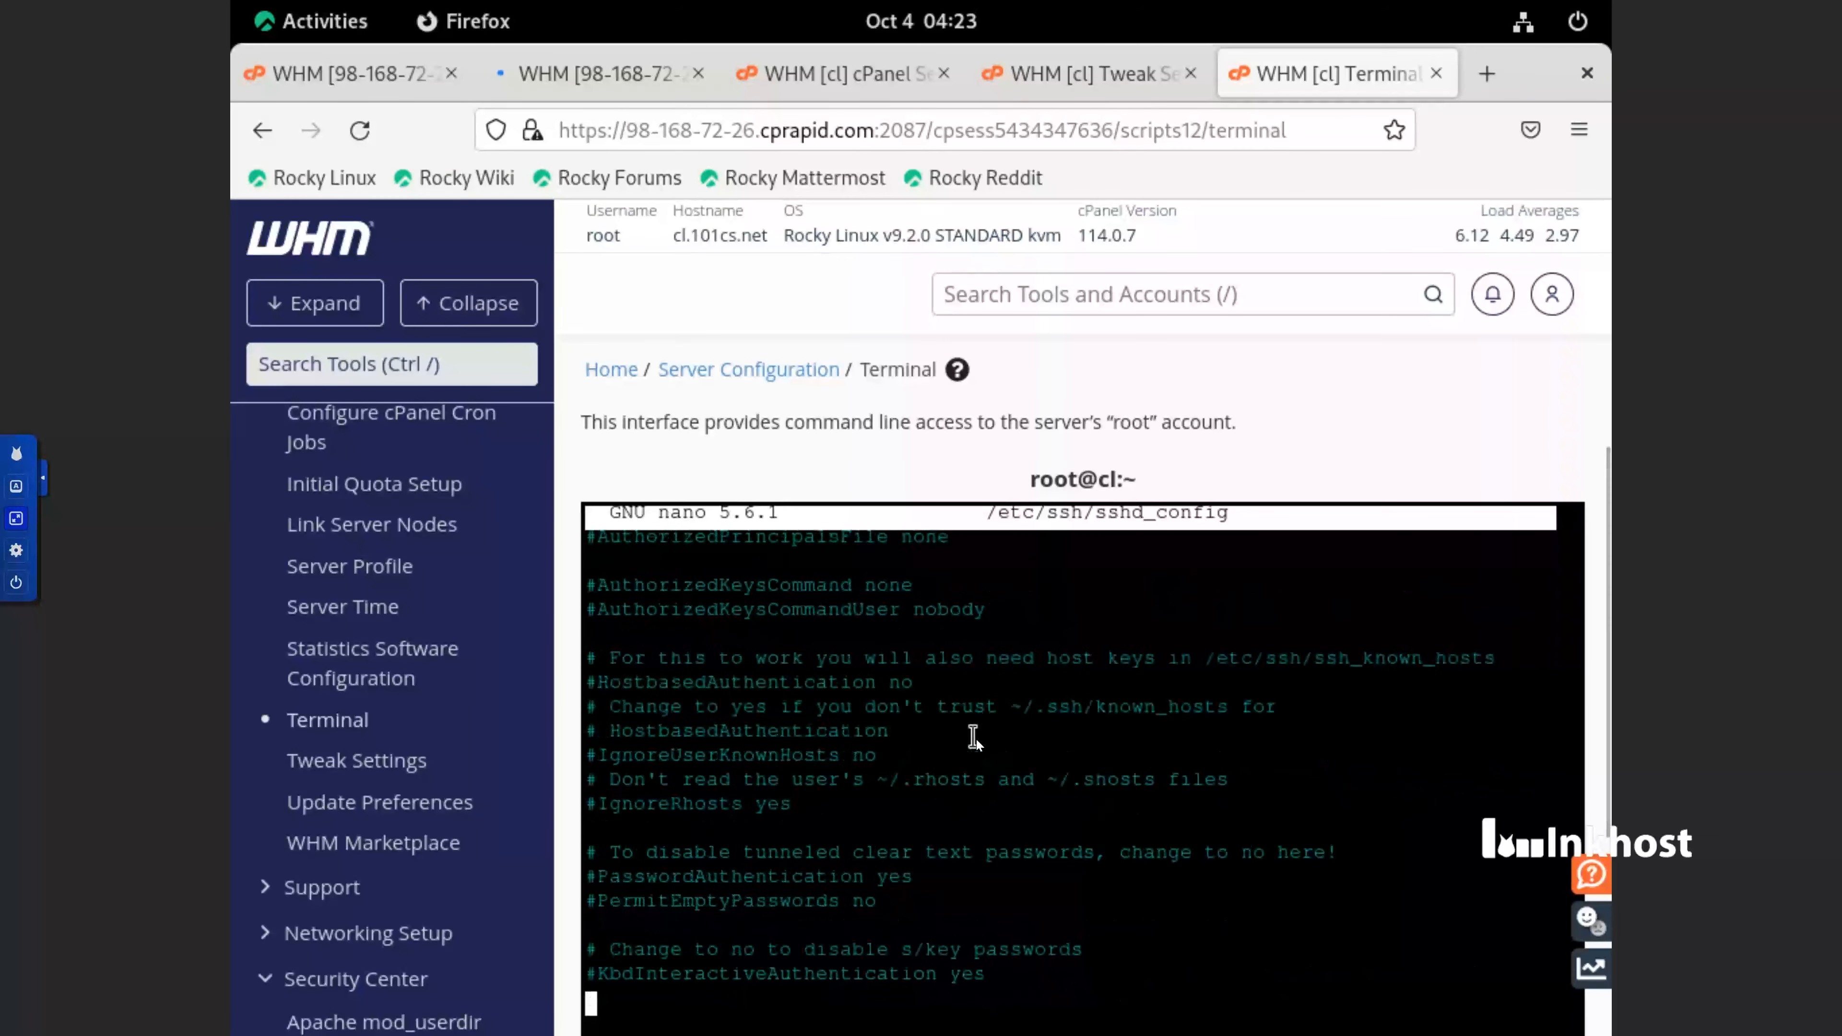
pyautogui.scroll(-20, 973, 736)
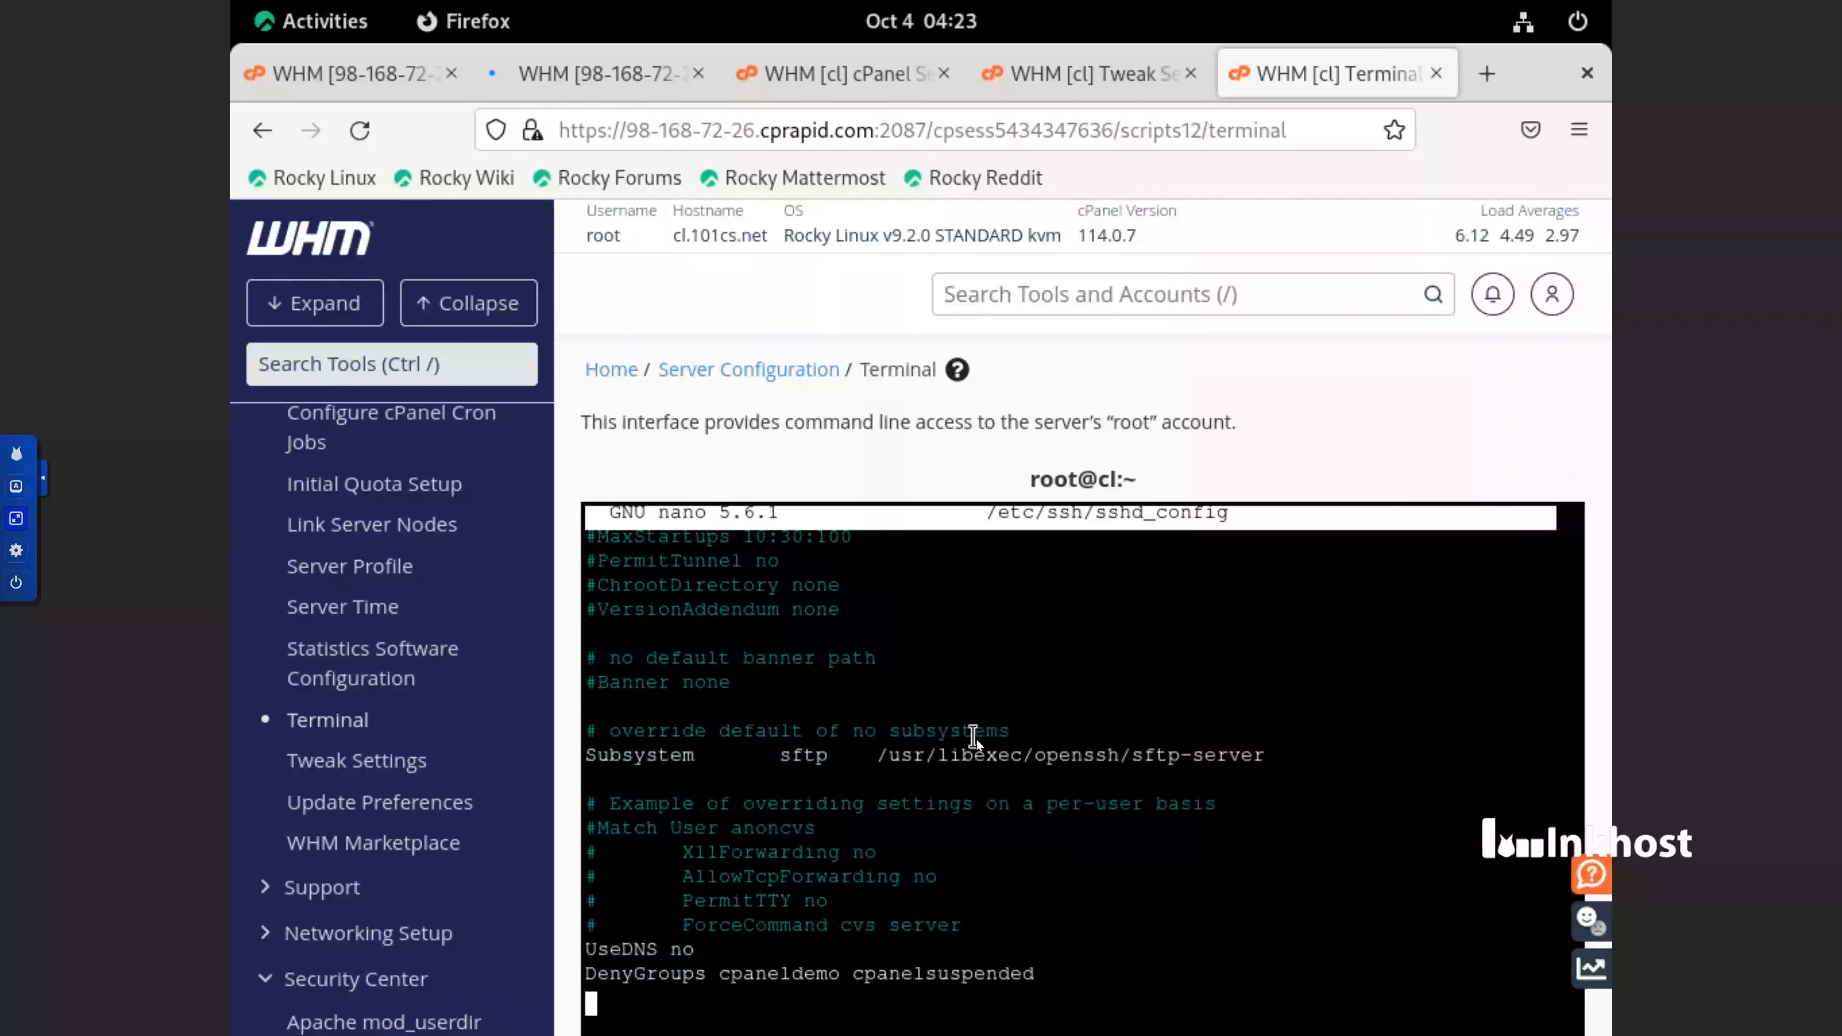
pyautogui.scroll(20, 976, 741)
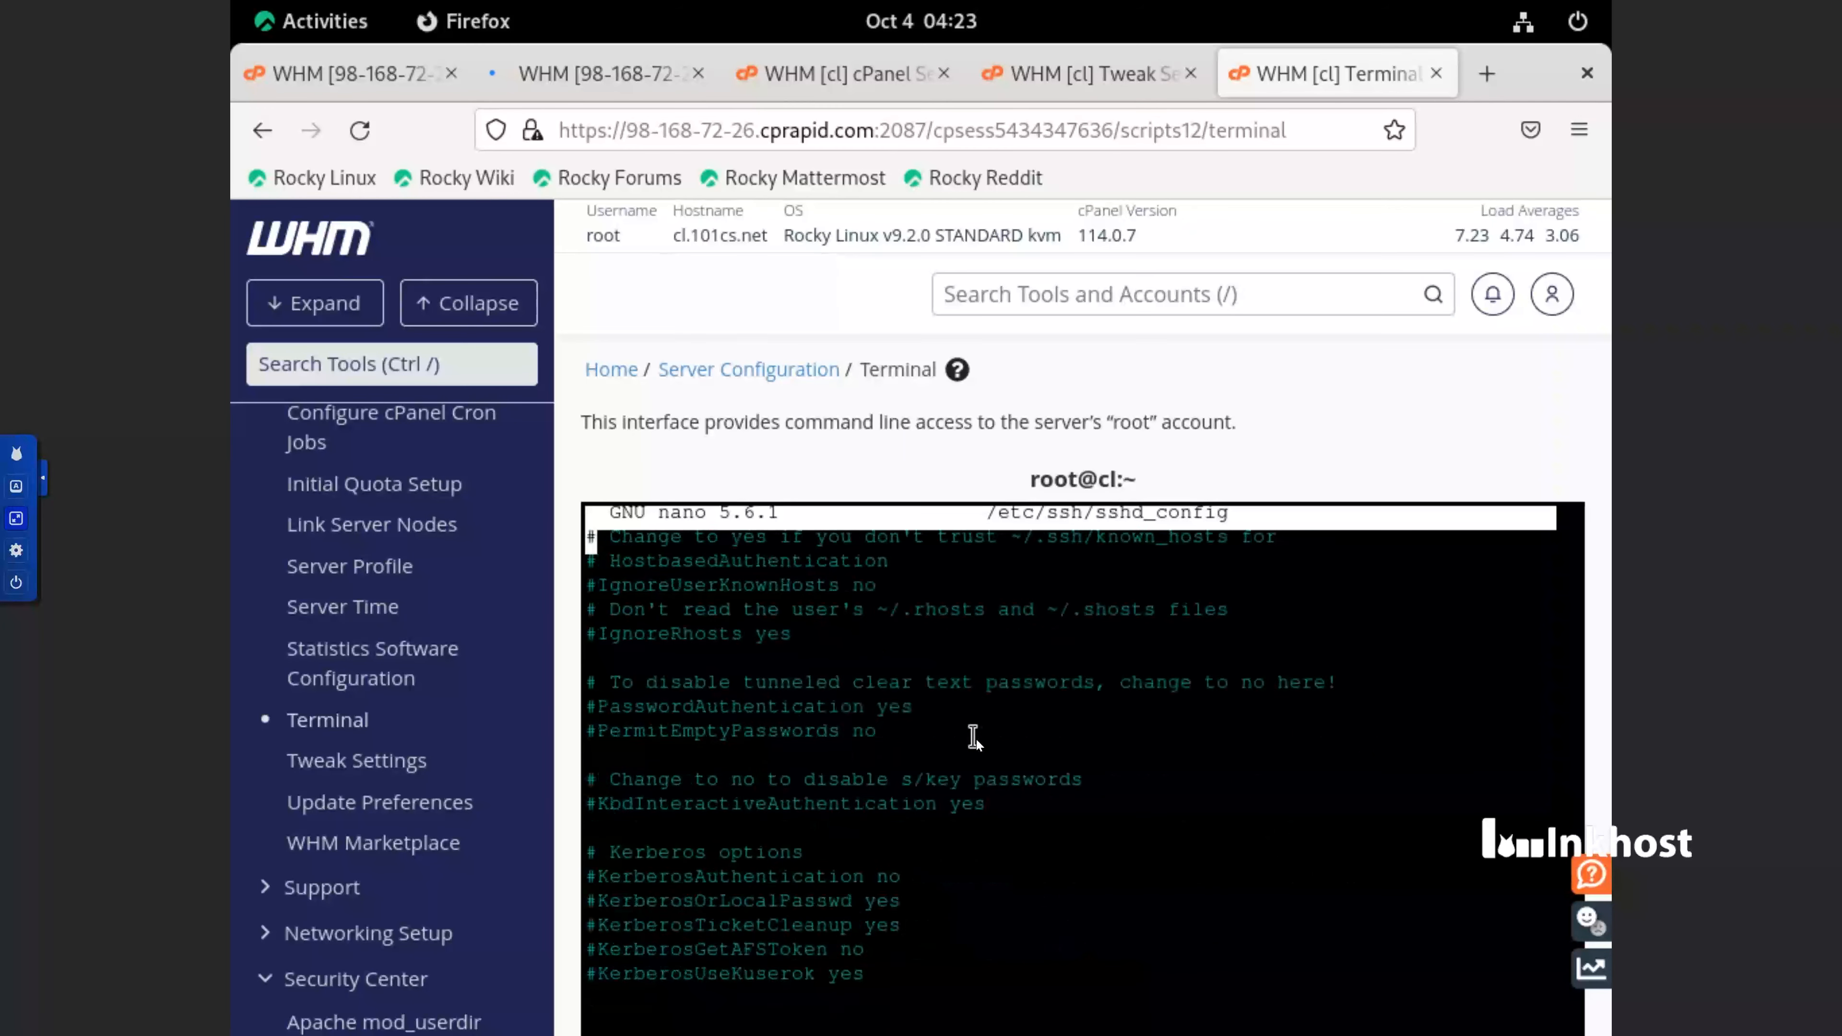
pyautogui.scroll(-6, 975, 739)
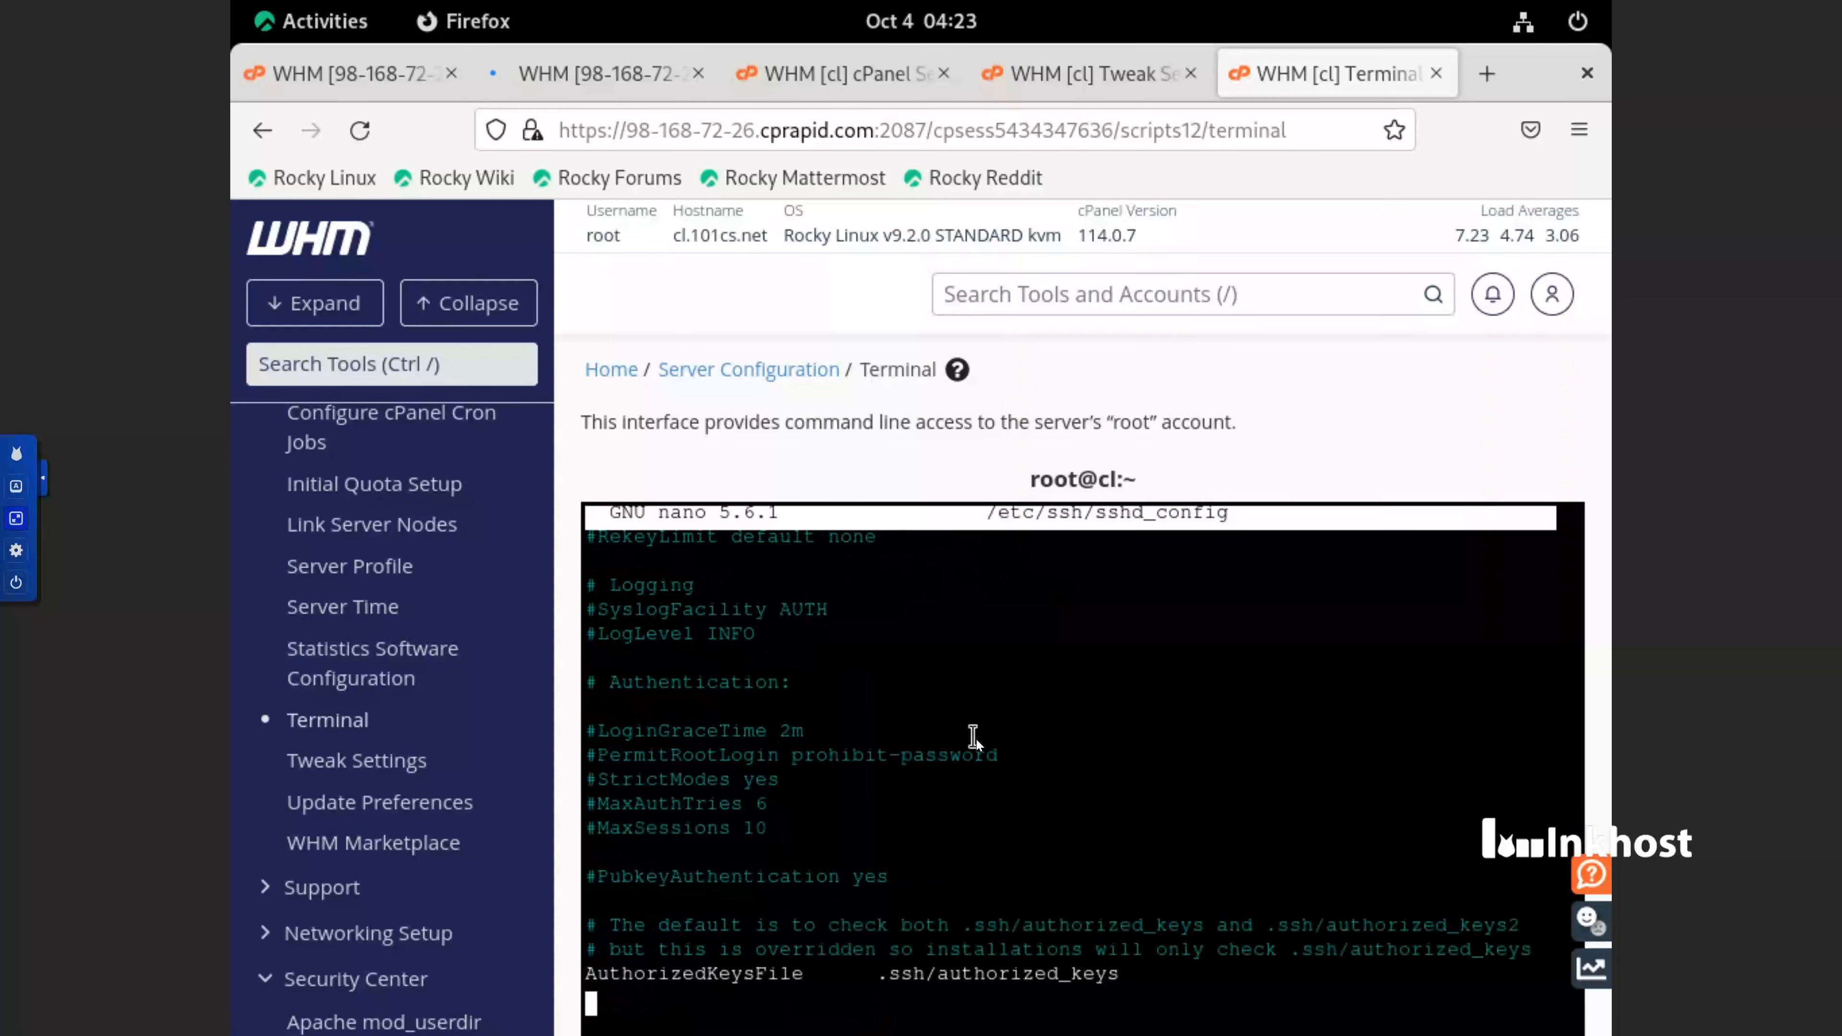
pyautogui.scroll(15, 976, 739)
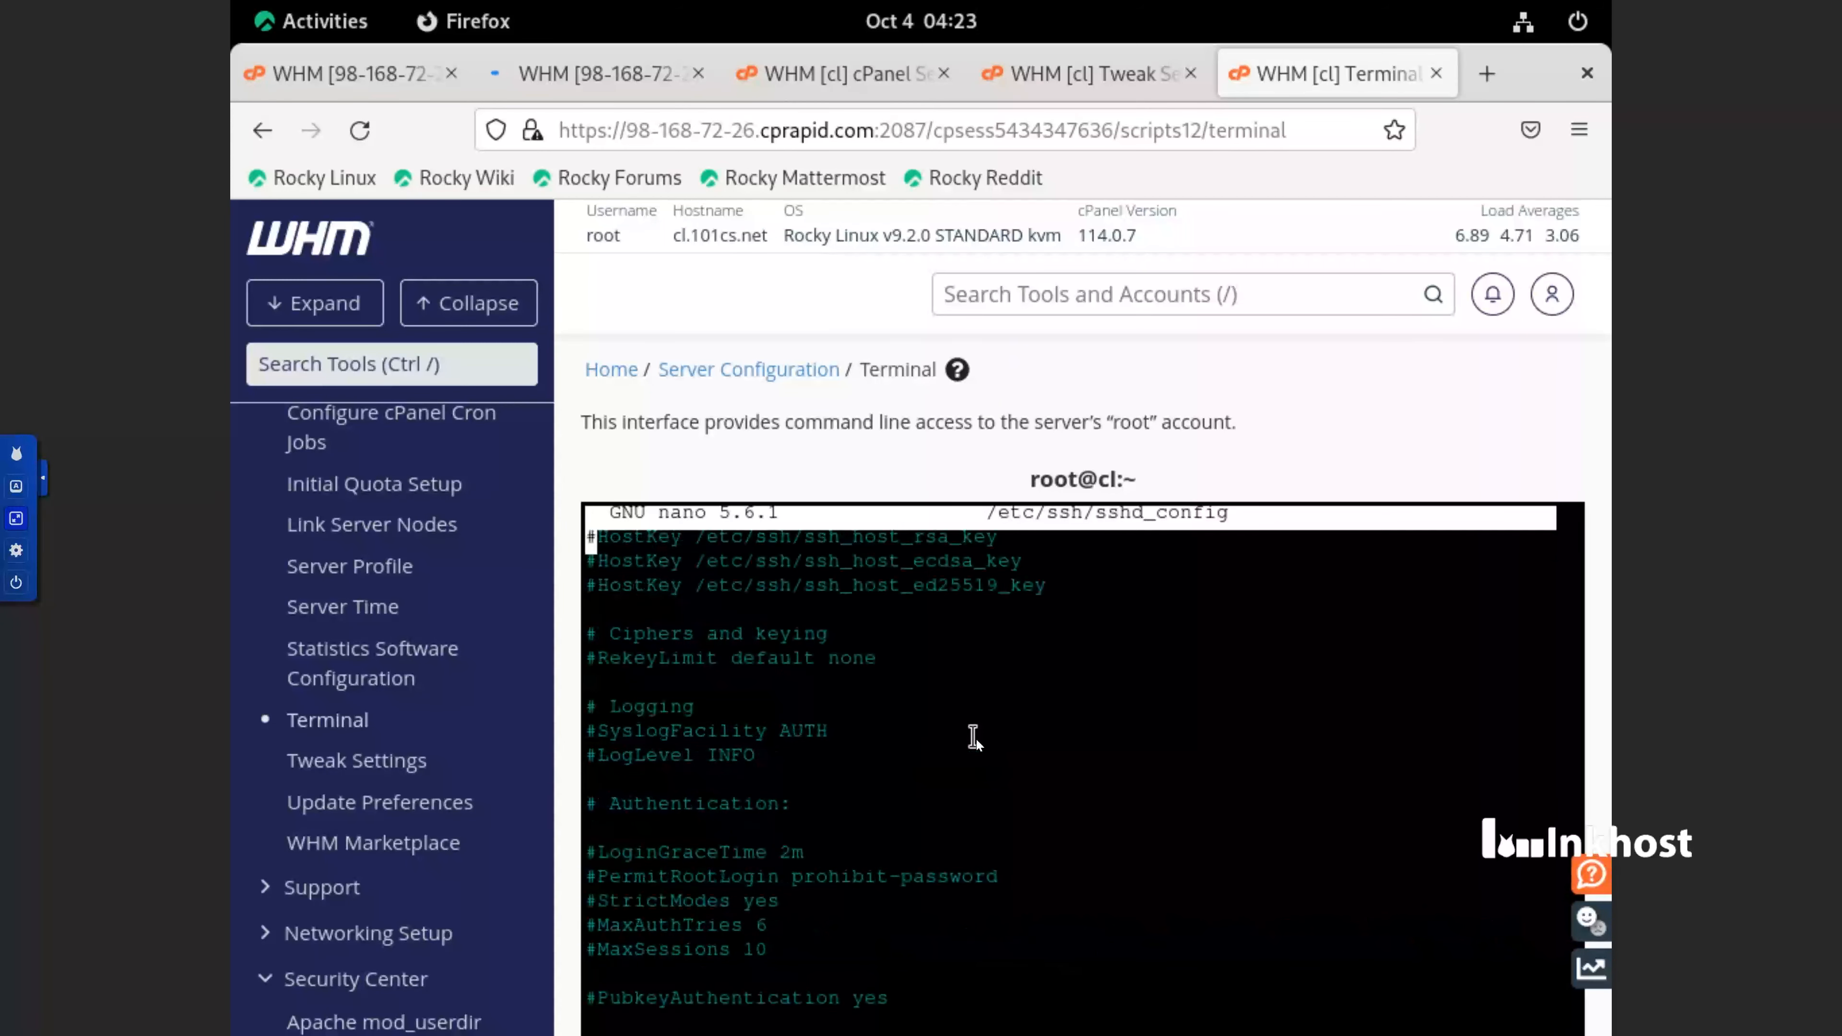
pyautogui.scroll(6, 975, 738)
pyautogui.press('Down')
pyautogui.press('Down')
pyautogui.press('Down')
pyautogui.press('Down')
pyautogui.press('Down')
pyautogui.press('Down')
pyautogui.press('Down')
pyautogui.press('Down')
pyautogui.press('Down')
pyautogui.press('Down')
pyautogui.press('Down')
pyautogui.press('Down')
pyautogui.press('Down')
pyautogui.press('Down')
pyautogui.press('Down')
pyautogui.press('Down')
pyautogui.press('Down')
pyautogui.press('Down')
pyautogui.press('Down')
pyautogui.press('Down')
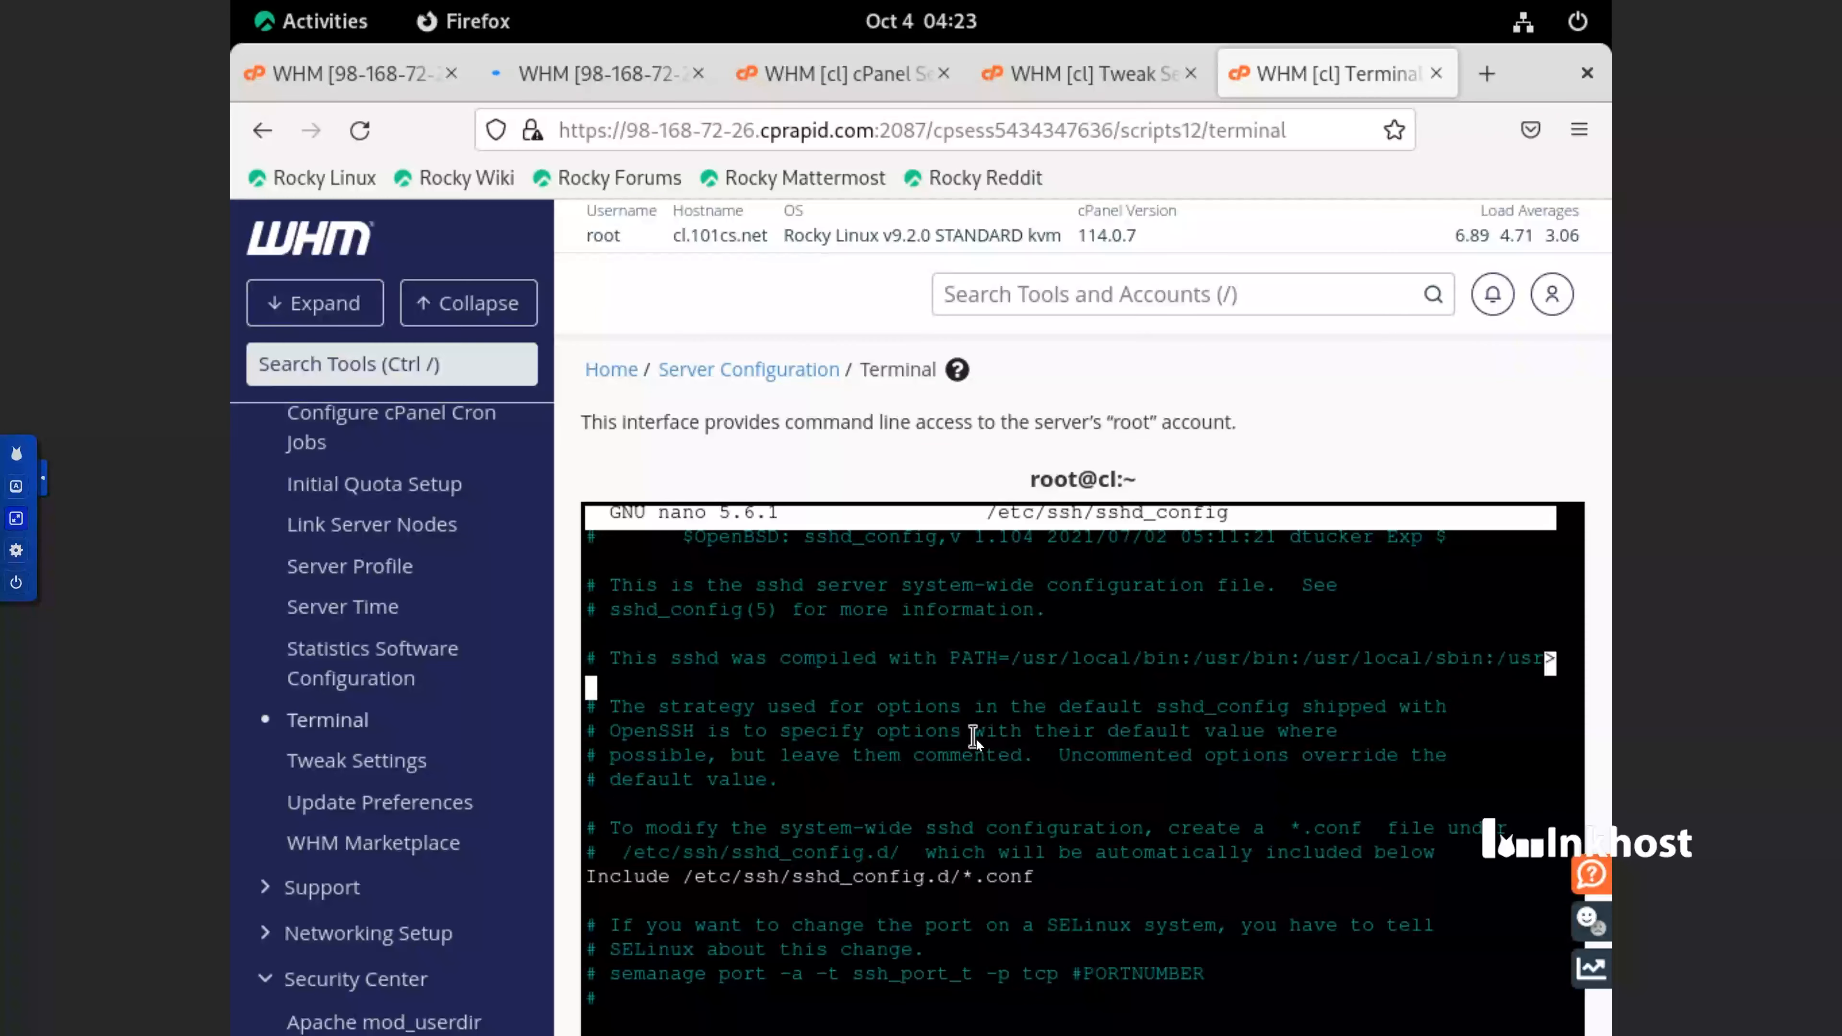
pyautogui.press('Down')
pyautogui.press('Down')
pyautogui.press('Down')
pyautogui.press('Down')
pyautogui.press('Down')
pyautogui.press('Down')
pyautogui.press('Down')
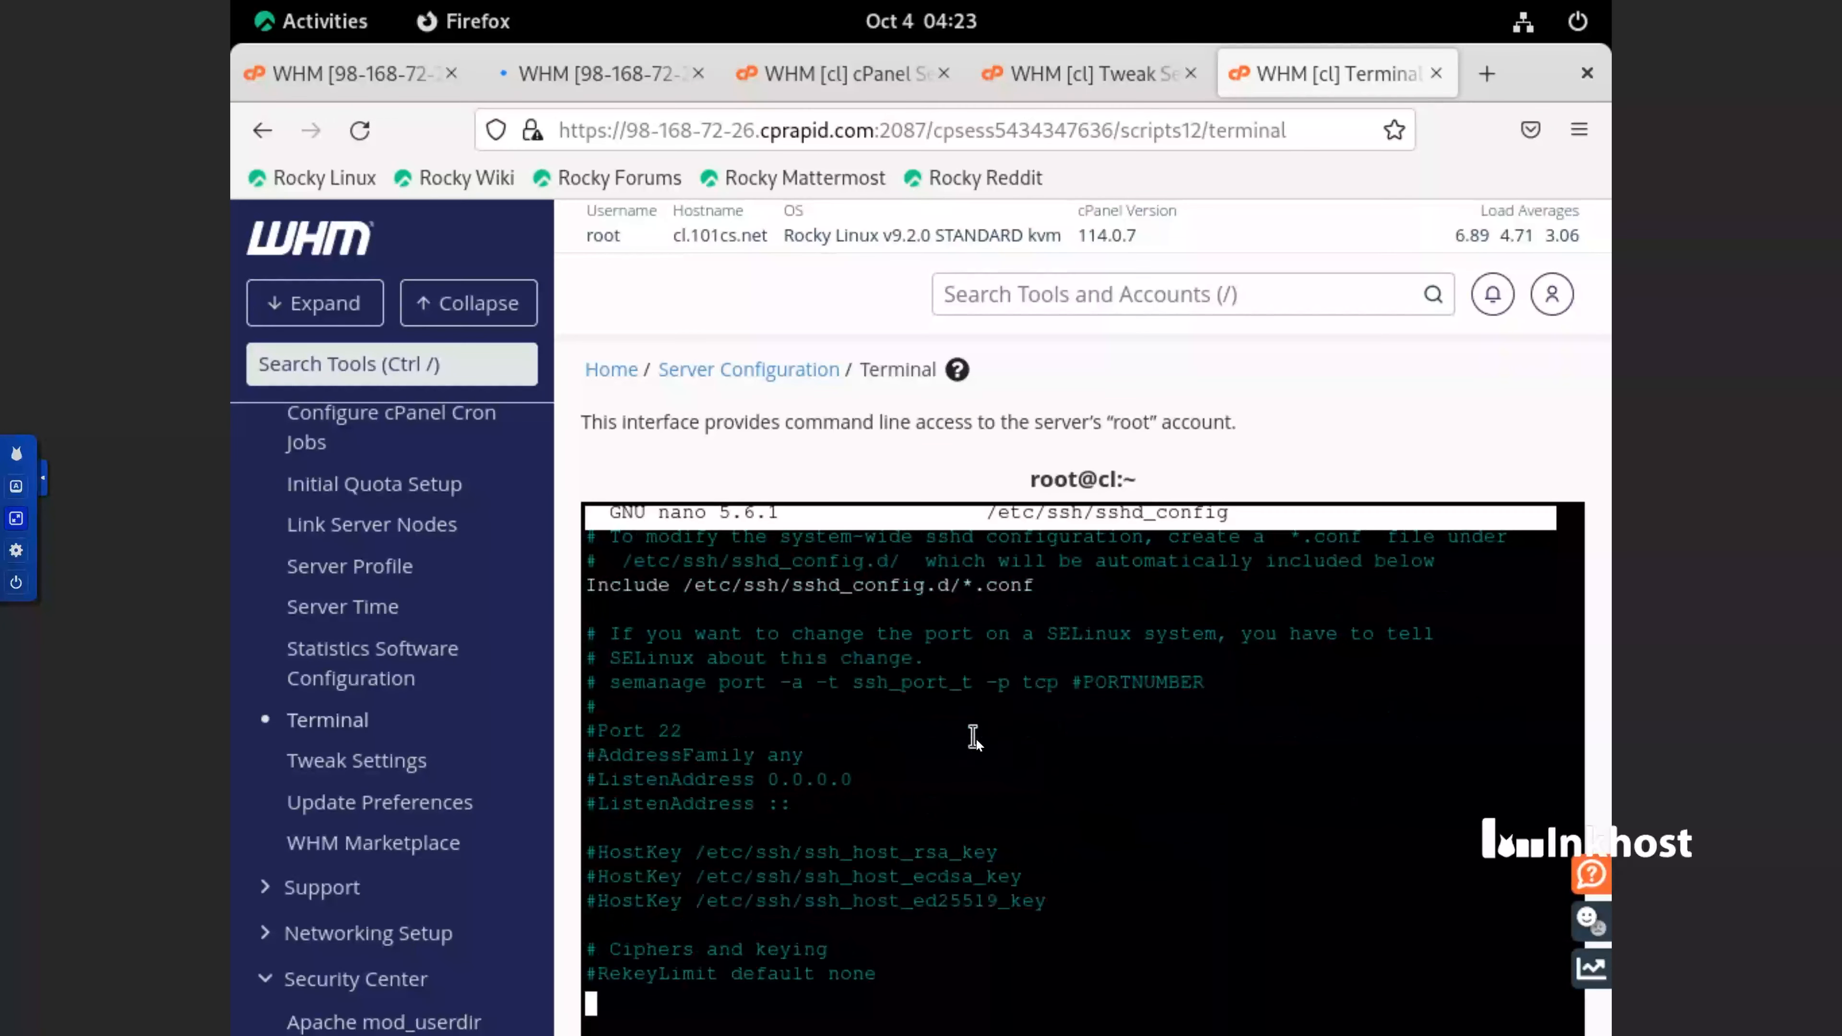
# Uncomment the AddressFamily any line below Port 22 in sshd_config
pyautogui.press('Up')
pyautogui.press('Up')
pyautogui.press('Up')
pyautogui.press('Up')
pyautogui.press('Up')
pyautogui.press('Up')
pyautogui.press('Up')
pyautogui.press('Up')
pyautogui.press('Up')
pyautogui.press('Up')
pyautogui.press('Right')
pyautogui.write('\\')
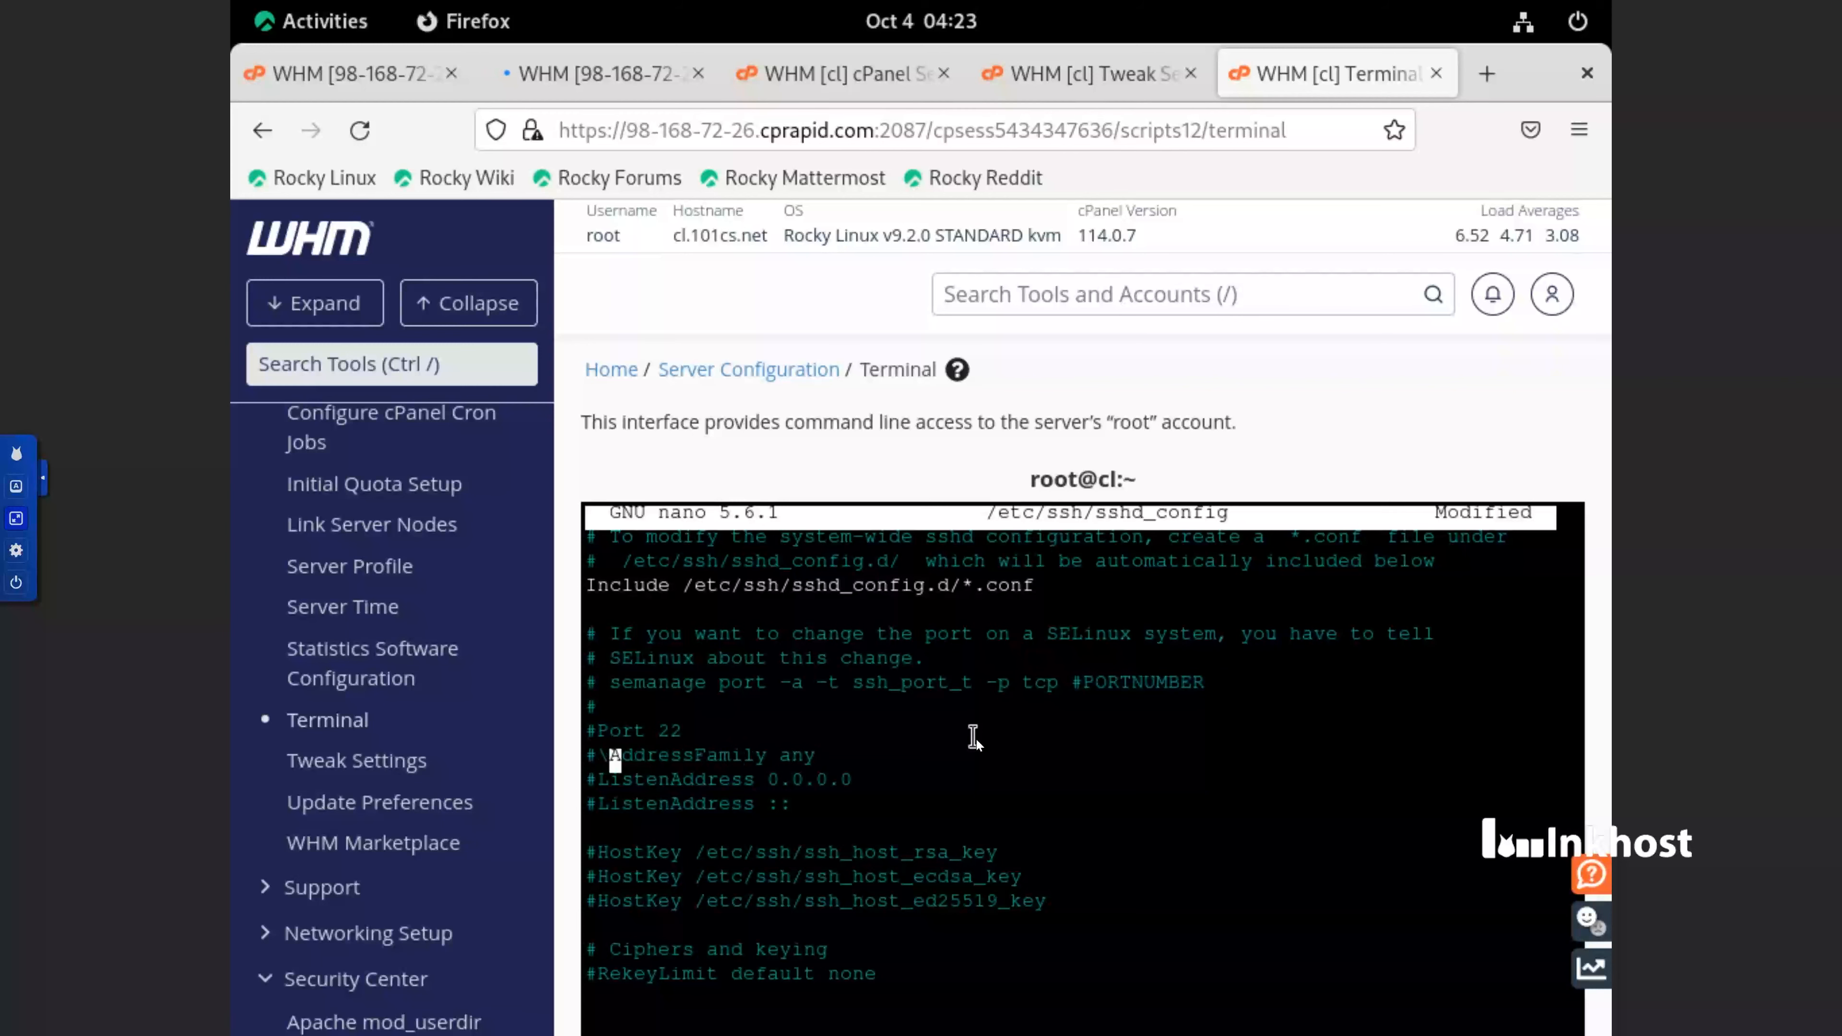
pyautogui.press('BackSpace')
pyautogui.press('BackSpace')
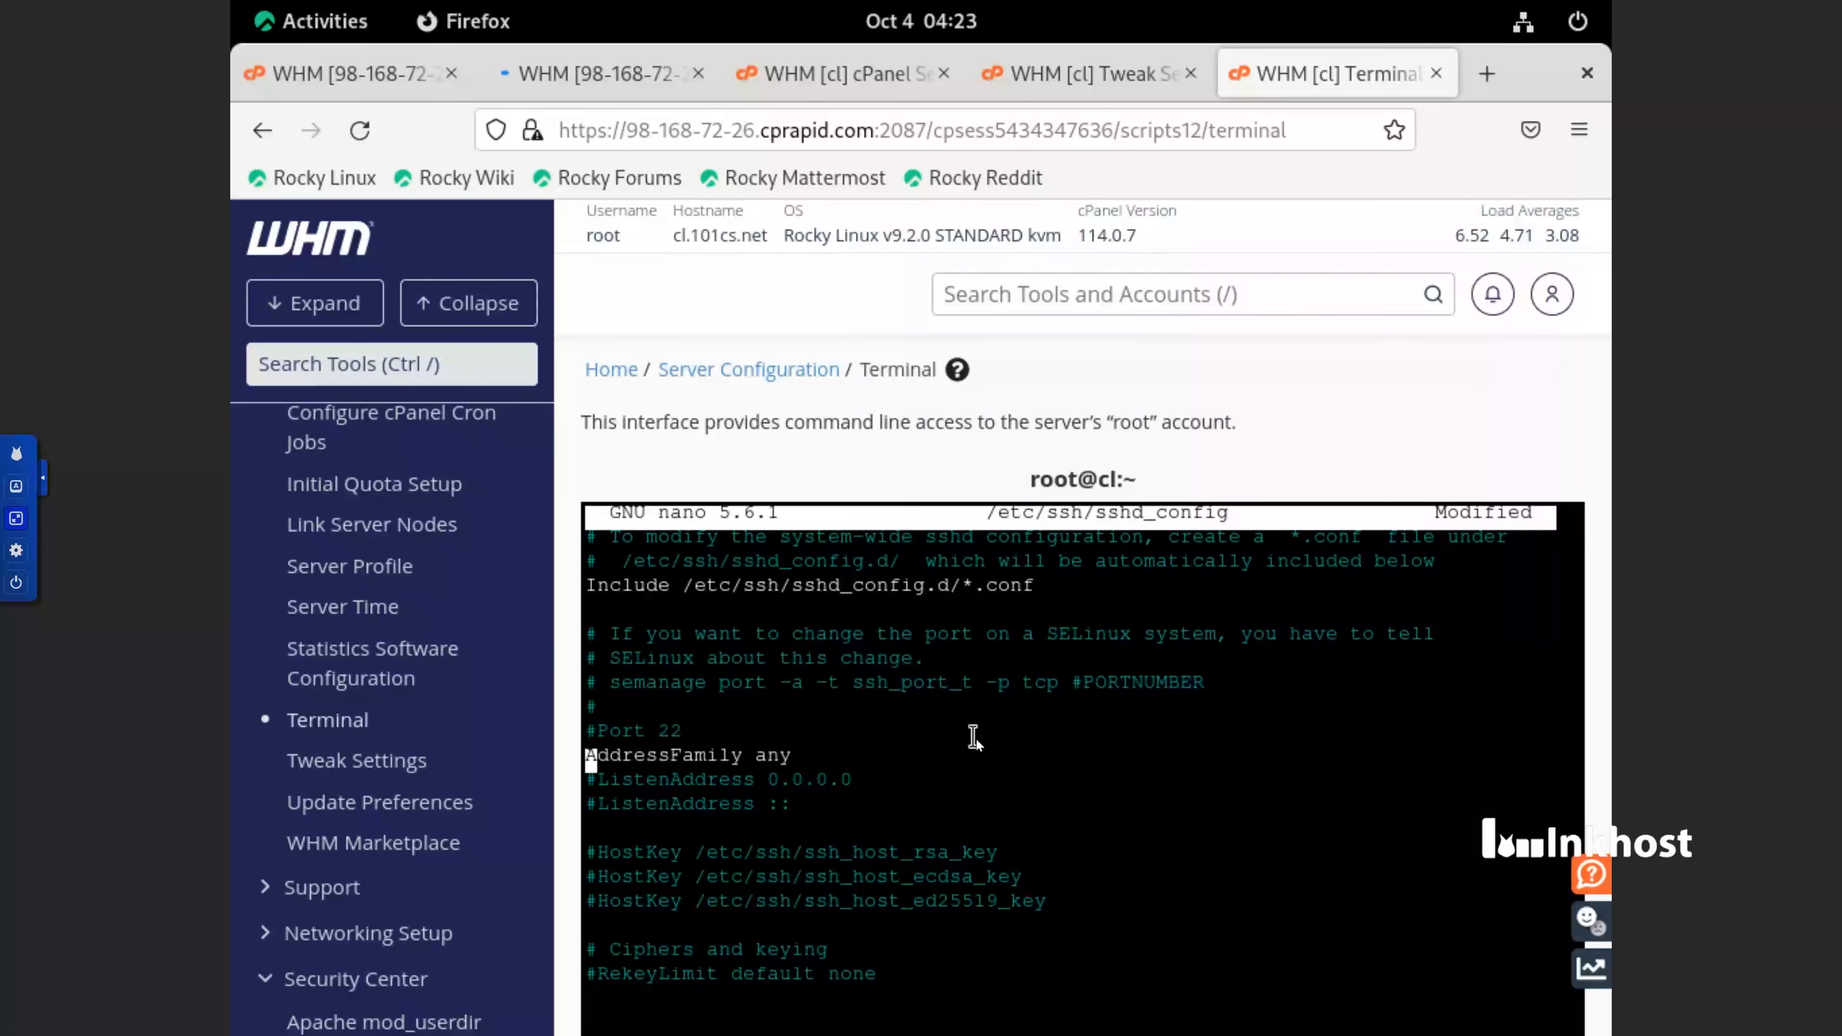
# Replace the value any on the AddressFamily line of sshd_config with the copied text without-password
pyautogui.press('Right')
pyautogui.press('Right')
pyautogui.press('Right')
pyautogui.press('Right')
pyautogui.press('Right')
pyautogui.press('Right')
pyautogui.press('Right')
pyautogui.press('Right')
pyautogui.press('Right')
pyautogui.press('Right')
pyautogui.press('Right')
pyautogui.press('Right')
pyautogui.press('Right')
pyautogui.press('Right')
pyautogui.press('Right')
pyautogui.press('Right')
pyautogui.press('Right')
pyautogui.press('Right')
pyautogui.press('Right')
pyautogui.press('Right')
pyautogui.press('Left')
pyautogui.press('Left')
pyautogui.press('Left')
pyautogui.press('BackSpace')
pyautogui.press('BackSpace')
pyautogui.press('BackSpace')
pyautogui.rightClick(834, 755)
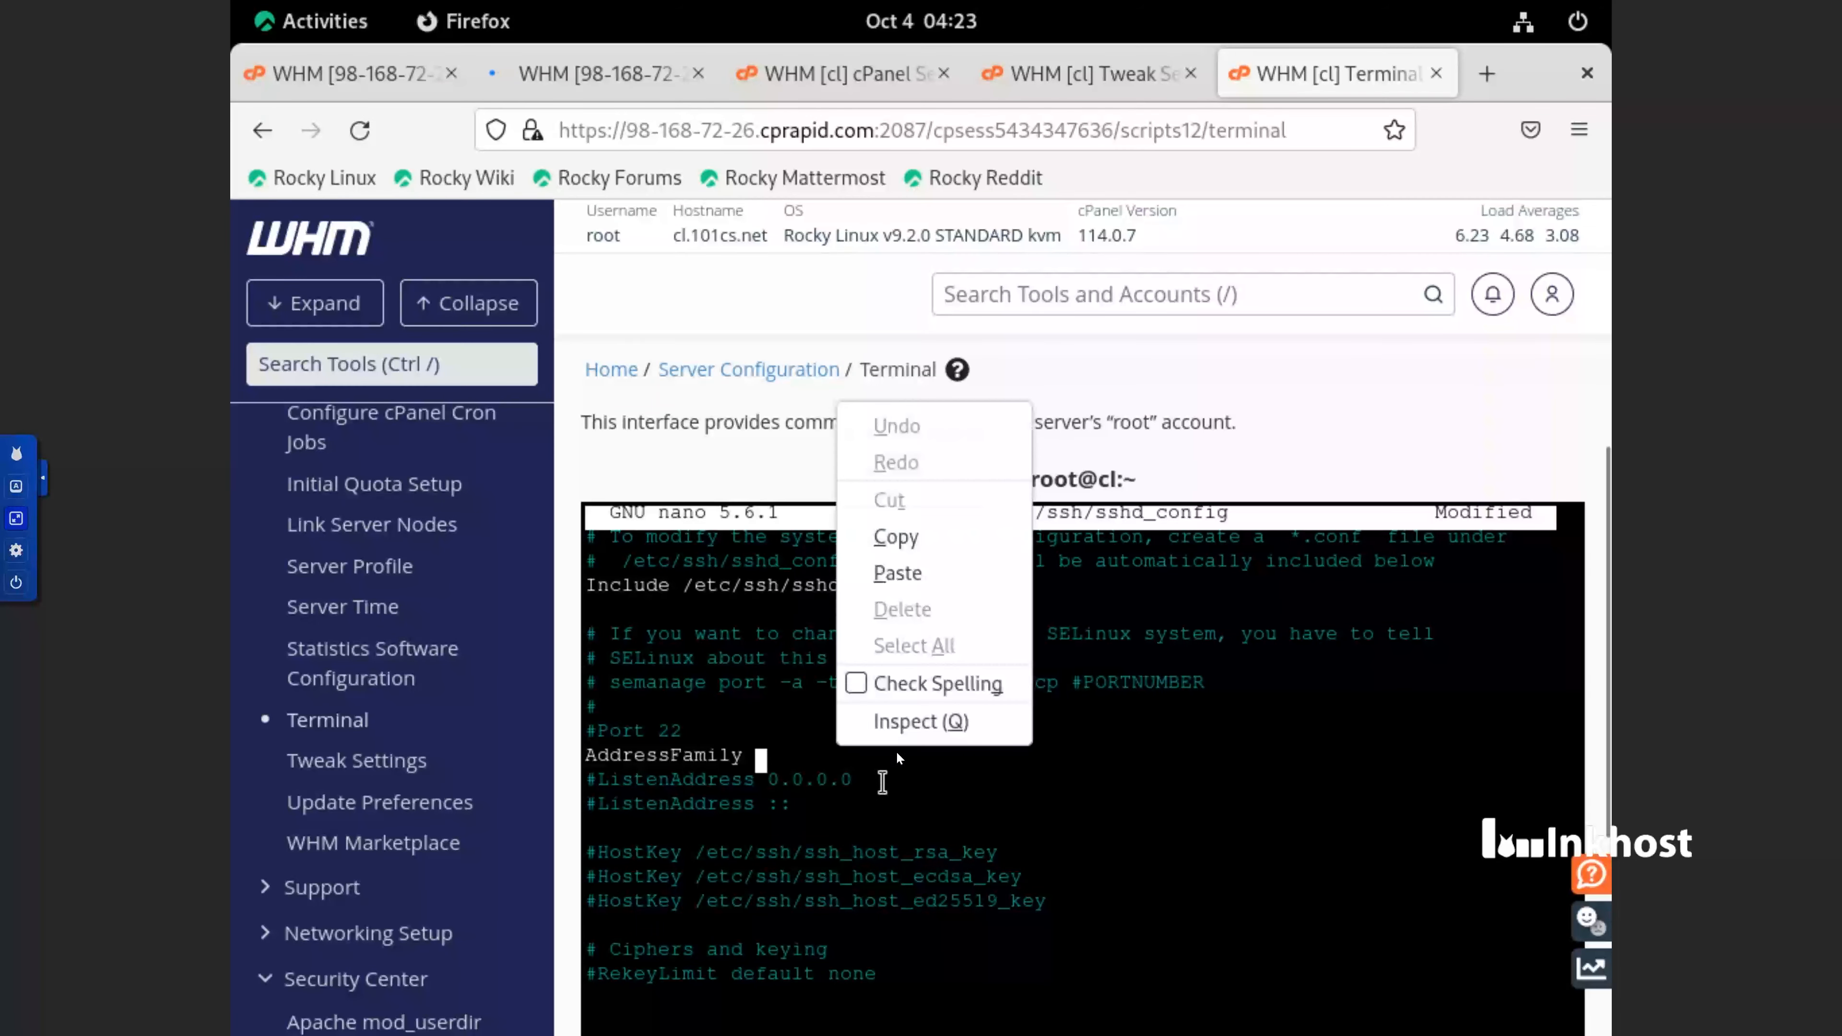
pyautogui.click(917, 578)
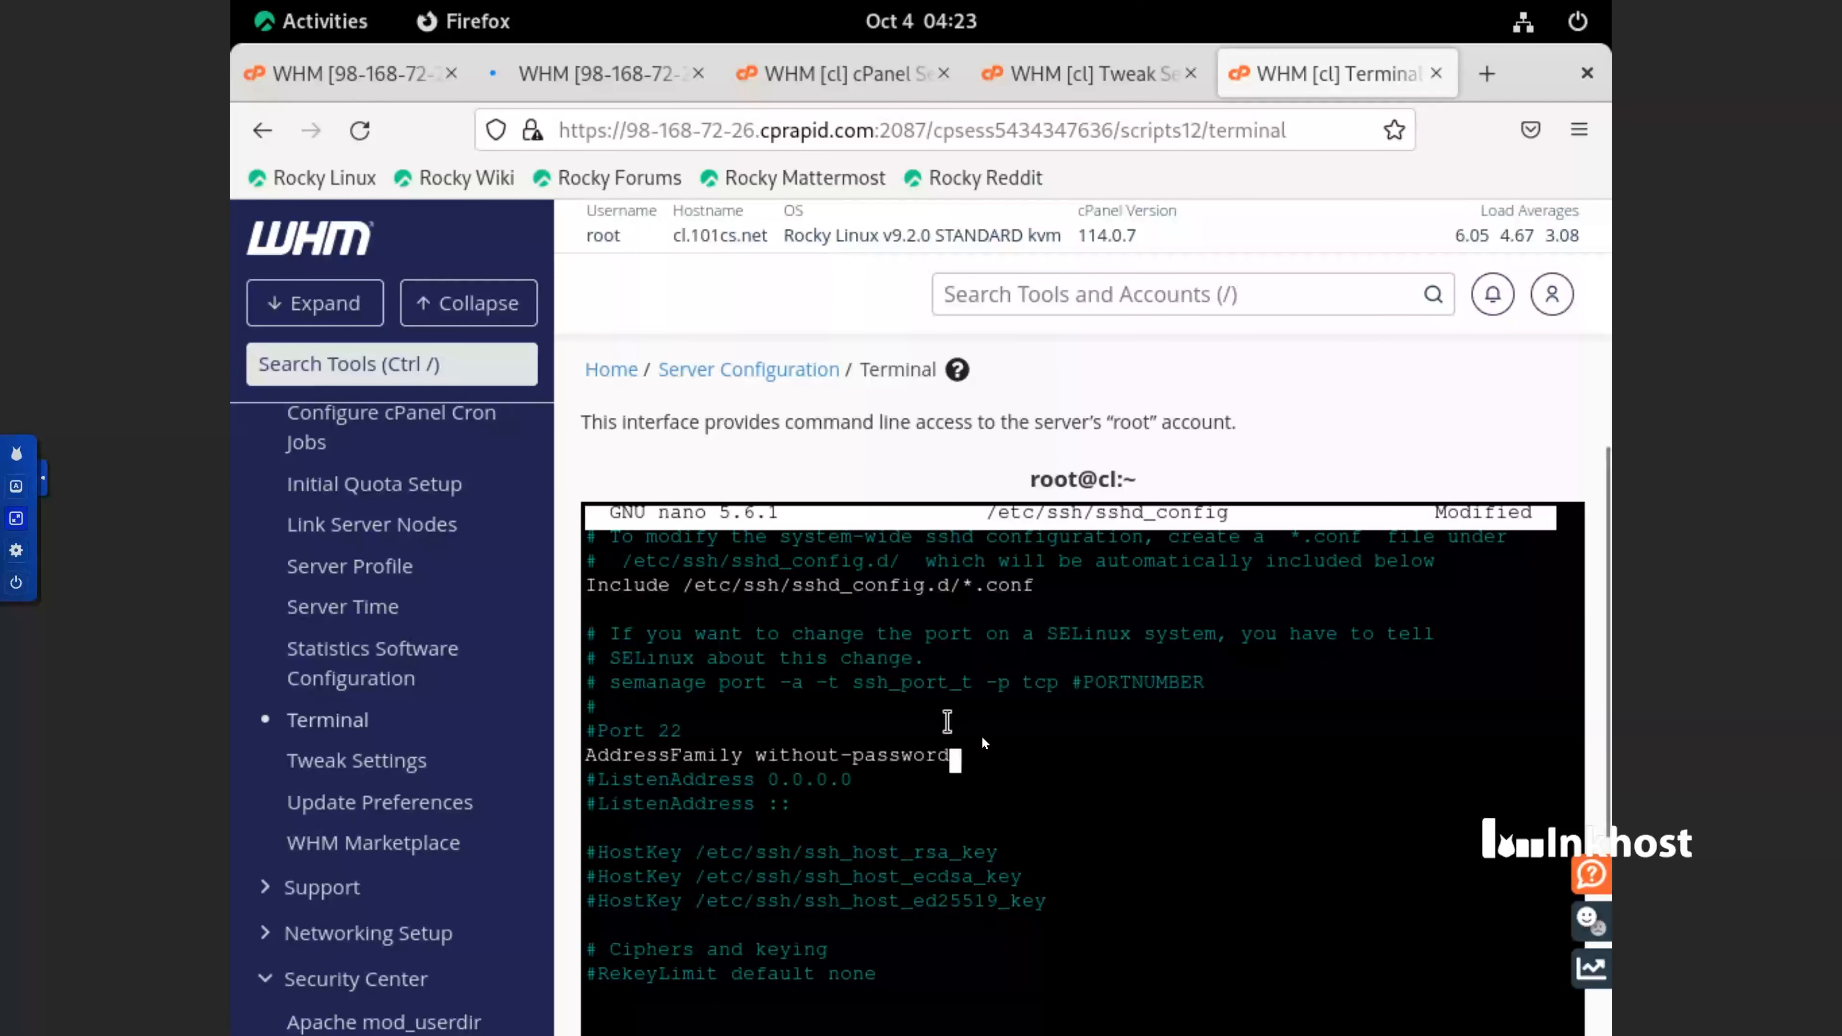
# Save the modified /etc/ssh/sshd_config under its existing name and exit nano
pyautogui.hotkey('ctrl', 'x')
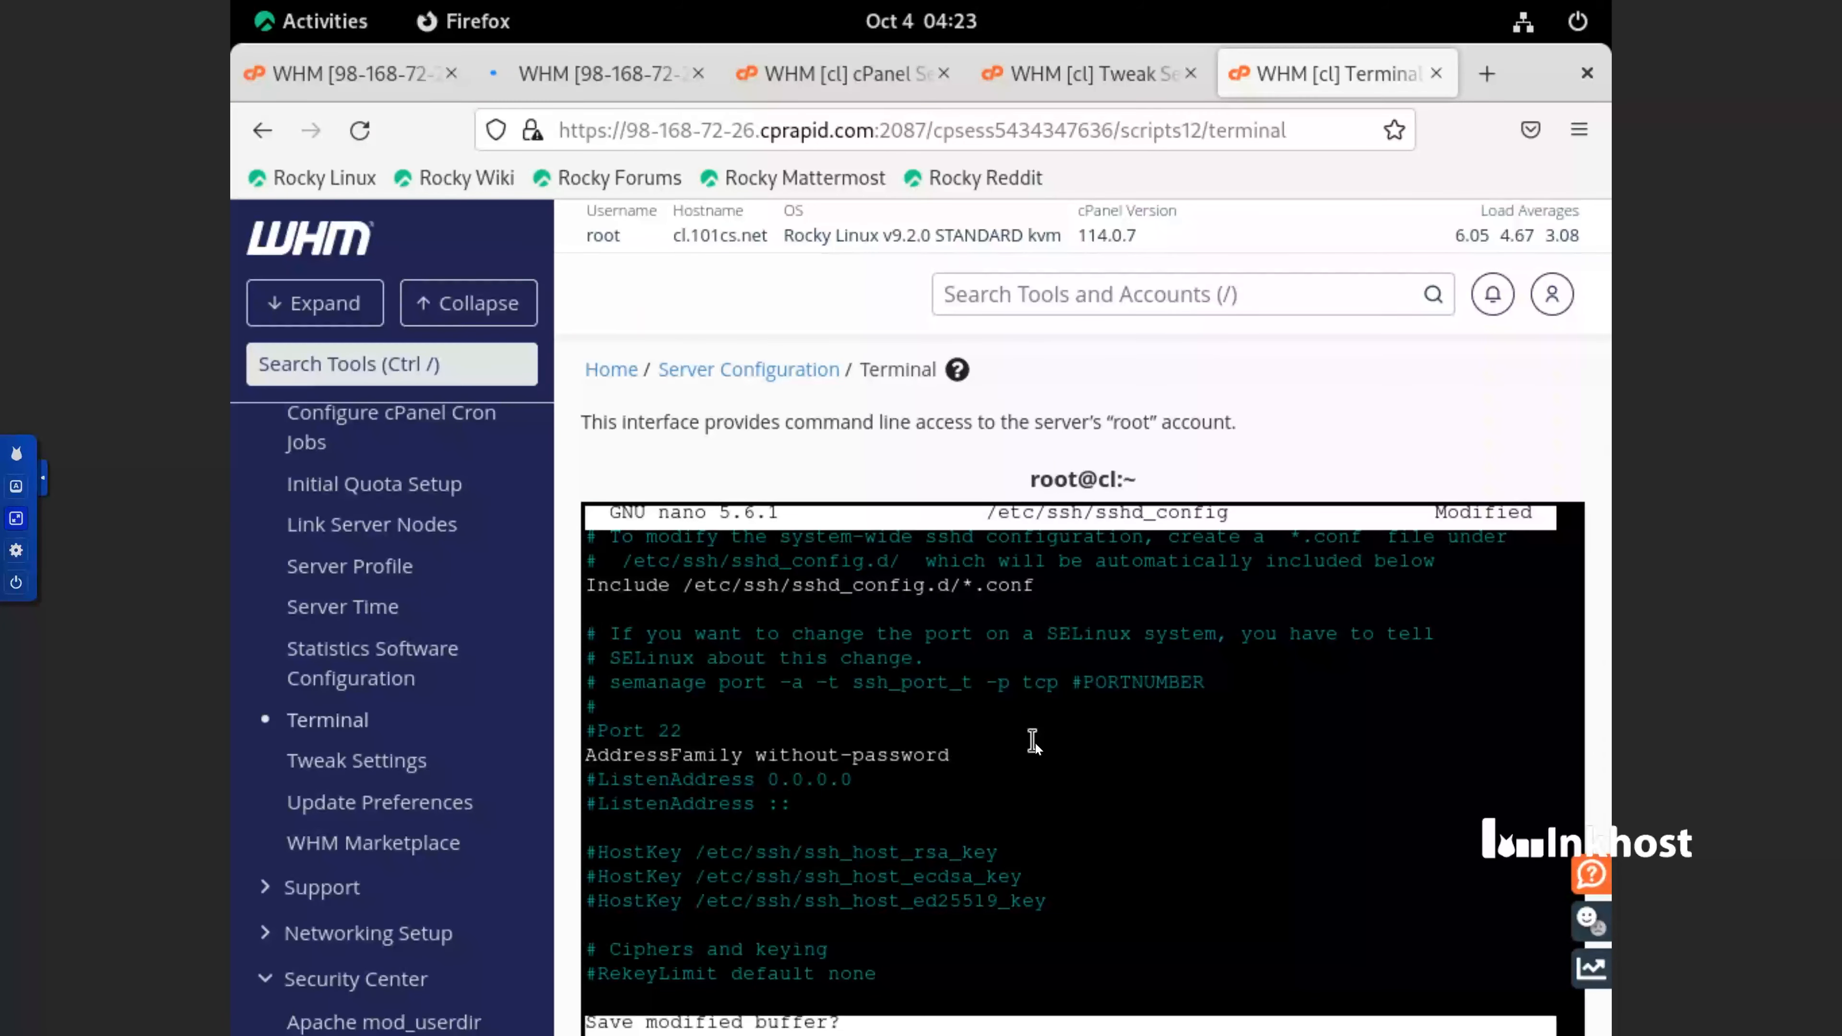
pyautogui.press('y')
pyautogui.press('Return')
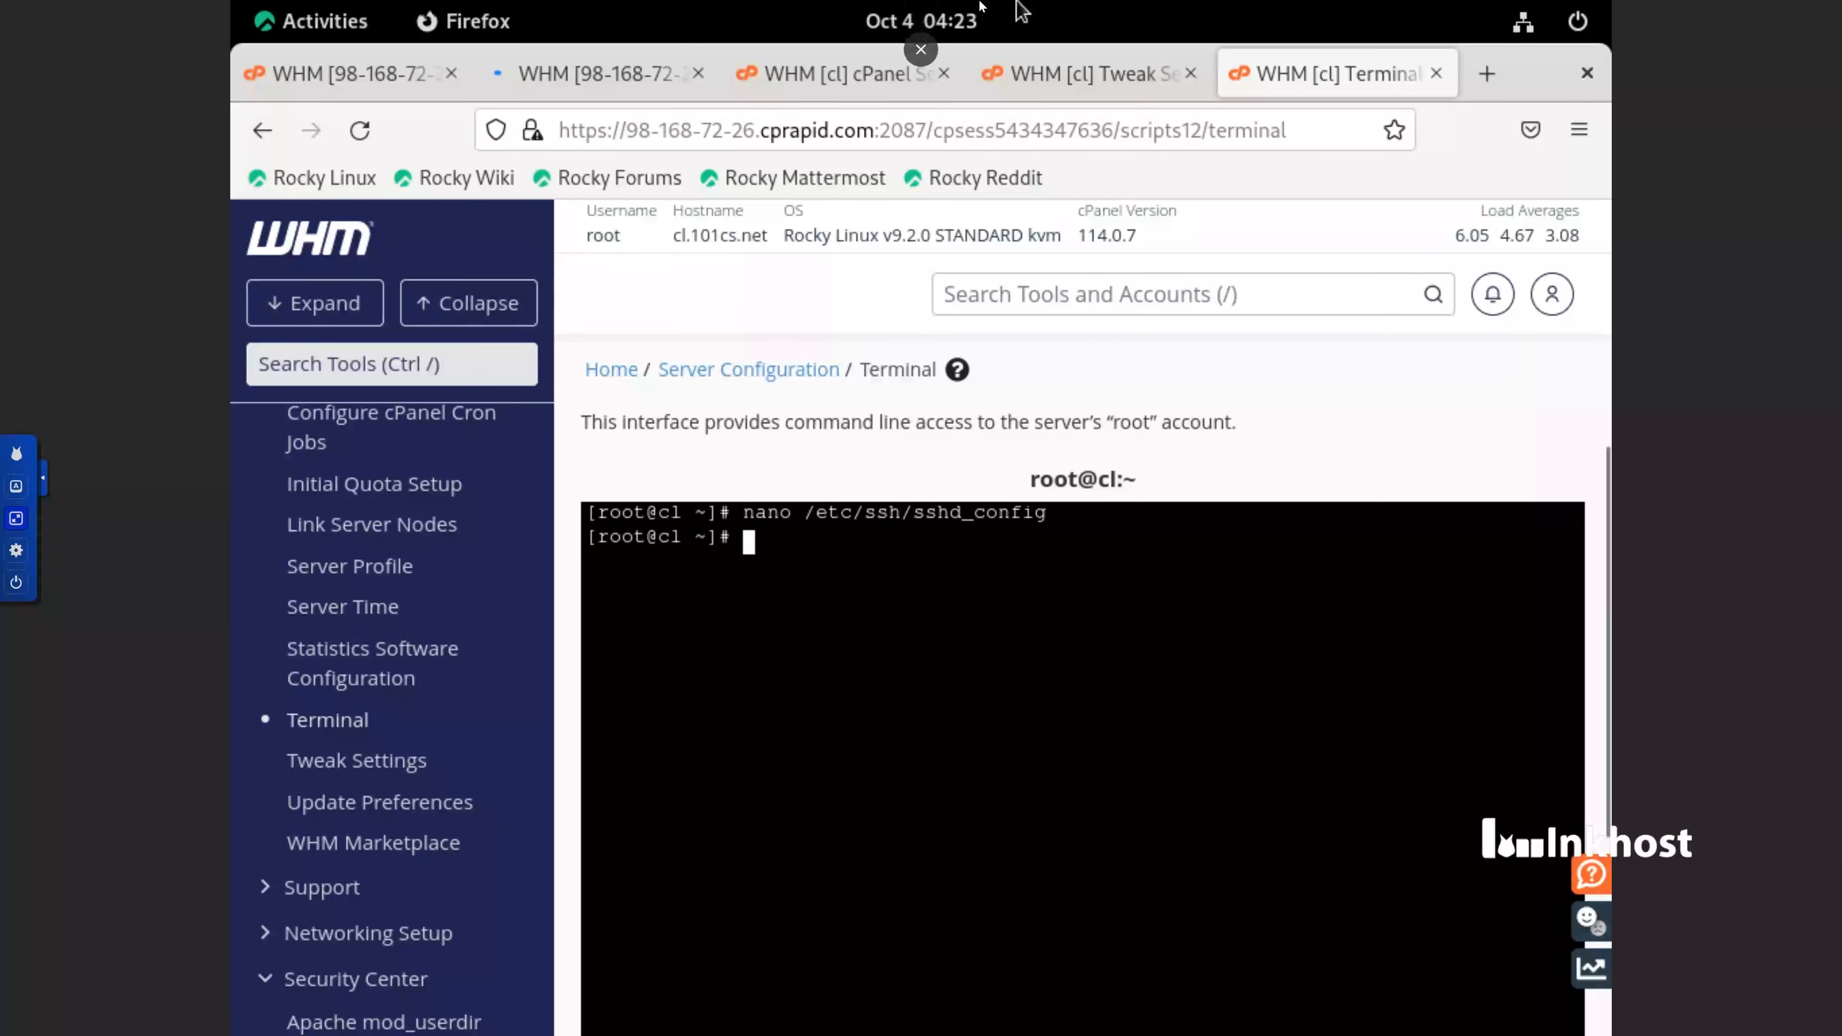
# Return to the cPanel Security Advisor page and run its security scan again
pyautogui.click(881, 75)
pyautogui.scroll(6, 775, 328)
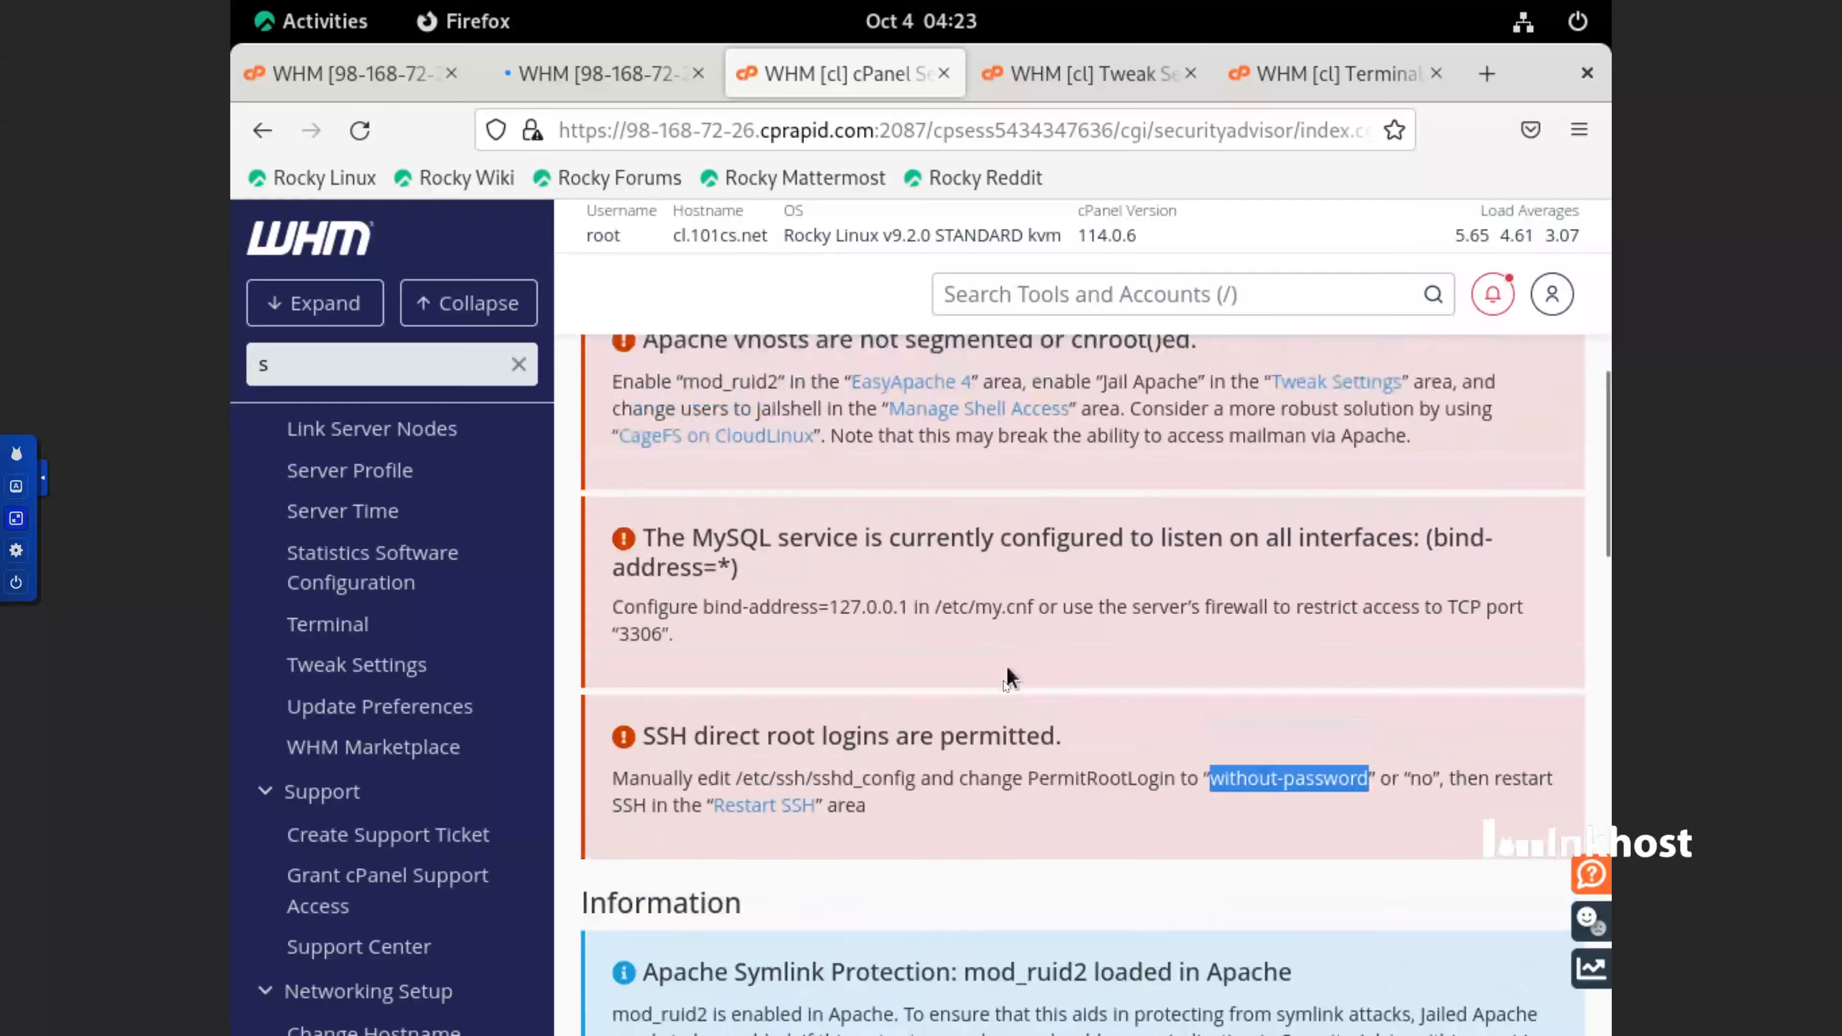
pyautogui.click(638, 620)
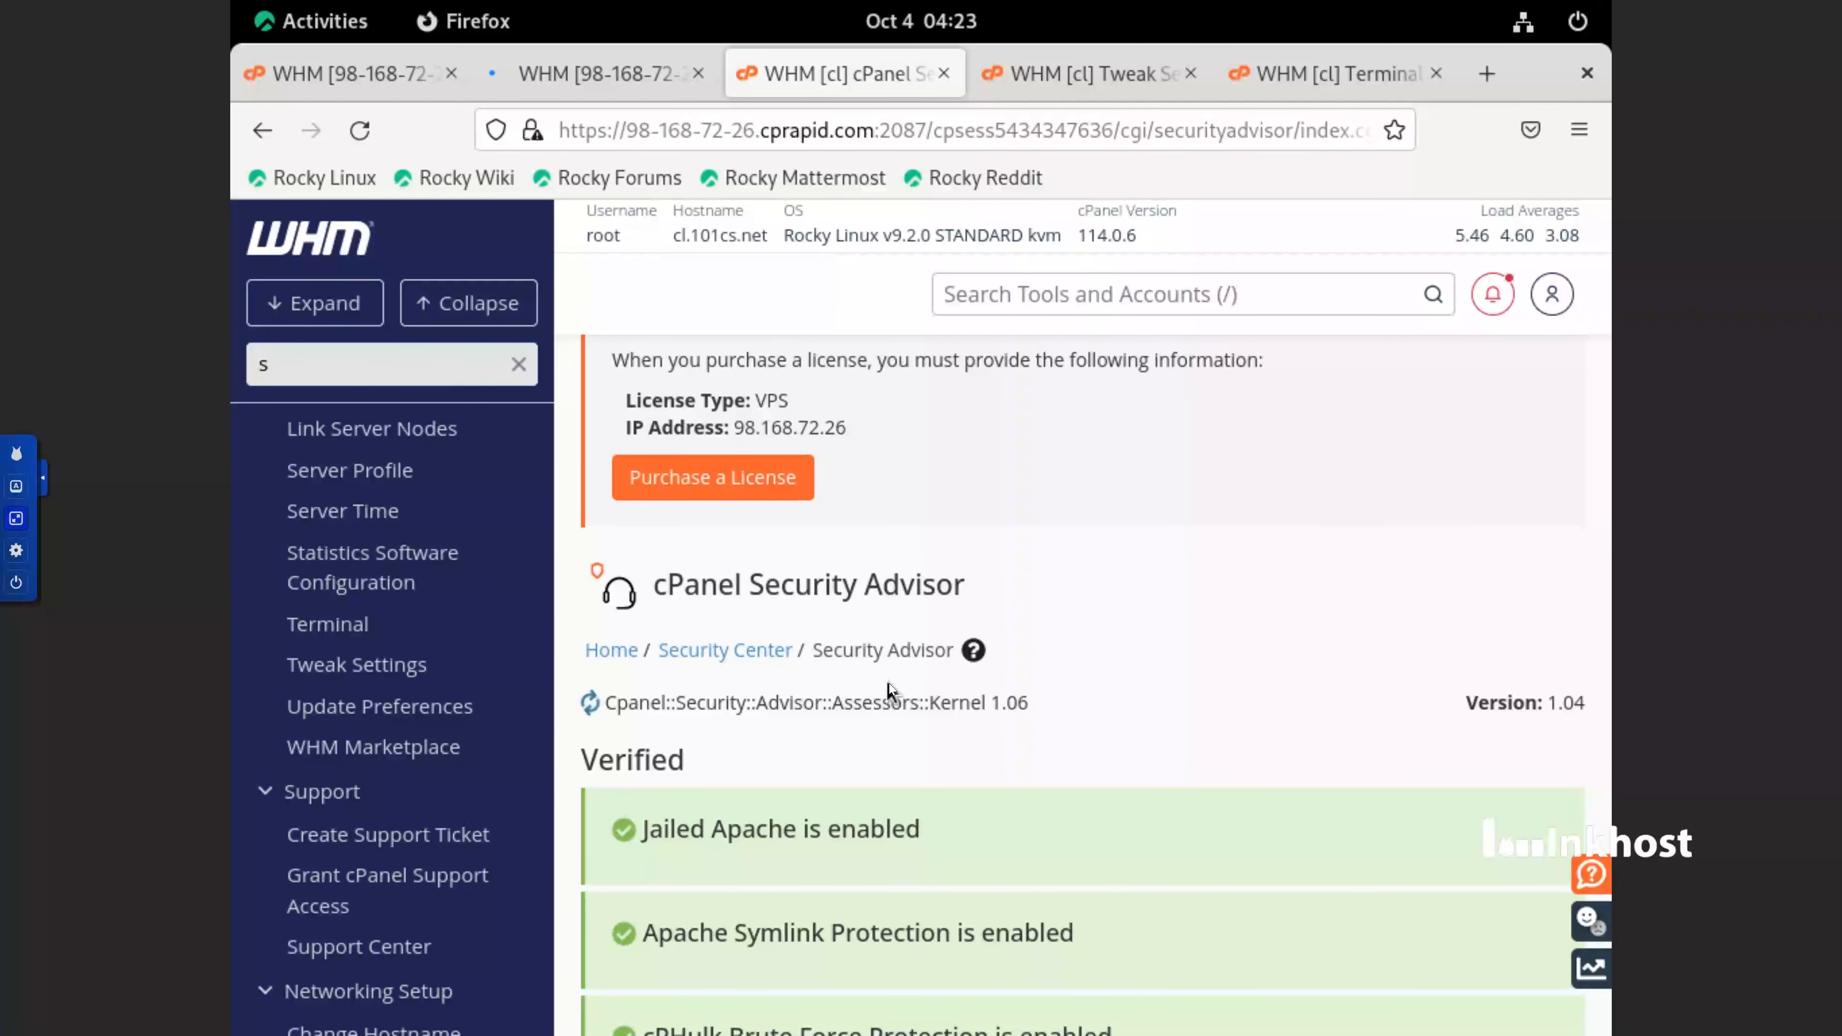
# Look through the Security Advisor results under Verified while the scan is running
pyautogui.scroll(-5, 1009, 810)
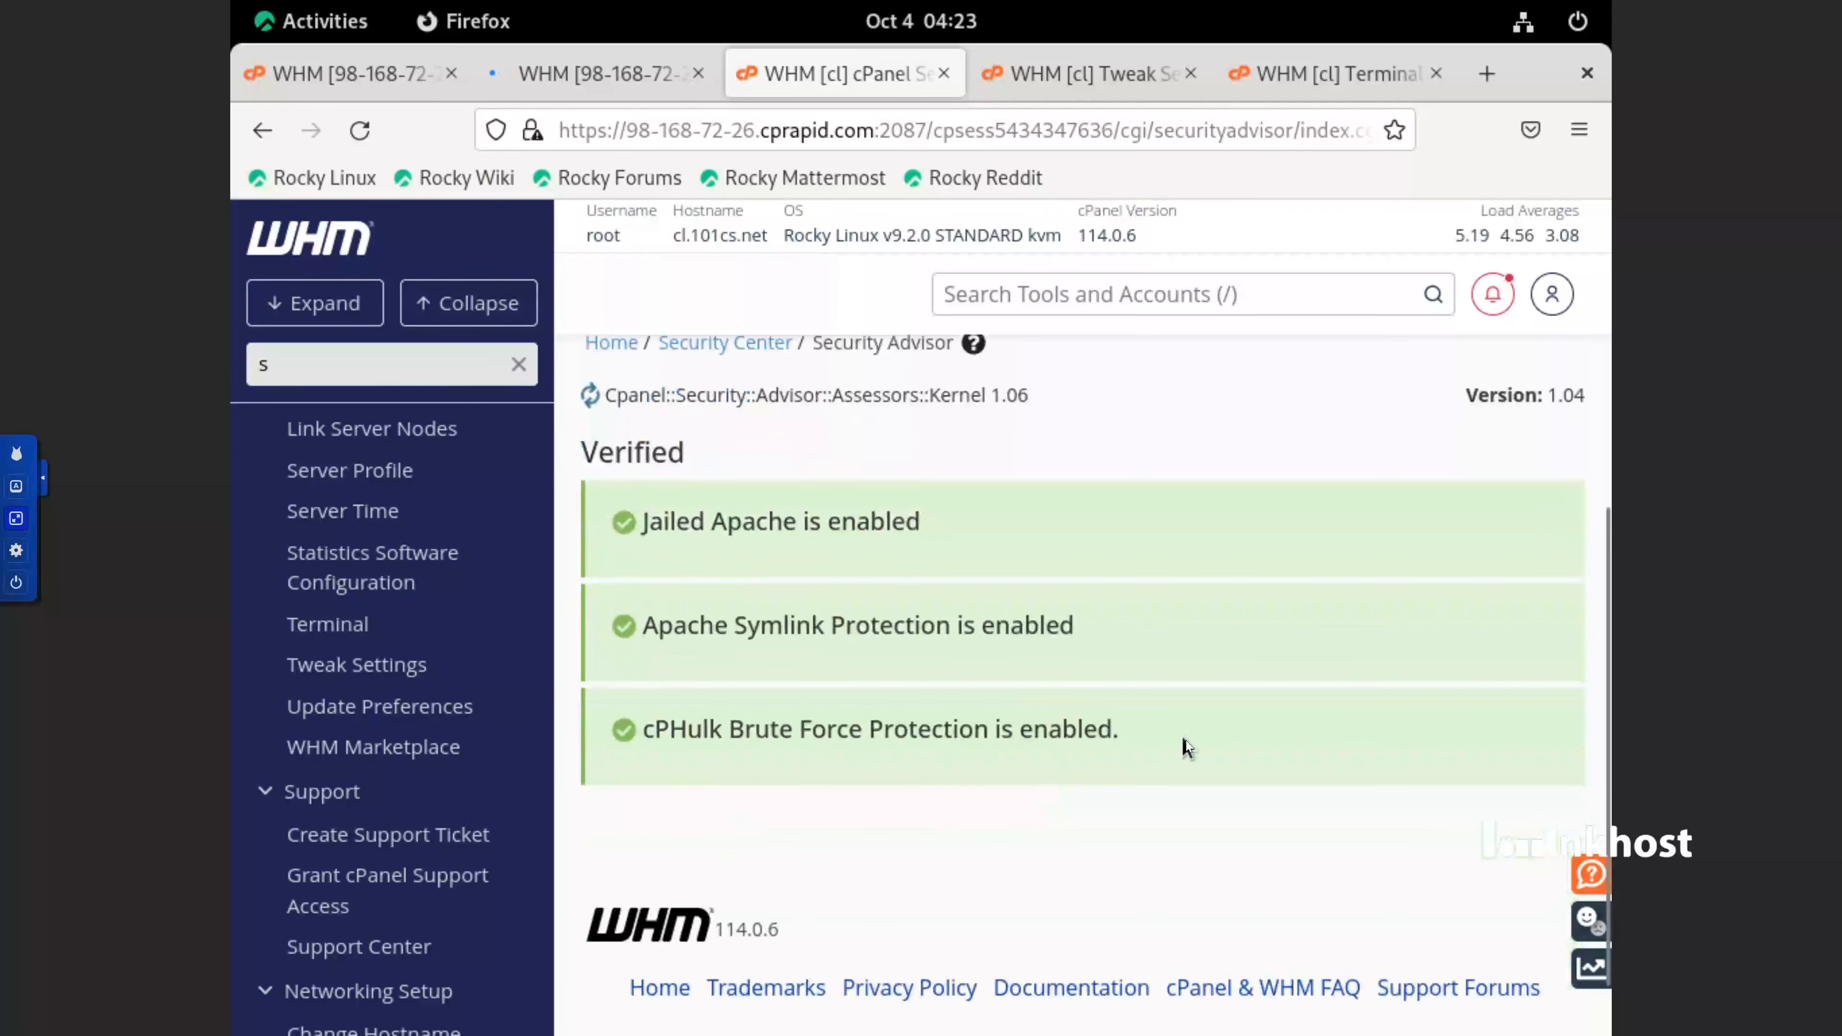
pyautogui.scroll(4, 1183, 737)
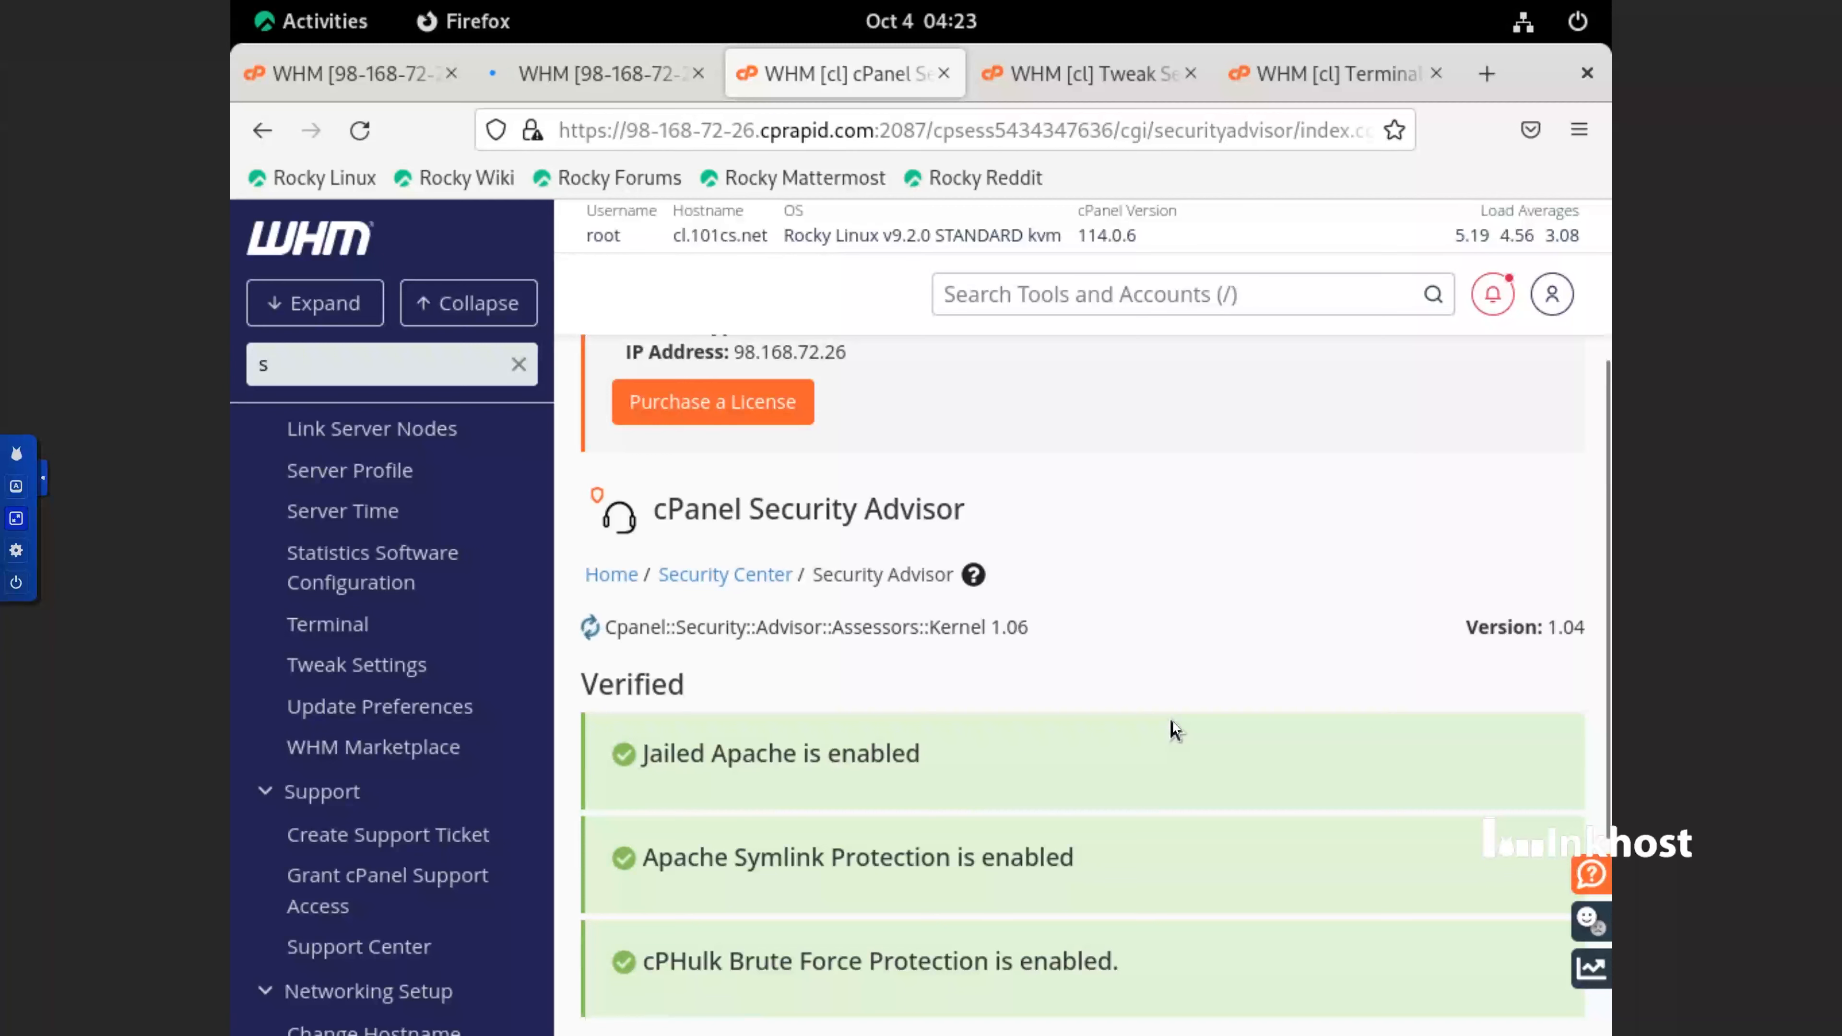
pyautogui.scroll(-4, 1173, 721)
pyautogui.scroll(3, 1173, 721)
pyautogui.scroll(-1, 1167, 723)
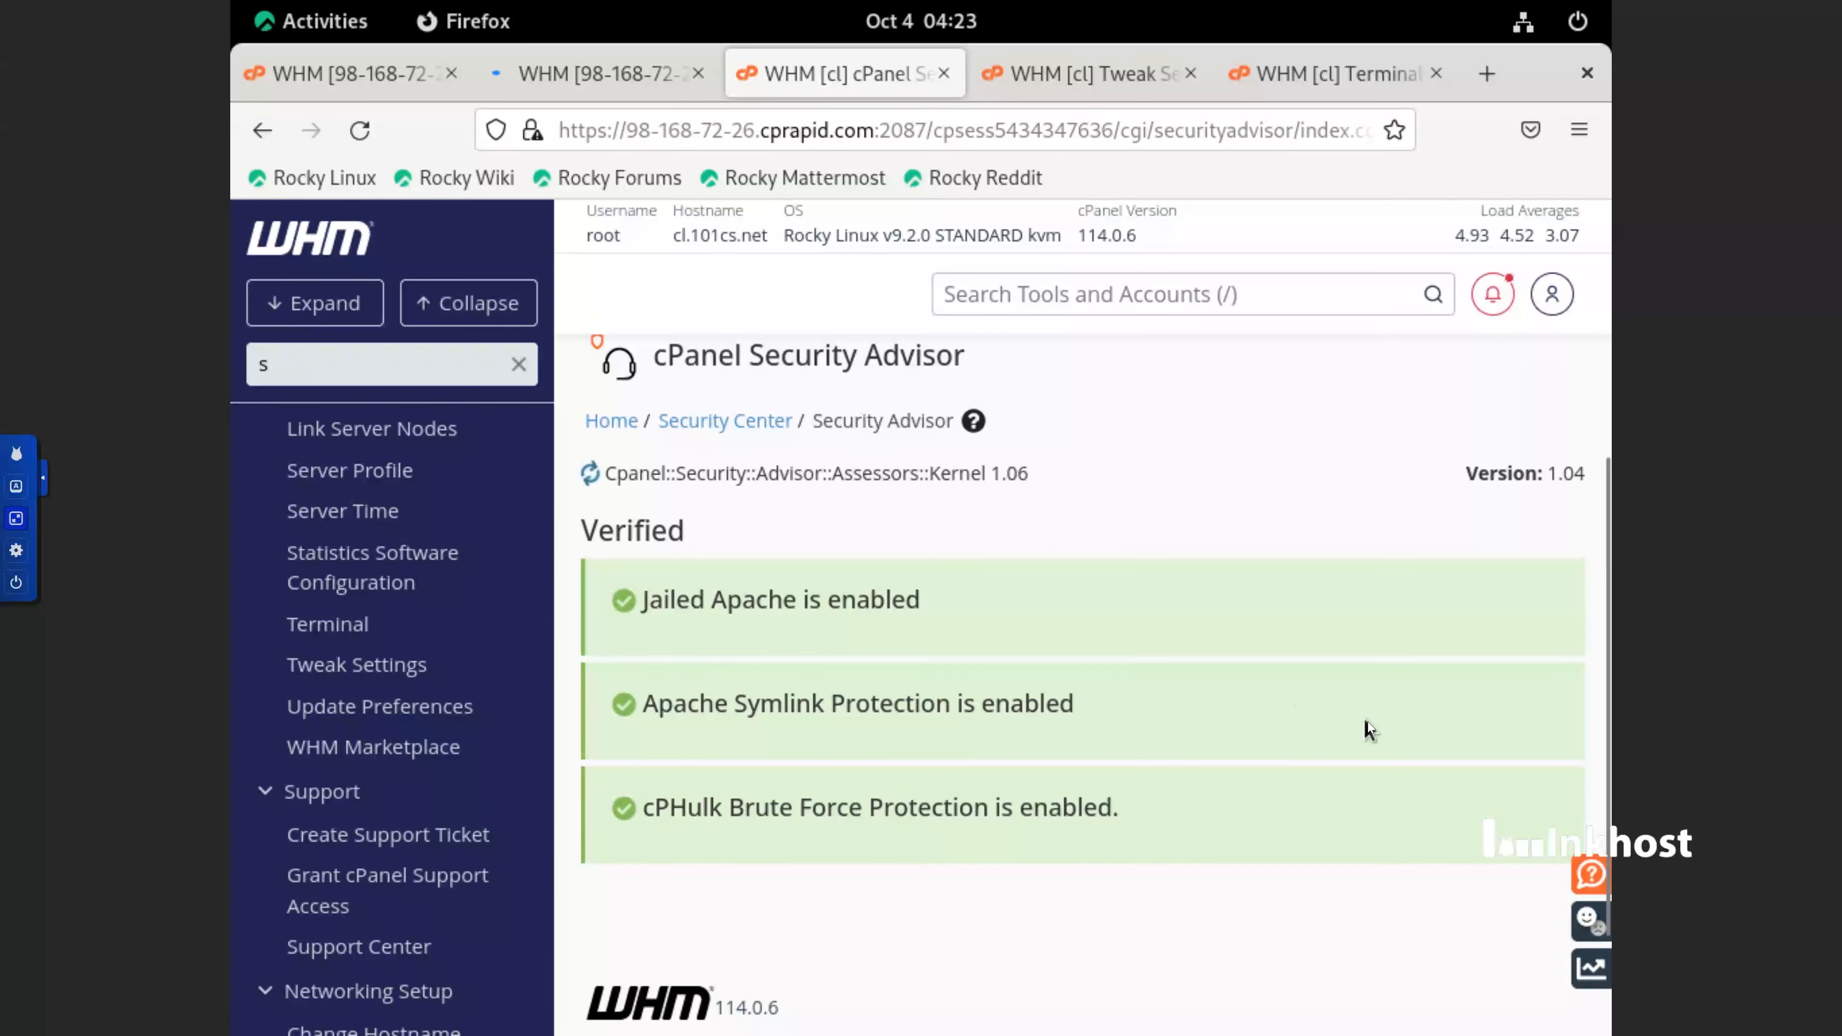
pyautogui.scroll(6, 1367, 721)
pyautogui.scroll(-4, 1368, 722)
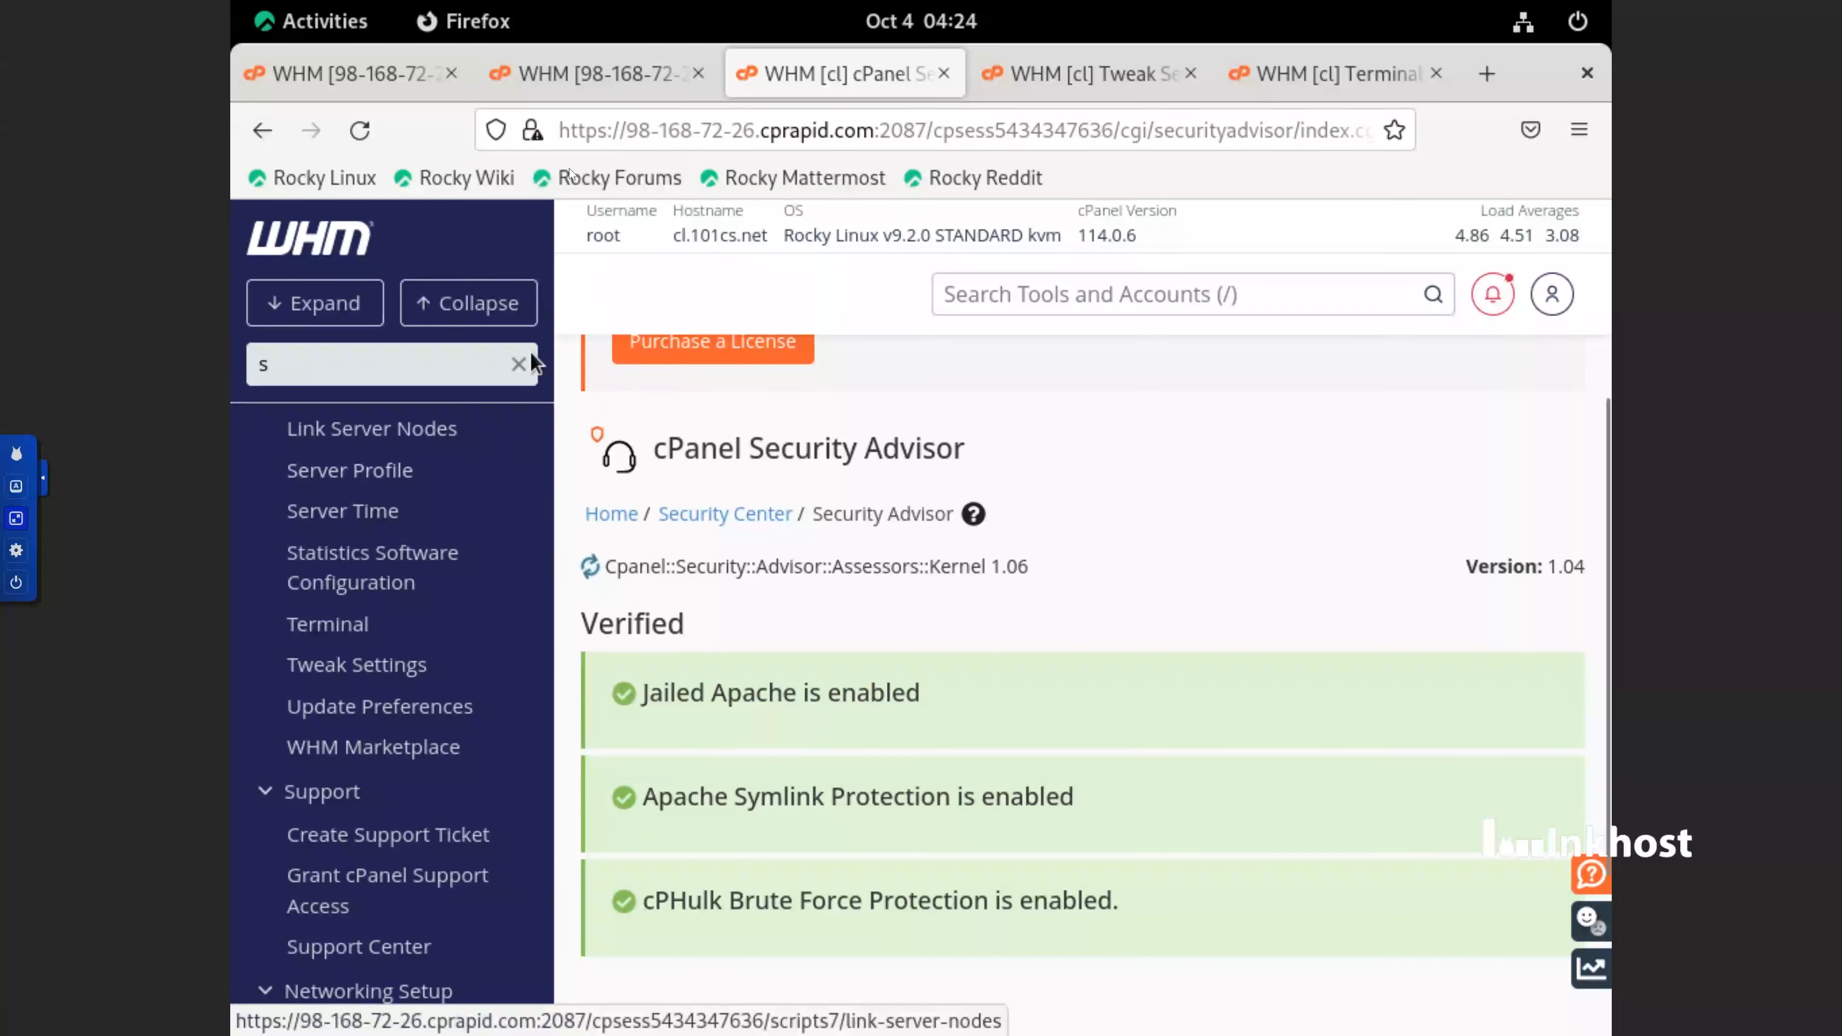
# Check the progress of the cPanel upgrade and read through the rest of the Security Advisor results
pyautogui.click(590, 77)
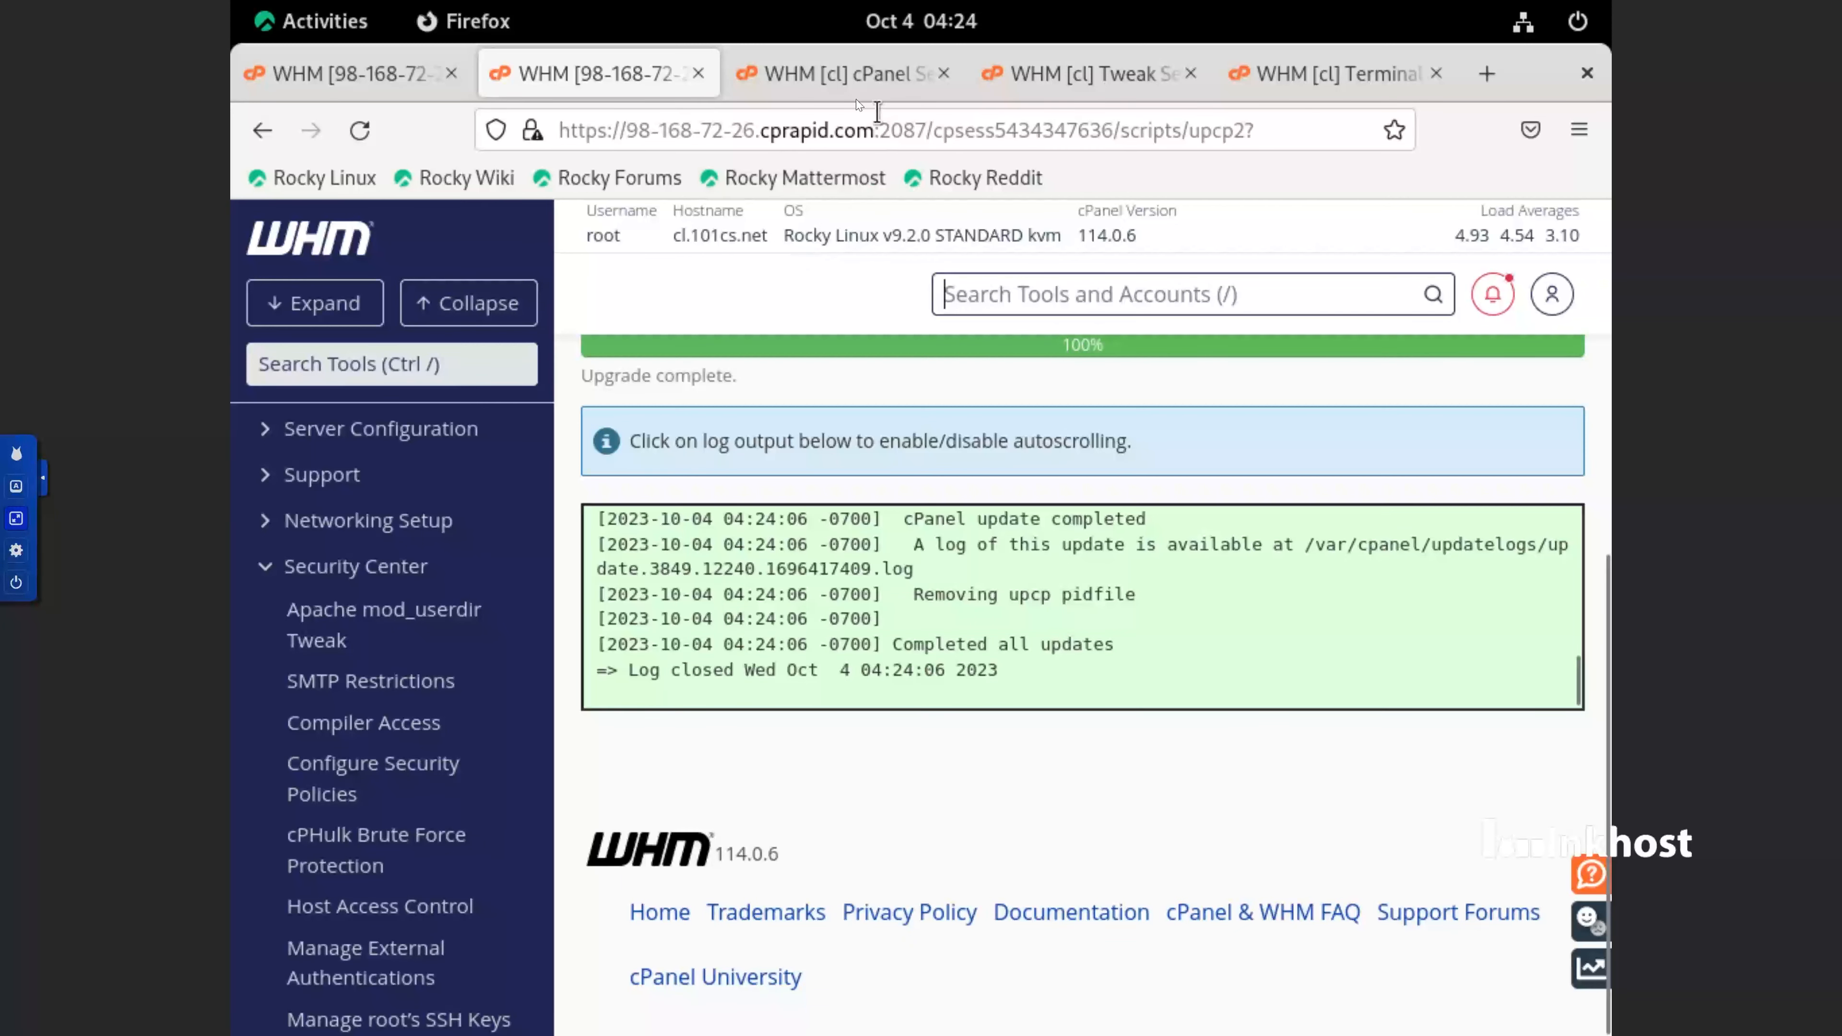
pyautogui.click(833, 85)
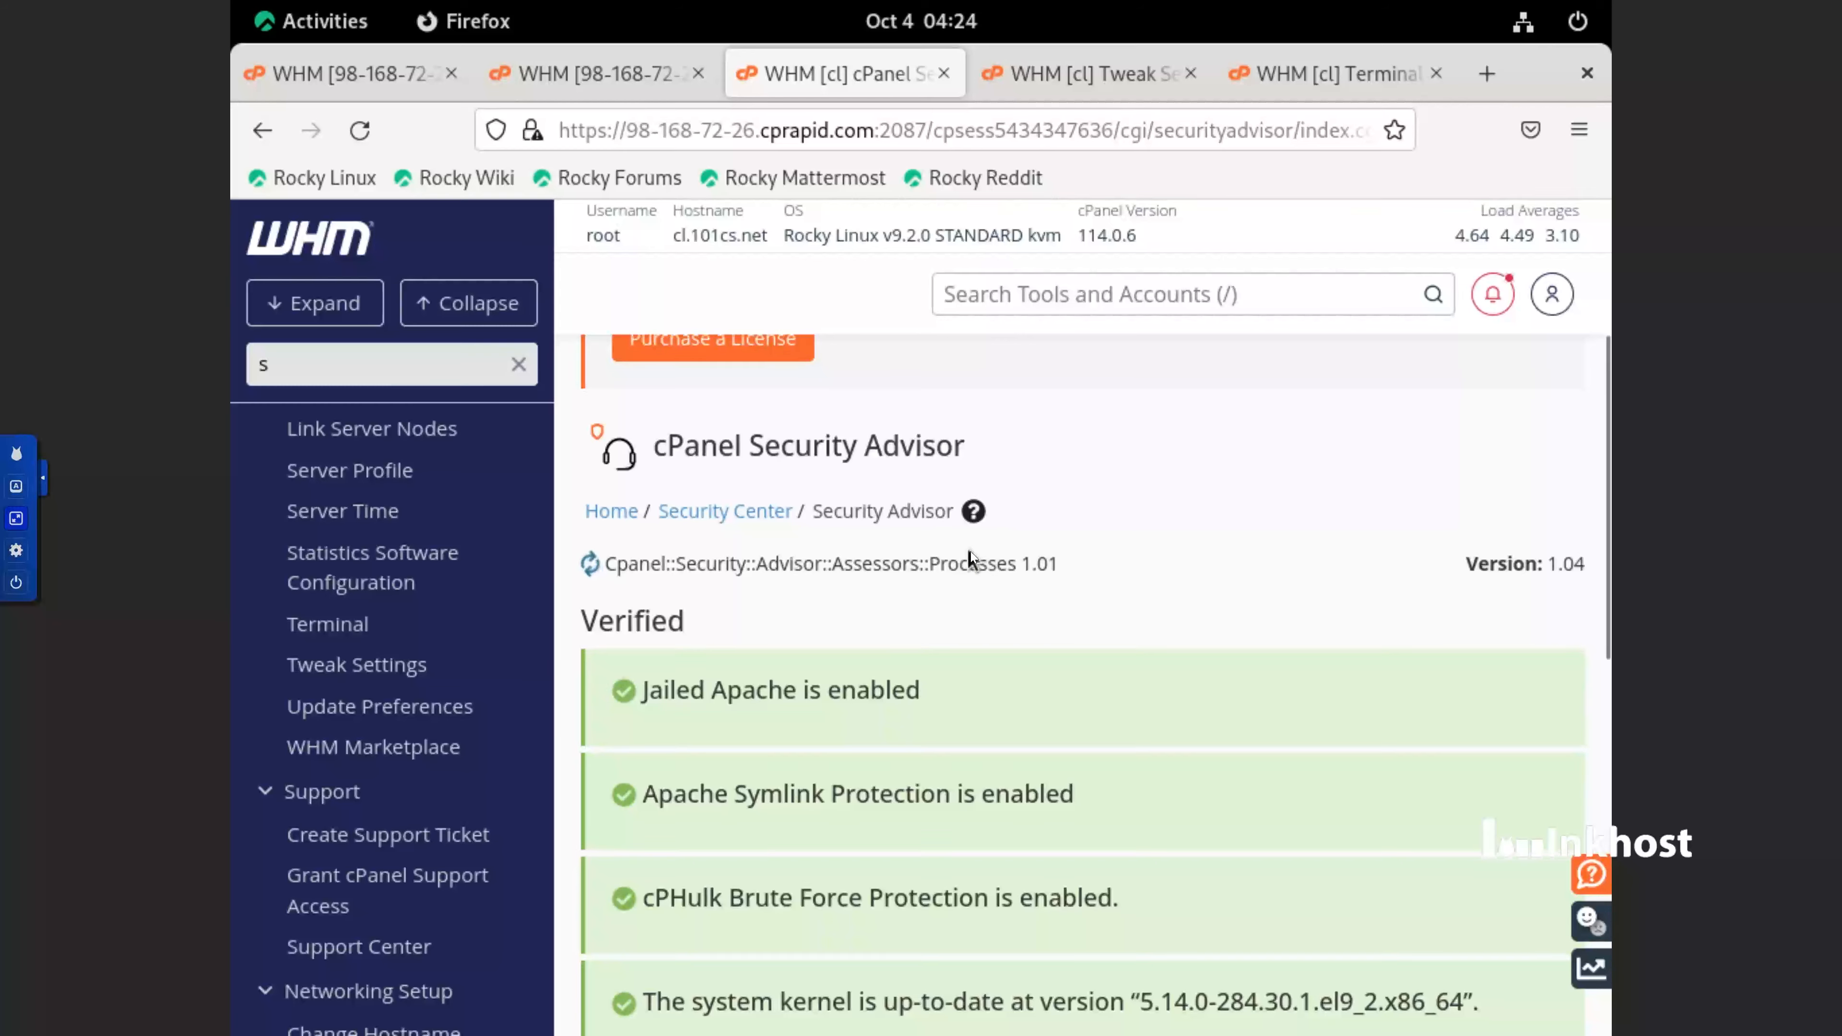
pyautogui.scroll(-10, 961, 557)
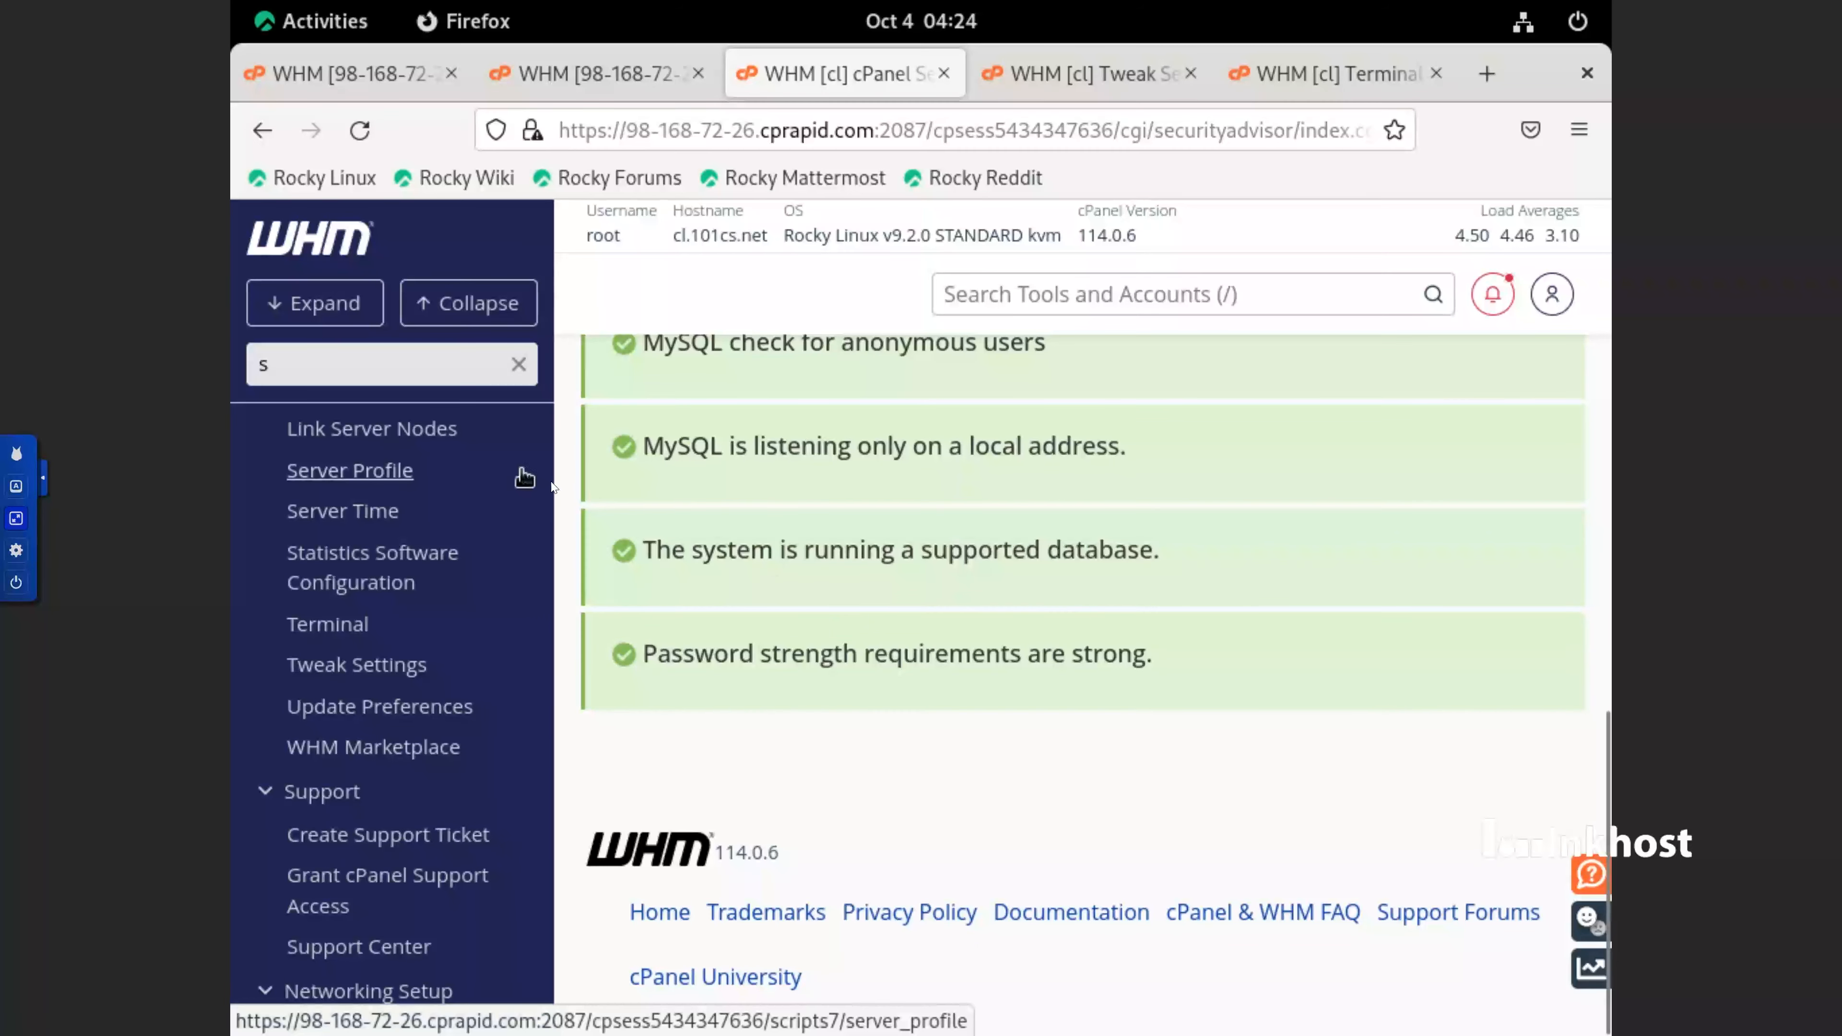
pyautogui.scroll(-10, 550, 494)
pyautogui.scroll(15, 438, 461)
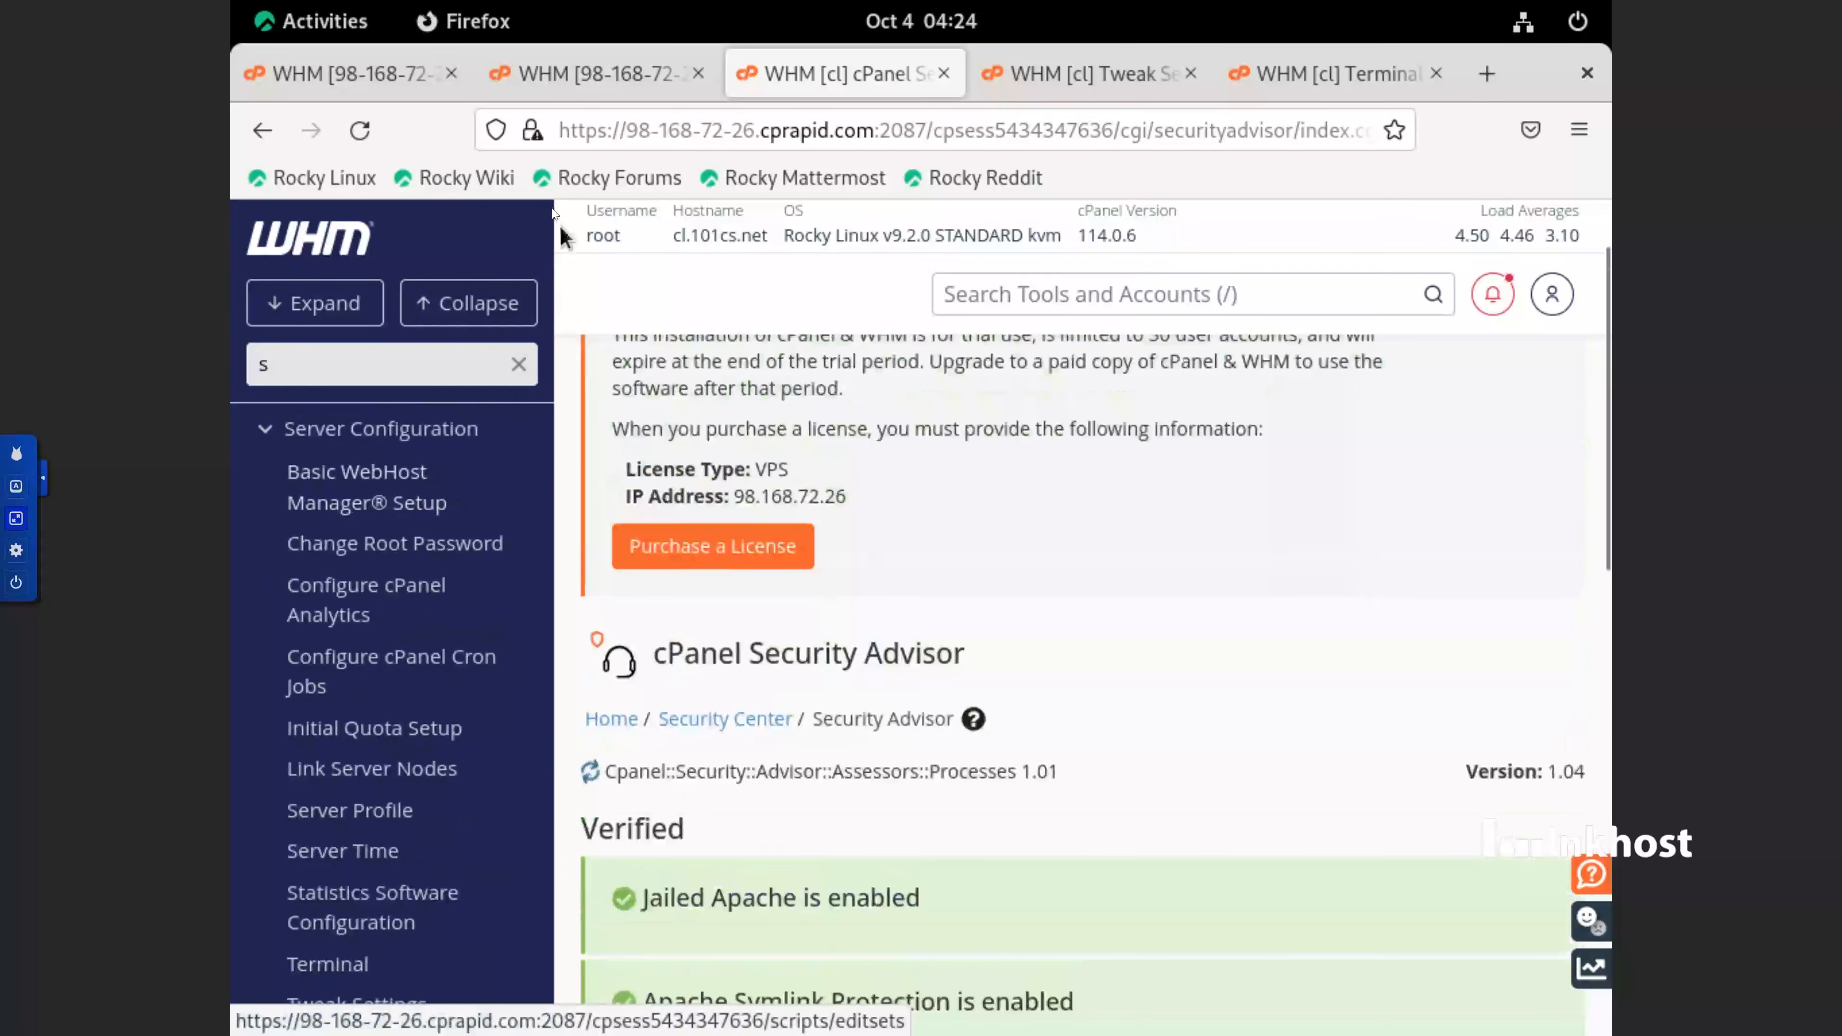
# Go back to the cPanel upgrade page, open Initial Quota Setup under Server Configuration and proceed with enabling quotas
pyautogui.click(585, 75)
pyautogui.scroll(5, 401, 447)
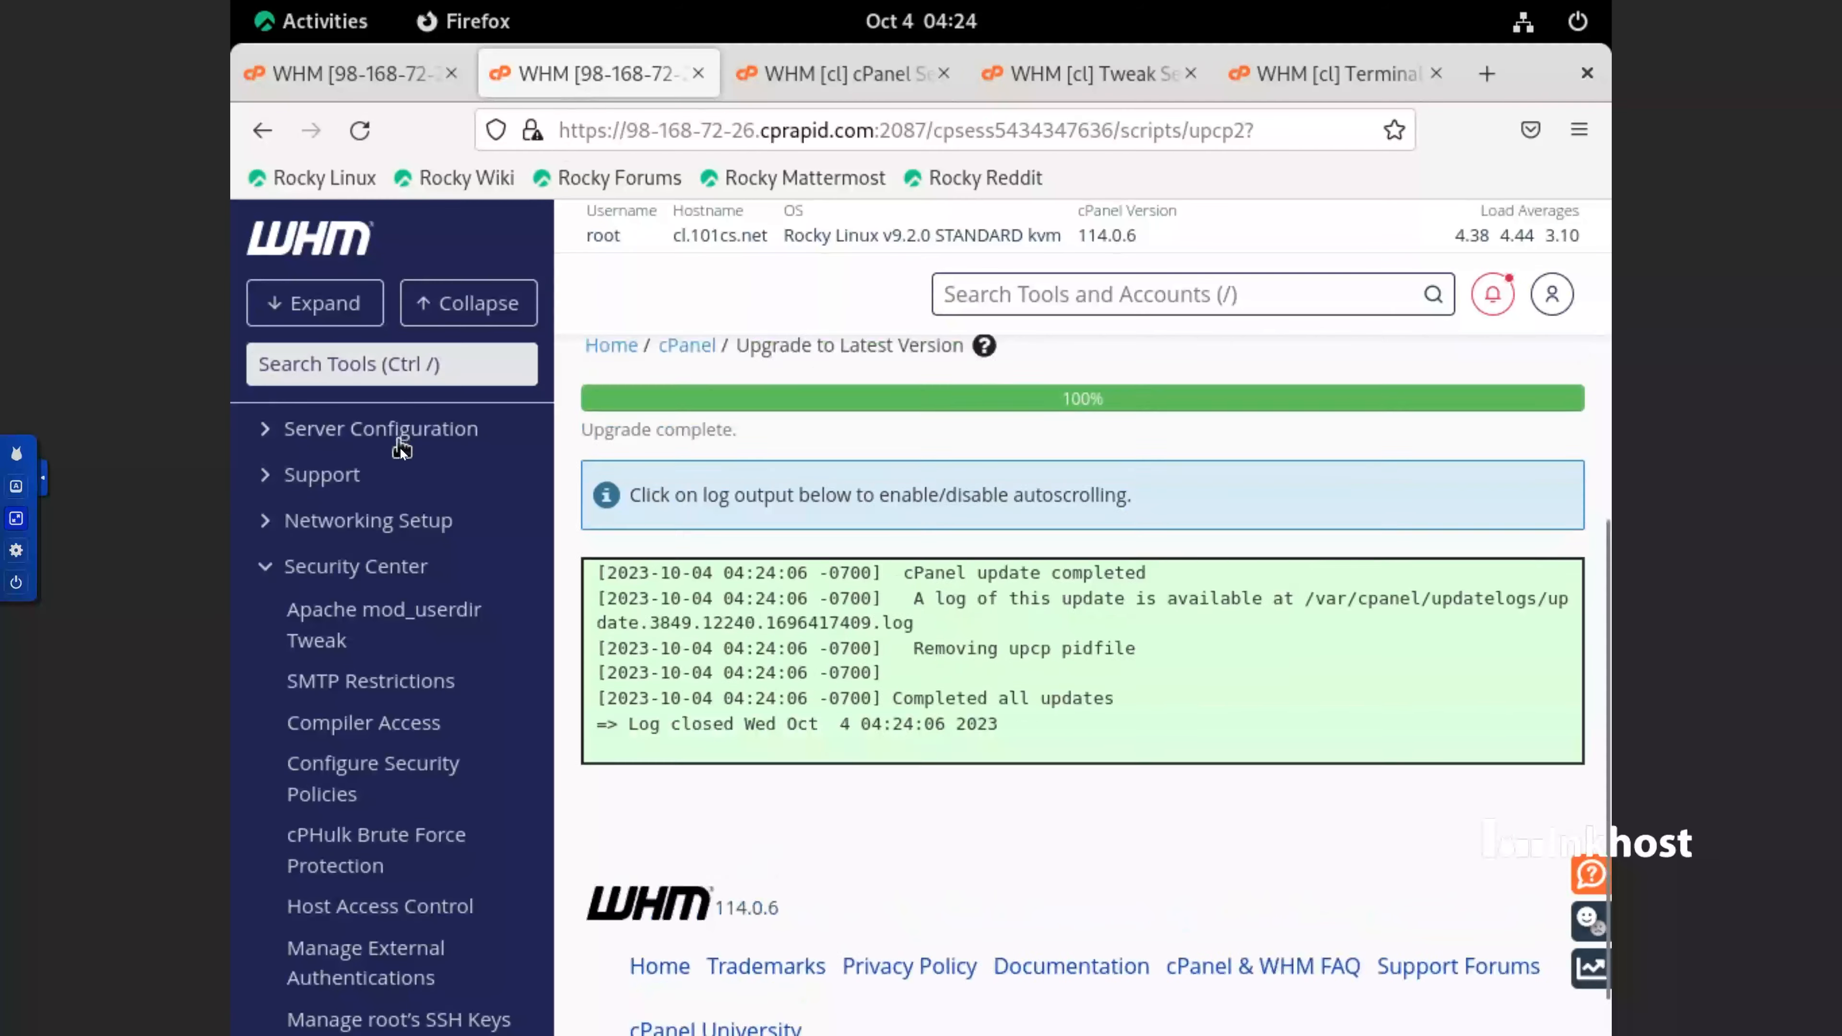
pyautogui.click(312, 442)
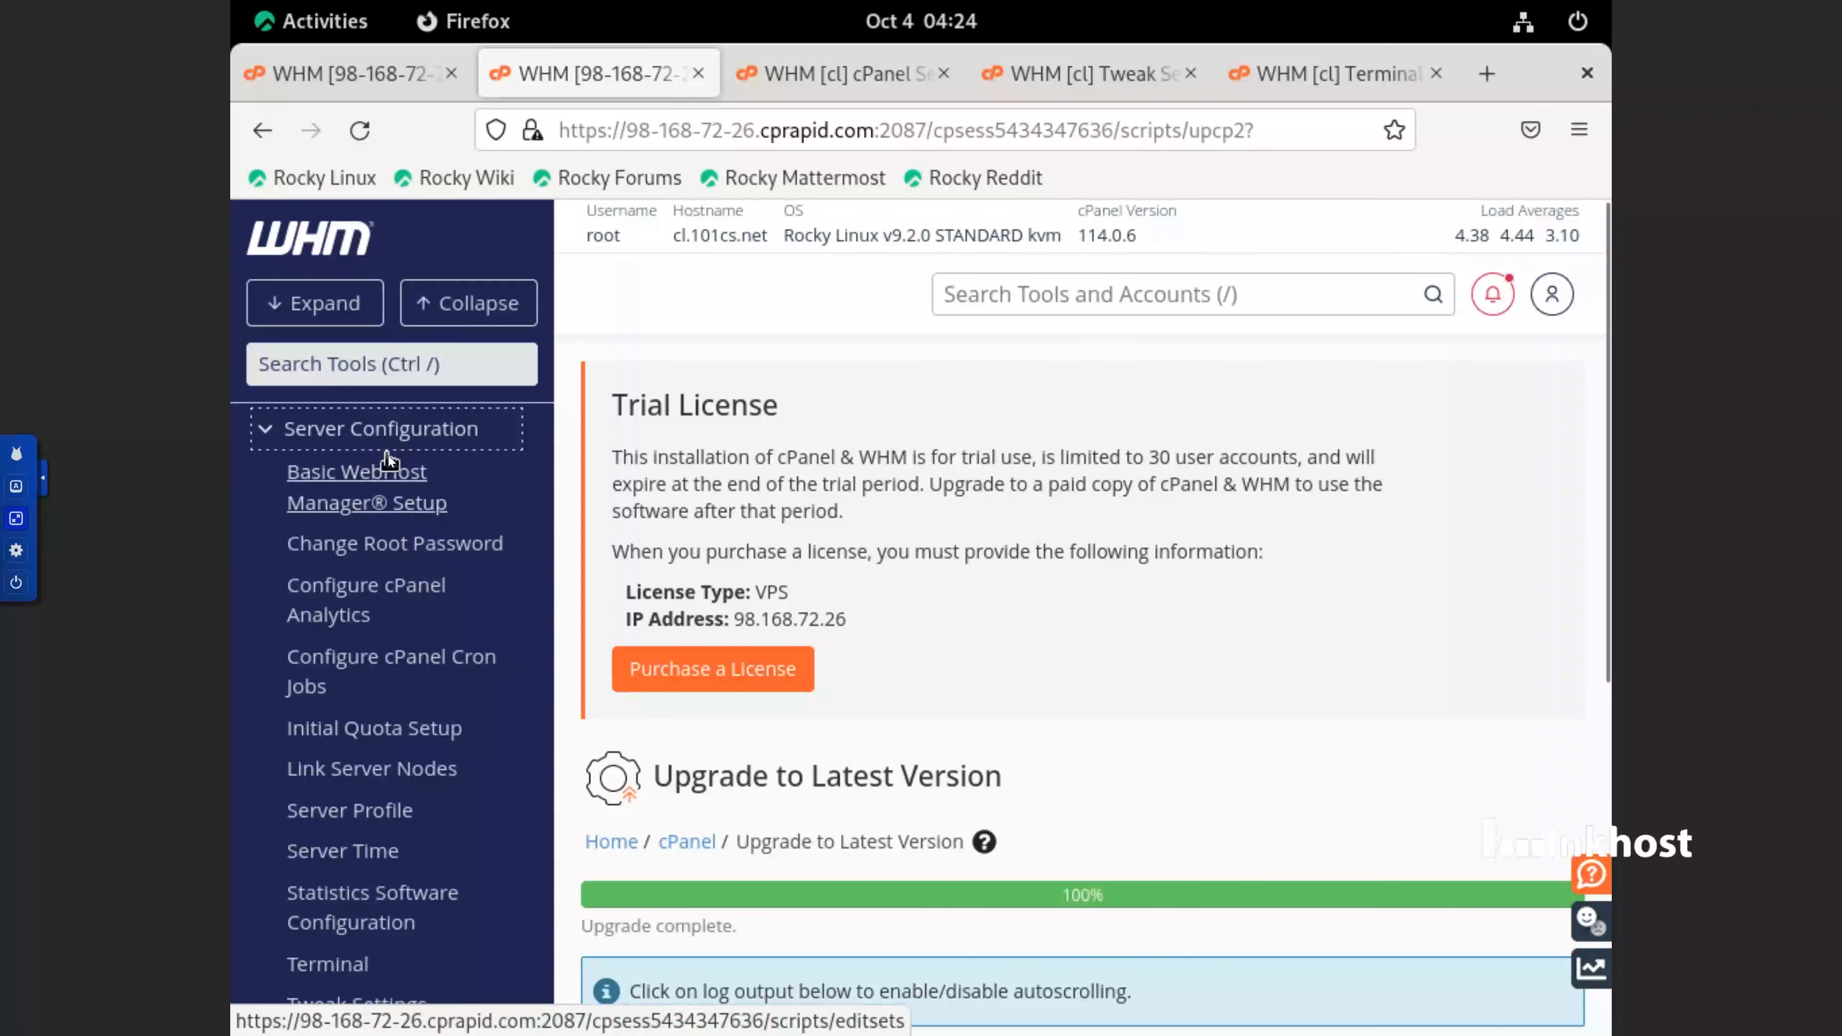
pyautogui.click(389, 740)
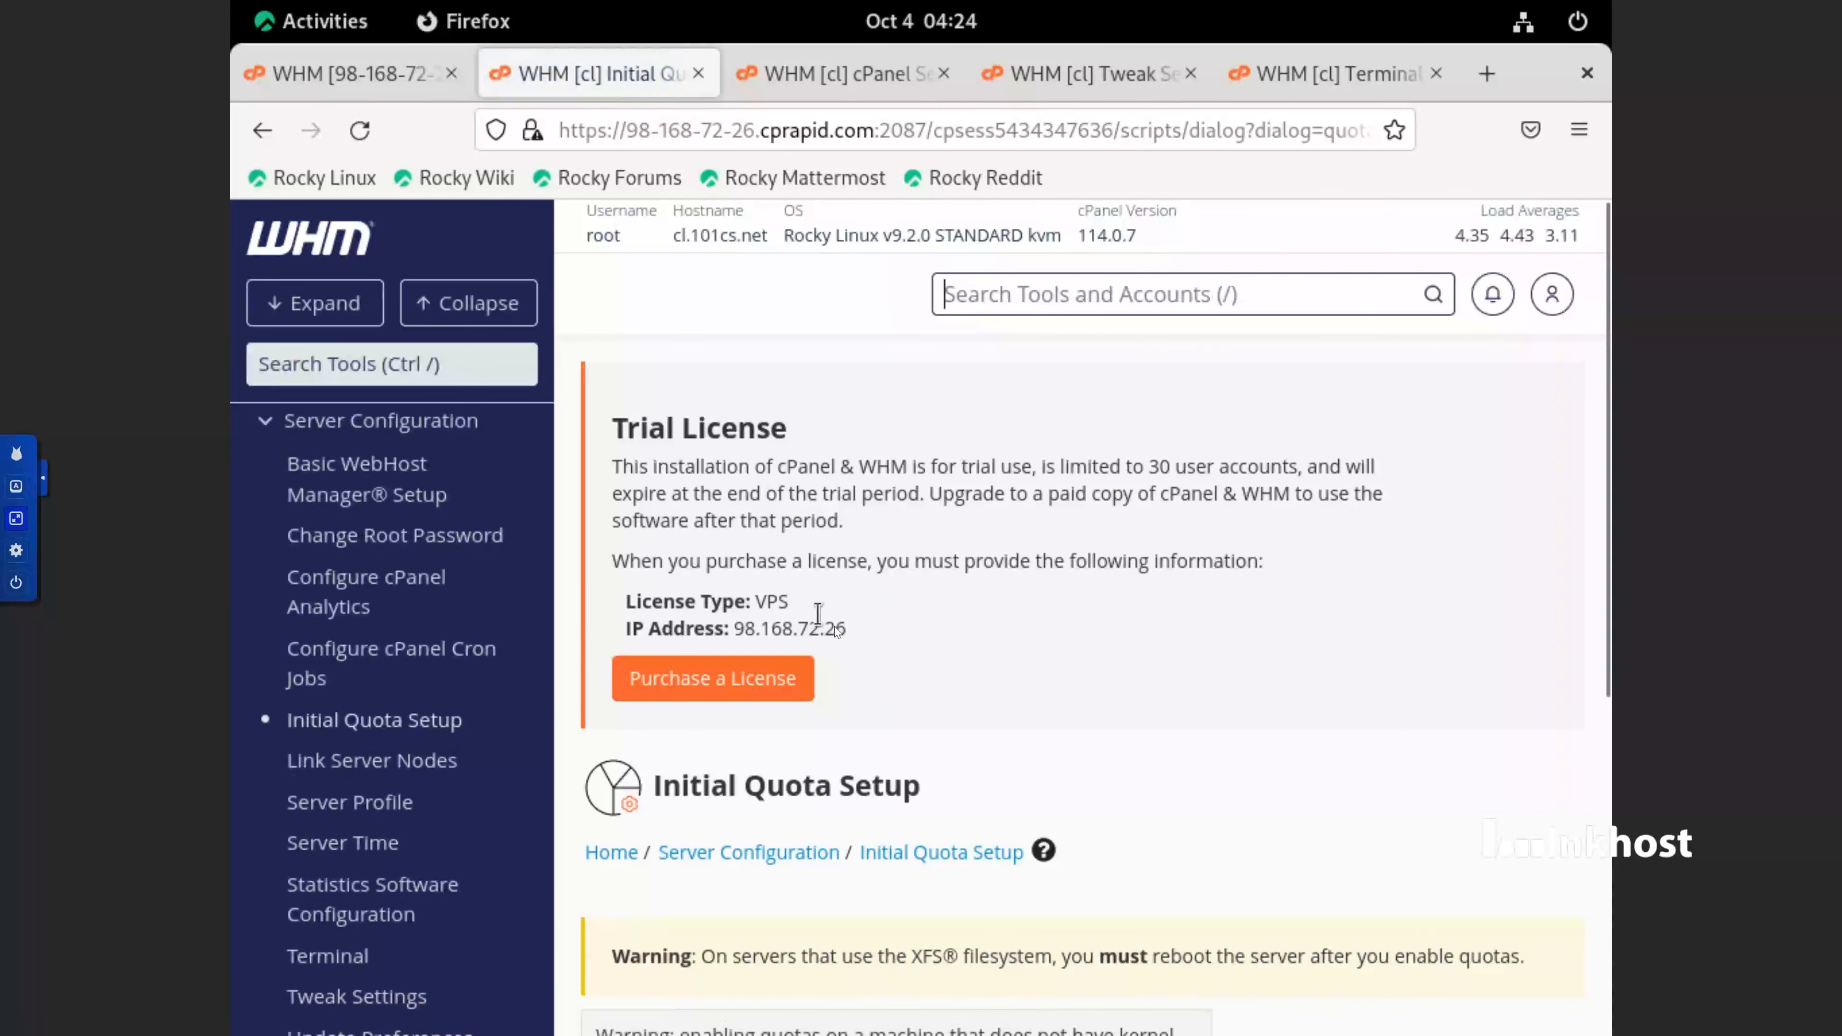
pyautogui.scroll(-5, 833, 623)
pyautogui.click(1117, 662)
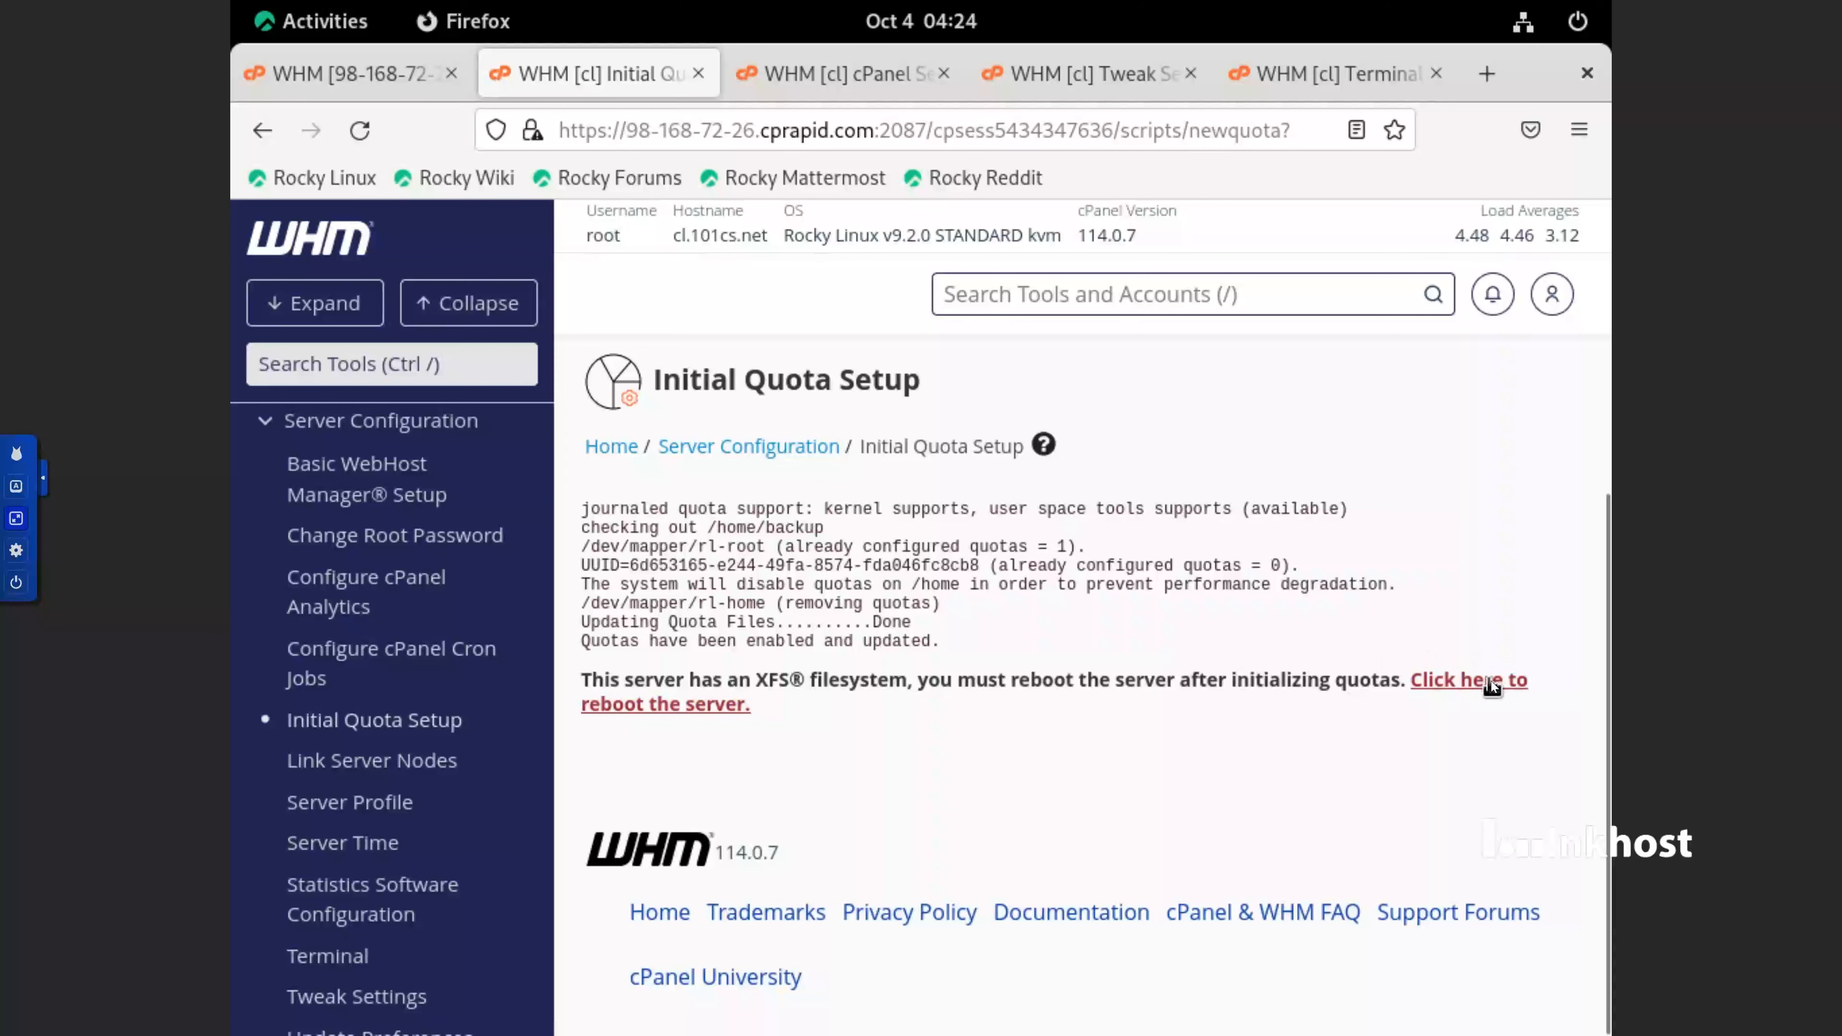
# Reboot the server from the Initial Quota Setup results by proceeding with the Graceful Server Reboot
pyautogui.click(1491, 682)
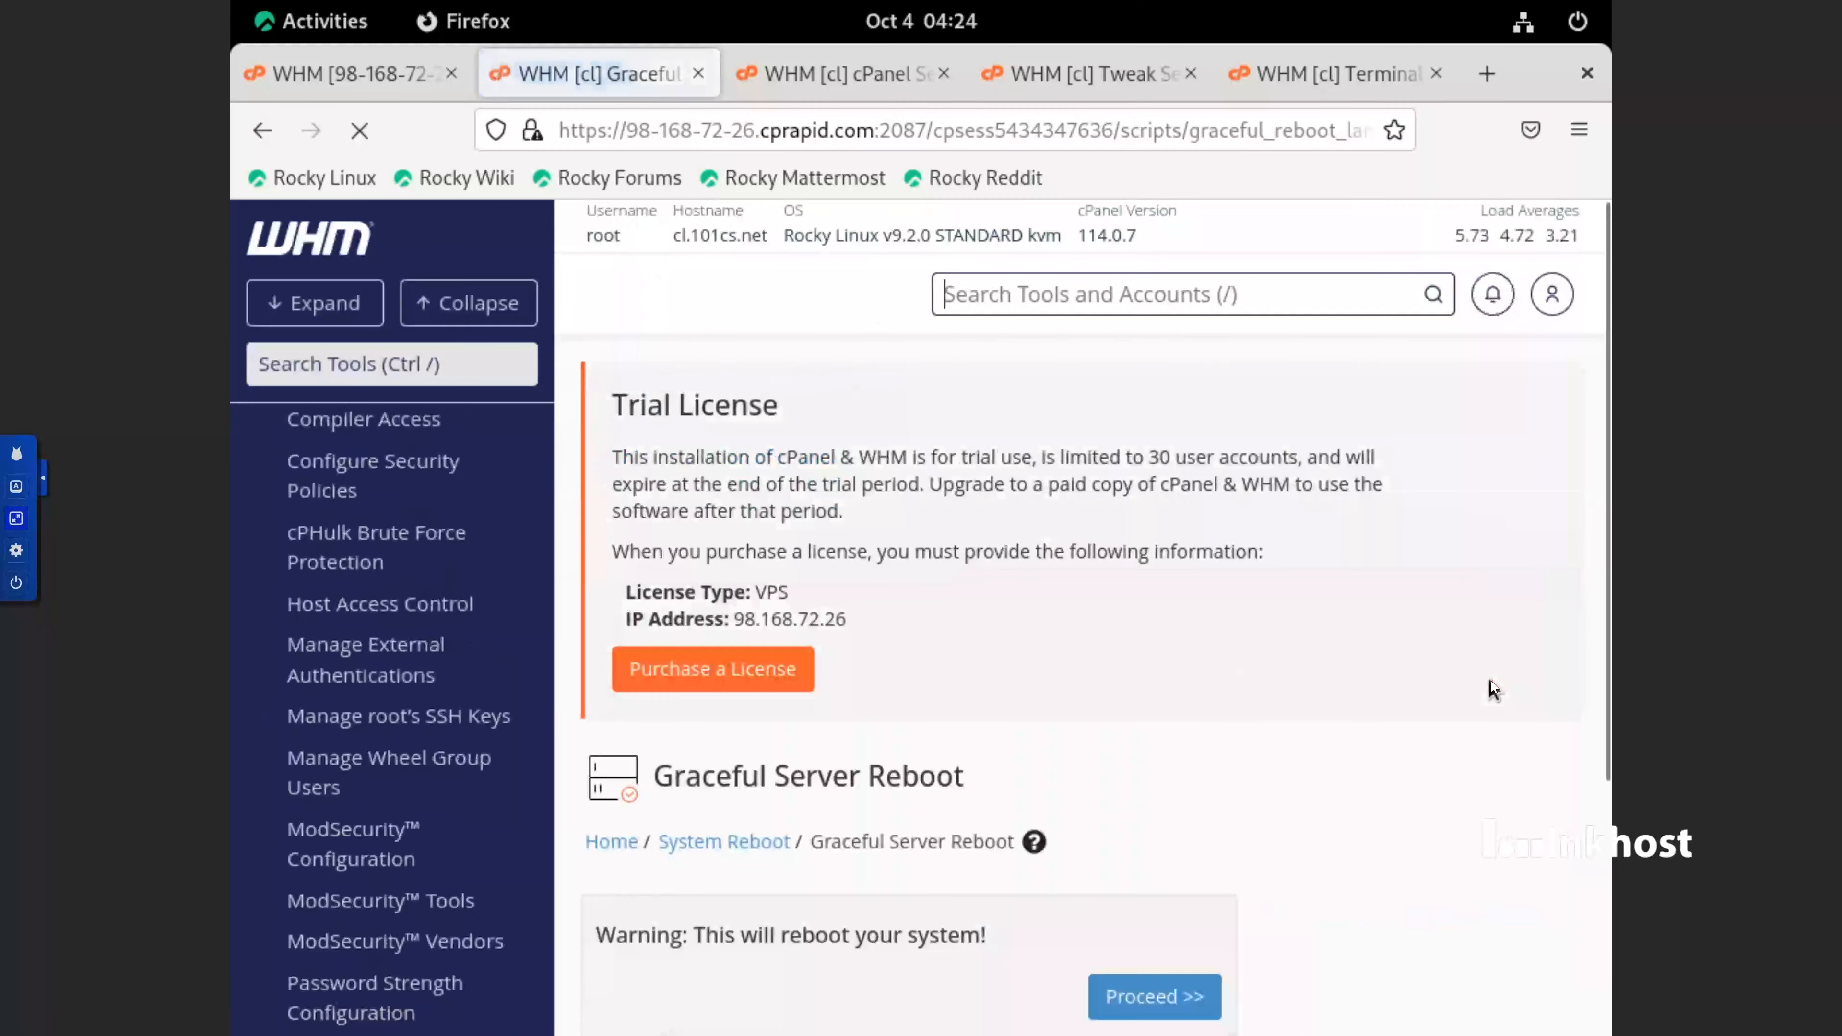
pyautogui.scroll(-3, 1247, 708)
pyautogui.click(1152, 682)
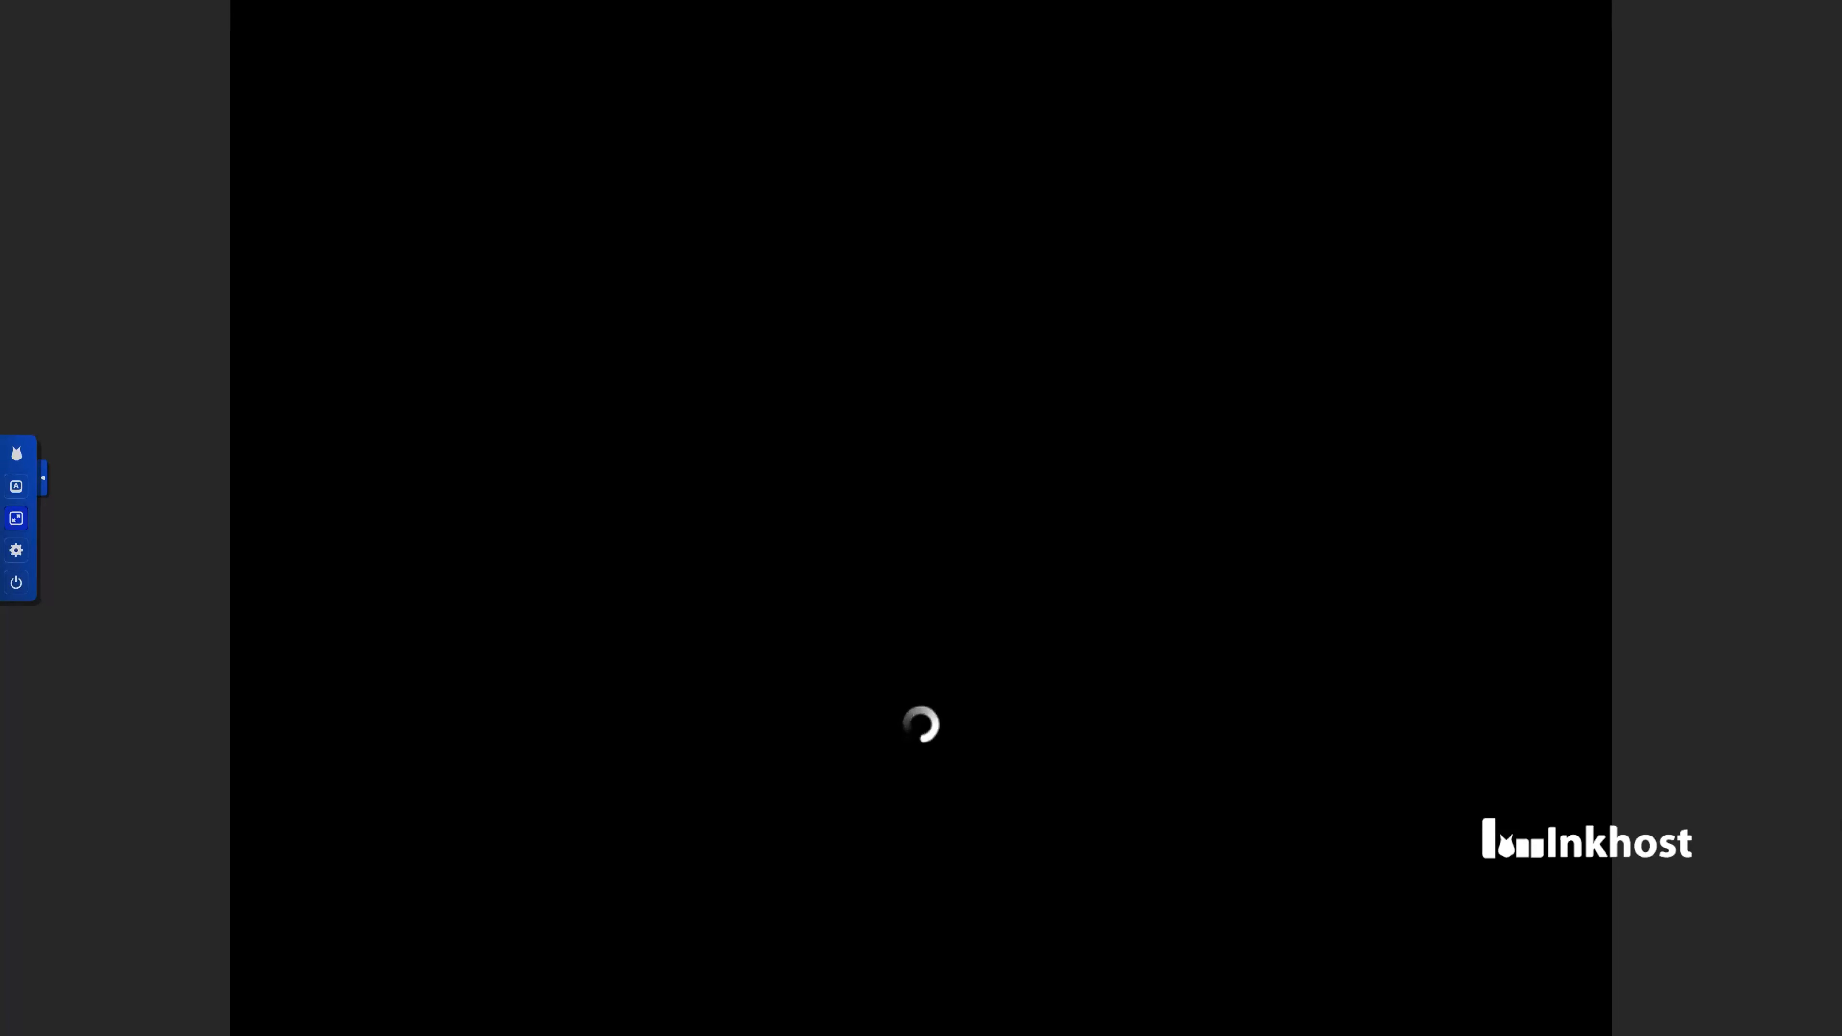
pyautogui.moveTo(921, 3)
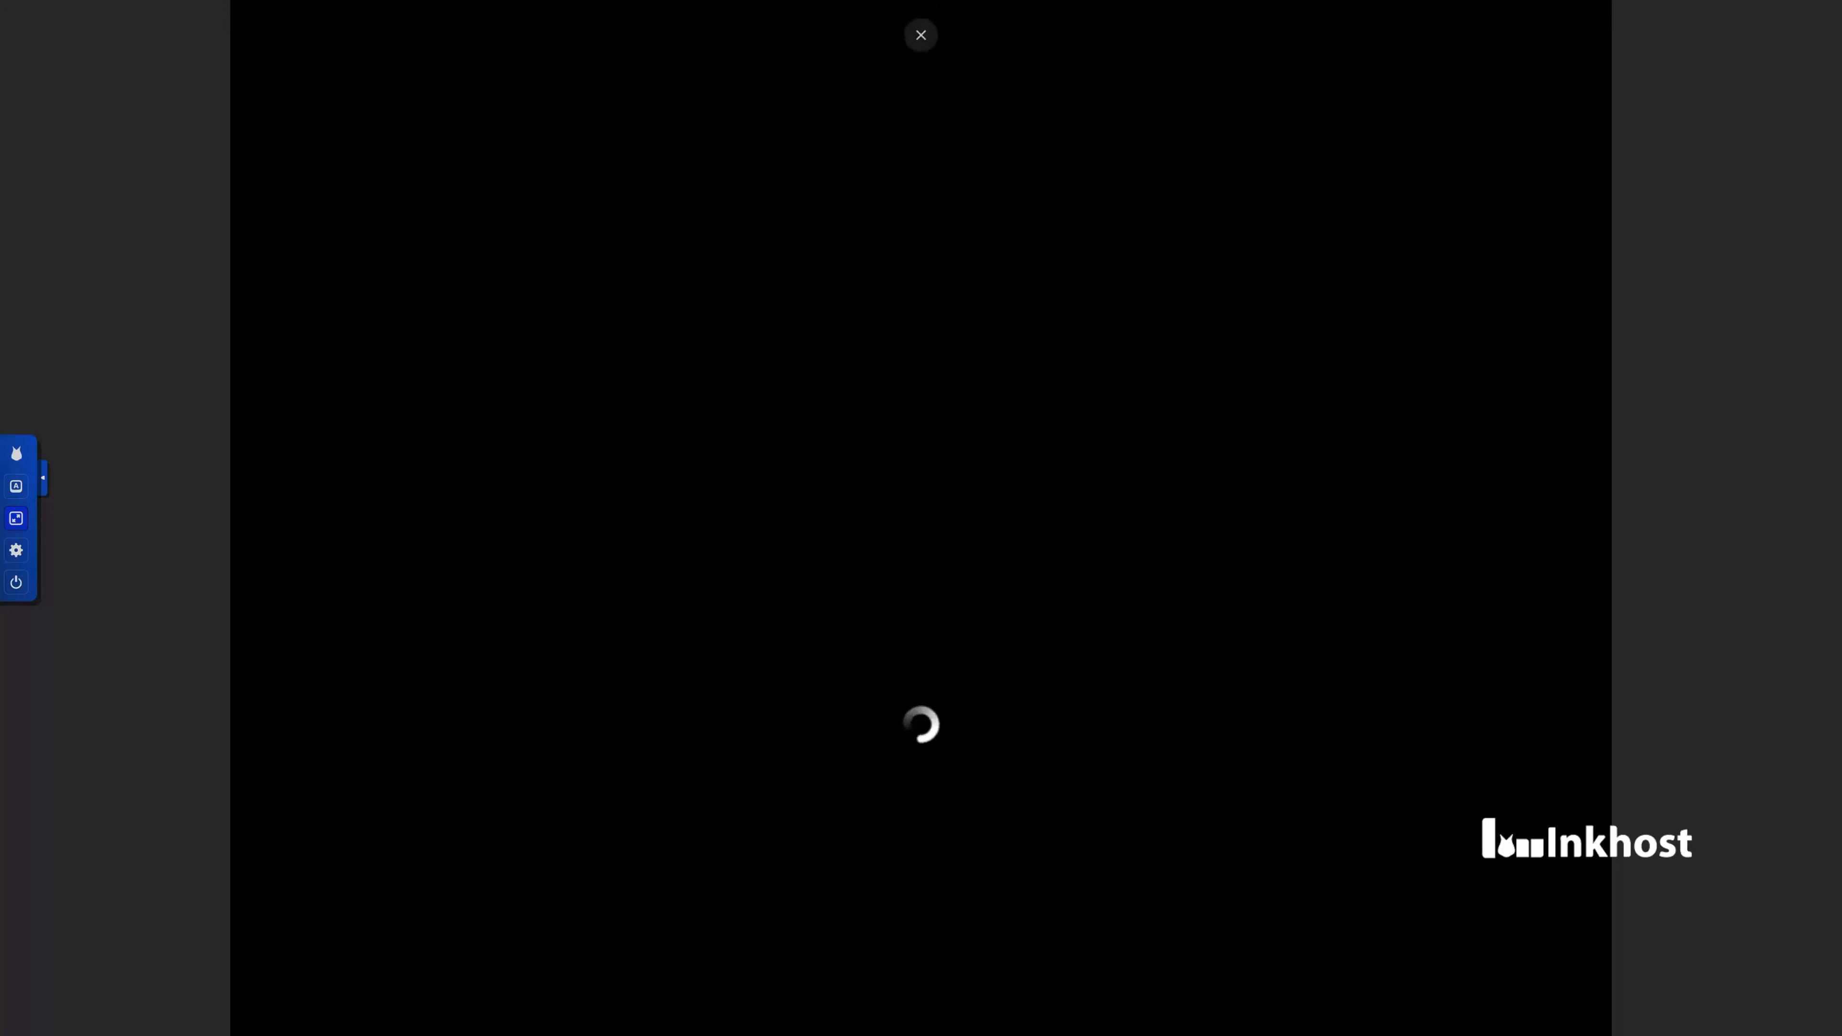